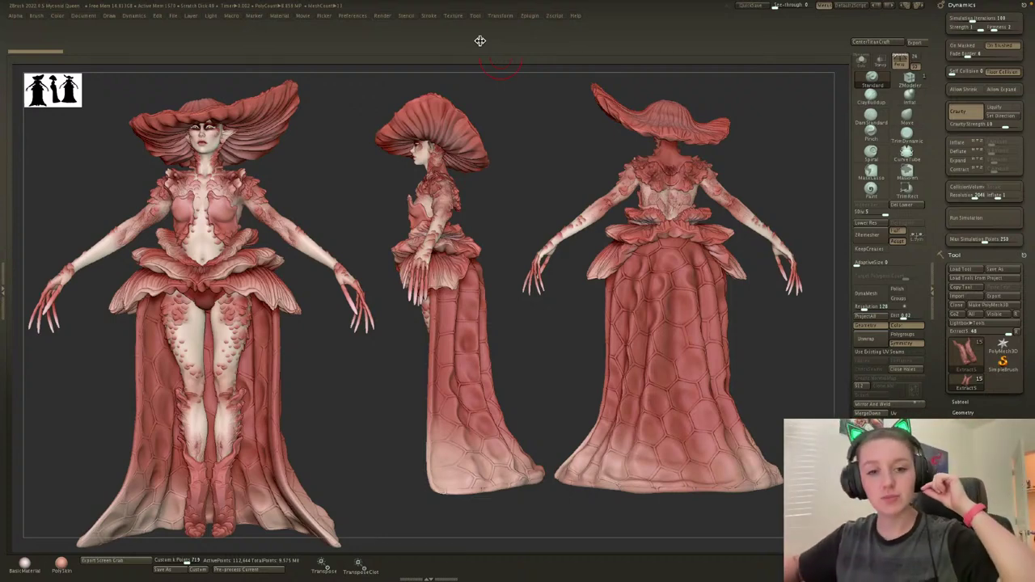
Clear the extra figure copies from the canvas, frame the remaining figure and turn it to face front.
mouse_move(494, 5)
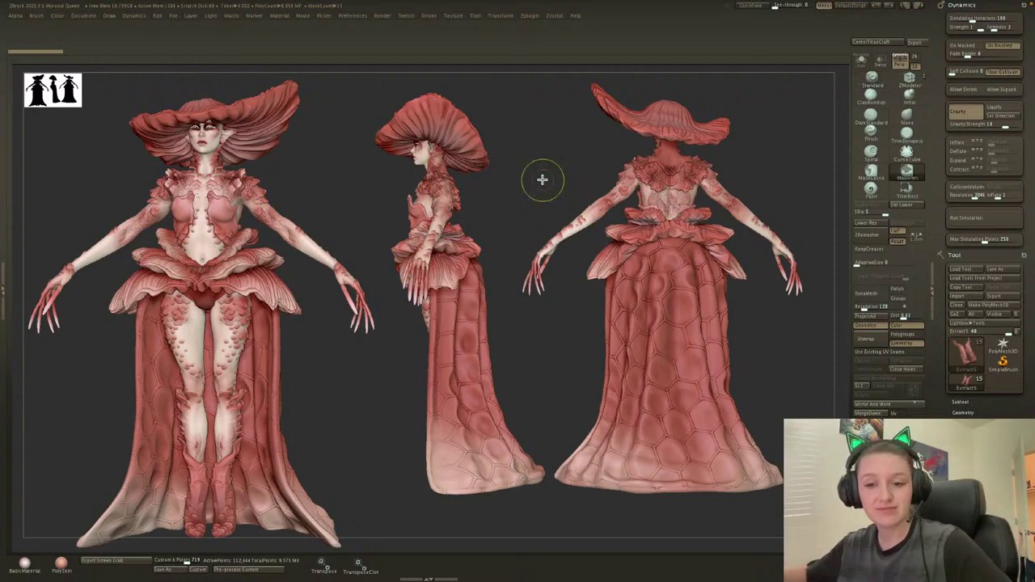
key("ctrl+n")
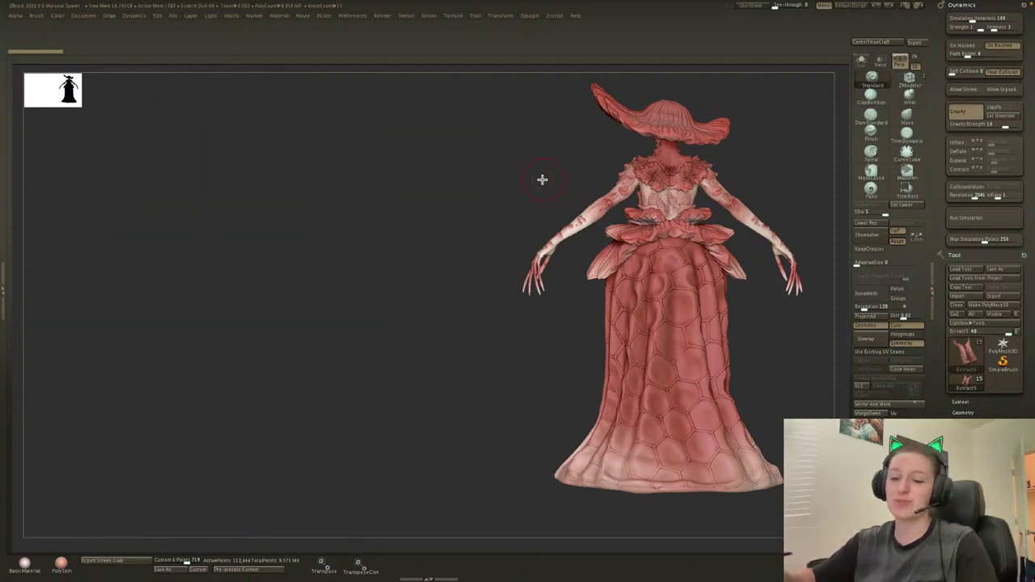
key("f")
mouse_move(727, 426)
left_mouse_down()
mouse_move(707, 425)
mouse_move(708, 438)
mouse_move(749, 386)
left_mouse_up()
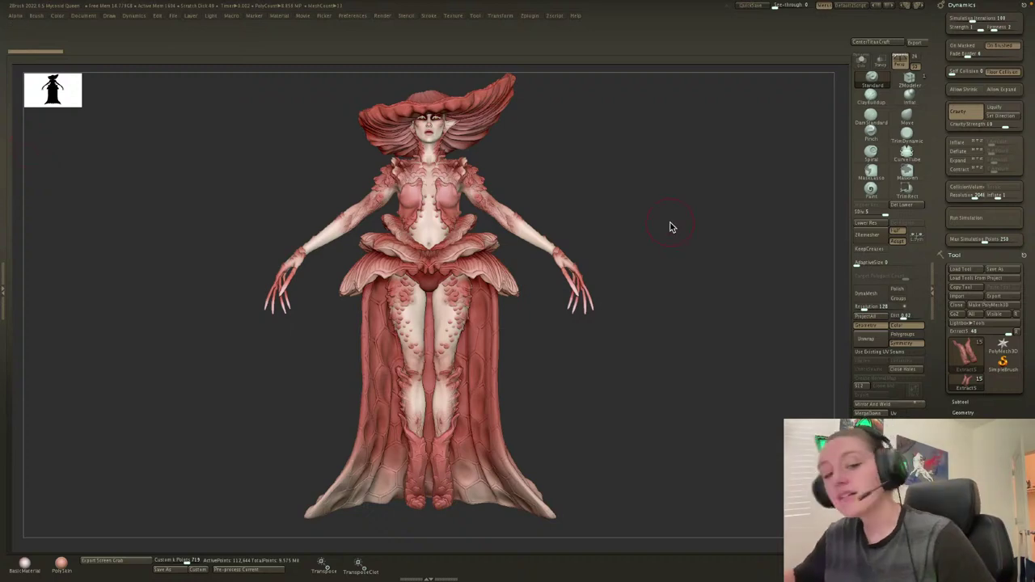
Open the Cursed Dryad.zpr project from the Cursed Forest folder.
left_click(173, 15)
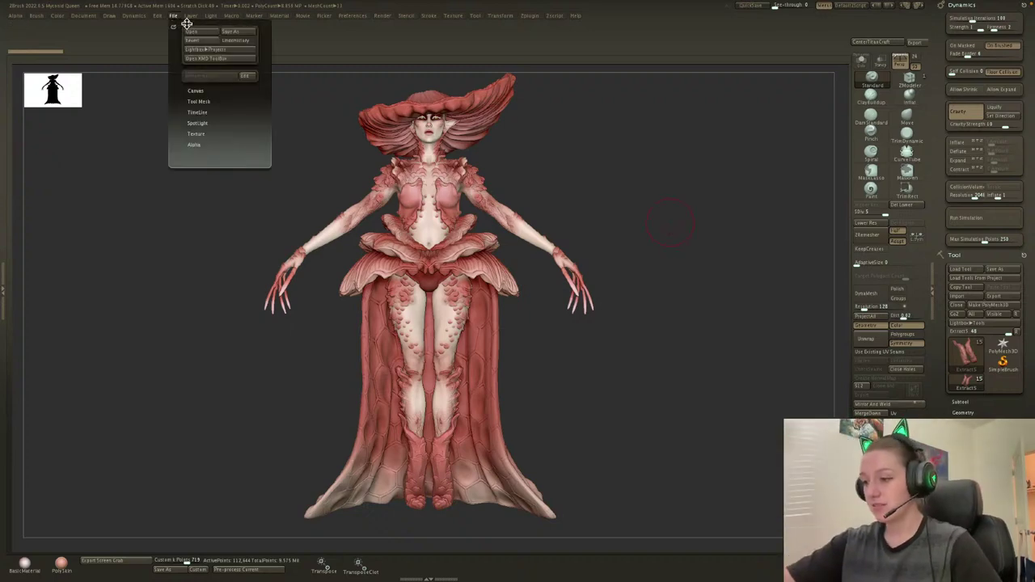
left_click(194, 31)
left_click(559, 212)
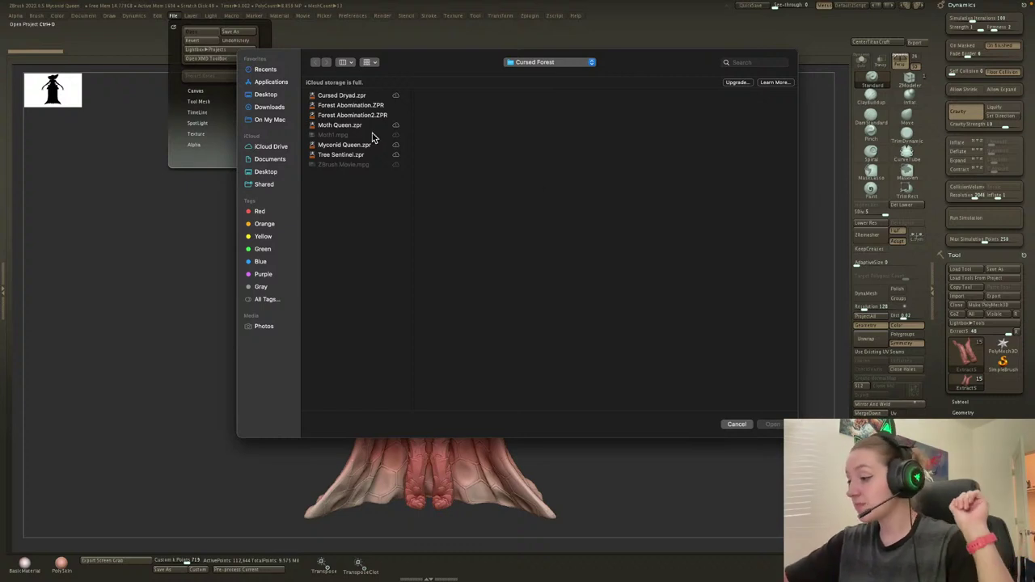
double_click(361, 97)
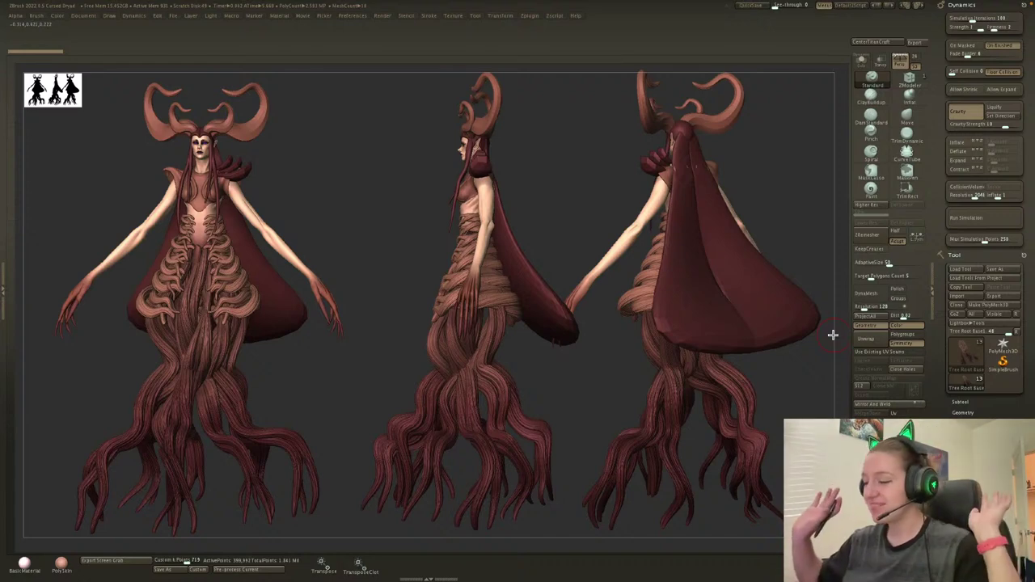
Open the Days of Spooky.ZPR project from the ZBrush Stuff folder in Documents.
left_click(173, 16)
left_click(192, 31)
left_click(541, 216)
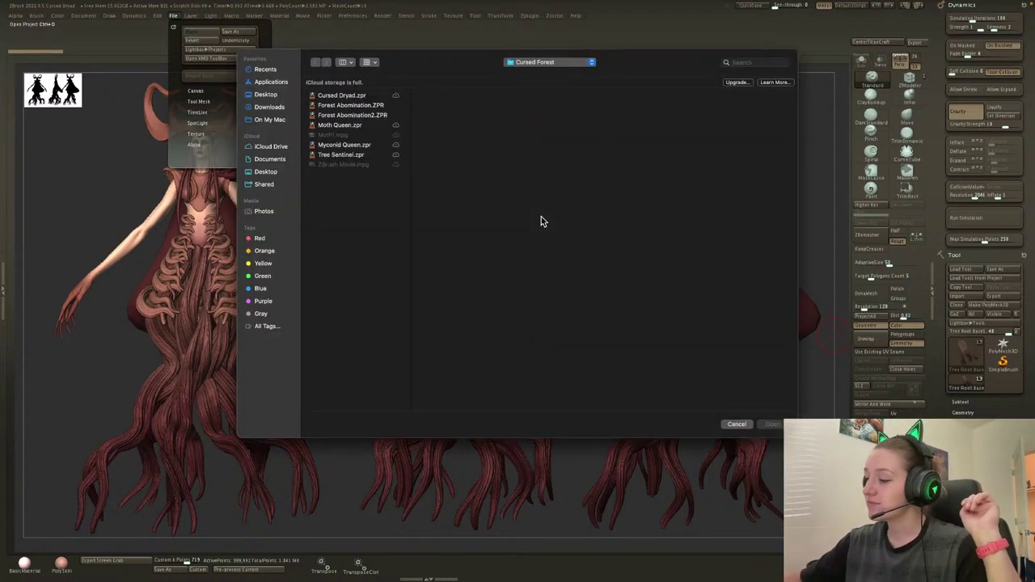
left_click(270, 160)
left_click(356, 144)
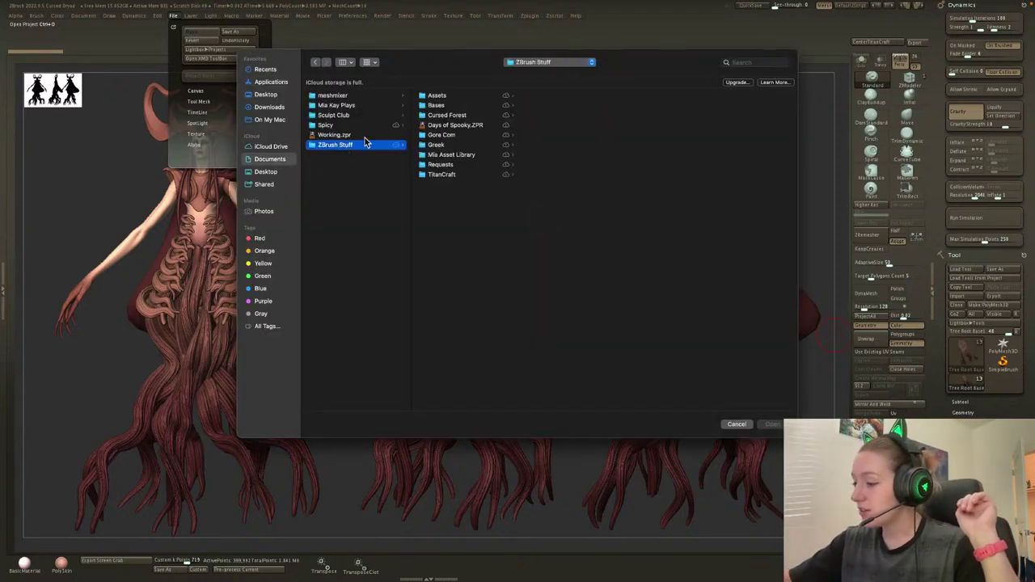
double_click(473, 127)
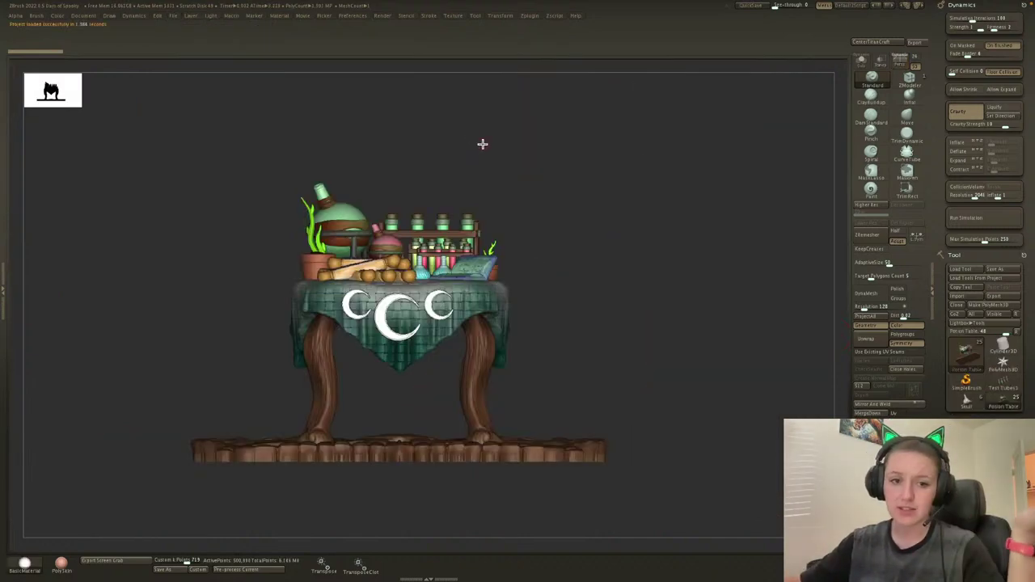
Select the Giant Spider subtool and view the whole spider in perspective from the front.
left_click(967, 420)
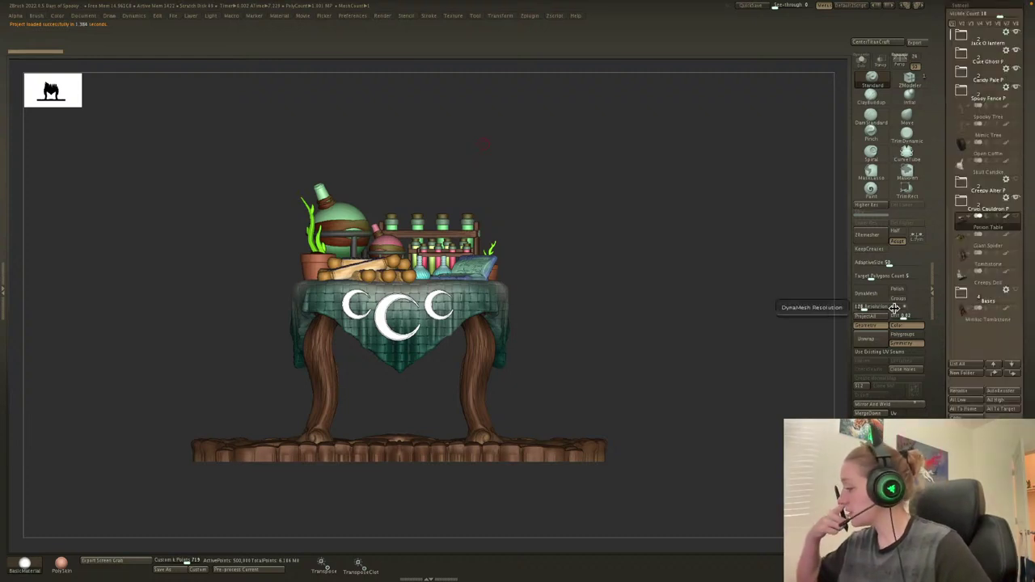
left_click(989, 245)
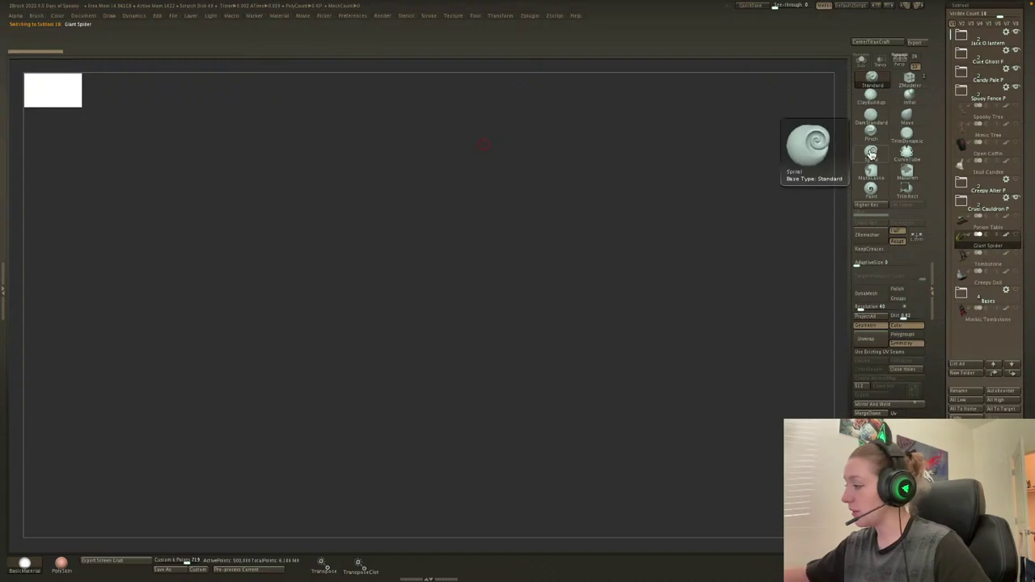
left_click(900, 60)
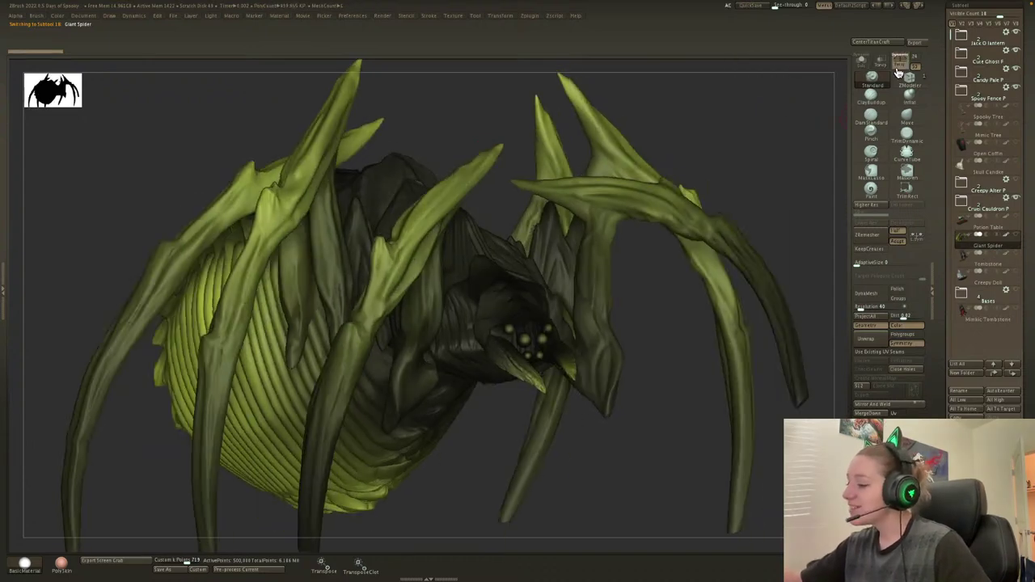
mouse_move(788, 157)
left_mouse_down("alt")
mouse_move(783, 136)
mouse_move(785, 154)
mouse_move(798, 153)
left_mouse_up("alt")
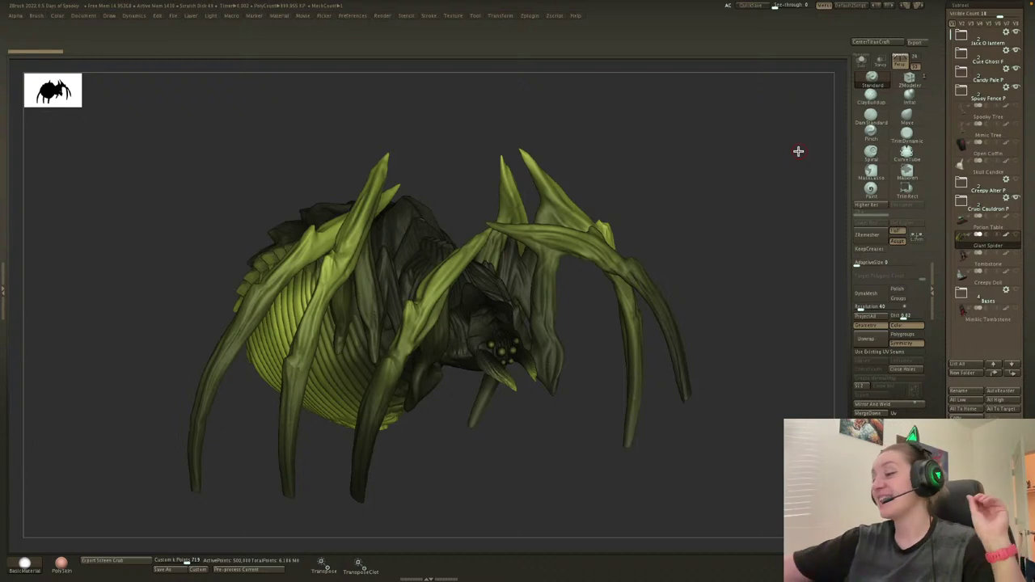
left_click_drag(716, 222, 768, 52)
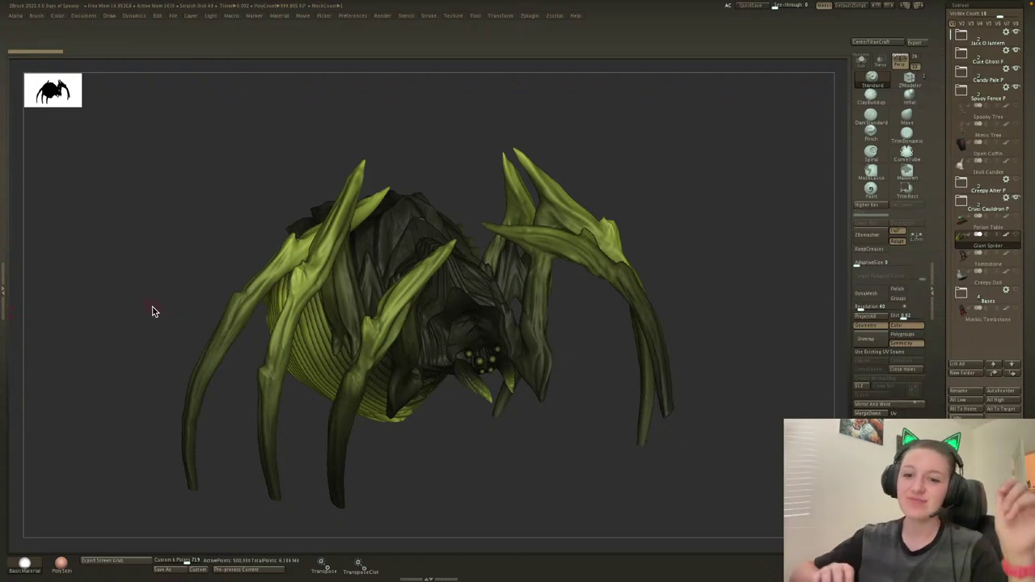
left_click_drag(686, 205, 680, 224)
Hide the Giant Spider's painted colour and trim the underside of its legs and abdomen flat.
key("shift+f")
key("shift+f")
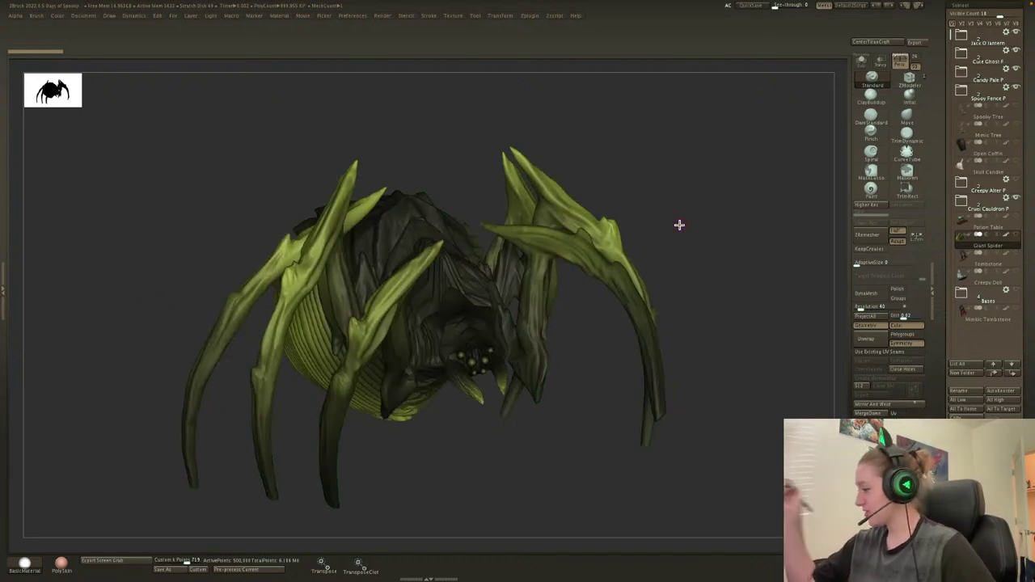
left_click(1006, 235)
left_click_drag(703, 251, 708, 261)
left_click_drag(771, 271, 694, 298, "alt")
left_click_drag(59, 514, 721, 430, "ctrl+shift")
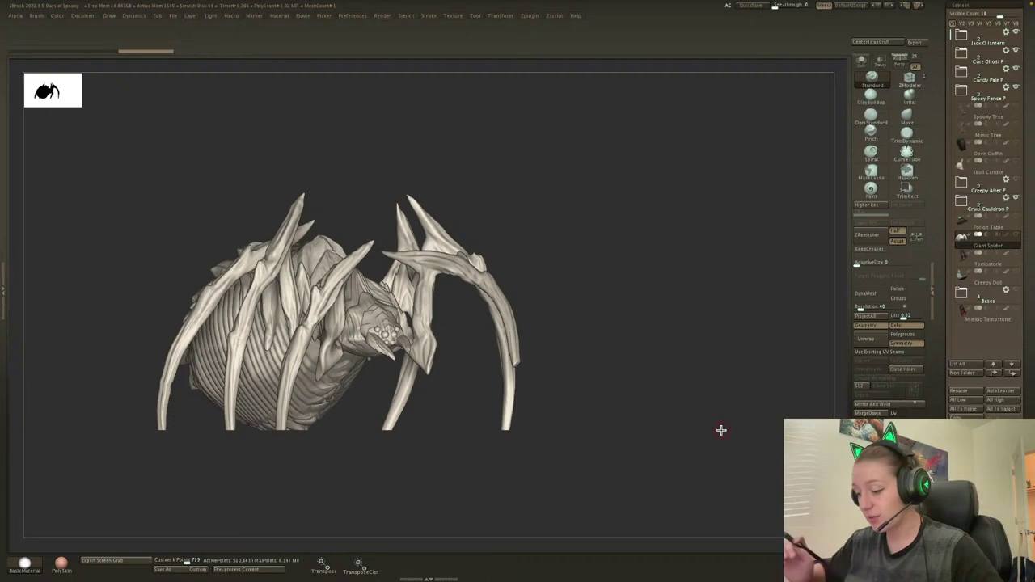
Adjust the spider's legs and lower abdomen with the Move brush, undoing one unwanted stroke.
left_click_drag(702, 308, 636, 337)
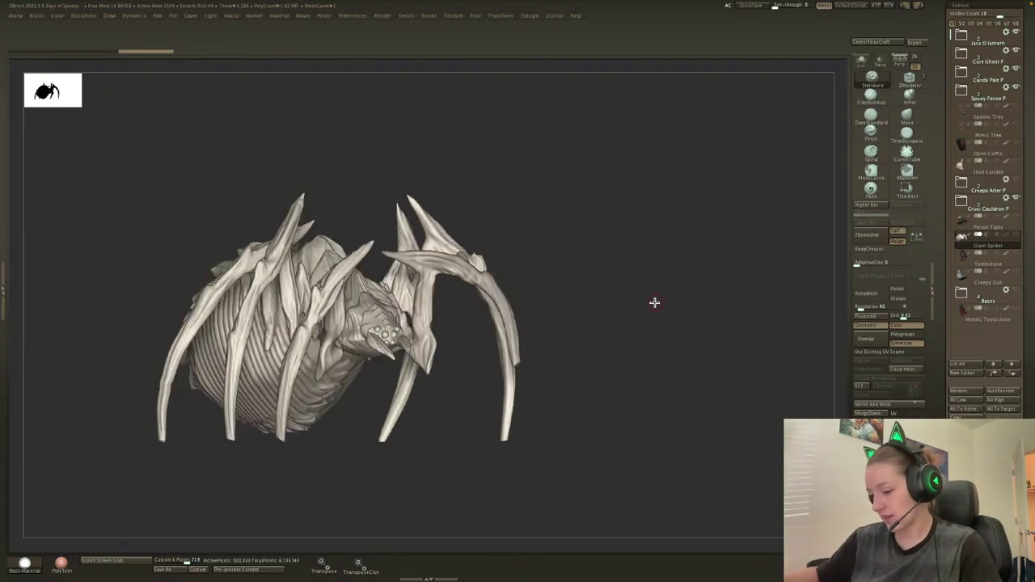
key("space")
left_click(906, 117)
mouse_move(695, 294)
left_mouse_down()
mouse_move(736, 332)
mouse_move(689, 337)
mouse_move(775, 256)
left_mouse_up()
key("space")
key("space")
left_click_drag(402, 331, 370, 331)
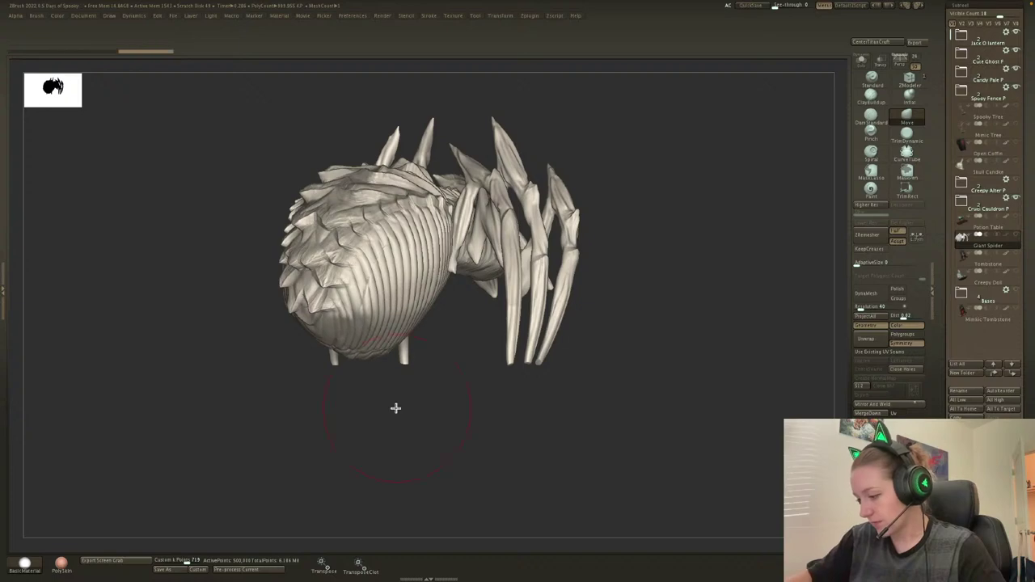
mouse_move(396, 409)
left_mouse_down()
mouse_move(331, 349)
mouse_move(299, 340)
left_mouse_up()
key("space")
key("ctrl+z")
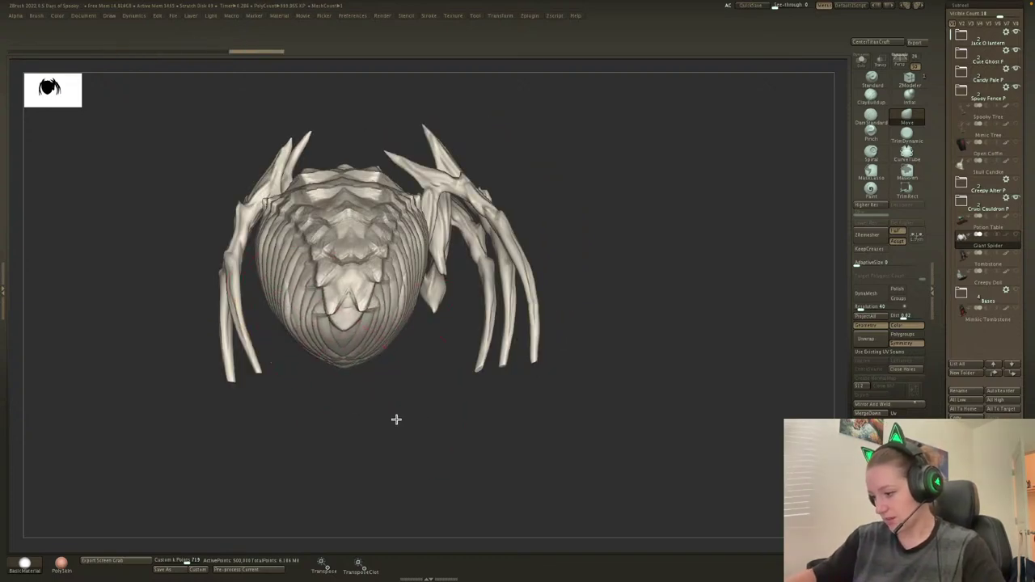
left_click_drag(395, 418, 286, 340)
left_click_drag(589, 299, 642, 338)
Trim the spider's leg tips and the bottom of its abdomen to one flat ground level.
left_click_drag(176, 452, 753, 220, "ctrl+shift")
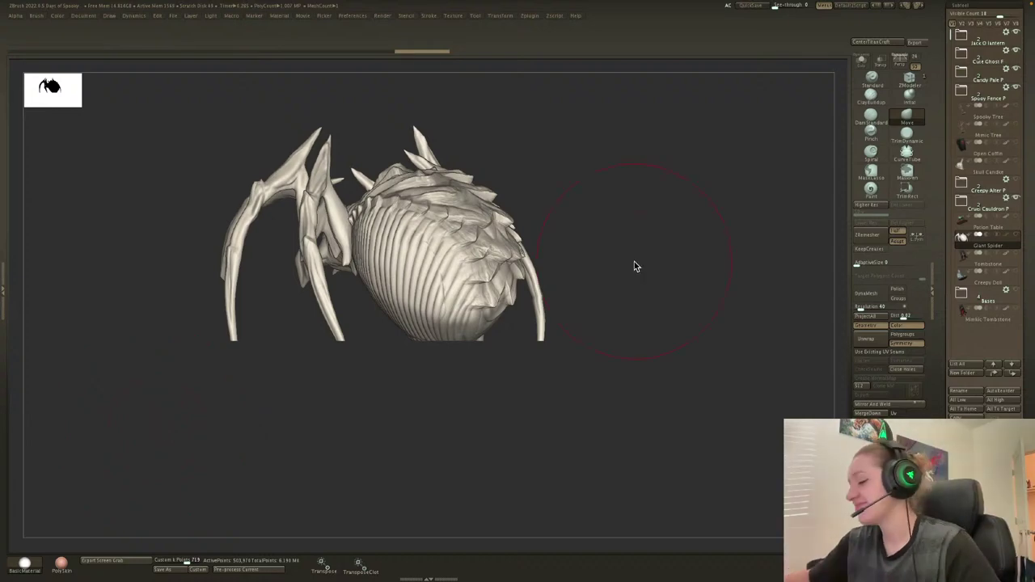
key("space")
left_click_drag(645, 257, 635, 258)
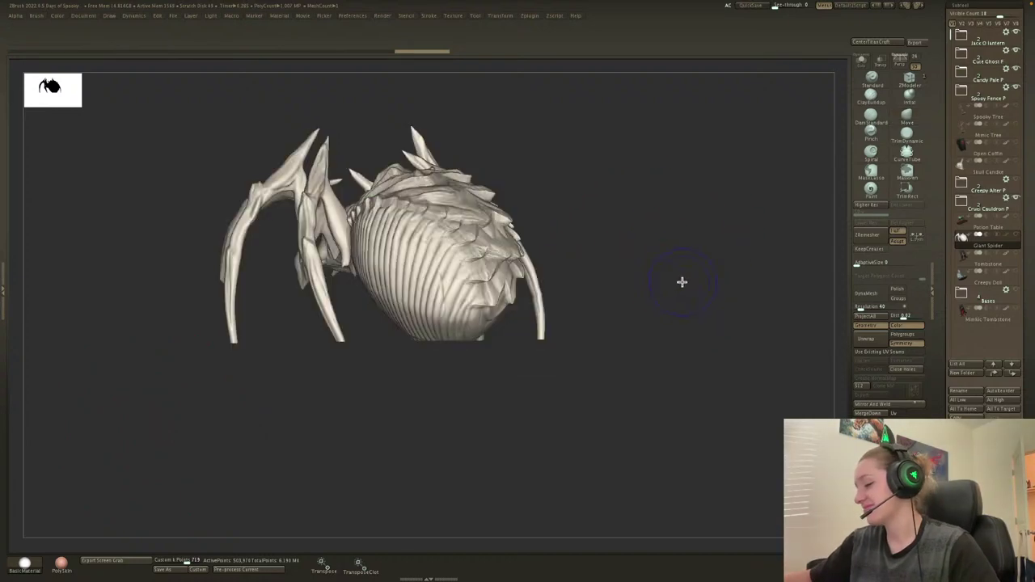
mouse_move(700, 330)
left_mouse_down()
mouse_move(723, 331)
mouse_move(688, 331)
mouse_move(741, 331)
mouse_move(733, 299)
mouse_move(635, 299)
left_mouse_up()
Turn perspective back on, enlarge the view of the spider and check its polygon wireframe.
key("shift+f")
key("shift+f")
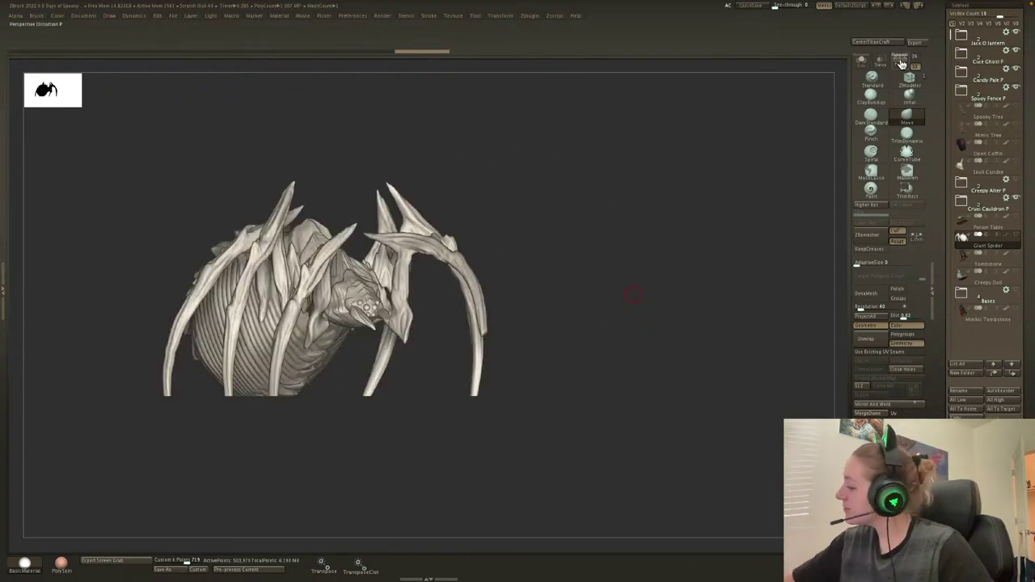
left_click(900, 63)
left_click(899, 67)
left_click_drag(692, 253, 838, 160, "alt")
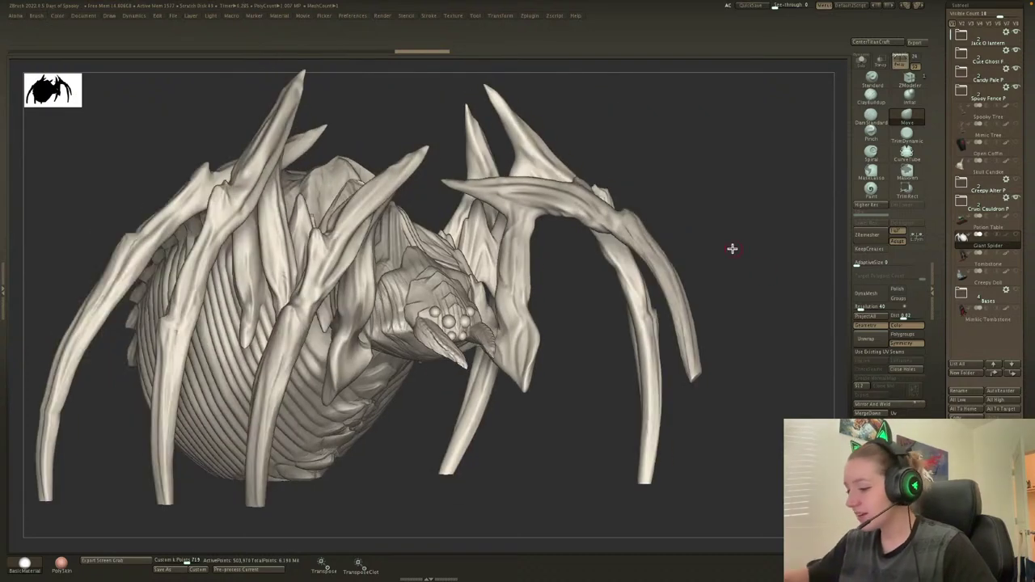
key("shift+f")
key("shift+f")
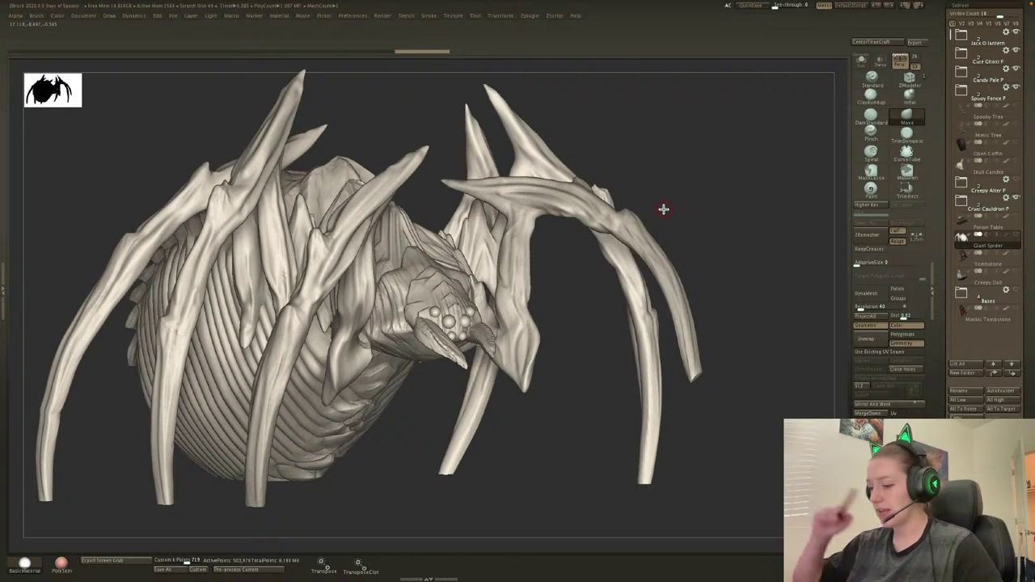
Decimate the Giant Spider with a custom target of 150 k points.
left_click(181, 560)
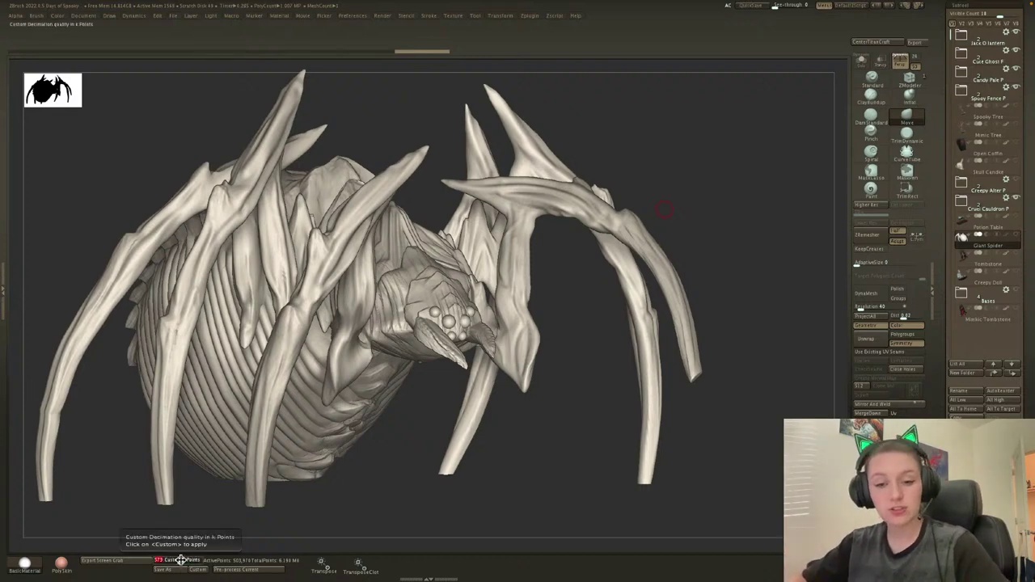
type("150")
key("Return")
left_click(199, 569)
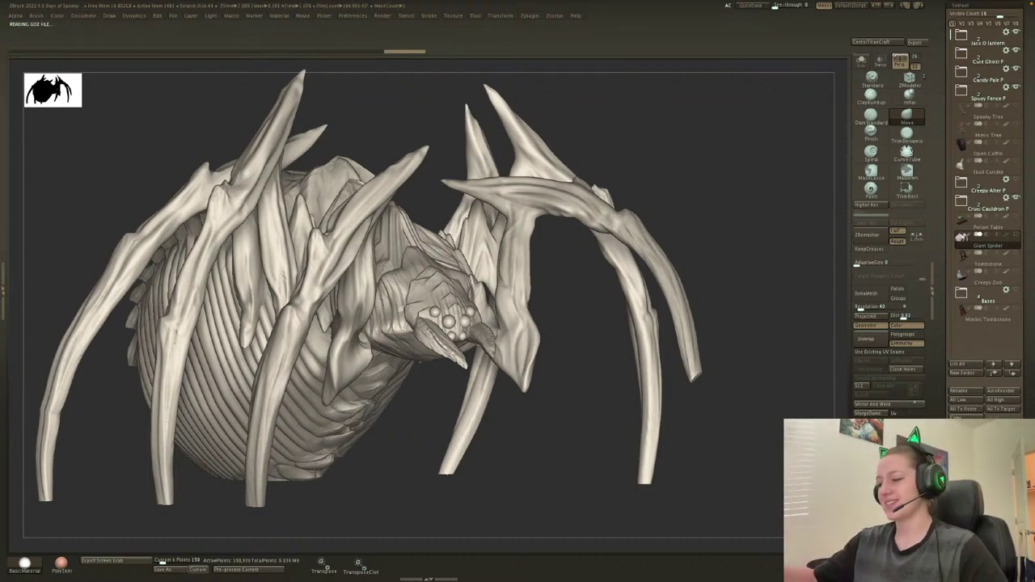
Inspect the decimated spider's wireframe from several angles and isolate the spider on the canvas.
left_click_drag(728, 208, 723, 233)
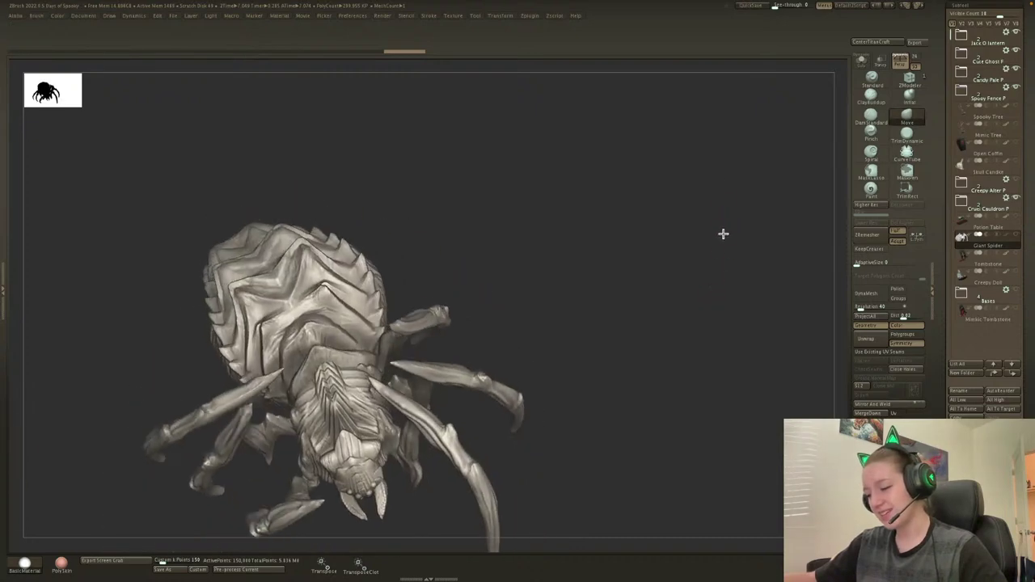
key("f")
key("shift+f")
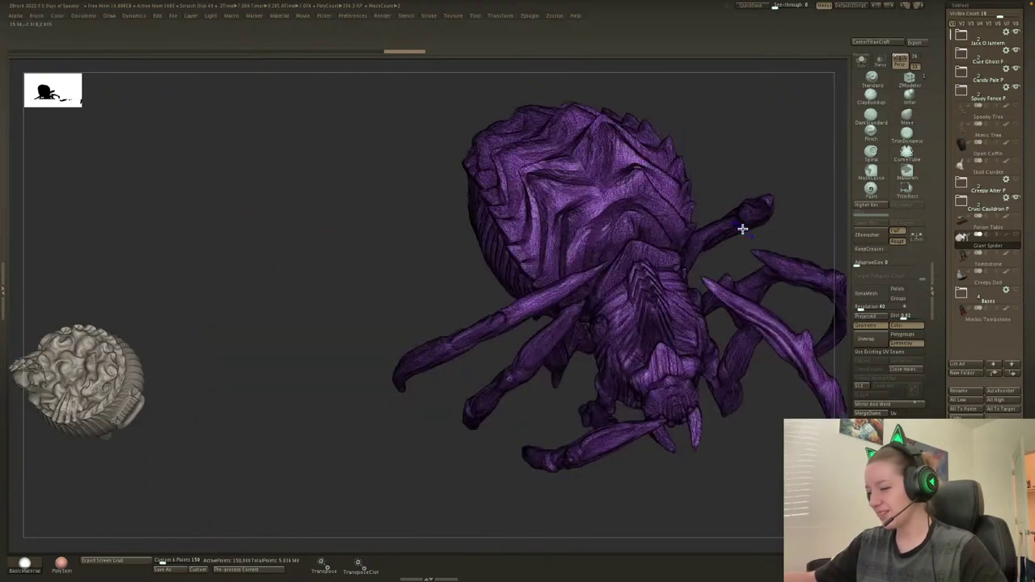
key("shift+f")
left_click_drag(796, 182, 775, 255)
left_click_drag(812, 144, 521, 563)
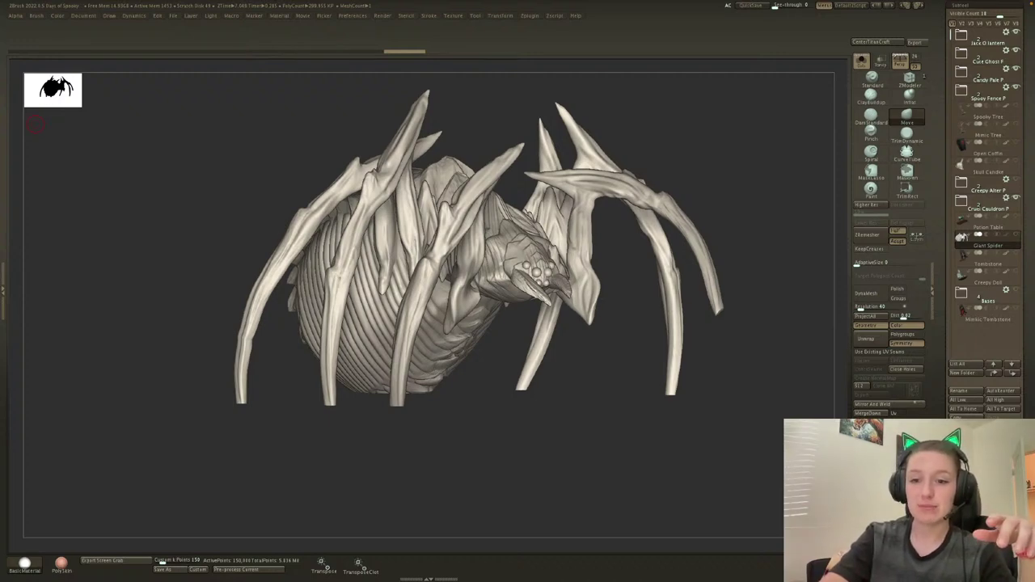
Assign separate polygroups to the spider's disconnected parts and check the grouping in the wireframe display.
left_click(753, 210, "ctrl")
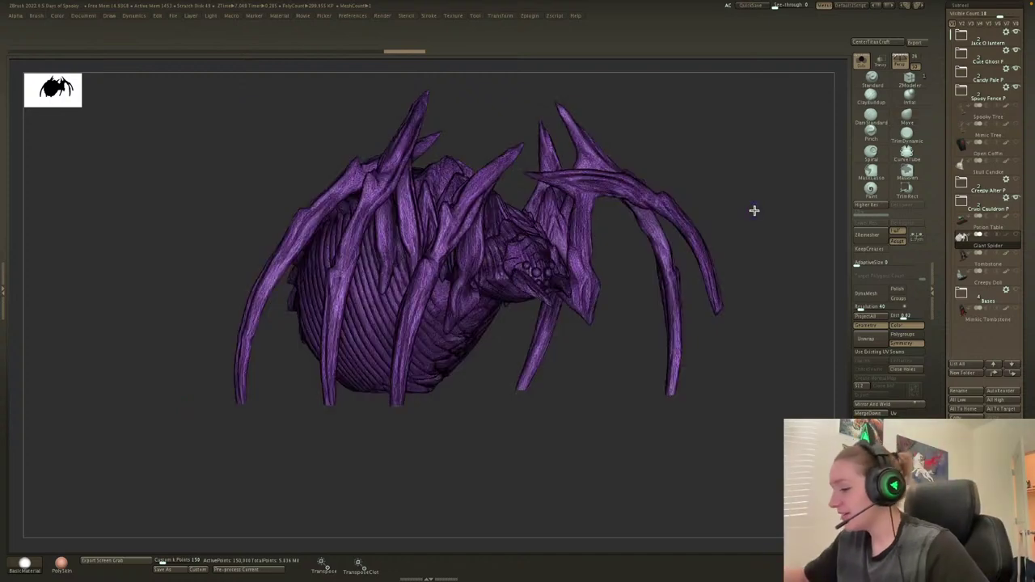
left_click(905, 412)
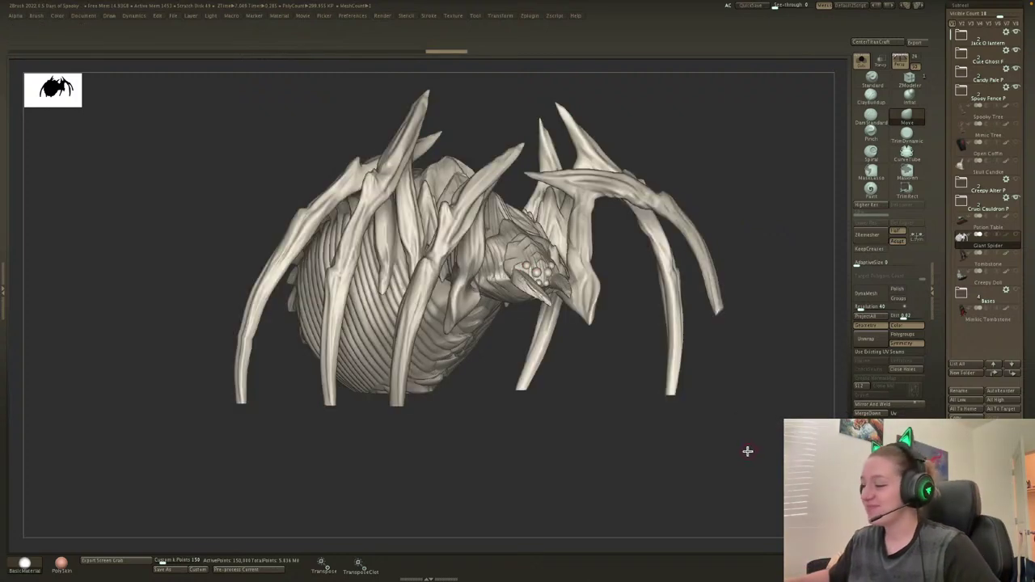
key("shift+f")
left_click_drag(750, 462, 573, 186)
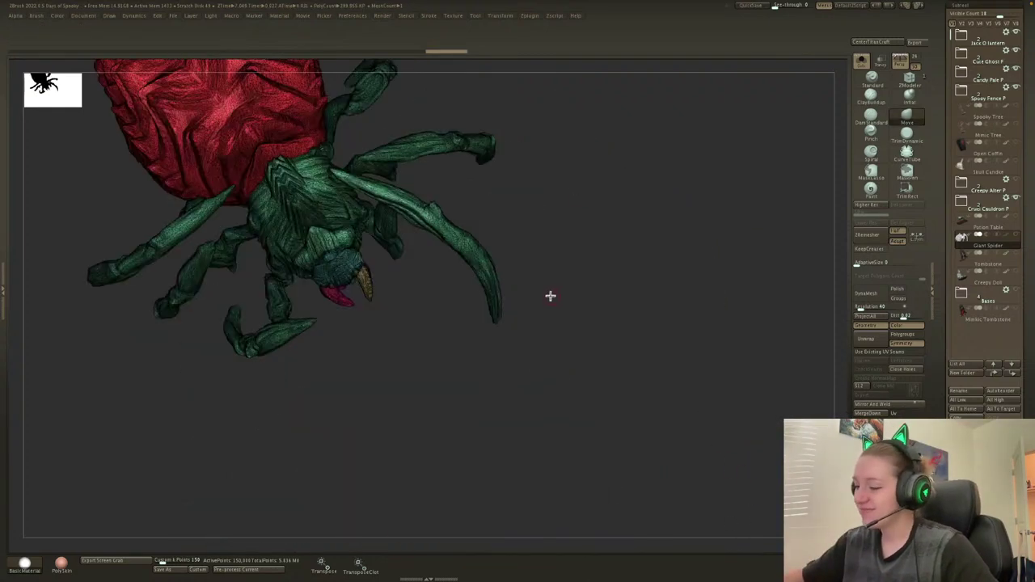
Mask the polygroup of the legs and thorax and split it off into its own subtool.
left_click_drag(637, 300, 691, 440, "alt")
left_click(511, 289, "ctrl+shift")
left_click(723, 318, "ctrl")
left_click(723, 318, "ctrl+shift")
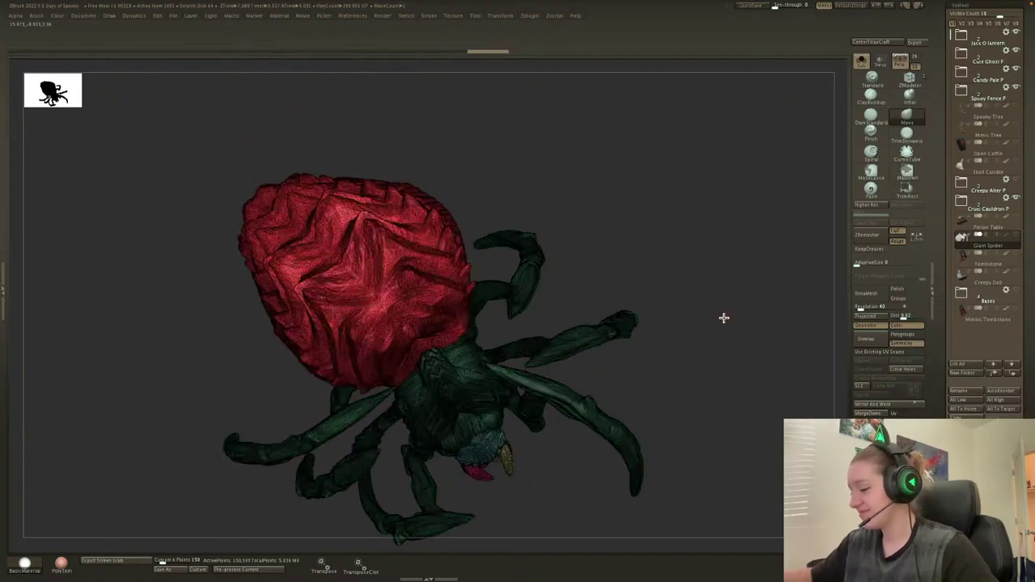
left_click(982, 538)
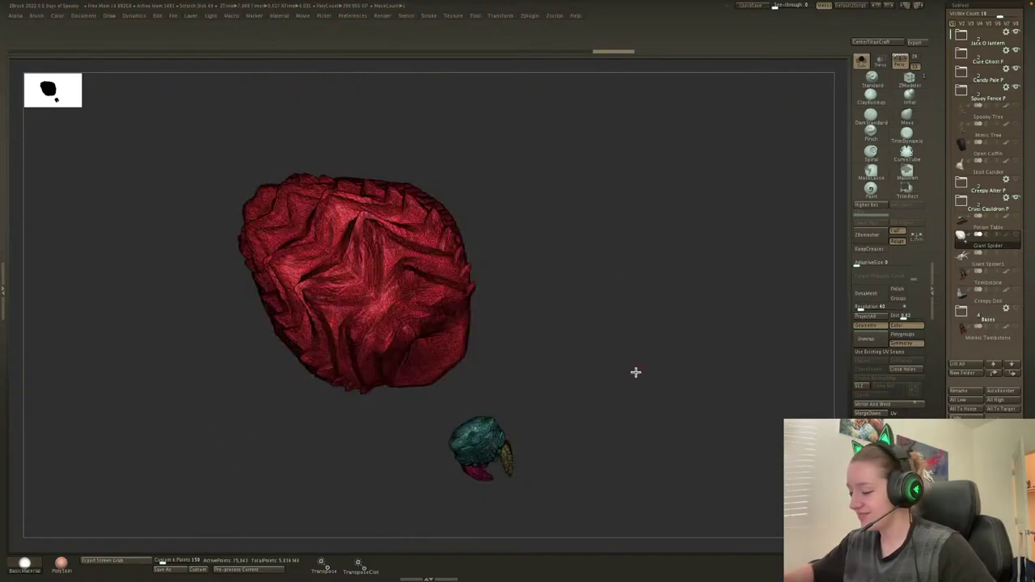
key("shift+f")
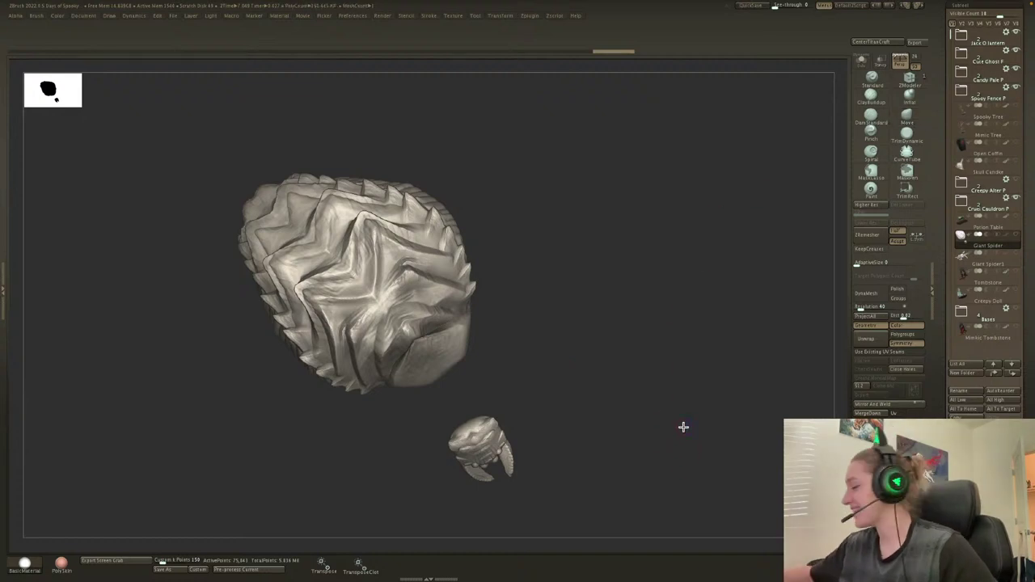
Show the split-off legs and thorax subtool, isolate it, and check its polygroups in the wireframe display.
left_click(988, 265)
left_click(1016, 251)
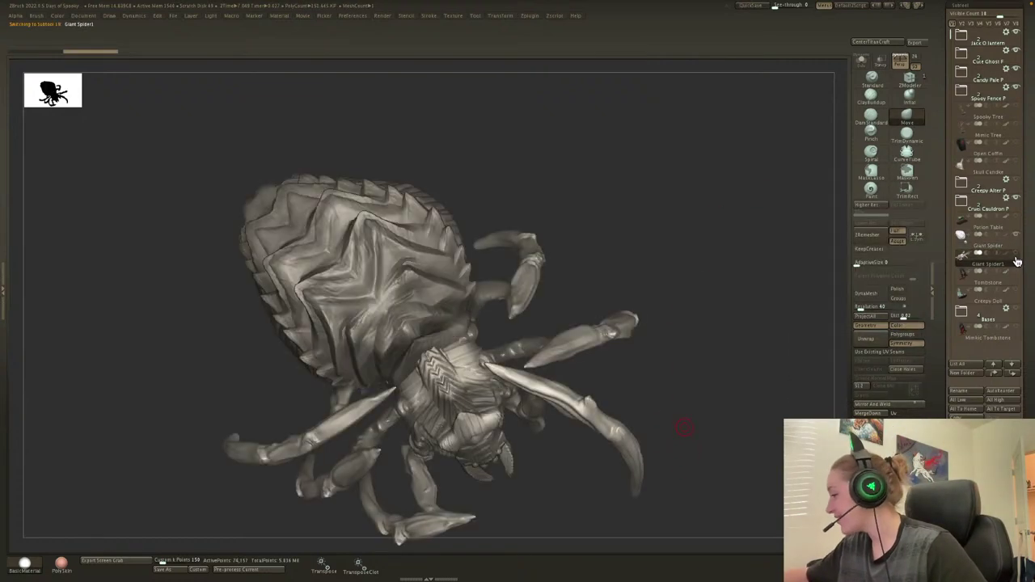
key("b")
key("m")
key("v")
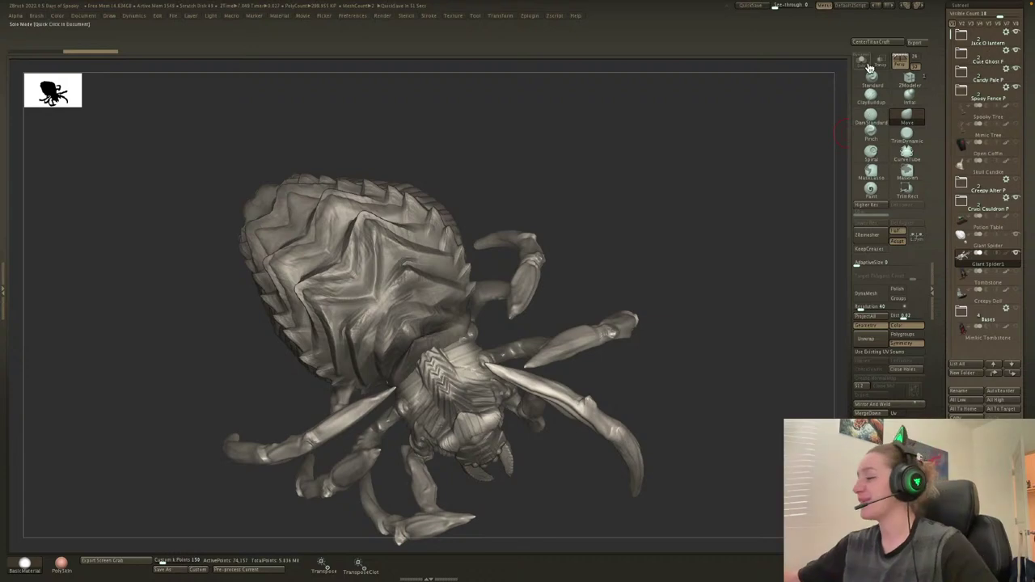
left_click_drag(750, 232, 749, 202)
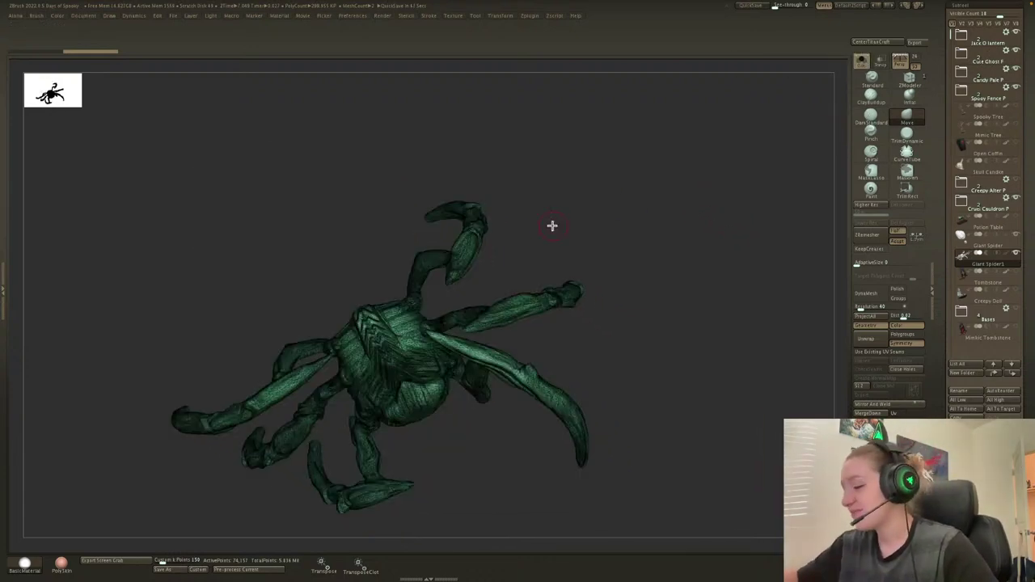
key("shift+f")
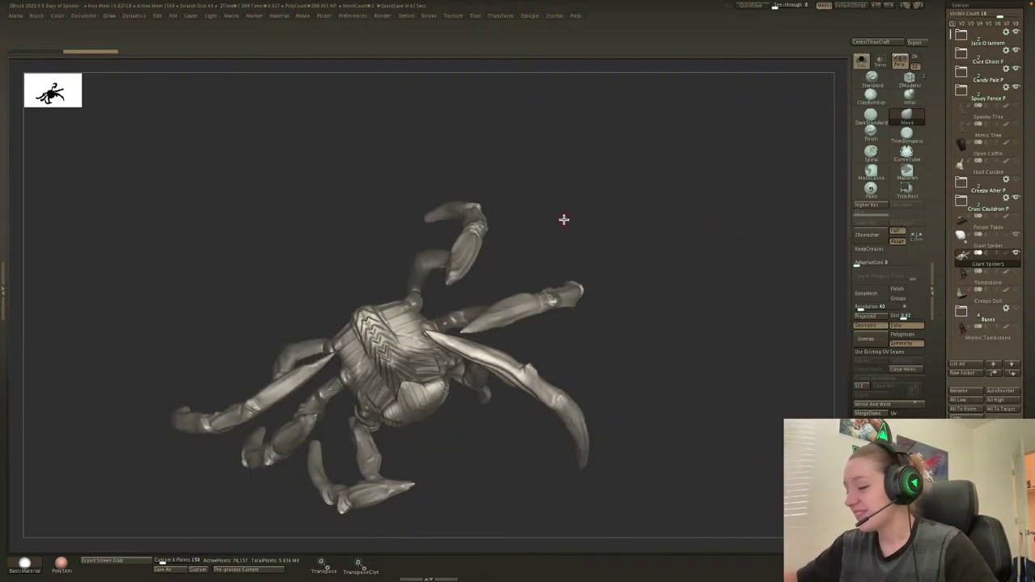
Lasso-mask each of the two rear legs beside the abdomen and assign each one its own polygroup.
left_click_drag(499, 176, 391, 295, "ctrl")
left_click_drag(570, 191, 612, 207, "ctrl")
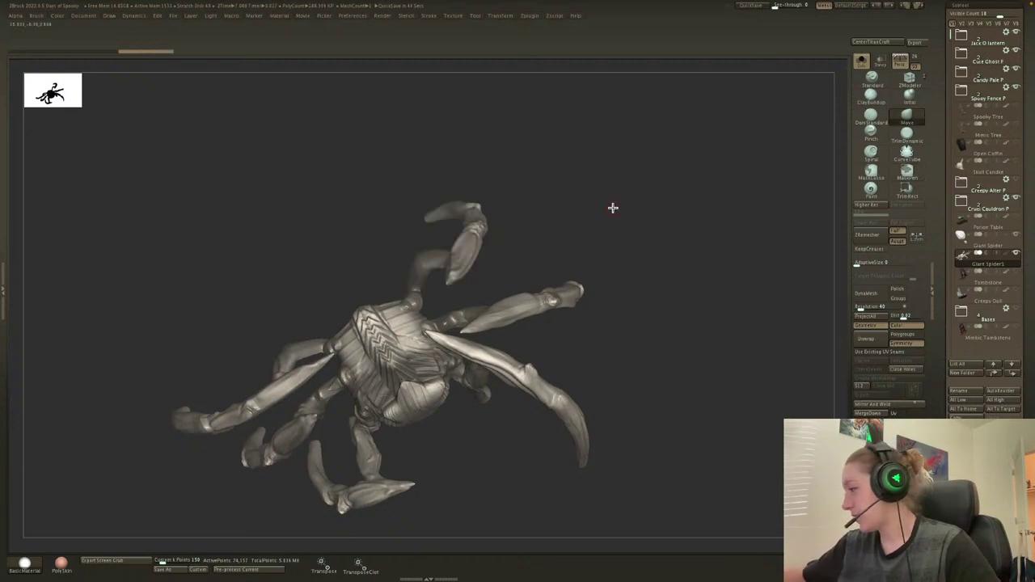
left_click(873, 177)
left_click(846, 195)
mouse_move(509, 172)
left_mouse_down("ctrl")
mouse_move(429, 167)
mouse_move(409, 288)
mouse_move(428, 308)
mouse_move(612, 165)
left_mouse_up("ctrl")
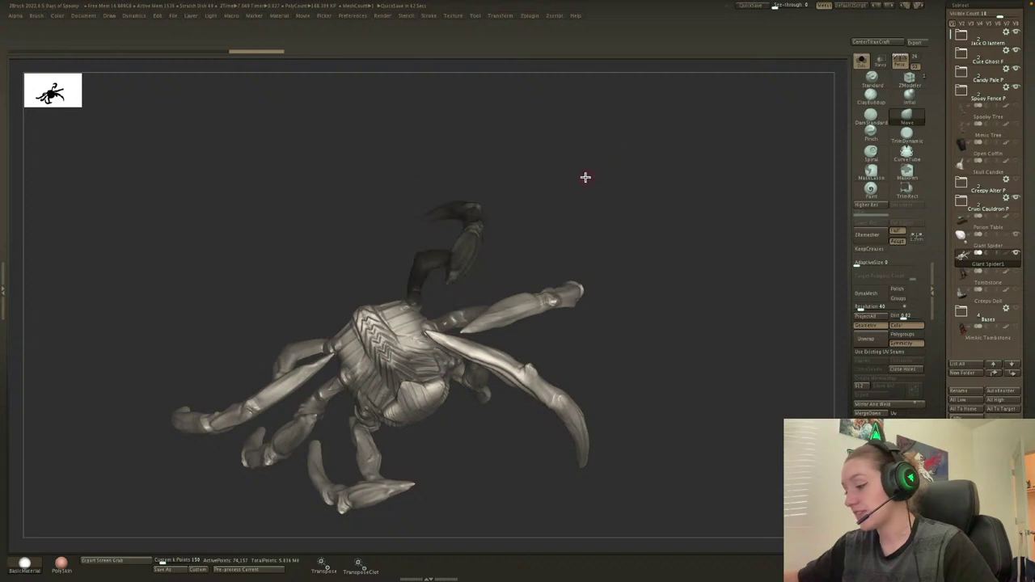
left_click(566, 218, "ctrl")
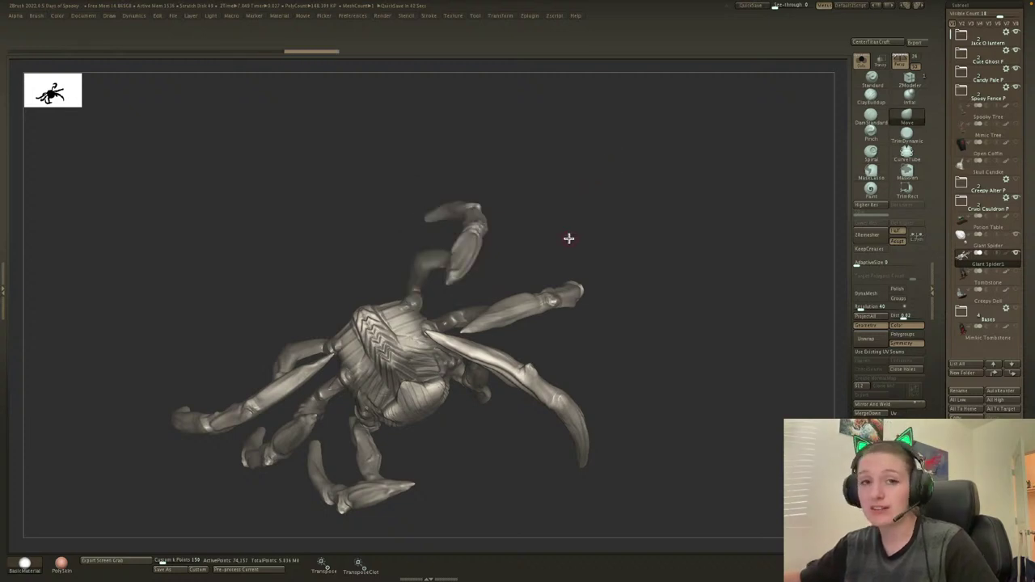
left_click_drag(641, 207, 642, 206)
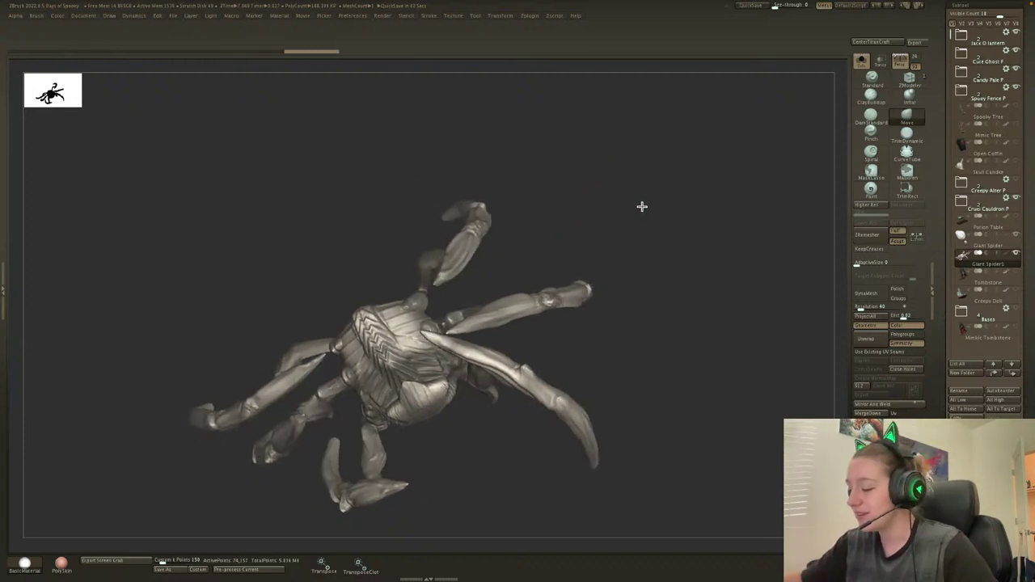
mouse_move(173, 463)
left_mouse_down("ctrl")
mouse_move(218, 292)
mouse_move(324, 334)
mouse_move(338, 329)
mouse_move(340, 356)
mouse_move(291, 405)
mouse_move(140, 488)
left_mouse_up("ctrl")
key("shift+f")
key("shift+f")
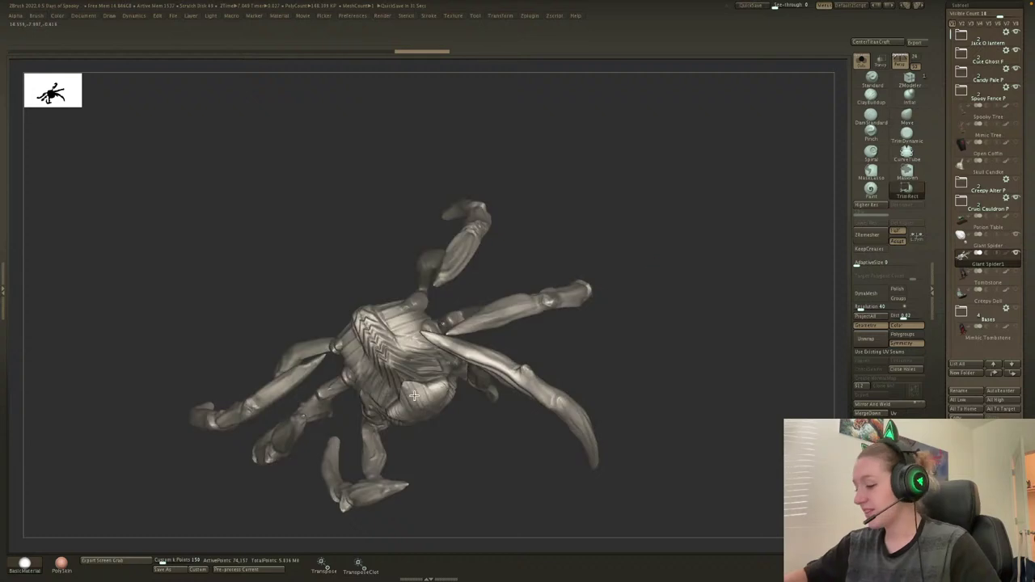
Mask everything except the two rear legs, split the pair into its own subtool, and duplicate it.
left_click(423, 393, "ctrl+shift")
left_click_drag(717, 408, 721, 418)
left_click(720, 417, "ctrl")
left_click(721, 418, "ctrl+shift")
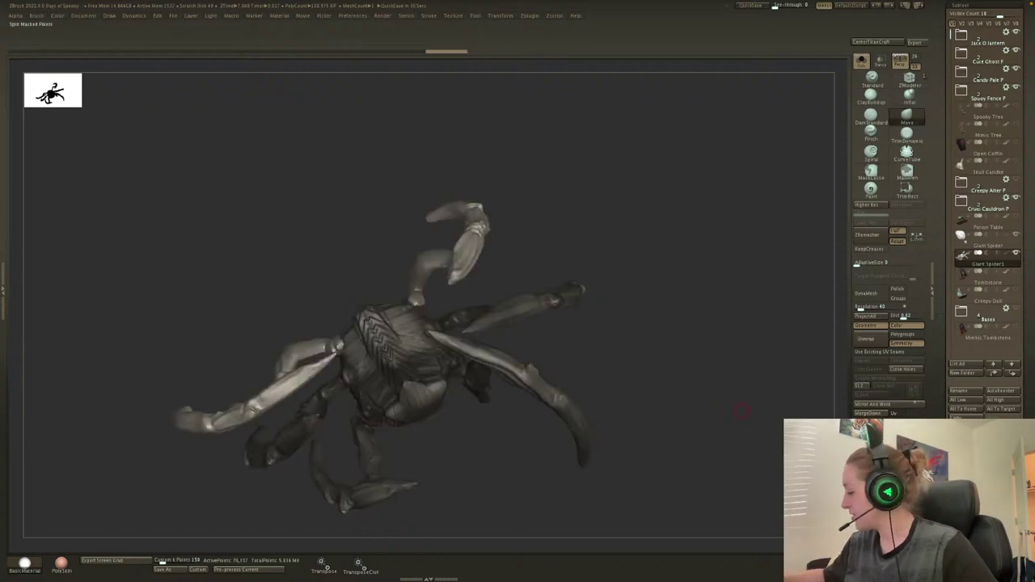
key("ctrl+shift+s")
key("ctrl+shift+d")
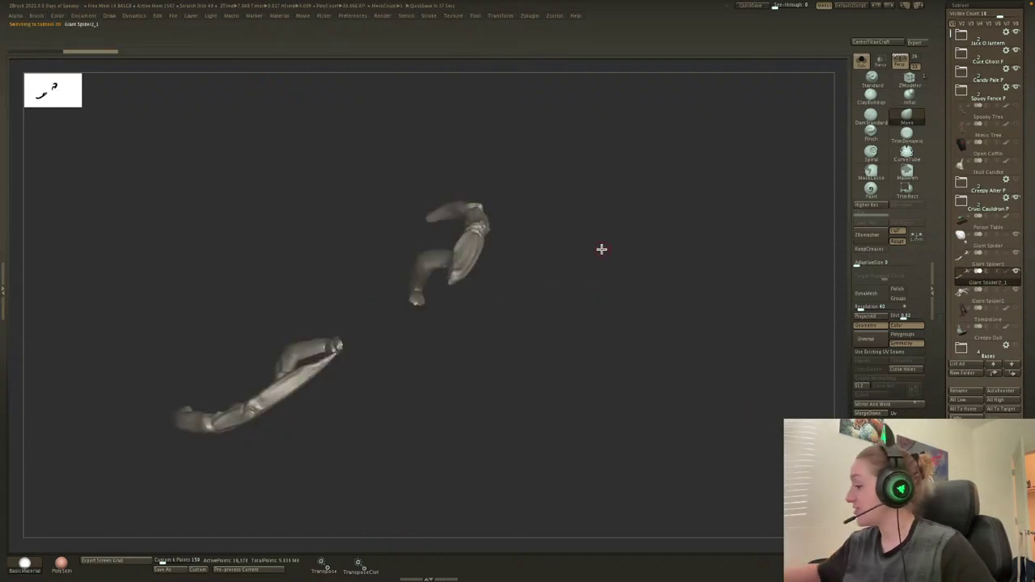
Lasso-mask one of the duplicated rear legs and split the pair into two separate subtools.
left_click(862, 62)
key("w")
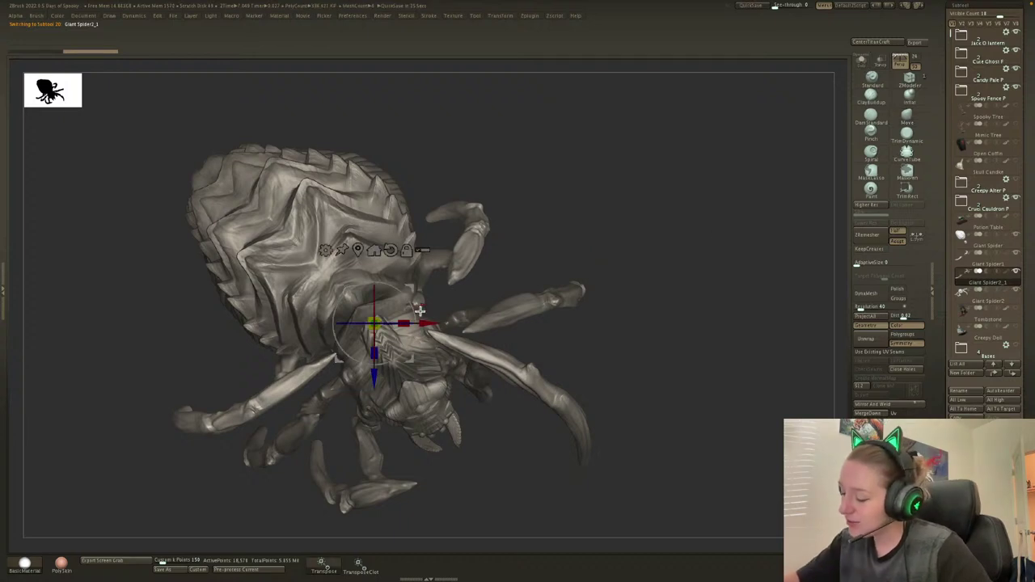
left_click(859, 66)
key("q")
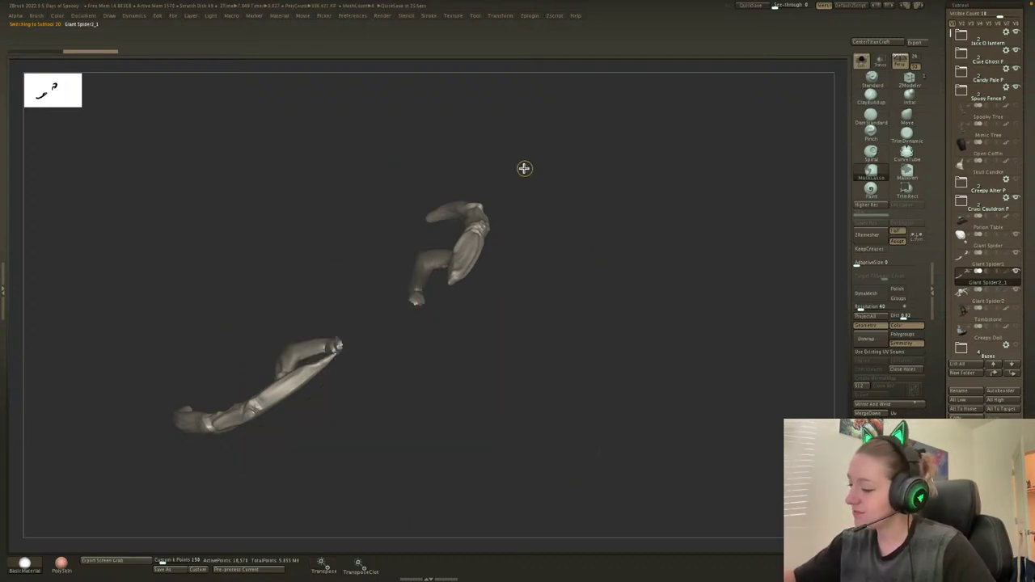
left_click_drag(523, 168, 520, 363, "ctrl")
key("ctrl+shift+s")
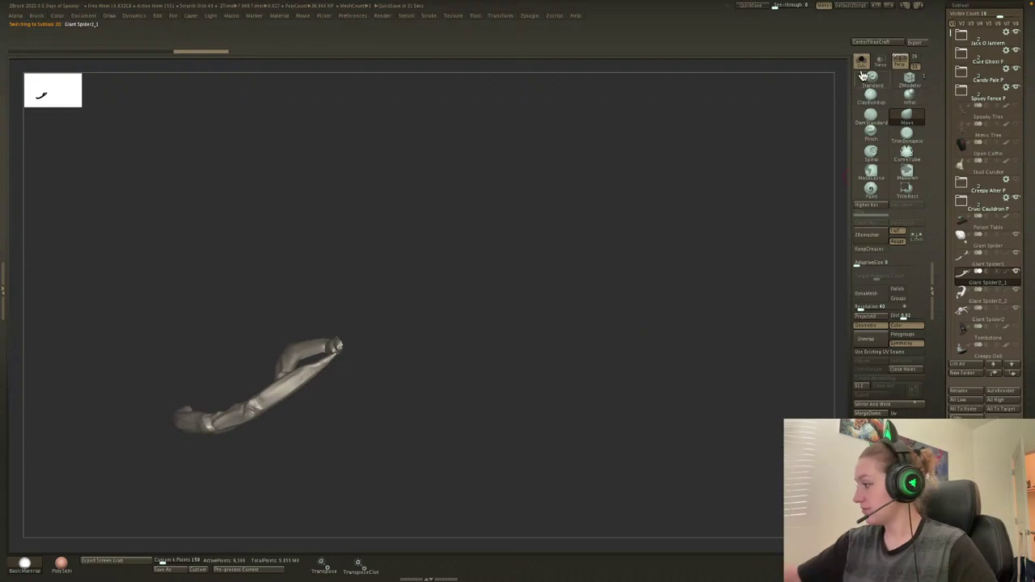
Reposition the duplicated left-hand leg with the gizmo as an extra hind leg beside the abdomen.
left_click(861, 67)
left_click(327, 366, "alt")
key("w")
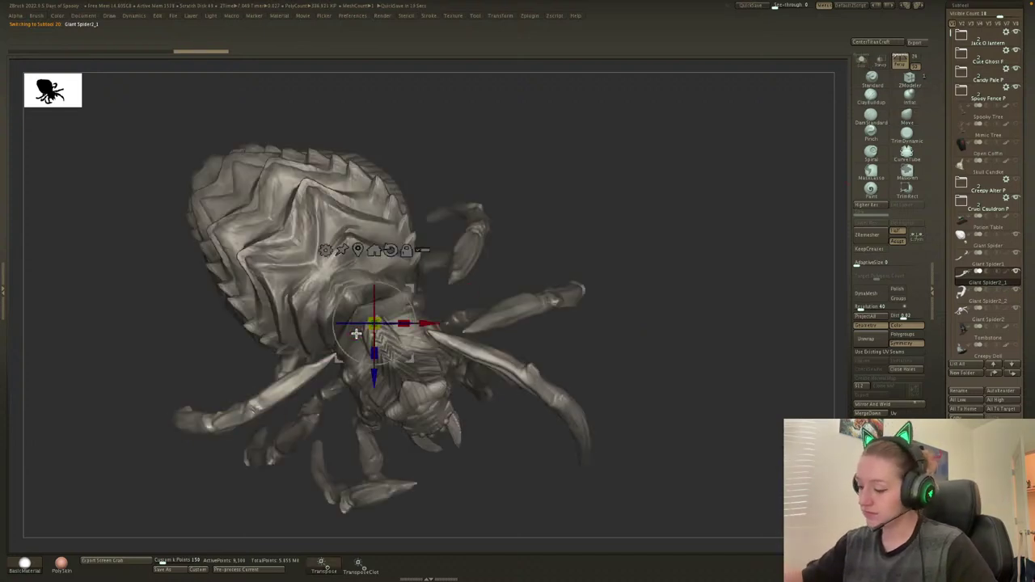
mouse_move(354, 315)
left_mouse_down()
mouse_move(331, 335)
mouse_move(334, 324)
mouse_move(357, 332)
left_mouse_up()
key("q")
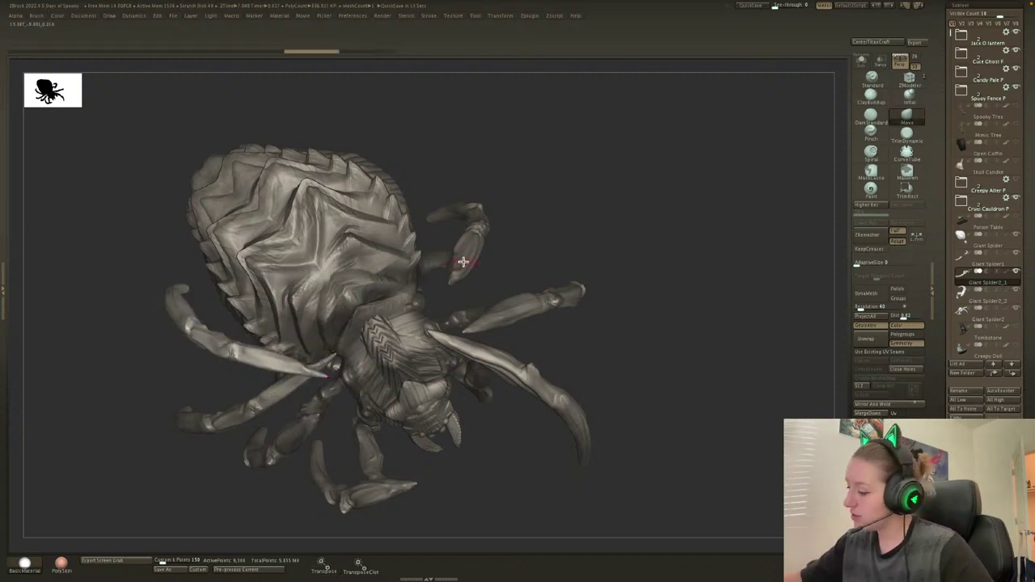
Check which spider subtools hold the original rear legs and which hold the duplicates.
left_click(465, 259, "alt")
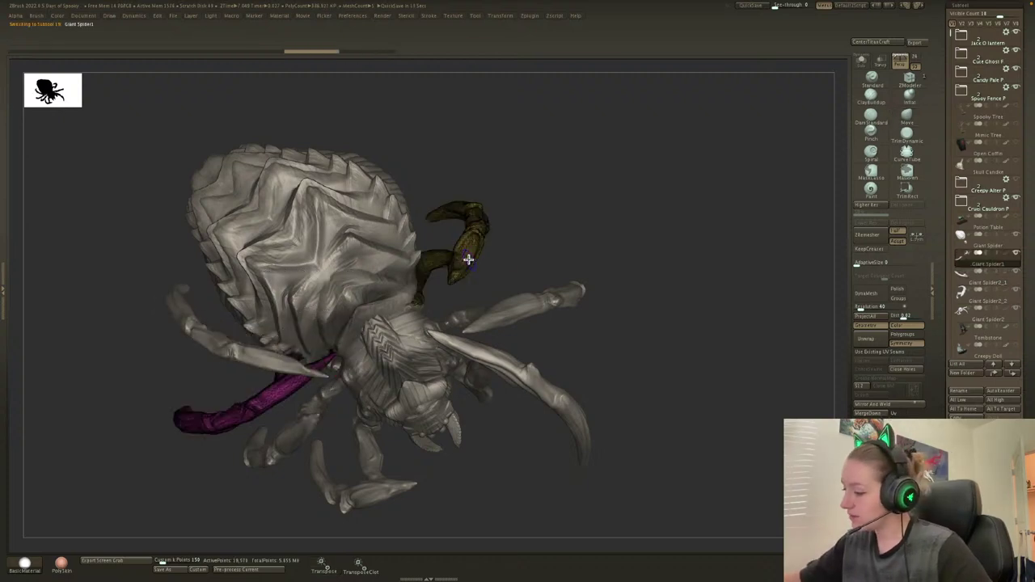
left_click(987, 283)
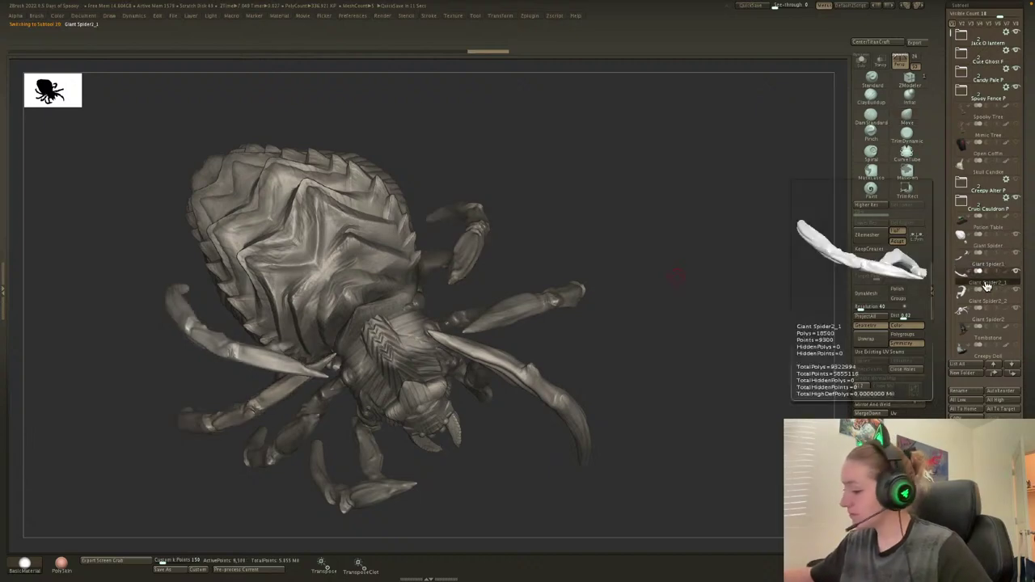
left_click(465, 265, "alt")
key("shift+f")
key("shift+f")
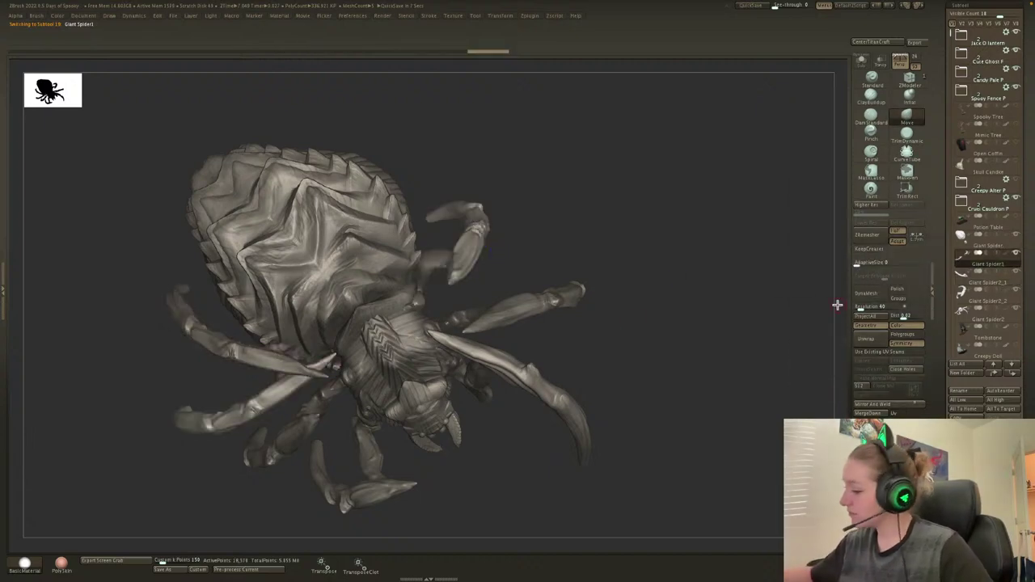
left_click(861, 61)
left_click(991, 250)
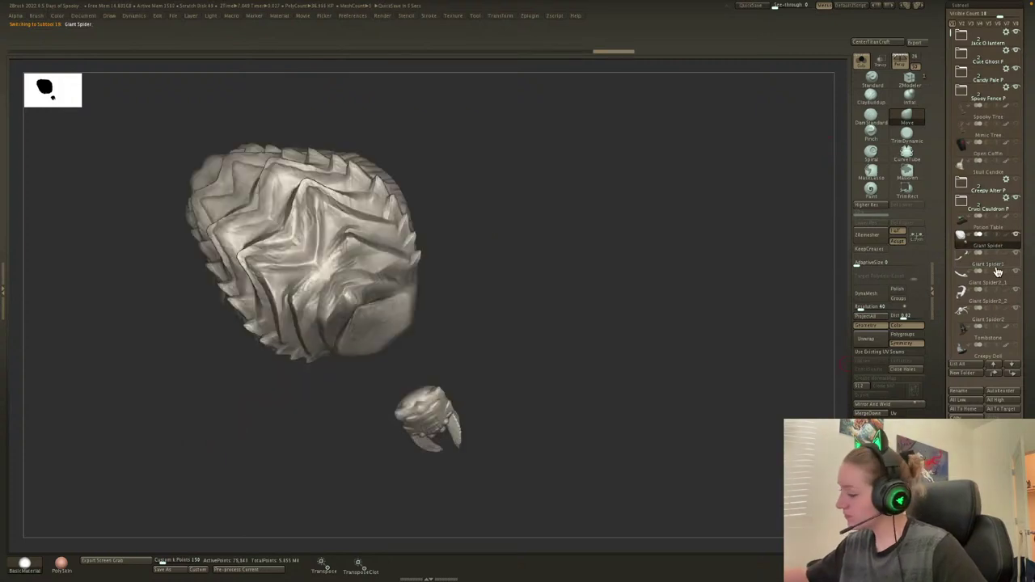
left_click(990, 282)
Reposition the duplicated right-hand leg with the gizmo between the original rear leg and the next leg forward.
left_click(987, 302)
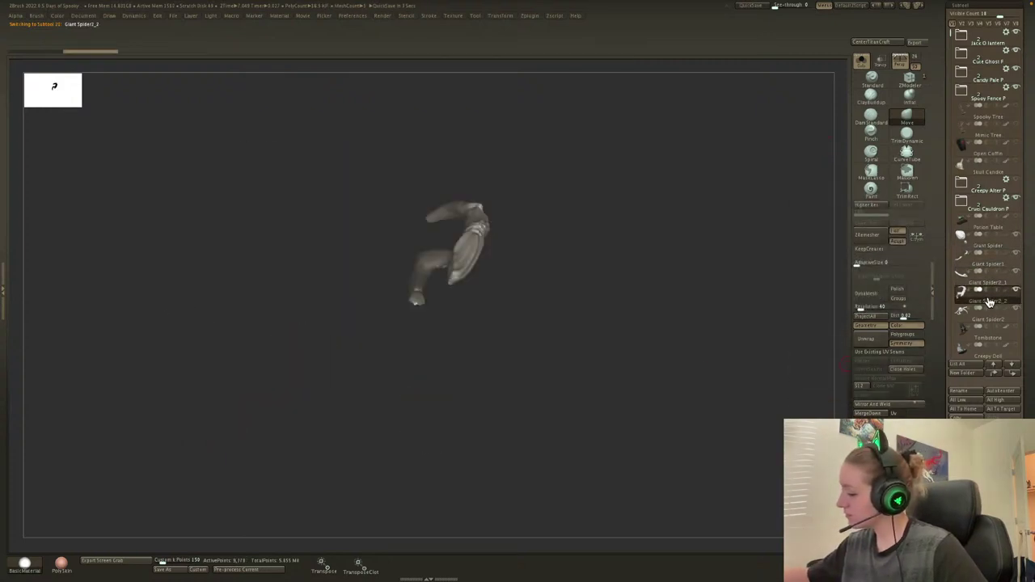
left_click(861, 63)
key("w")
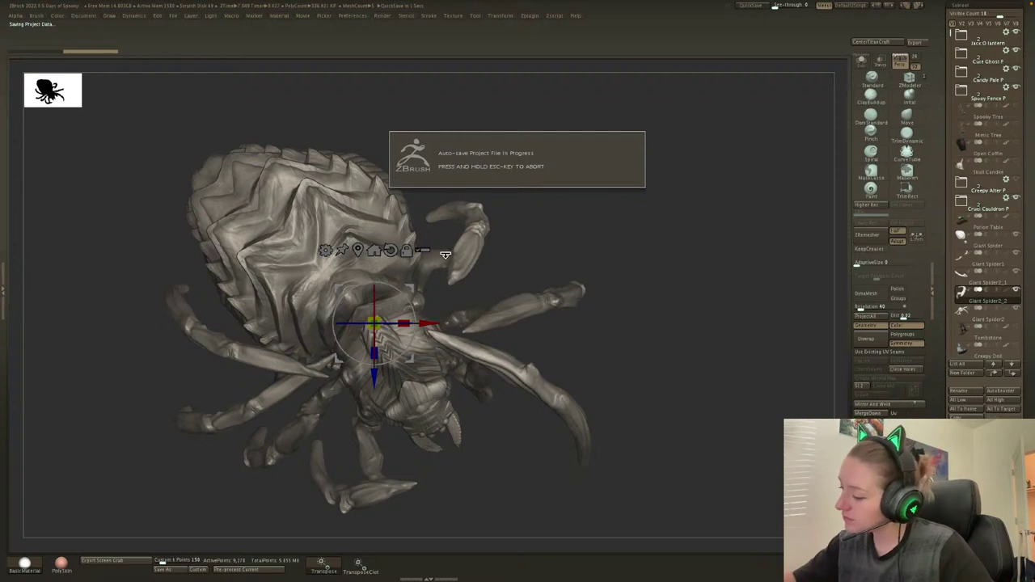
left_click(422, 291, "alt")
left_click_drag(457, 283, 459, 289, "alt")
left_click_drag(456, 252, 465, 274)
key("q")
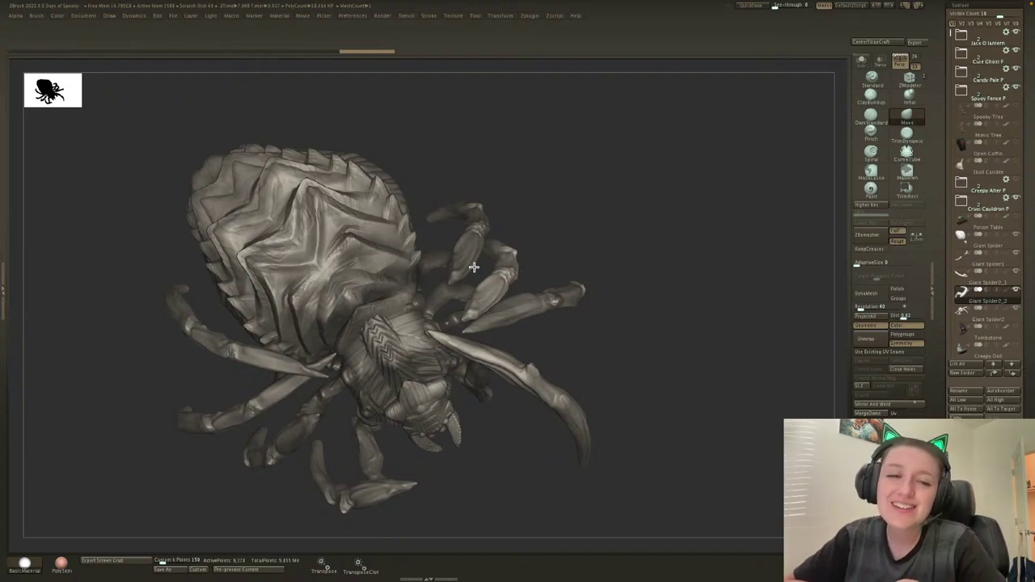
Inspect the added legs from the front, side and above, comparing the views with and without perspective.
left_click_drag(706, 302, 741, 284)
left_click(899, 66)
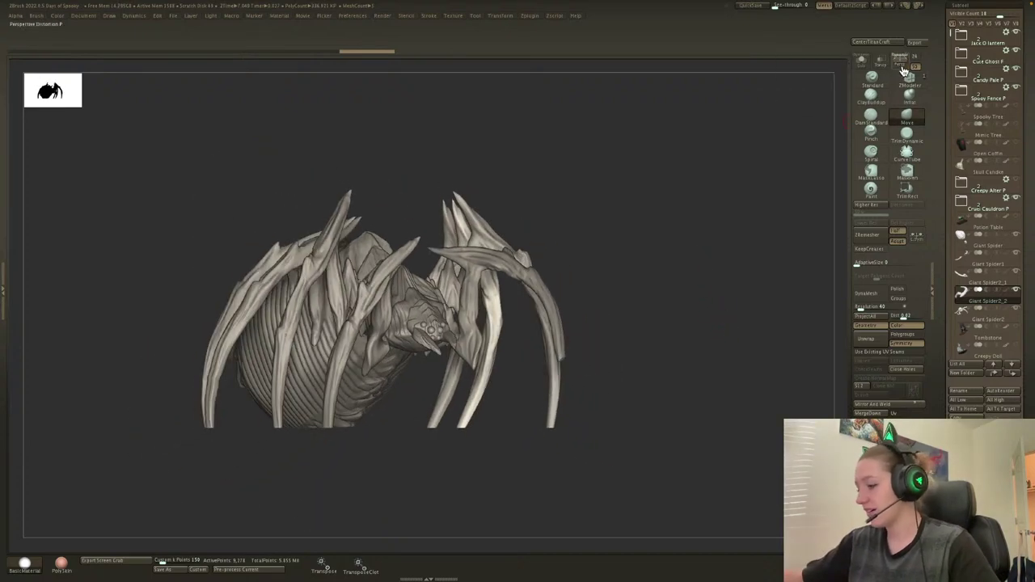
left_click(901, 66)
left_click_drag(712, 321, 700, 339)
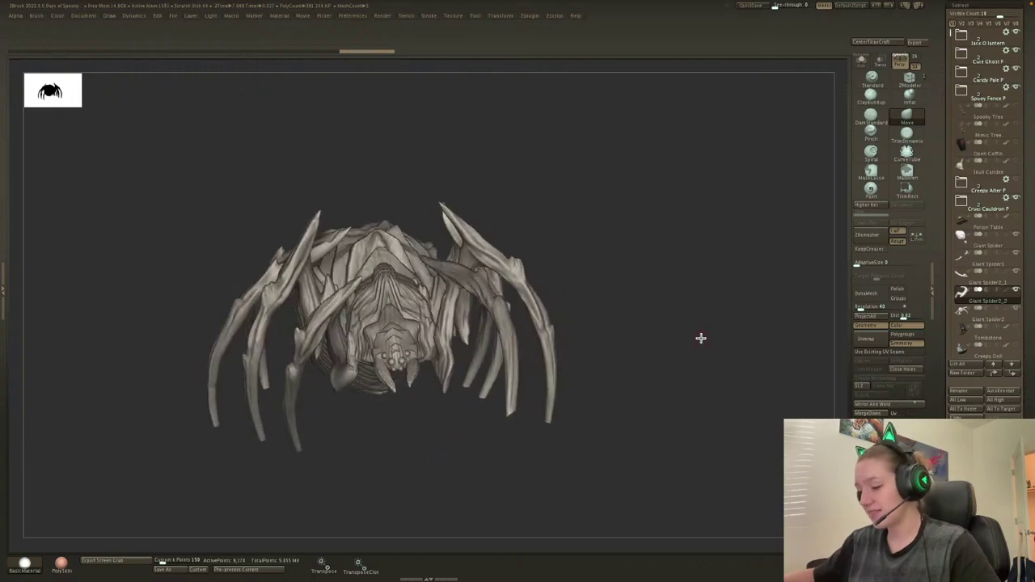
left_click_drag(722, 256, 725, 252)
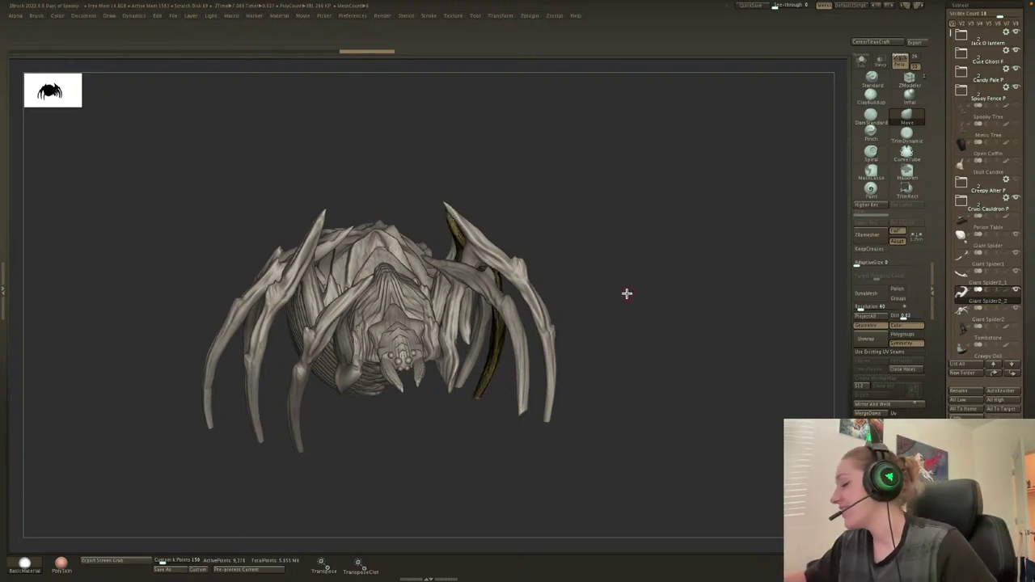
key("space")
mouse_move(626, 293)
left_mouse_down()
mouse_move(658, 321)
mouse_move(643, 358)
mouse_move(642, 315)
left_mouse_up()
key("w")
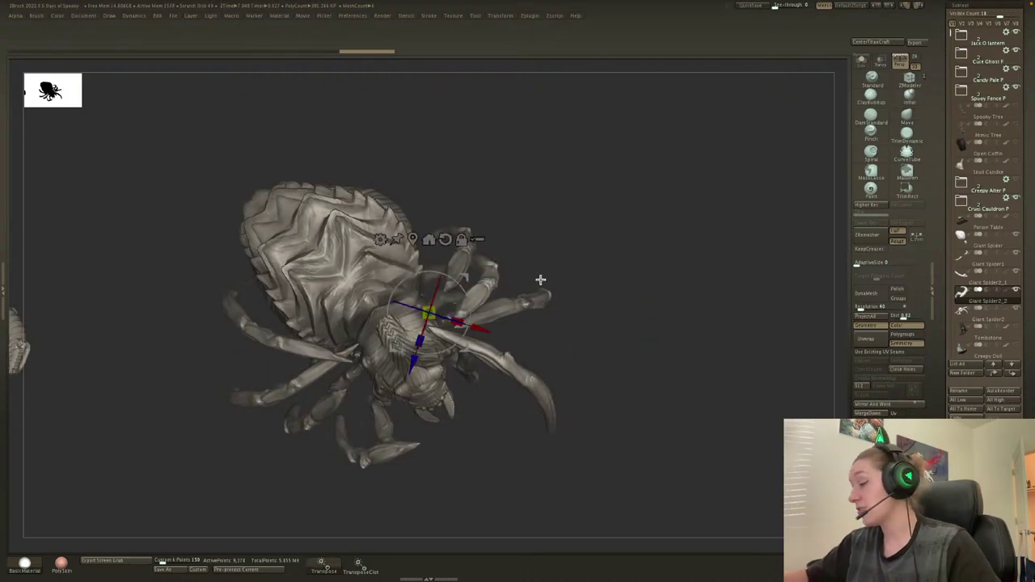
key("q")
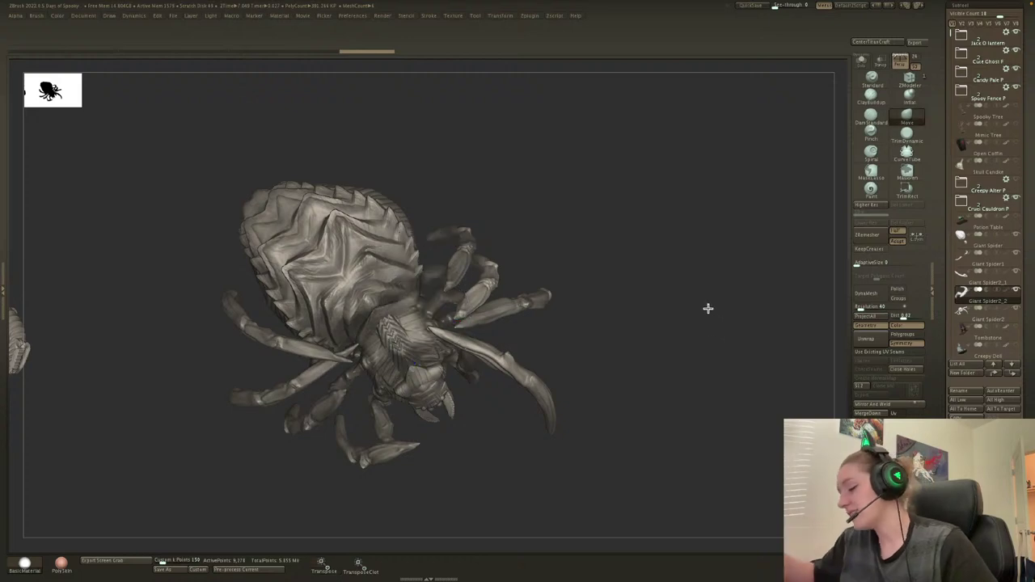
Examine the underside of the spider and the joints where the original and duplicated rear legs meet the thorax.
mouse_move(707, 307)
left_mouse_down()
mouse_move(668, 289)
mouse_move(753, 259)
mouse_move(748, 277)
mouse_move(744, 256)
mouse_move(708, 266)
left_mouse_up()
key("space")
key("space")
left_click(540, 294, "alt")
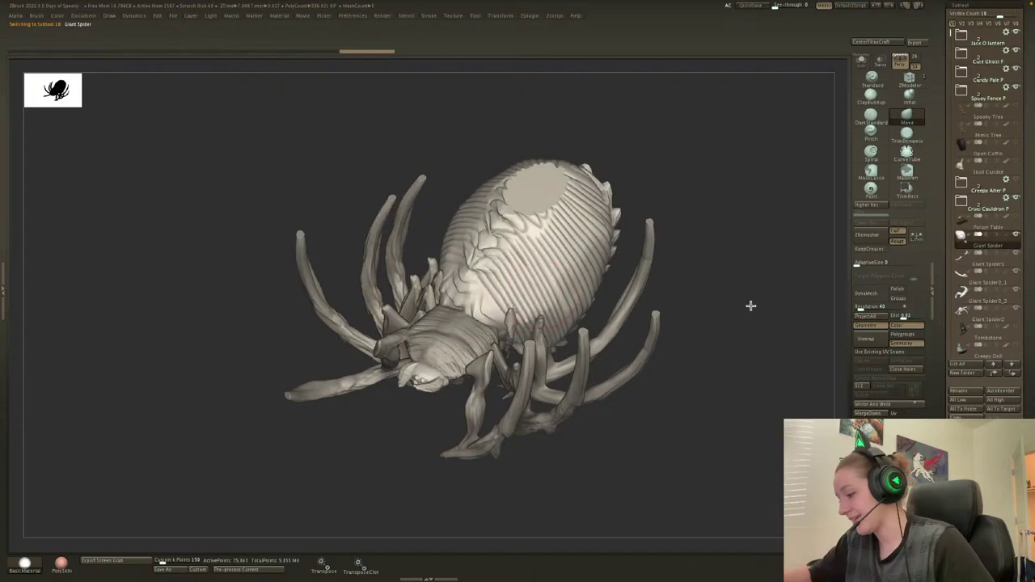
left_click_drag(751, 304, 736, 349)
left_click(583, 351, "alt")
mouse_move(760, 299)
left_mouse_down()
mouse_move(744, 264)
mouse_move(730, 337)
mouse_move(714, 358)
mouse_move(589, 334)
left_mouse_up()
key("shift+f")
key("ctrl+shift+z")
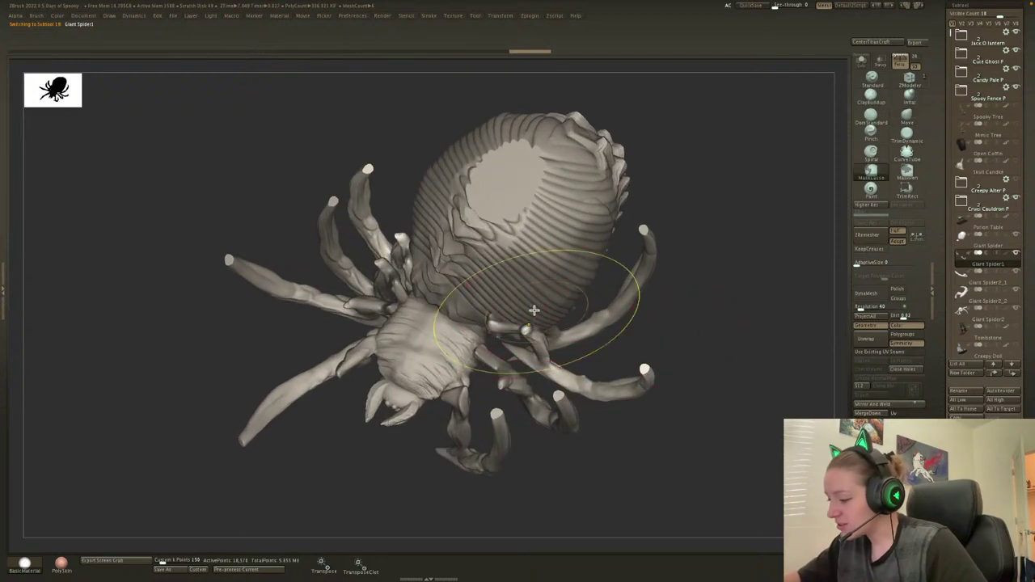
left_click(493, 333, "alt")
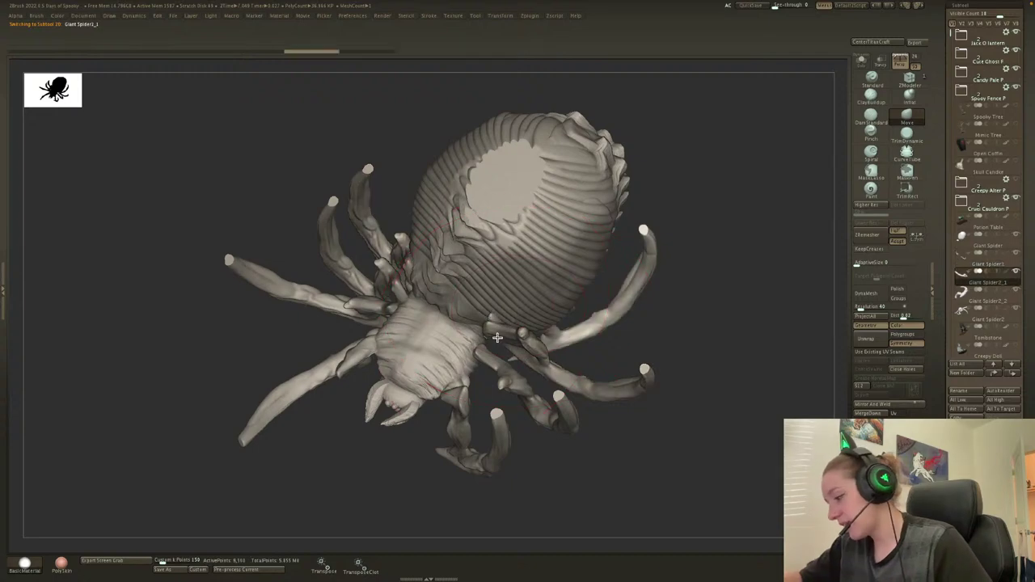
Check the leg stance and the level of the feet from the side with perspective turned off.
left_click_drag(753, 355, 762, 376)
right_click(762, 375)
right_click_drag(762, 376, 765, 383, "ctrl")
left_click_drag(765, 382, 662, 372, "alt")
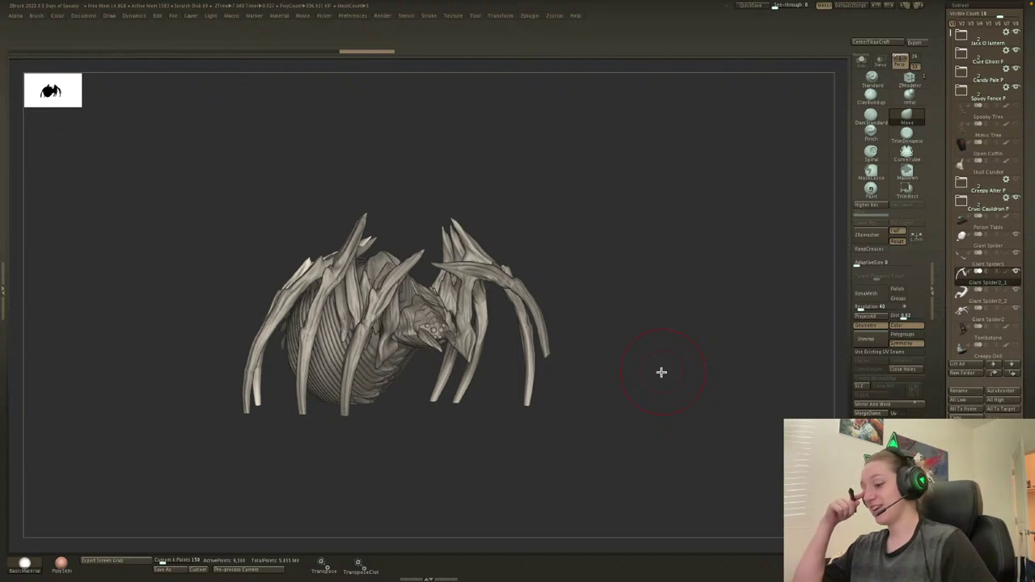
left_click(899, 63)
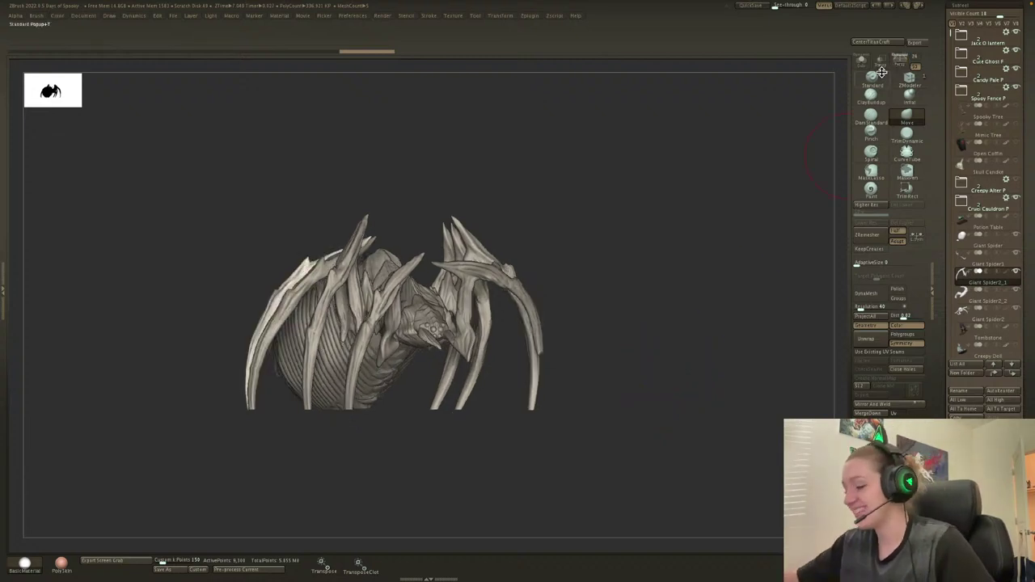
key("s")
left_click_drag(644, 272, 665, 267)
Merge the split and duplicated leg subtools below Giant Spider down into the Giant Spider subtool.
left_click(996, 249)
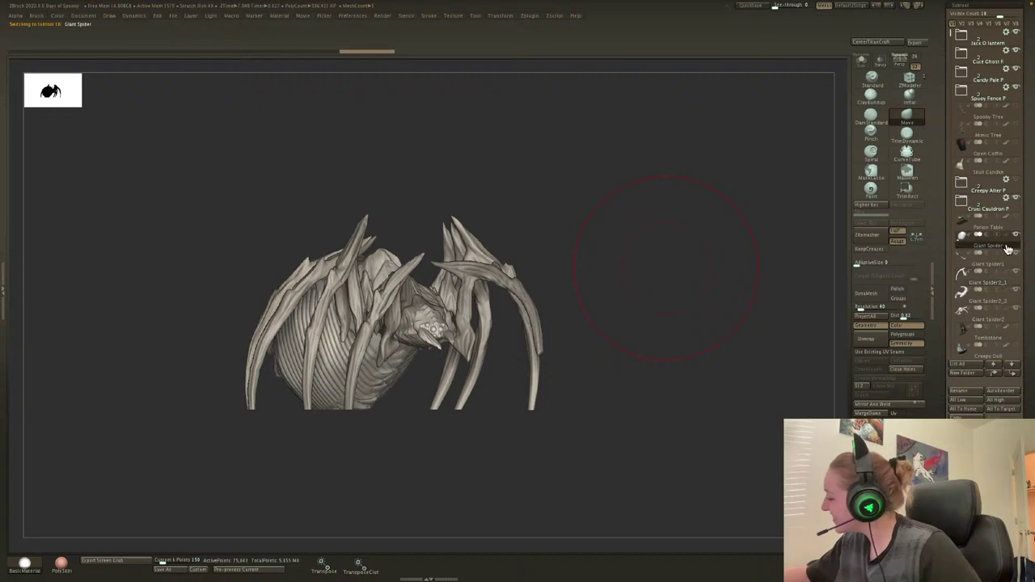
left_click(867, 413)
left_click(868, 413)
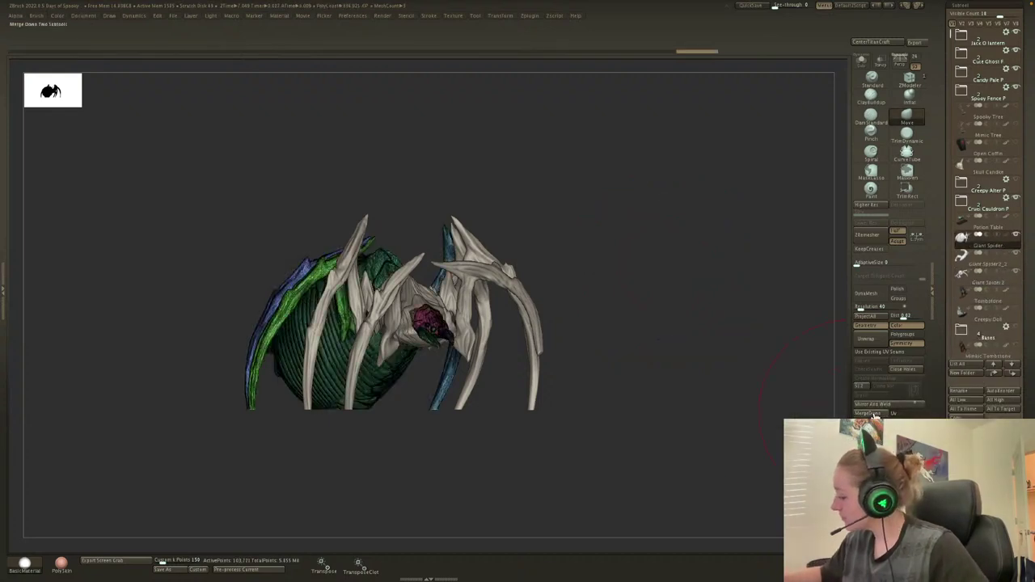
left_click(872, 413)
left_click(872, 414)
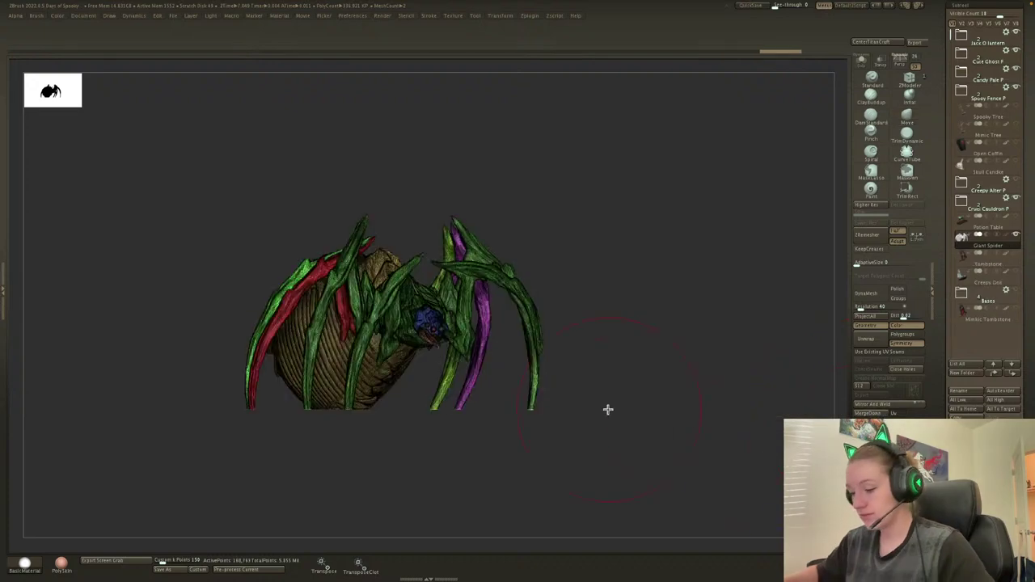
Trim the feet of the merged spider flat along one level and turn off the polygroup display.
left_click_drag(177, 480, 723, 411)
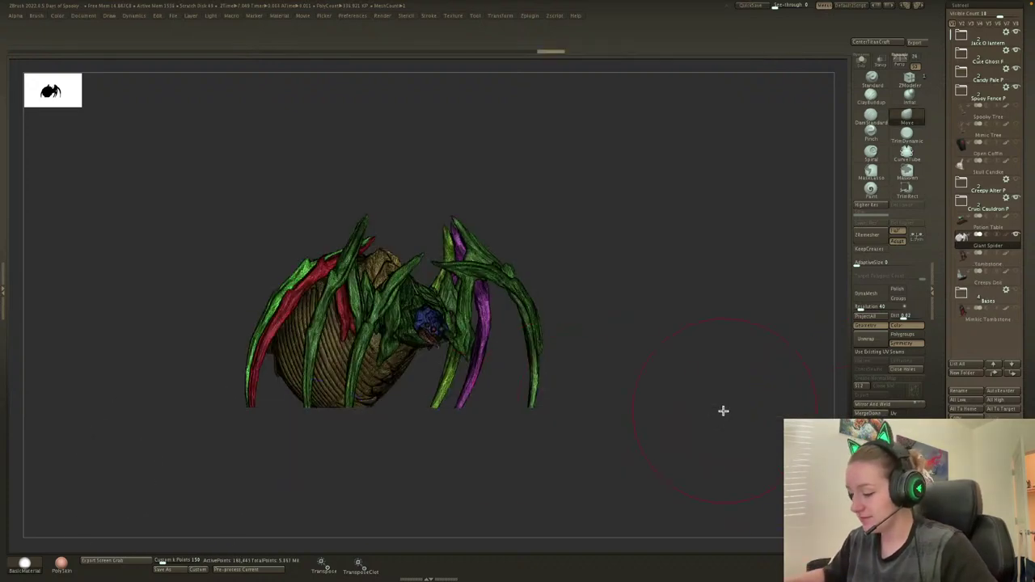
key("space")
left_click_drag(652, 302, 703, 337)
key("shift+f")
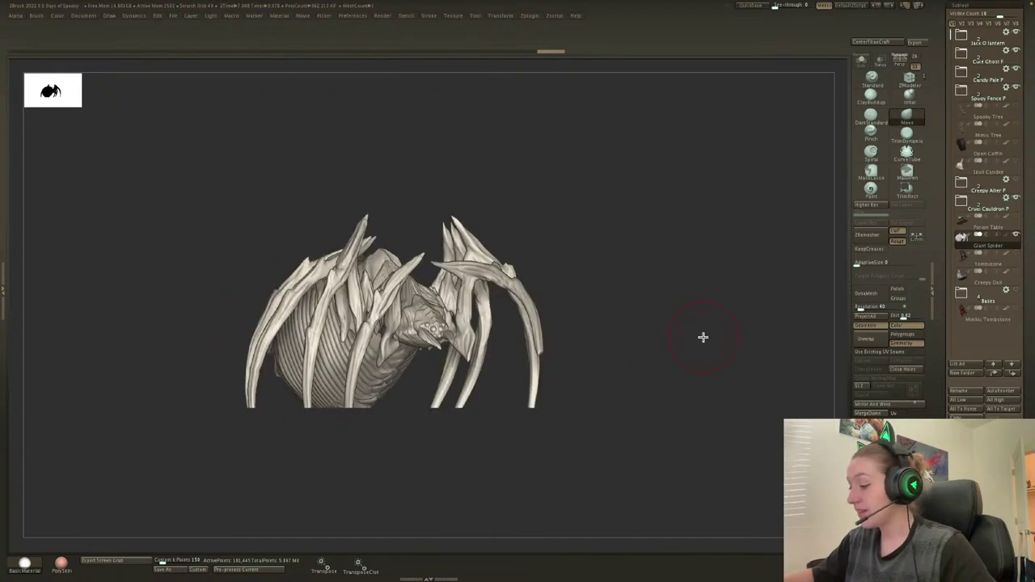
Turn on polypaint for the Giant Spider and step back through its undo history to check the earlier versions.
left_click(1004, 236)
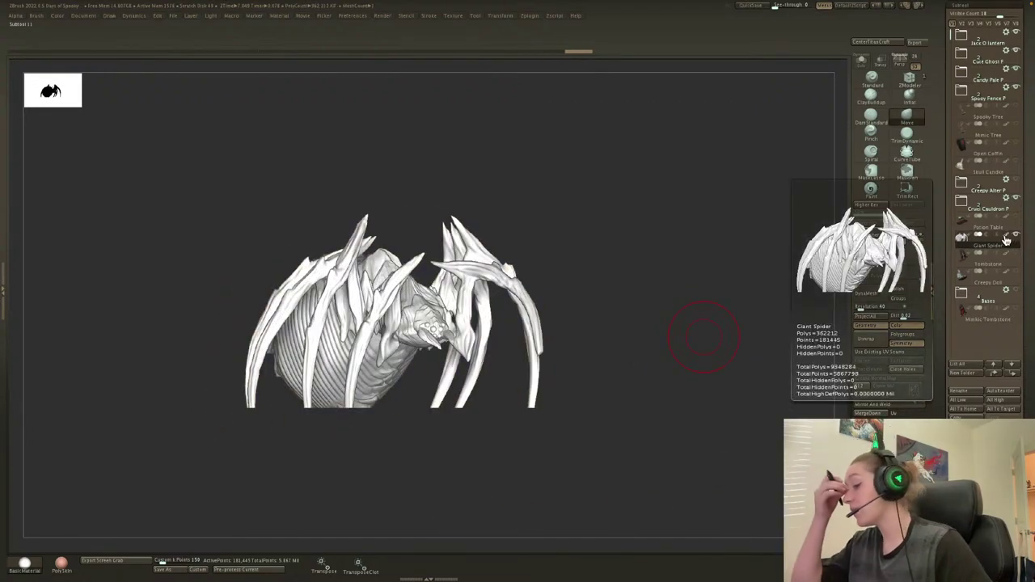
key("ctrl+z")
key("ctrl+z")
key("ctrl+z")
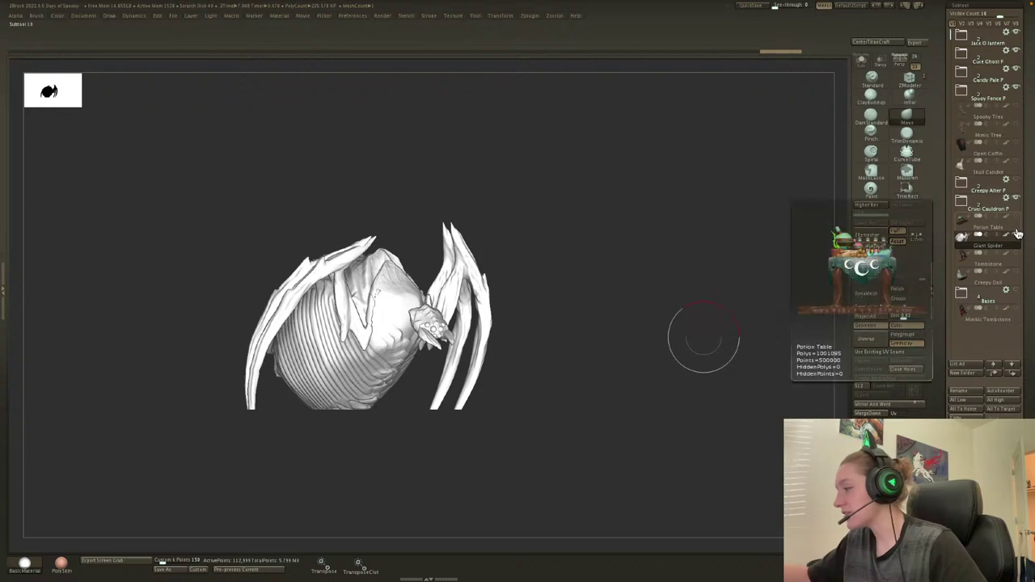
left_click_drag(599, 331, 600, 357)
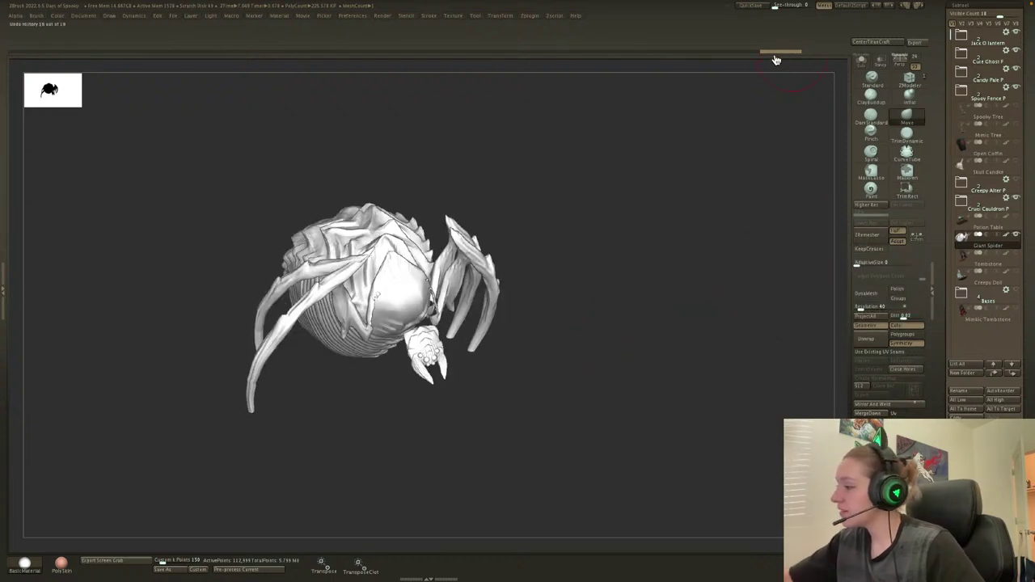
left_click_drag(777, 54, 581, 65)
mouse_move(561, 182)
left_mouse_down()
mouse_move(561, 197)
mouse_move(573, 176)
left_mouse_up()
key("shift+f")
key("shift+f")
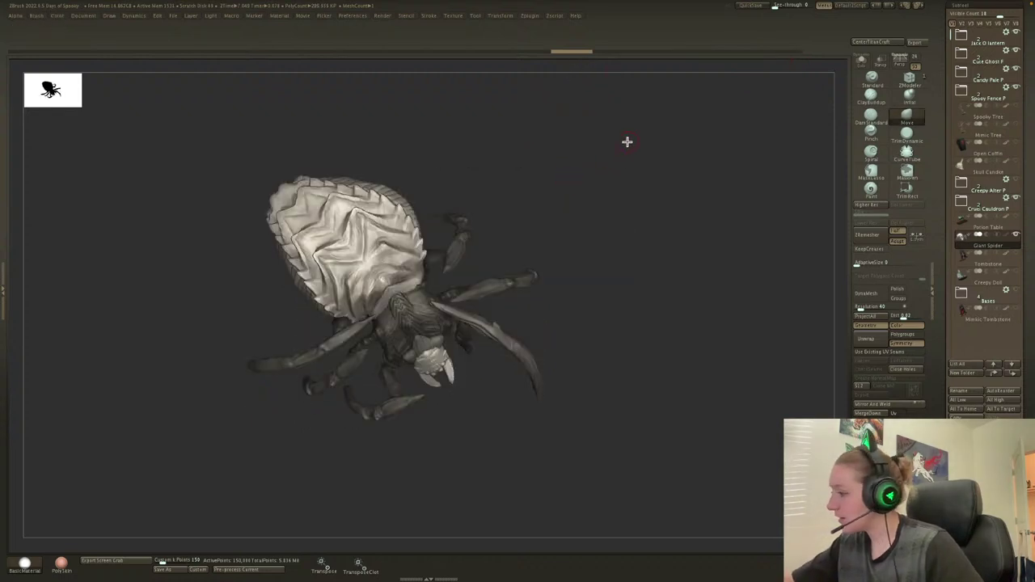
mouse_move(571, 58)
left_mouse_down()
mouse_move(474, 62)
mouse_move(795, 62)
mouse_move(515, 64)
mouse_move(589, 53)
mouse_move(550, 60)
mouse_move(584, 62)
left_mouse_up()
Open the spider quicksave QS_41869.zpr without saving the current project's changes.
key("comma")
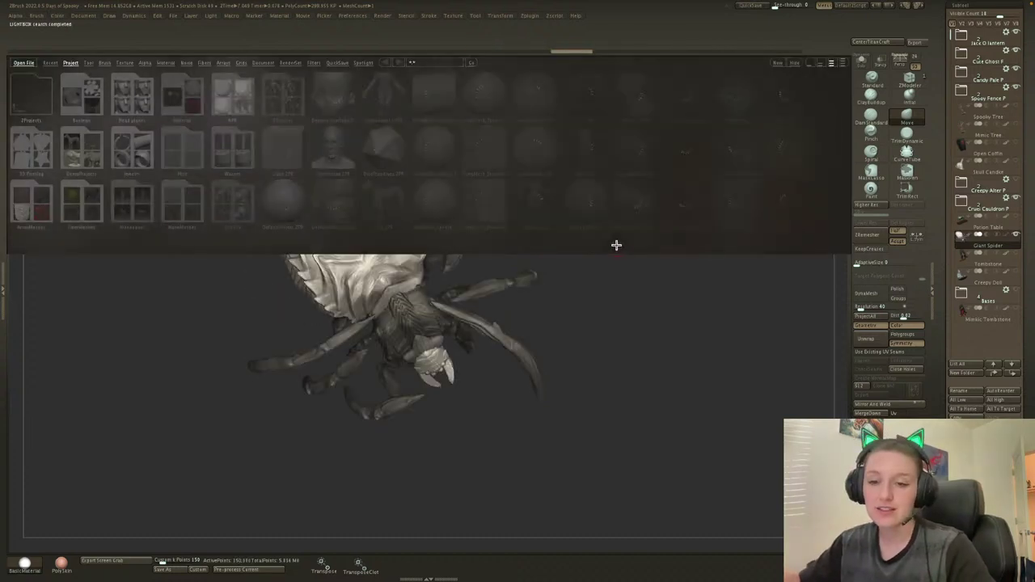
left_click(336, 64)
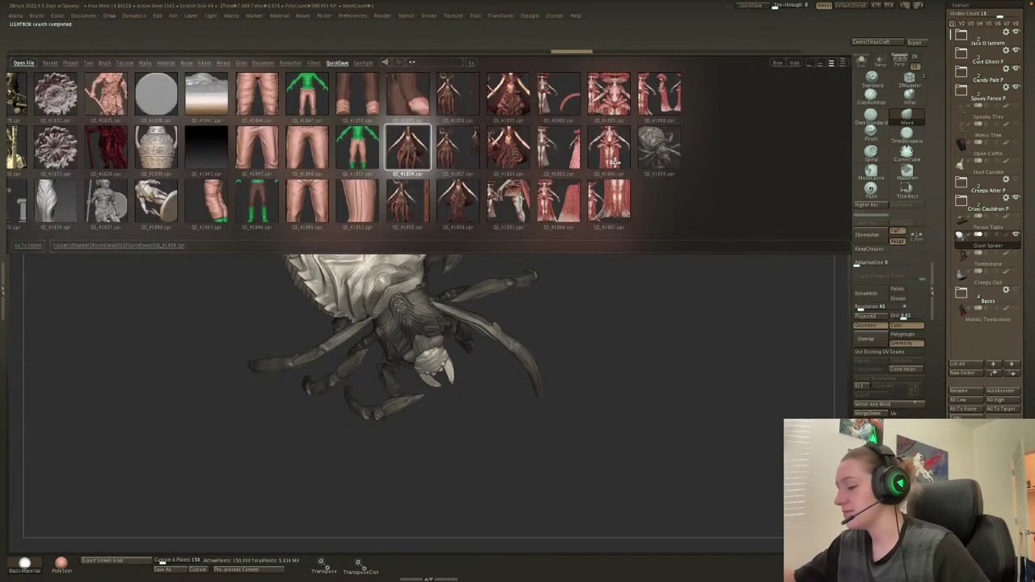
double_click(663, 156)
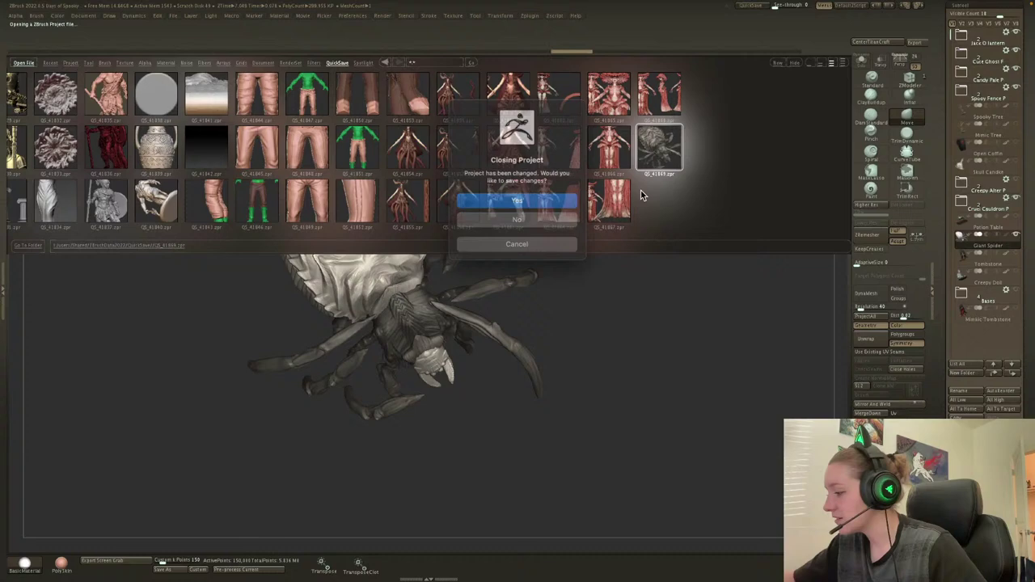
left_click(554, 214)
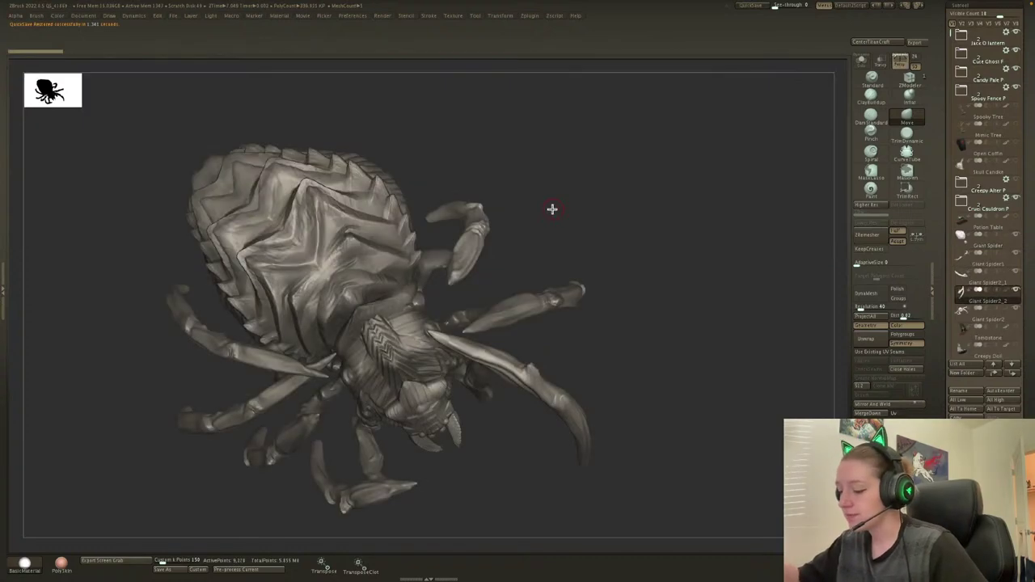
Move the duplicated right-hand leg, Giant Spider2_2, forward between the rear leg and the next leg with the gizmo.
left_click(458, 266, "alt")
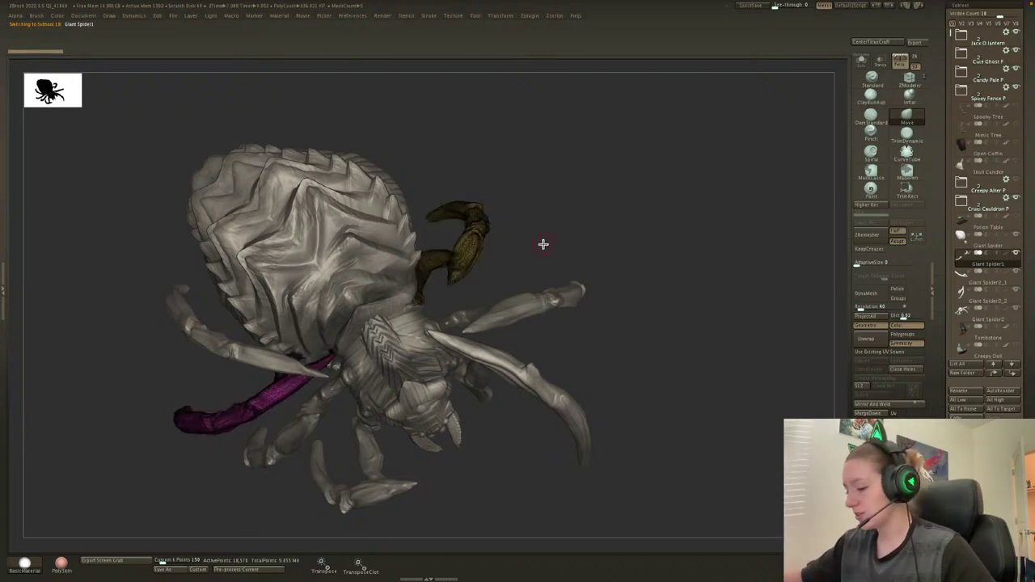
left_click(989, 283)
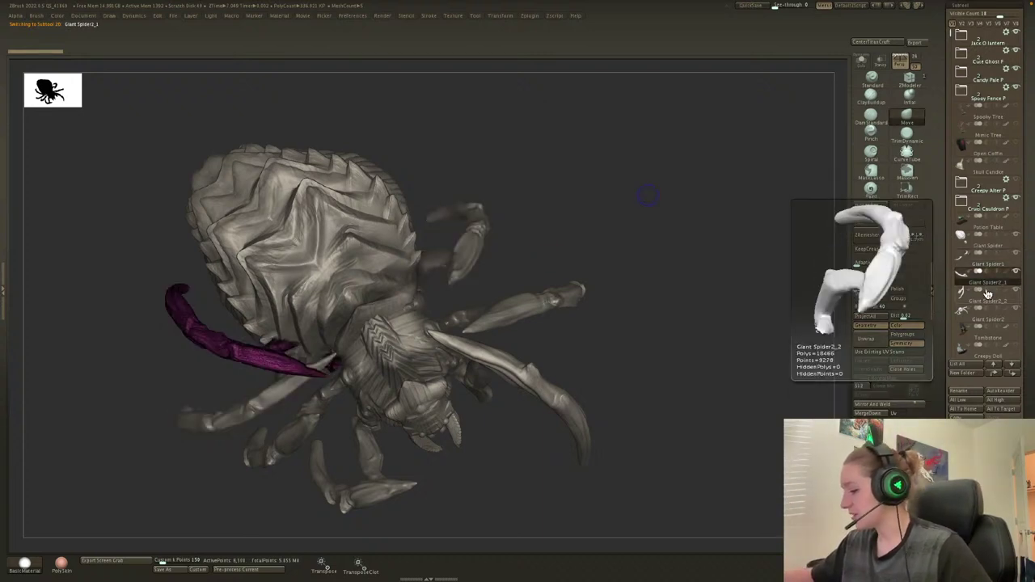
left_click(986, 306)
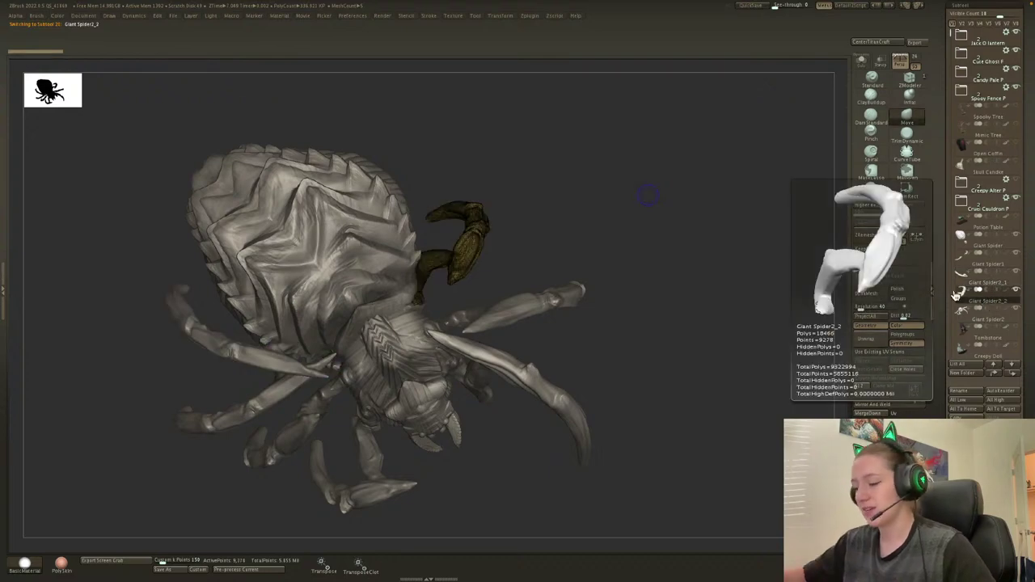
key("w")
mouse_move(413, 285)
left_mouse_down("alt")
mouse_move(461, 242)
mouse_move(469, 291)
left_mouse_up("alt")
key("q")
key("w")
mouse_move(458, 245)
left_mouse_down()
mouse_move(468, 271)
mouse_move(458, 269)
left_mouse_up()
key("q")
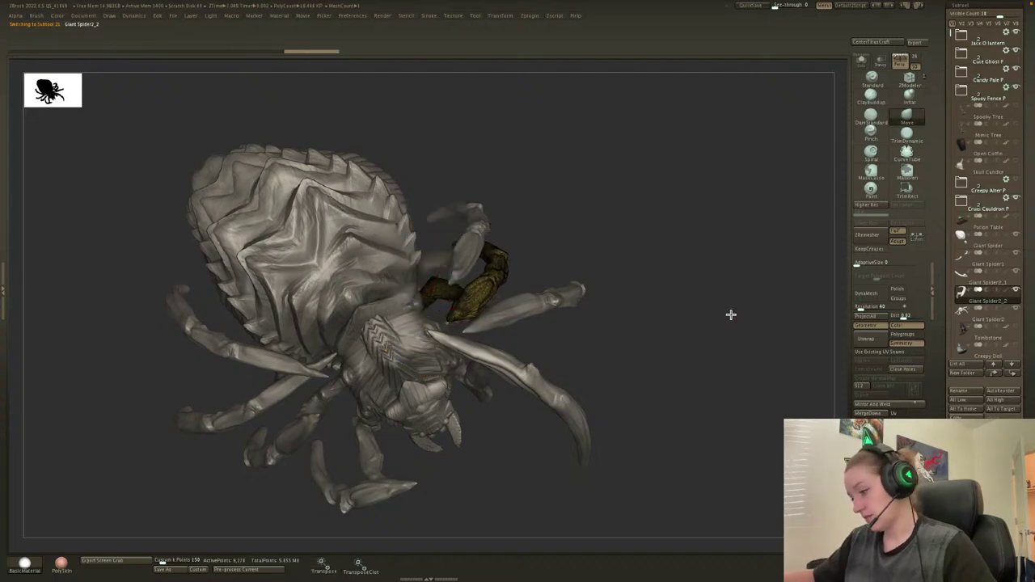
Examine the spider's underside and the joint of the duplicated leg Giant Spider2_1 at the thorax.
mouse_move(731, 314)
left_mouse_down()
mouse_move(688, 300)
mouse_move(750, 279)
mouse_move(728, 256)
left_mouse_up()
key("space")
left_click(575, 402, "alt")
key("space")
left_click(520, 357)
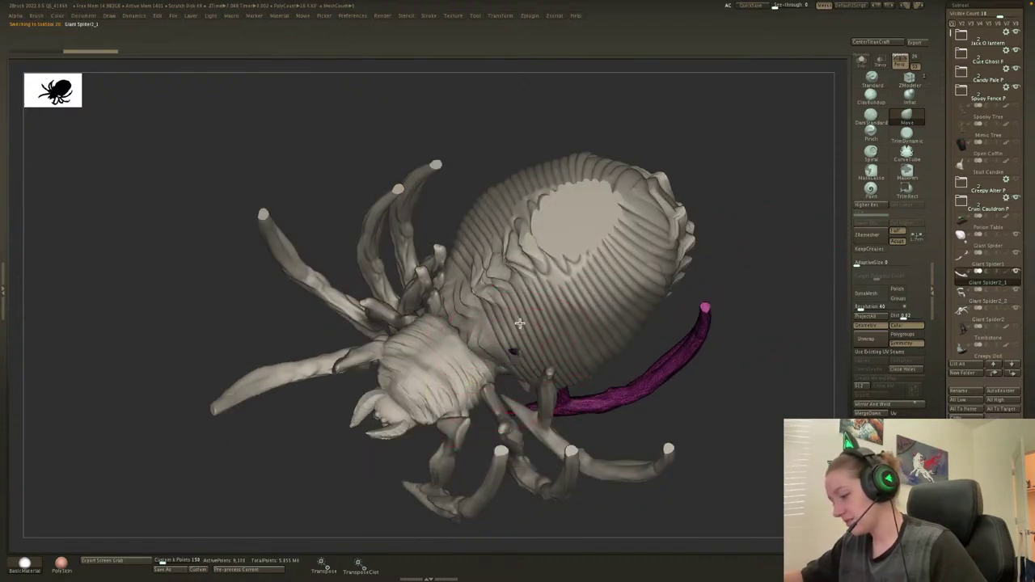
left_click_drag(695, 266, 963, 312)
Toggle polypaint on the spider's subtools and check the parts from the front with the polygroup display off.
left_click(1006, 271, "shift")
left_click_drag(634, 477, 418, 481, "alt")
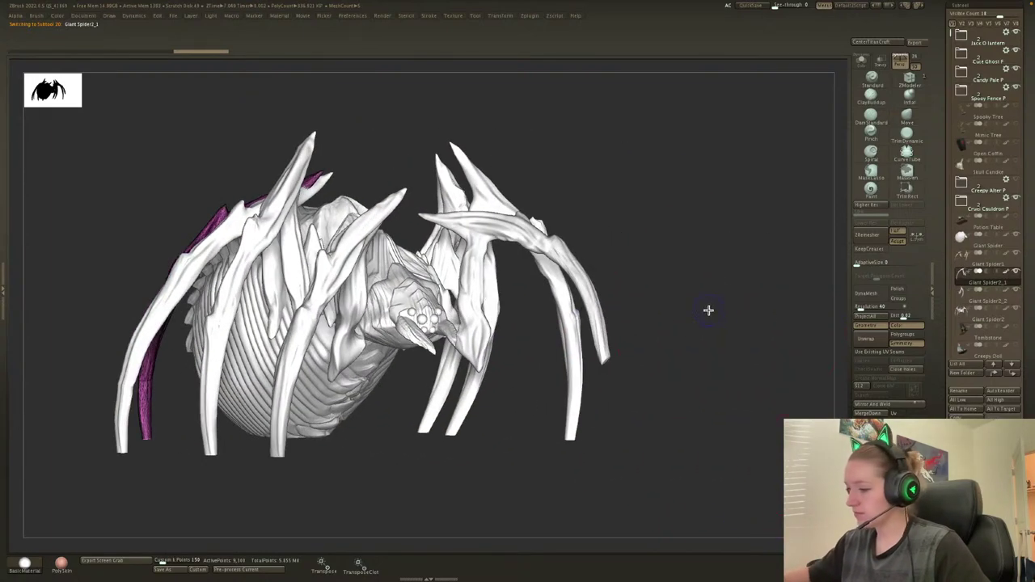
key("shift+f")
left_click_drag(740, 338, 746, 353)
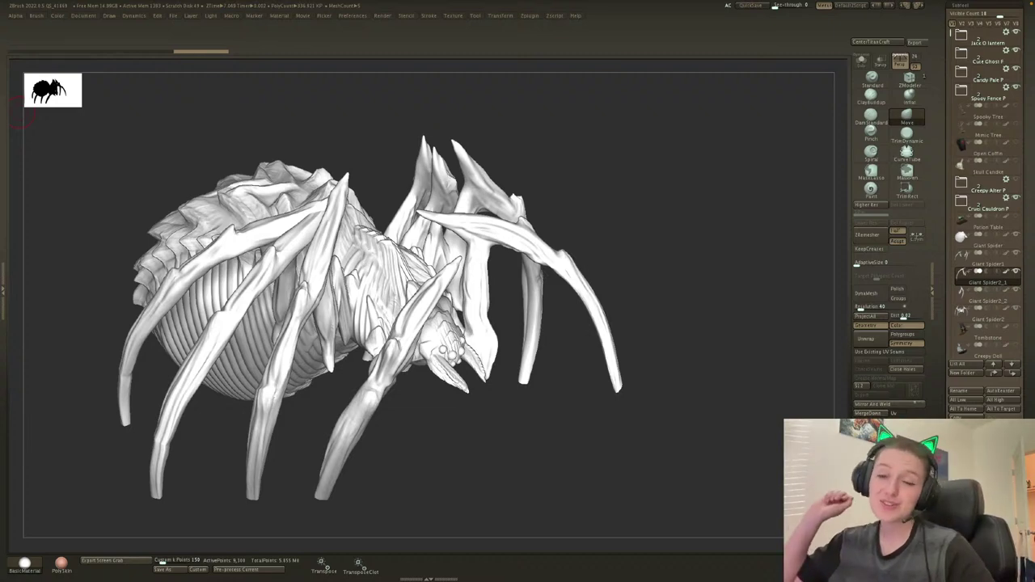
left_click(1007, 272)
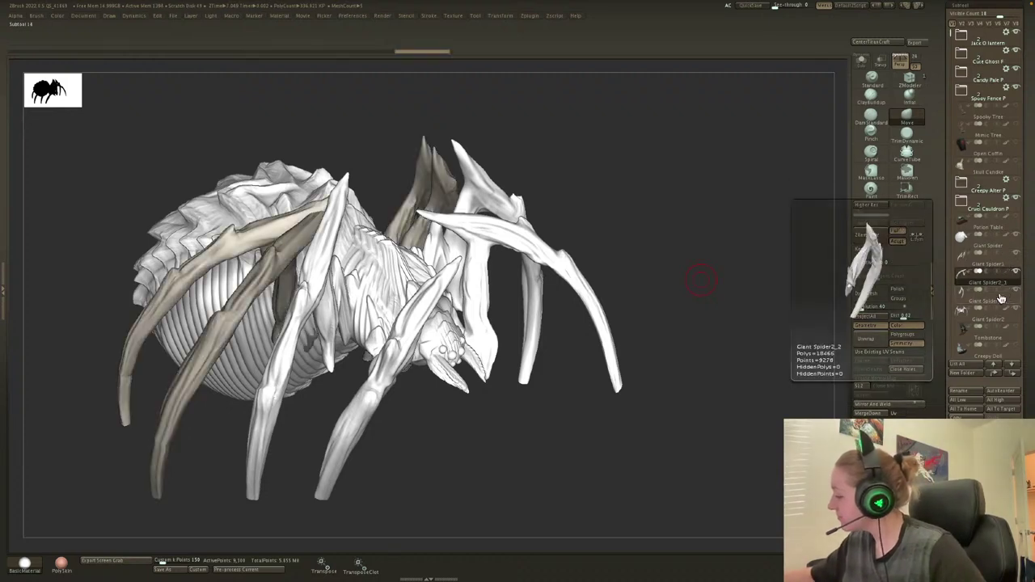
left_click_drag(693, 370, 707, 342)
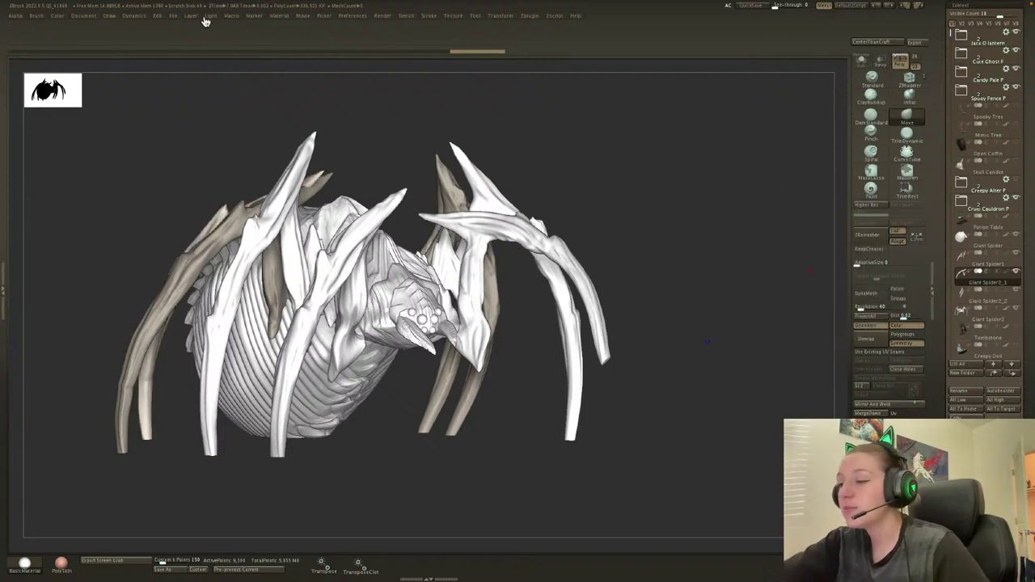
Reopen the saved project file without keeping the changes in the current project.
left_click(175, 16)
left_click(191, 30)
left_click(522, 211)
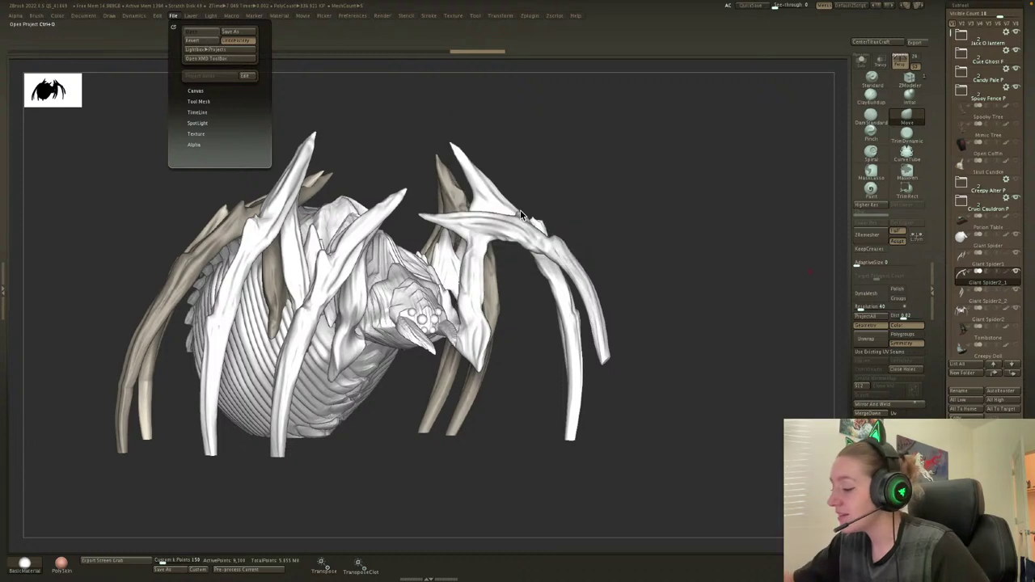
double_click(360, 126)
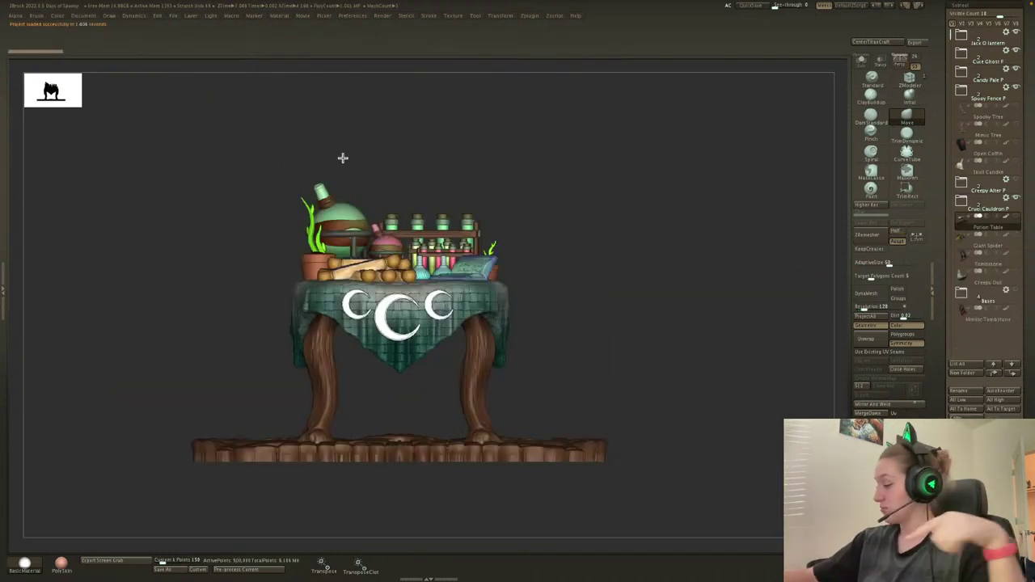
Isolate the painted Giant Spider subtool in Solo mode, frame it and check its polygroups from above.
left_click(989, 245)
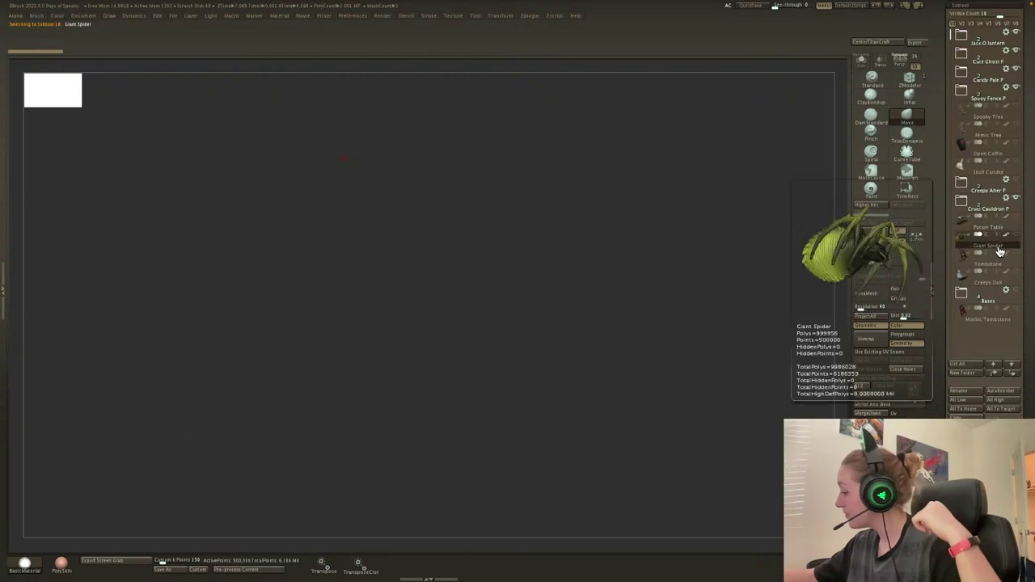
left_click(862, 64)
key("f")
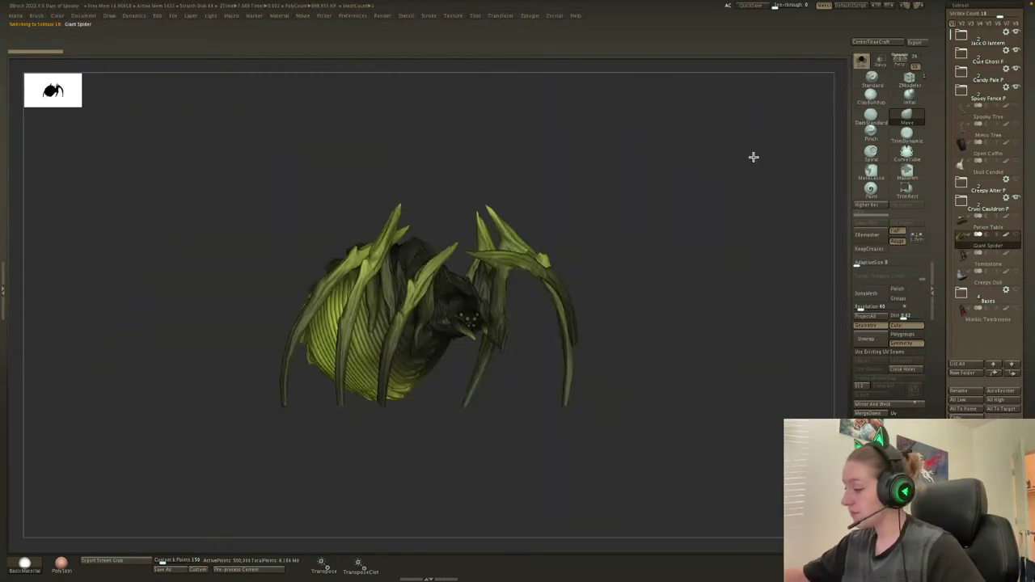
left_click_drag(736, 340, 733, 367)
right_click(732, 368)
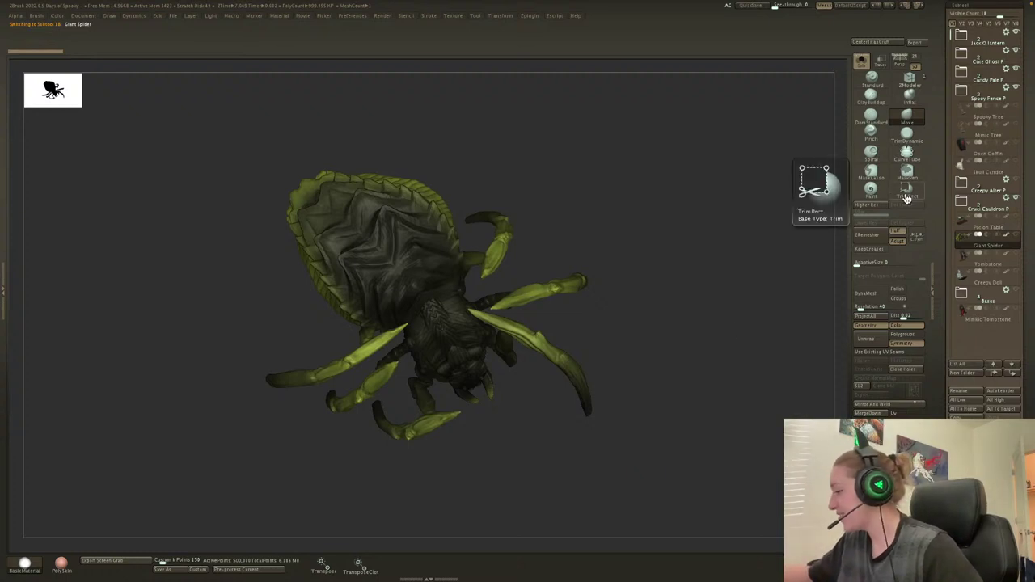
key("shift+f")
key("shift+f")
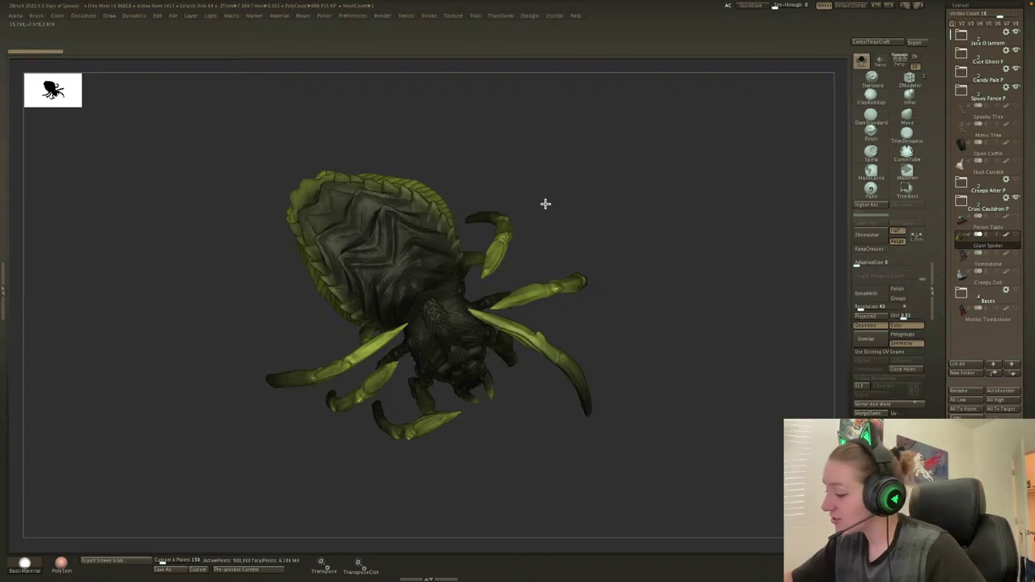
Mask the right-hand rear leg of the painted spider with a lasso.
left_click_drag(520, 185, 518, 274)
right_click_drag(566, 225, 485, 235, "ctrl")
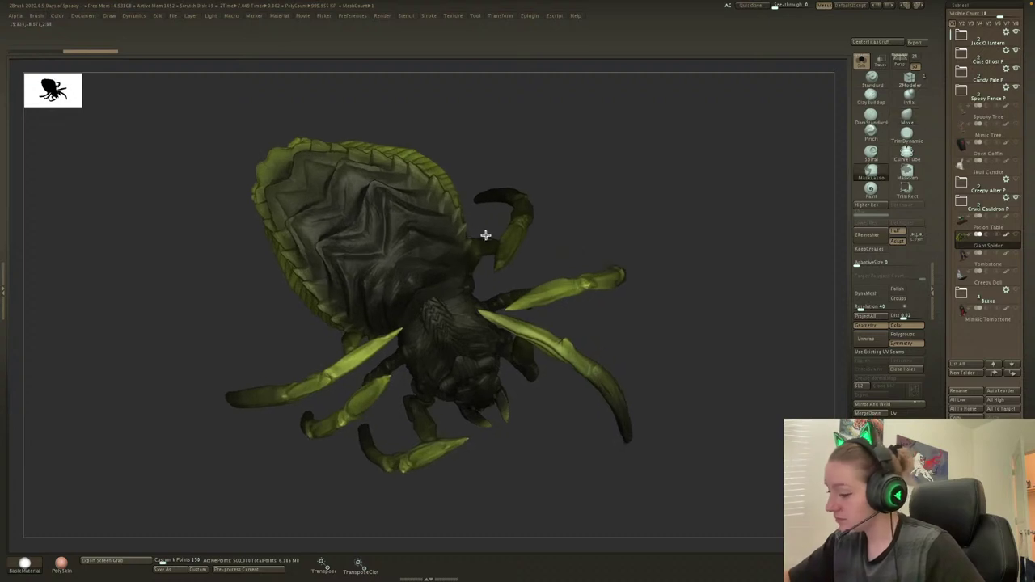
left_click_drag(693, 194, 499, 238)
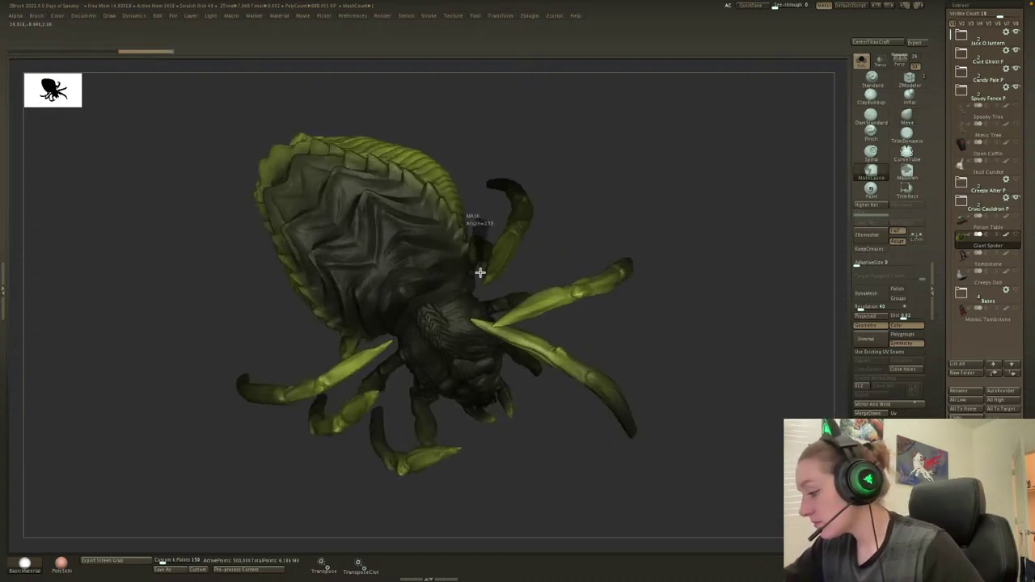
left_click_drag(687, 203, 718, 214)
Split the thorax and legs from the abdomen and head into their own subtool and inspect the separated parts.
key("shift+f")
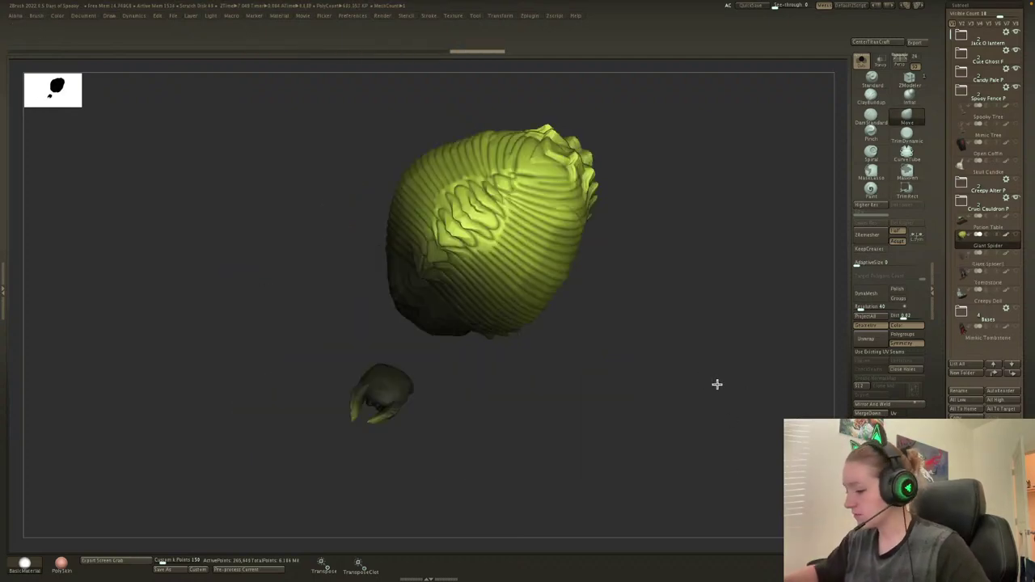
left_click_drag(717, 383, 739, 461)
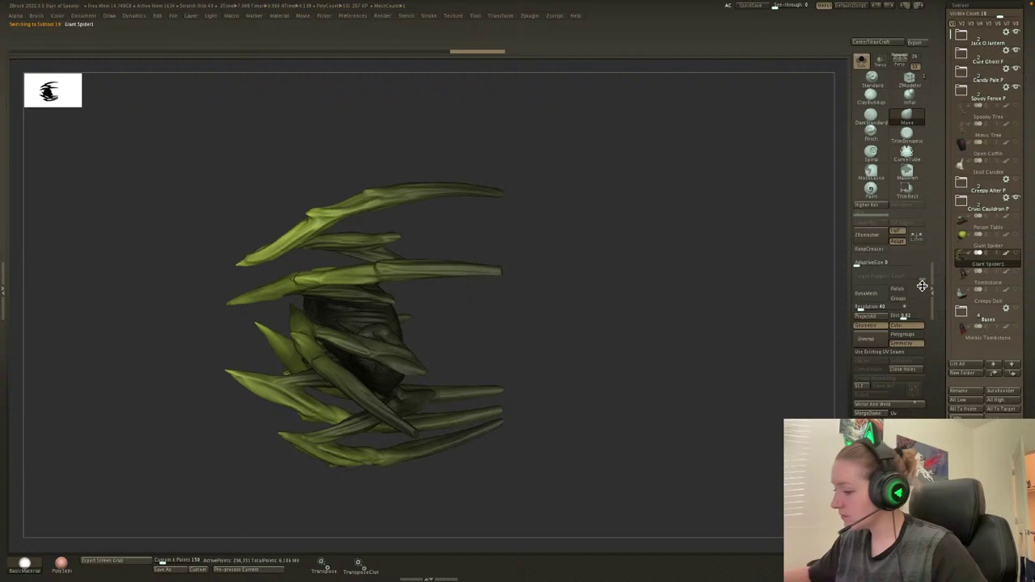
key("shift+f")
key("shift+f")
left_click_drag(720, 351, 740, 378, "shift")
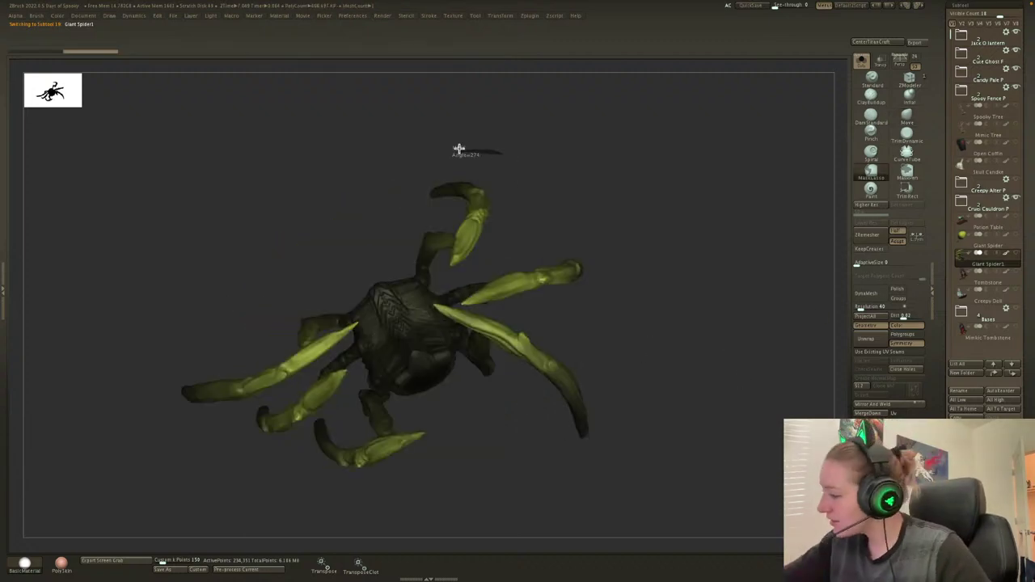
Mask the right-hand rear leg on the thorax subtool, isolate it as its own polygroup and split it into a separate subtool.
left_click(1018, 252)
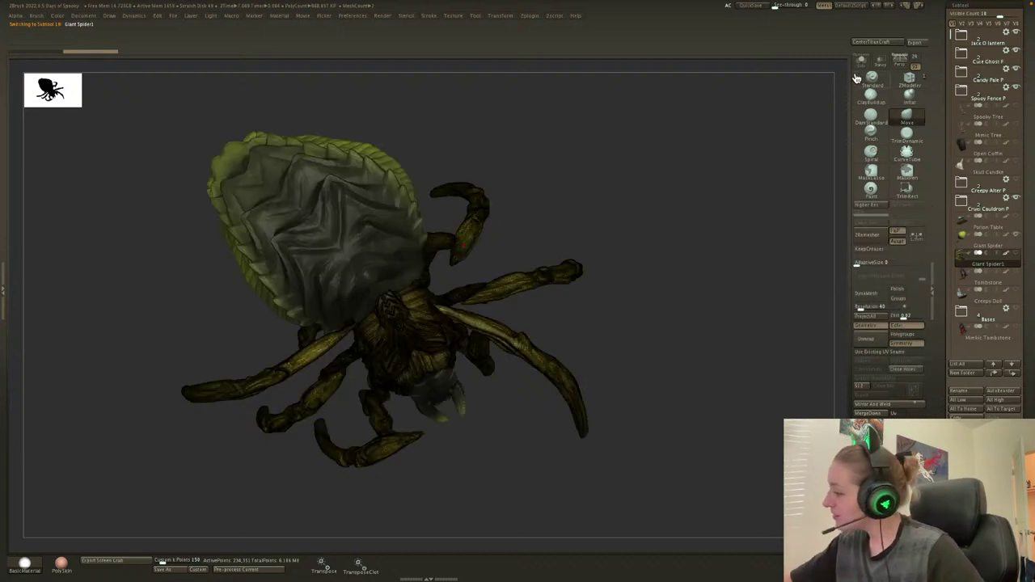
mouse_move(504, 157)
left_mouse_down("ctrl")
mouse_move(404, 243)
mouse_move(419, 279)
mouse_move(434, 287)
mouse_move(494, 250)
left_mouse_up("ctrl")
left_click_drag(610, 173, 729, 274)
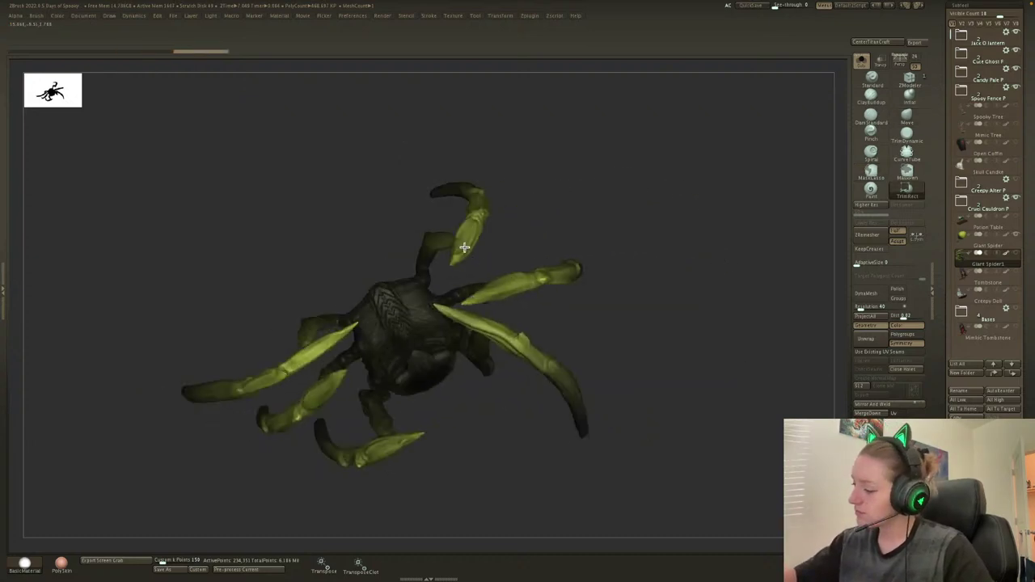
left_click(463, 243, "ctrl+shift")
left_click(619, 187, "ctrl+shift")
left_click(461, 241, "ctrl+shift")
left_click(582, 189, "ctrl")
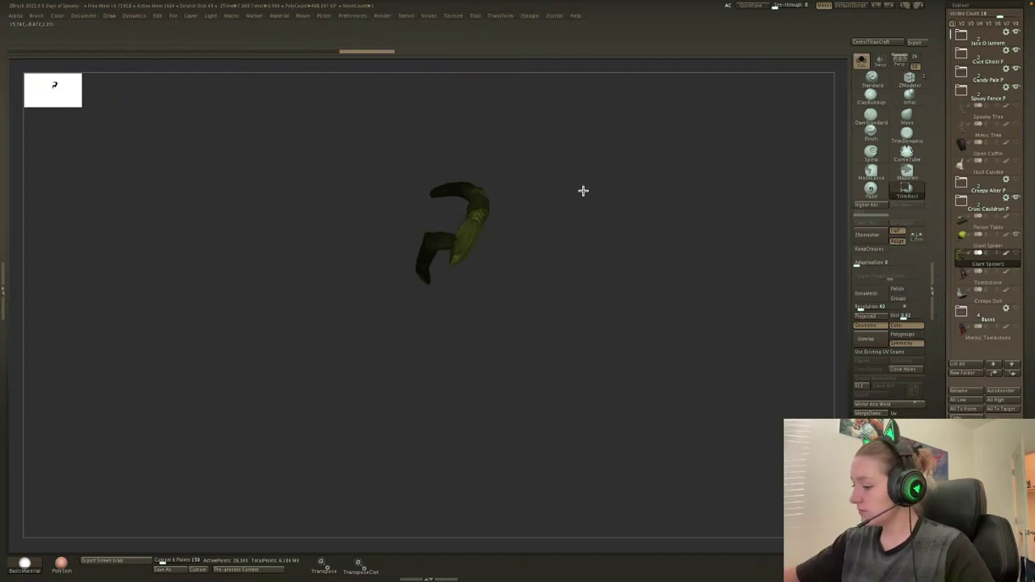
left_click(583, 190, "ctrl+shift")
left_click(995, 279)
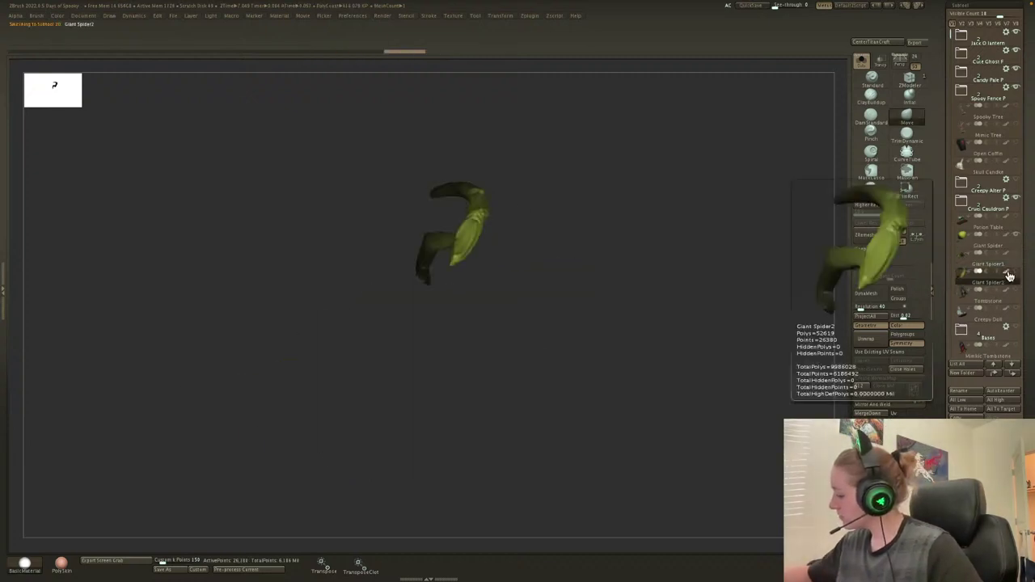
Show the whole spider again, then duplicate the separated rear leg and move and rotate the copy beside the original.
left_click(865, 76)
left_click(862, 63)
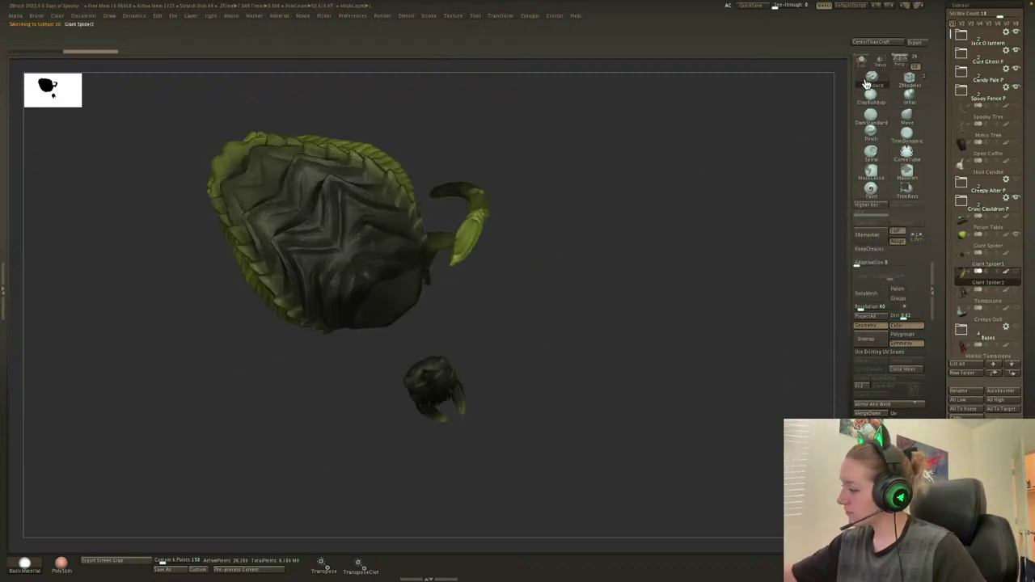
left_click(1015, 254)
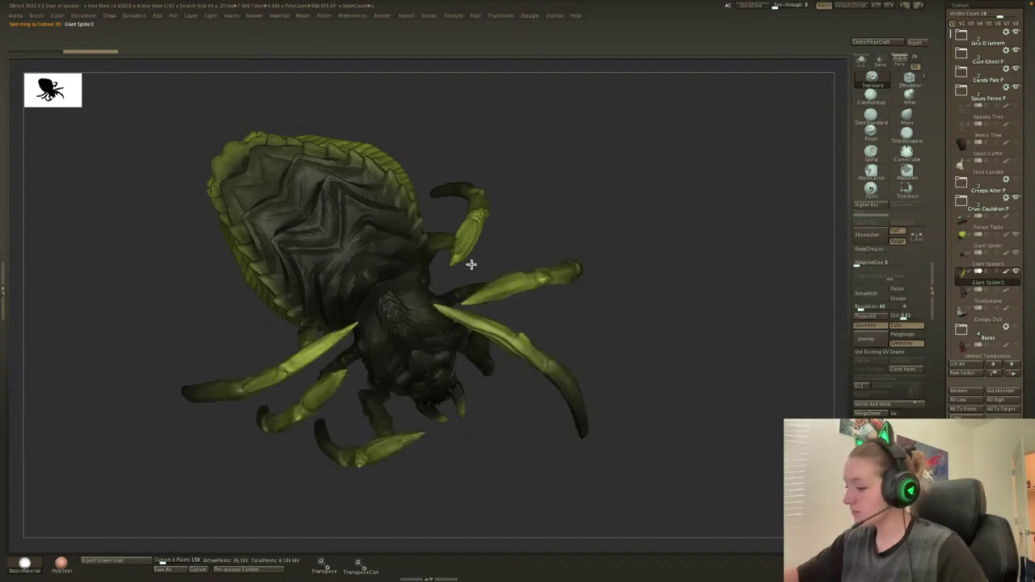
key("w")
left_click(430, 262, "alt")
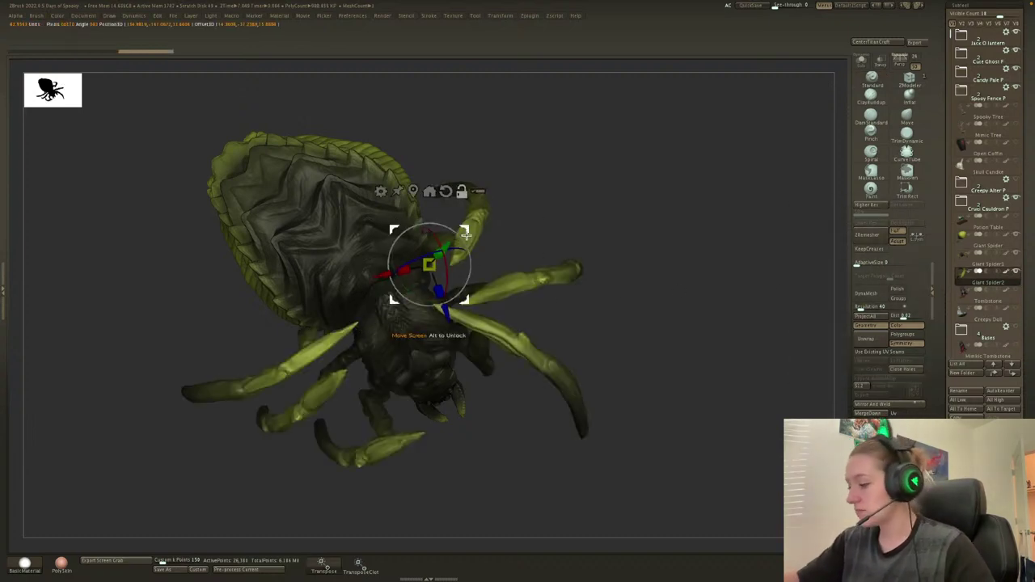
left_click_drag(429, 264, 441, 241, "alt")
mouse_move(488, 203)
left_mouse_down()
mouse_move(497, 232)
mouse_move(481, 233)
left_mouse_up()
key("q")
mouse_move(658, 182)
left_mouse_down()
mouse_move(581, 187)
mouse_move(592, 191)
left_mouse_up()
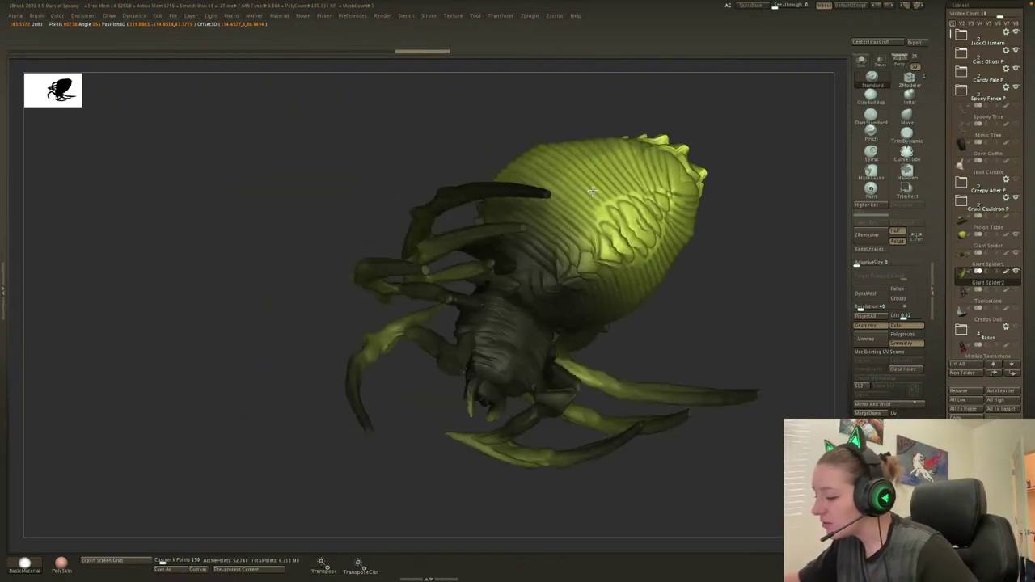
Isolate the thorax-and-legs subtool in Solo mode and lasso-mask the rear leg on the opposite side.
mouse_move(748, 282)
left_mouse_down()
mouse_move(726, 444)
mouse_move(776, 447)
mouse_move(760, 455)
mouse_move(718, 414)
mouse_move(746, 413)
left_mouse_up()
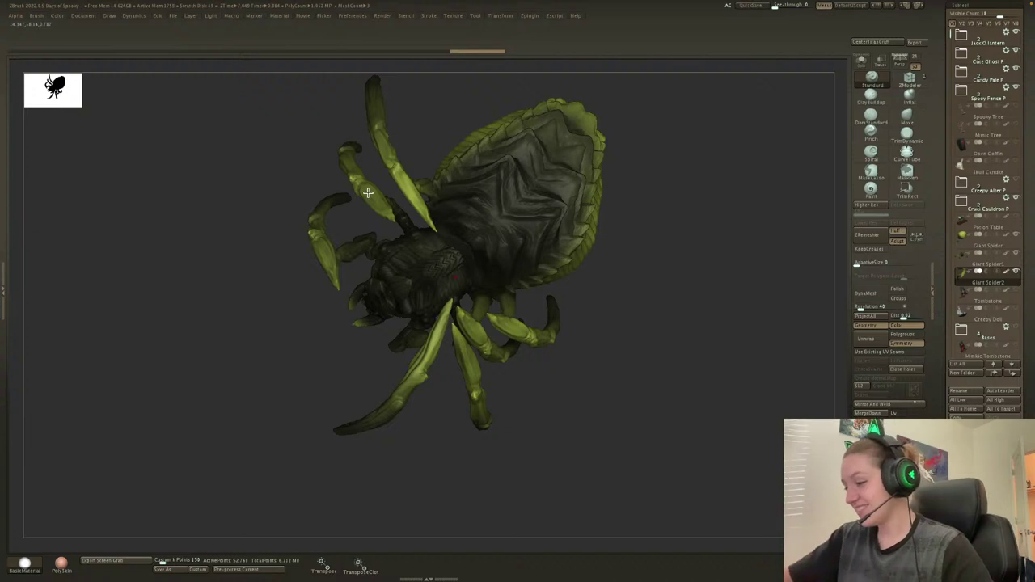
left_click(368, 192, "alt")
left_click(861, 61)
left_click_drag(719, 165, 717, 303, "alt")
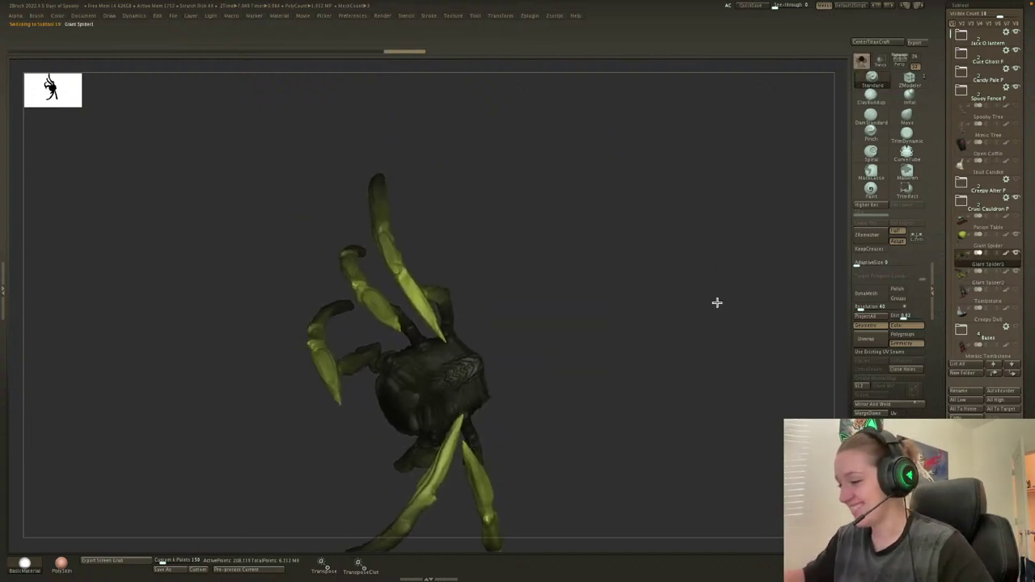
mouse_move(435, 207)
left_mouse_down("ctrl")
mouse_move(361, 208)
mouse_move(374, 275)
mouse_move(399, 314)
mouse_move(429, 307)
left_mouse_up("ctrl")
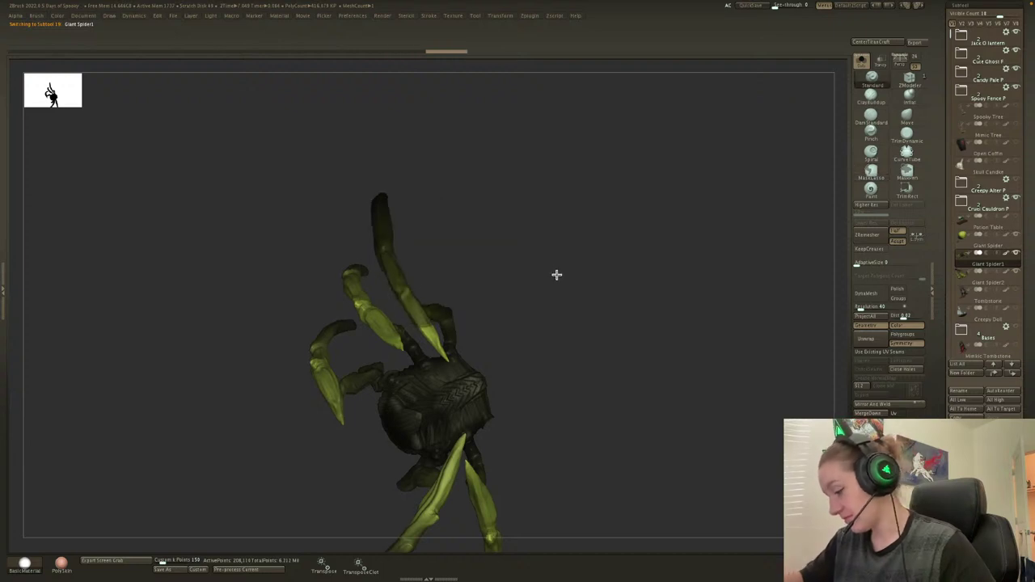
mouse_move(556, 275)
left_mouse_down()
mouse_move(555, 263)
mouse_move(555, 283)
left_mouse_up()
mouse_move(481, 312)
left_mouse_down()
mouse_move(477, 275)
mouse_move(406, 316)
mouse_move(477, 346)
left_mouse_up()
left_click_drag(574, 314, 573, 346)
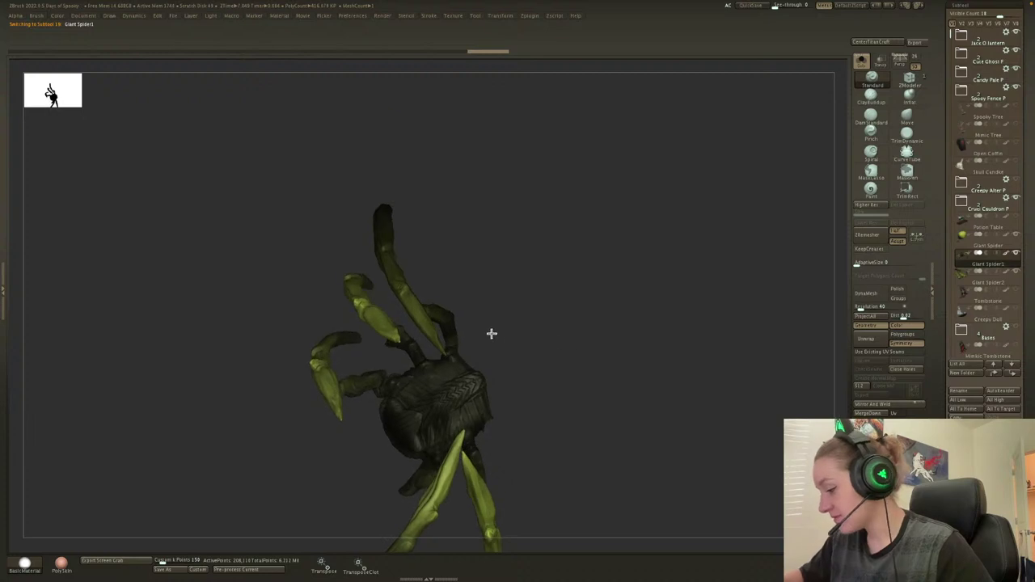
left_click_drag(492, 334, 491, 330)
left_click_drag(561, 361, 696, 393)
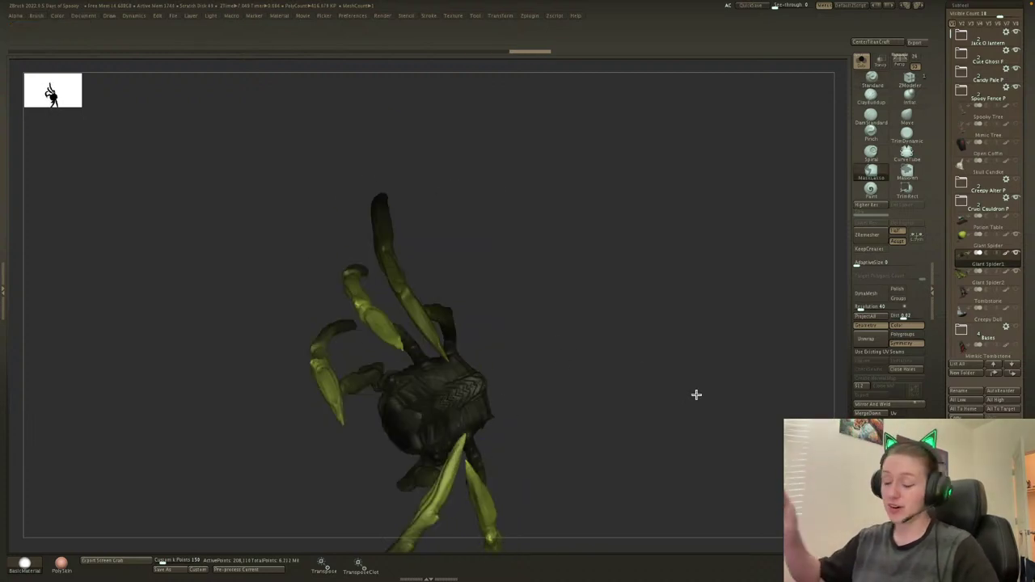
Group the masked opposite rear leg as its own polygroup, isolate it and split it from the thorax into a separate subtool.
key("ctrl+w")
left_click(412, 299, "ctrl+shift")
left_click(640, 283, "ctrl+shift")
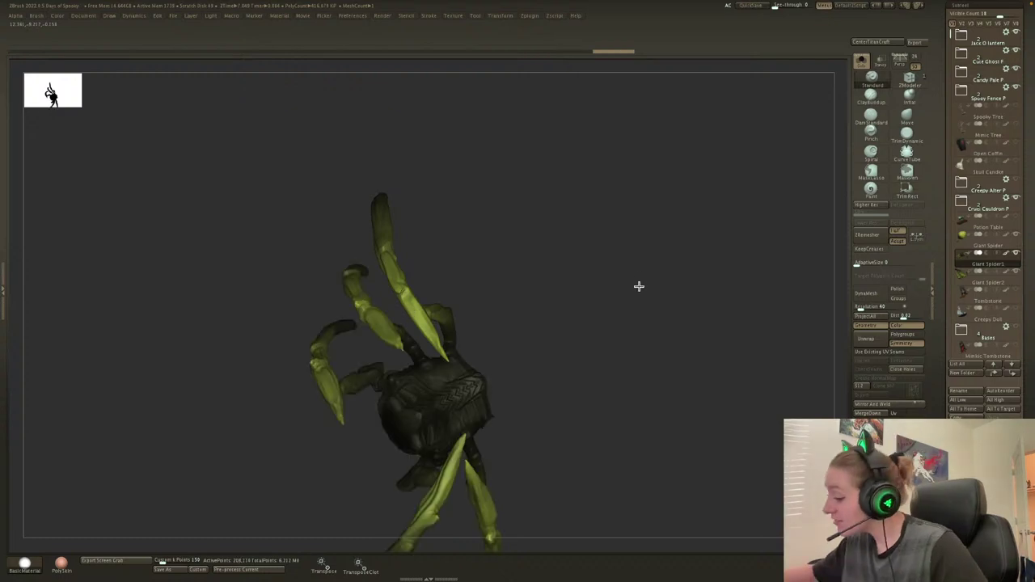
left_click(411, 297, "ctrl+shift")
left_click(594, 267, "ctrl")
left_click(596, 270, "ctrl+shift")
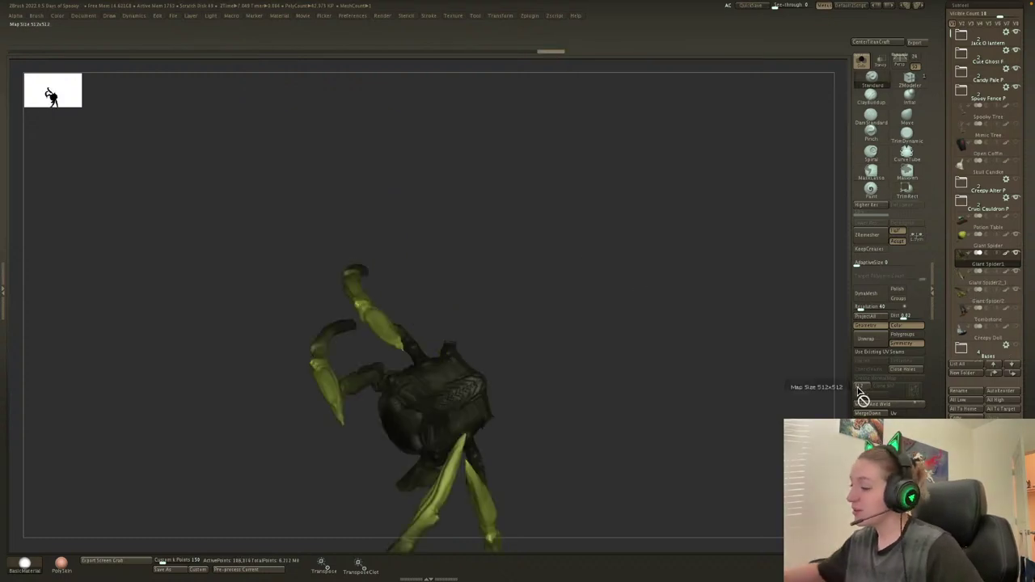
Leave Solo mode, duplicate the split-off opposite rear leg and offset and rotate the copy toward the abdomen.
left_click(862, 63)
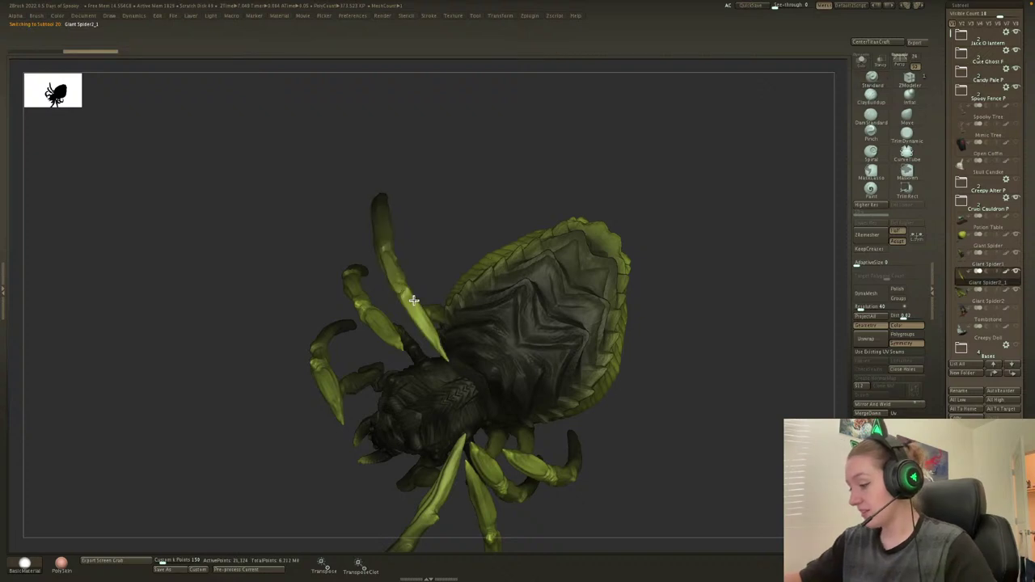
key("w")
mouse_move(454, 265)
left_mouse_down("ctrl")
mouse_move(461, 255)
mouse_move(469, 300)
mouse_move(473, 261)
left_mouse_up("ctrl")
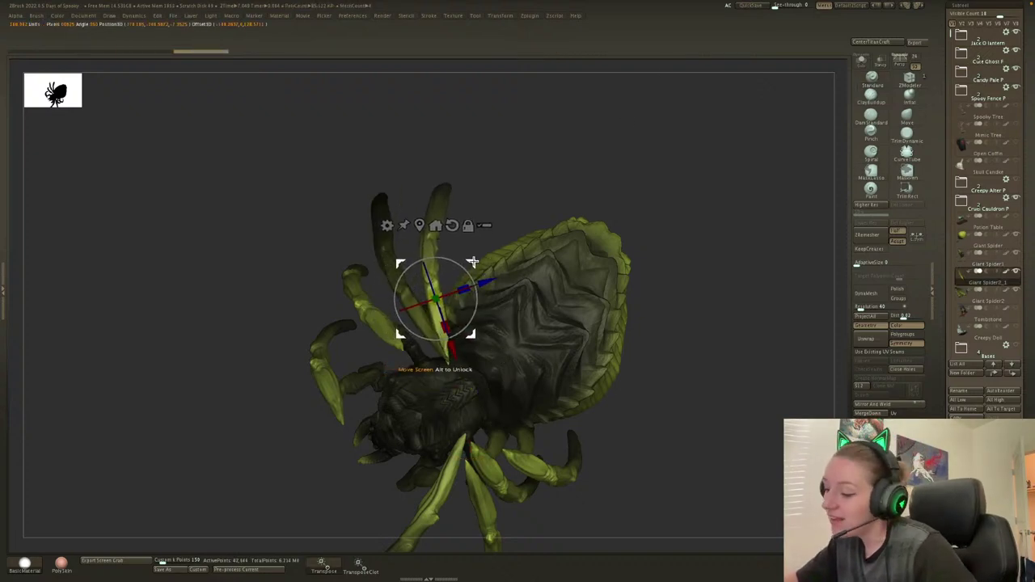
key("q")
key("p")
key("p")
key("w")
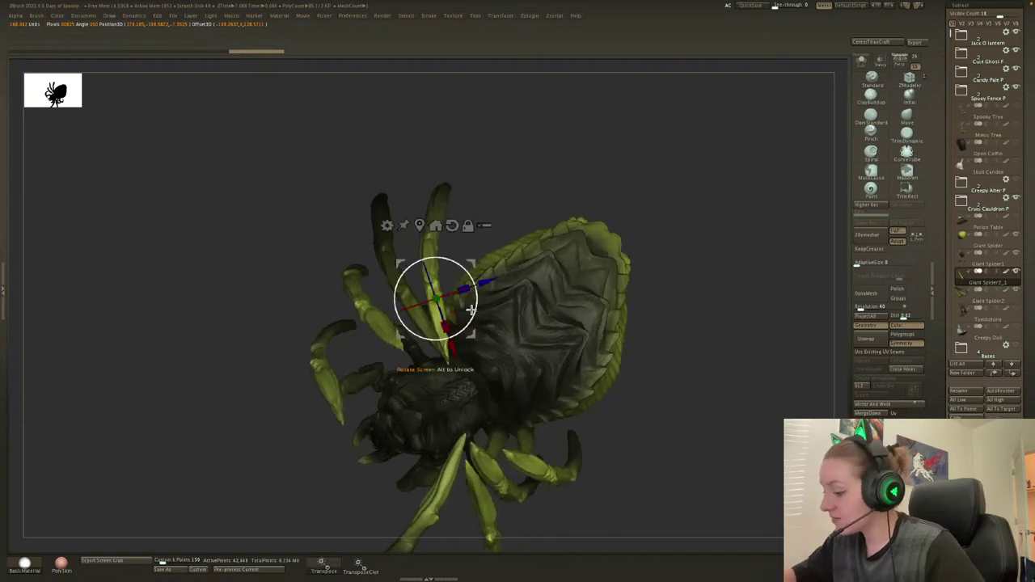
left_click_drag(476, 312, 470, 323)
mouse_move(472, 267)
left_mouse_down()
mouse_move(466, 275)
mouse_move(479, 265)
left_mouse_up()
key("q")
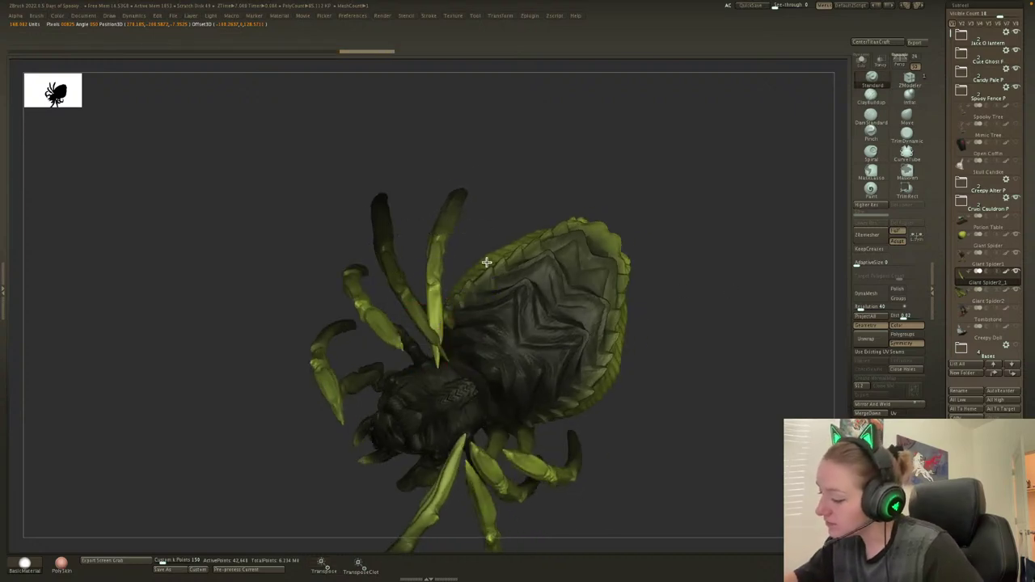
mouse_move(745, 352)
left_mouse_down()
mouse_move(758, 291)
mouse_move(762, 310)
mouse_move(744, 309)
left_mouse_up()
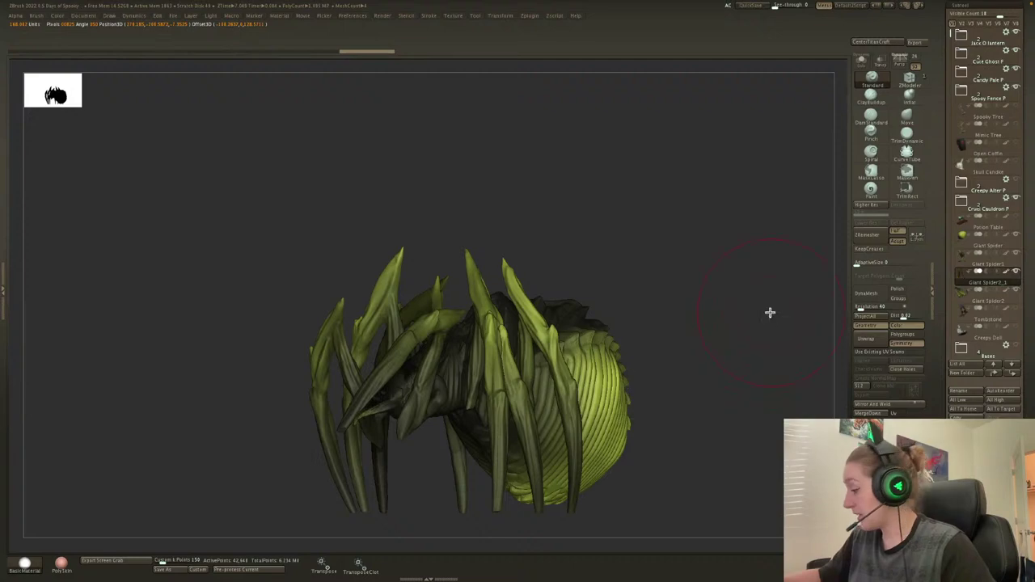
Adjust the copied rear leg with a resized Move brush and check the spider's stance from the front in perspective.
left_click(907, 117)
key("space")
left_click_drag(661, 268, 493, 298)
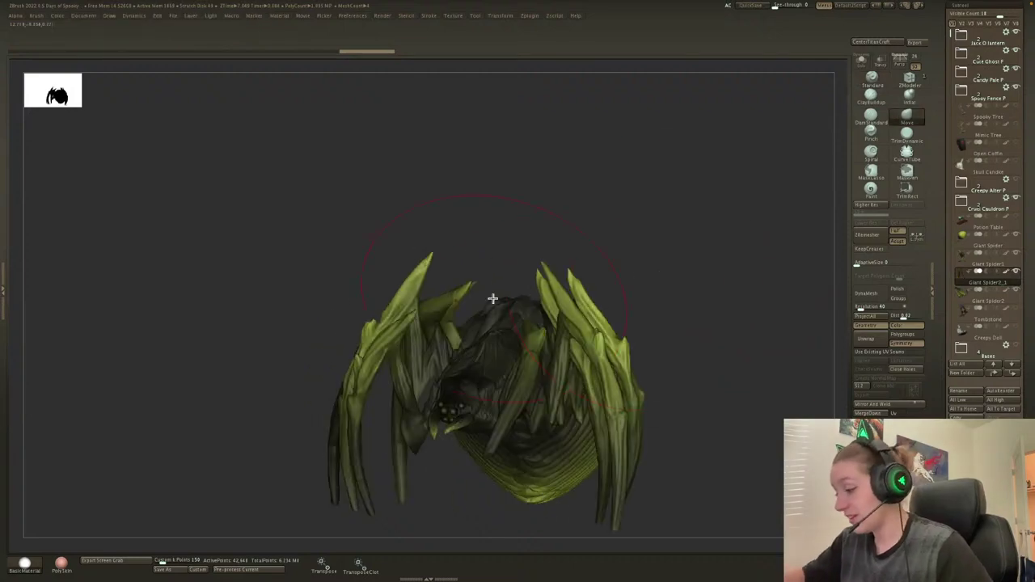
key("space")
mouse_move(627, 213)
left_mouse_down()
mouse_move(483, 296)
mouse_move(494, 288)
left_mouse_up()
key("space")
left_click_drag(688, 221, 495, 250)
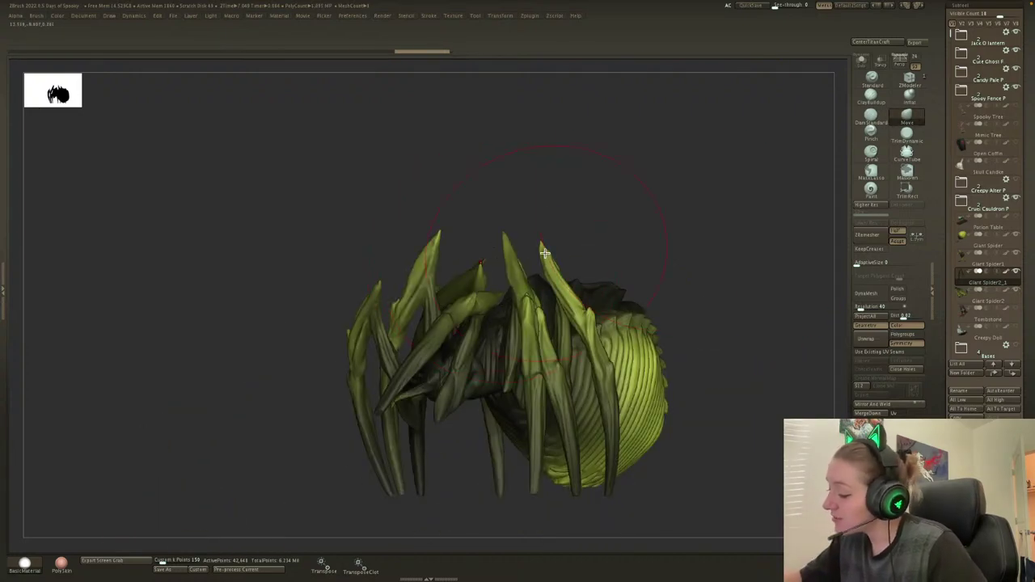
left_click_drag(770, 381, 661, 286)
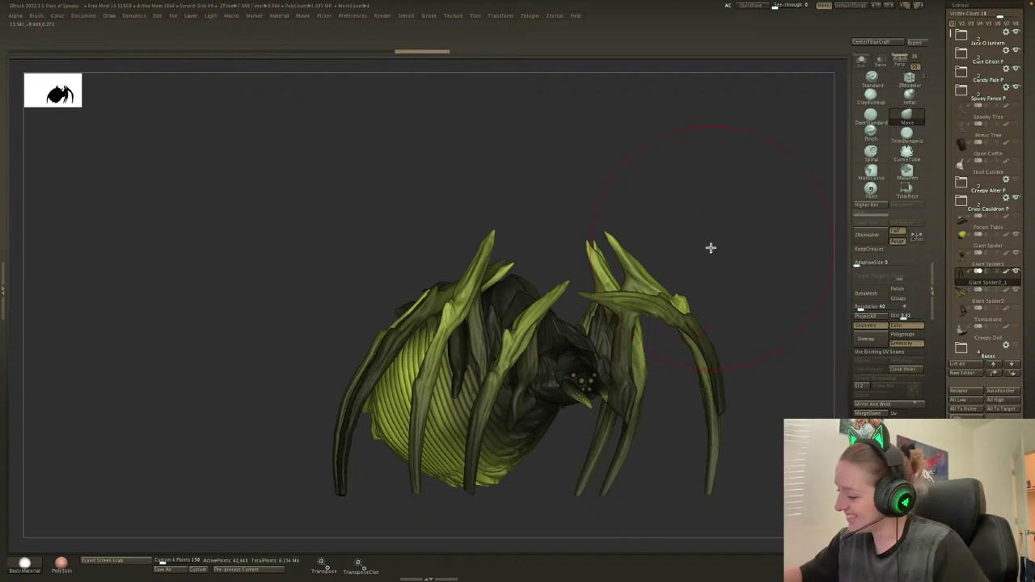
left_click_drag(749, 235, 467, 267)
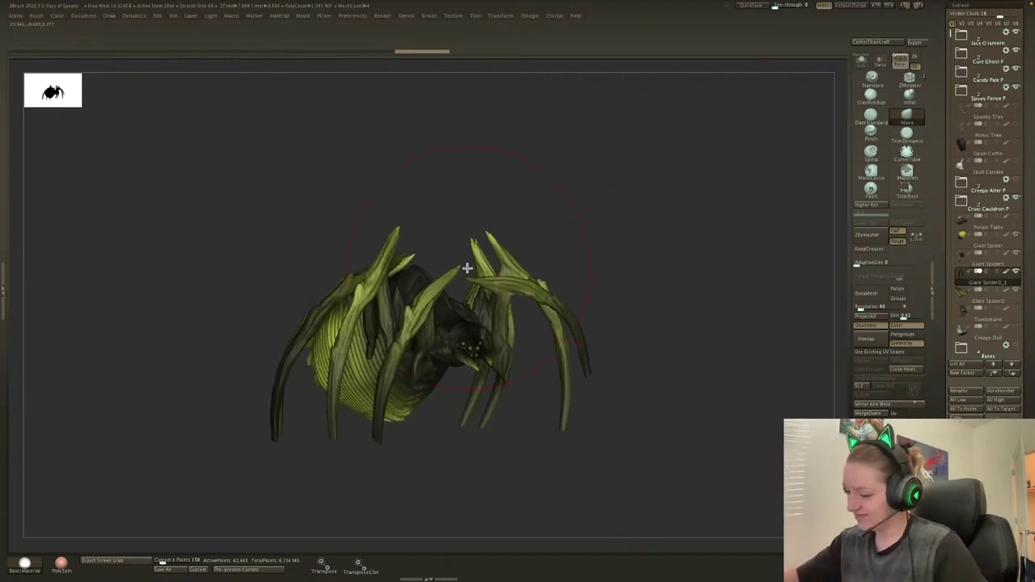
key("space")
key("space")
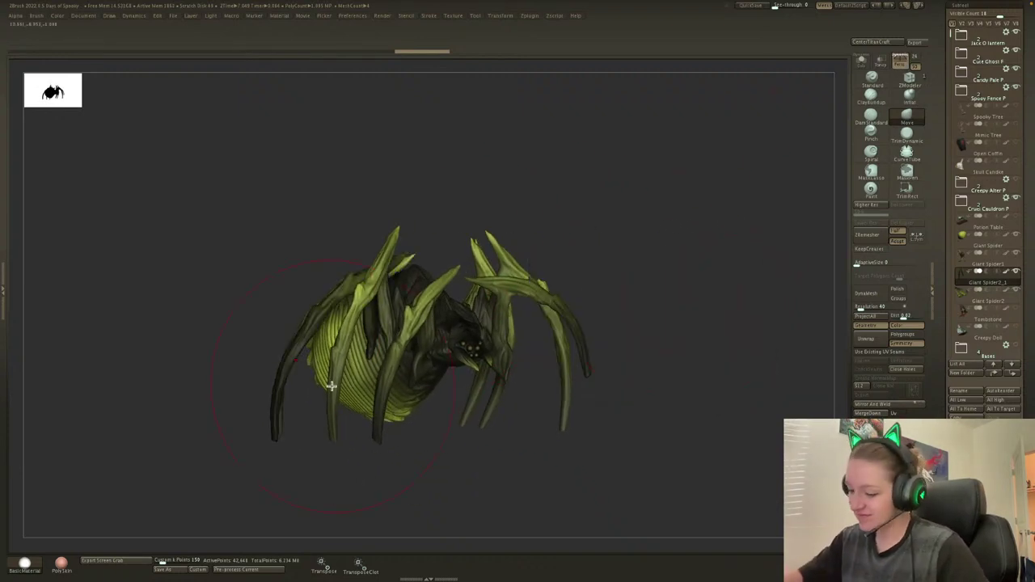
mouse_move(469, 468)
left_mouse_down()
mouse_move(288, 406)
mouse_move(239, 413)
left_mouse_up()
mouse_move(706, 320)
left_mouse_down()
mouse_move(723, 335)
mouse_move(709, 344)
mouse_move(707, 393)
mouse_move(650, 386)
mouse_move(679, 331)
left_mouse_up()
key("space")
left_click_drag(279, 311, 194, 356)
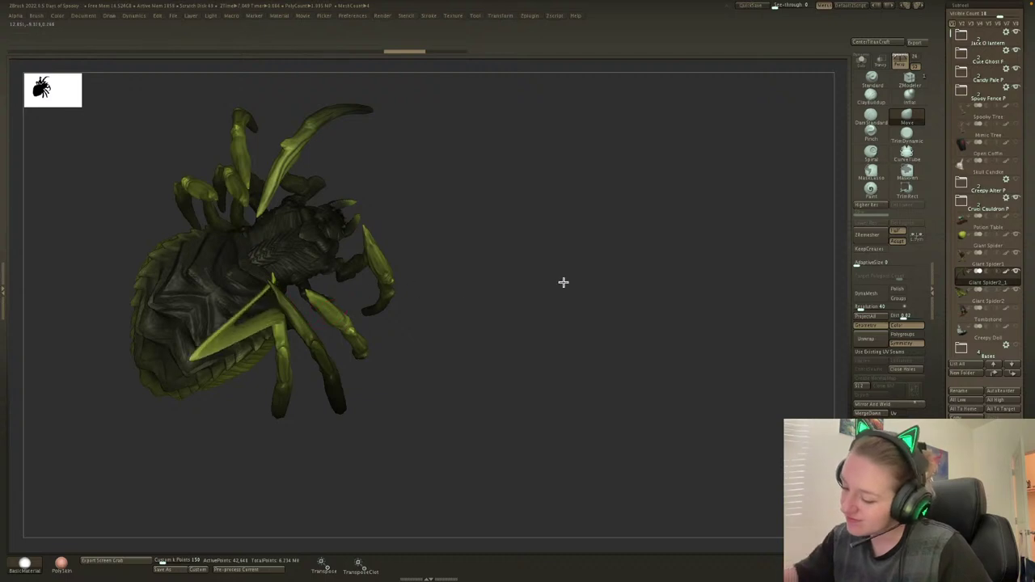
key("ctrl+z")
Move the copied rear leg slightly outward from the thorax and fine-tune its rotation with the gizmo.
key("w")
left_click_drag(273, 284, 276, 301)
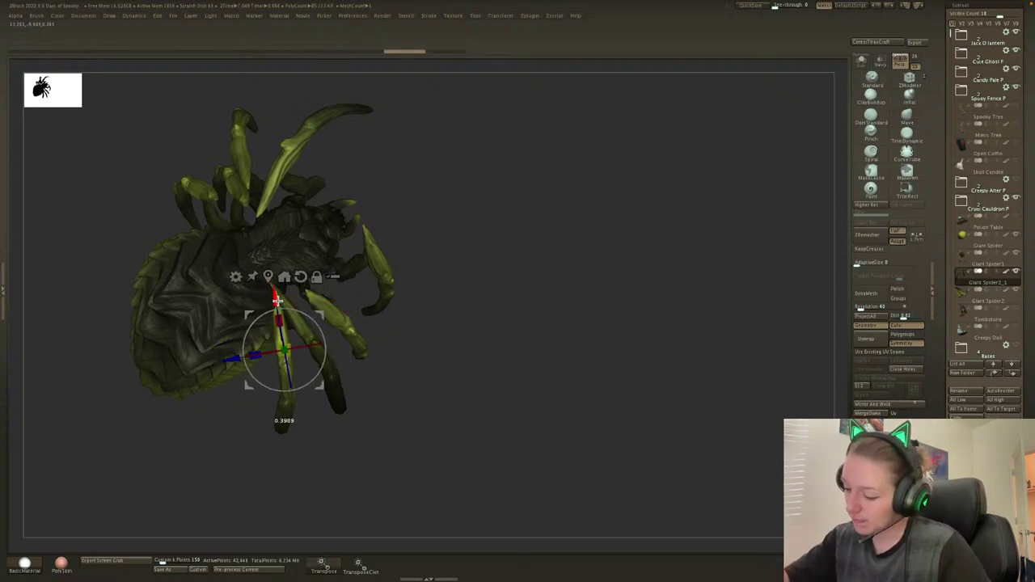
key("q")
key("w")
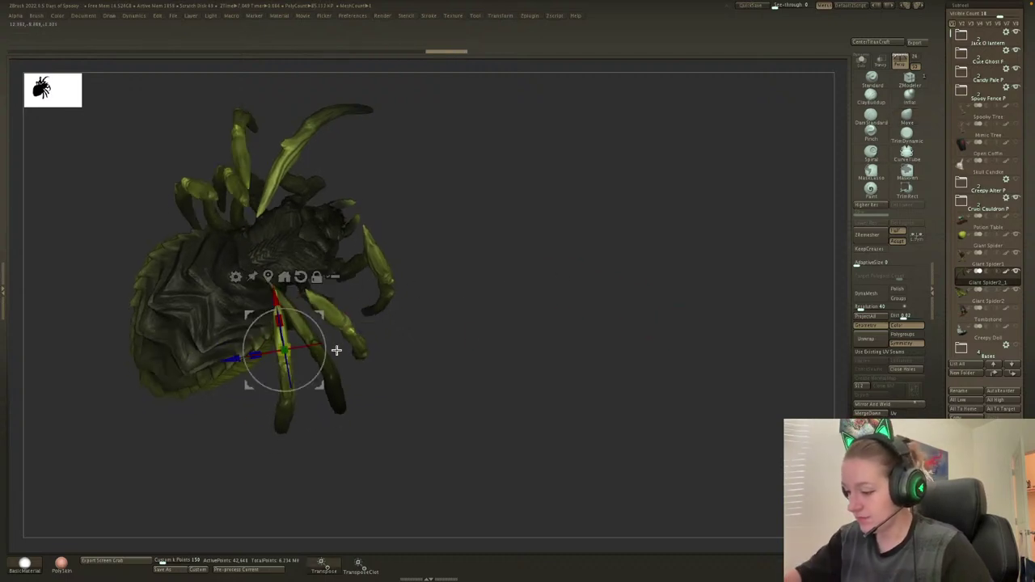
left_click_drag(326, 348, 326, 347)
key("q")
Merge the thorax and both separated leg subtools down into the main Giant Spider subtool.
left_click_drag(545, 321, 738, 208)
left_click(899, 67)
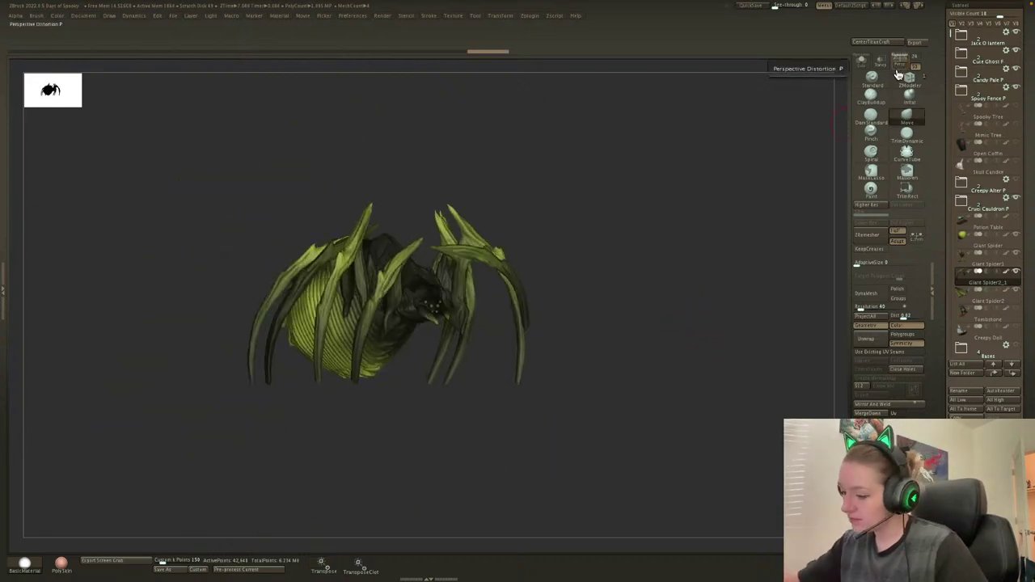
left_click(898, 68)
left_click_drag(647, 338, 679, 322)
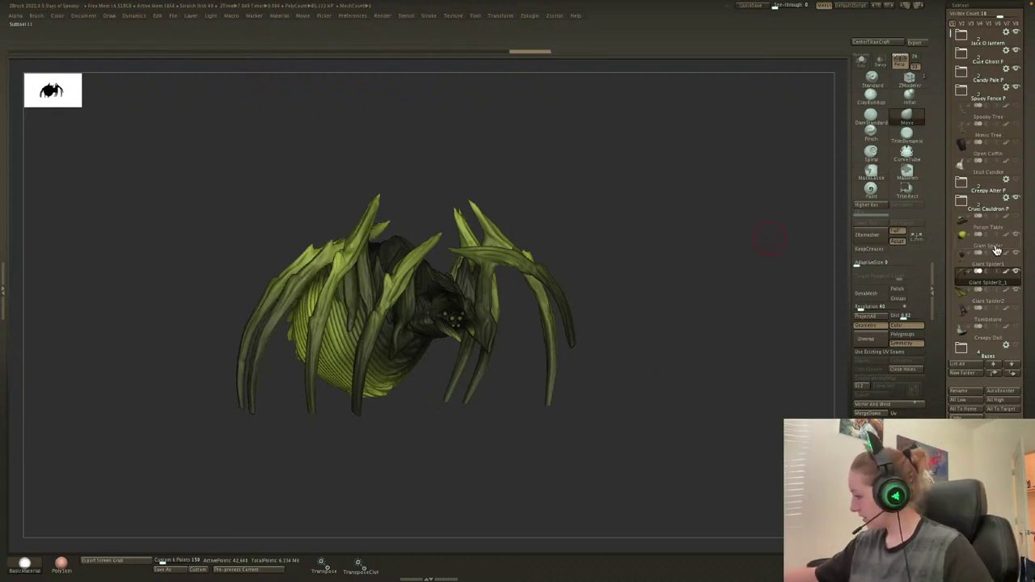
left_click(993, 246)
left_click(881, 415)
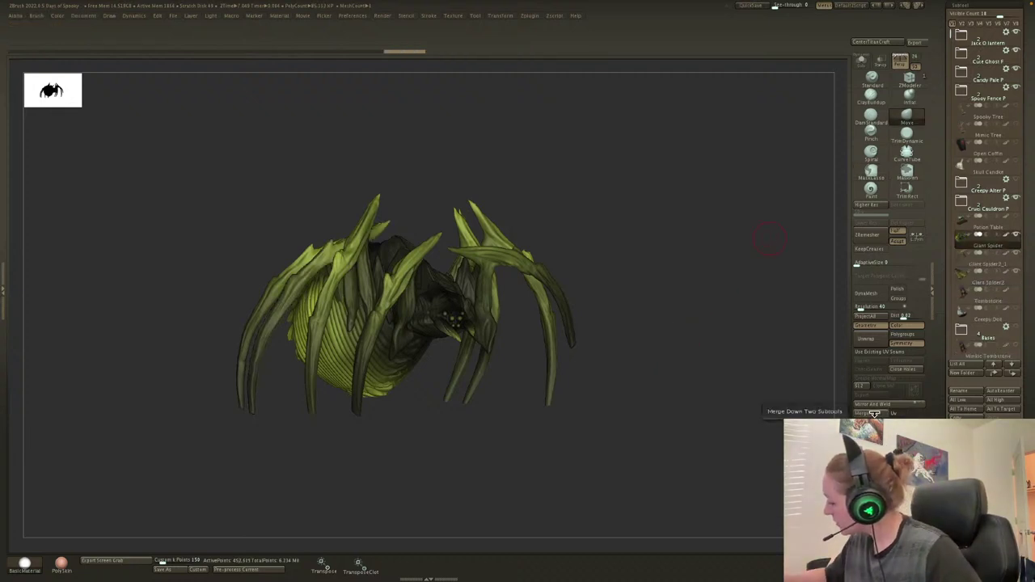
left_click(881, 415)
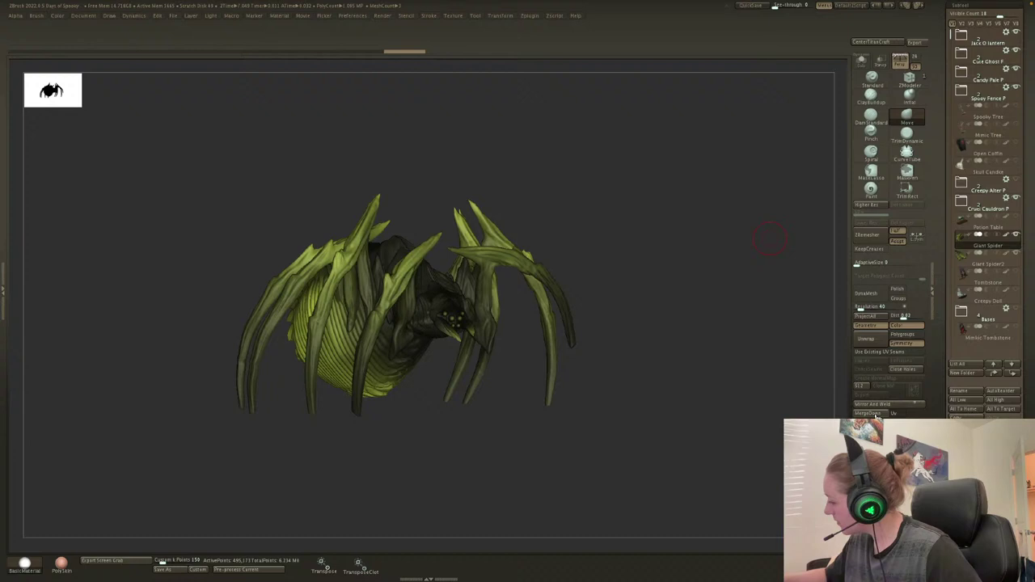
Create a new subtool folder named "Spider" for the merged Giant Spider.
left_click(966, 373)
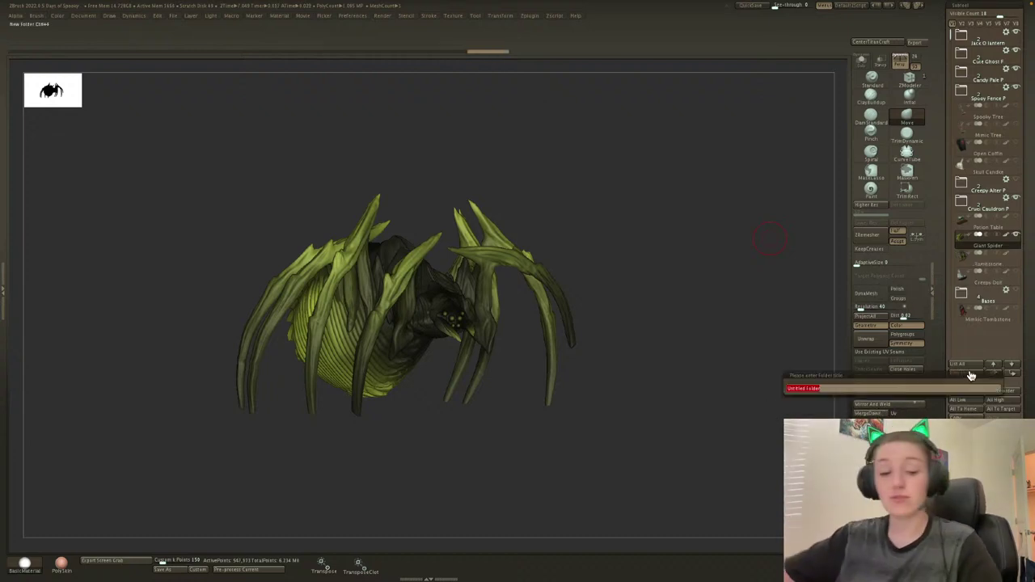
type("Spider")
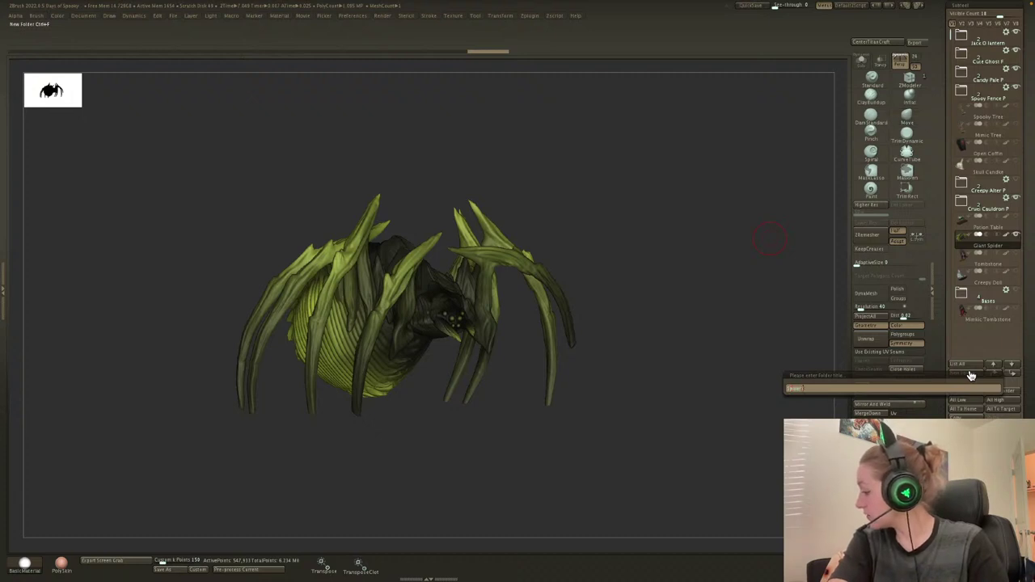
key("Return")
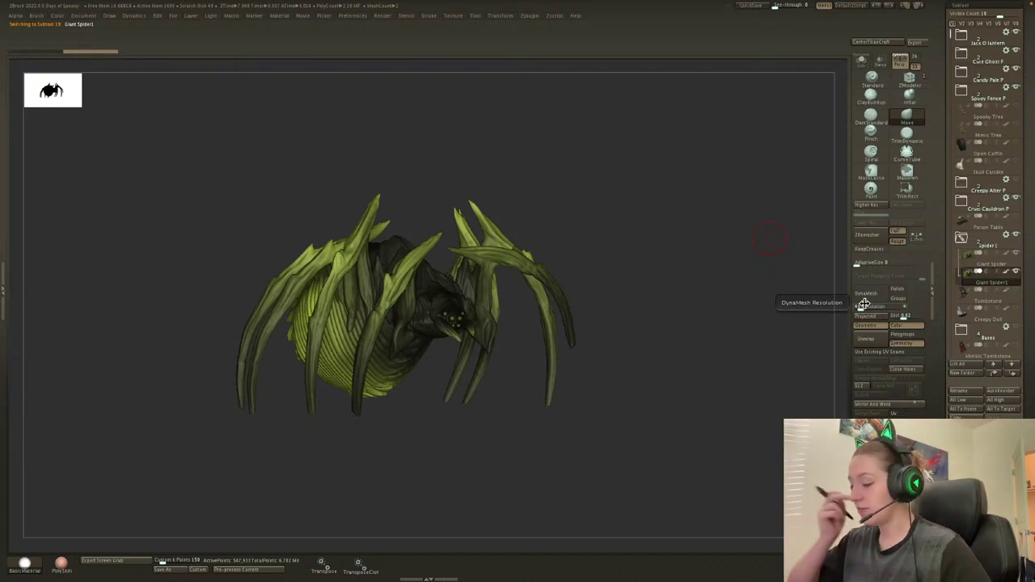
Turn off perspective distortion and the painted colour display on the Giant Spider and Giant Spider1 subtools.
left_click(900, 67)
key("shift+f")
key("shift+f")
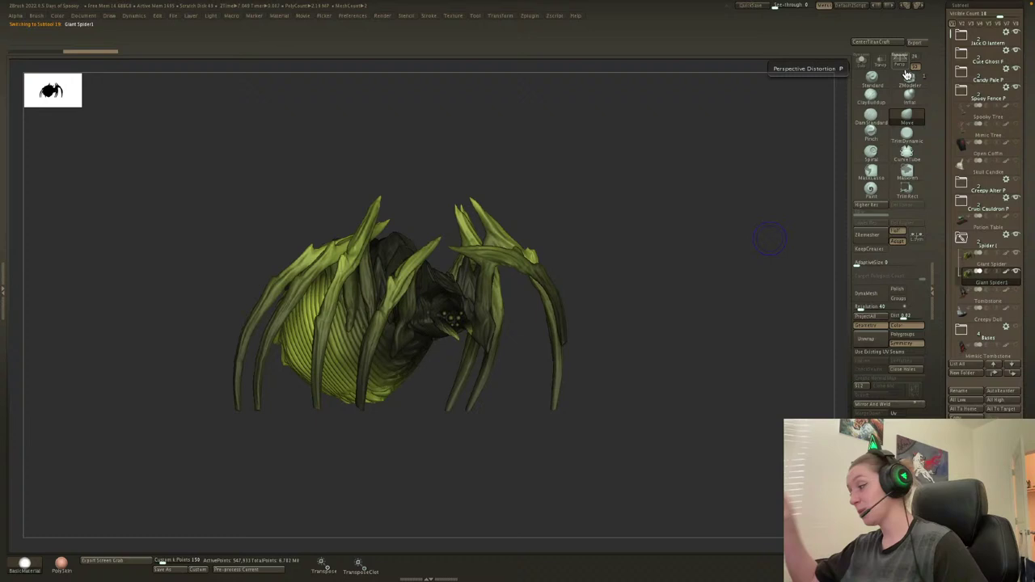
left_click(1006, 272)
left_click(1006, 253)
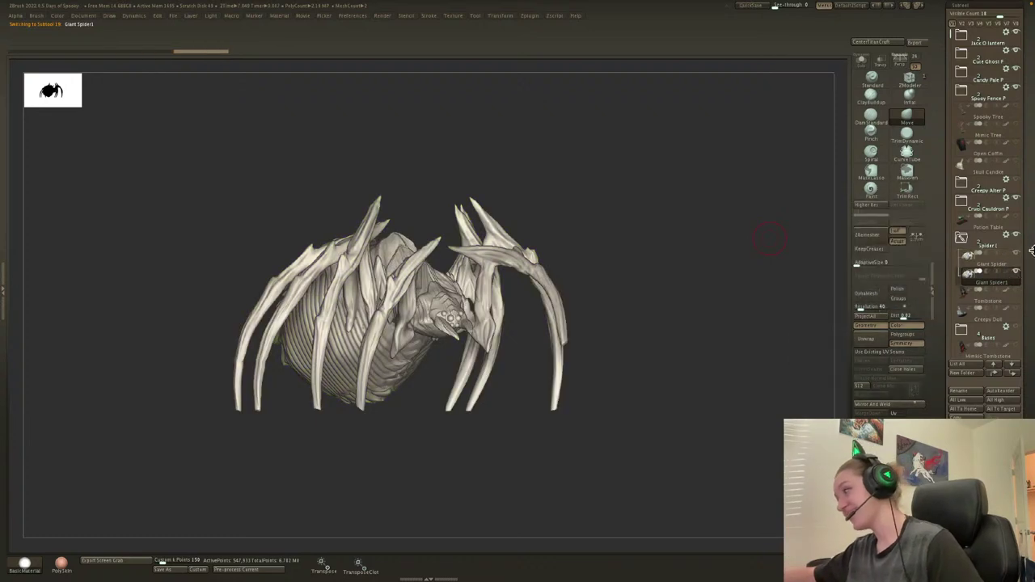
key("shift+f")
key("shift+f")
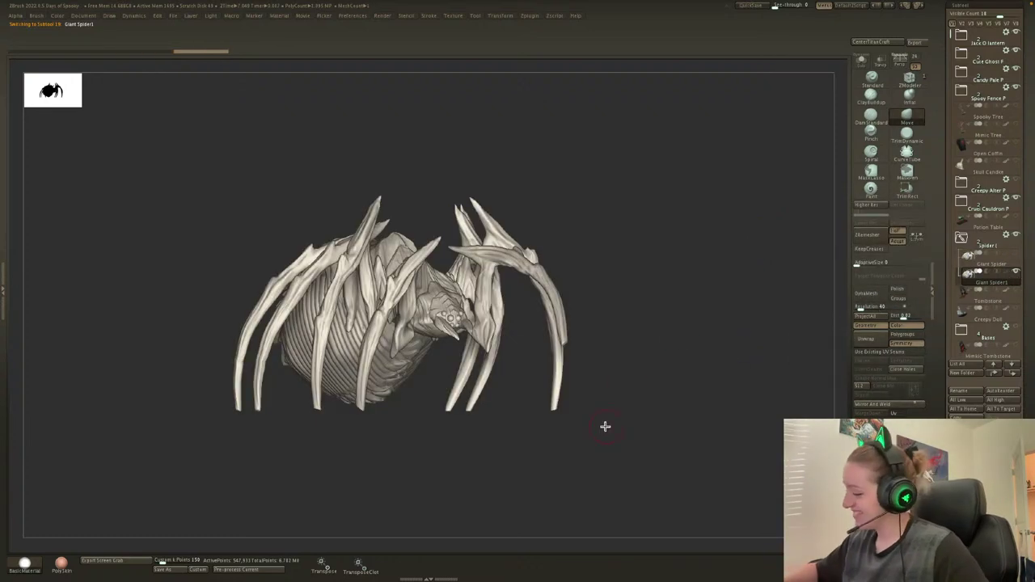
Trim the tips of all the spider's legs flat along one horizontal line and check the cut in the wireframe.
left_click_drag(135, 490, 745, 400, "ctrl+shift")
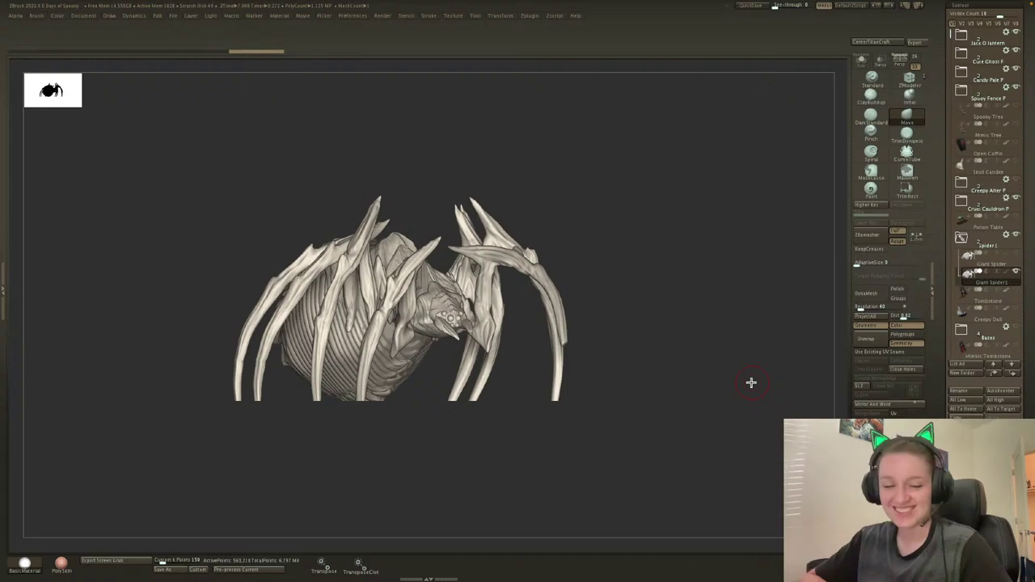
key("shift+f")
key("shift+f")
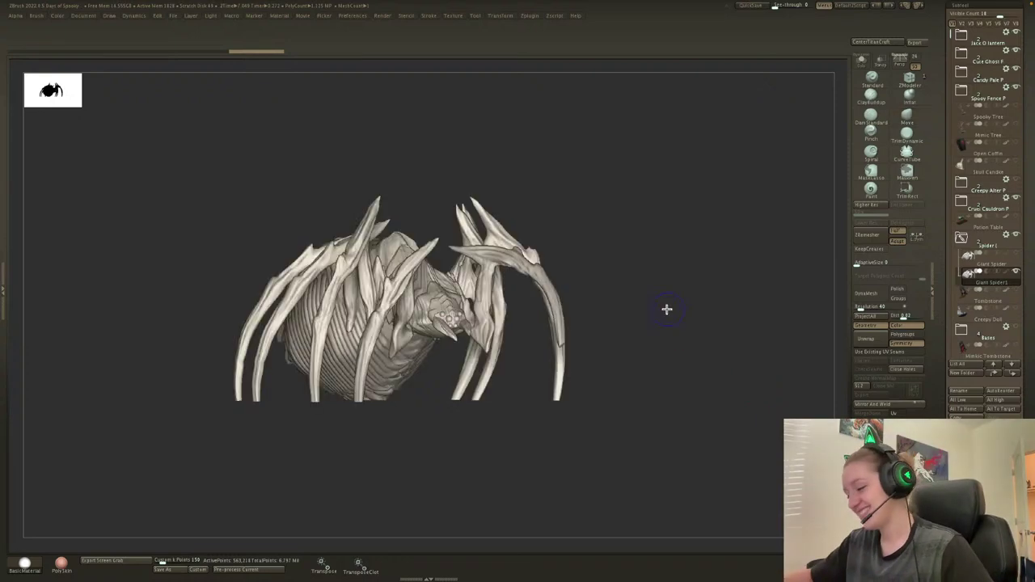
key("space")
key("shift+f")
key("shift+f")
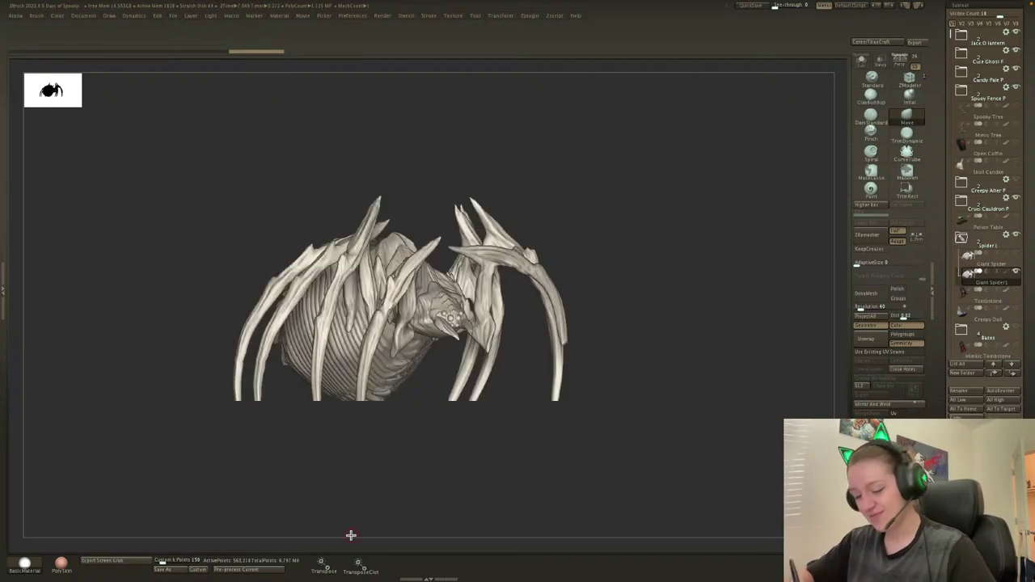
Decimate the Giant Spider1 subtool to 150 thousand points and inspect its wireframe up close.
left_click(195, 567)
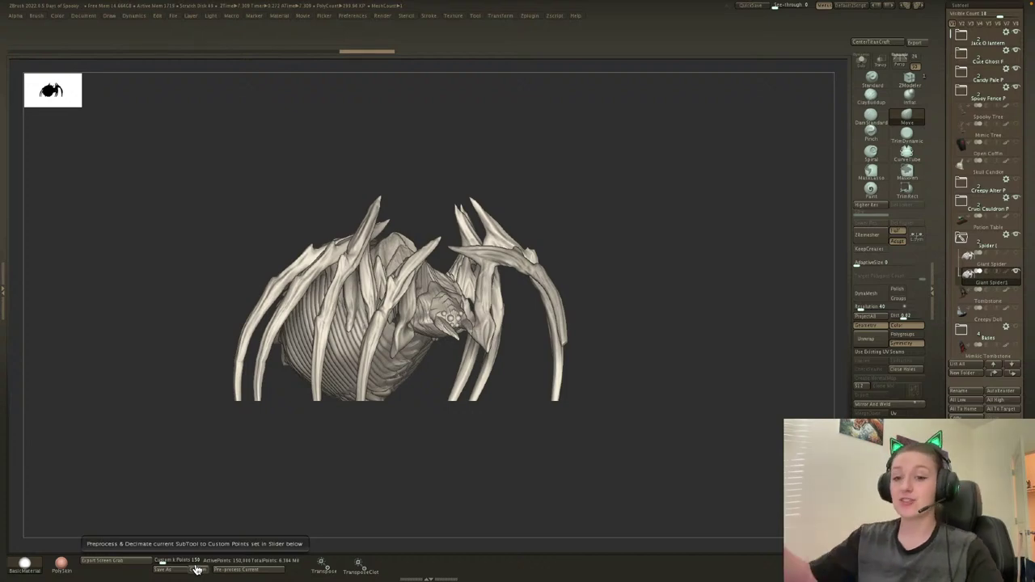
key("shift+f")
key("shift+f")
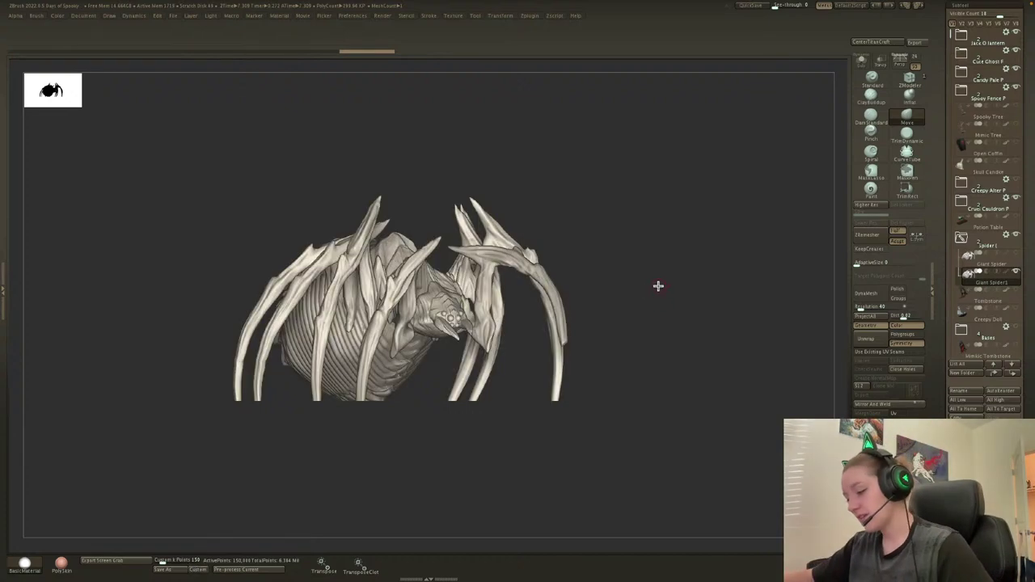
mouse_move(659, 286)
left_mouse_down("alt")
mouse_move(682, 300)
mouse_move(720, 224)
left_mouse_up("alt")
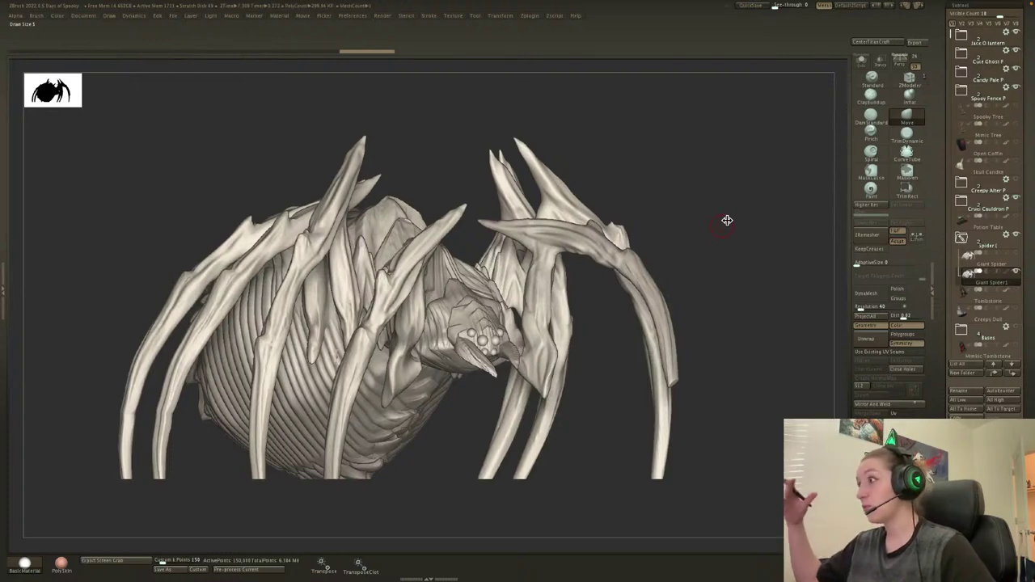
key("shift+f")
key("shift+f")
Fuse the overlapping legs and body of Giant Spider1 with Remesh By Union.
key("w")
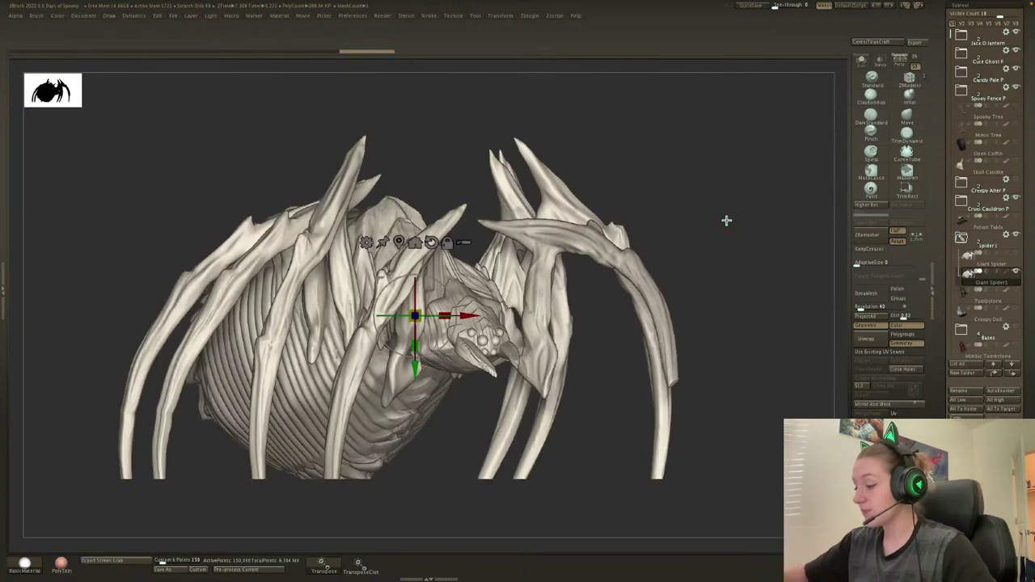
left_click(367, 239)
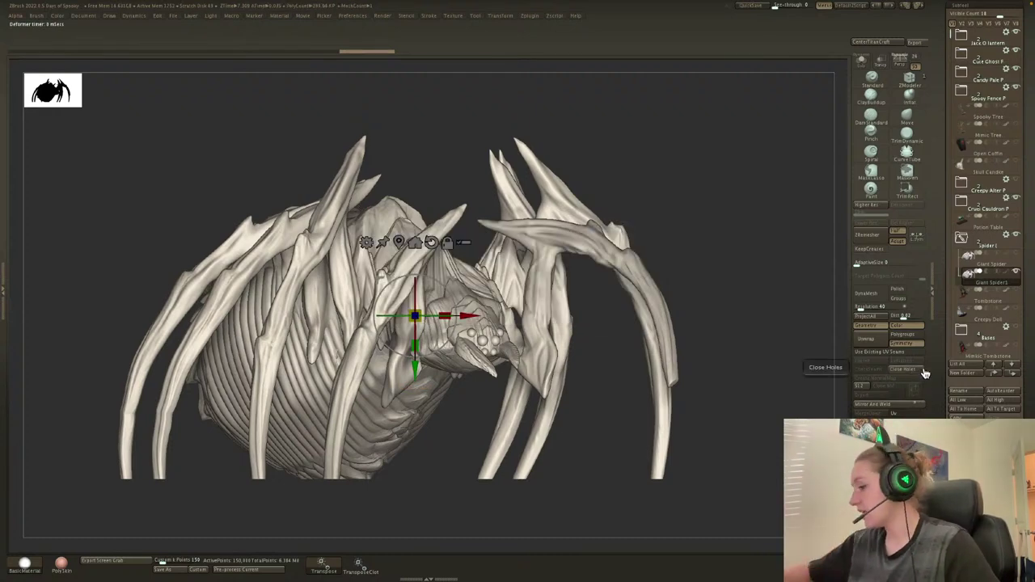
left_click(366, 243)
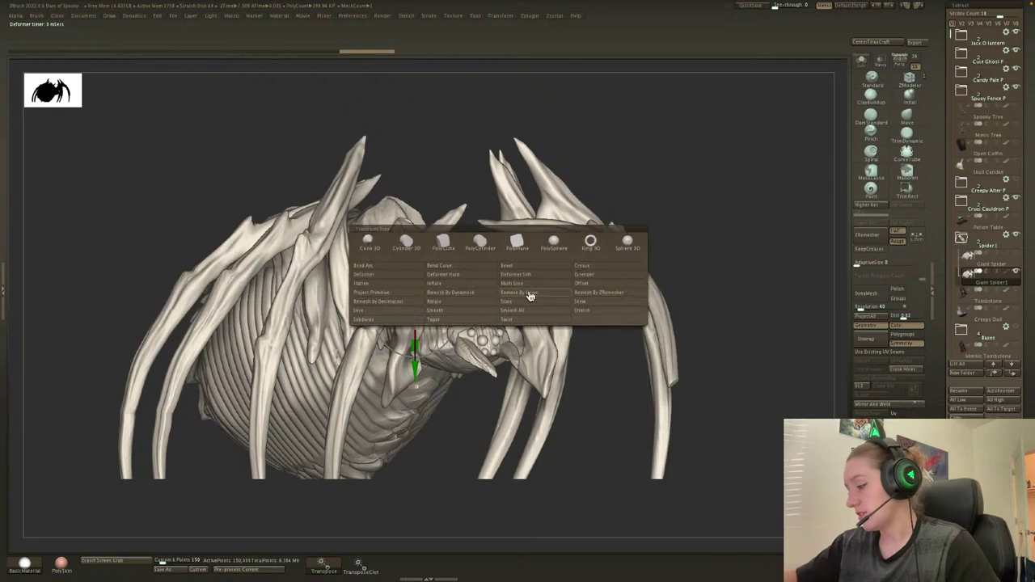
left_click(536, 296)
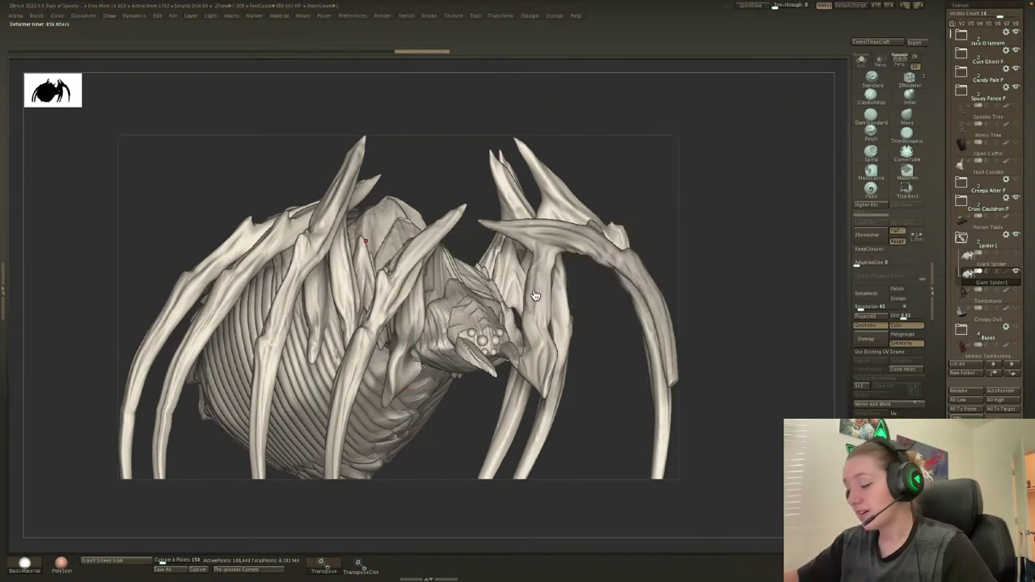
left_click(369, 238)
left_click(486, 243)
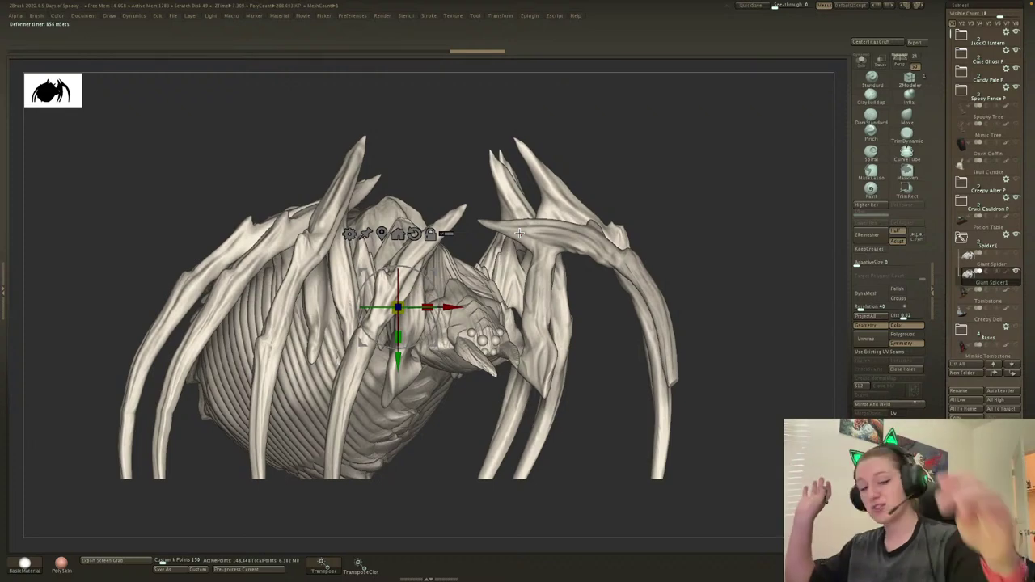
key("q")
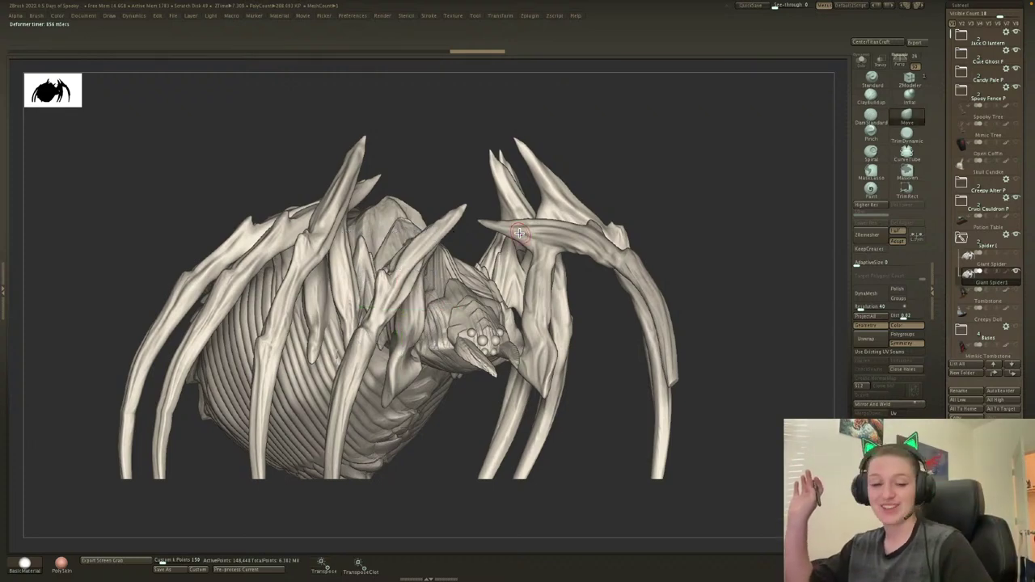
Combine the fused spider into a single polygroup and isolate the part containing the head to check its connectivity.
left_click_drag(717, 217, 731, 233)
key("shift+f")
key("shift+f")
key("ctrl+w")
key("shift+f")
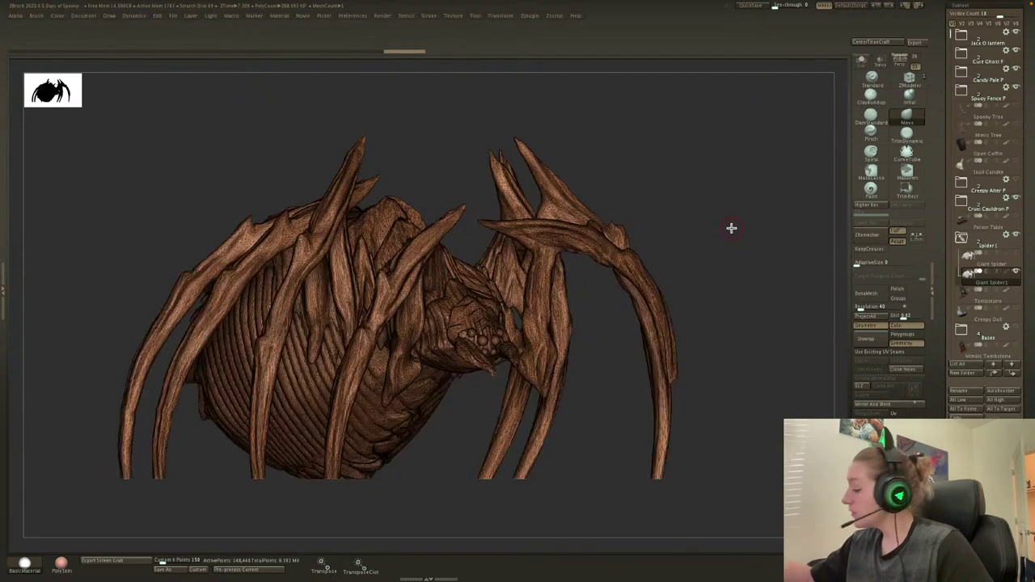
key("shift+f")
key("shift+f")
key("shift+f")
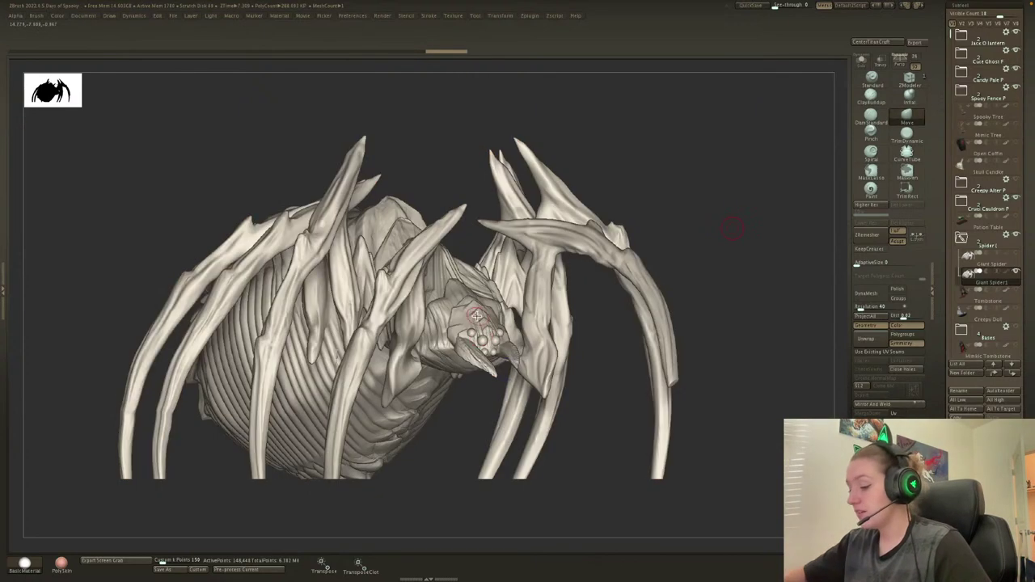
left_click(475, 317, "ctrl+shift")
left_click(476, 320, "ctrl+shift")
left_click(743, 453, "ctrl+shift")
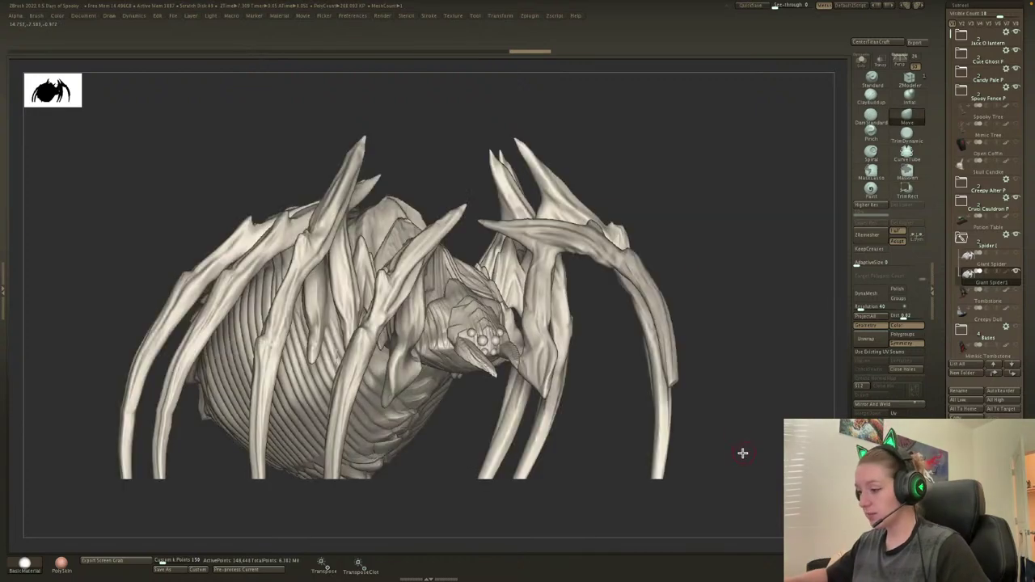
Close the holes in the spider mesh and split its separate pieces into polygroups with Auto Groups.
left_click_drag(752, 439, 778, 450)
key("shift+f")
key("shift+f")
key("ctrl+w")
left_click(910, 373)
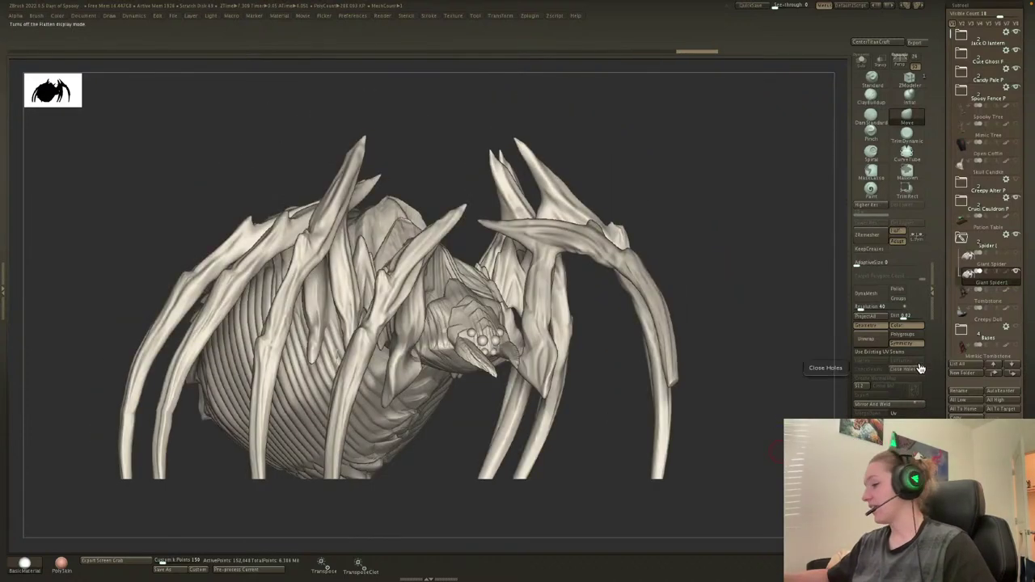
key("shift+f")
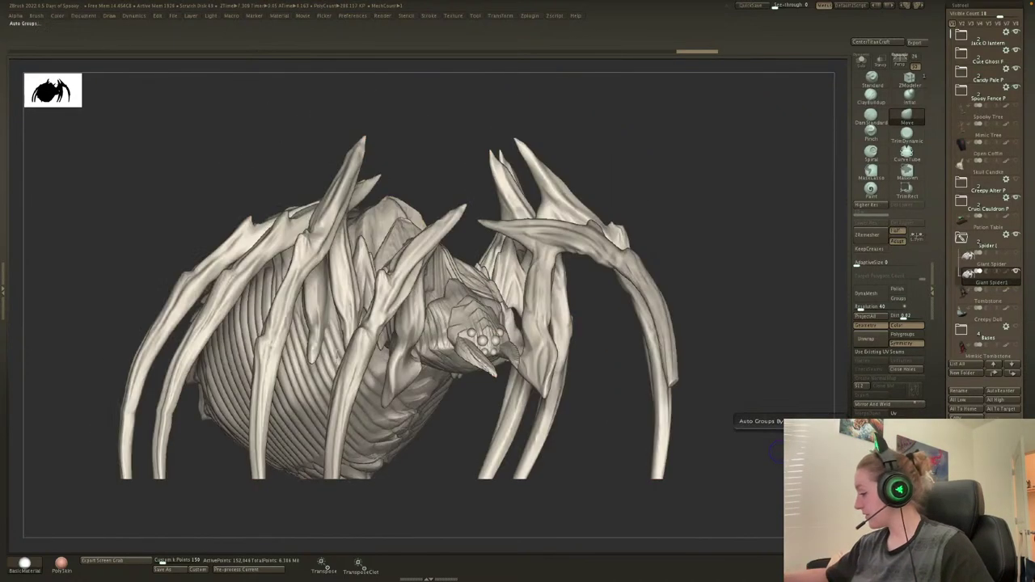
key("ctrl+w")
key("shift+f")
key("shift+f")
Isolate the main spider shell by its head polygroup, hiding the stray pieces.
left_click(477, 317, "ctrl+shift")
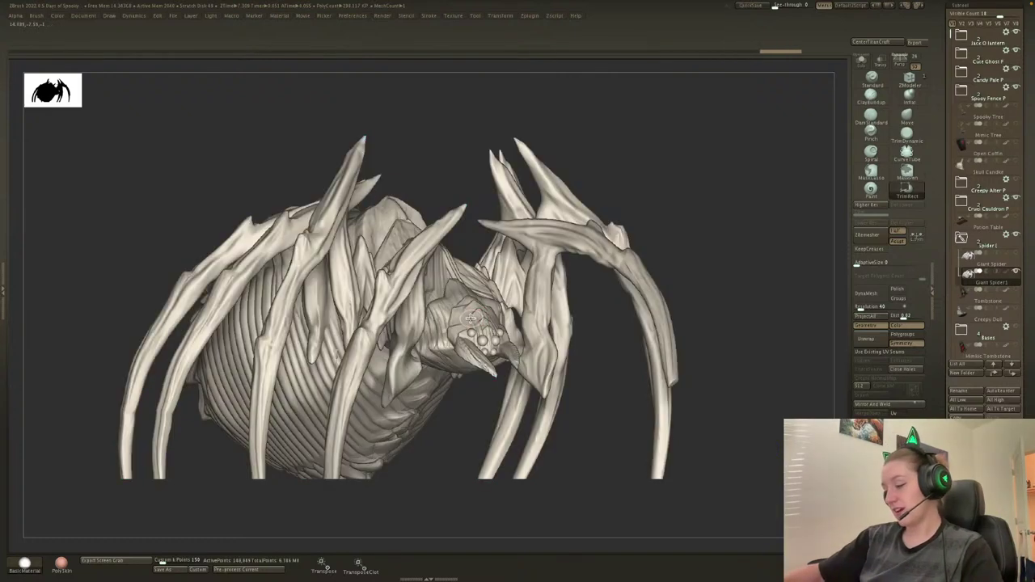
left_click(477, 317, "ctrl+shift")
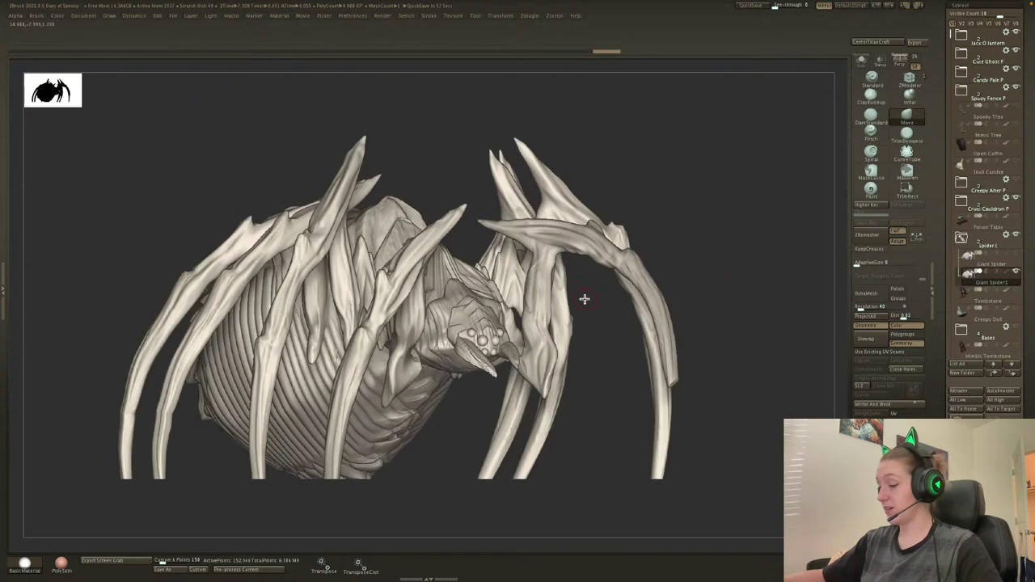
left_click(477, 322, "ctrl+shift")
left_click(746, 260, "ctrl+shift")
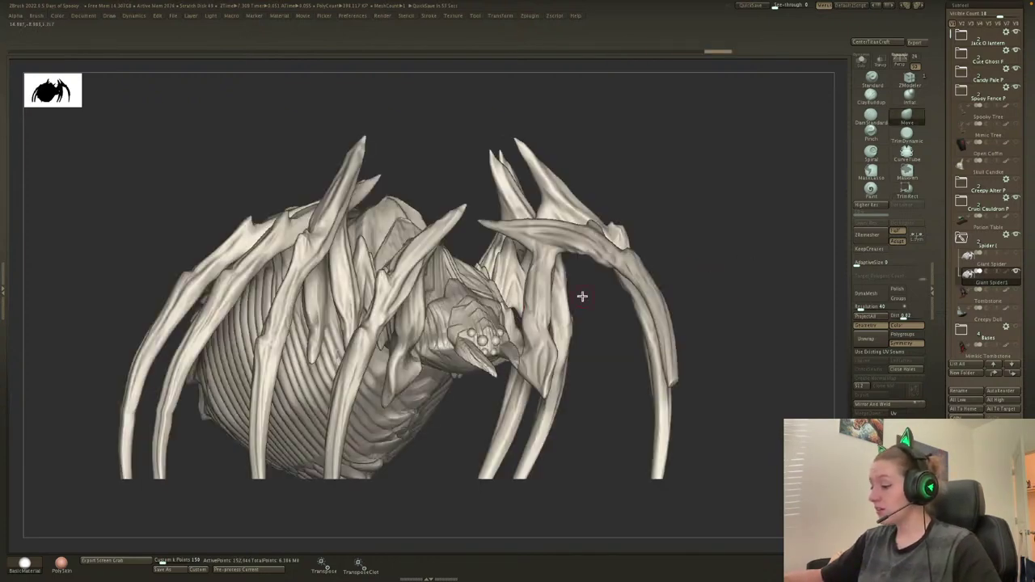
left_click(484, 325, "ctrl+shift")
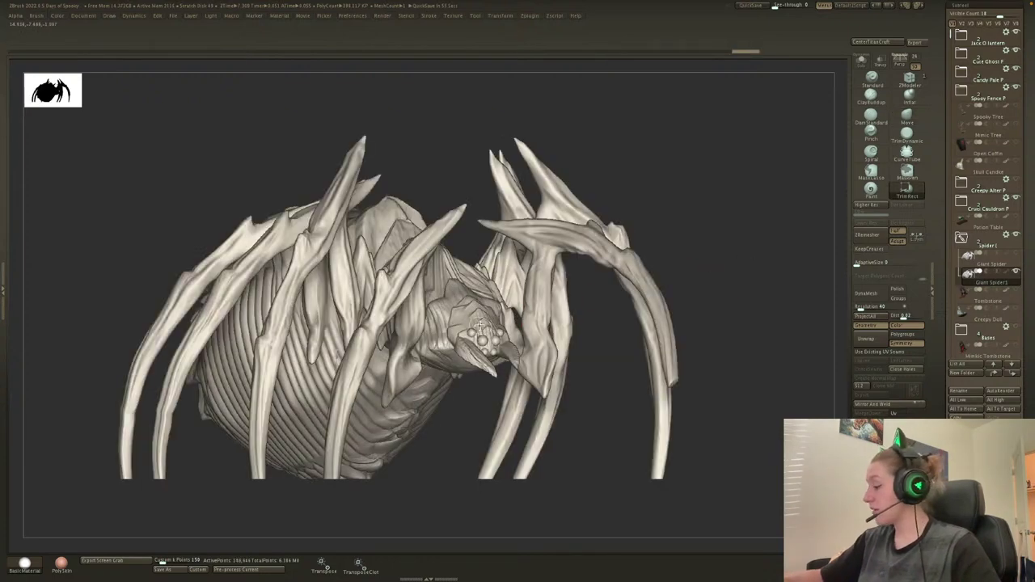
Close the holes on the isolated spider shell and fuse it with Remesh By Union.
left_click(914, 373)
key("w")
left_click(353, 233)
left_click(519, 292)
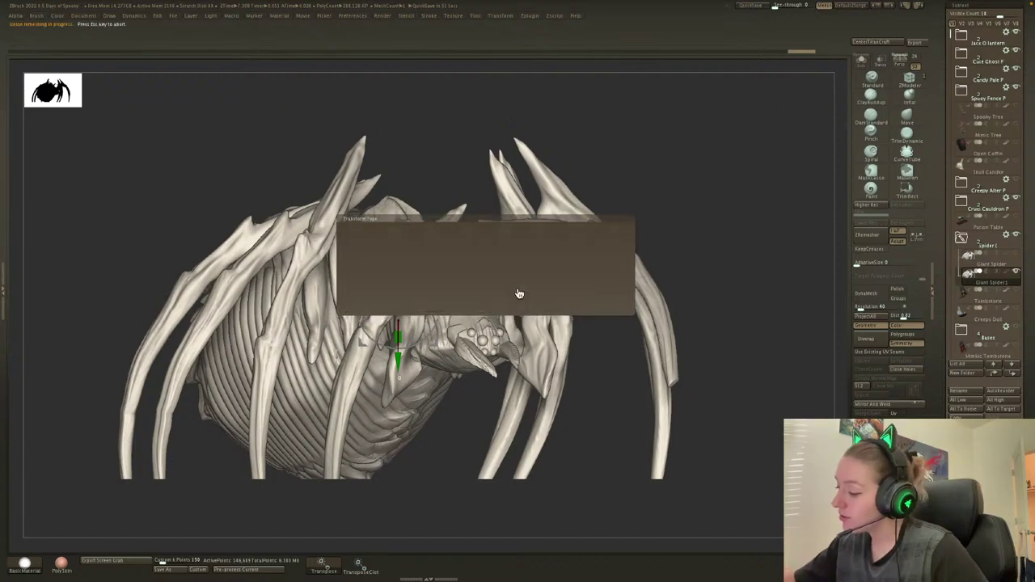
key("space")
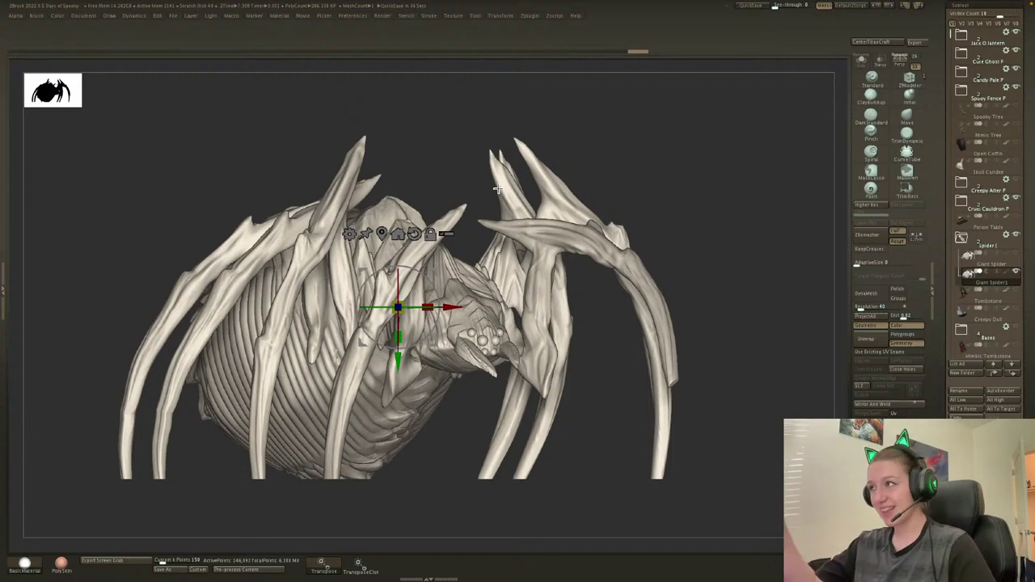
key("q")
key("shift+f")
key("shift+f")
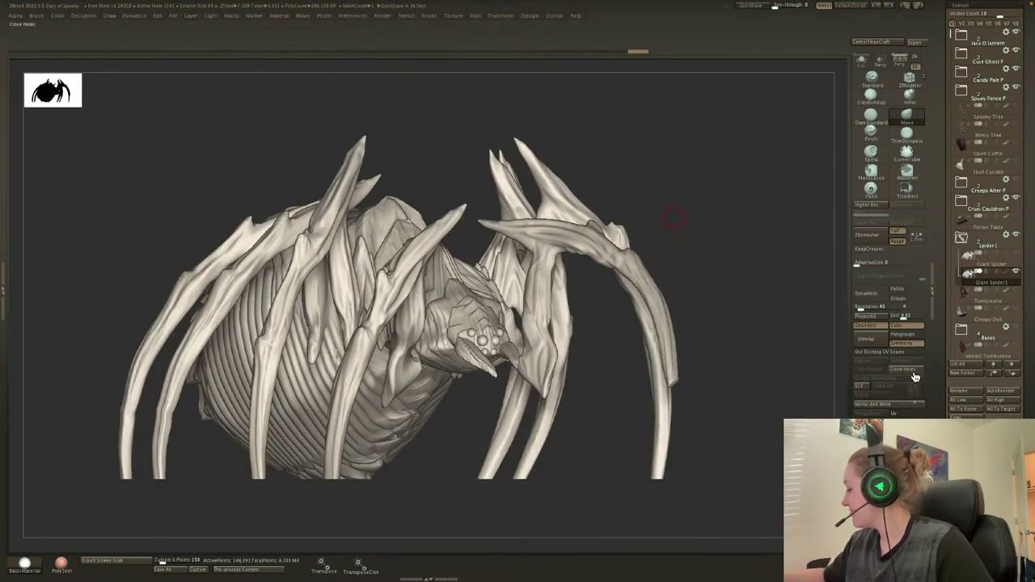
Run Remesh By Union on the spider again and inspect the polygroups in the wireframe.
key("w")
left_click(351, 235)
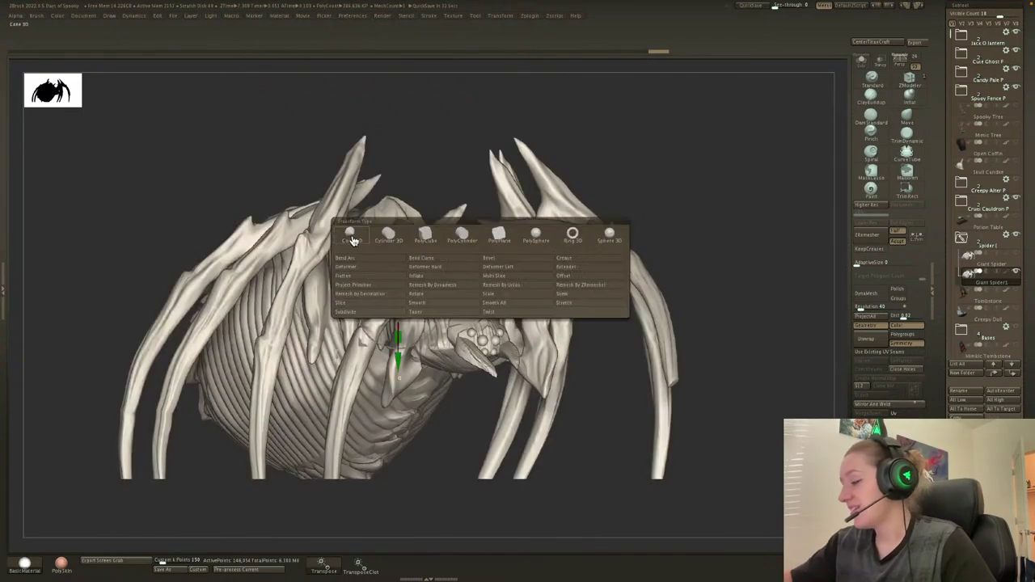
left_click(521, 287)
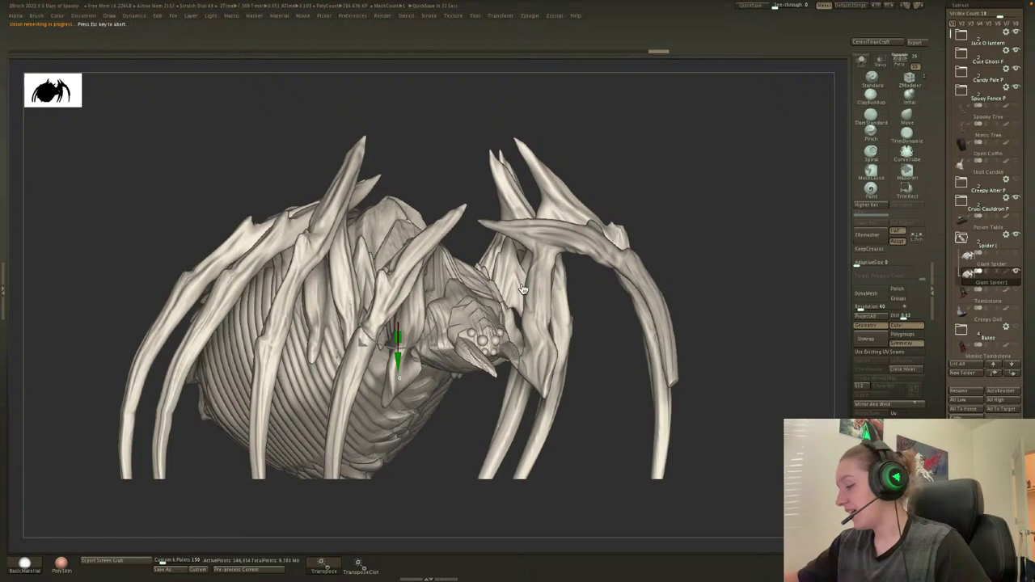
left_click(349, 233)
key("q")
key("shift+f")
key("shift+f")
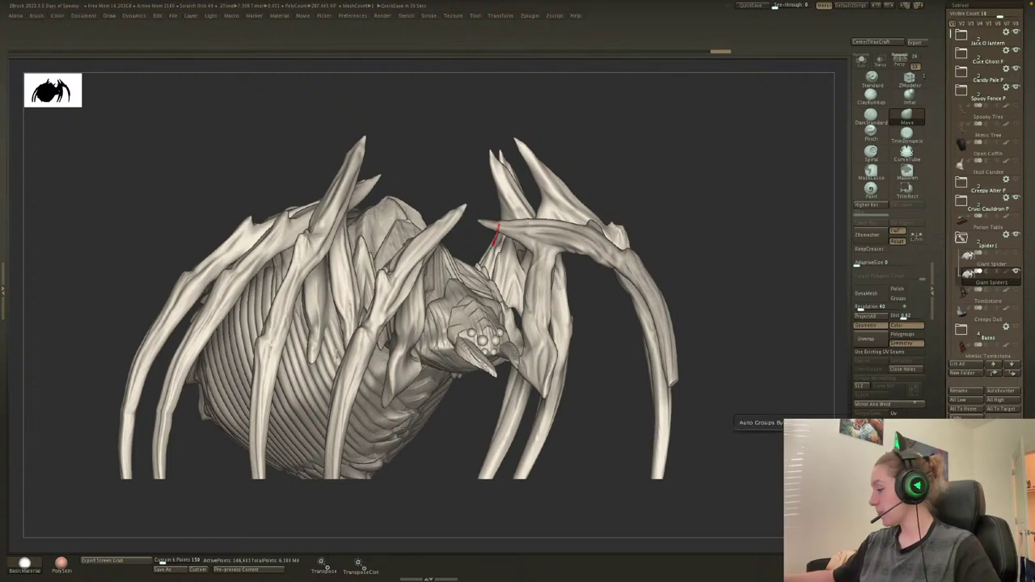
Isolate the small polygroup on the front leg beside the head and bring back the full mesh.
key("shift+f")
key("shift+f")
left_click(538, 362, "ctrl+shift")
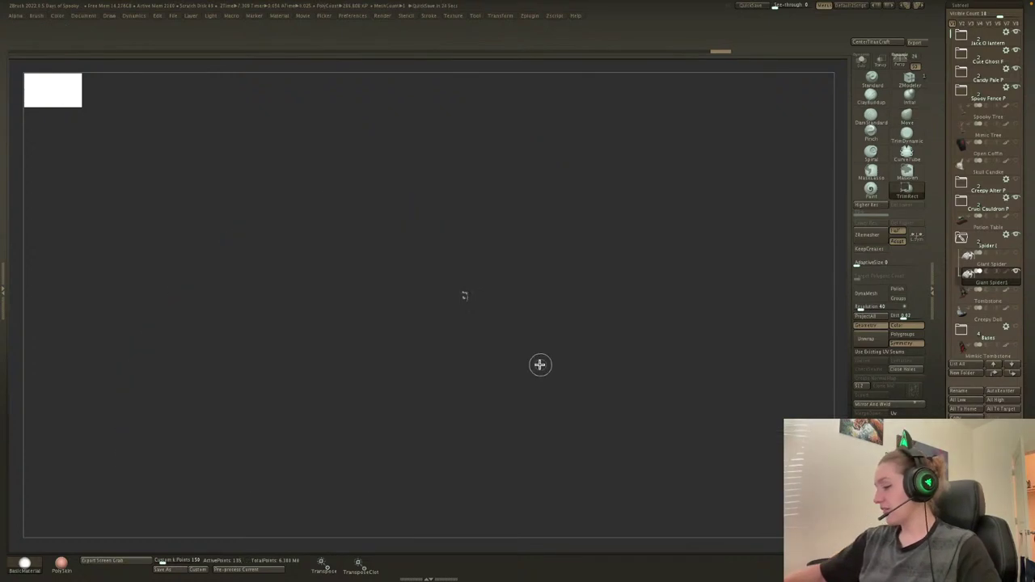
left_click(753, 304, "ctrl+shift")
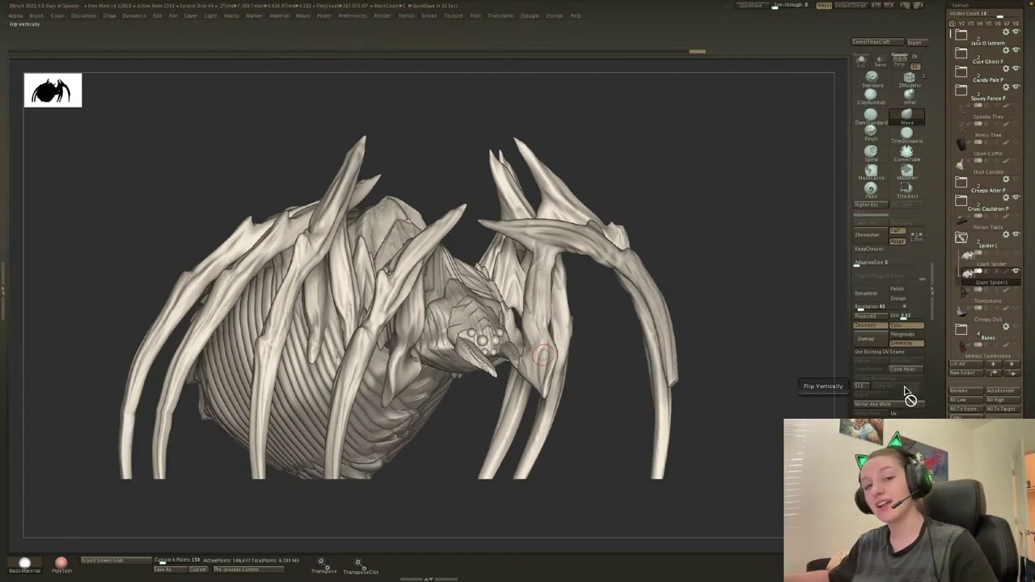
Repeat Remesh By Union on the full spider and close its remaining holes.
key("w")
left_click(350, 235)
left_click(506, 288)
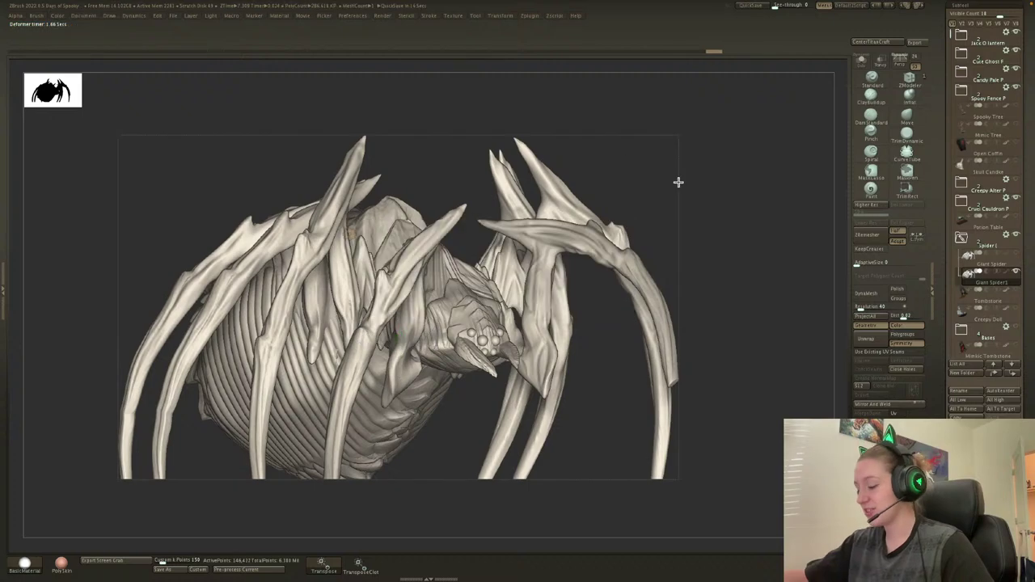
left_click(906, 369)
Regroup the small isolated polygroup on the front leg and show the whole spider again.
left_click(536, 365, "ctrl+shift")
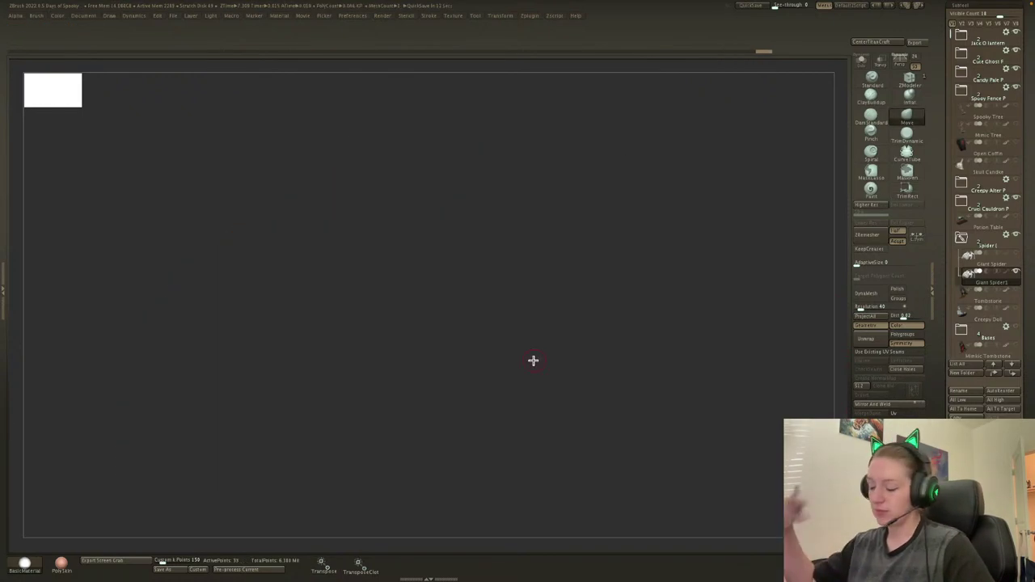
key("ctrl+w")
left_click(739, 267, "ctrl+shift")
key("shift+f")
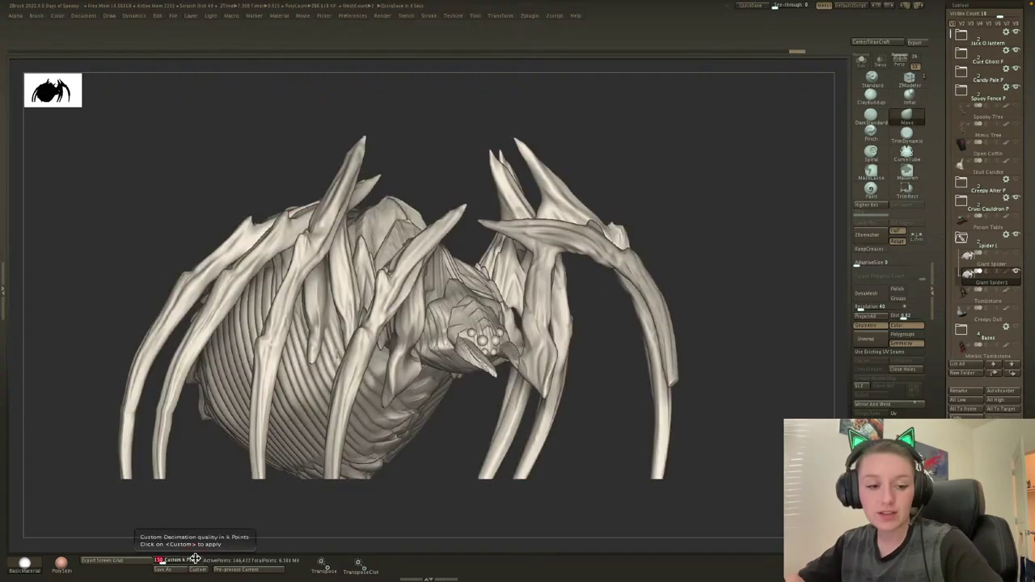
Decimate the spider to 100 k points, examine its underside and leg ends, and close the holes in the mesh.
left_click(198, 570)
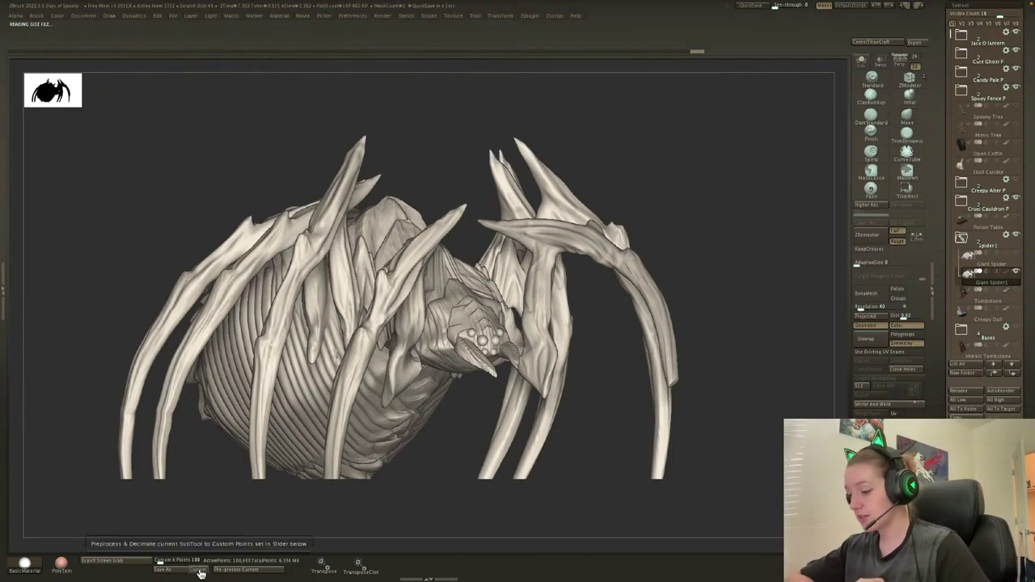
left_click_drag(745, 219, 738, 248)
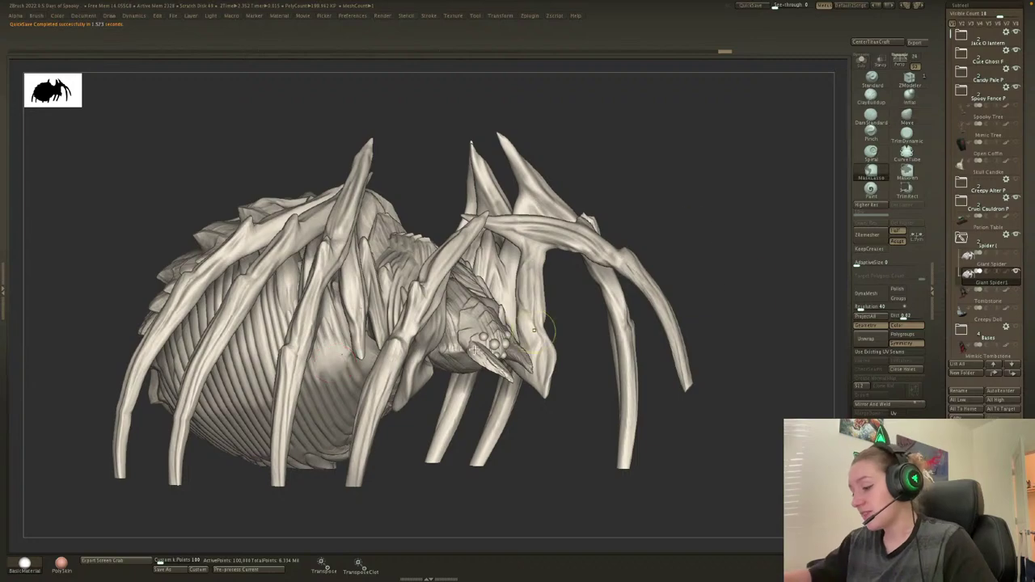
left_click_drag(786, 242, 516, 377)
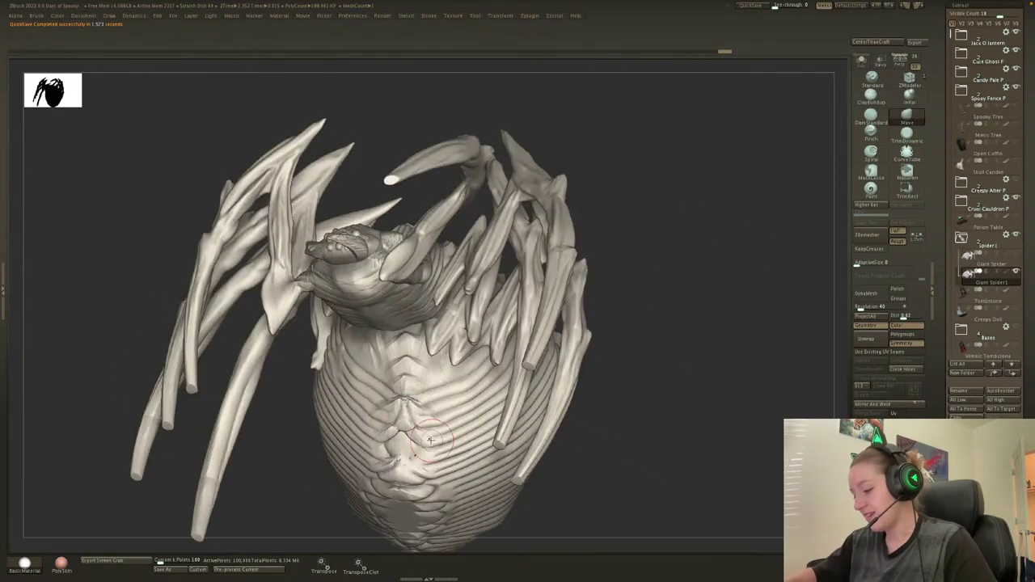
left_click_drag(723, 381, 718, 356)
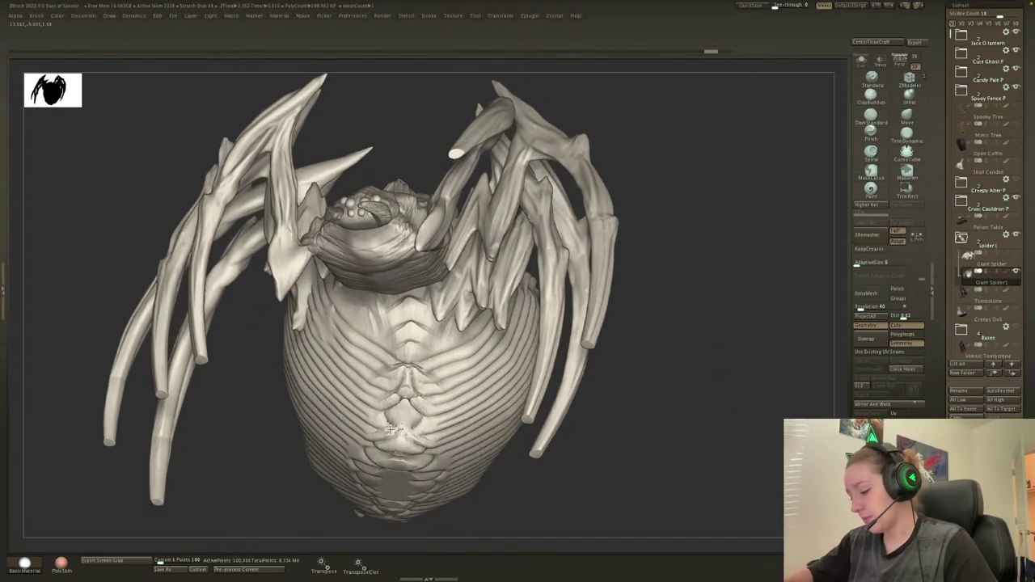
left_click_drag(746, 395, 709, 418)
key("shift+f")
left_click(912, 376)
Apply Remesh By Union to the decimated spider, accept the result, and check its polygroups in the wireframe.
key("w")
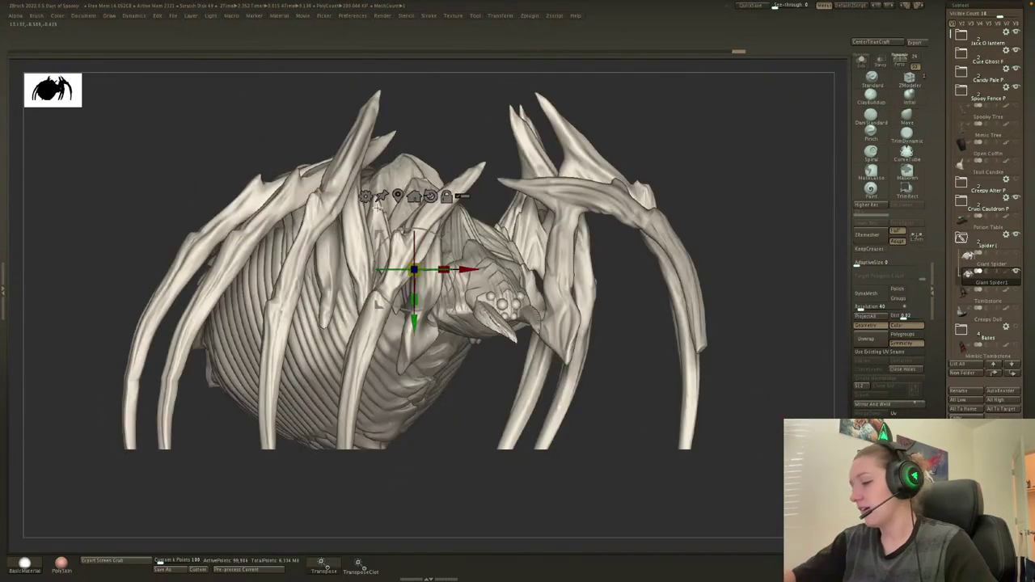
left_click(364, 196)
left_click(530, 255)
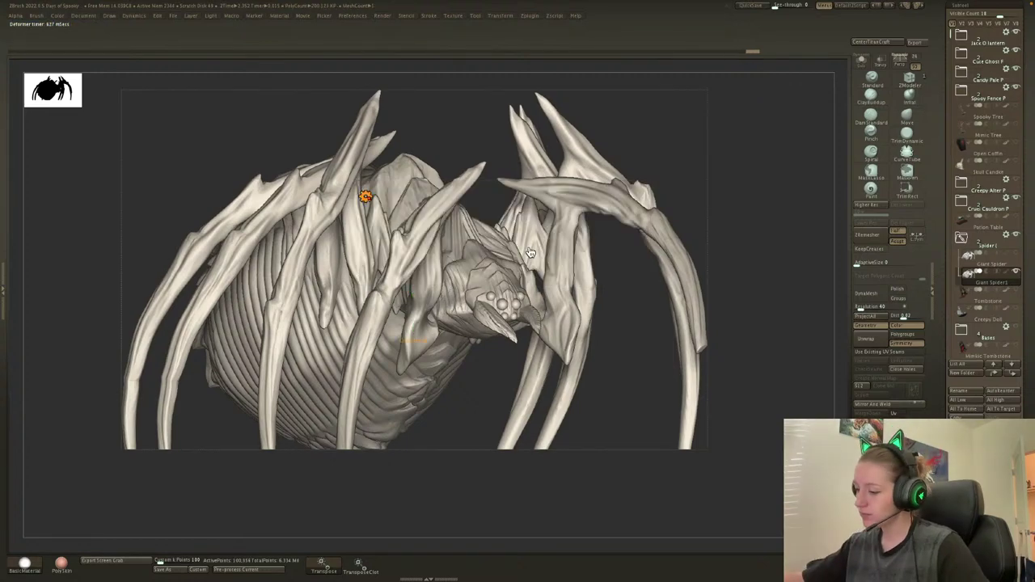
left_click(365, 196)
left_click(500, 195)
left_click(365, 196)
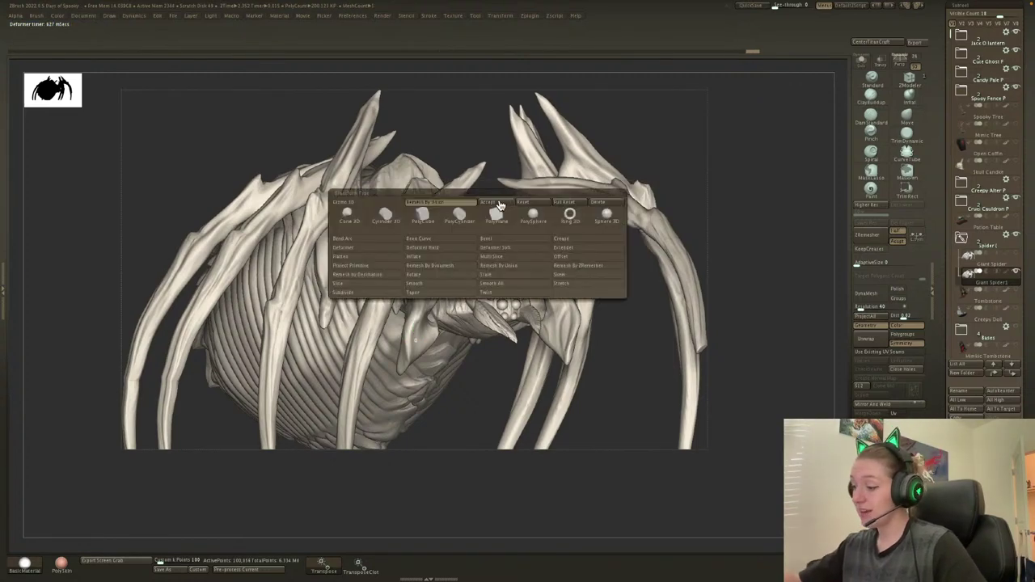
left_click(502, 206)
key("q")
mouse_move(788, 281)
right_mouse_down("ctrl")
mouse_move(777, 257)
mouse_move(744, 270)
right_mouse_up("ctrl")
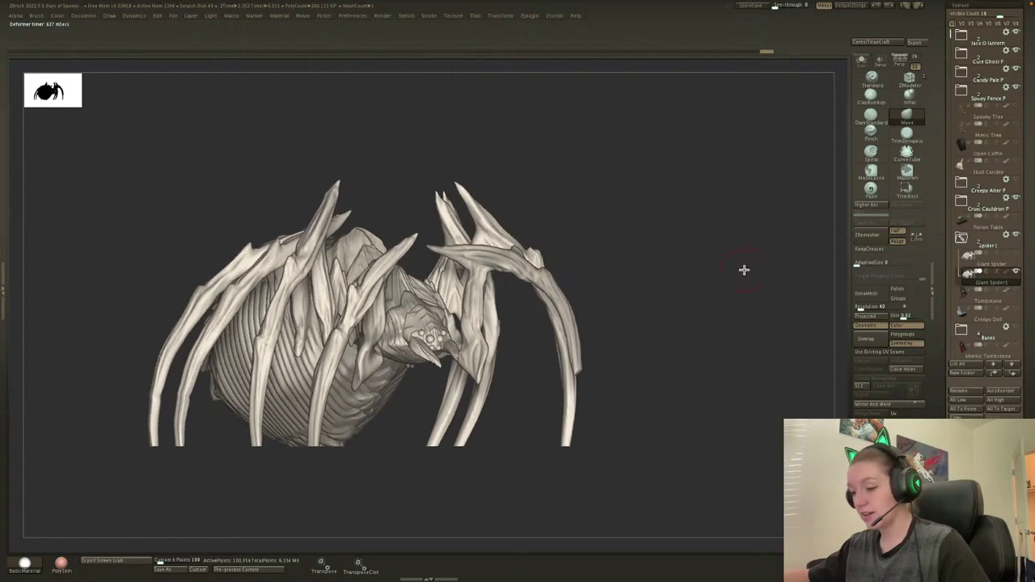
key("shift+f")
key("shift+f")
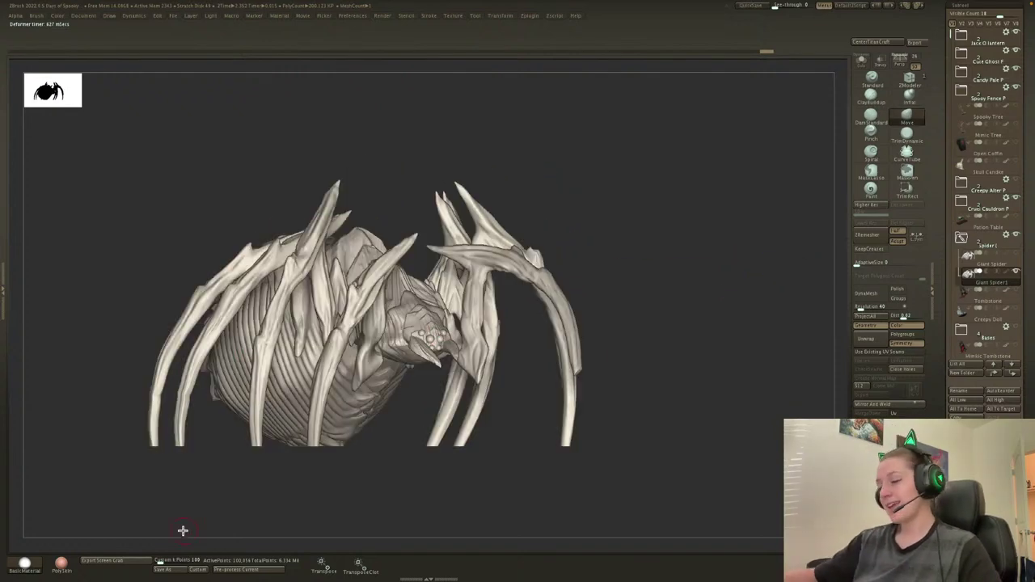
Trim a thin slice off the leg tips and abdomen underside with TrimRect and check the wireframe.
mouse_move(76, 499)
left_mouse_down("ctrl+shift")
mouse_move(693, 439)
mouse_move(690, 448)
left_mouse_up("ctrl+shift")
key("space")
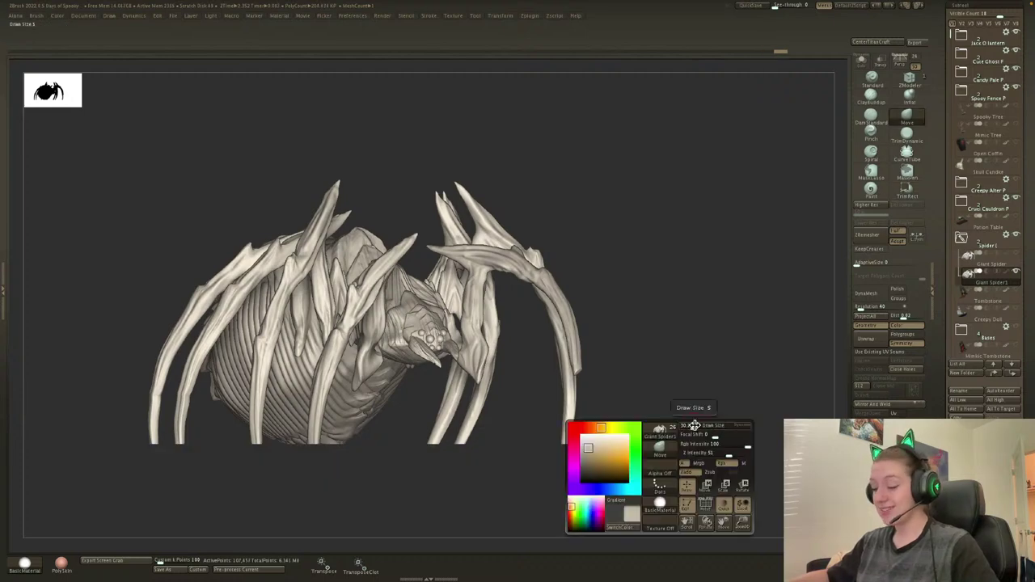
key("shift+f")
key("shift+f")
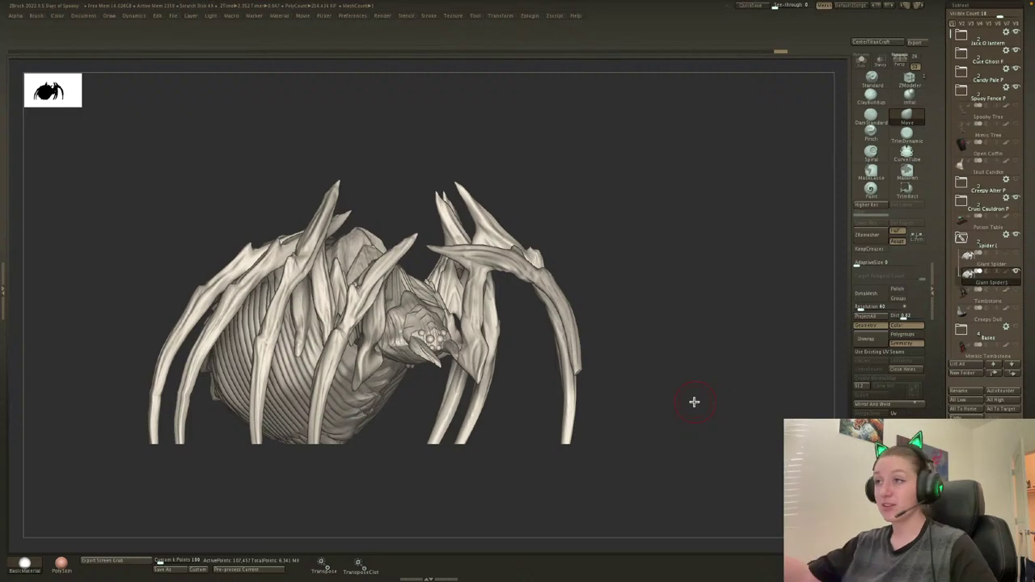
key("shift+f")
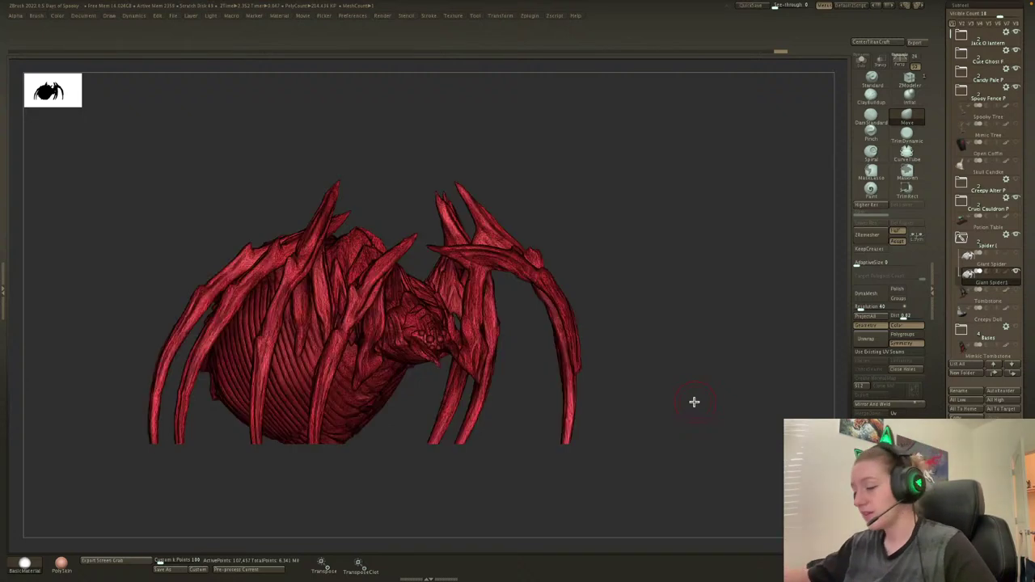
key("shift+f")
Run Remesh By Union on the trimmed spider, accept it, and inspect the polygroups in the wireframe.
key("w")
left_click(321, 239)
left_click(487, 290)
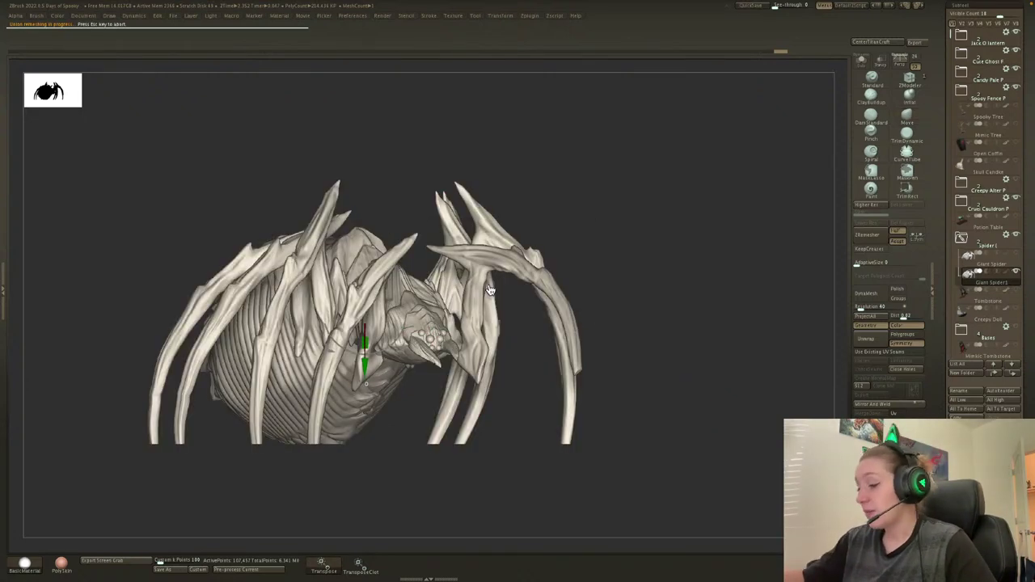
left_click(490, 289)
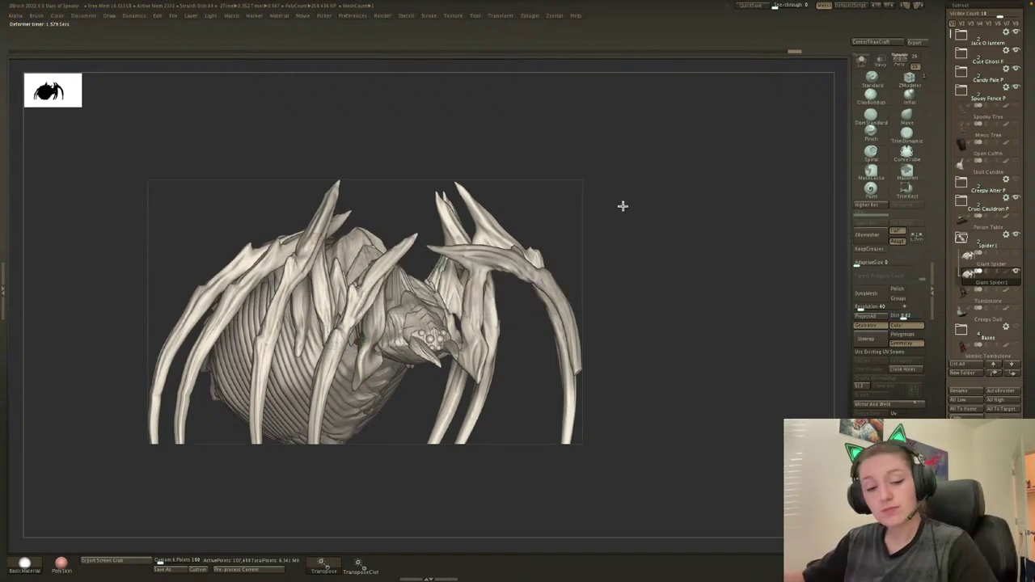
left_click(316, 238)
left_click(463, 240)
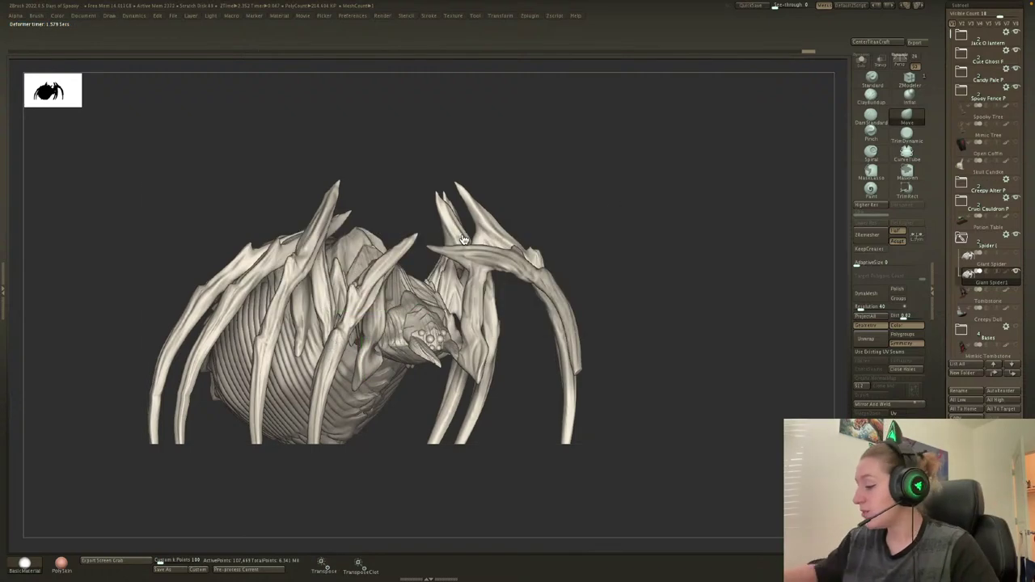
key("shift+f")
key("shift+f")
Isolate the small polygroup at the head, bring back the whole spider, and close its holes.
left_click(428, 324, "ctrl+shift")
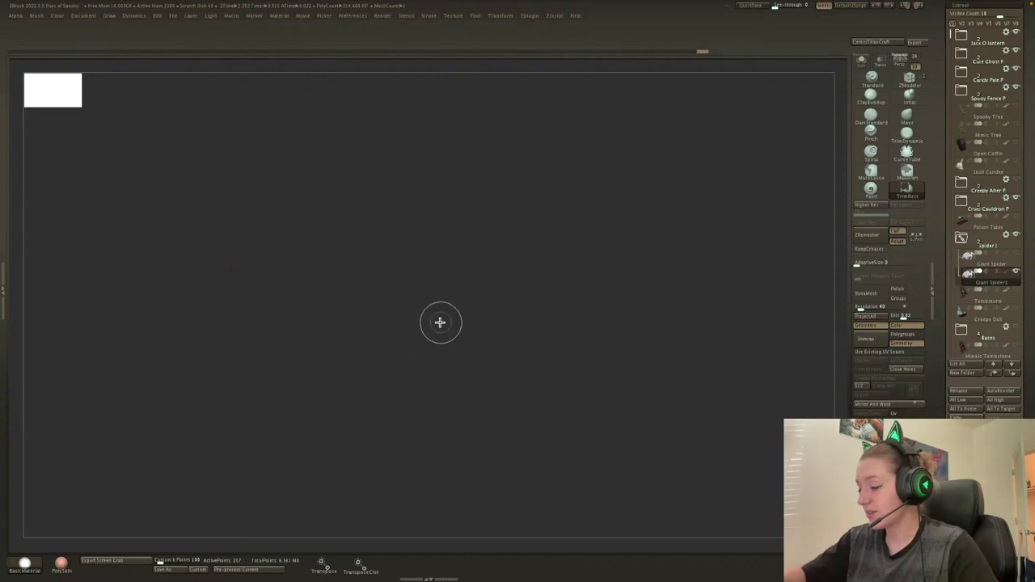
left_click(712, 291, "ctrl+shift")
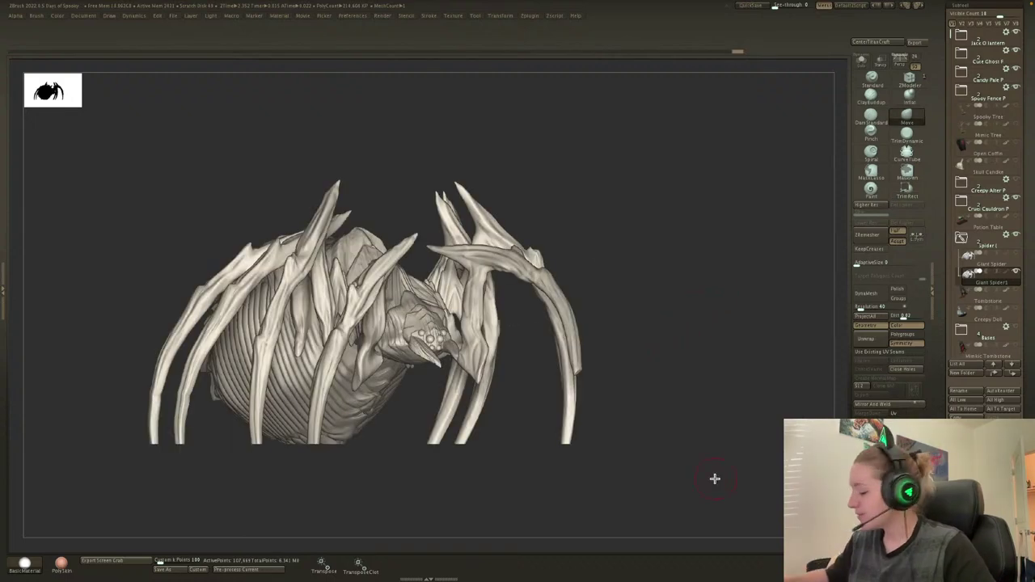
left_click_drag(715, 478, 812, 180)
key("space")
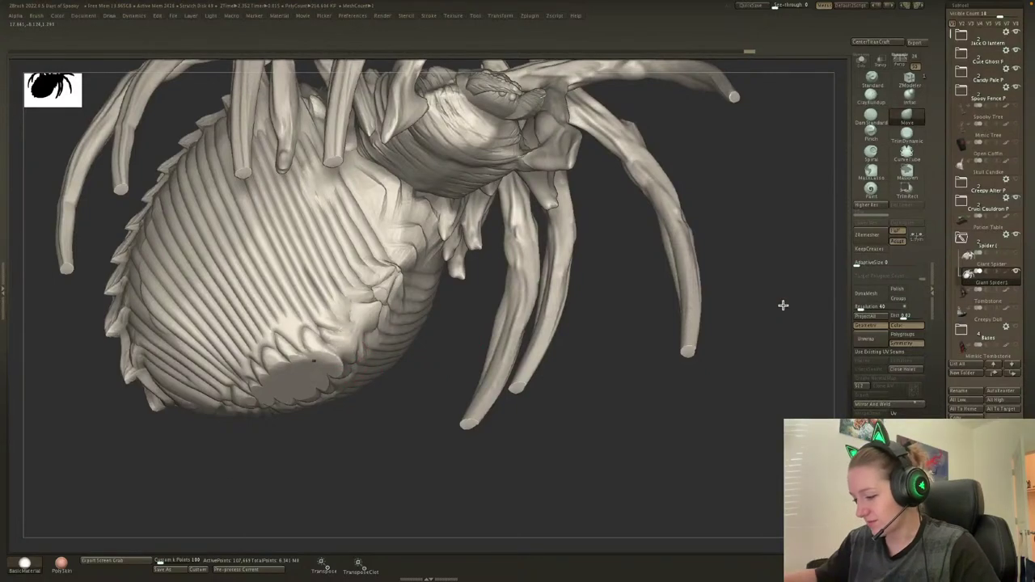
left_click_drag(781, 302, 671, 312)
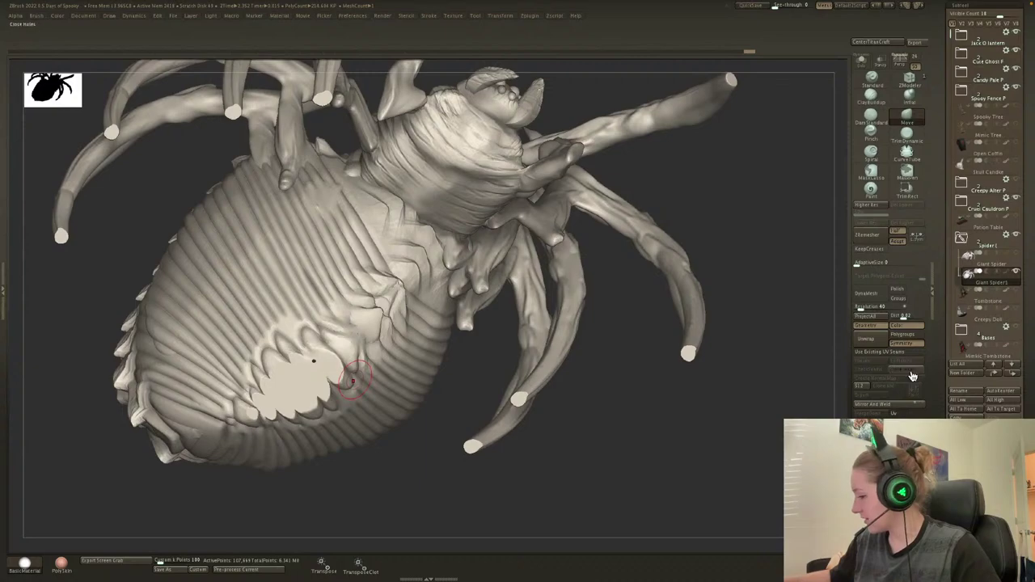
key("shift+f")
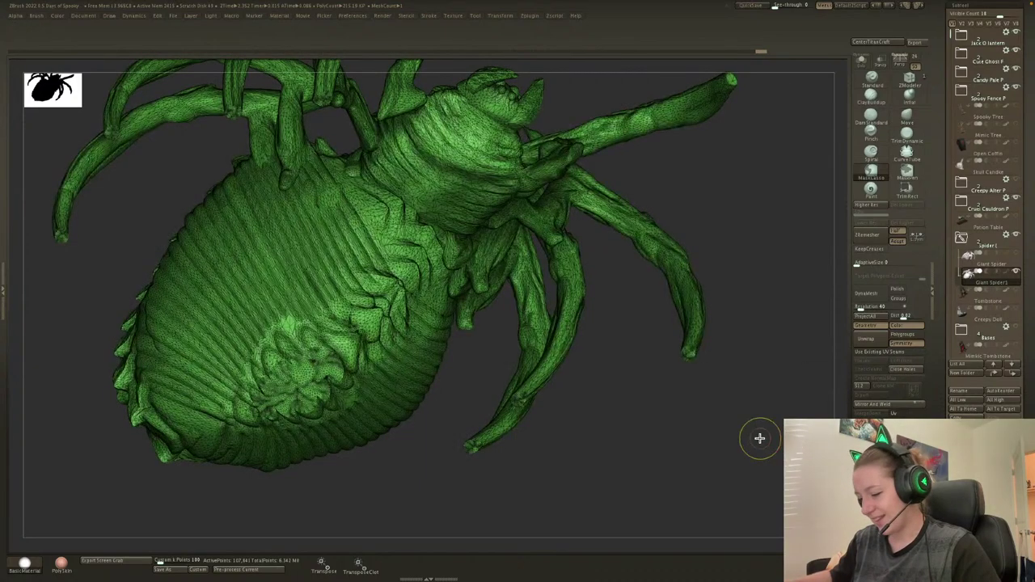
key("shift+f")
Repeat Remesh By Union on the closed spider, accept it, and assign the whole mesh to one polygroup.
left_click_drag(769, 434, 506, 319)
key("w")
left_click(293, 220)
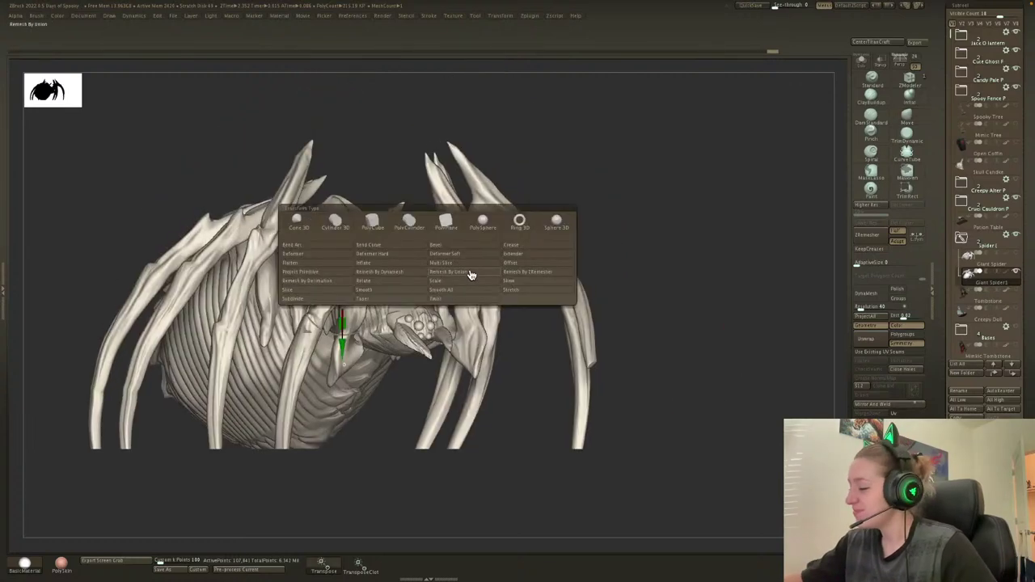
left_click(469, 272)
left_click(293, 220)
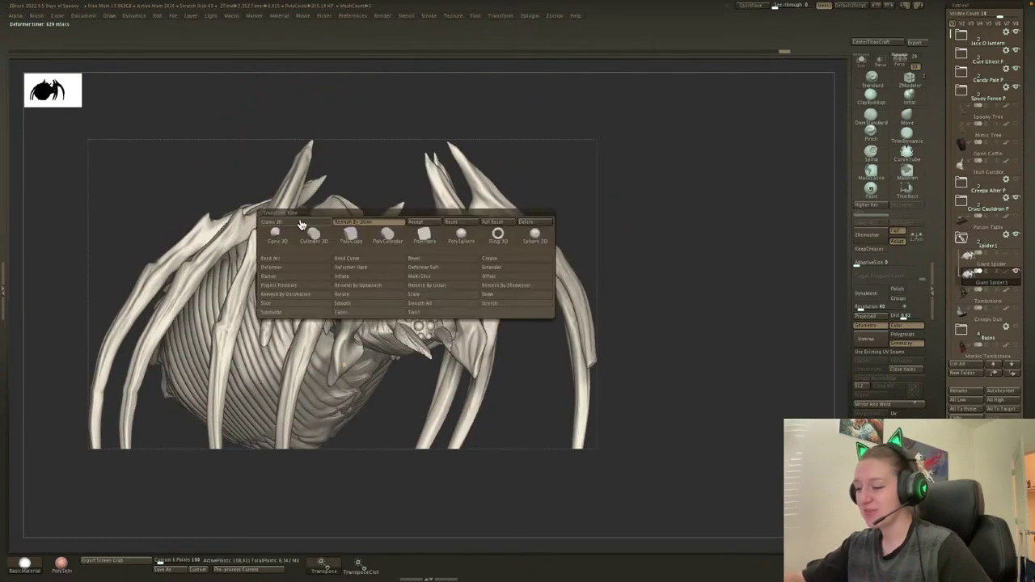
left_click(427, 223)
key("q")
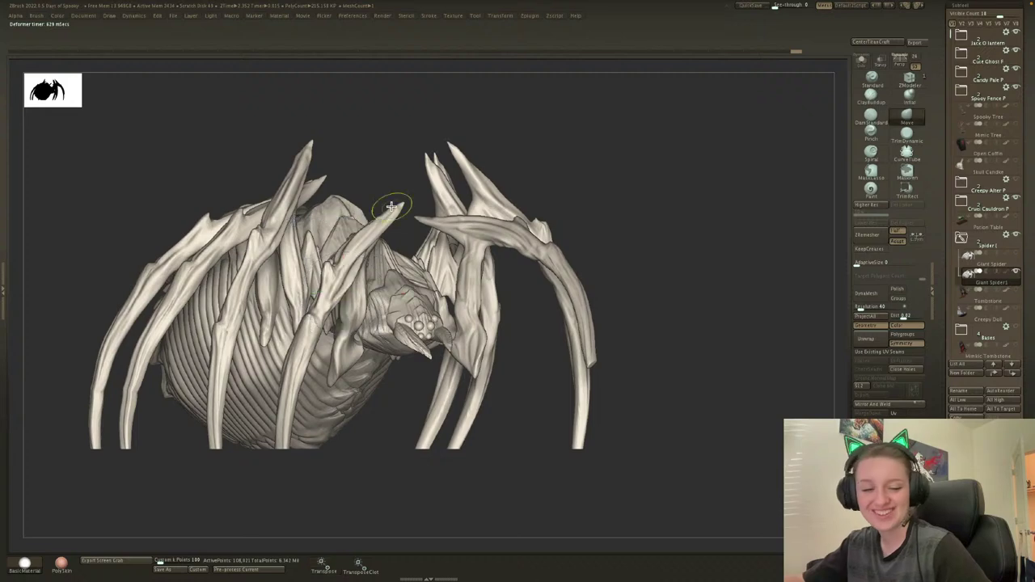
key("ctrl+w")
key("shift+f")
key("shift+f")
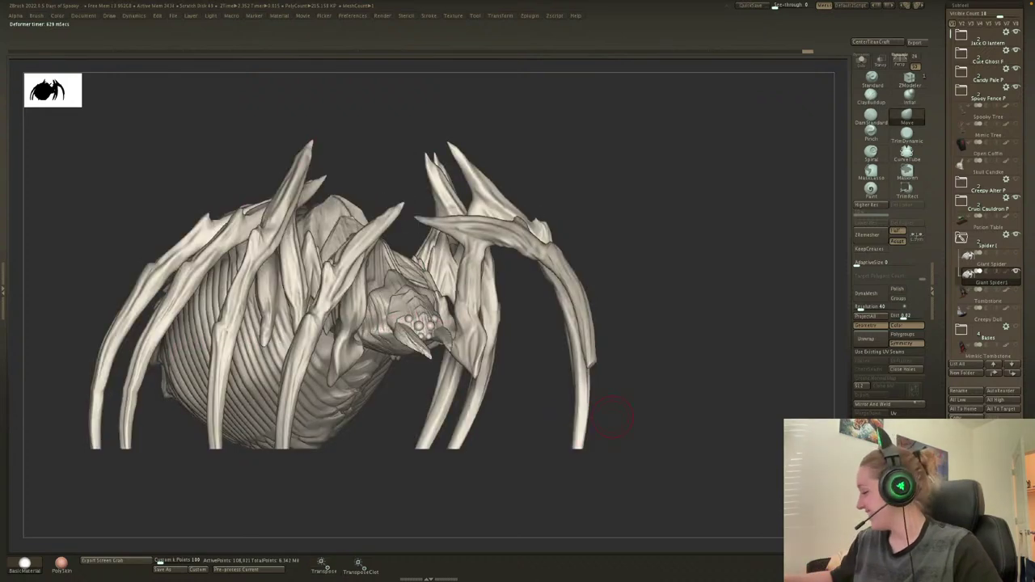
Isolate the spider's main polygroup, delete the hidden fragments, and close the remaining holes.
left_click(455, 398, "ctrl+shift")
left_click(450, 393, "ctrl+shift")
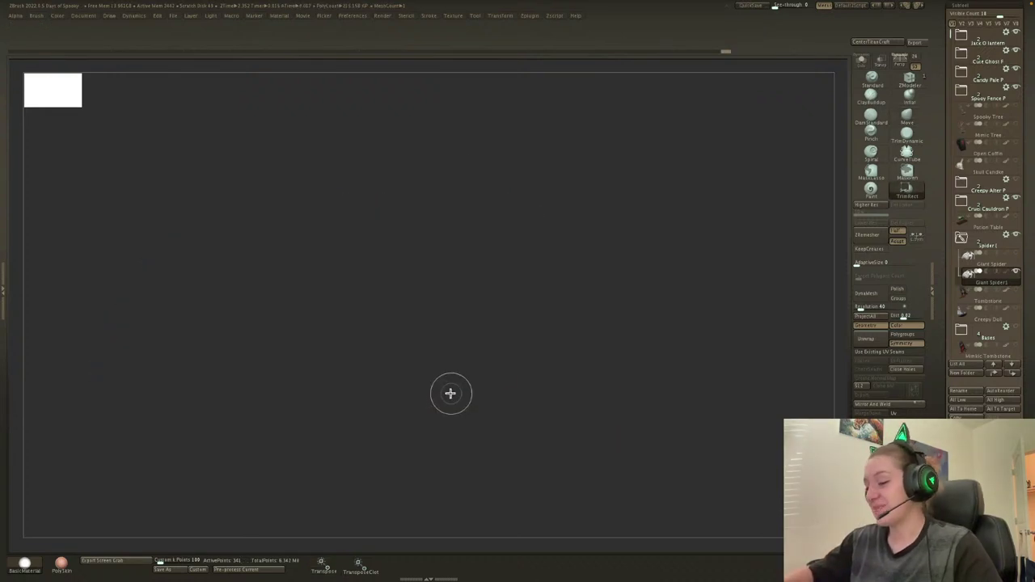
left_click(745, 307, "ctrl+shift")
mouse_move(638, 323)
left_mouse_down()
mouse_move(663, 296)
mouse_move(631, 277)
left_mouse_up()
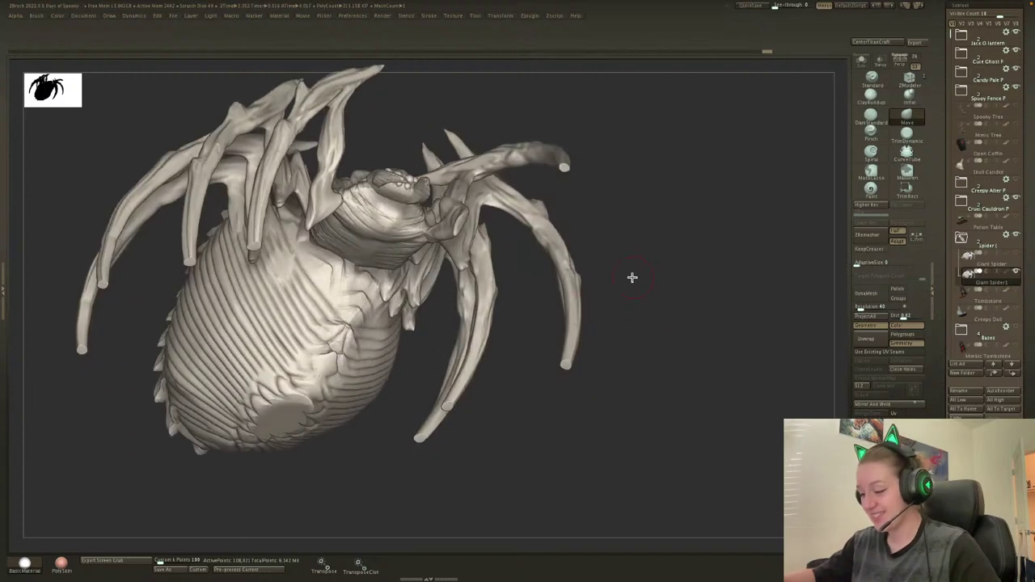
left_click(571, 342, "ctrl+shift")
key("ctrl+d")
left_click(731, 441, "ctrl+shift")
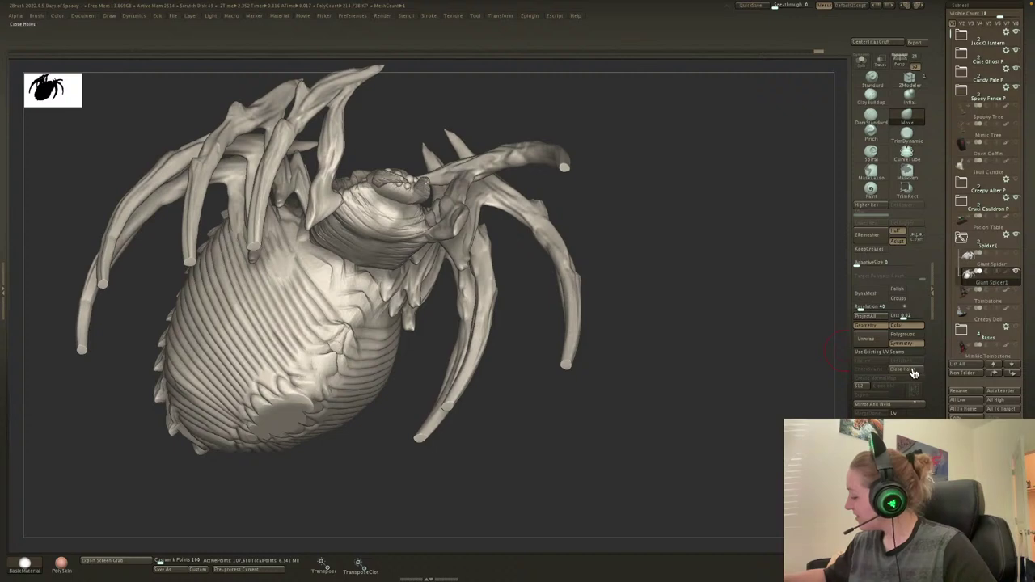
Apply Remesh By Union to the cleaned spider, accept it, and regroup the full mesh as a single polygroup.
left_click_drag(746, 459, 728, 477)
key("w")
left_click(287, 135)
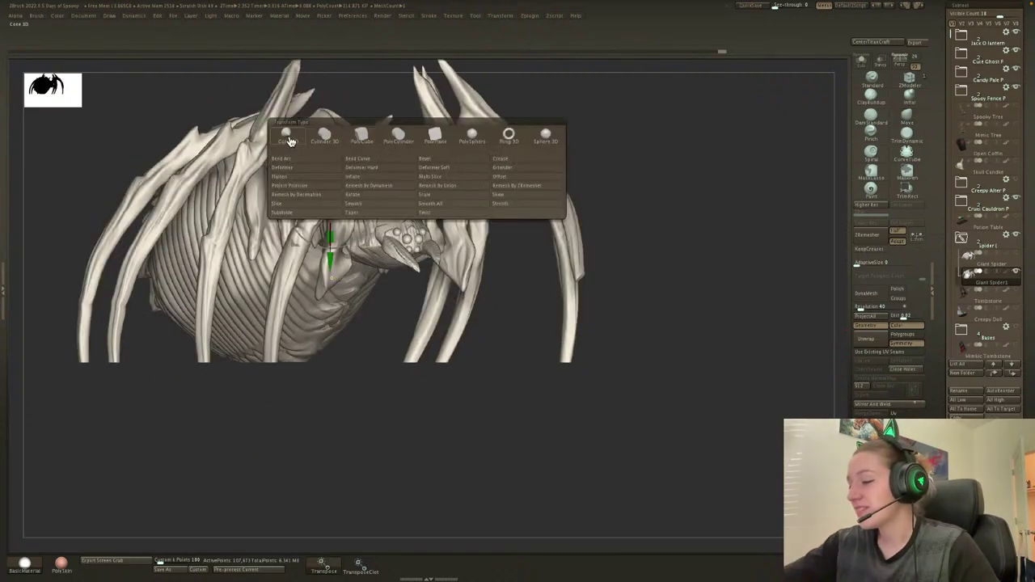
left_click(465, 187)
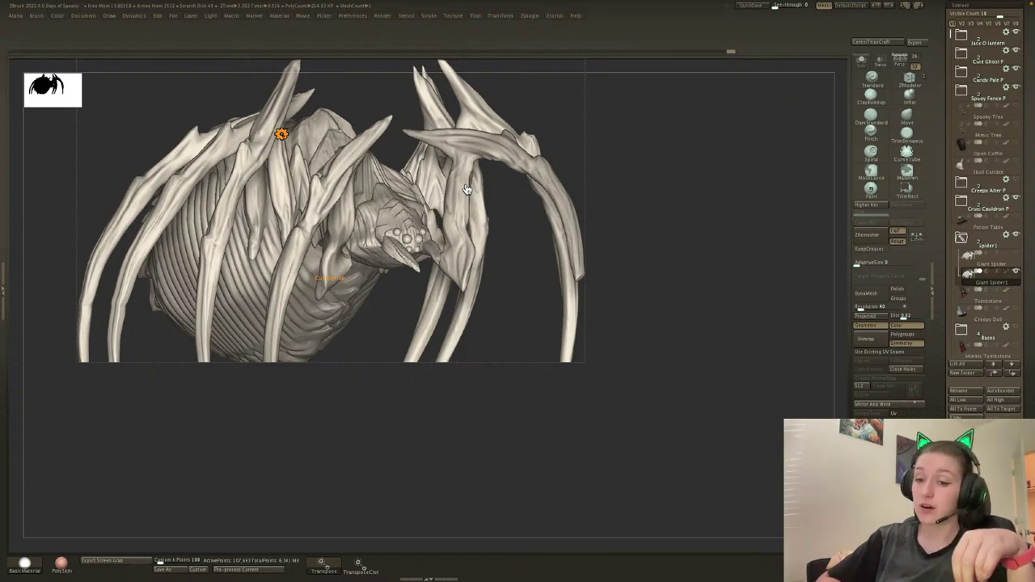
left_click(282, 134)
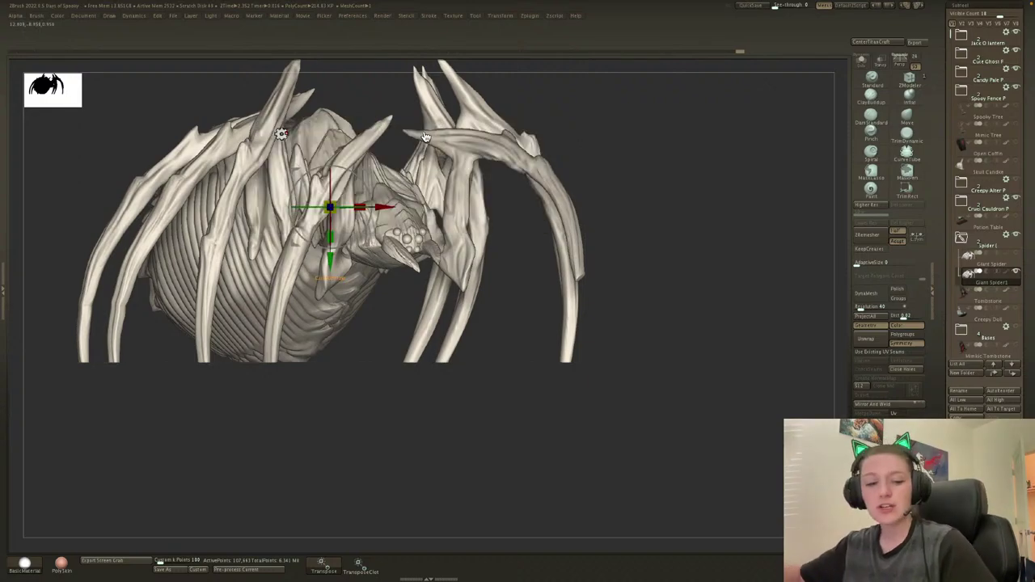
key("q")
key("shift+f")
key("shift+f")
key("ctrl+w")
key("shift+f")
key("shift+f")
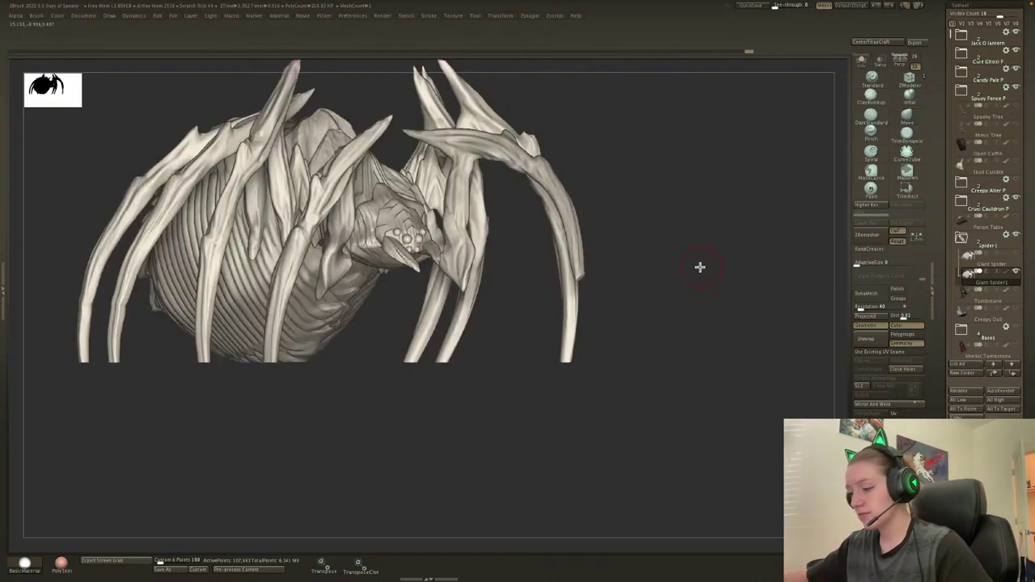
Trim the spider's leg tips and abdomen flat along the base with TrimRect and verify the polygroups.
mouse_move(700, 266)
left_mouse_down()
mouse_move(704, 257)
mouse_move(695, 270)
mouse_move(711, 264)
mouse_move(713, 274)
mouse_move(706, 256)
mouse_move(731, 273)
mouse_move(720, 300)
mouse_move(698, 266)
left_mouse_up()
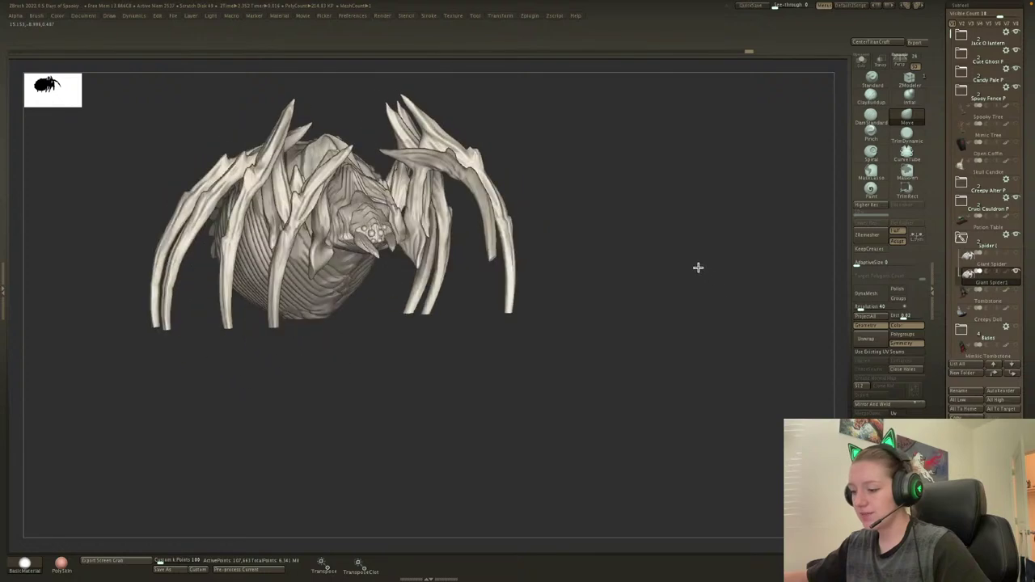
left_click_drag(173, 441, 699, 377, "ctrl+shift")
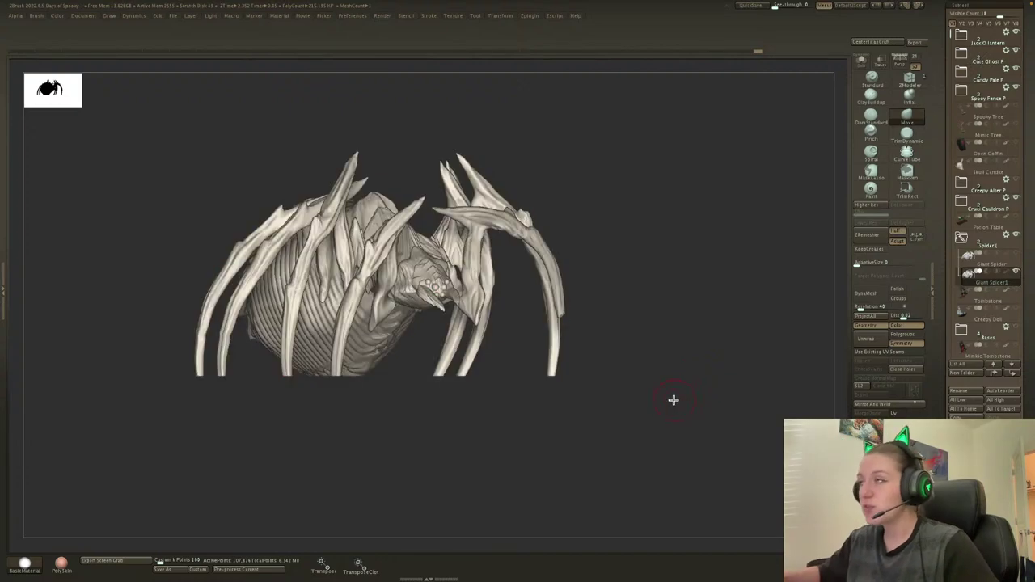
key("shift+f")
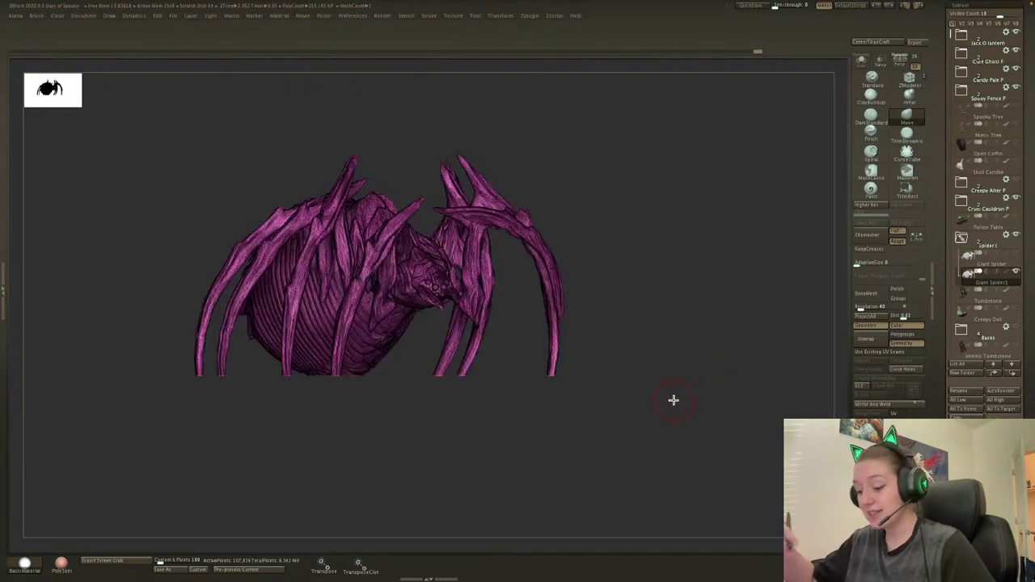
key("shift+f")
left_click_drag(701, 291, 700, 334, "alt")
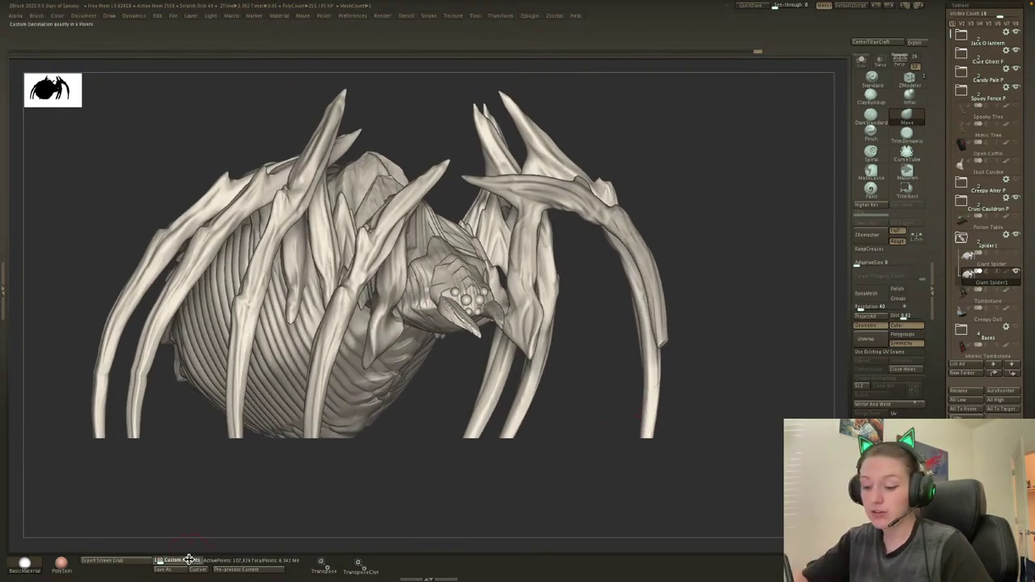
Decimate the trimmed spider to about 60K points, apply Remesh By Union to it, and accept the result.
left_click(247, 569)
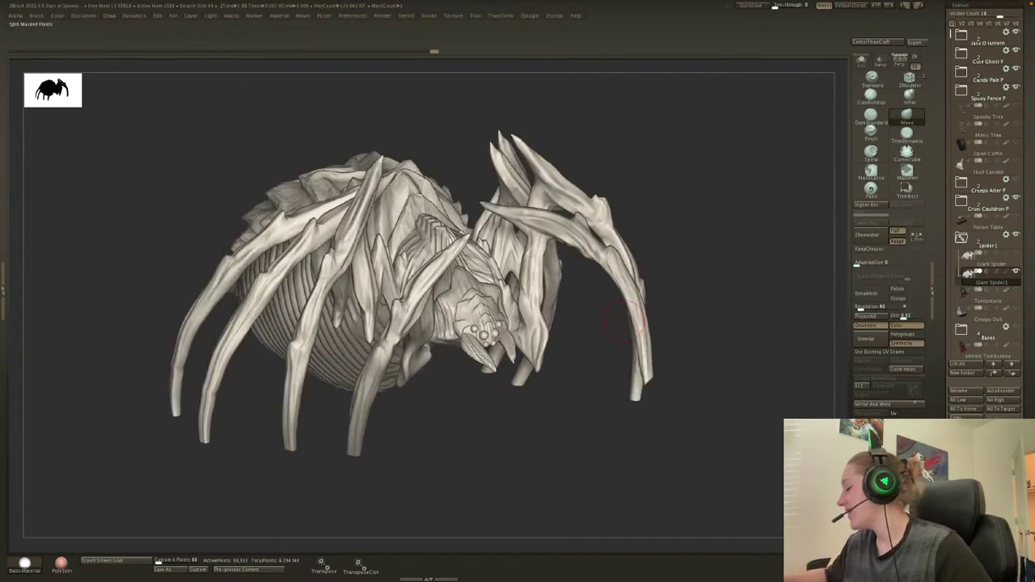
key("w")
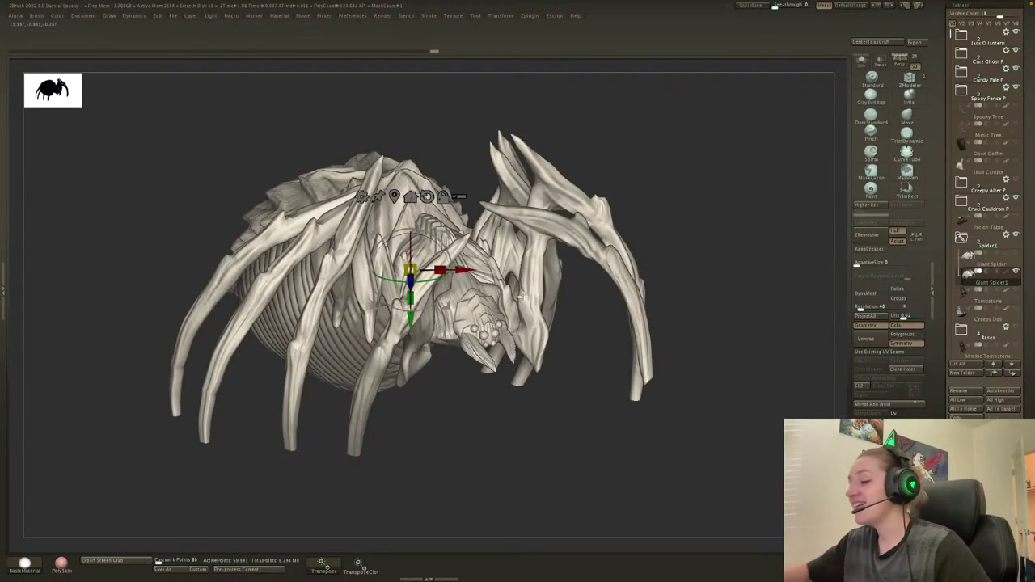
left_click(366, 197)
left_click(491, 248)
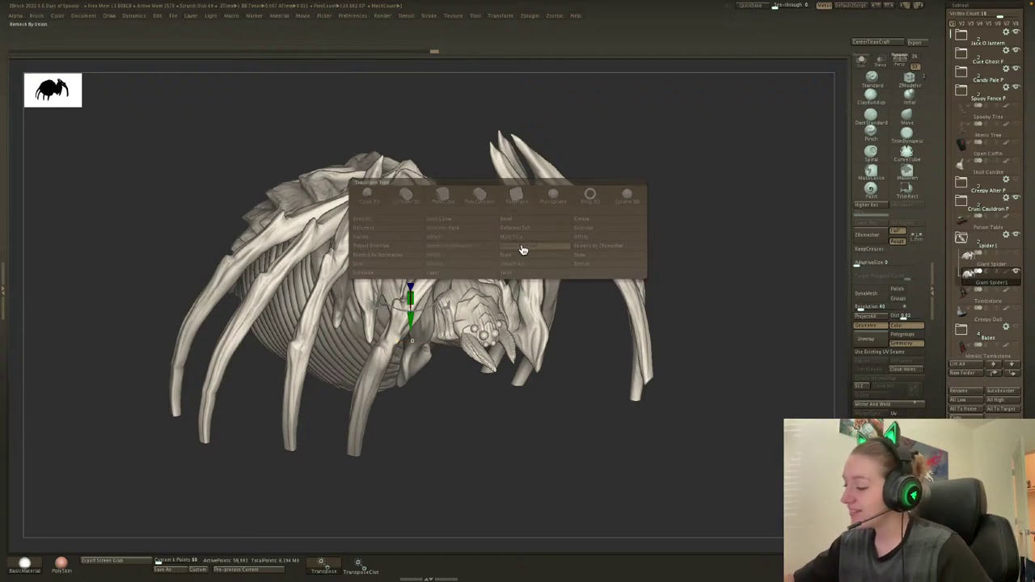
left_click(368, 192)
left_click(504, 194)
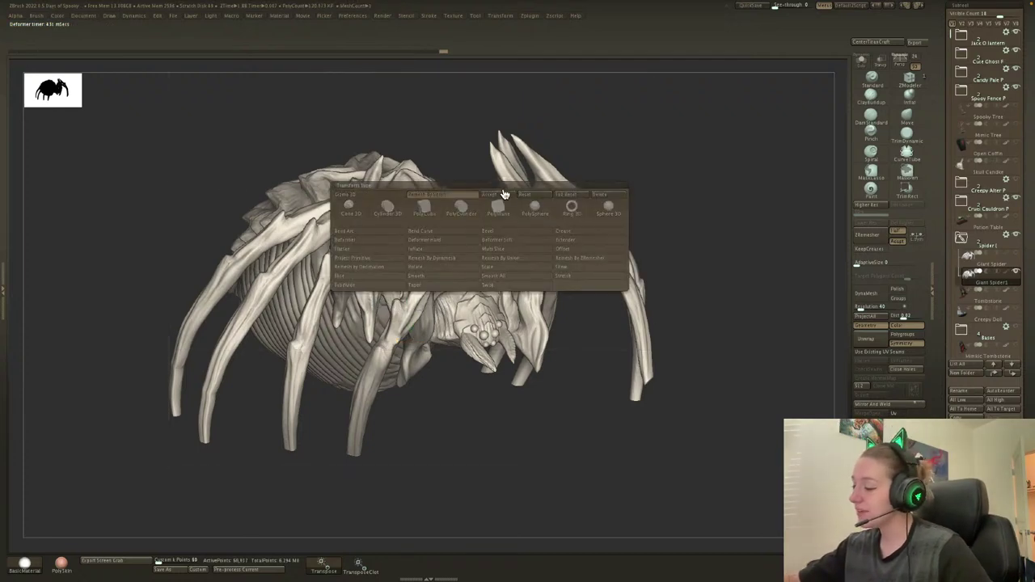
key("q")
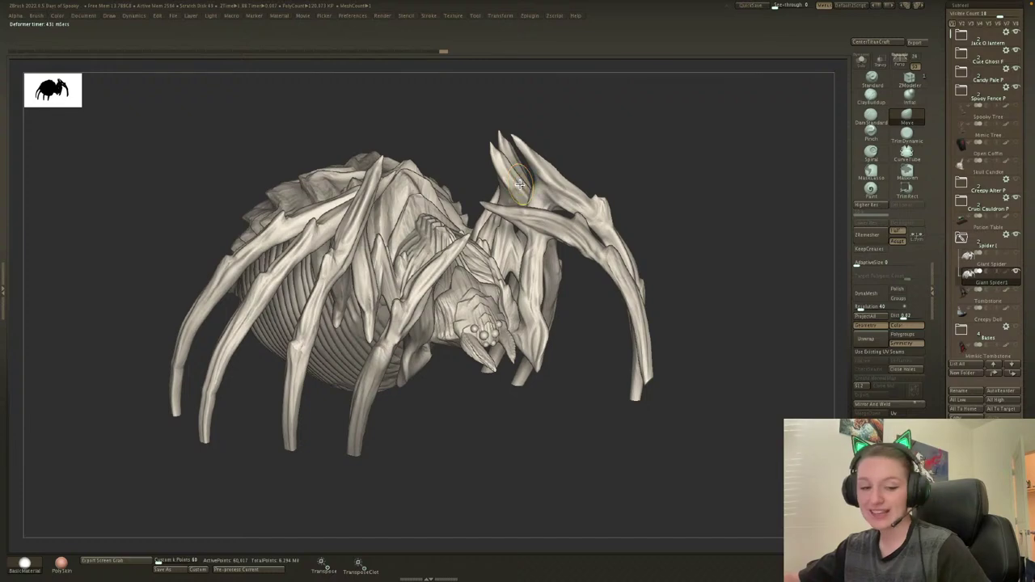
Assign the whole remeshed spider to a single polygroup and check the grouping in polyframe display.
key("shift+f")
key("shift+f")
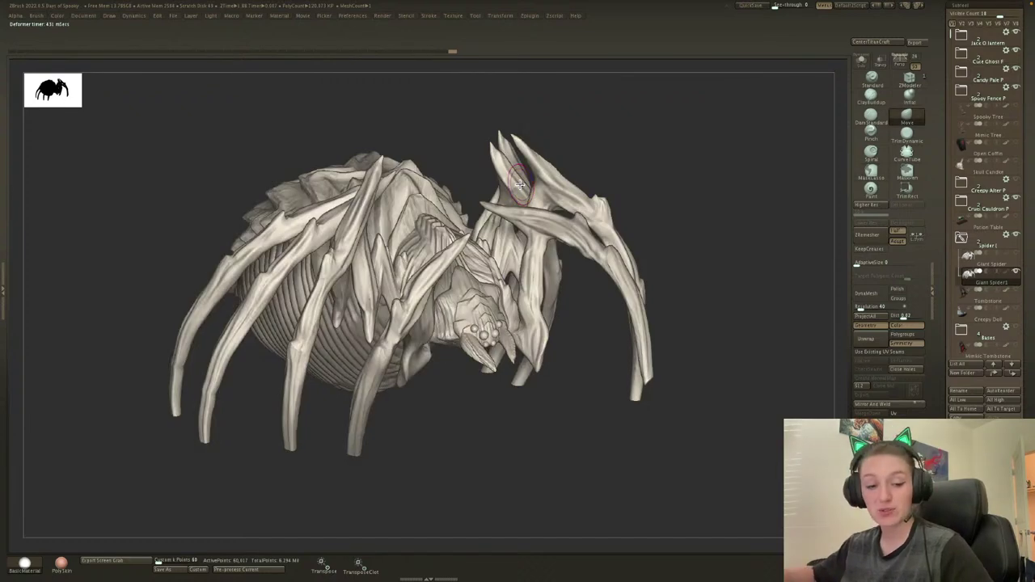
key("ctrl+w")
key("shift+f")
key("shift+f")
mouse_move(749, 358)
left_mouse_down()
mouse_move(739, 358)
mouse_move(744, 375)
left_mouse_up()
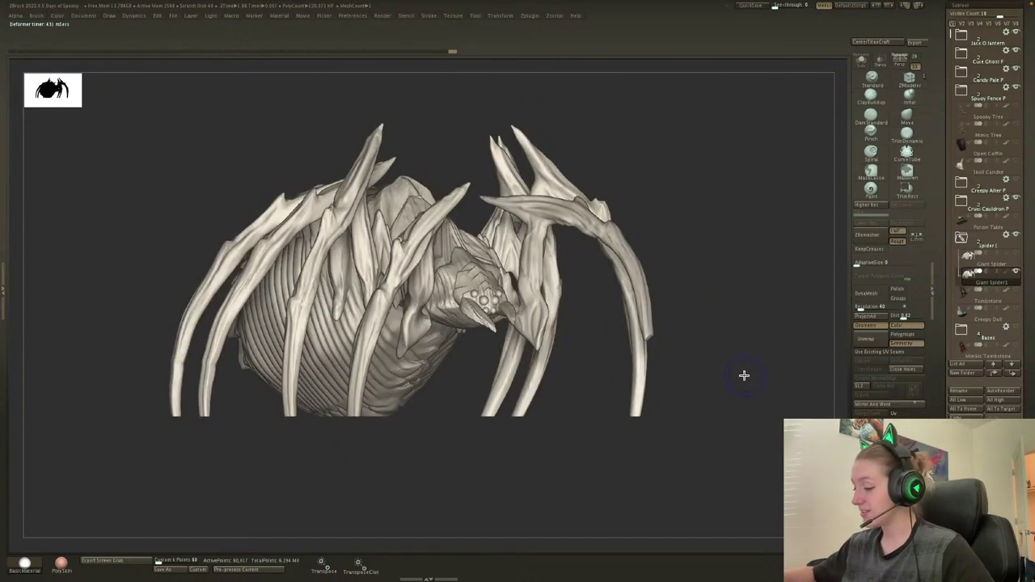
Reselect the Move brush, recheck the spider's polyframe, and turn on the perspective view.
key("b")
key("m")
key("v")
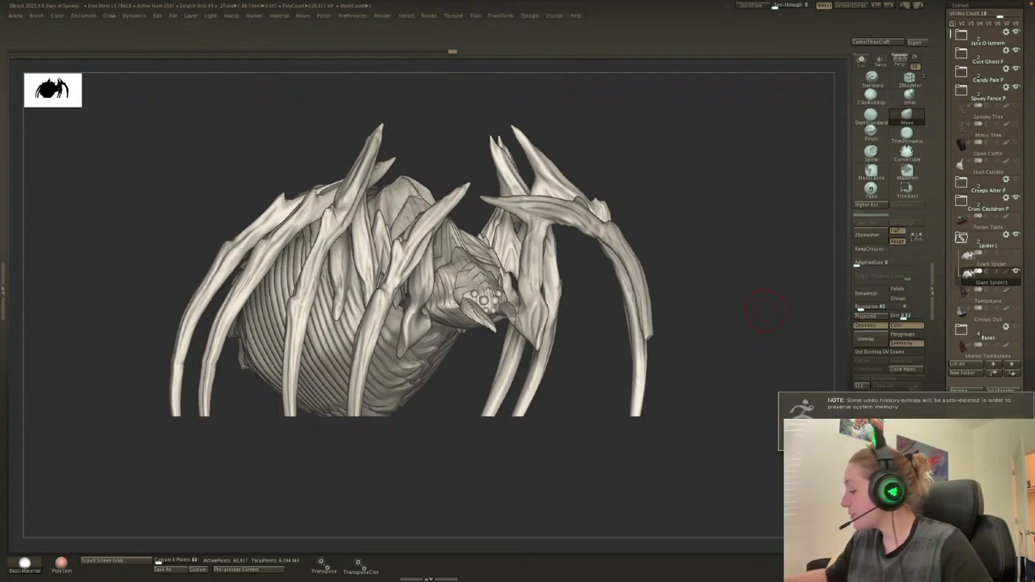
key("shift+f")
key("shift+f")
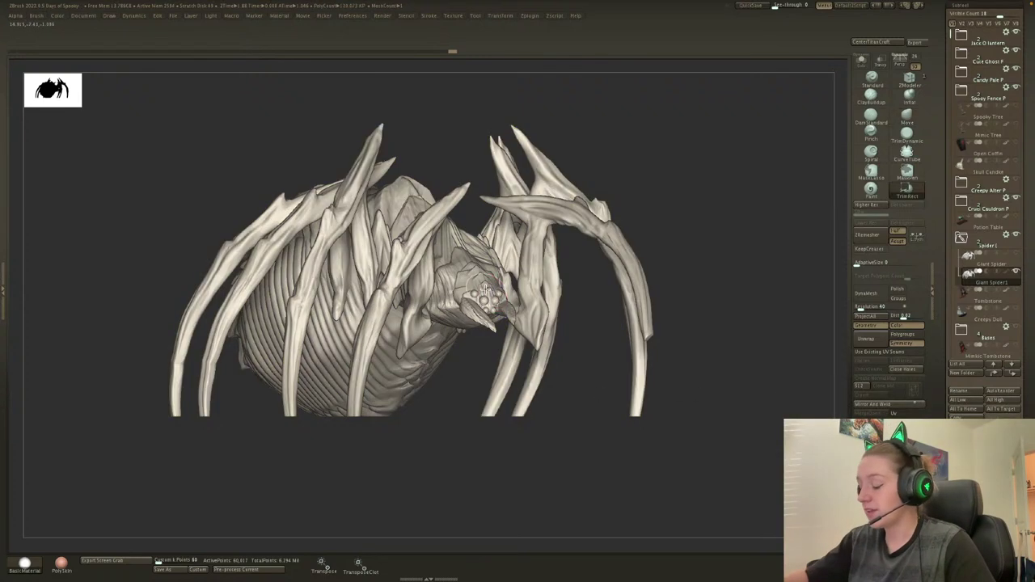
key("b")
key("m")
key("v")
left_click(900, 62)
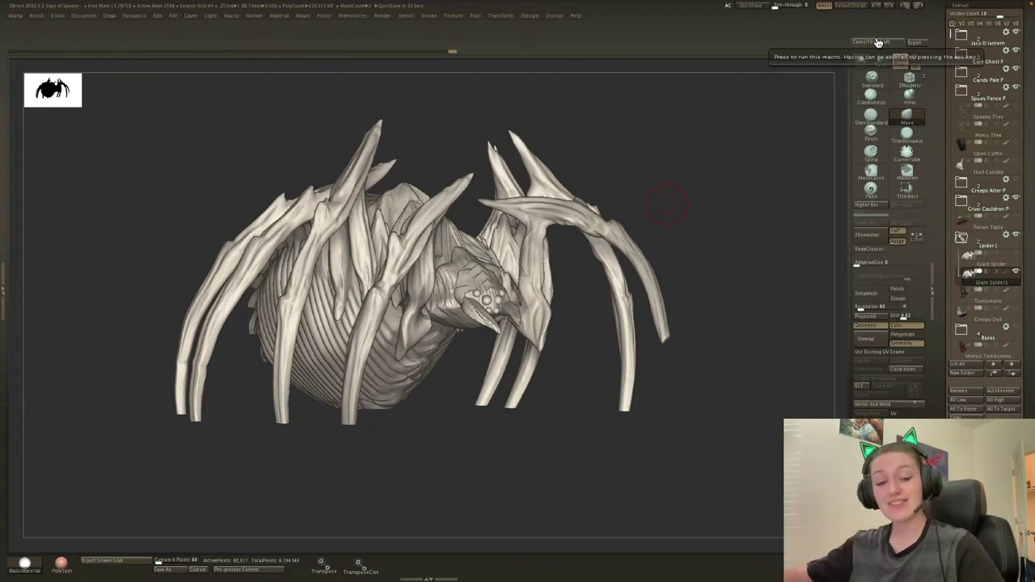
Check the finished spider's polygroups once more and export the mesh to Downloads as Spider.obj.
key("shift+f")
key("shift+f")
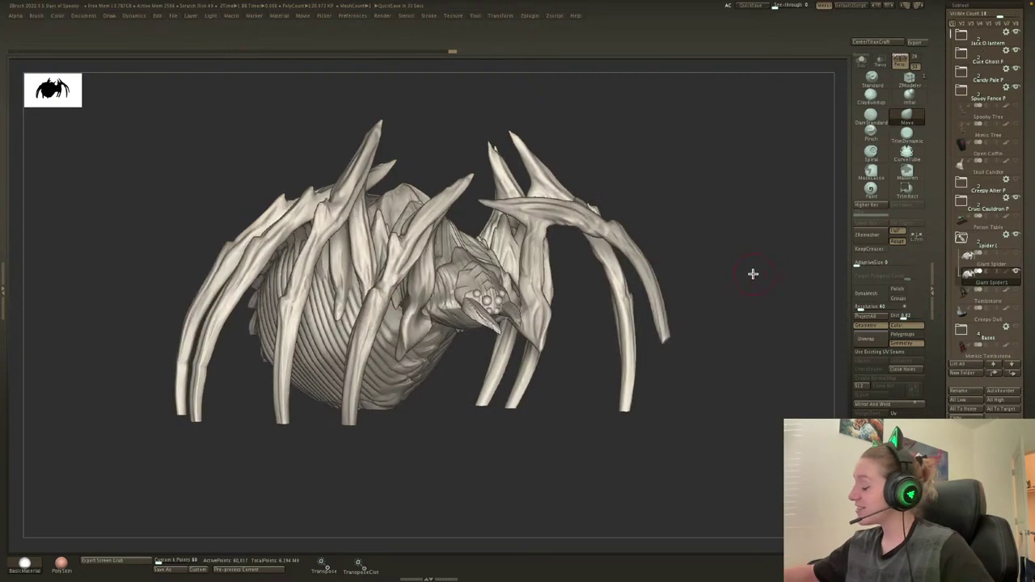
key("ctrl+shift")
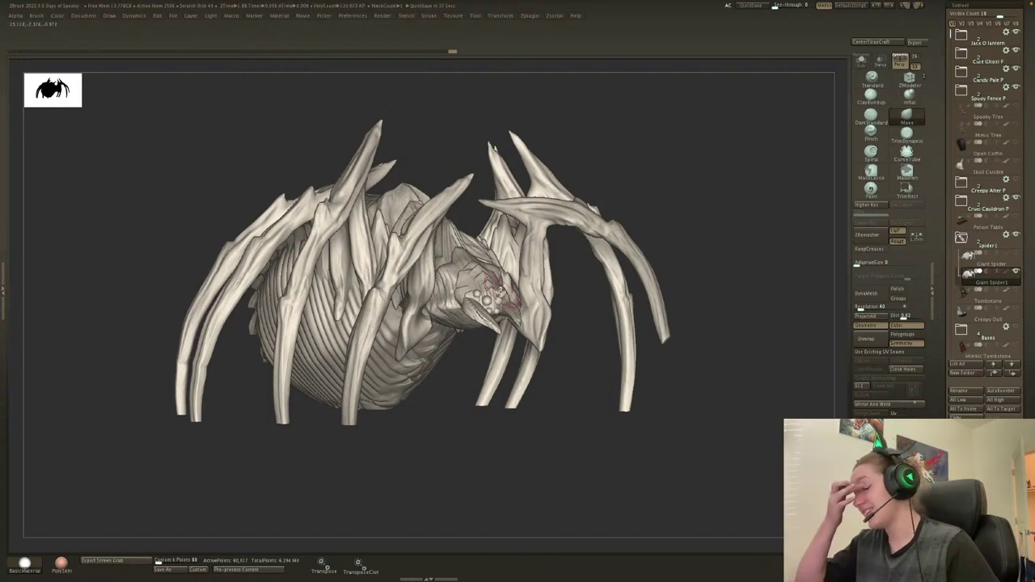
key("shift+f")
key("shift+f")
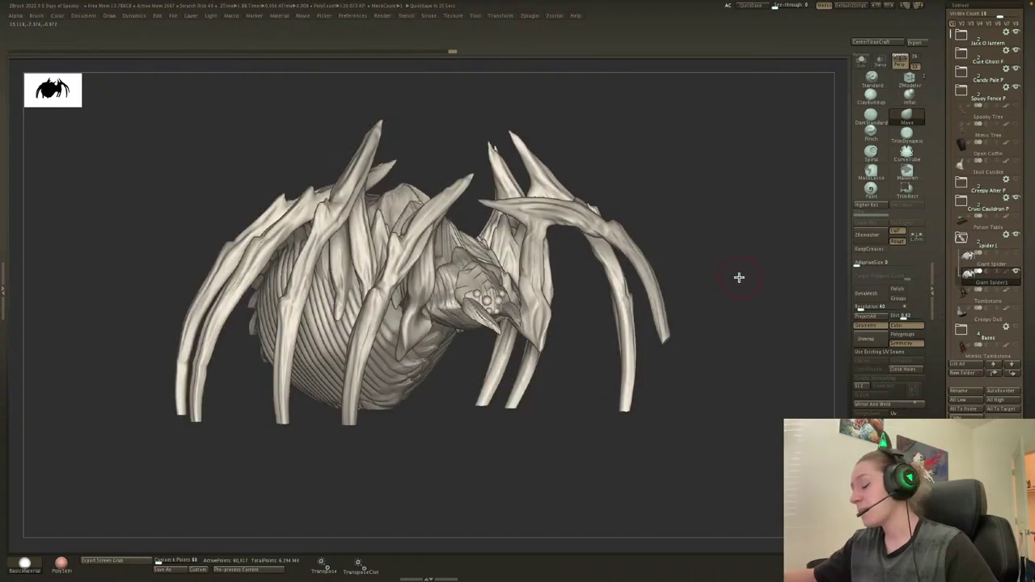
left_click_drag(738, 277, 702, 297, "alt")
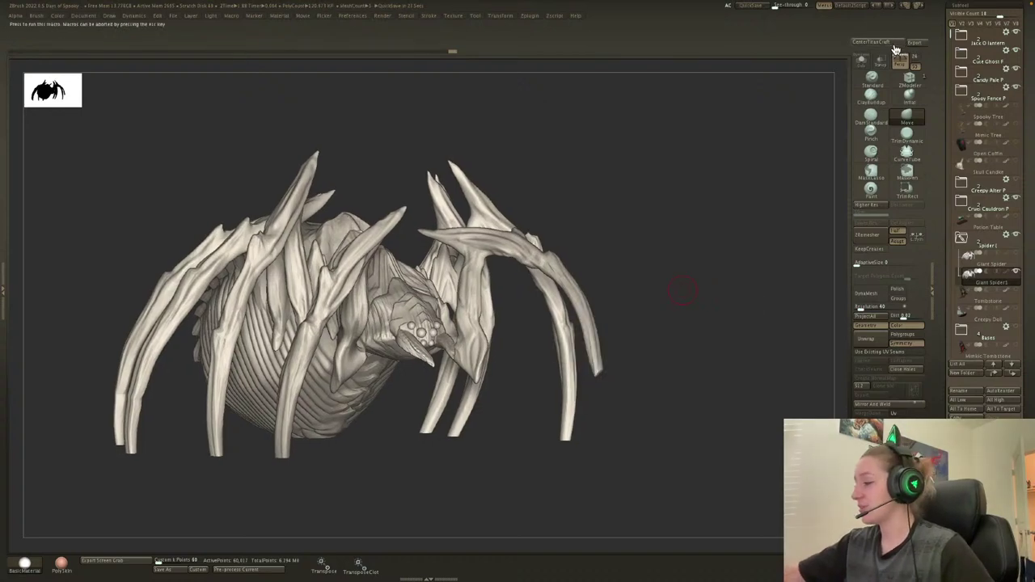
left_click(919, 49)
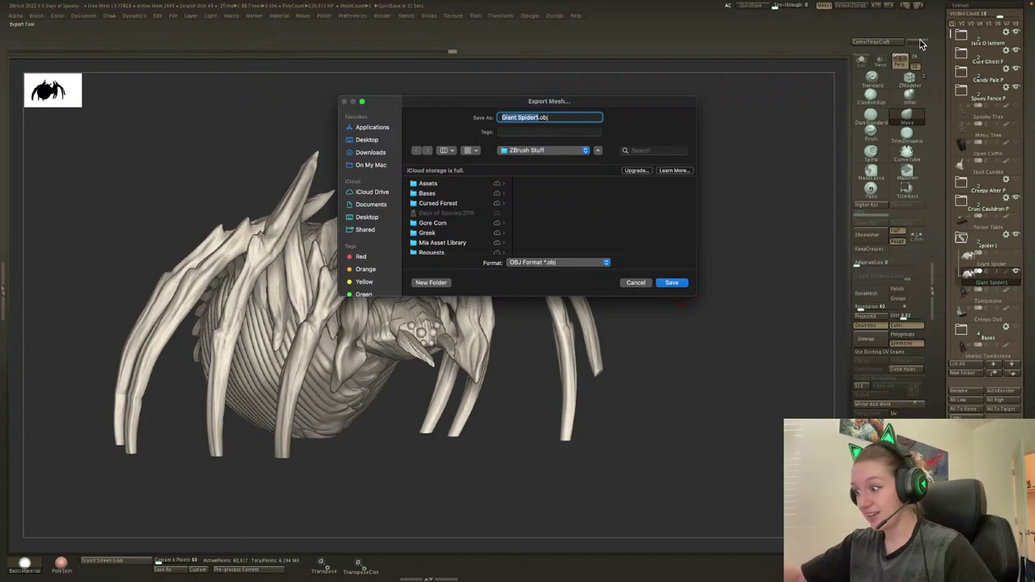
left_click(372, 152)
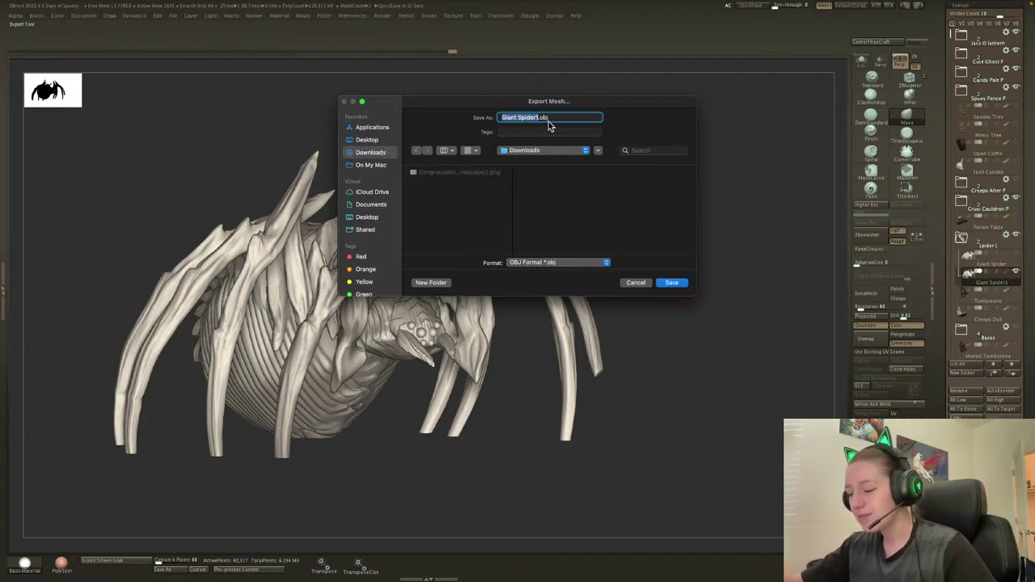
type("Spider")
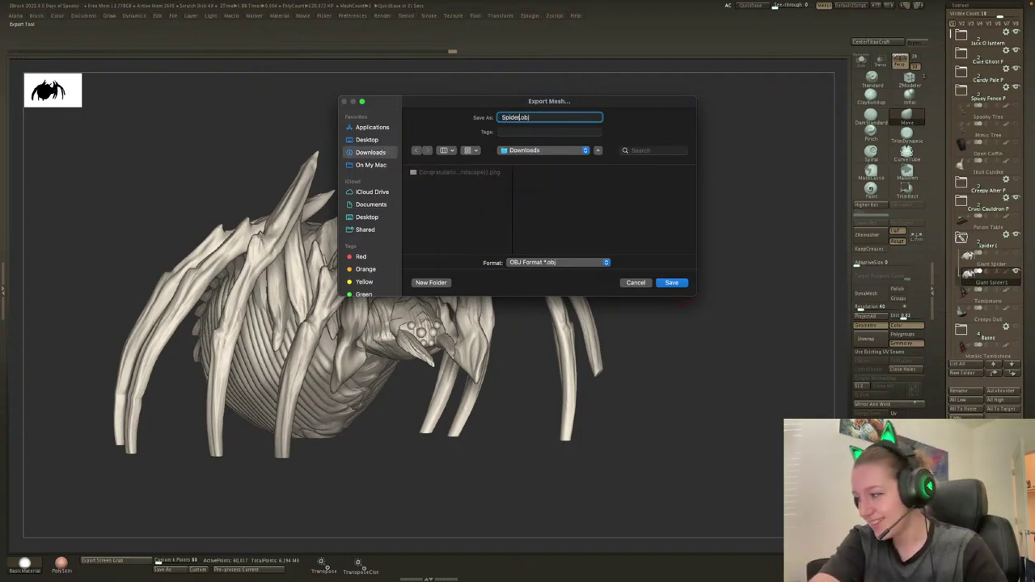
key("Return")
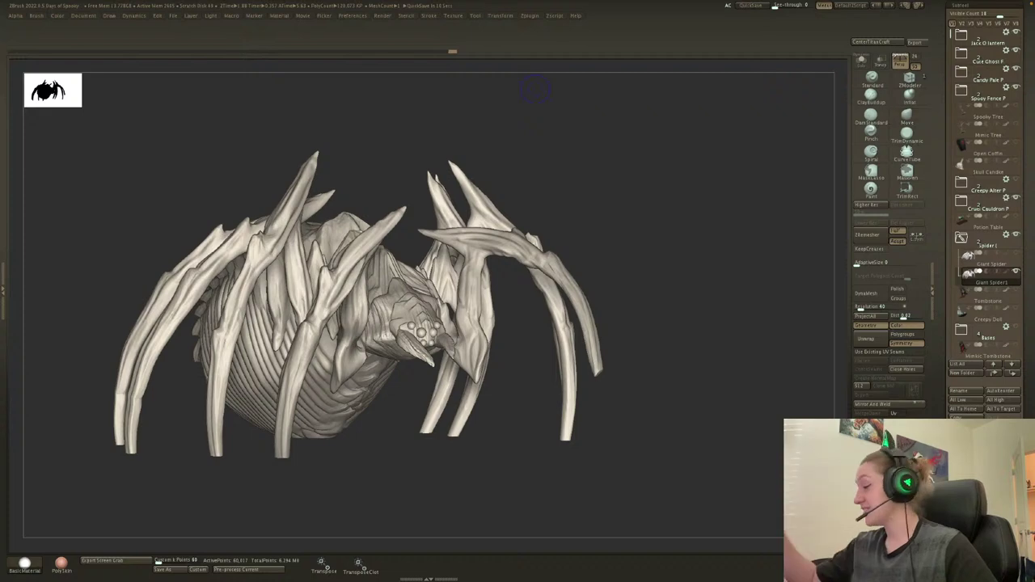
Collapse the spider folder in the subtool list and select the Tombstone subtool.
left_click(978, 241)
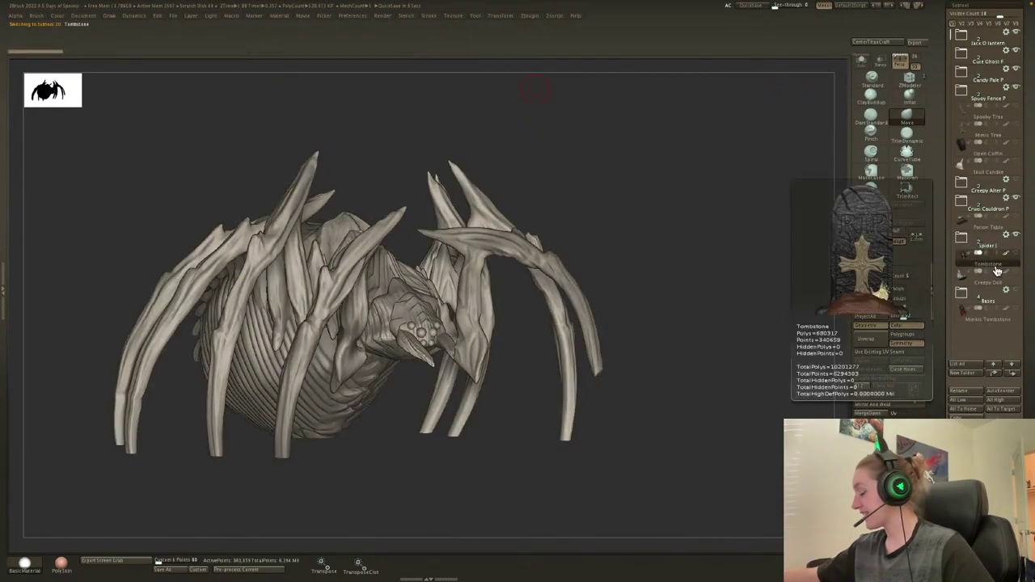
left_click(995, 266)
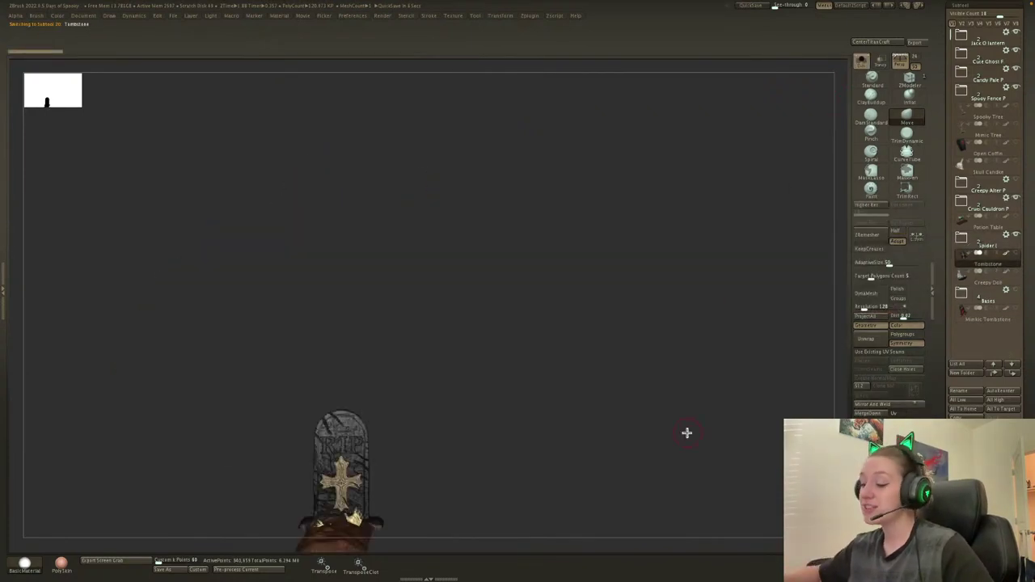
left_click_drag(606, 300, 699, 208, "alt")
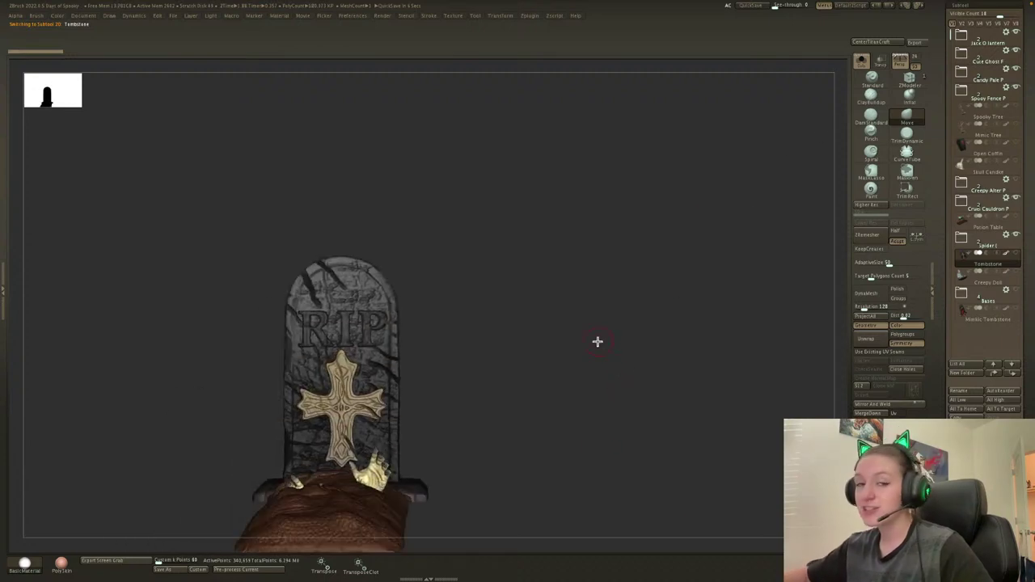
left_click_drag(598, 342, 623, 343, "alt")
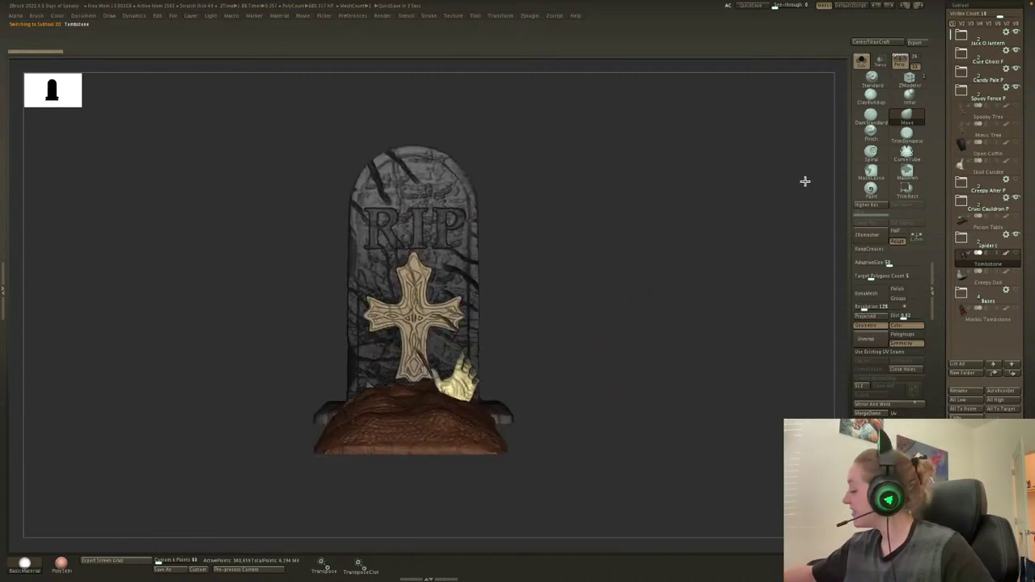
Place the tombstone in a new folder named Tombstone and duplicate it, with polypaint switched off on the copy.
left_click(971, 375)
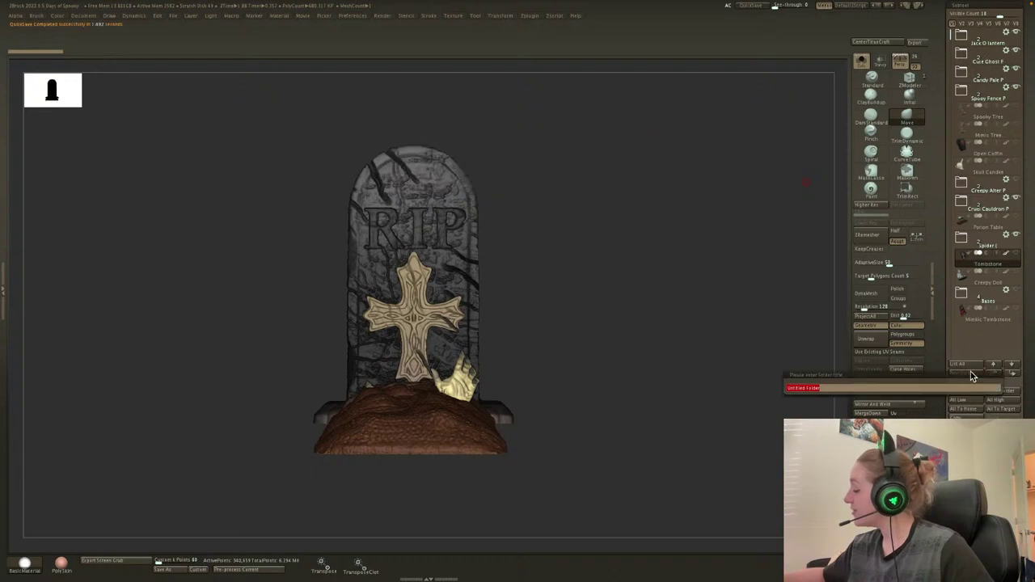
type("Tombstone")
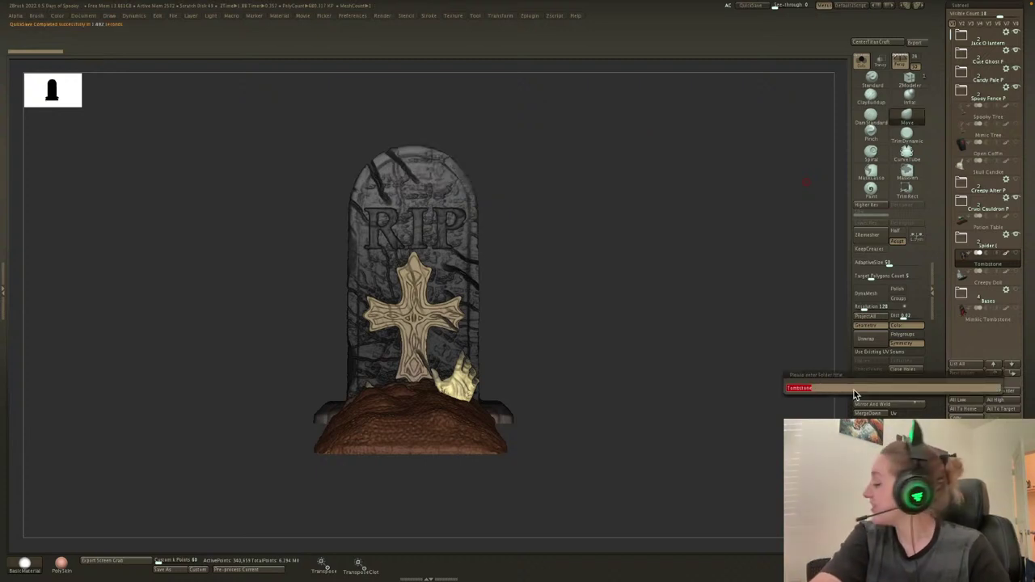
key("Return")
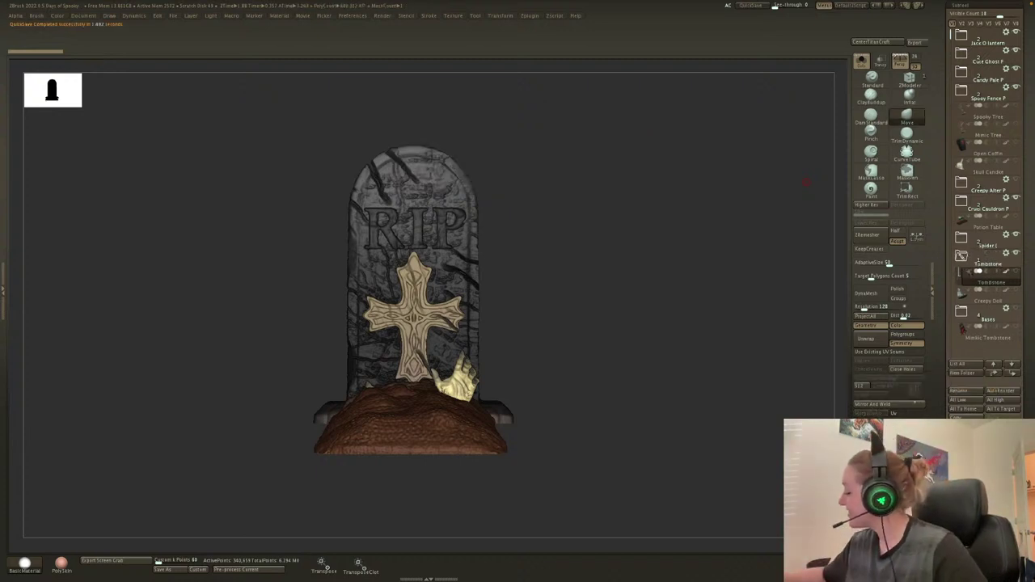
key("ctrl+shift+d")
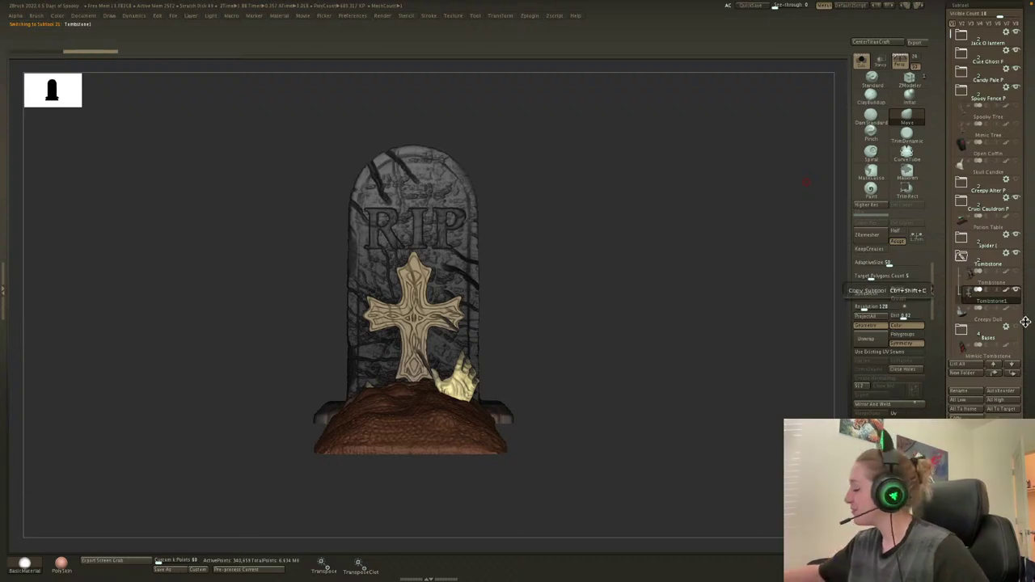
left_click(1007, 290)
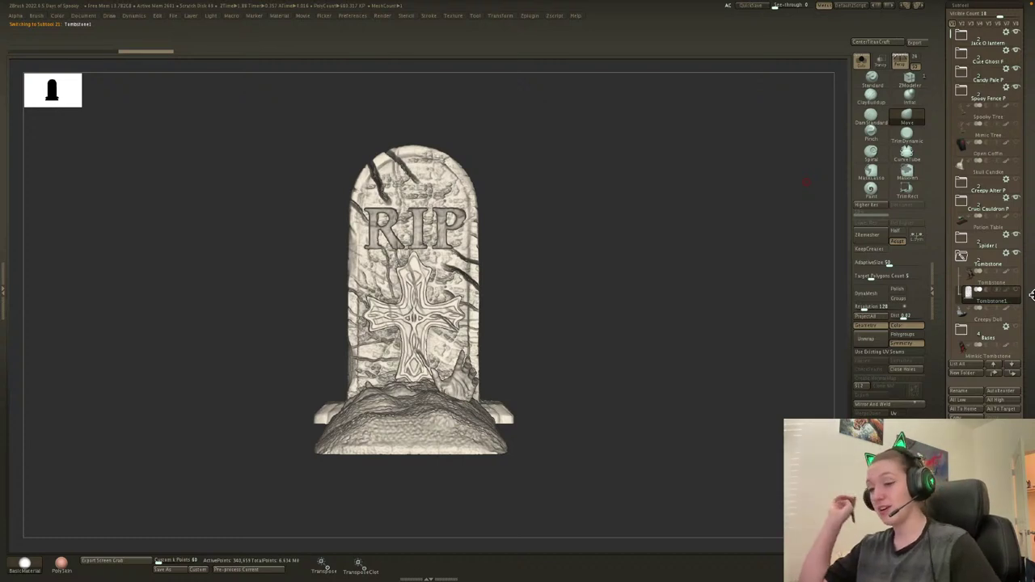
Check the tombstone copy's polygroups in polyframe display and turn off the perspective view.
key("shift+f")
key("shift+f")
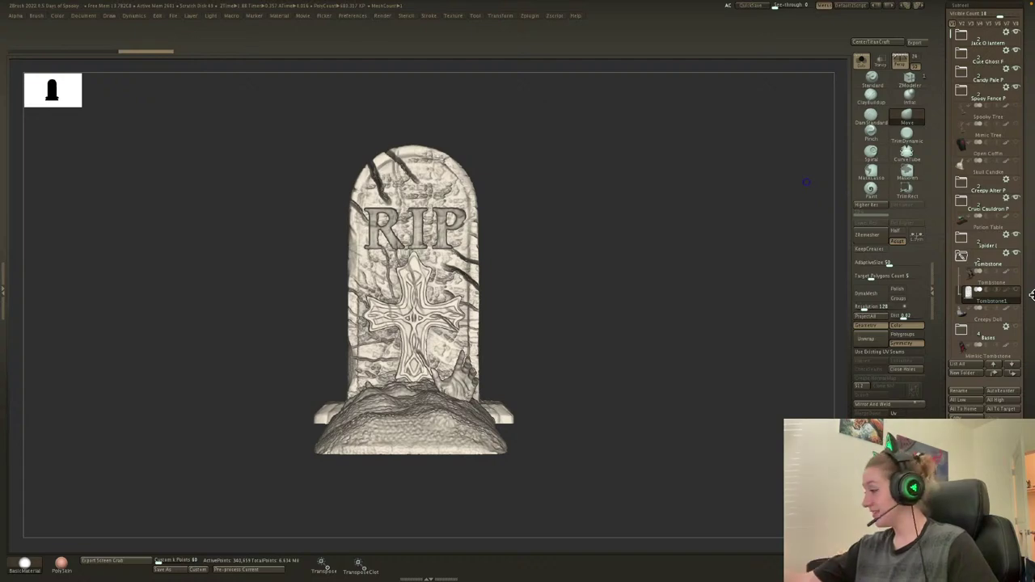
left_click(904, 68)
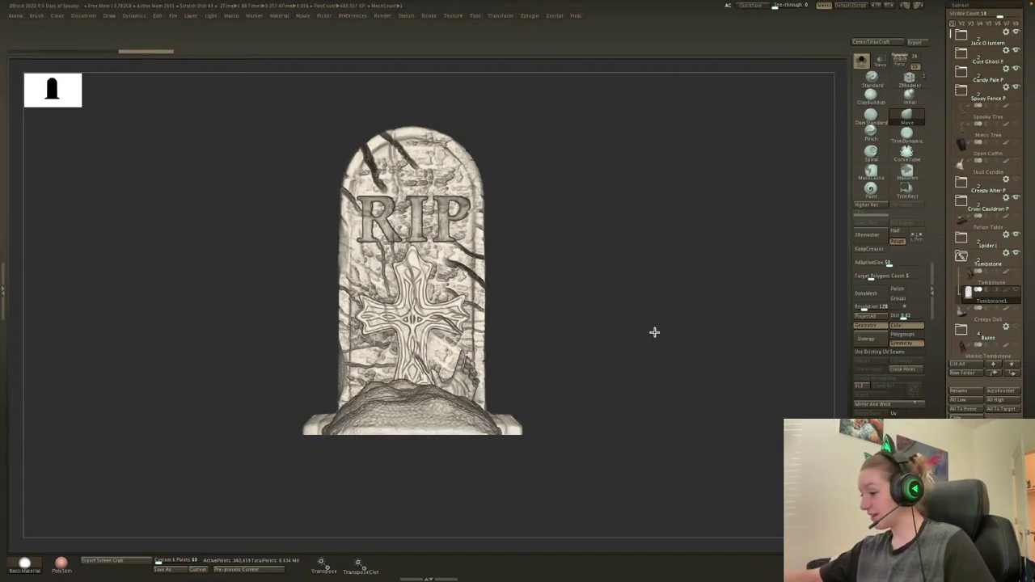
left_click_drag(654, 331, 672, 340)
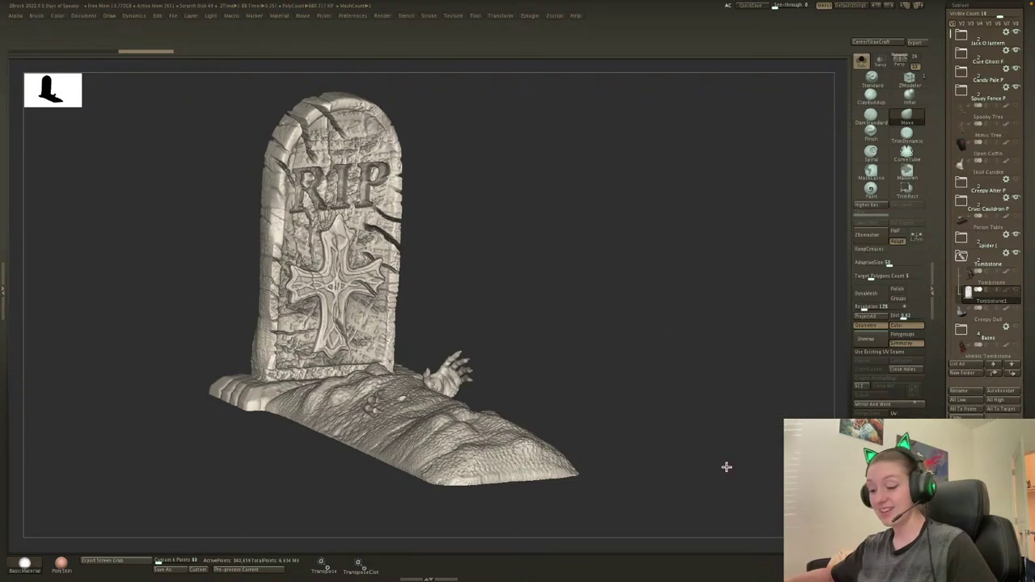
Decimate the tombstone copy to about 60K points, apply Remesh By Union, and accept the result.
left_click(201, 573)
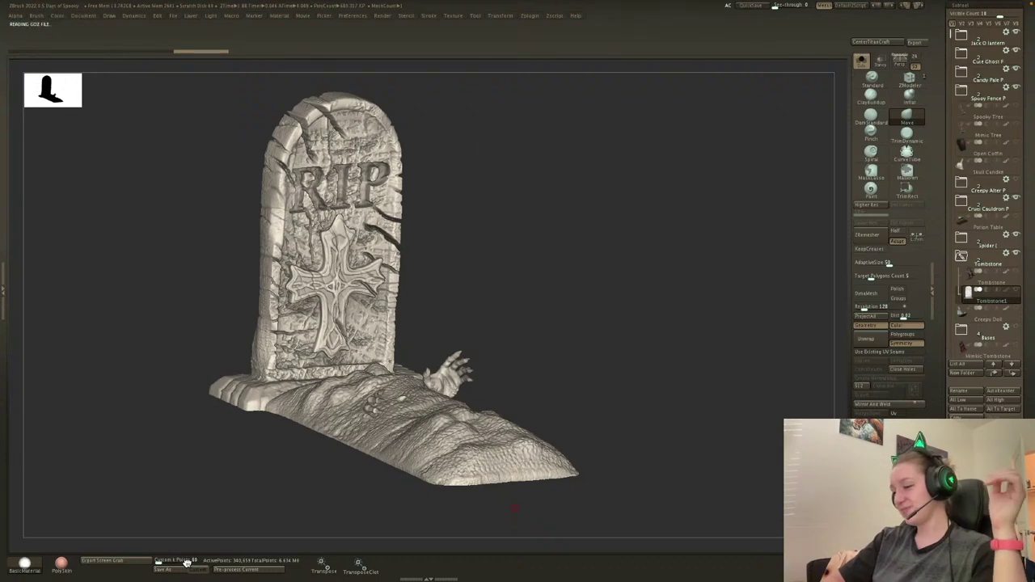
key("w")
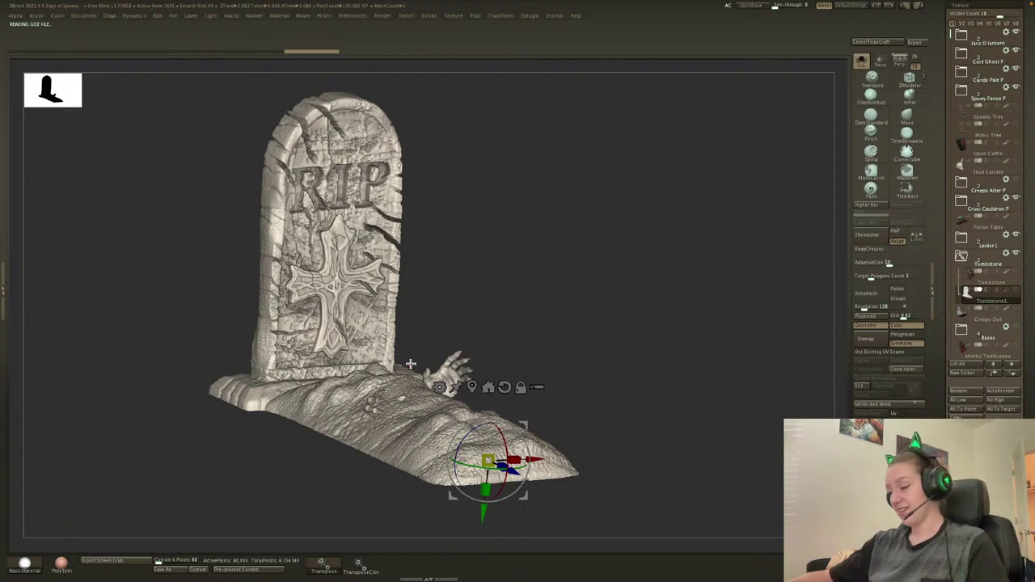
left_click(439, 387)
left_click(588, 447)
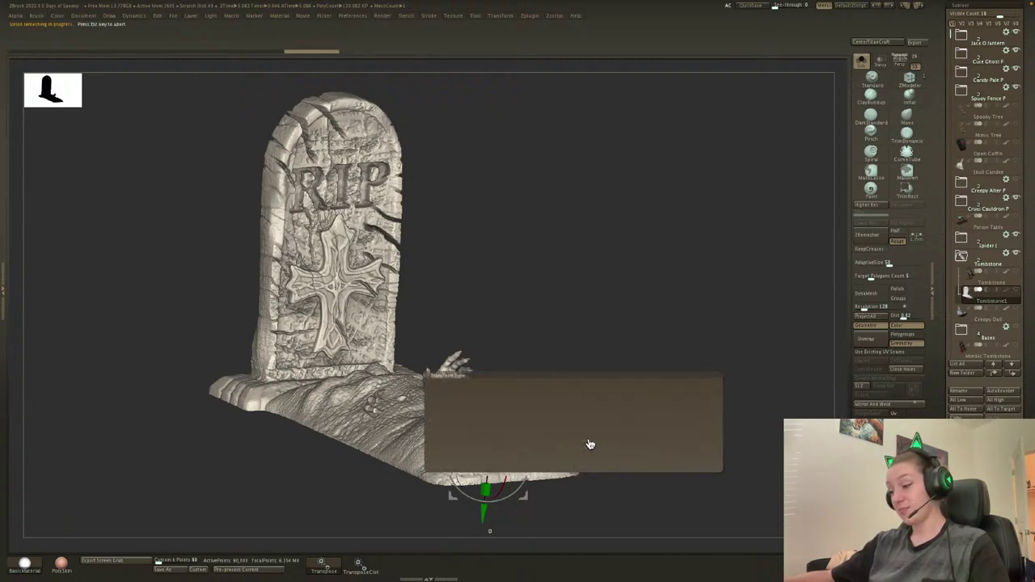
left_click(372, 212)
left_click(515, 220)
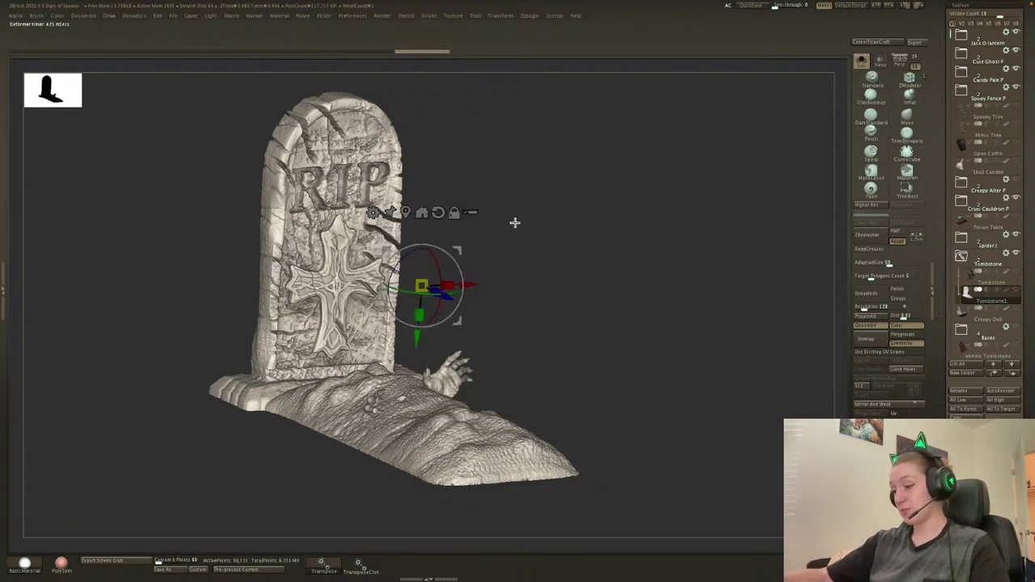
Assign the whole tombstone copy to one polygroup and check it in polyframe display.
key("q")
key("ctrl+w")
key("shift+f")
key("shift+f")
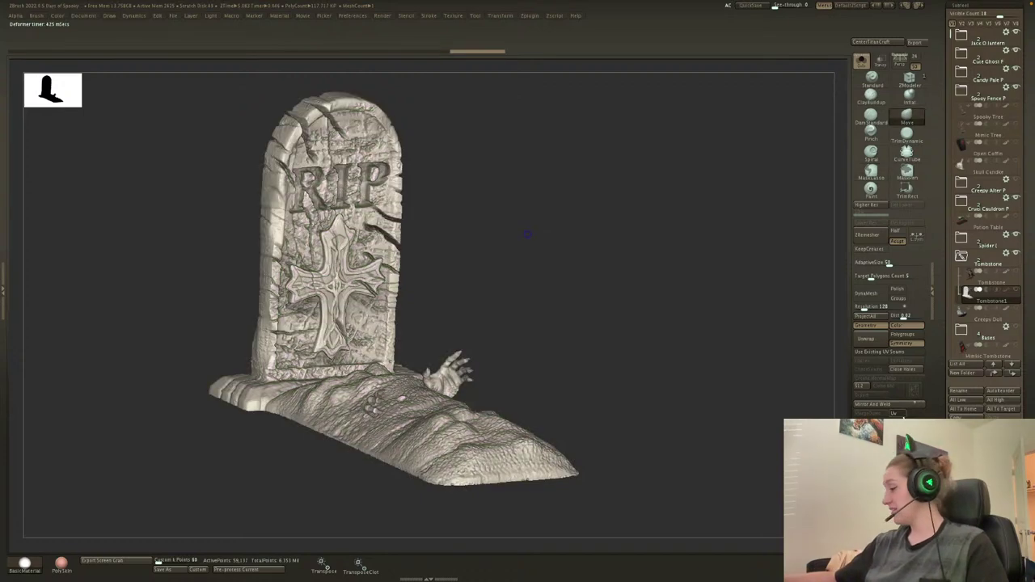
Regroup the tombstone copy as a single polygroup and examine it in polyframe display from several angles.
key("ctrl+w")
key("shift+f")
left_click_drag(712, 438, 711, 443)
key("ctrl+shift+z")
key("shift+f")
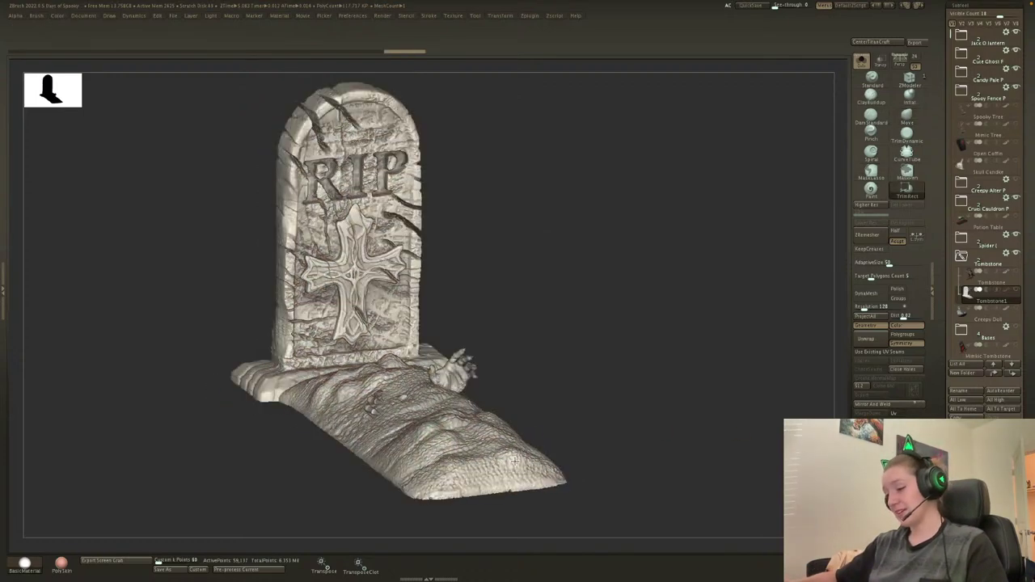
mouse_move(609, 446)
left_mouse_down()
mouse_move(697, 439)
mouse_move(689, 434)
mouse_move(704, 383)
mouse_move(668, 417)
left_mouse_up()
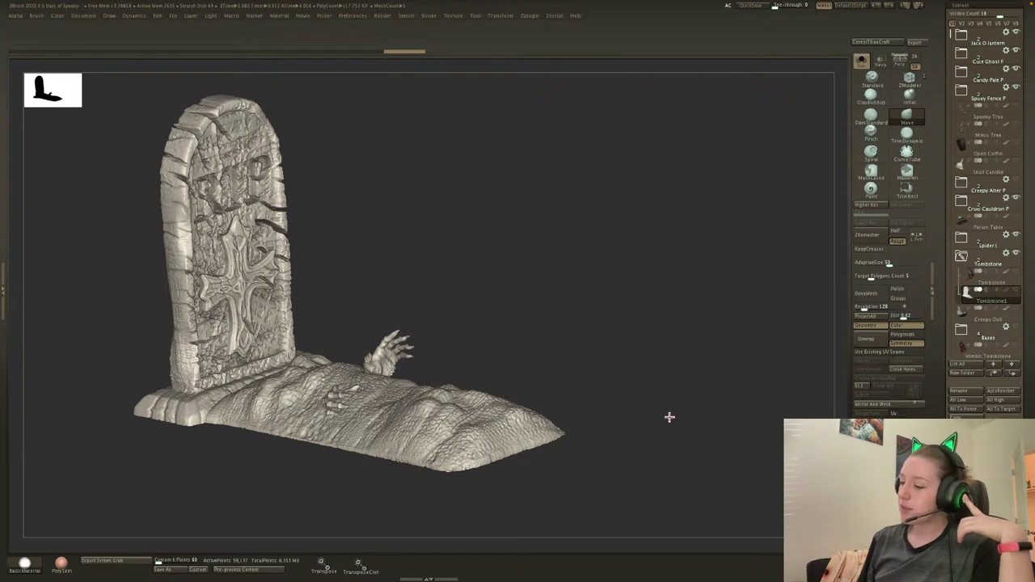
key("shift+f")
key("shift+f")
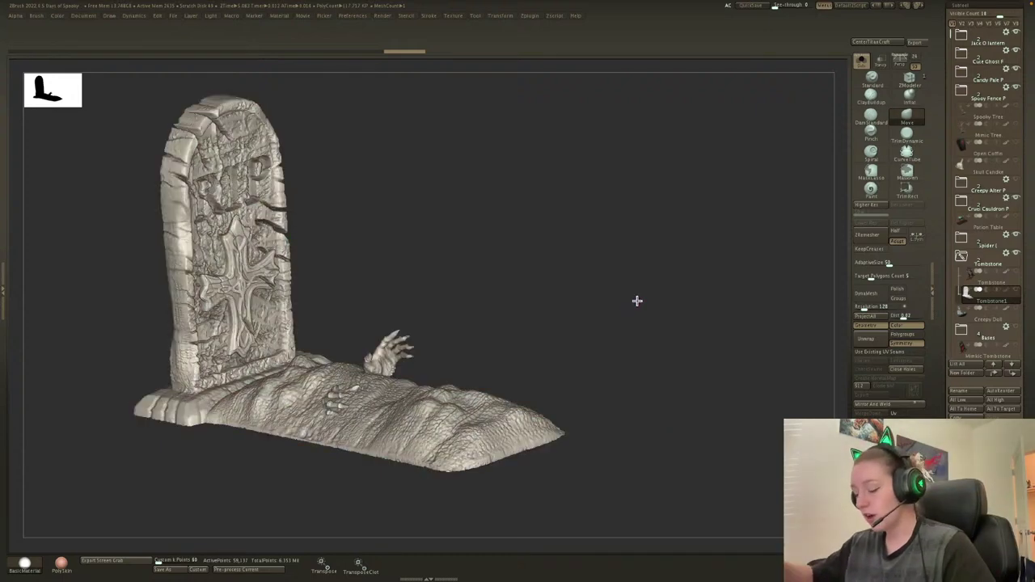
left_click_drag(636, 300, 714, 266, "shift")
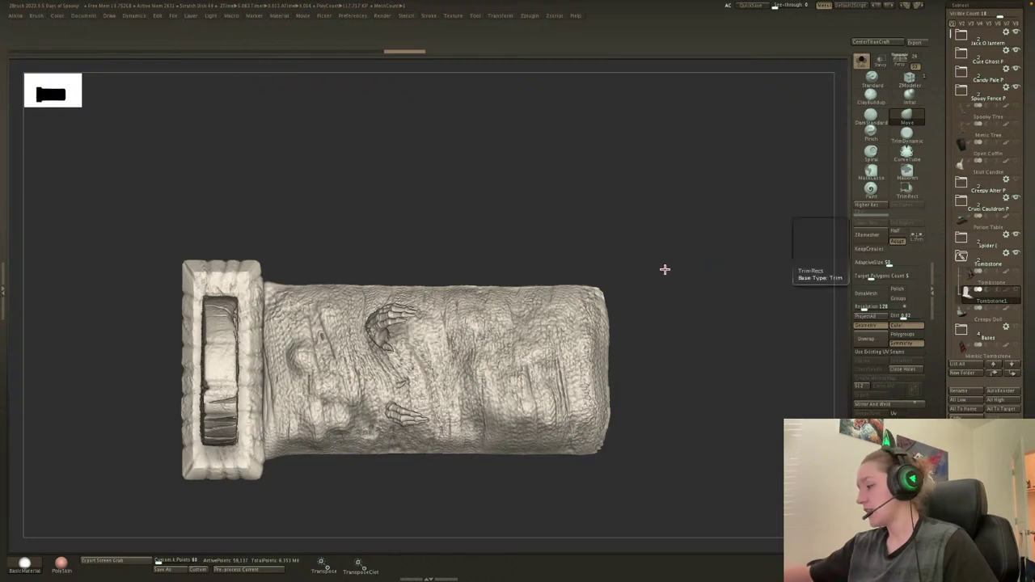
View the tombstone copy from above and redo the last edits made to it.
key("space")
left_click(693, 271)
left_click_drag(689, 286, 719, 259, "alt")
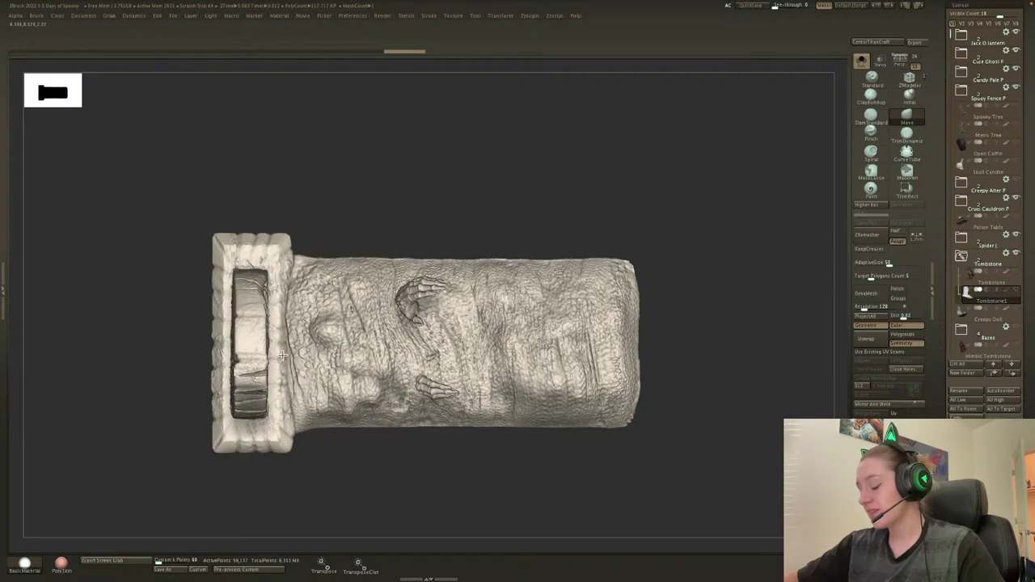
key("ctrl+shift+z")
key("ctrl+shift+z")
key("ctrl+shift+z")
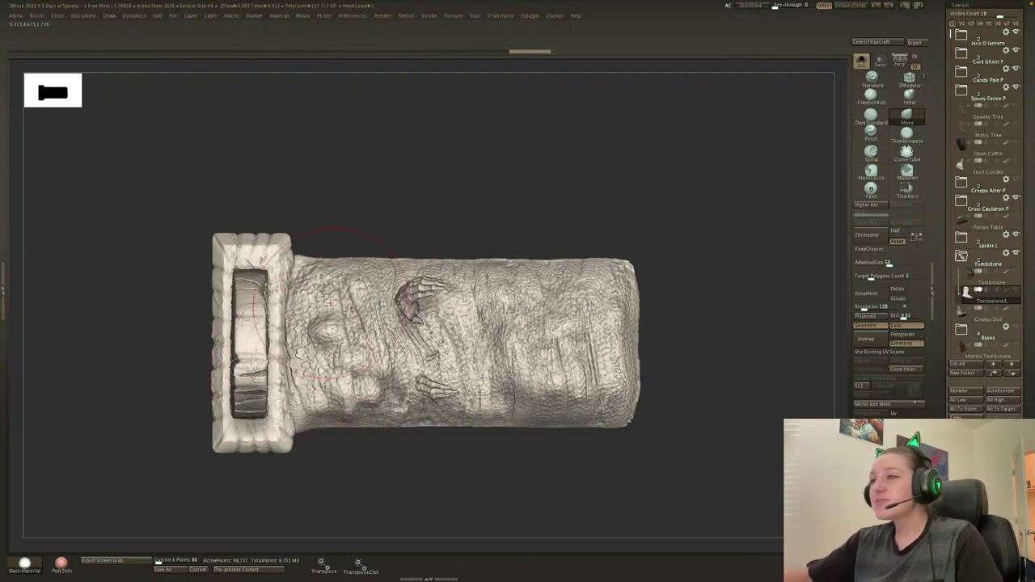
key("ctrl+shift+z")
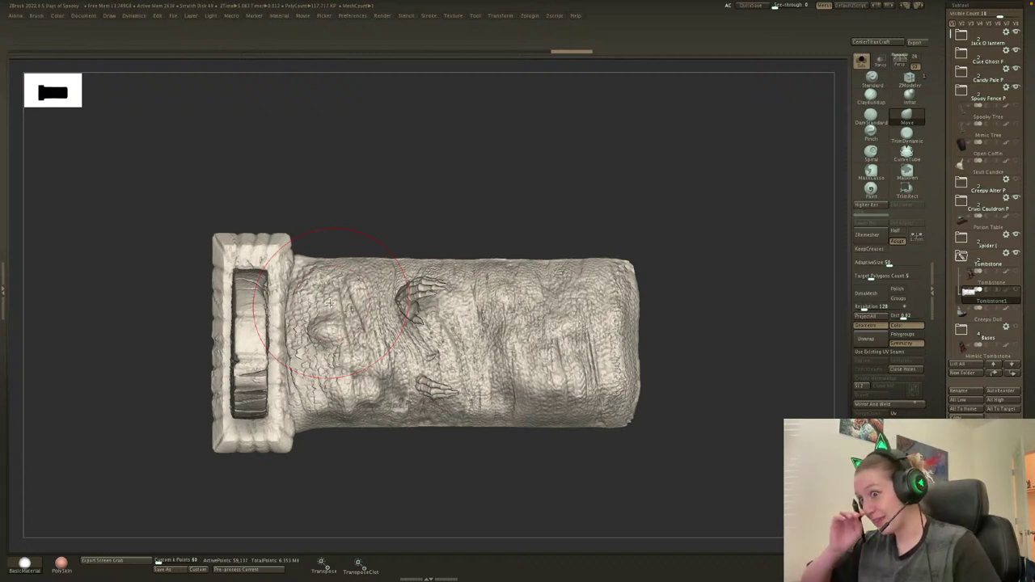
Push the mound's edge toward the headstone's base with the Move brush, undoing the last strokes and checking the polyframe.
key("b")
key("m")
key("v")
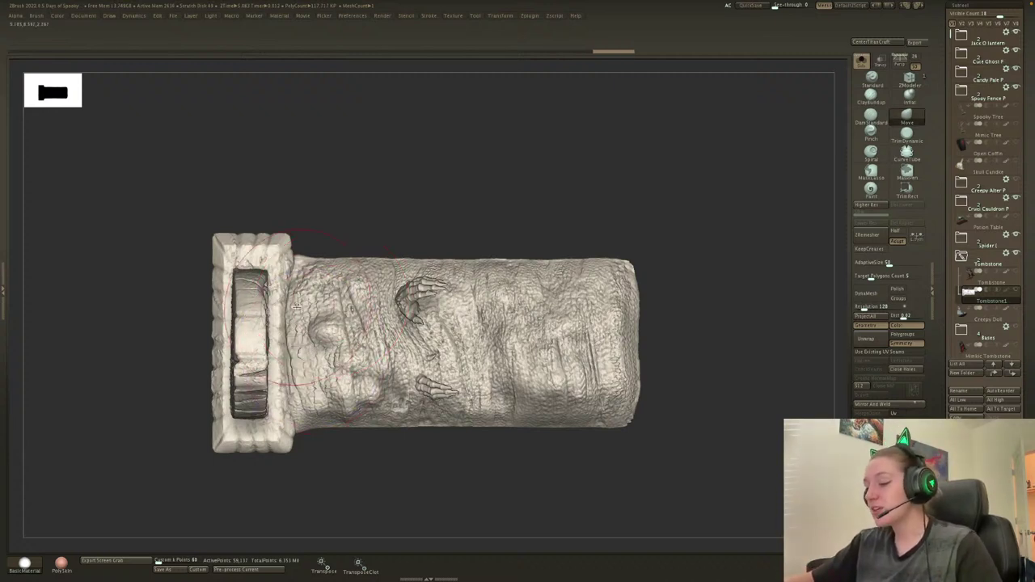
left_click_drag(301, 308, 291, 304)
mouse_move(301, 374)
left_mouse_down()
mouse_move(287, 389)
mouse_move(293, 367)
left_mouse_up()
key("space")
key("ctrl+z")
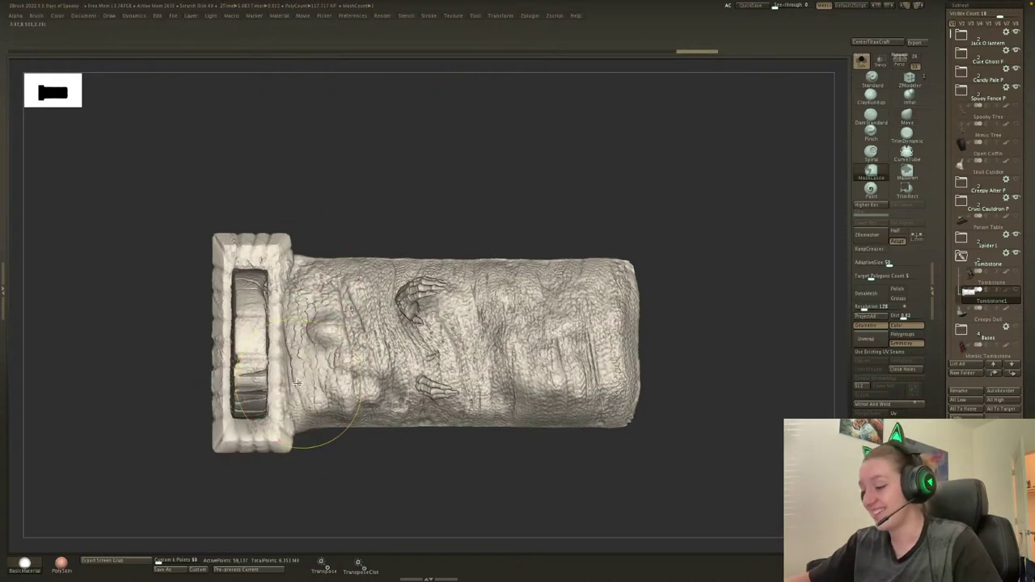
key("ctrl+z")
key("space")
key("shift+f")
key("shift+f")
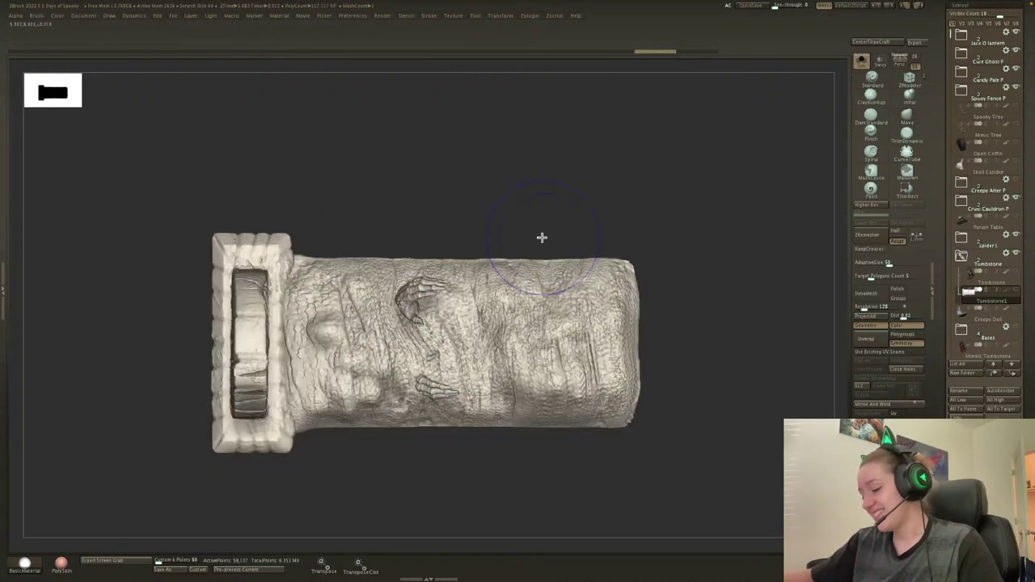
Assign the reshaped tombstone copy to one polygroup again and check the grouping in polyframe display.
left_click_drag(670, 439, 707, 451)
key("shift+f")
key("ctrl+w")
key("shift+f")
key("shift+f")
key("shift+f")
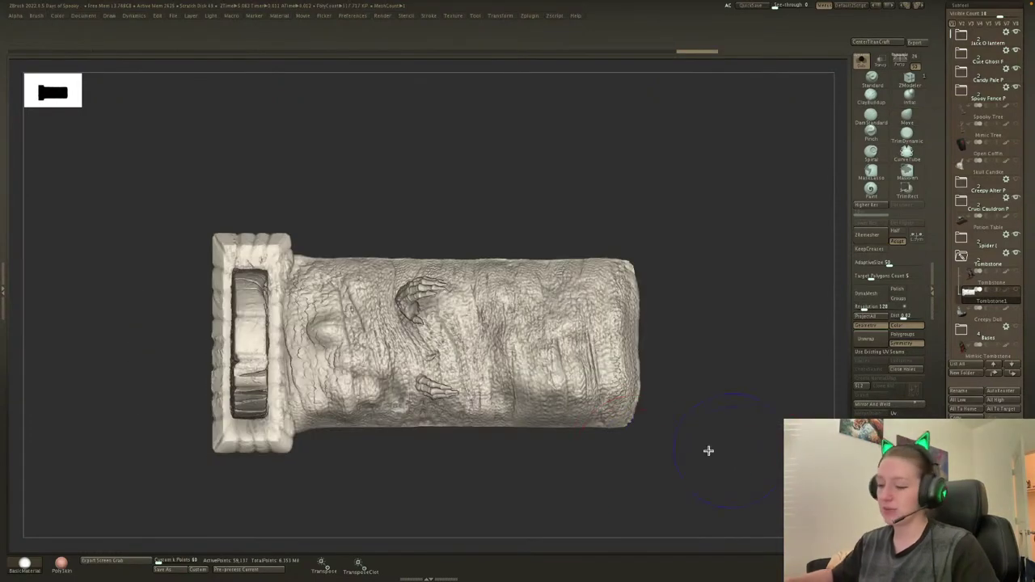
Apply Remesh By Union to the tombstone copy, accept the result, and return to draw mode.
key("w")
left_click(381, 263)
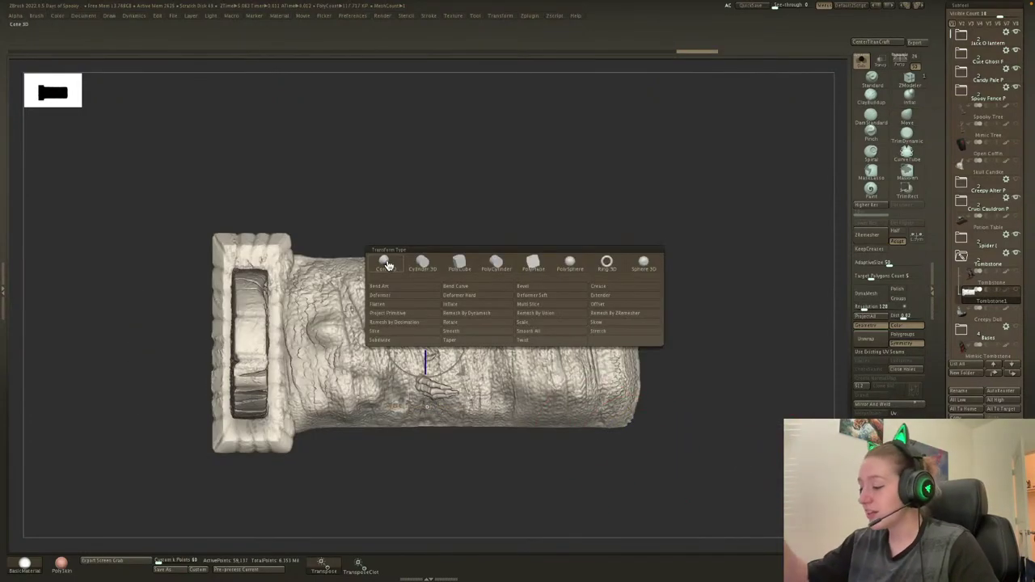
left_click(555, 323)
left_click(377, 262)
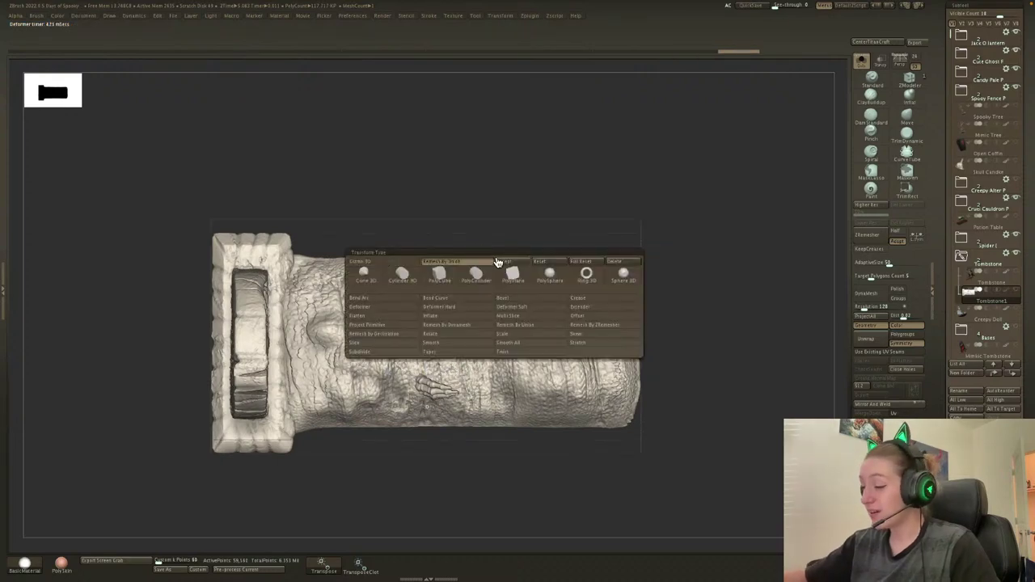
left_click(498, 264)
key("q")
Trim the tombstone copy's underside flat in side view with TrimRect and decimate the mesh to 30K points.
left_click_drag(704, 284, 705, 222)
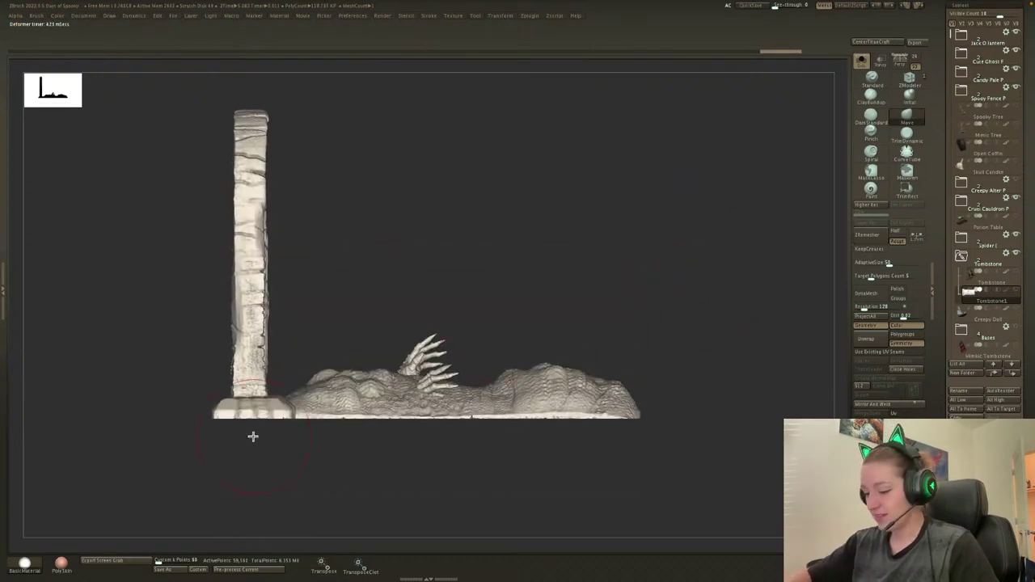
left_click_drag(178, 456, 748, 419, "ctrl+shift")
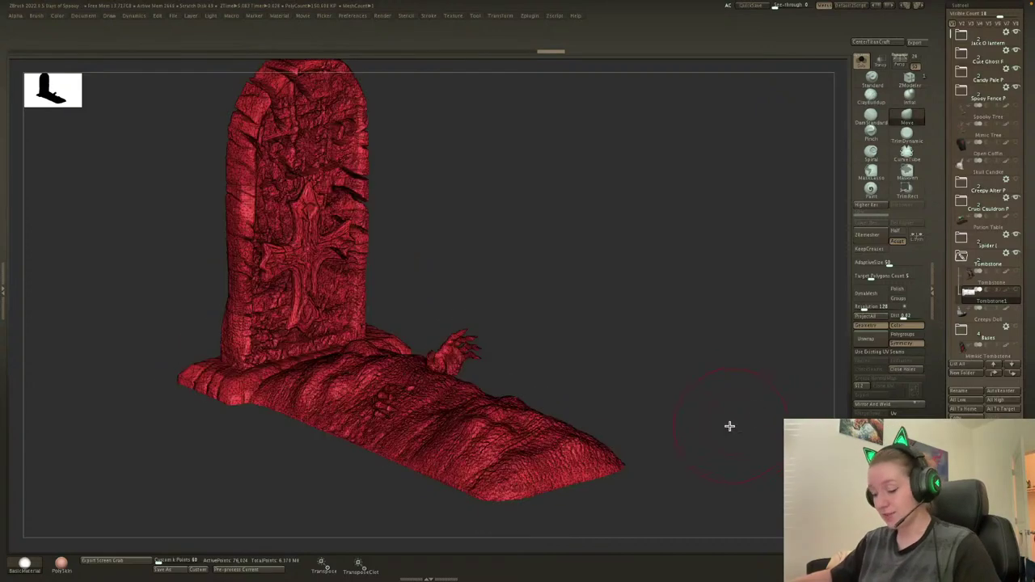
left_click(199, 571)
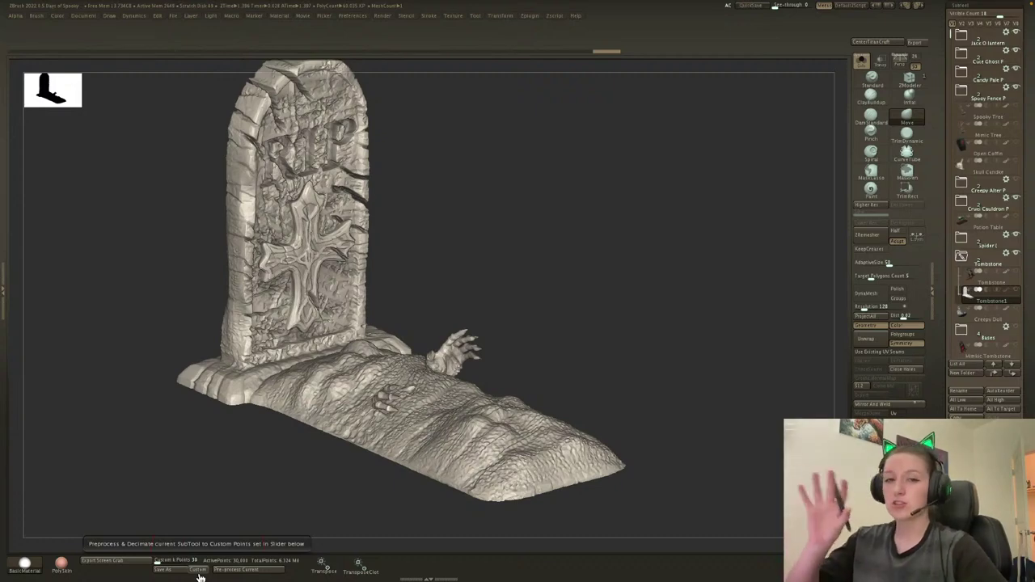
Inspect the decimated tombstone copy's underside, hands and mound up close, including in polyframe display.
left_click_drag(569, 281, 596, 277)
mouse_move(650, 254)
left_mouse_down()
mouse_move(640, 282)
mouse_move(658, 324)
mouse_move(569, 354)
left_mouse_up()
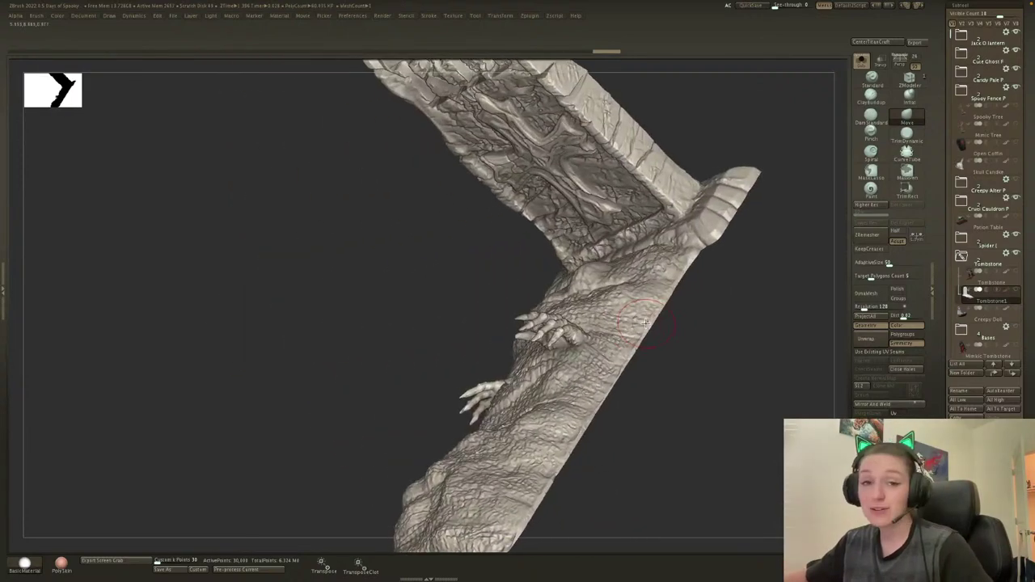
left_click_drag(709, 361, 581, 322, "alt")
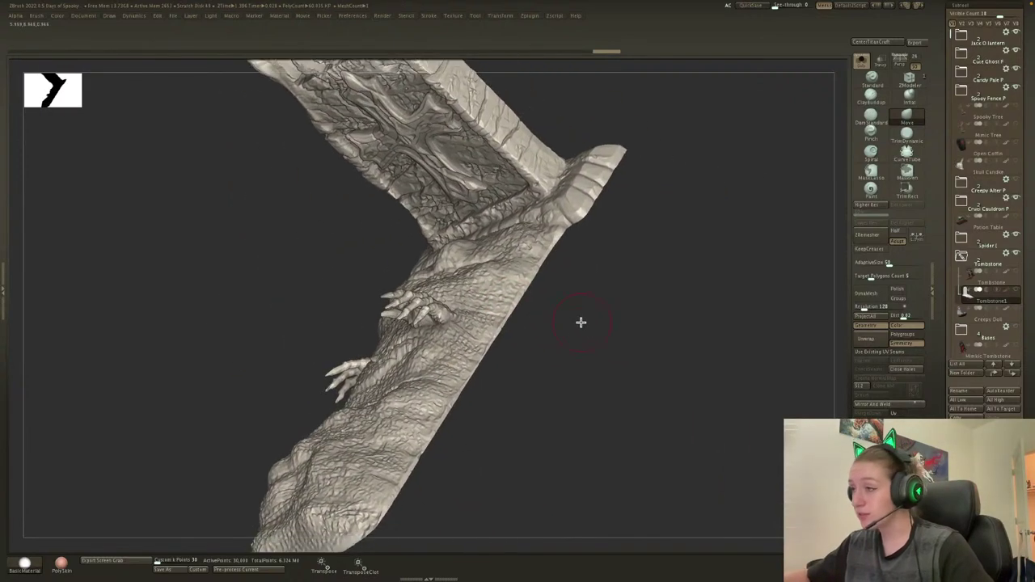
left_click_drag(651, 316, 655, 316)
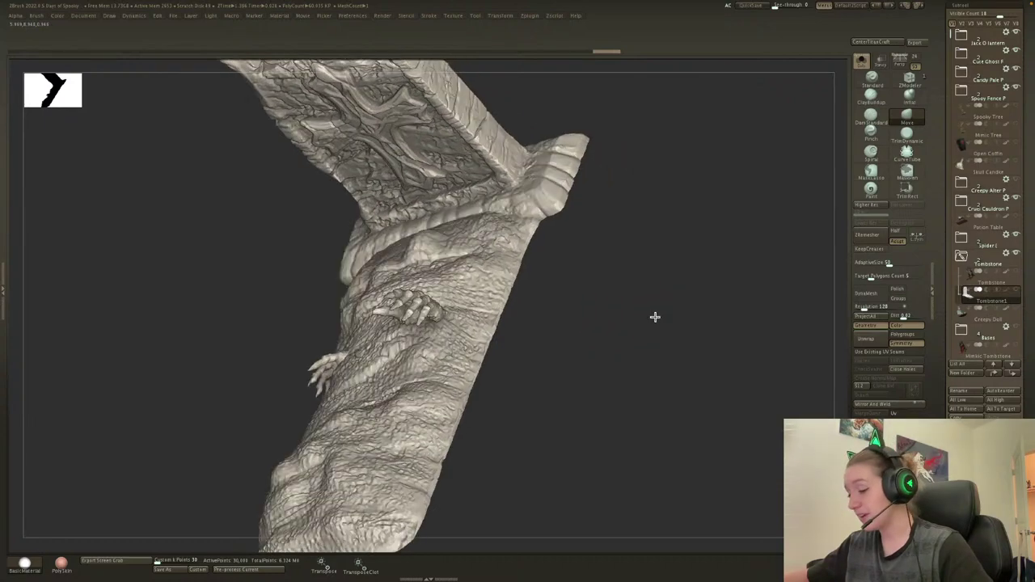
key("shift+f")
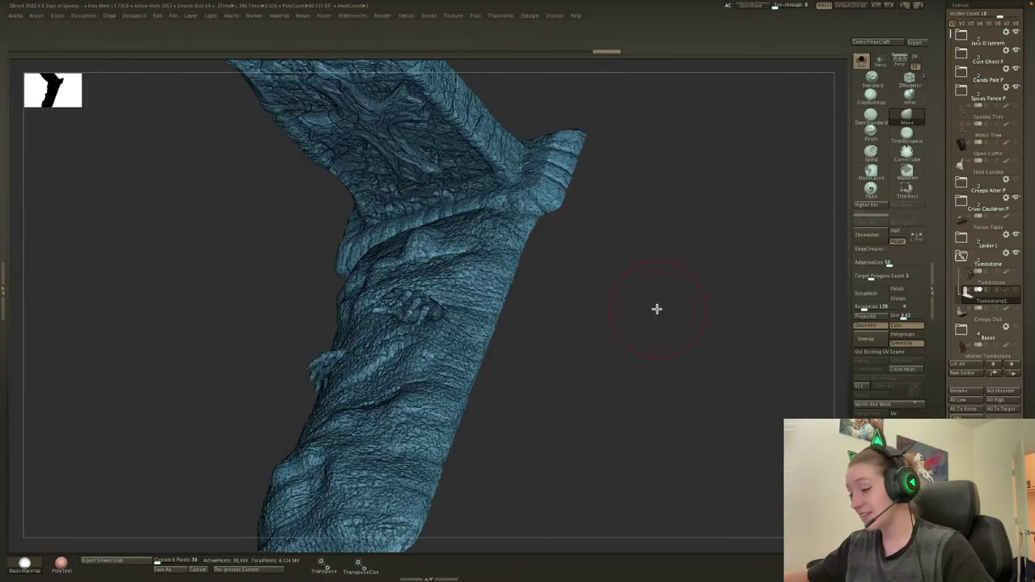
key("shift+f")
right_click(656, 315)
left_click_drag(654, 305, 485, 303)
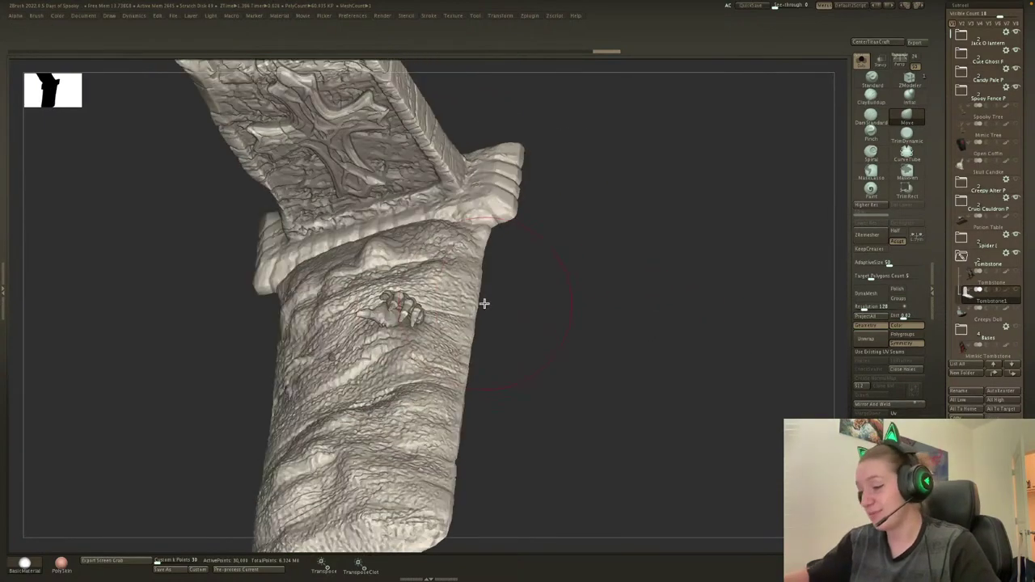
Touch up the hand emerging from the mound and redo the last edits with the whole tombstone in view.
left_click(403, 309)
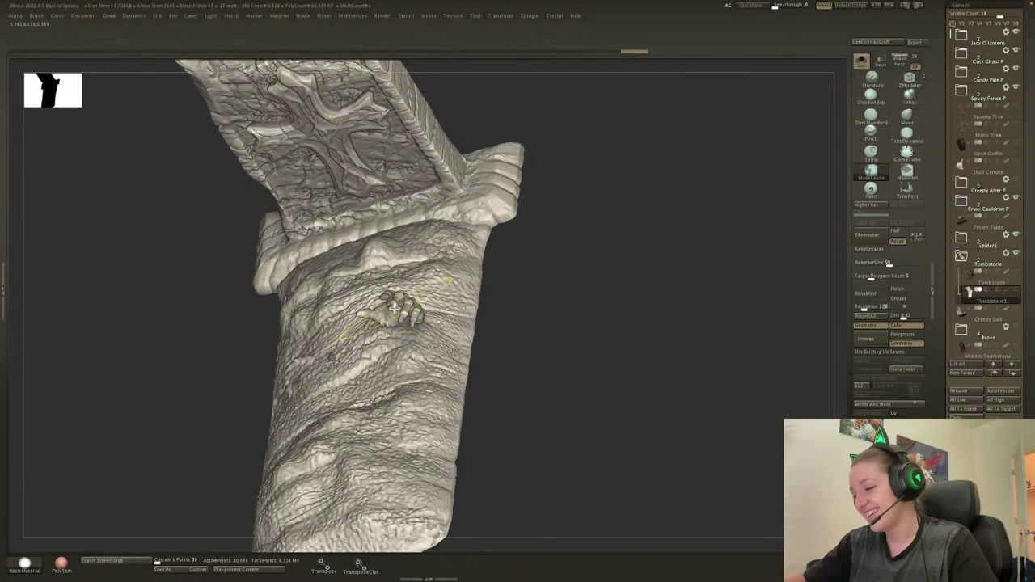
mouse_move(395, 308)
right_mouse_down()
mouse_move(279, 376)
mouse_move(462, 321)
mouse_move(684, 397)
mouse_move(663, 384)
mouse_move(668, 423)
mouse_move(653, 438)
mouse_move(735, 458)
right_mouse_up()
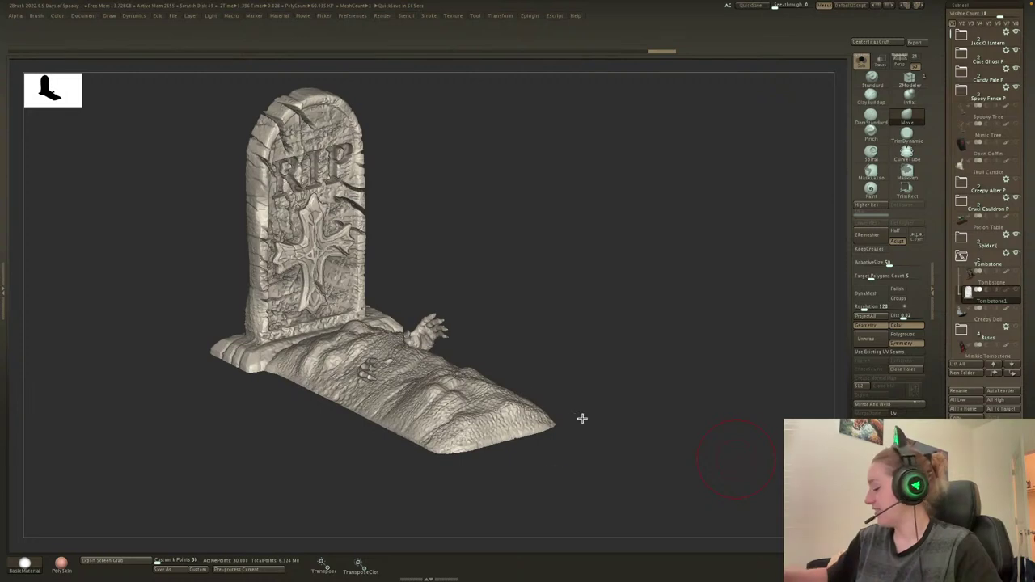
key("ctrl+shift+z")
key("ctrl+shift+z")
key("ctrl+shift+z")
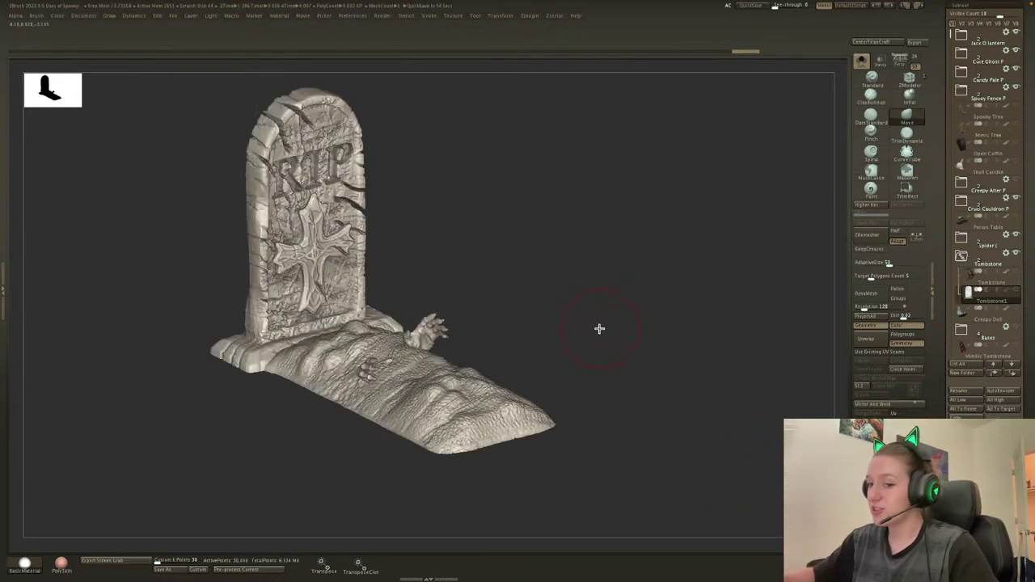
key("ctrl+shift+z")
key("ctrl+shift+z")
right_click(536, 369)
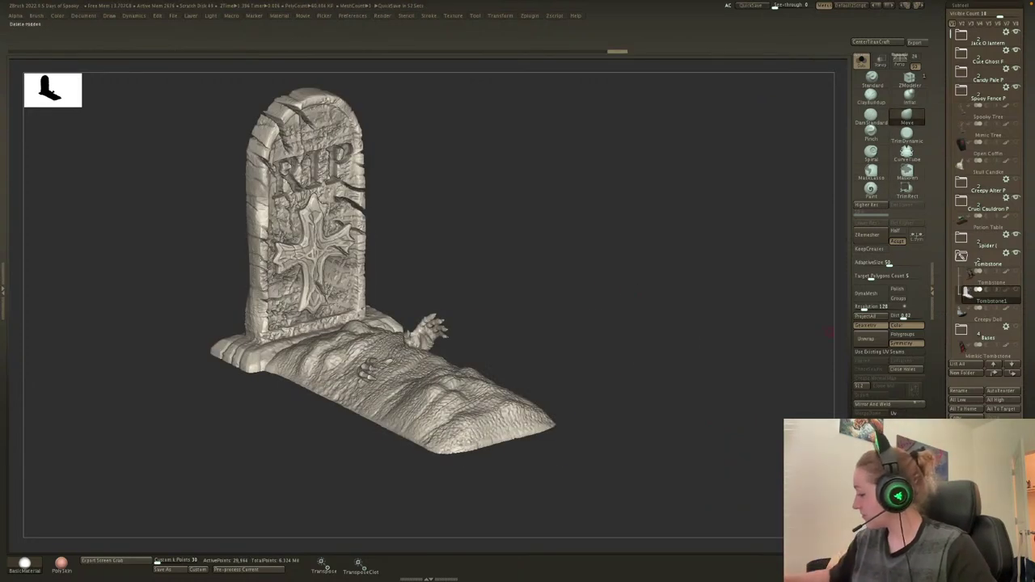
Close the holes in the tombstone copy's mesh, apply Remesh By Union, and accept the result.
key("w")
key("q")
left_click(908, 370)
key("w")
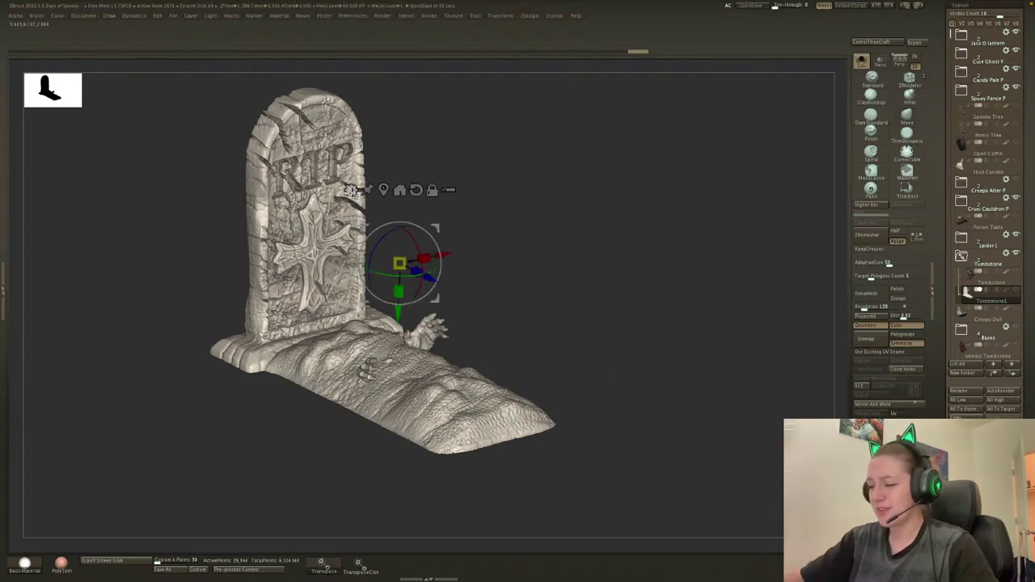
left_click(350, 191)
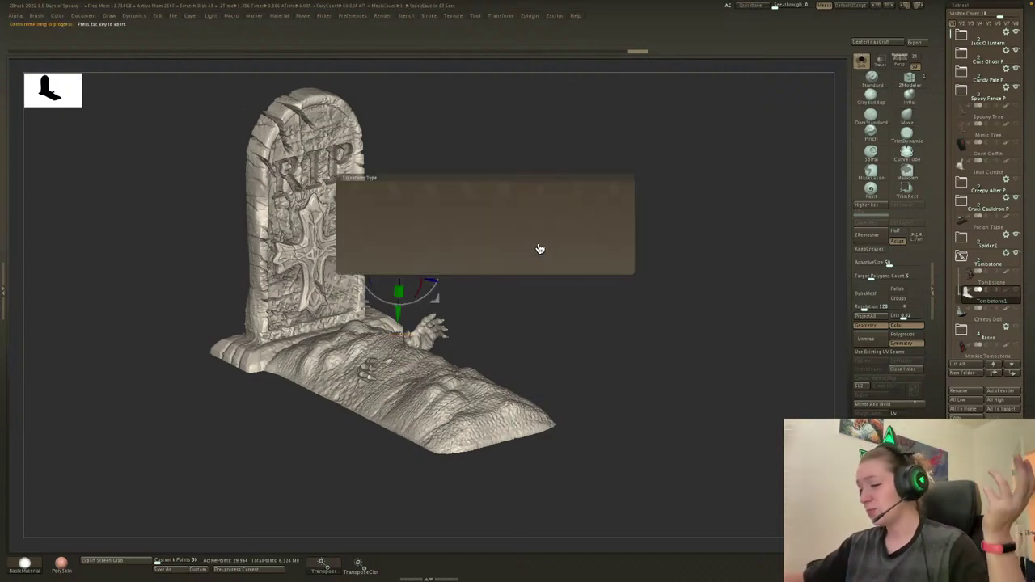
left_click(472, 195)
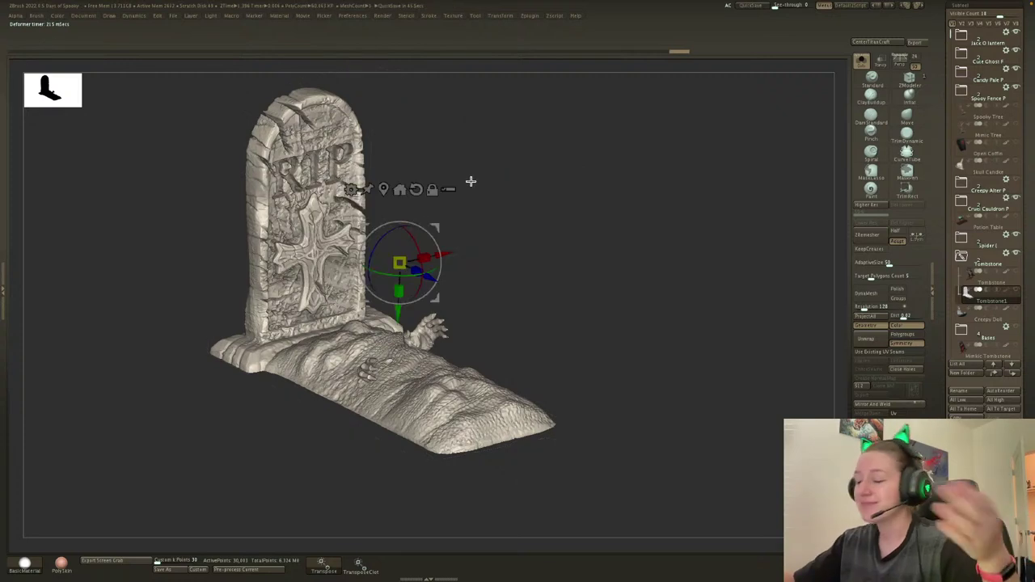
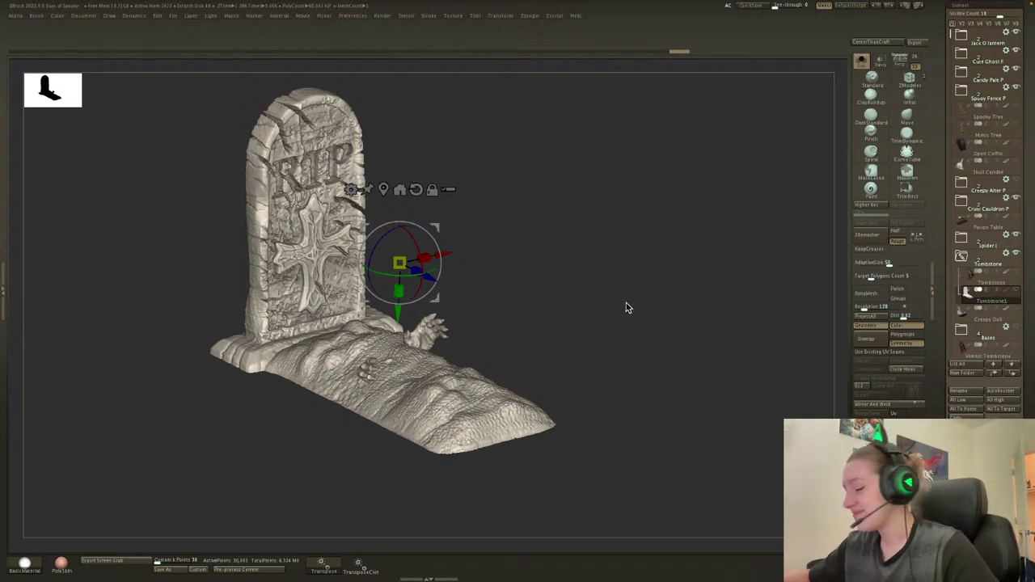
Check the fused tombstone copy in polyframe display, from the front and at an angle.
key("shift+f")
key("shift+f")
key("q")
left_click_drag(623, 309, 627, 315, "shift")
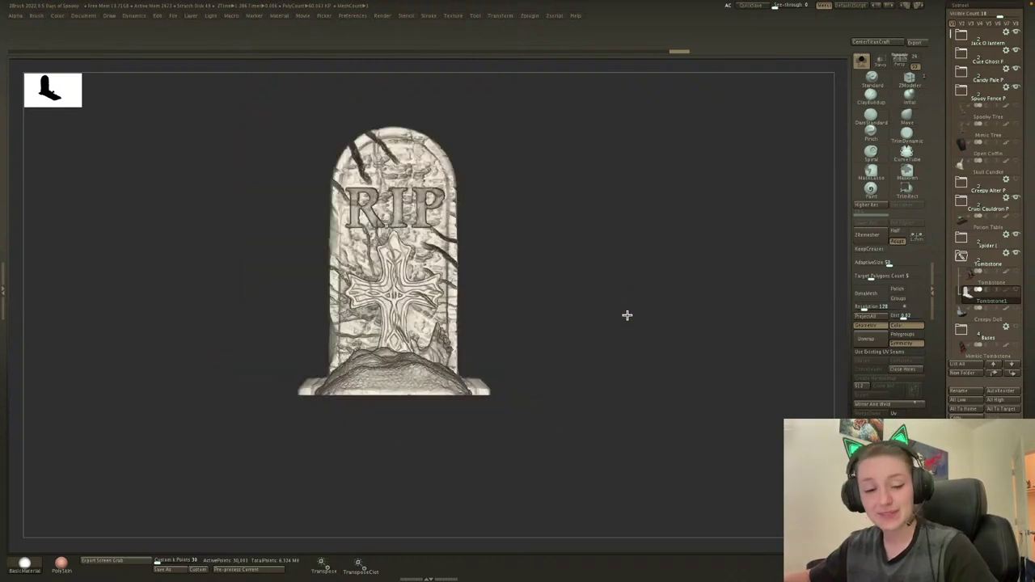
left_click_drag(635, 481, 645, 498)
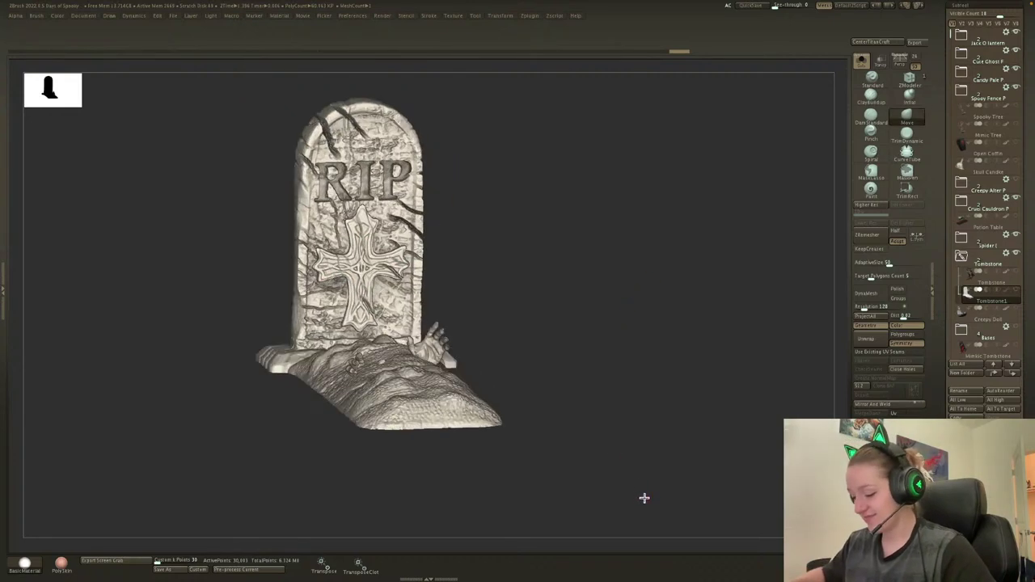
Isolate polygroups of the fused tombstone copy to check for stray geometry, and bring the full mesh back.
key("shift+f")
key("shift+f")
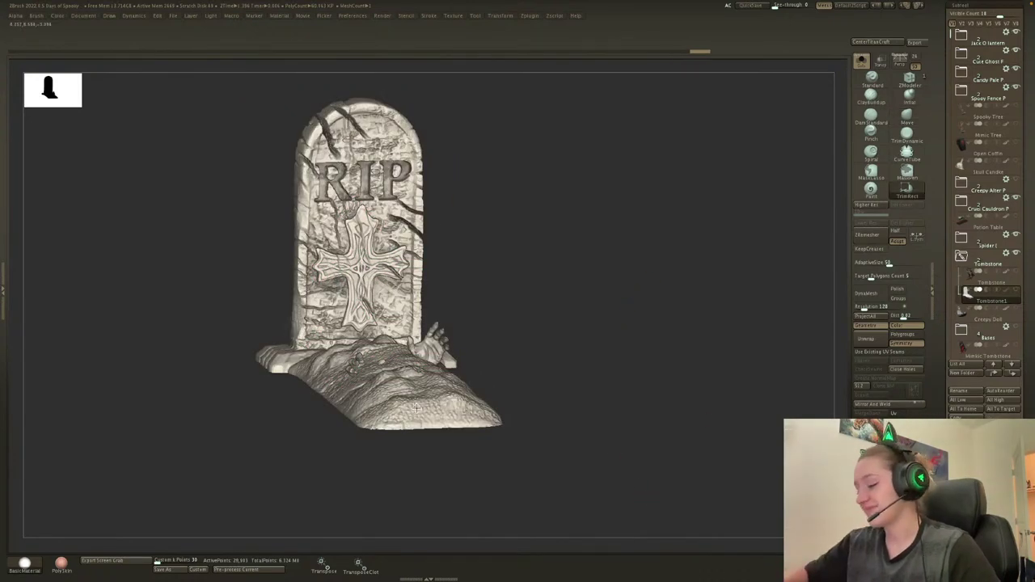
left_click(416, 407, "ctrl+shift")
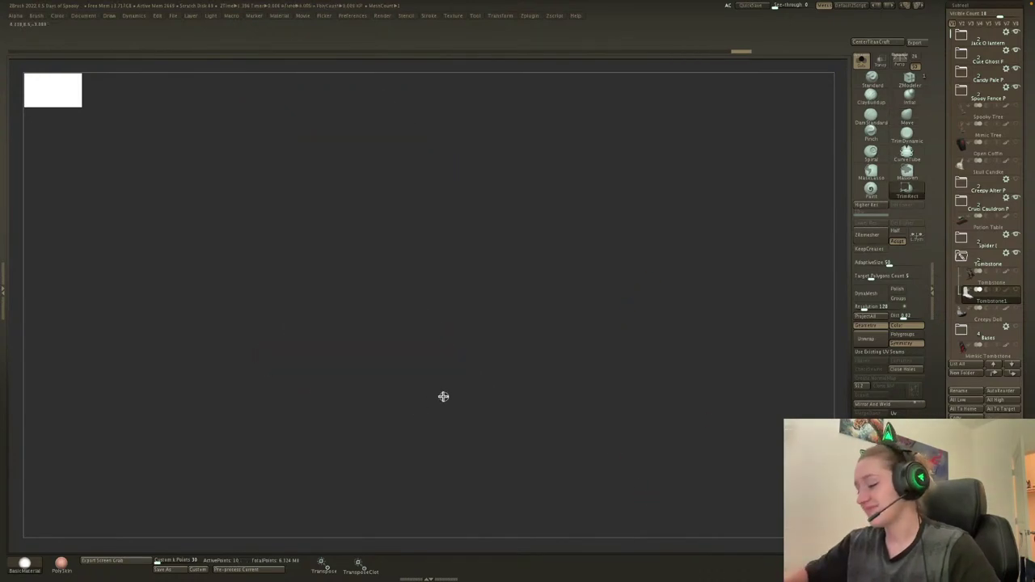
left_click(661, 349, "ctrl+shift")
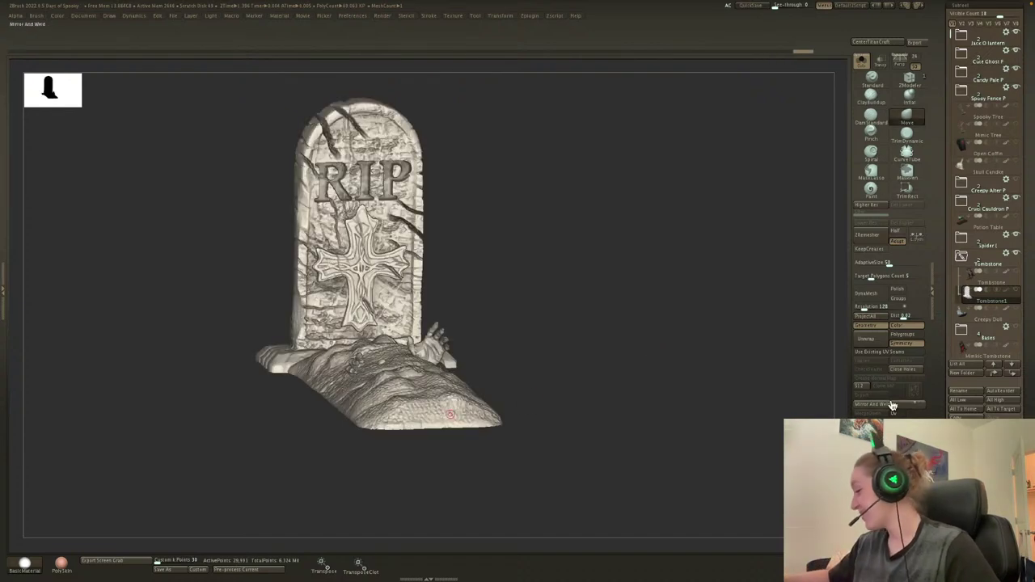
Apply Remesh By Union to the tombstone copy once more, accept the result, and return to sculpting mode.
key("w")
left_click(351, 189)
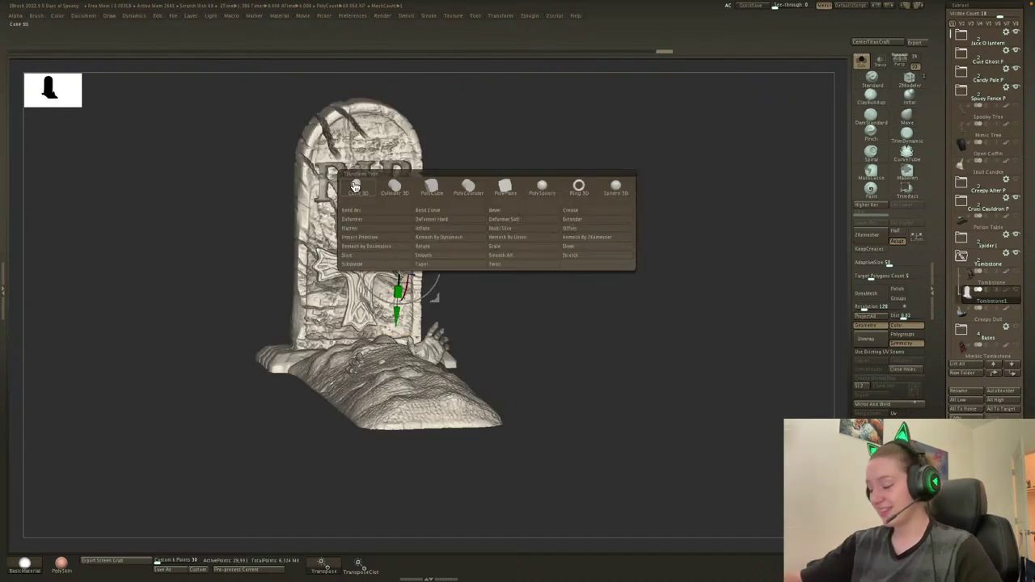
left_click(522, 244)
left_click(350, 189)
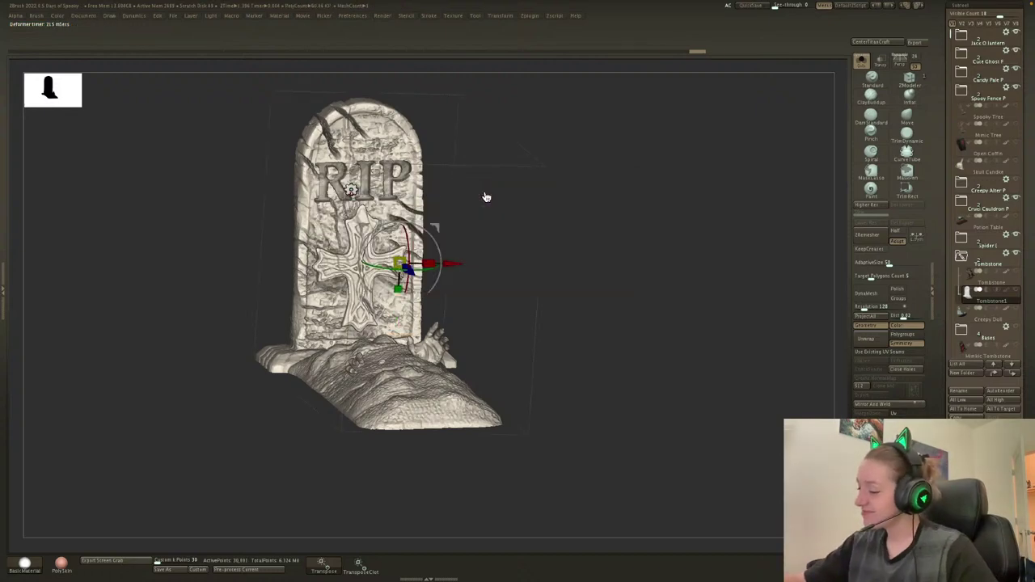
key("q")
Assign the whole tombstone copy to a single polygroup and check it in polyframe display at an angle.
key("shift+f")
key("shift+f")
key("ctrl+w")
key("shift+f")
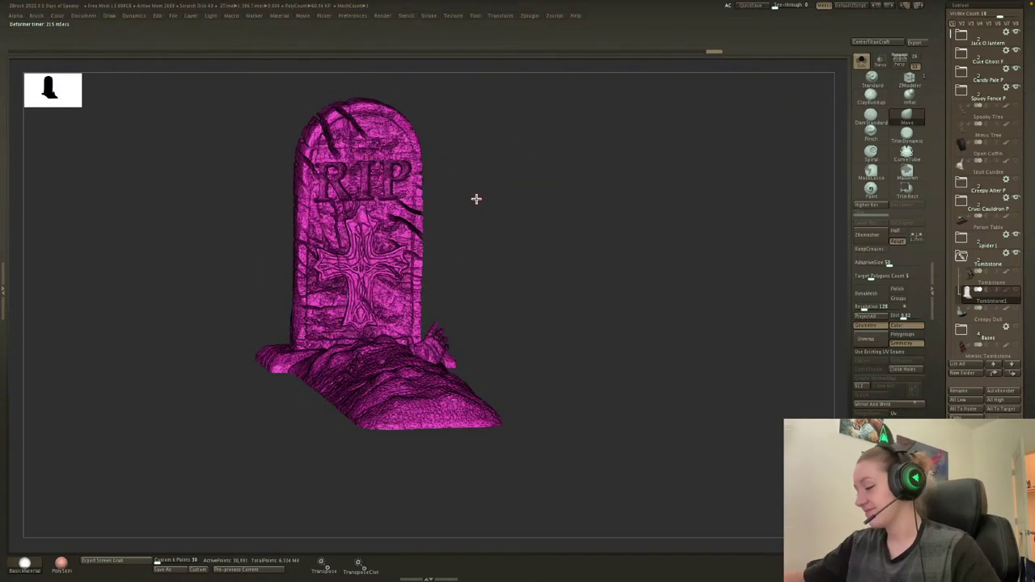
key("shift+f")
left_click_drag(643, 386, 663, 428)
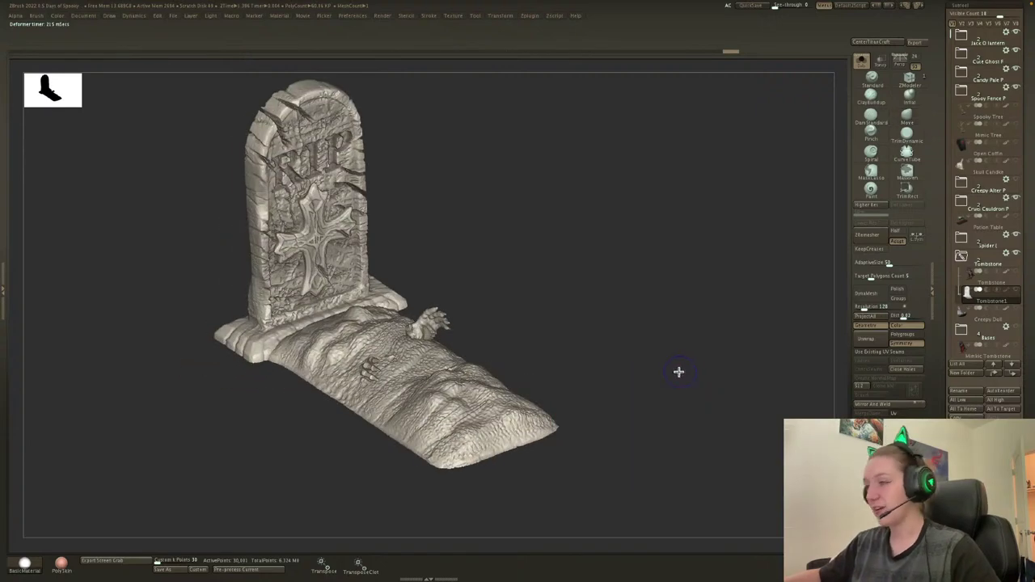
key("shift+f")
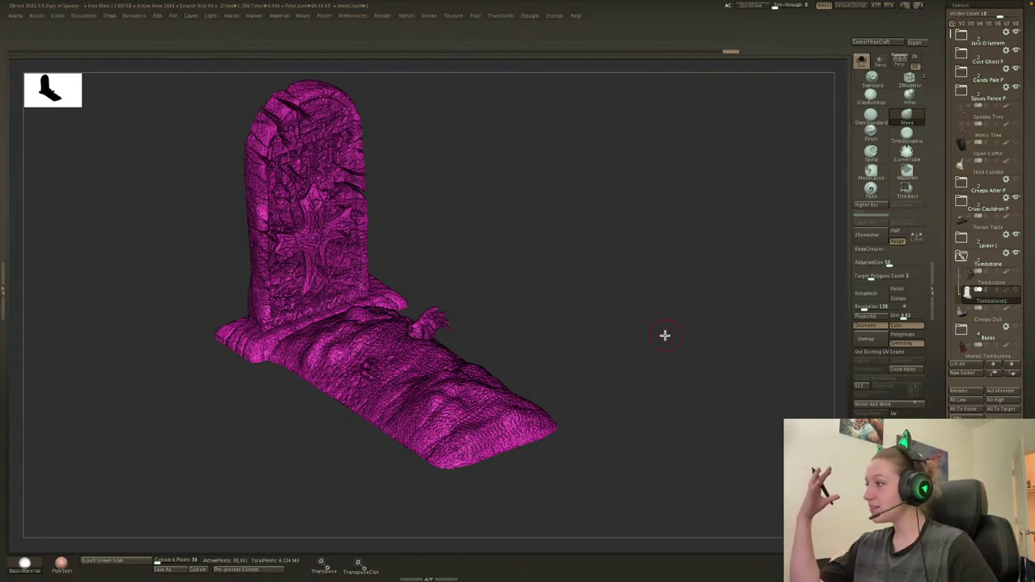
key("shift+f")
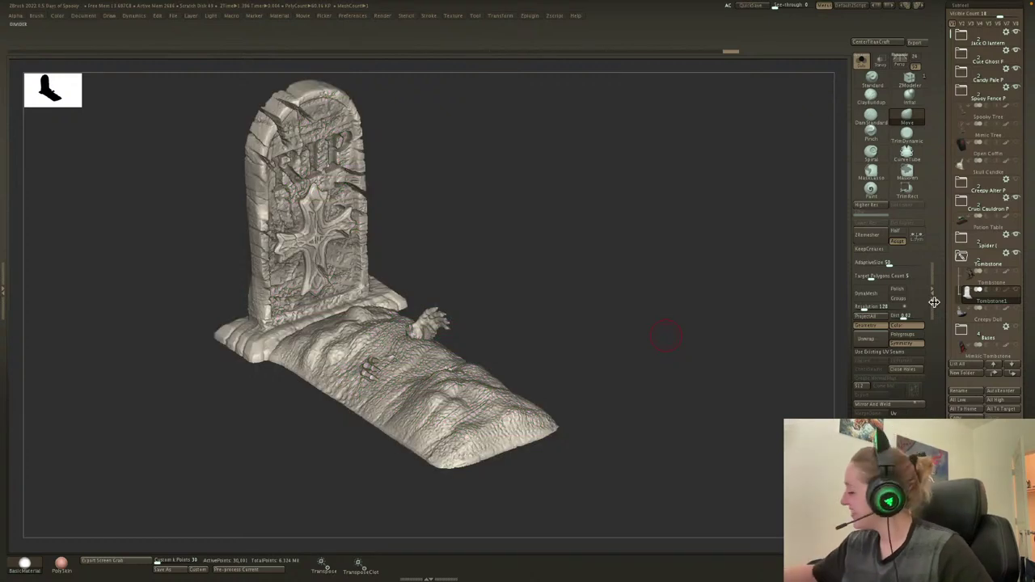
Give the tombstone copy's mesh a new polygroup and check the grouping in polyframe display.
key("ctrl+shift")
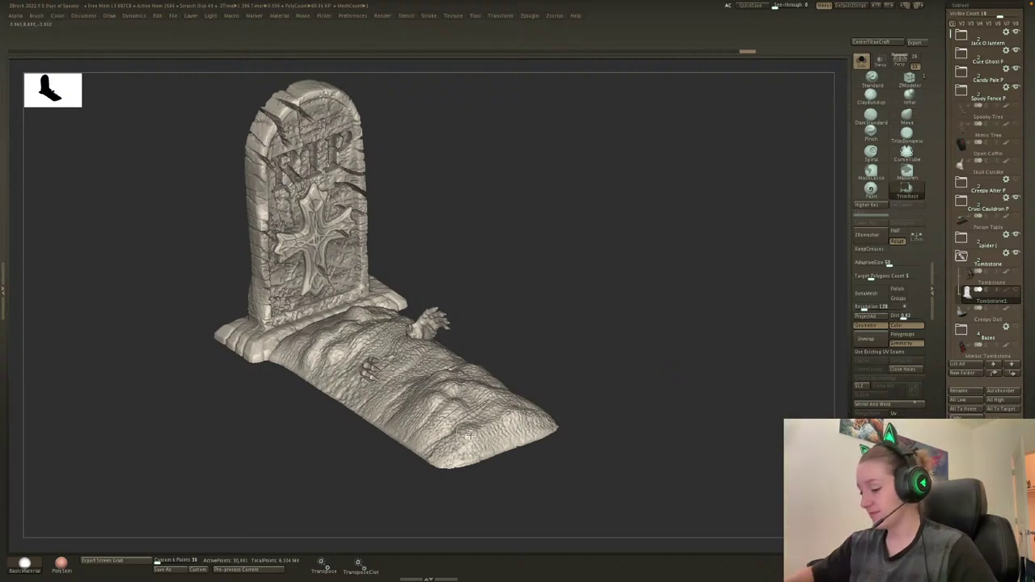
key("ctrl+shift+g")
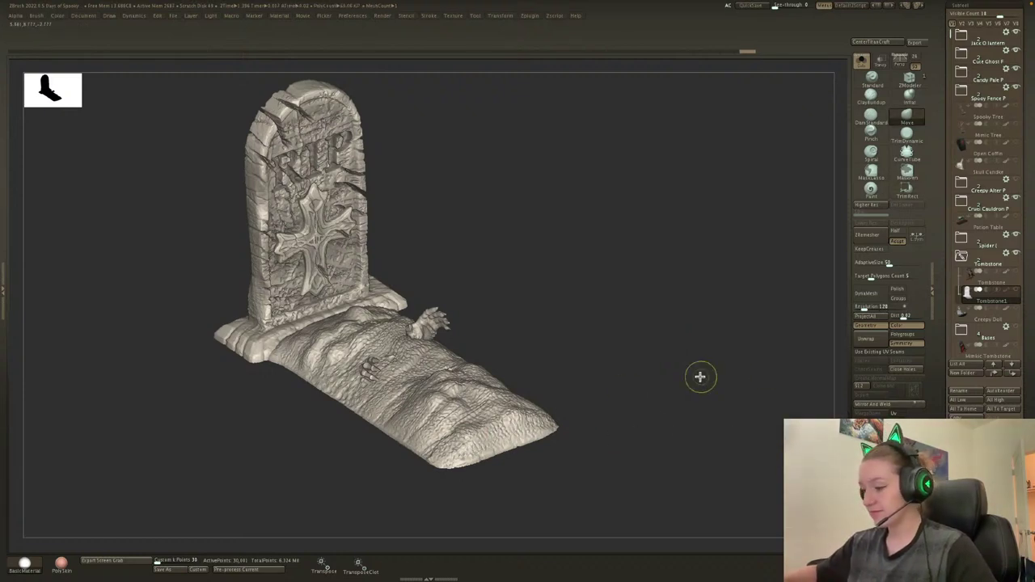
key("ctrl+shift")
key("shift+f")
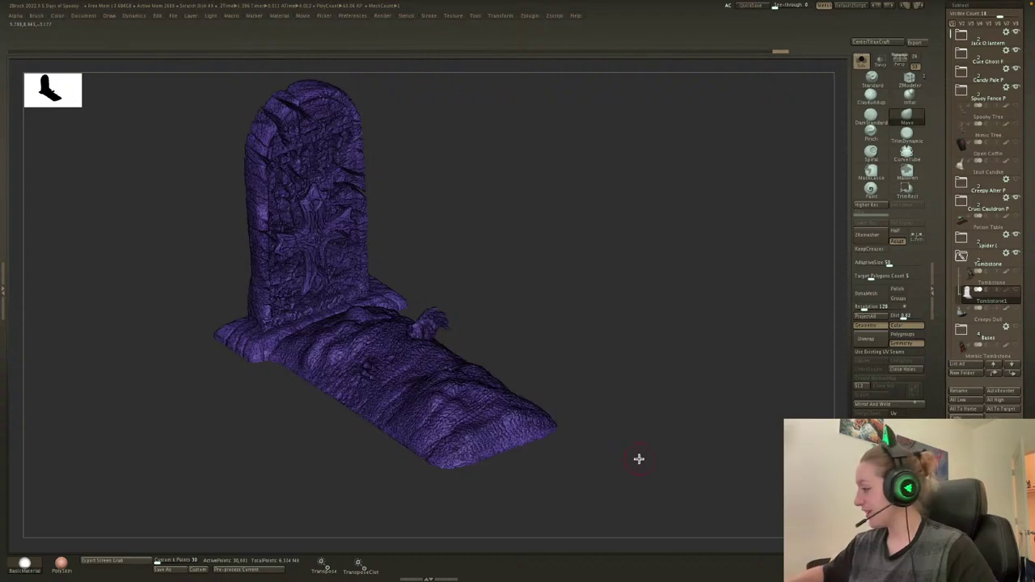
key("shift+f")
Export the tombstone copy to the Downloads folder in OBJ format as Tombstone.obj.
left_click_drag(665, 483, 659, 479, "shift")
left_click(915, 43)
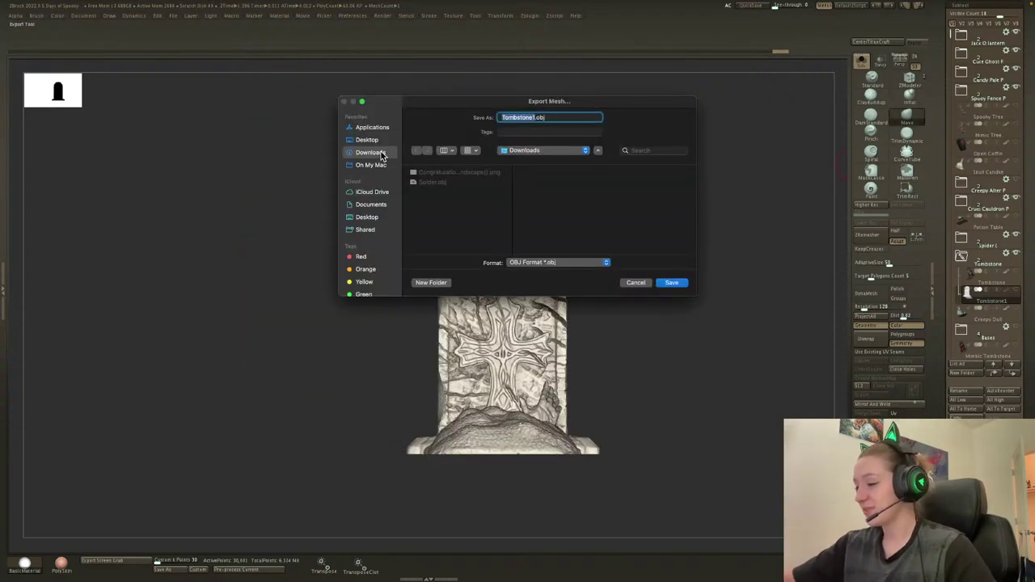
left_click(532, 117)
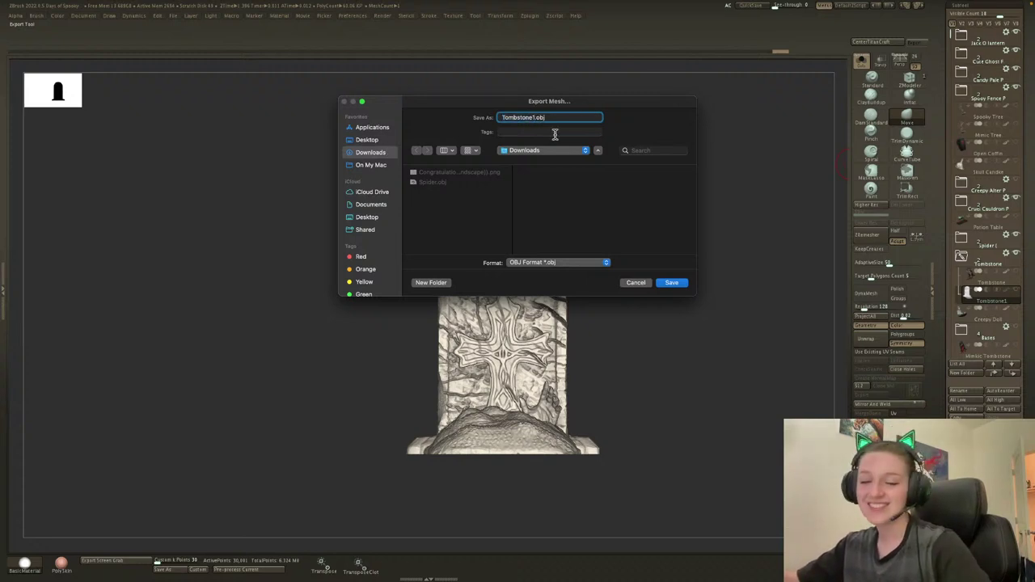
key("BackSpace")
key("Return")
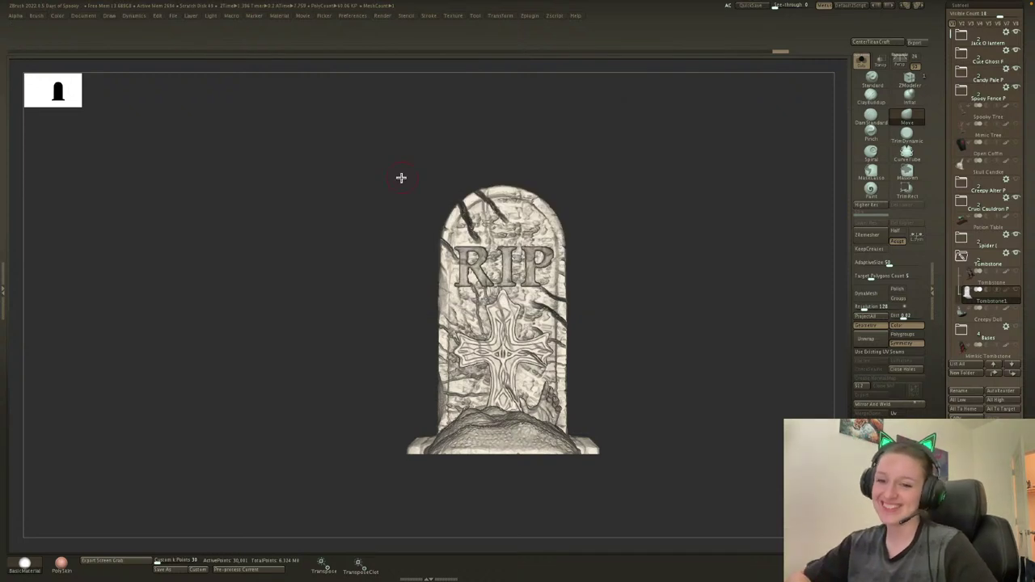
Collapse the Tombstone folder and make the Creepy Doll subtool active in a three-quarter view.
left_click_drag(695, 298, 693, 316)
key("shift+f")
key("shift+f")
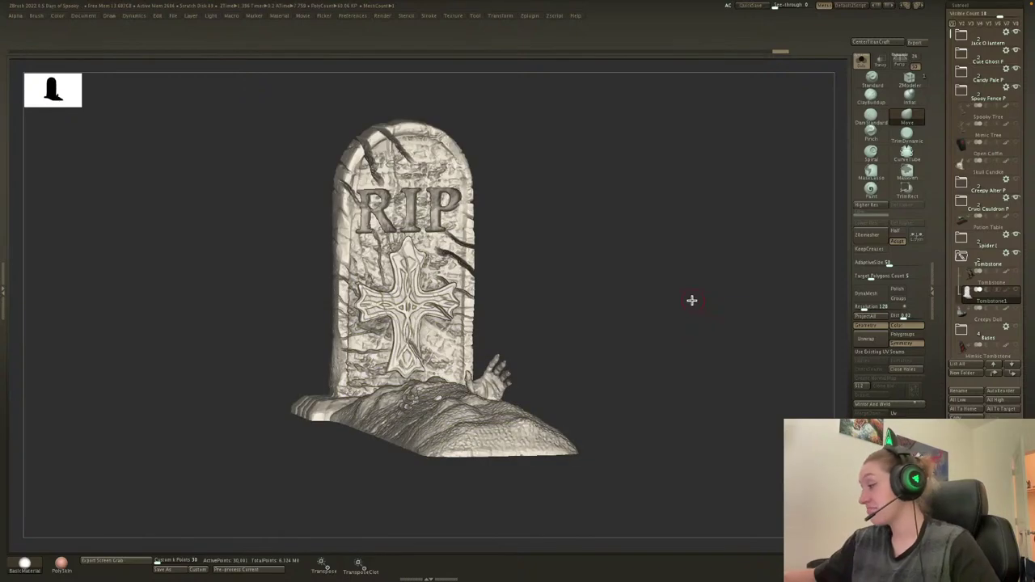
left_click(961, 257)
left_click(984, 285)
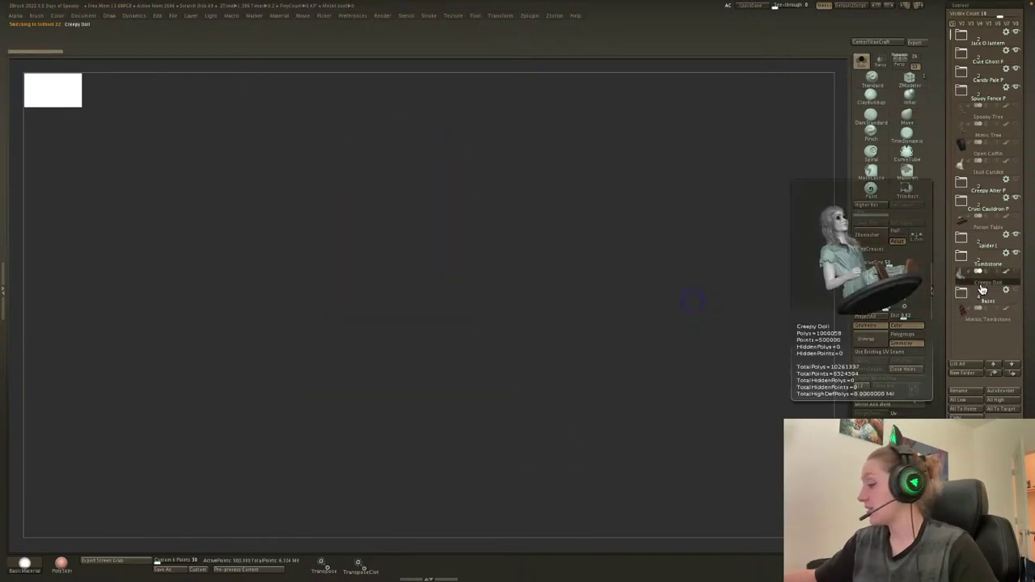
mouse_move(744, 372)
left_mouse_down()
mouse_move(735, 377)
mouse_move(752, 393)
mouse_move(739, 389)
mouse_move(746, 237)
mouse_move(697, 377)
mouse_move(668, 376)
mouse_move(711, 376)
mouse_move(714, 356)
mouse_move(725, 369)
mouse_move(751, 353)
left_mouse_up()
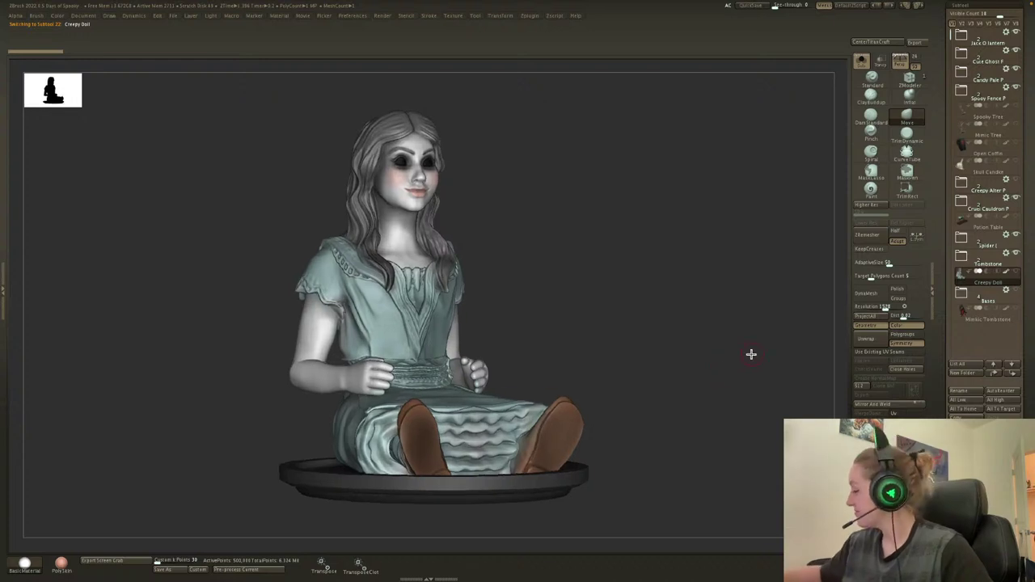
Put the doll in a new folder named Creepy Doll and duplicate its subtool.
left_click(972, 376)
type("Creepy Doll")
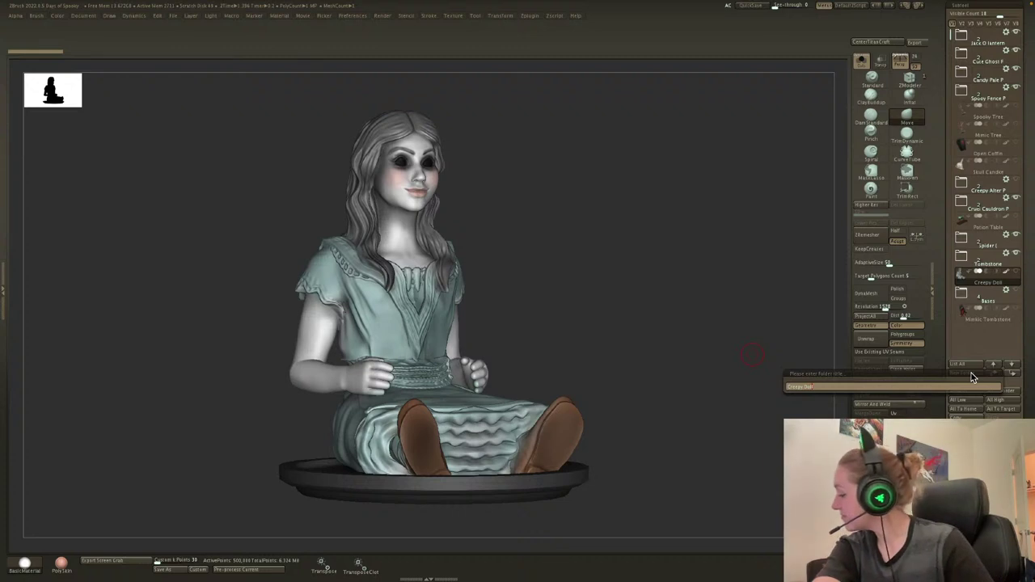
key("Return")
left_click(966, 426)
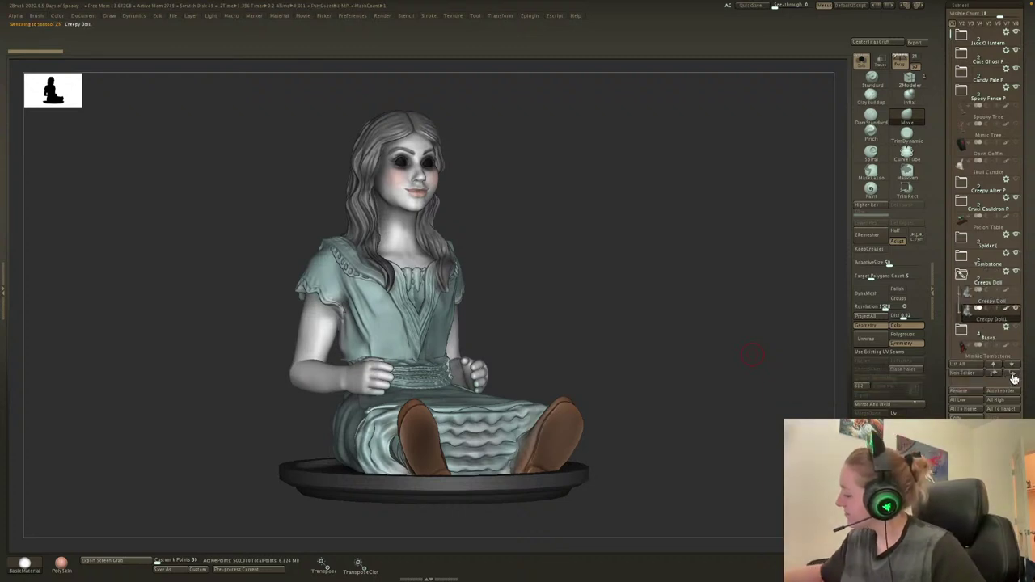
Turn off the painted colour display on the Creepy Doll copy and frame the whole figure.
left_click(1007, 308)
mouse_move(651, 377)
left_mouse_down("alt")
mouse_move(641, 377)
mouse_move(648, 371)
left_mouse_up("alt")
left_click(649, 372, "ctrl")
left_click(649, 372, "ctrl")
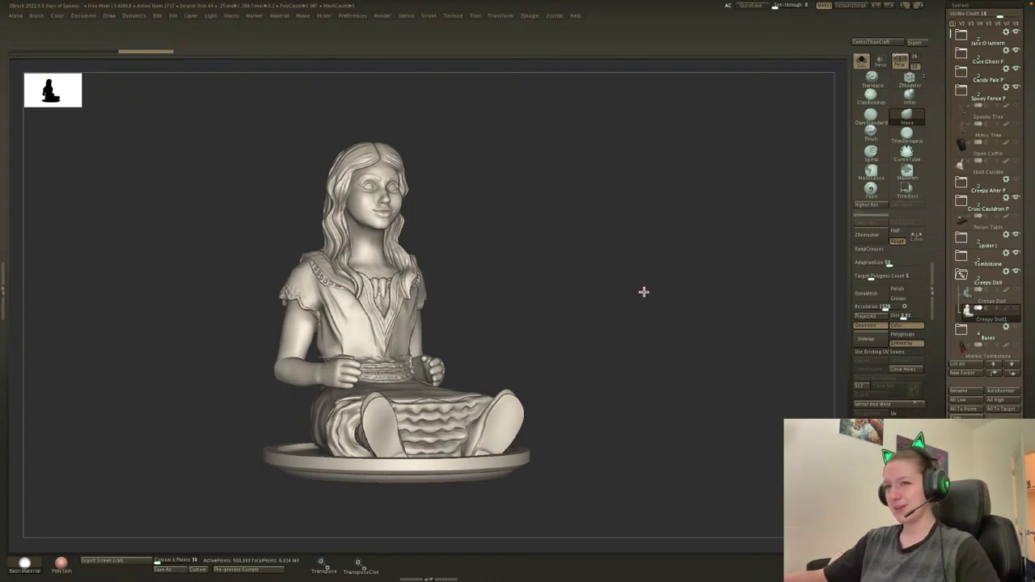
Examine the unpainted Creepy Doll1 subtool's wireframe density and overall shape, with and without the other subtools shown.
key("space")
key("shift+f")
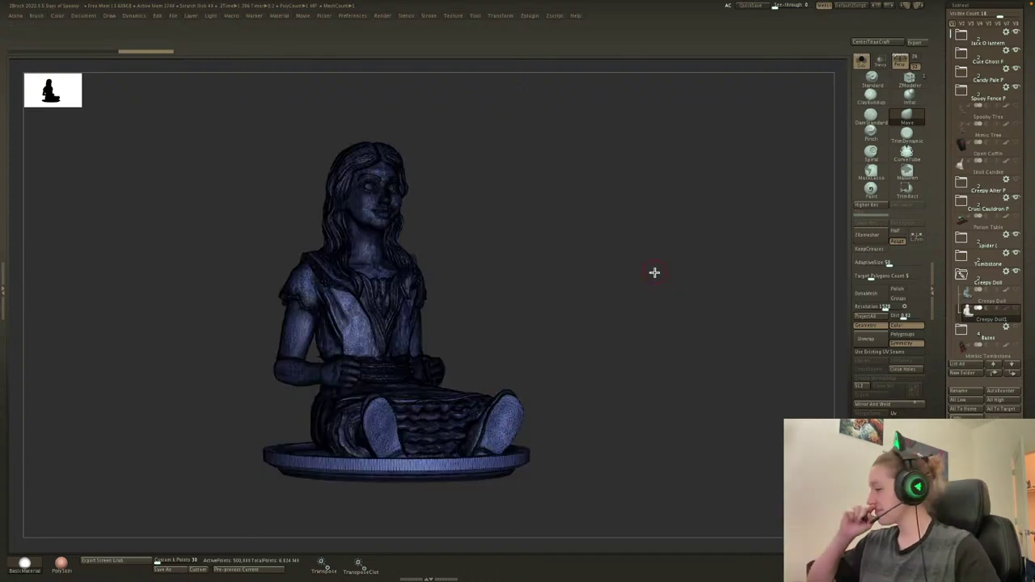
key("shift+f")
left_click(863, 63)
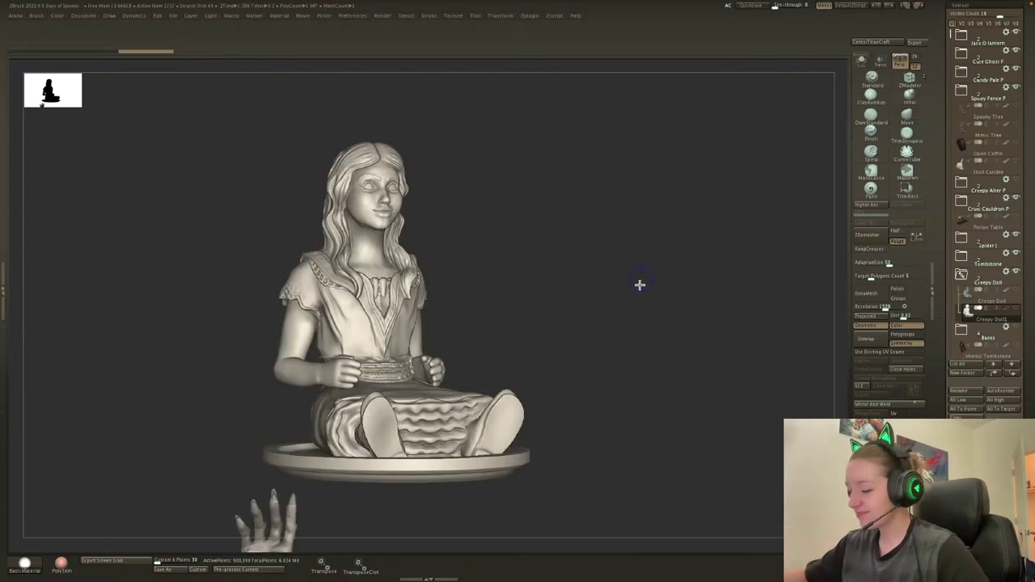
left_click(874, 61)
left_click(862, 63)
key("f")
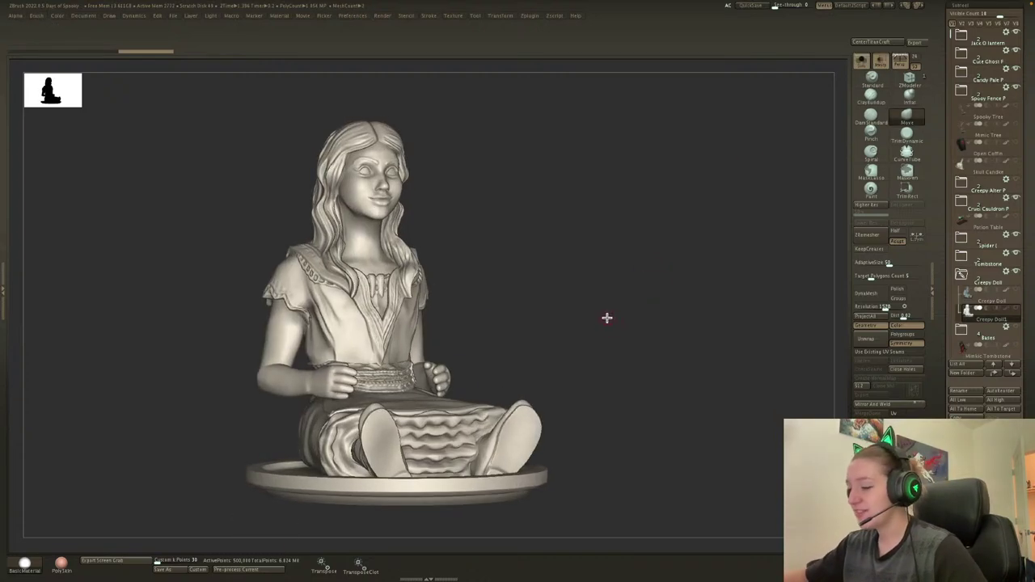
key("shift+f")
key("shift+f")
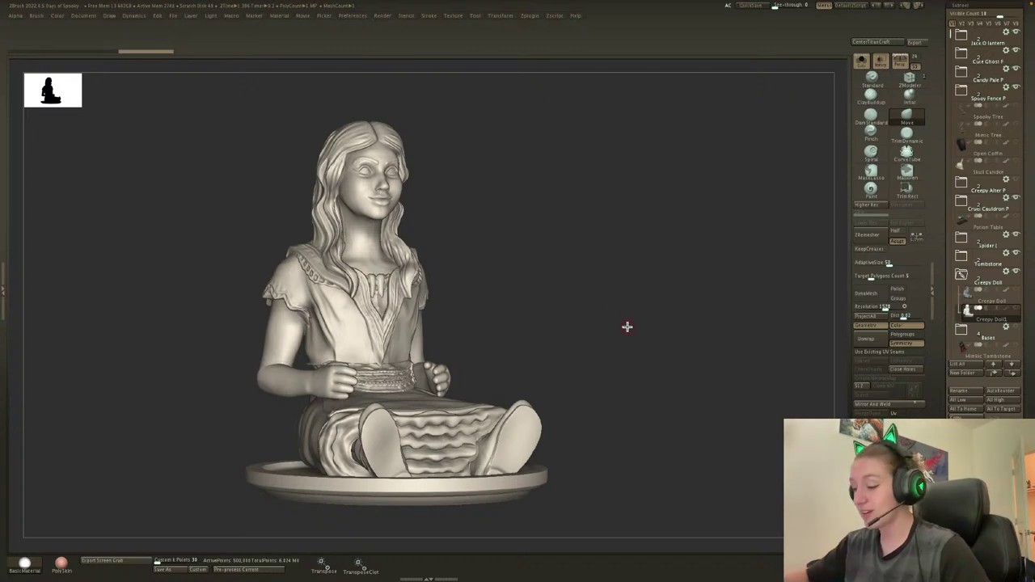
mouse_move(628, 327)
left_mouse_down()
mouse_move(644, 356)
mouse_move(638, 324)
left_mouse_up()
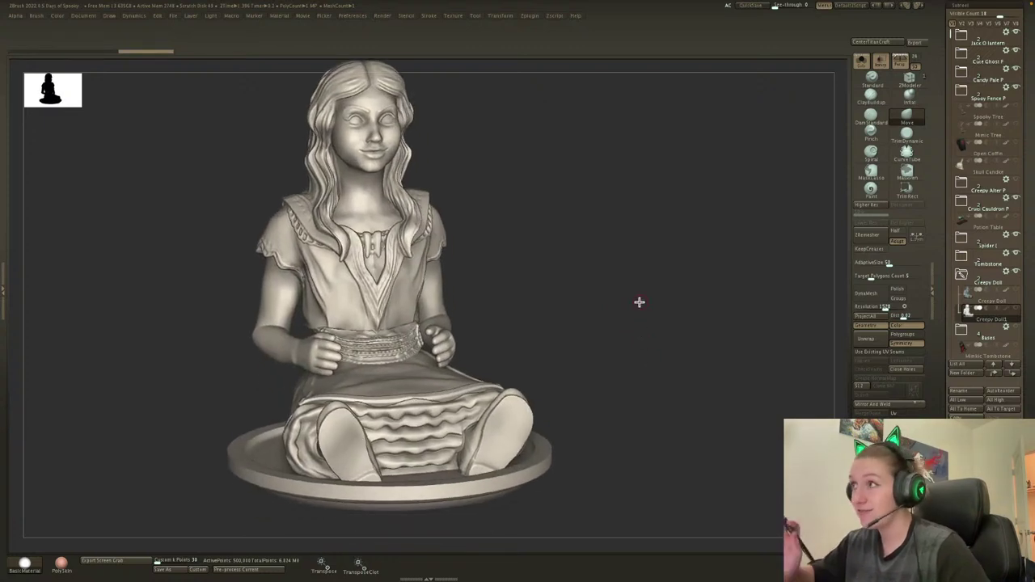
Decimate the unpainted doll to a custom count of 50k points and check the face and wireframe.
left_click(202, 569)
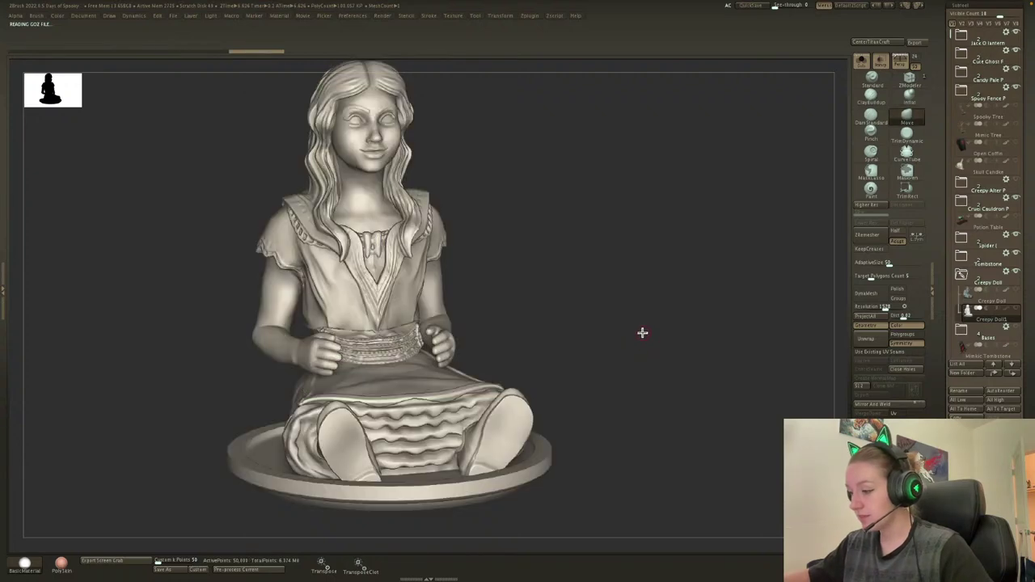
left_click_drag(642, 333, 650, 254, "alt")
left_click_drag(649, 178, 633, 291, "alt")
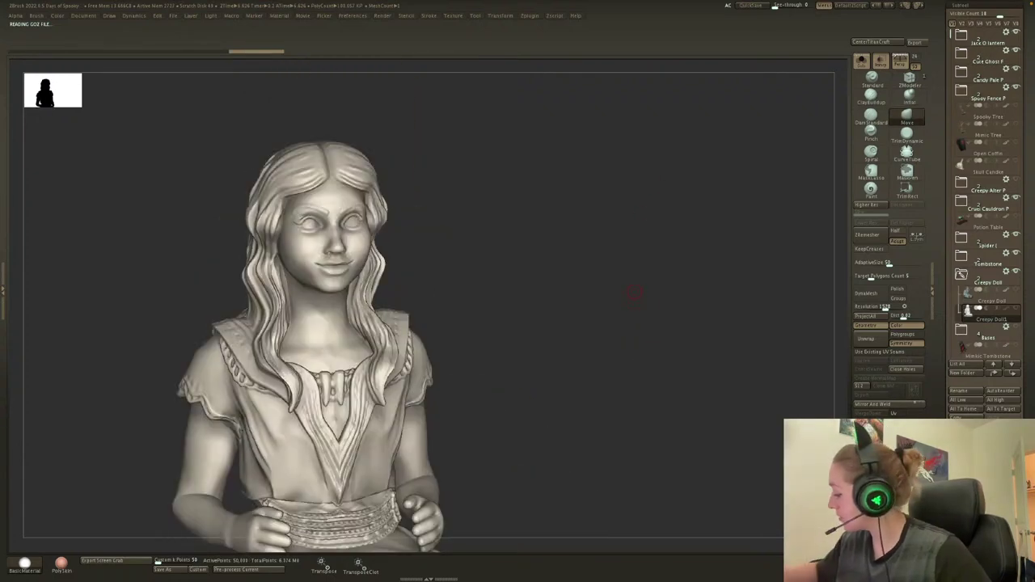
key("ctrl")
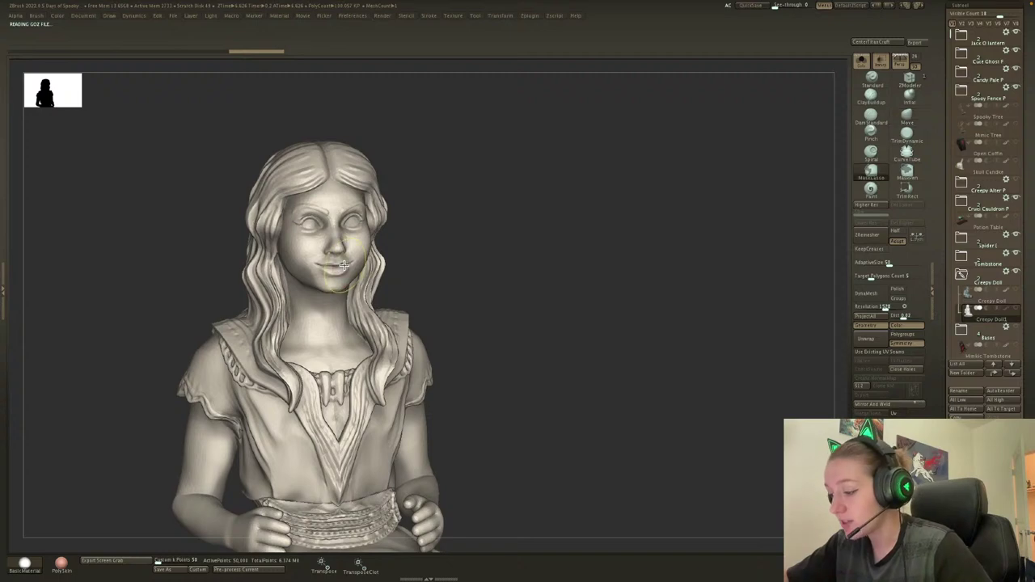
left_click_drag(344, 266, 343, 265, "ctrl")
key("space")
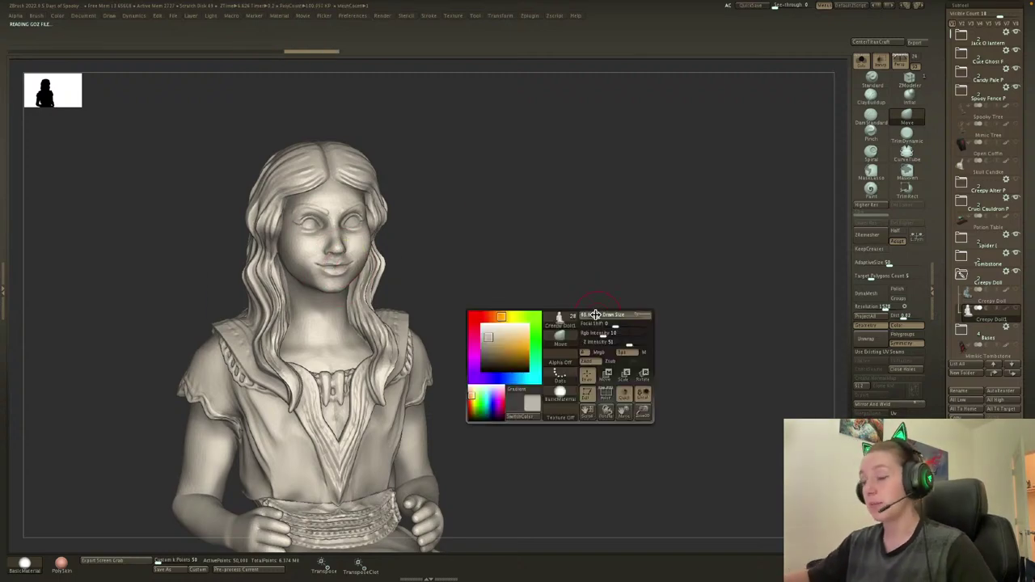
key("shift+f")
key("shift+f")
left_click_drag(594, 312, 592, 452, "alt")
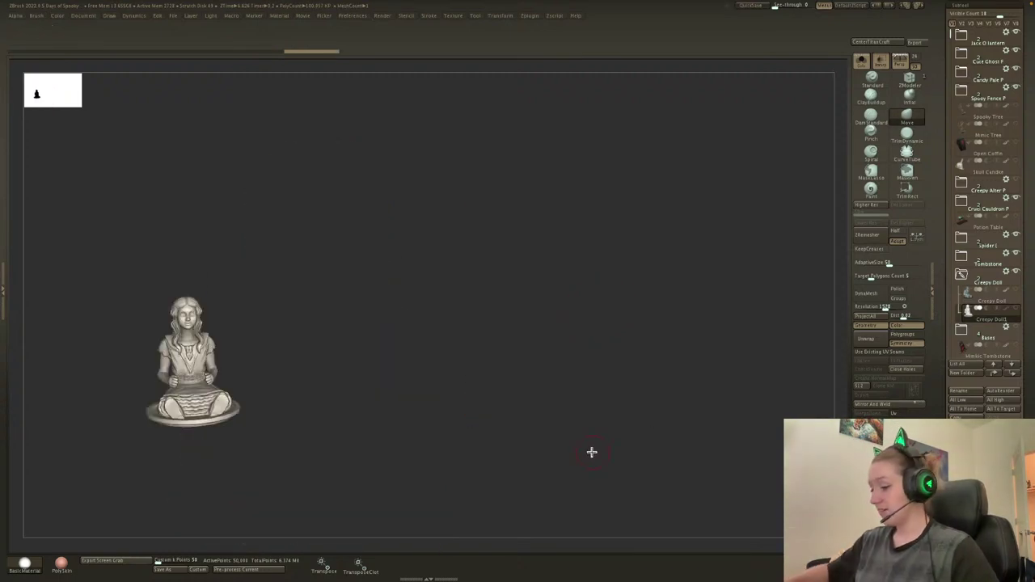
Isolate the seated figure from its plate to check that they are separate pieces, and restore full visibility.
left_click_drag(421, 401, 661, 364)
left_click(388, 377, "ctrl+shift")
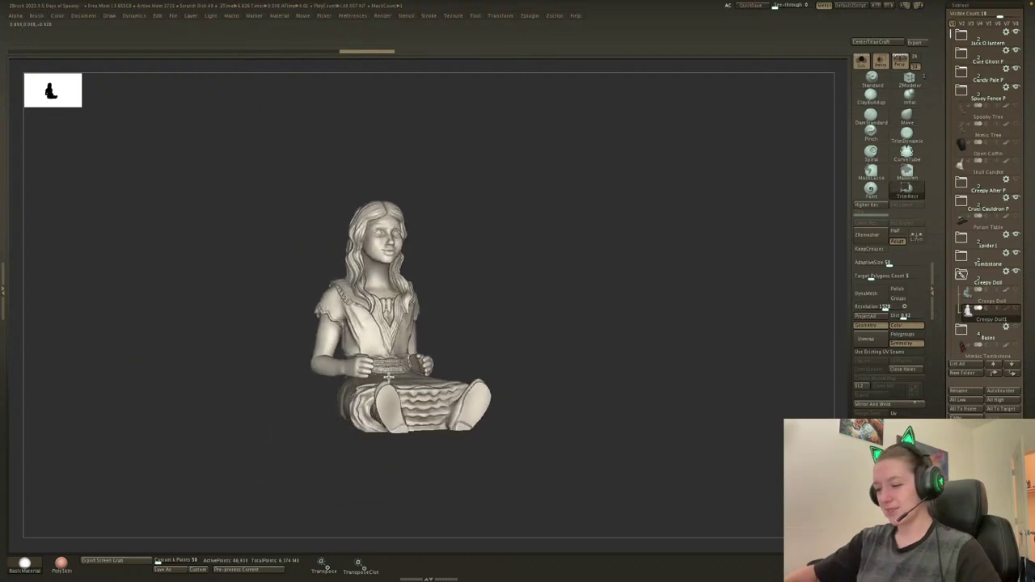
left_click(388, 377, "ctrl+shift")
left_click(612, 322, "ctrl+shift")
left_click_drag(612, 323, 594, 319, "alt")
Merge the doll and its plate into one mesh with Remesh By Union and accept the result.
key("w")
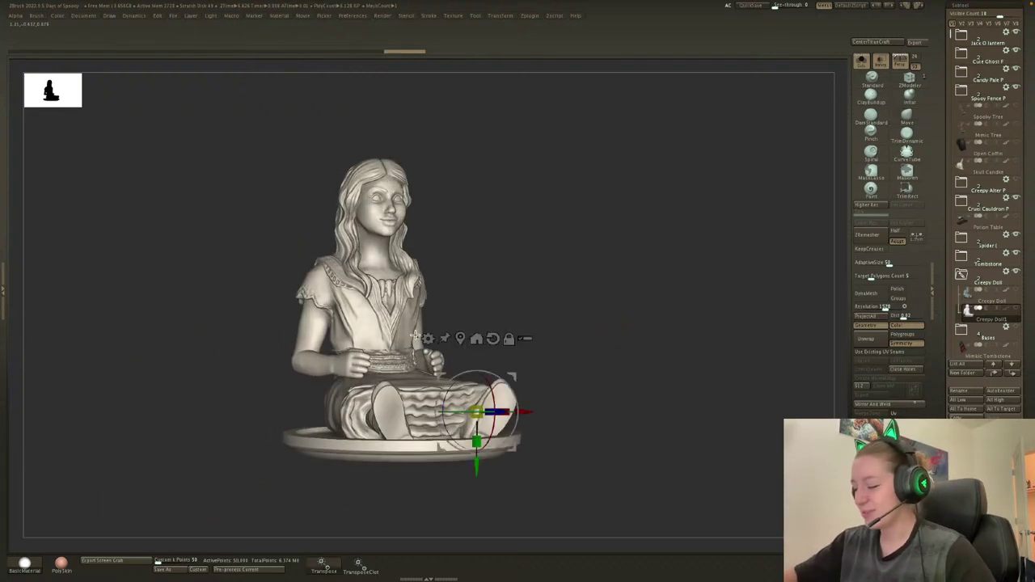
left_click(427, 338)
left_click(582, 396)
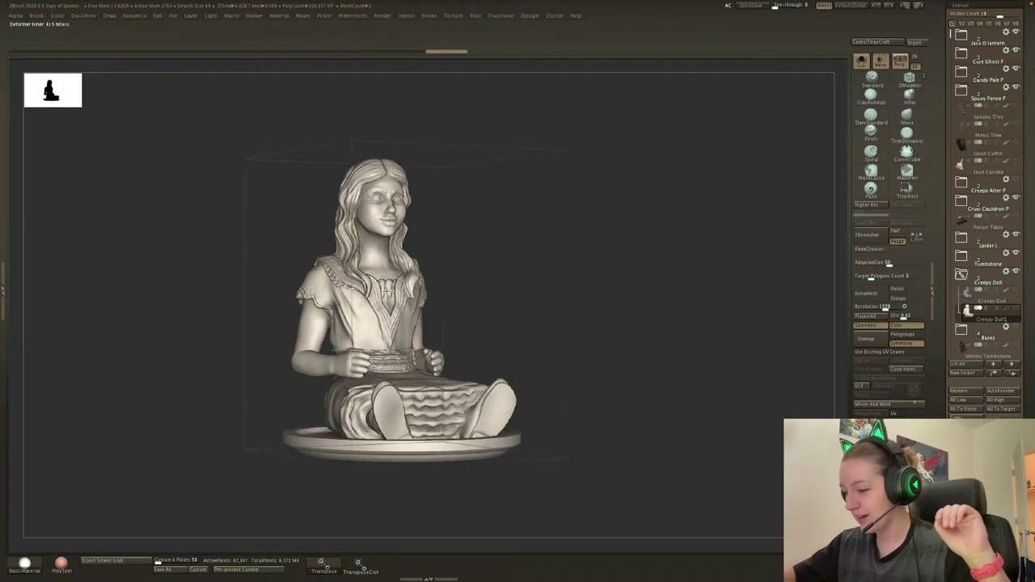
left_click(353, 232)
left_click(511, 234)
key("q")
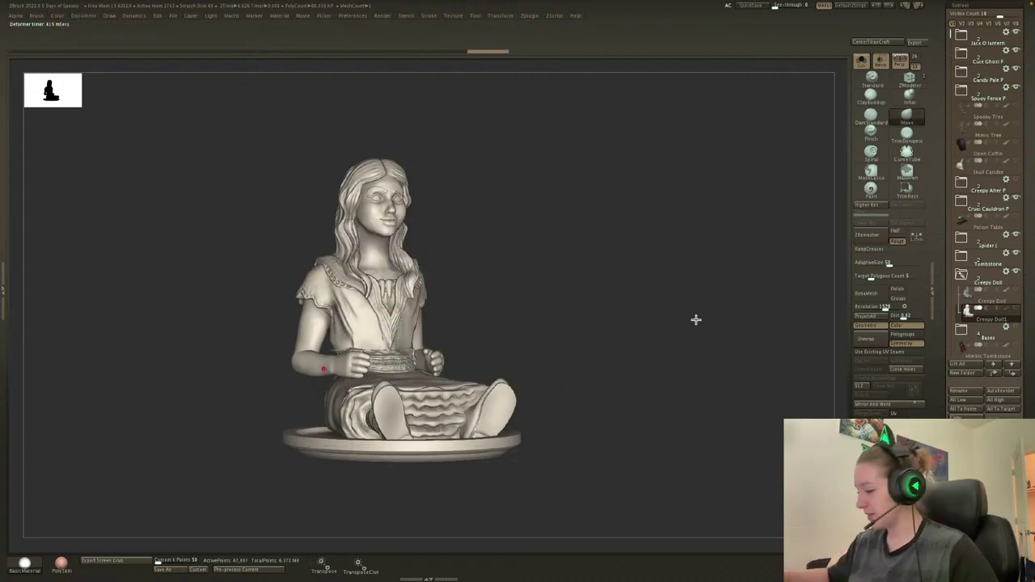
Regroup the merged doll's polygroups, isolate the pieces outside the main shell for inspection, and show the whole mesh again.
key("shift+f")
key("shift+f")
key("ctrl+w")
key("shift+f")
left_click(472, 414, "ctrl+shift")
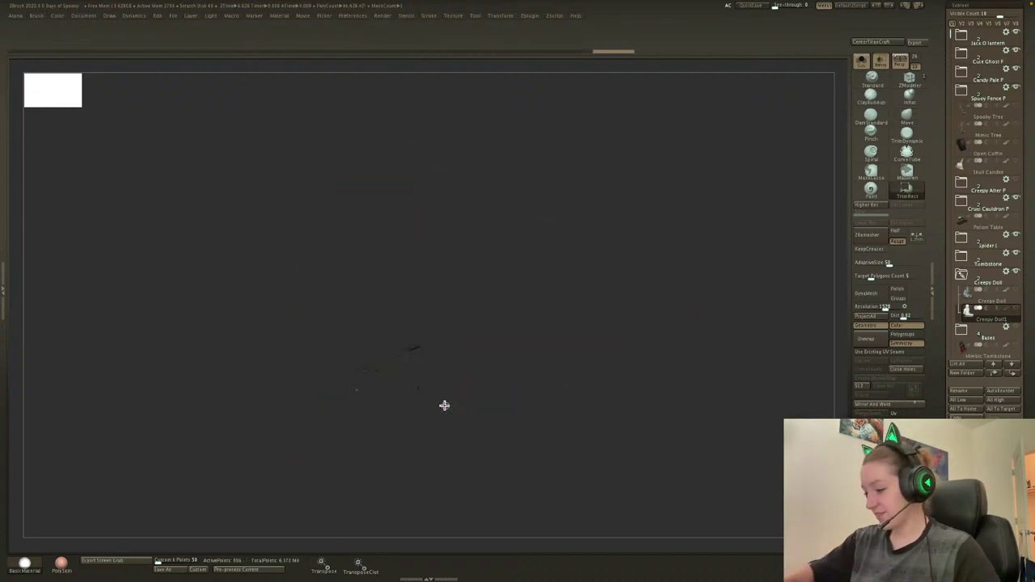
key("shift+f")
left_click(615, 388, "ctrl+shift")
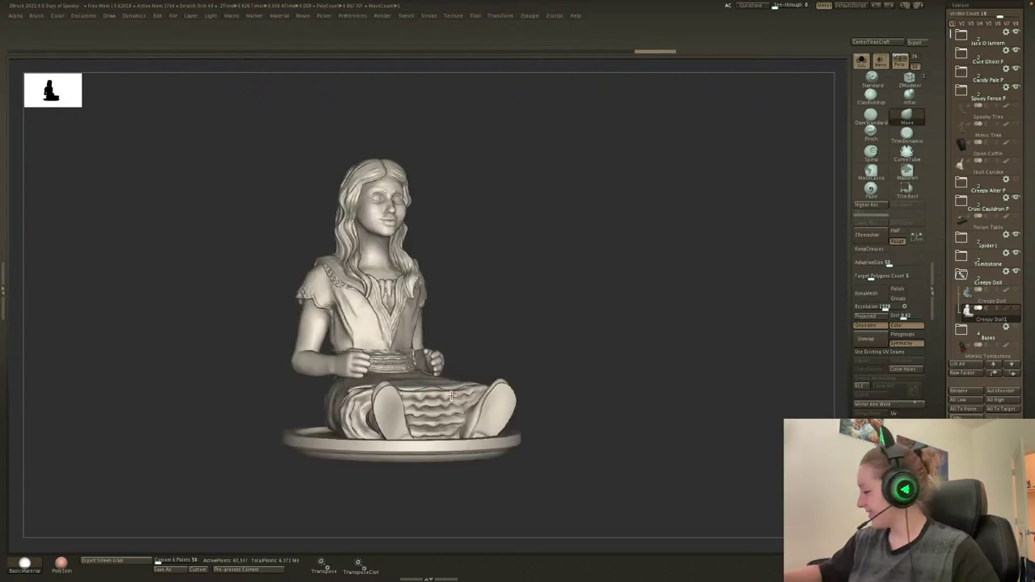
Run Remesh By Union a second time on the unpainted doll, accept it and return to Draw mode.
key("w")
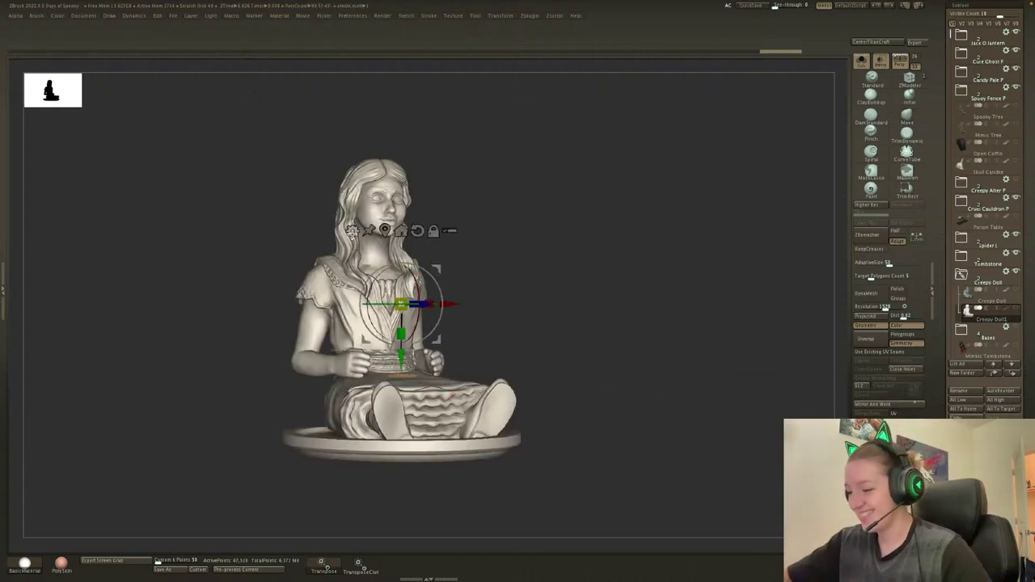
left_click(353, 233)
left_click(509, 287)
left_click(352, 232)
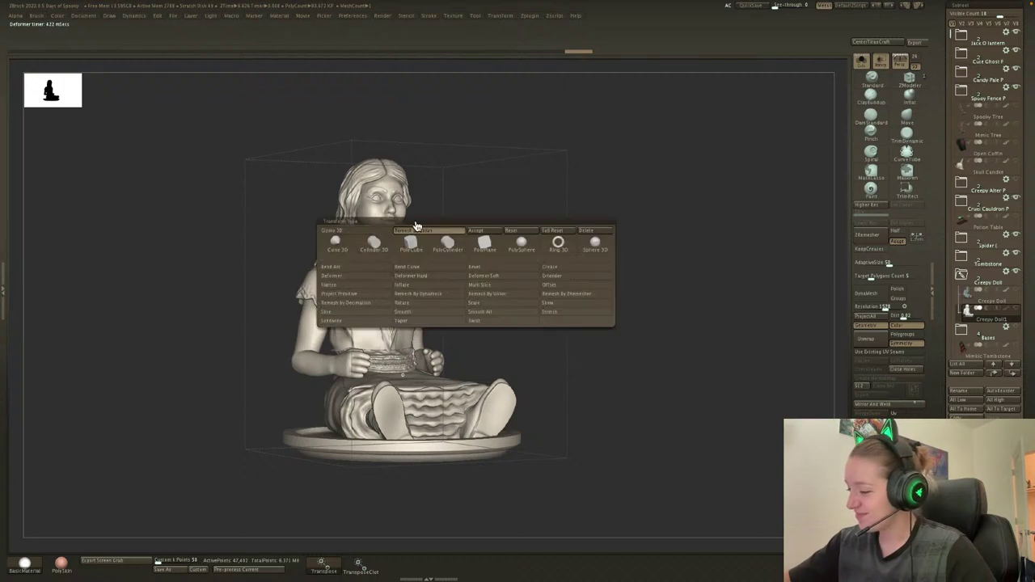
left_click(481, 234)
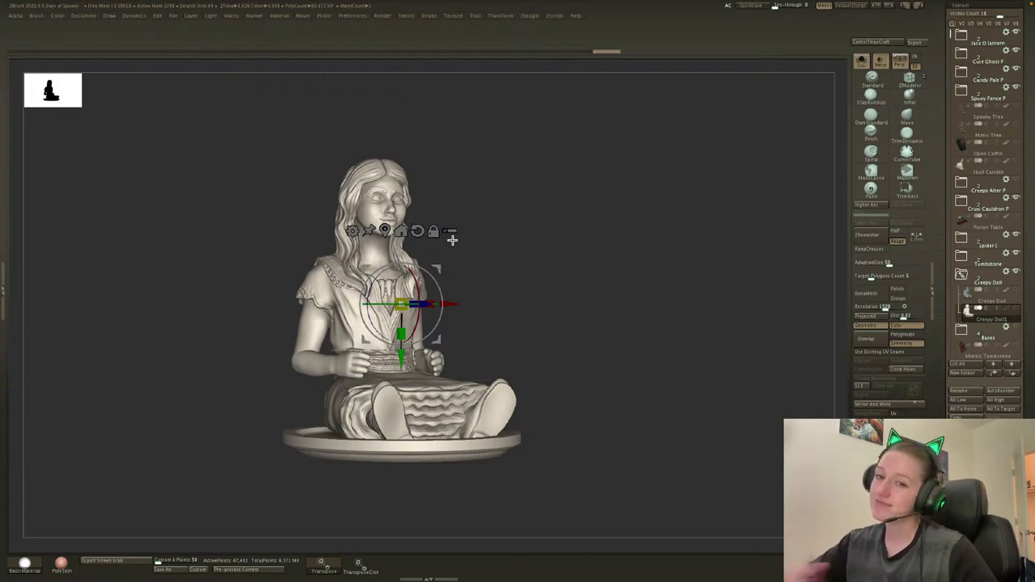
key("q")
Make the painted Creepy Doll subtool the active one and frame it in view.
left_click_drag(612, 329, 631, 356)
left_click(980, 294)
mouse_move(682, 376)
left_mouse_down("alt")
mouse_move(683, 392)
mouse_move(656, 361)
mouse_move(667, 341)
left_mouse_up("alt")
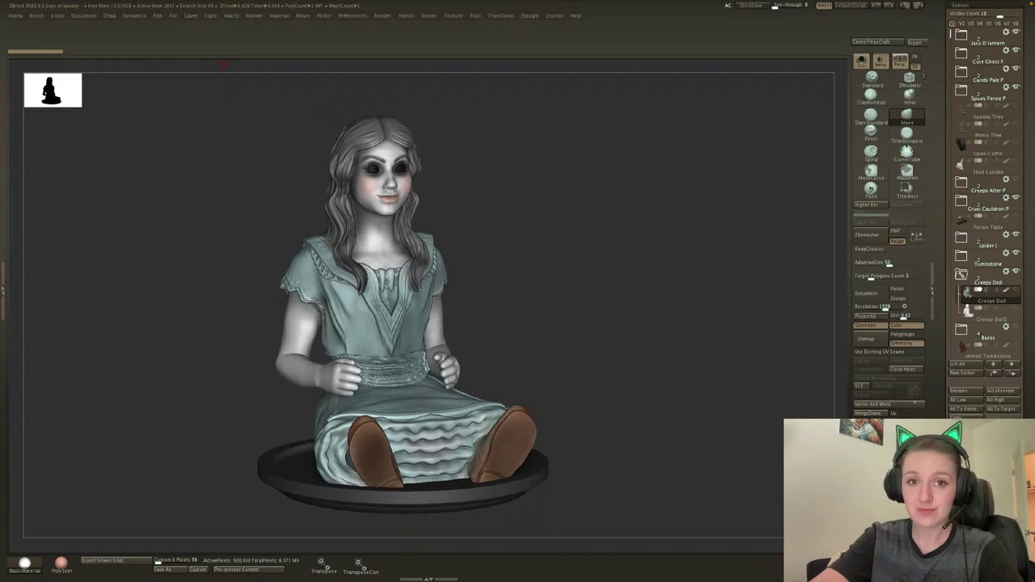
Switch to Safari to view the Mia Kay miniature image, and return to ZBrush.
key("ctrl+Left")
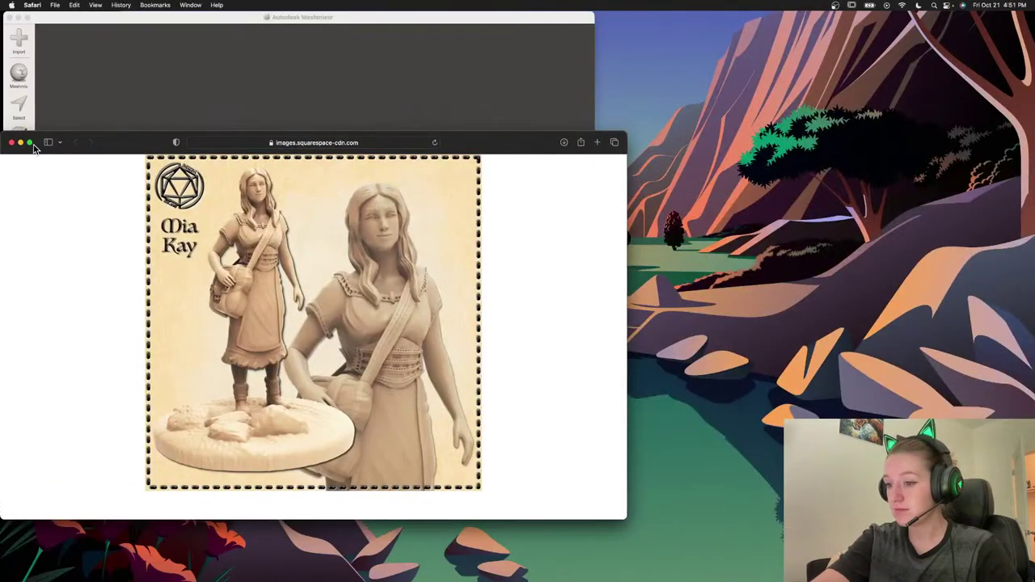
key("ctrl+Right")
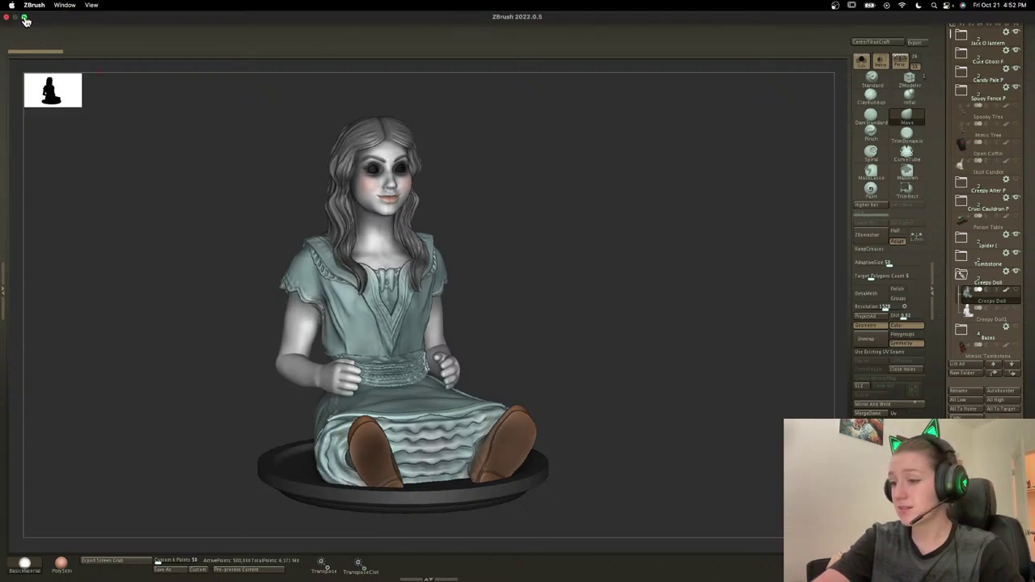
left_click(26, 20)
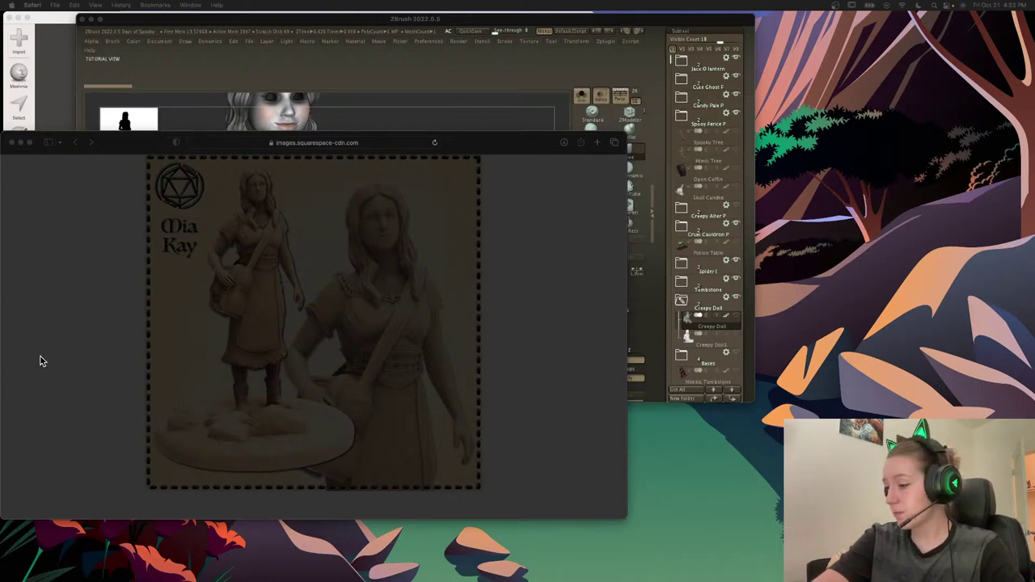
key("super+n")
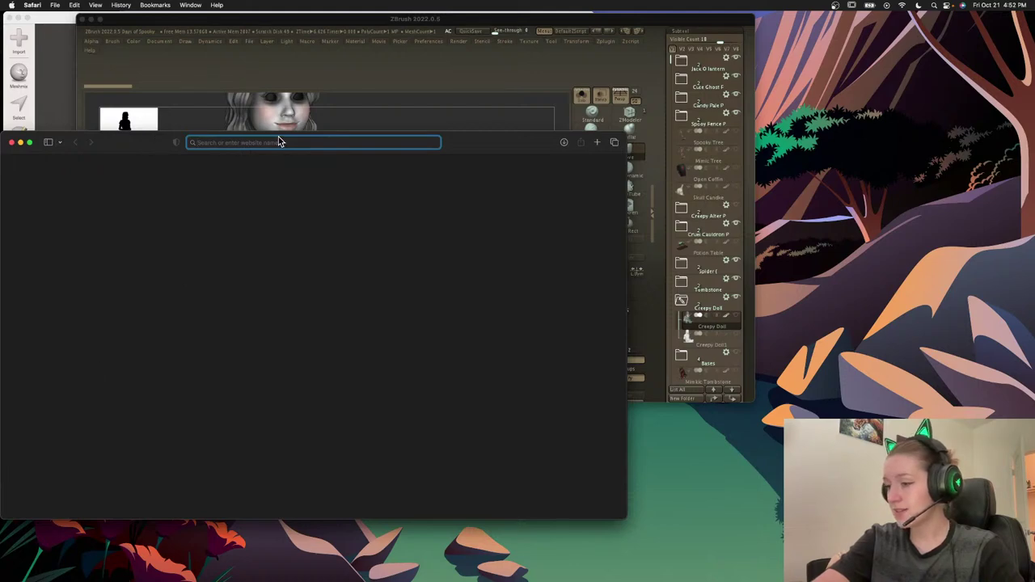
left_click_drag(151, 143, 204, 138)
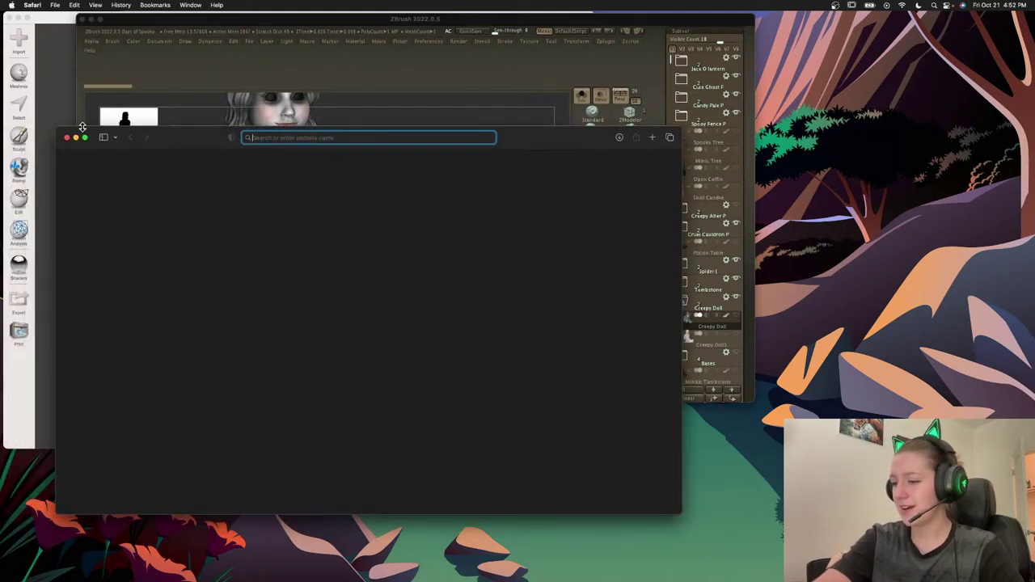
left_click(143, 166)
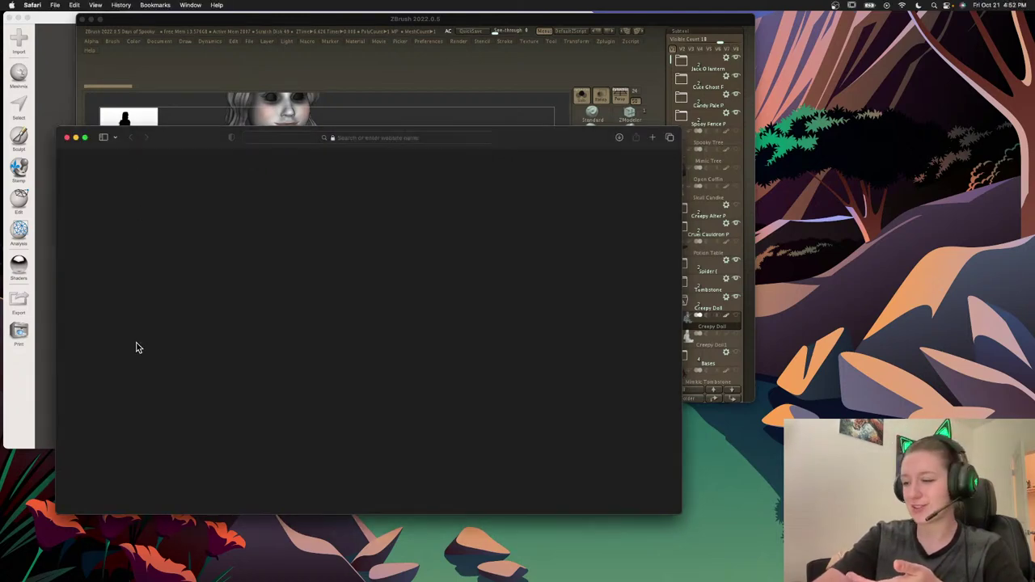
left_click(67, 138)
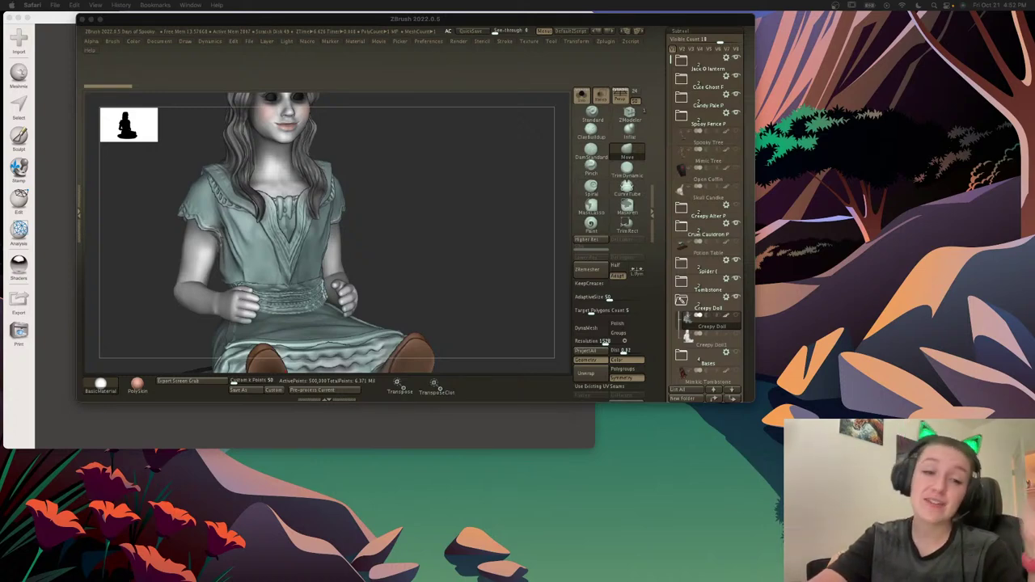
left_click(99, 19)
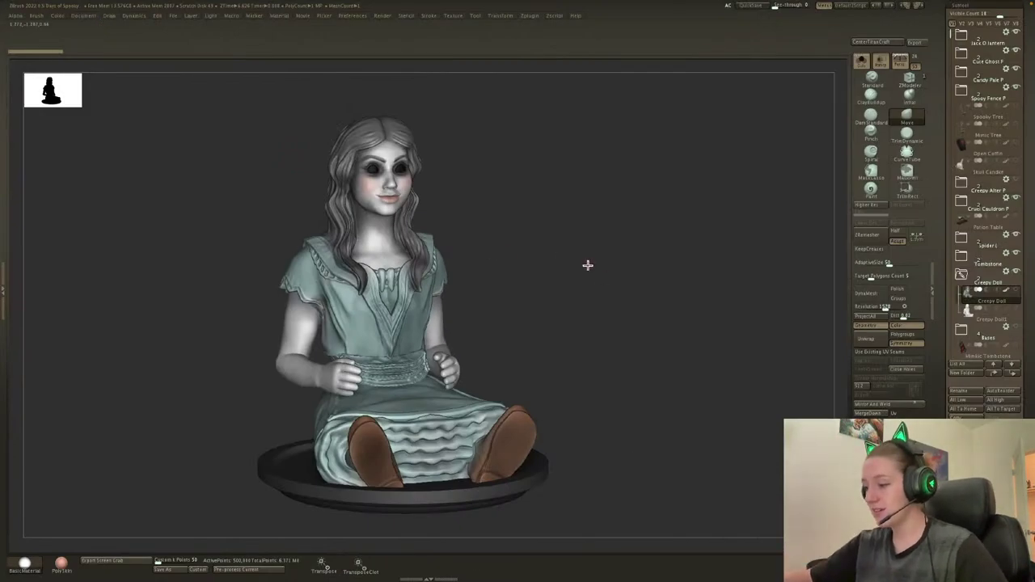
Examine the painted doll from several angles and check its wireframe.
left_click_drag(598, 280, 628, 220)
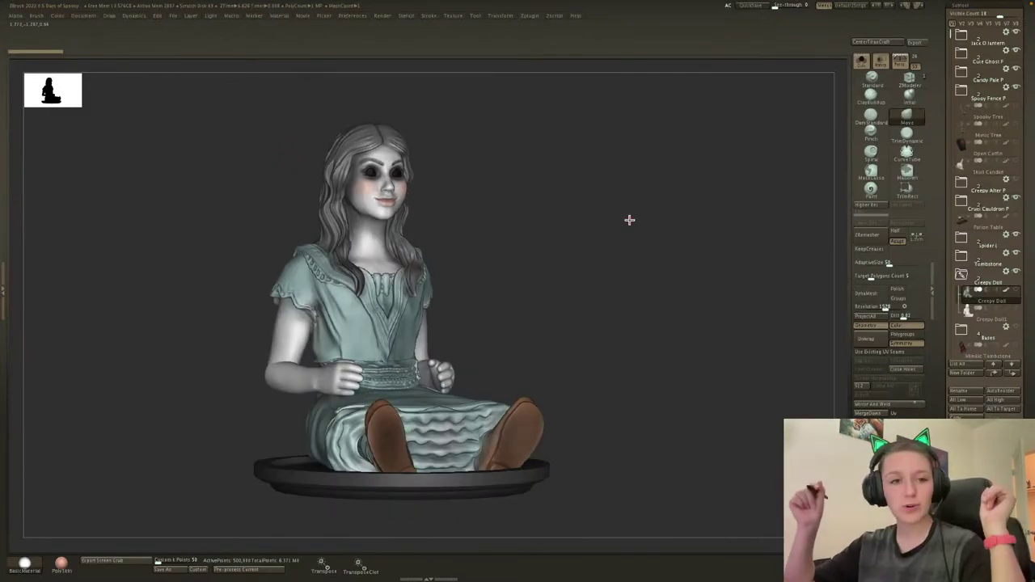
mouse_move(603, 296)
left_mouse_down()
mouse_move(614, 308)
mouse_move(583, 348)
left_mouse_up()
right_click(583, 349)
left_click_drag(676, 282, 650, 276)
right_click(650, 276)
key("shift+f")
key("shift+f")
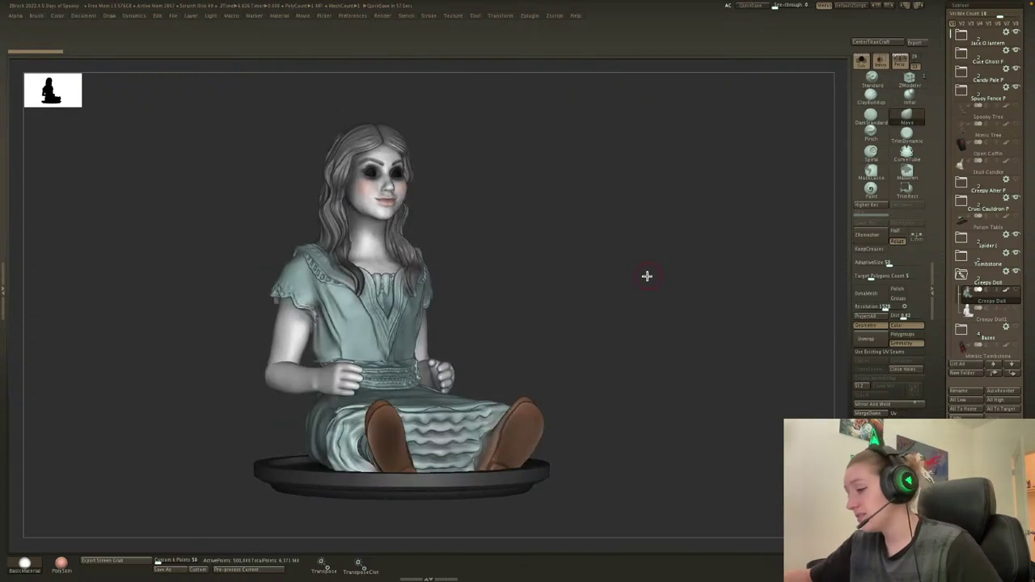
right_click_drag(628, 302, 630, 321, "ctrl")
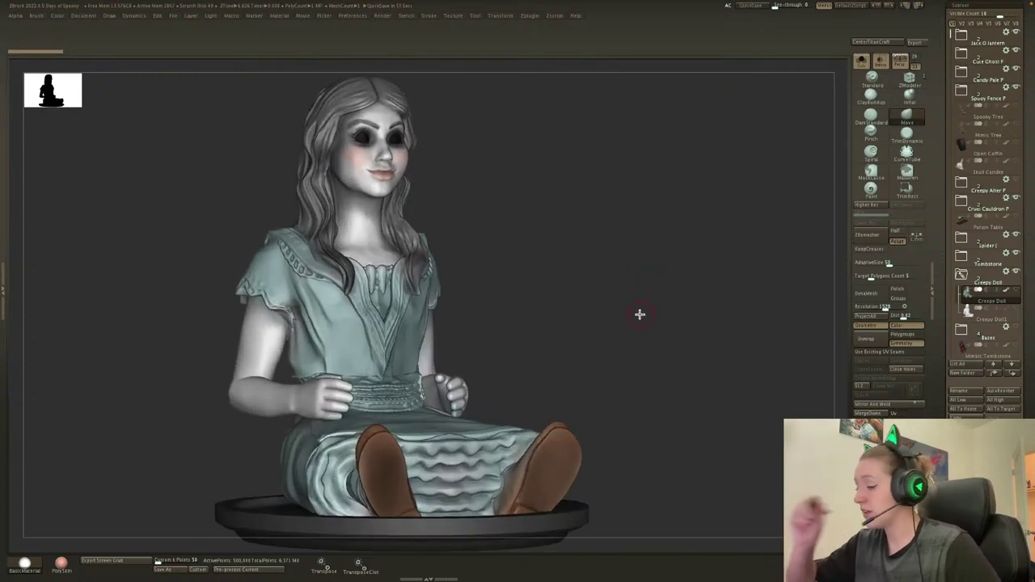
left_click_drag(598, 275, 620, 278)
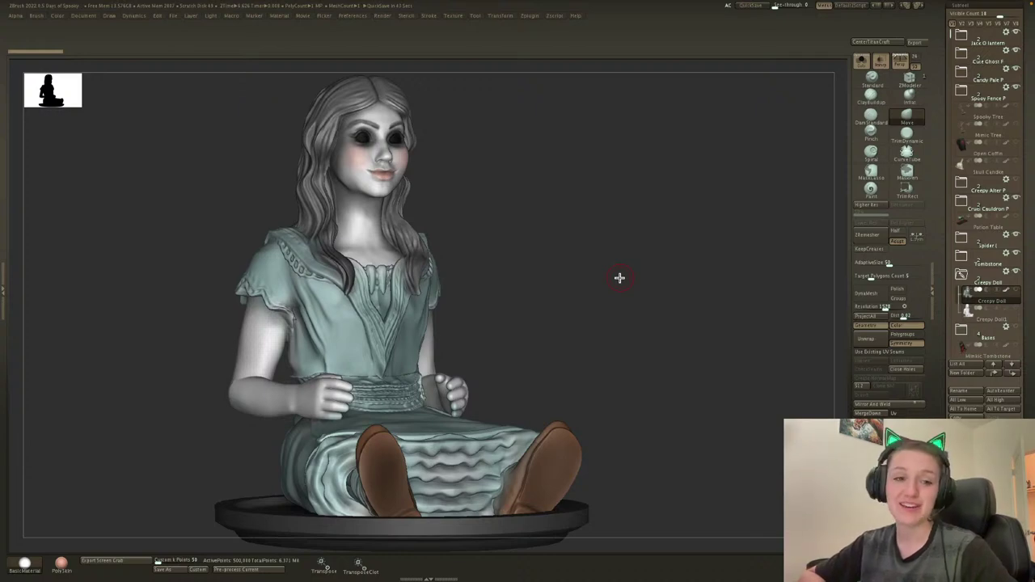
Auto-group the painted Creepy Doll by topology continuity and check its polygroups in wireframe.
key("shift+f")
key("shift+f")
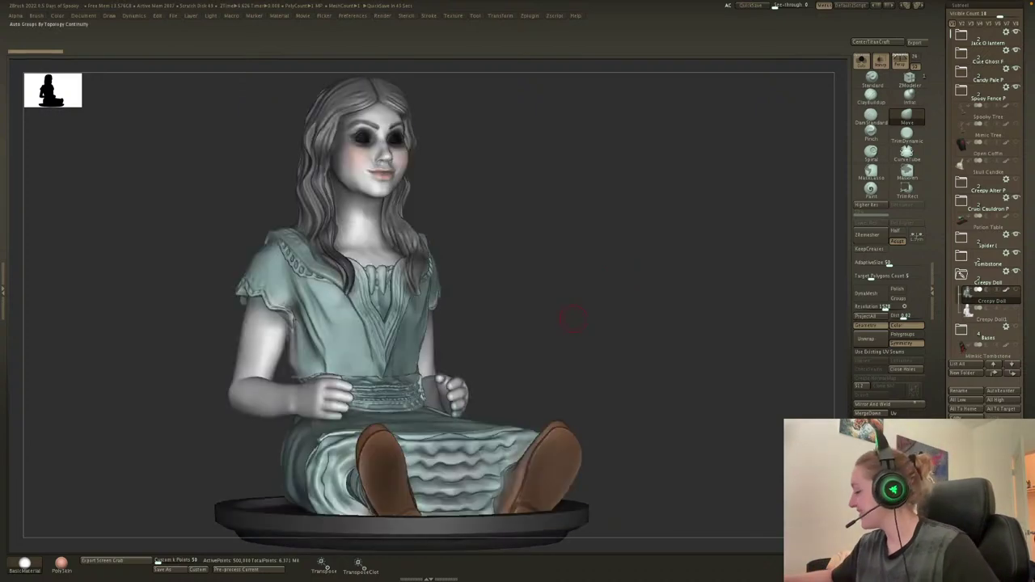
key("shift+f")
Select the merged, unpainted Creepy Doll1 subtool and inspect its wireframe for comparison with the painted version.
left_click(991, 314)
key("shift+f")
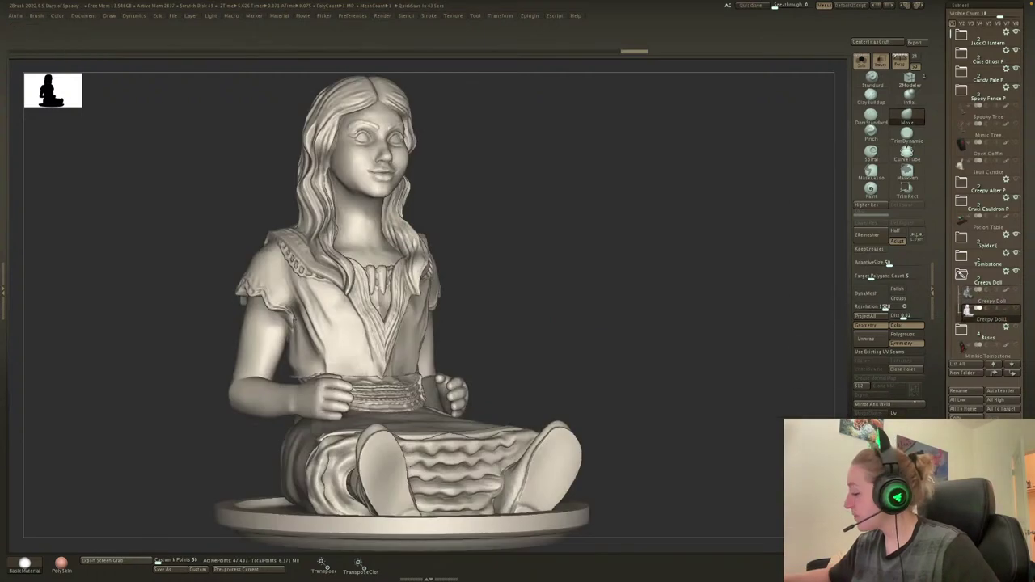
key("shift+f")
key("shift+f")
left_click_drag(661, 370, 543, 367, "alt")
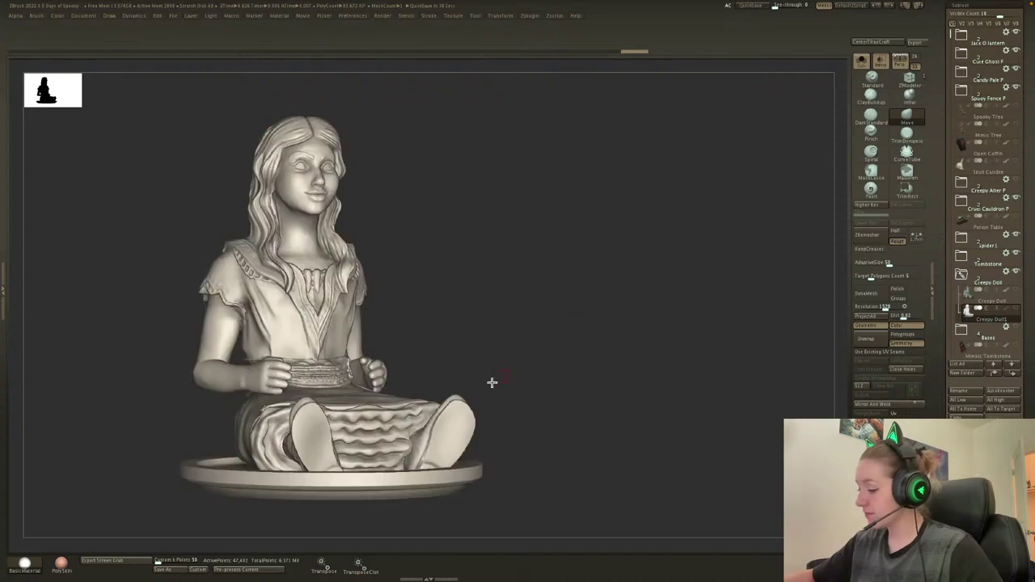
Check the unpainted Creepy Doll's wireframe and examine the figure and its base from several angles.
key("ctrl+shift")
key("shift+f")
key("shift+f")
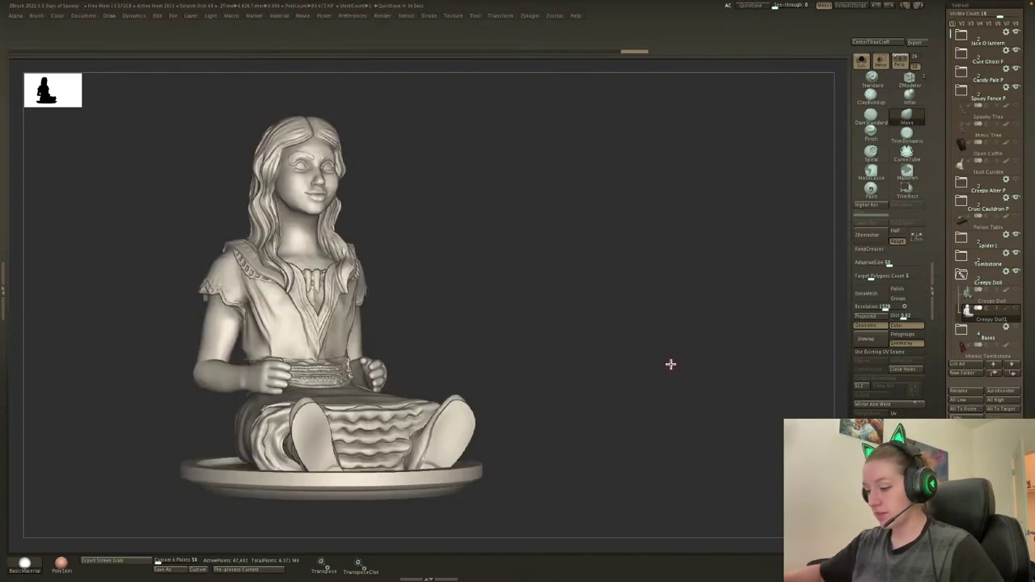
mouse_move(671, 365)
left_mouse_down()
mouse_move(652, 377)
mouse_move(674, 380)
mouse_move(679, 326)
mouse_move(679, 462)
mouse_move(671, 443)
left_mouse_up()
key("shift+f")
key("shift+f")
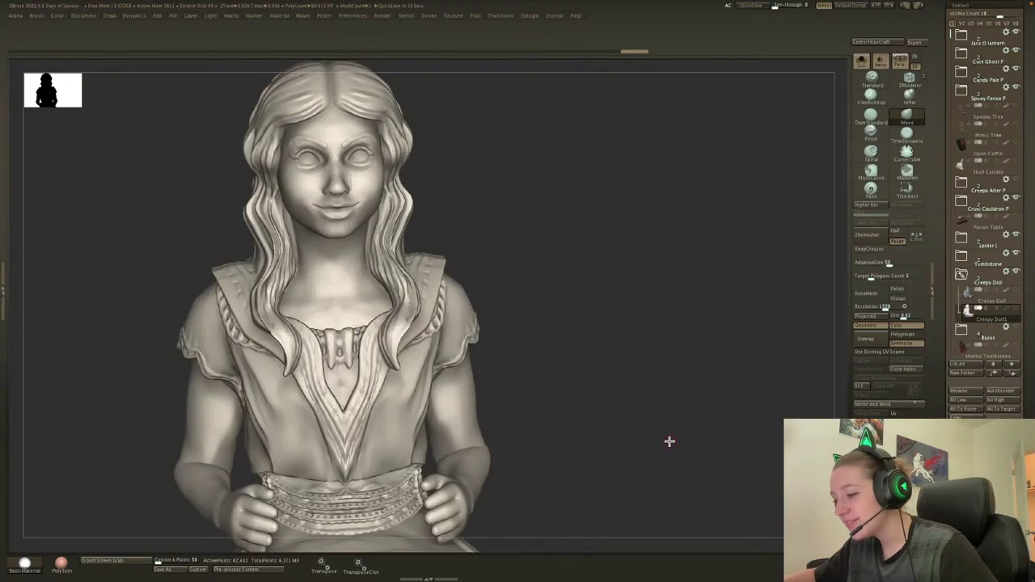
key("f")
mouse_move(684, 368)
left_mouse_down()
mouse_move(680, 392)
mouse_move(613, 397)
mouse_move(682, 388)
mouse_move(677, 361)
left_mouse_up()
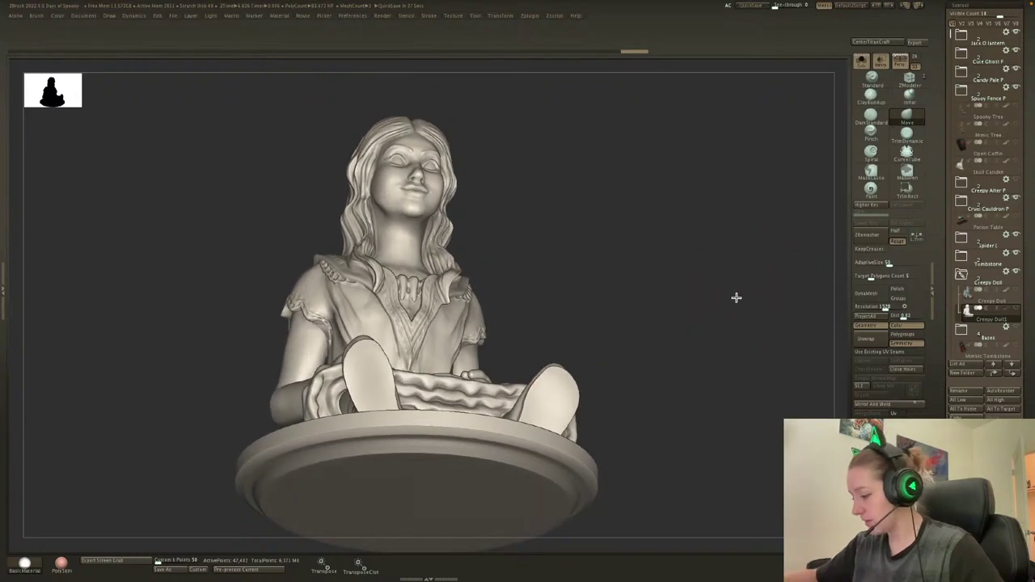
left_click_drag(737, 296, 801, 236)
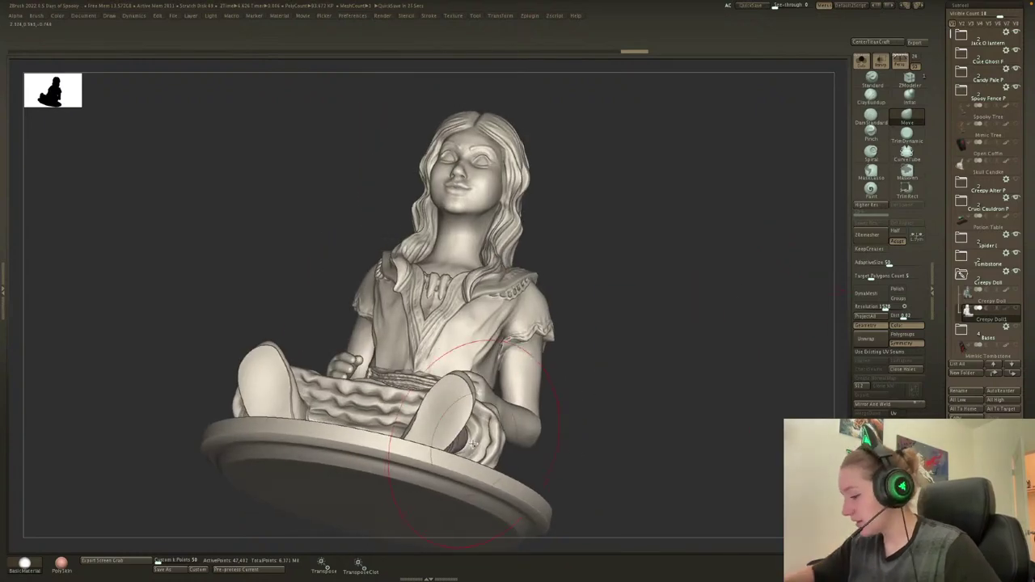
Adjust the skirt folds around the doll's shoes with the Move brush, just above the base.
left_click_drag(596, 402, 719, 401)
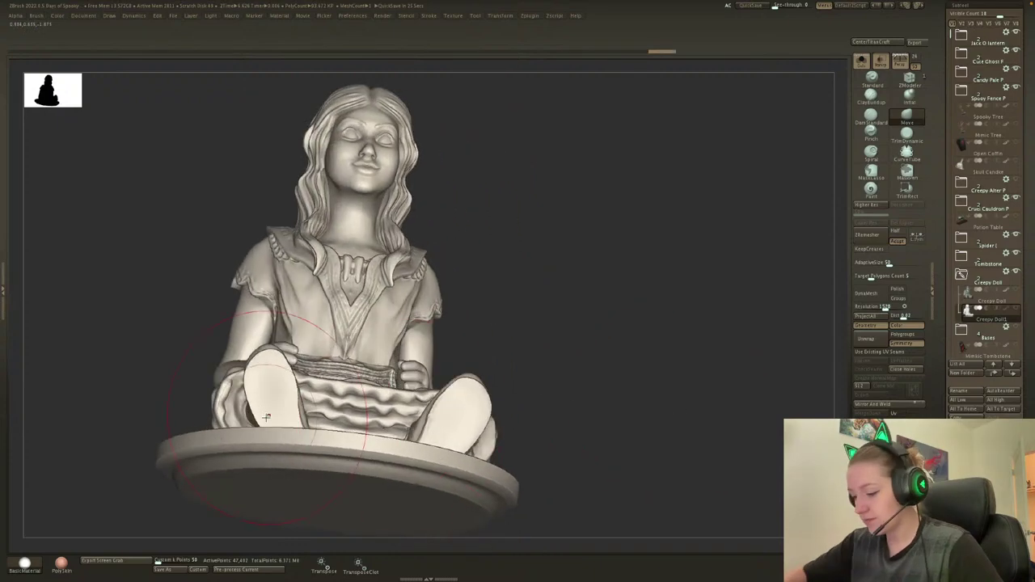
key("space")
left_click_drag(252, 416, 291, 406)
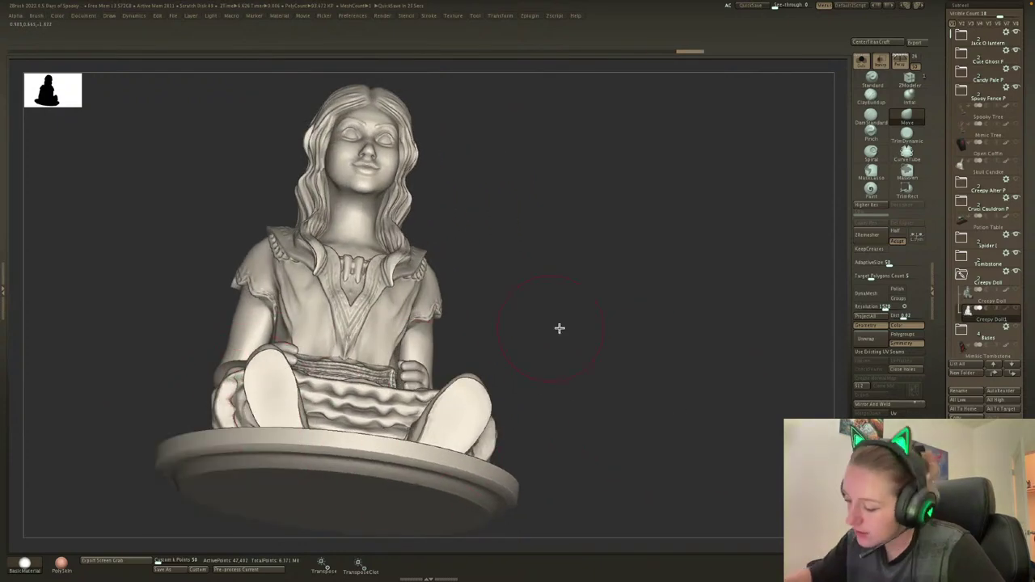
left_click_drag(559, 329, 566, 364)
left_click_drag(360, 418, 363, 411)
left_click_drag(639, 401, 680, 432)
left_click_drag(388, 412, 392, 405)
left_click_drag(619, 367, 566, 364)
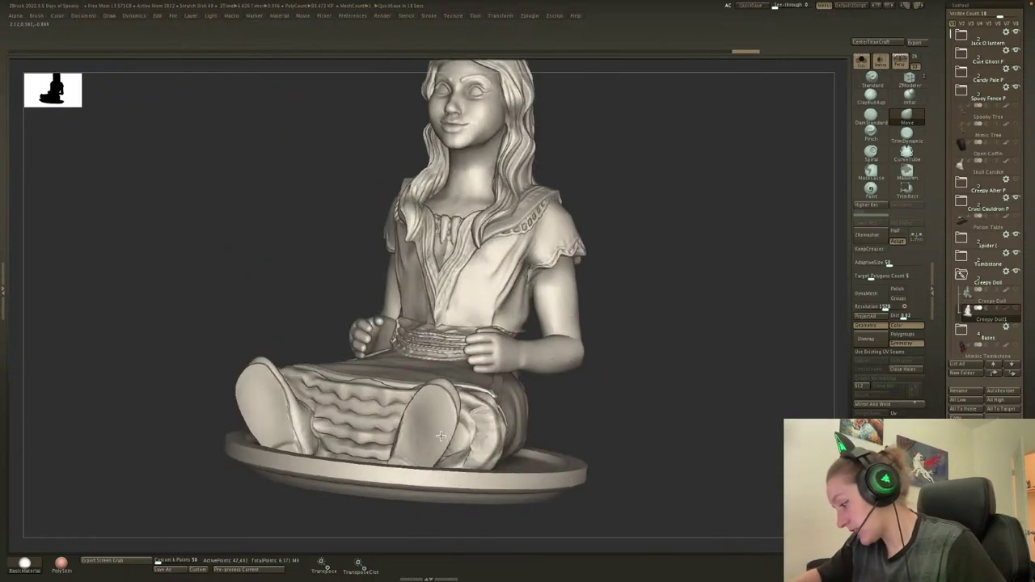
Smooth and reshape the skirt hem beside the shoe, checking the area from the front and side.
key("space")
left_click_drag(647, 388, 447, 424)
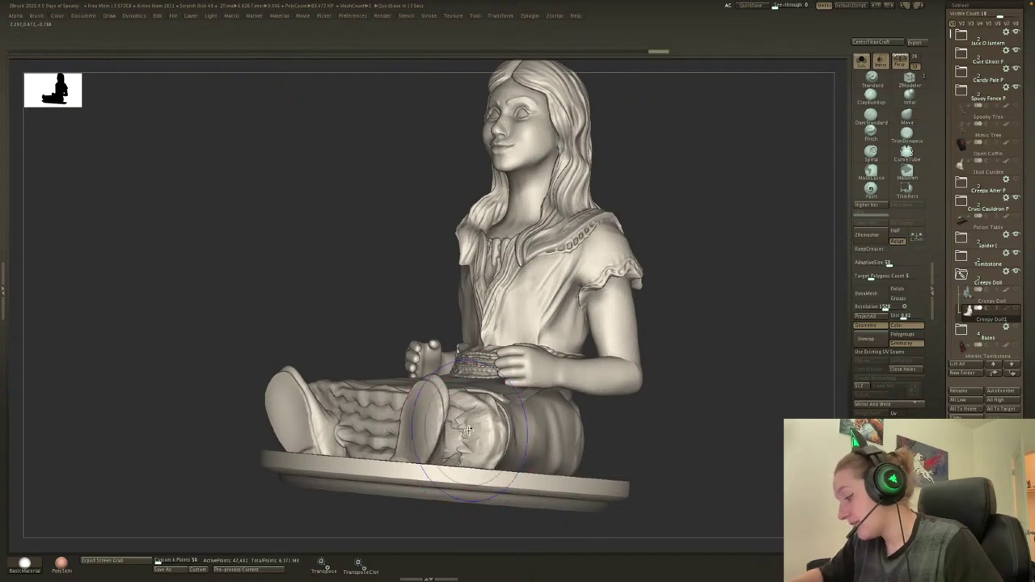
left_click_drag(550, 428, 516, 417)
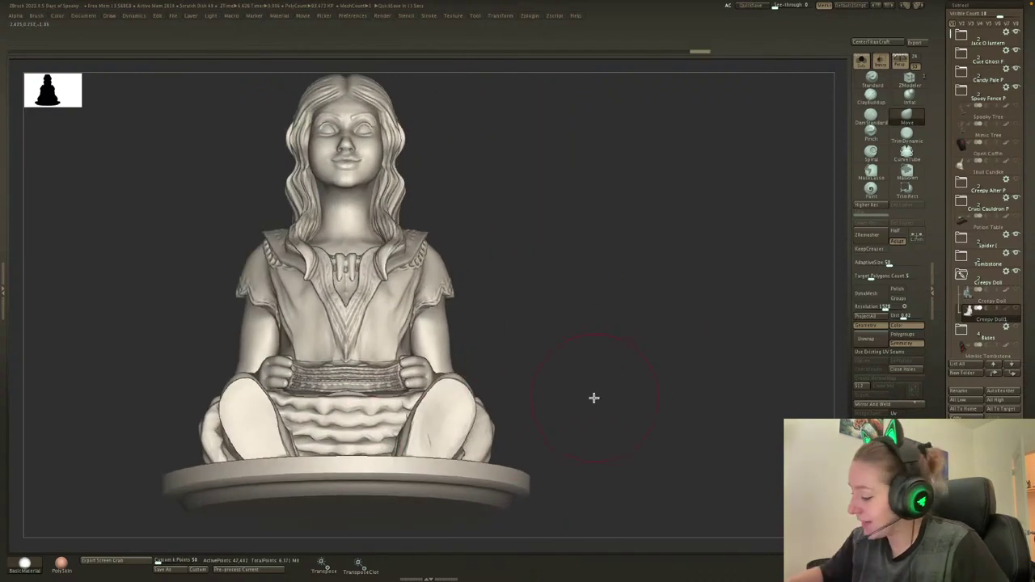
left_click_drag(594, 397, 556, 440)
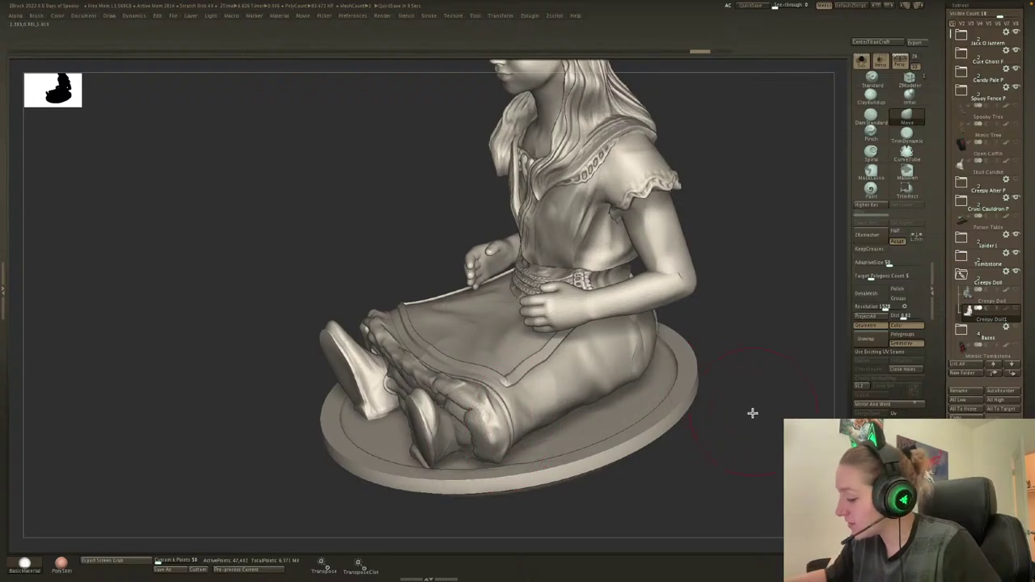
left_click_drag(751, 413, 668, 382)
right_click(705, 365)
mouse_move(604, 381)
left_mouse_down()
mouse_move(596, 360)
mouse_move(607, 377)
left_mouse_up()
right_click(571, 369)
key("w")
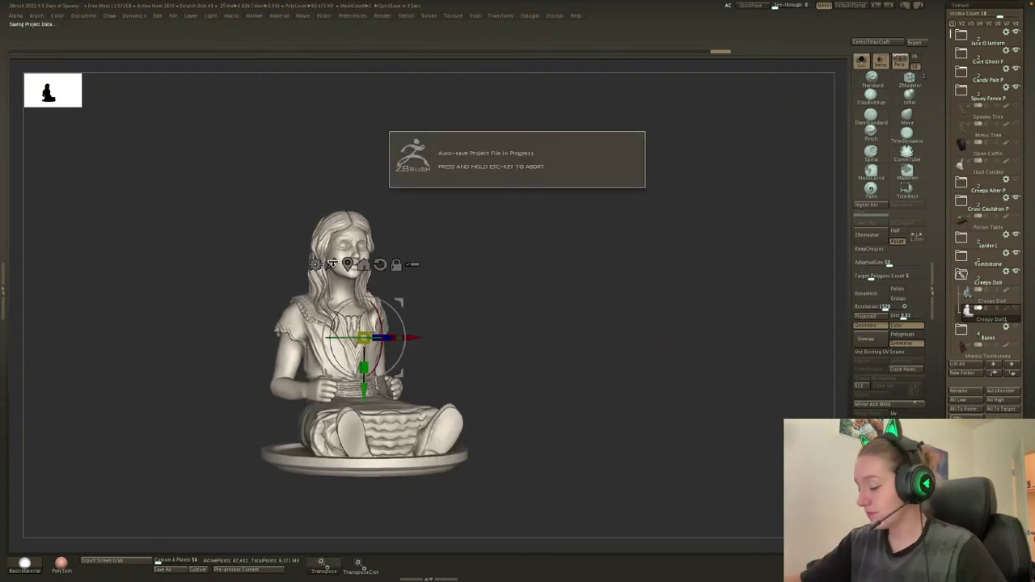
left_click(312, 266)
mouse_move(321, 251)
left_mouse_down()
mouse_move(509, 294)
mouse_move(510, 284)
left_mouse_up()
left_click_drag(364, 241, 366, 177)
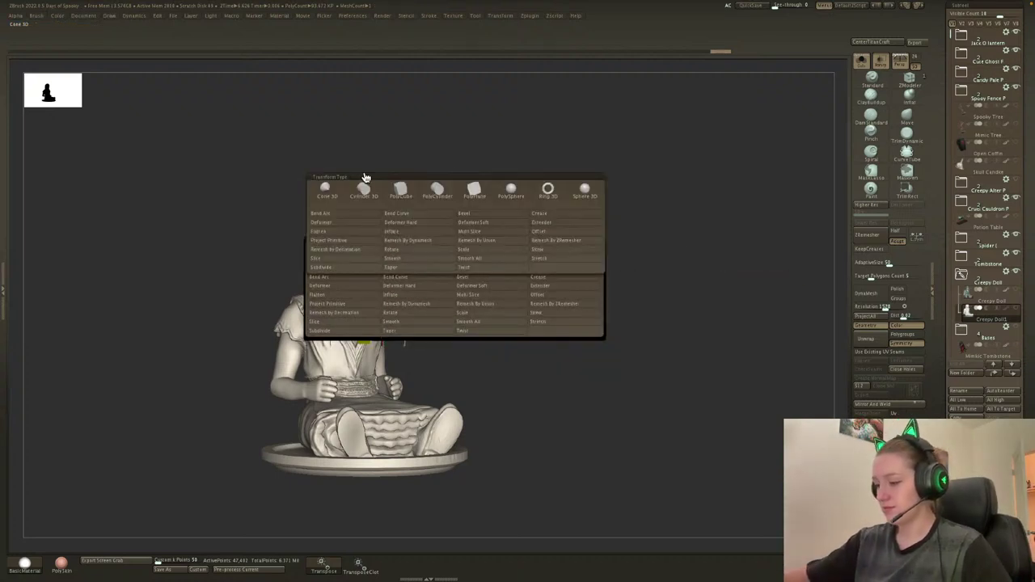
left_click(509, 151)
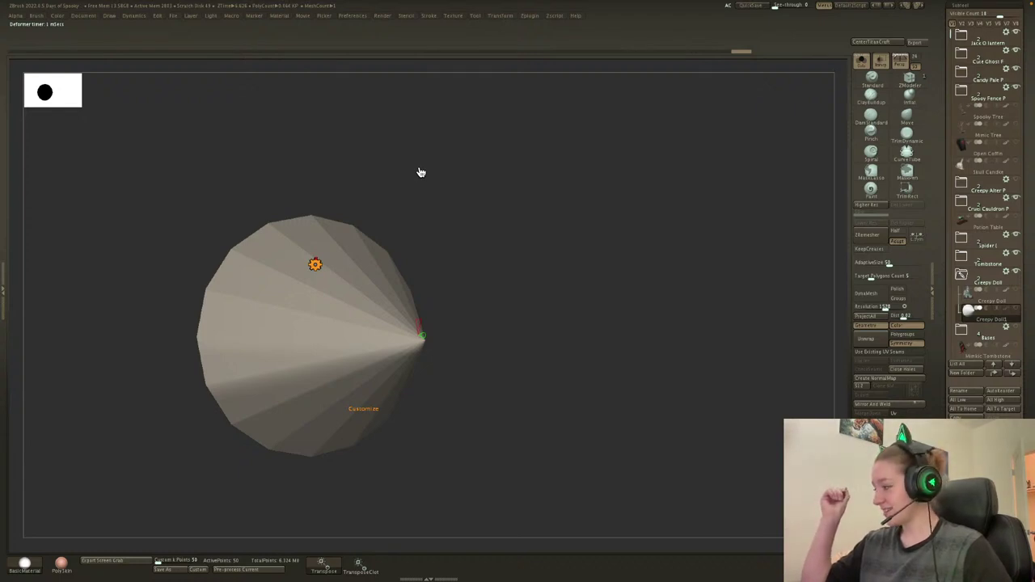
key("q")
key("ctrl+z")
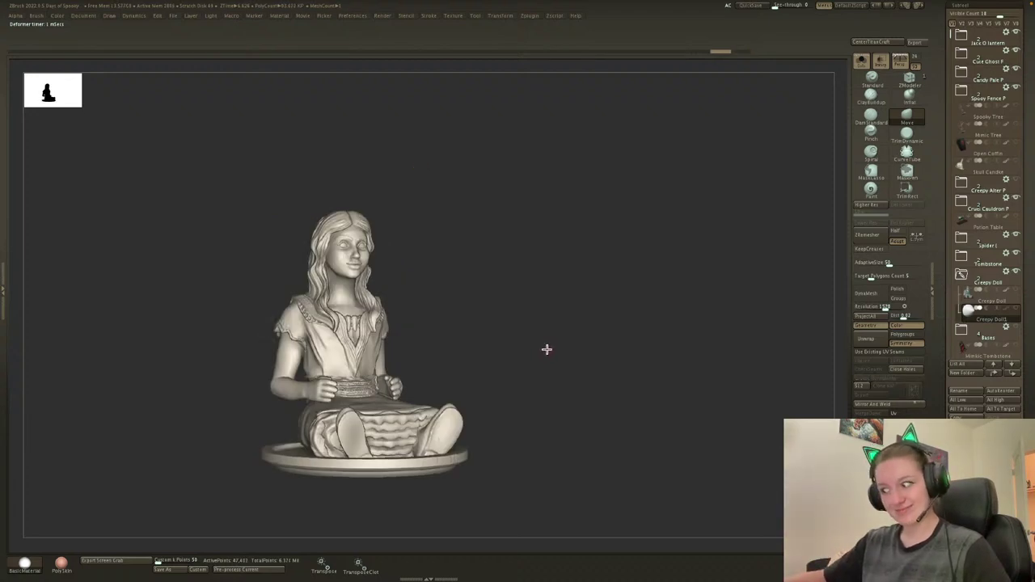
Apply Remesh By Union to the Creepy Doll1 subtool and return to the Move brush.
right_click_drag(542, 353, 518, 414, "ctrl")
key("w")
left_click(314, 264)
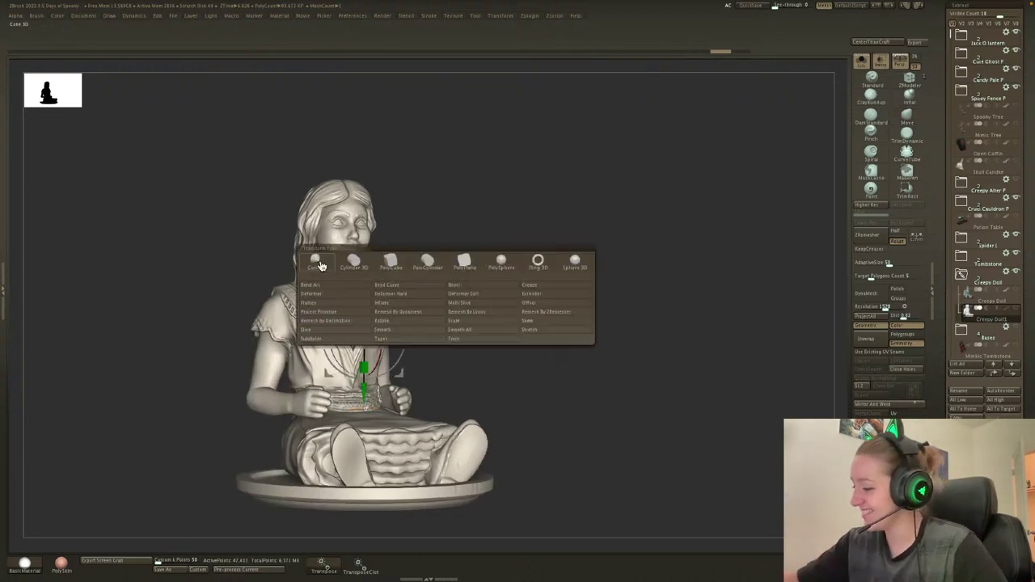
left_click(499, 312)
key("b")
key("m")
key("v")
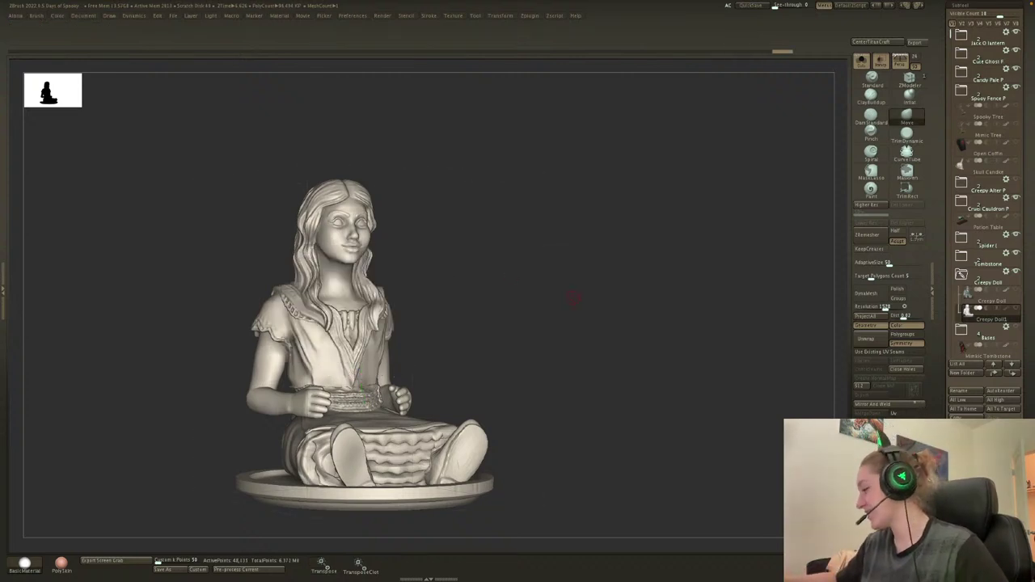
Check the remeshed doll's wireframe, isolate polygroups to look for separate pieces, and restore full visibility.
key("shift+f")
key("shift+f")
left_click(350, 369, "ctrl+shift")
left_click(365, 369, "ctrl+shift")
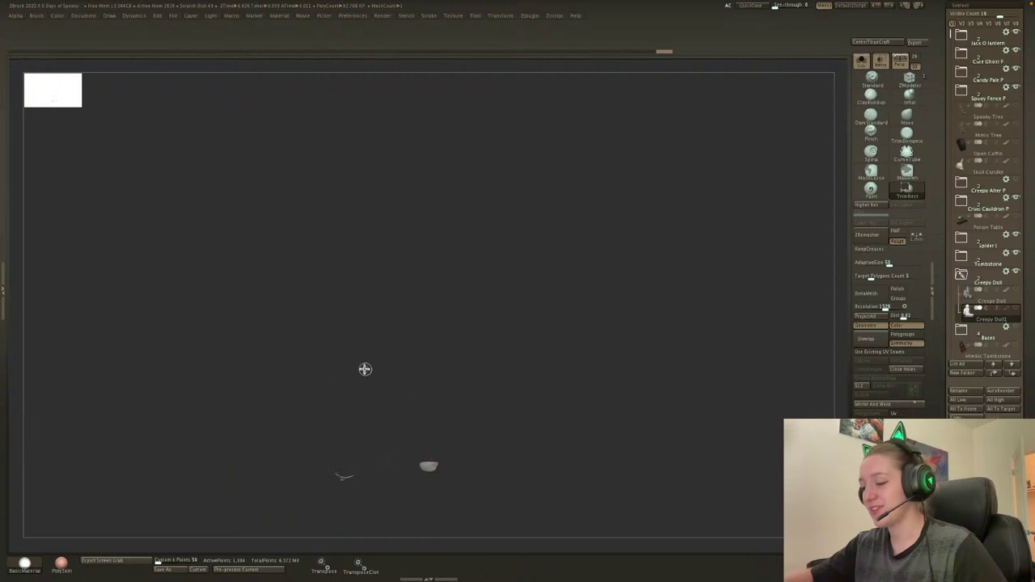
left_click(581, 347, "ctrl+shift")
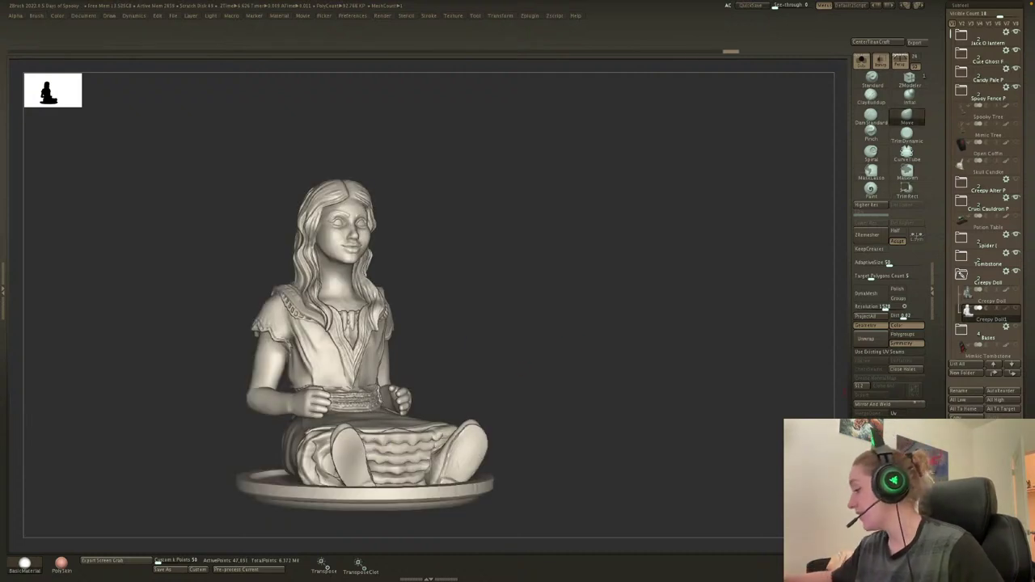
Run Remesh By Union on the doll once more, accept the result, and inspect the mesh.
key("w")
left_click(315, 268)
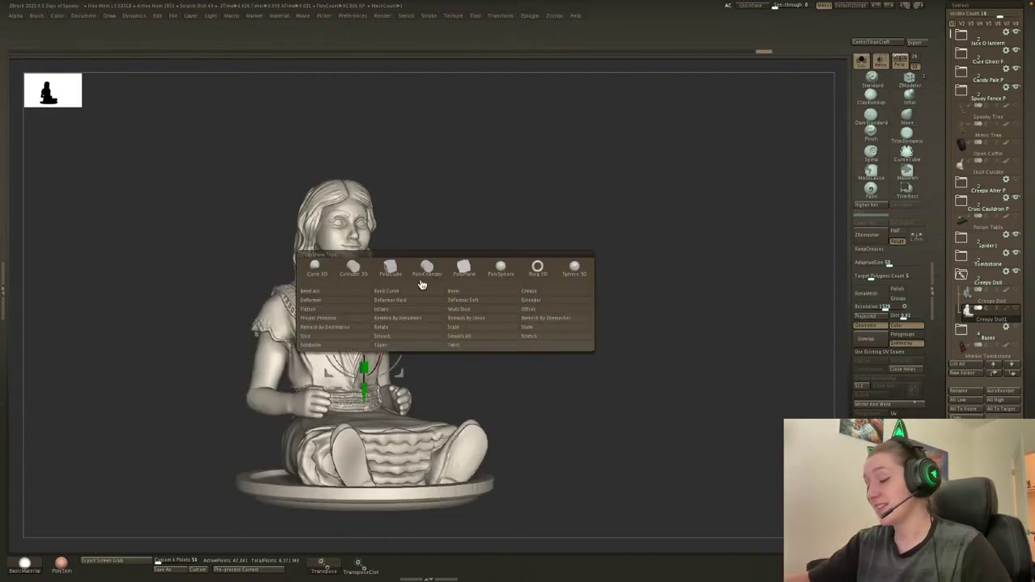
left_click(498, 320)
left_click(314, 264)
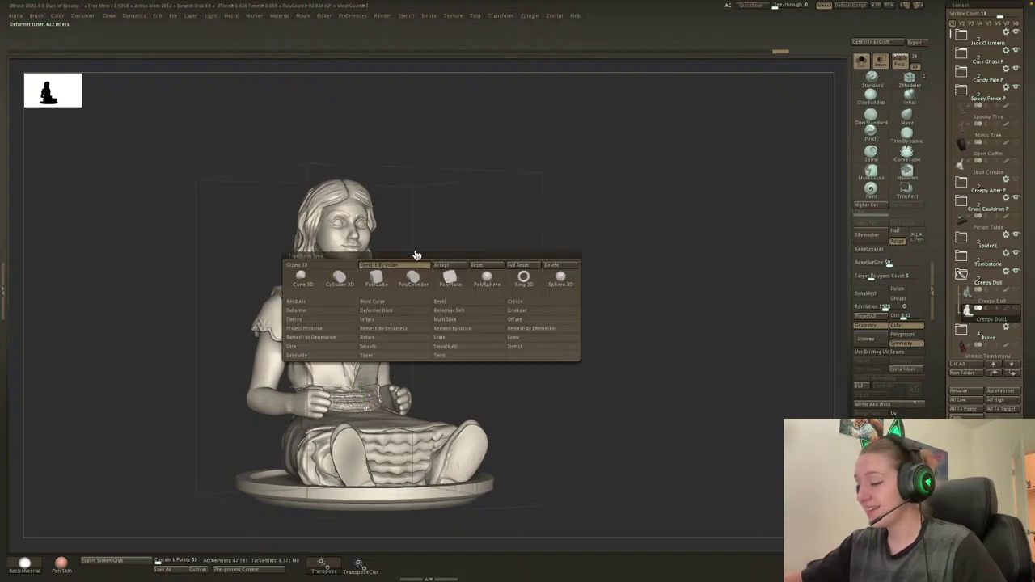
left_click(443, 264)
key("q")
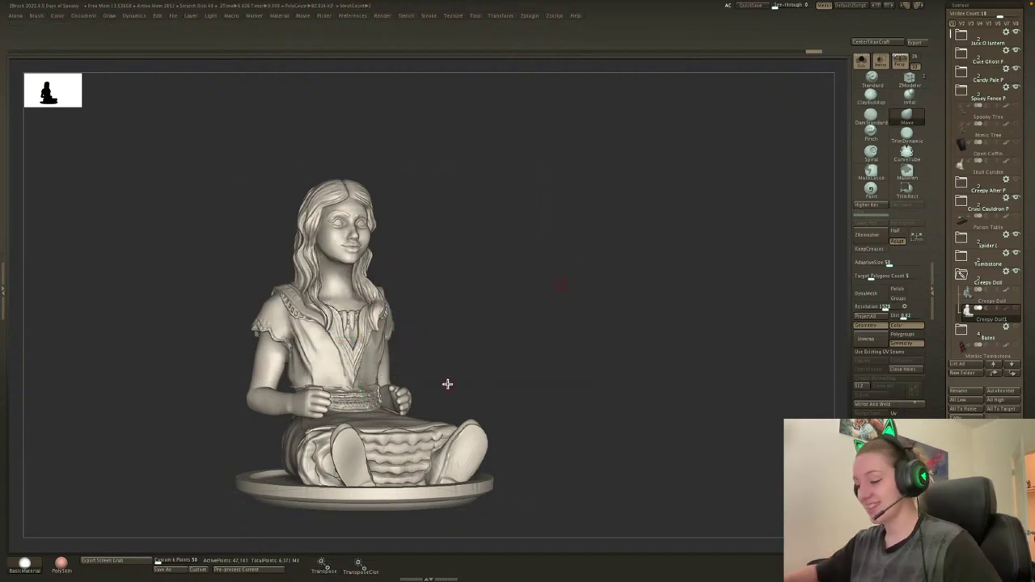
key("ctrl+shift")
mouse_move(547, 335)
left_mouse_down()
mouse_move(628, 351)
mouse_move(663, 227)
left_mouse_up()
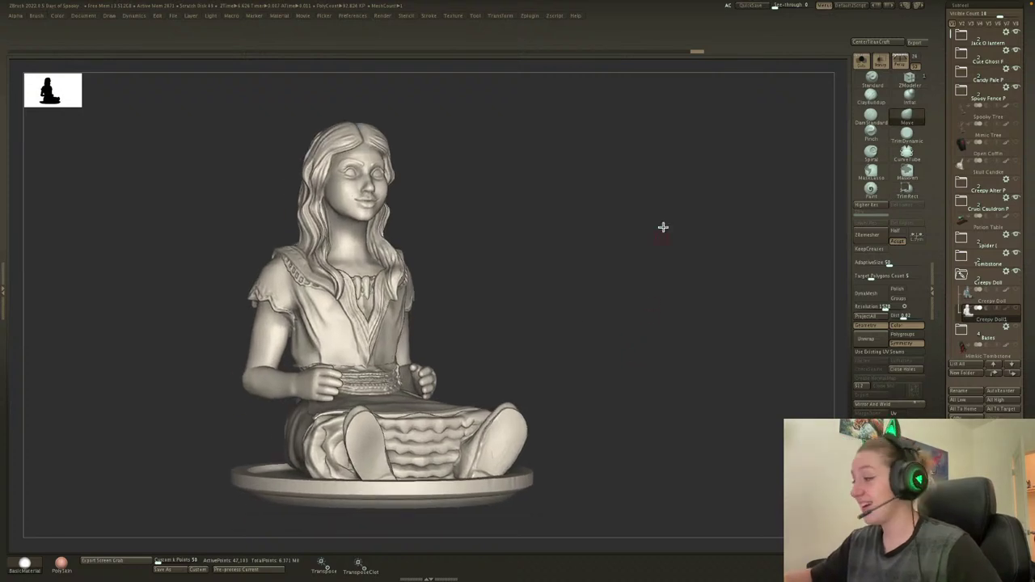
Export the unpainted doll to the Downloads folder in OBJ format as Creepy Doll.obj.
left_click(475, 16)
left_click(533, 57)
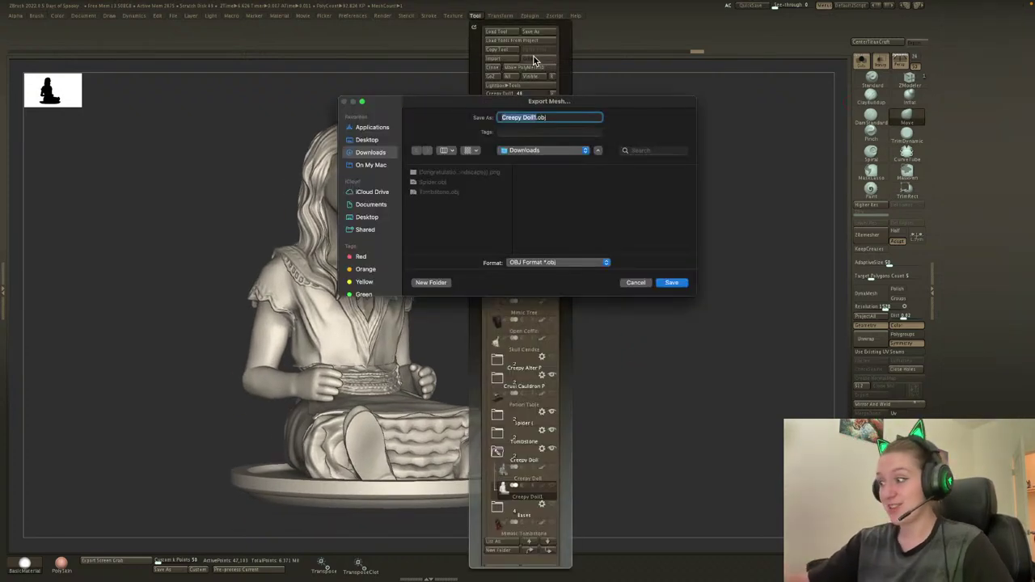
key("Right")
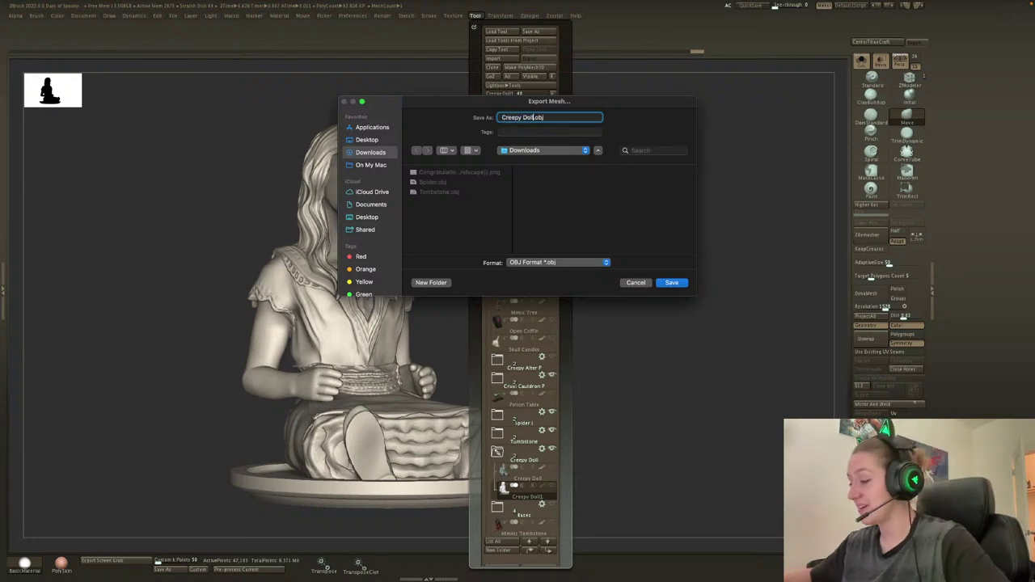
key("Return")
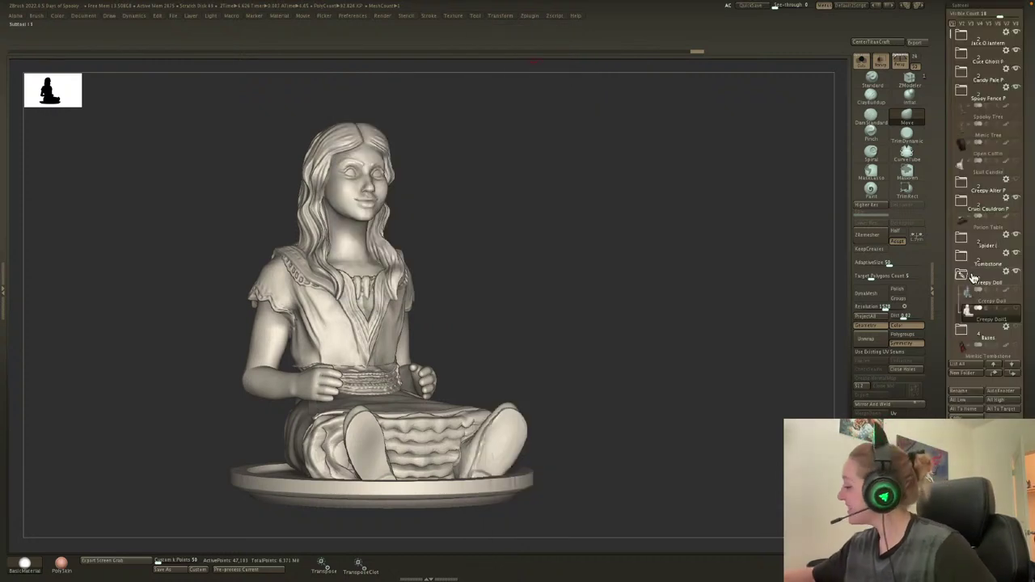
Select the painted Mimic Tombstone subtool, frame it, and place it in a new folder named Mimic Tombstone.
left_click(988, 320)
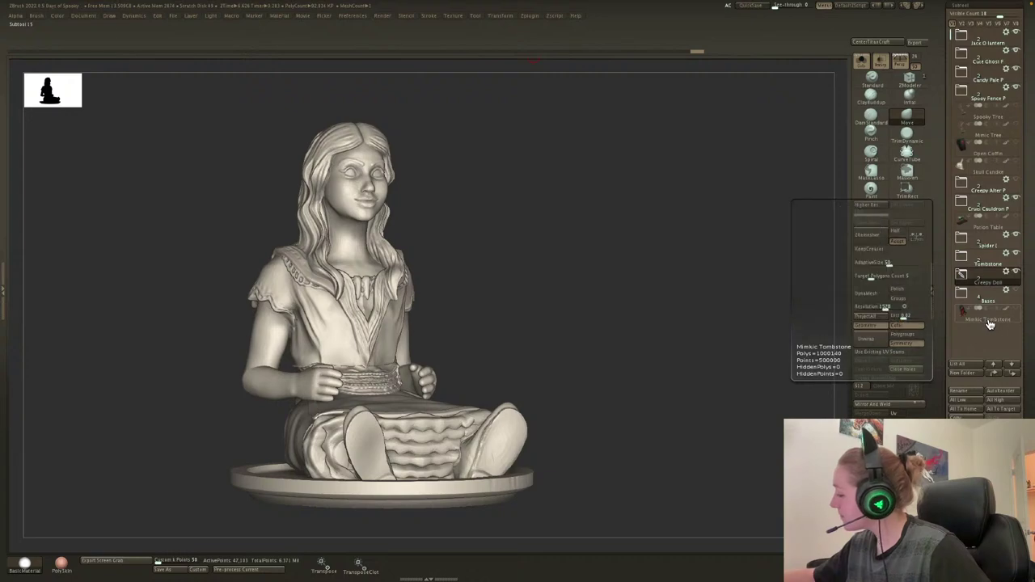
key("f")
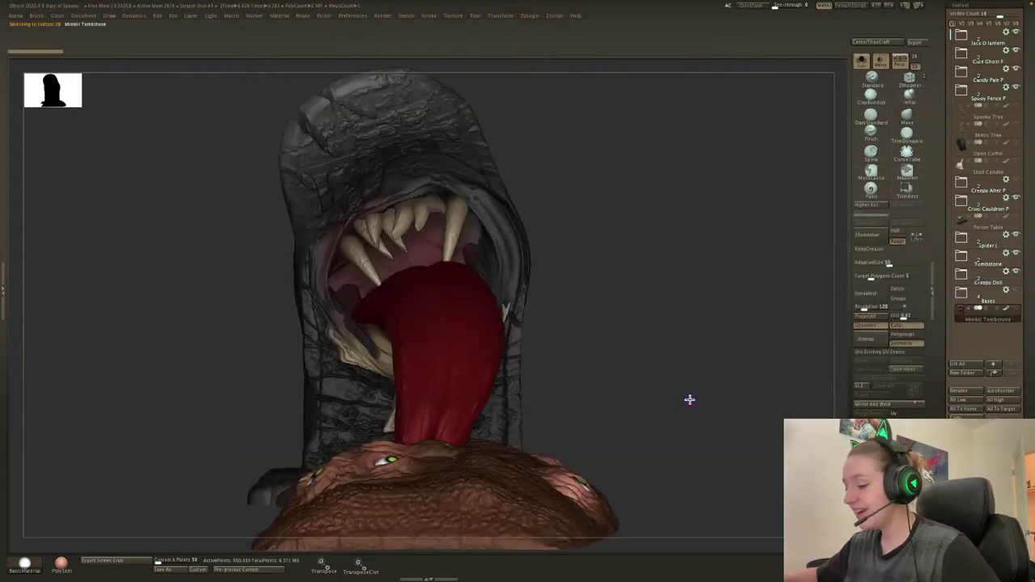
left_click_drag(693, 408, 713, 471, "alt")
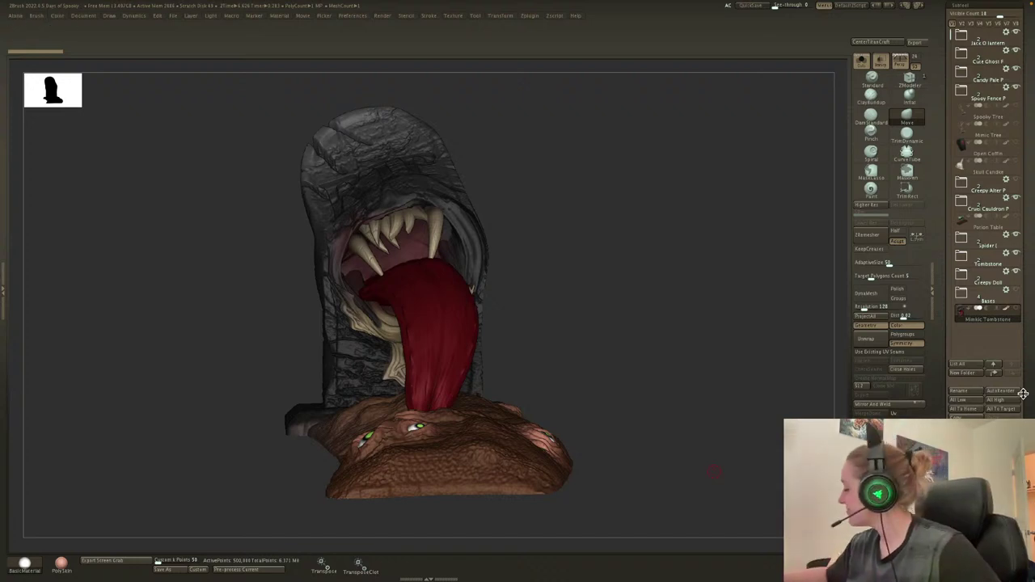
left_click(963, 373)
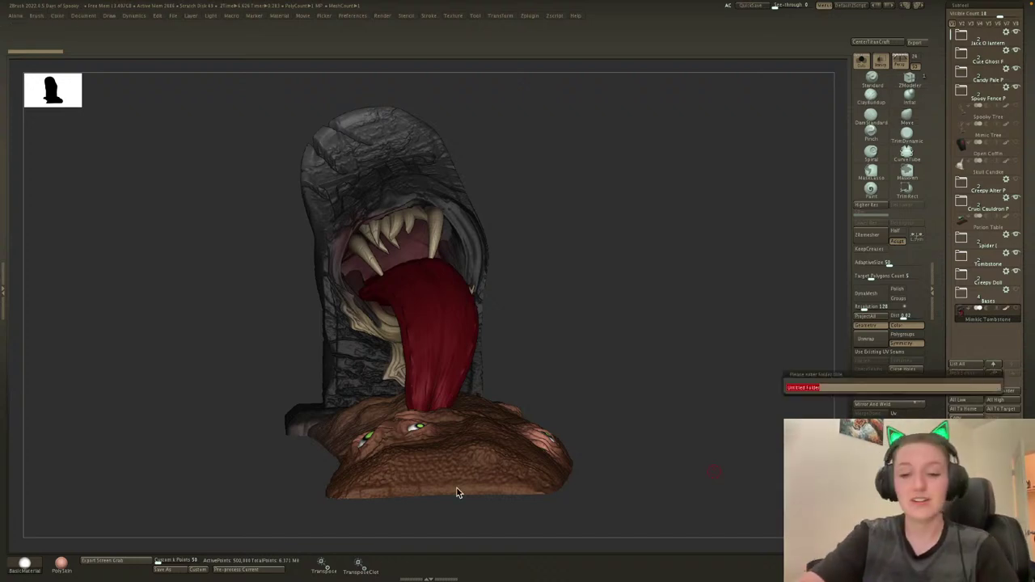
key("BackSpace")
type("Mimic Tombstone")
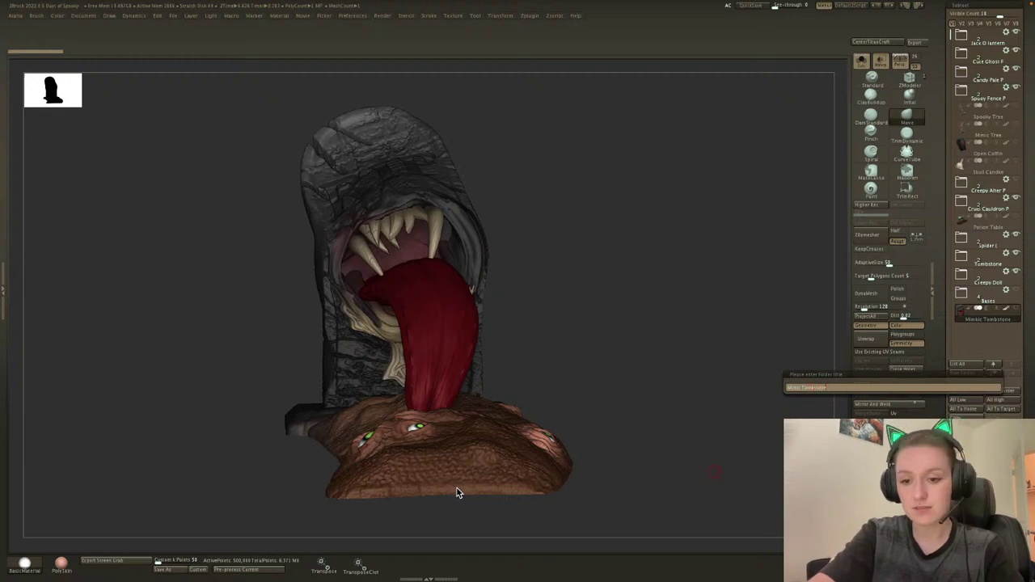
key("Return")
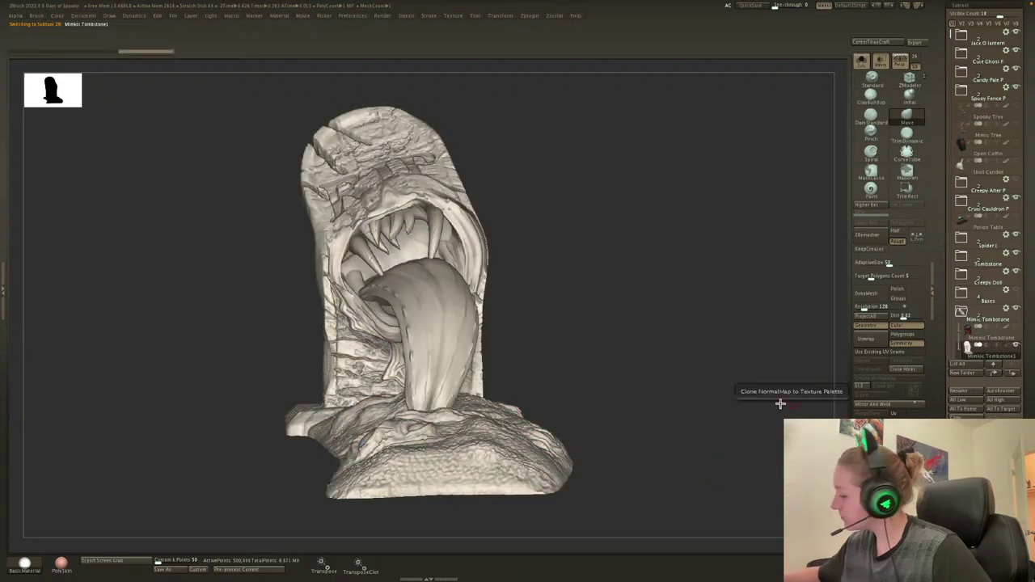
Decimate the unpainted Mimic Tombstone copy to a custom target of 150 thousand points.
mouse_move(781, 404)
left_mouse_down()
mouse_move(643, 359)
mouse_move(194, 554)
left_mouse_up()
left_click(193, 555)
type("15")
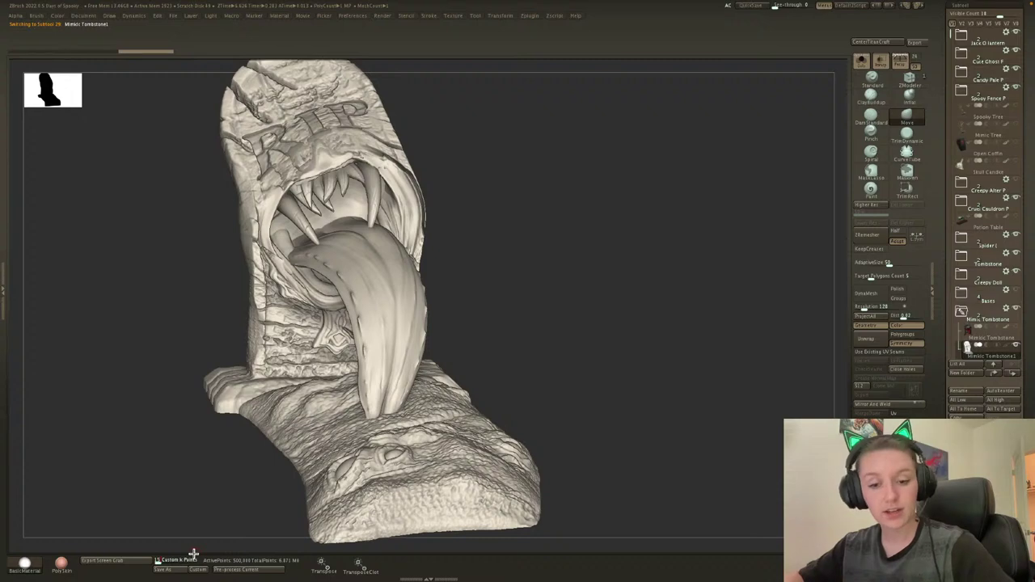
type("0")
left_click(197, 571)
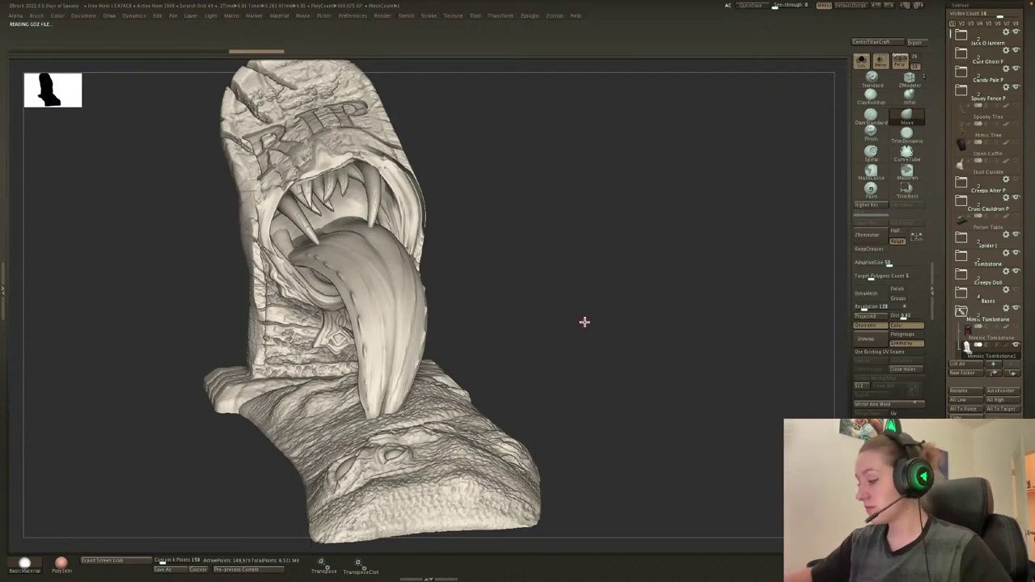
Check the decimated Mimic Tombstone copy in polyframe display and try to merge its parts with Remesh By Union.
mouse_move(590, 326)
left_mouse_down()
mouse_move(622, 324)
mouse_move(622, 311)
mouse_move(600, 326)
mouse_move(610, 322)
left_mouse_up()
key("shift+f")
key("shift+f")
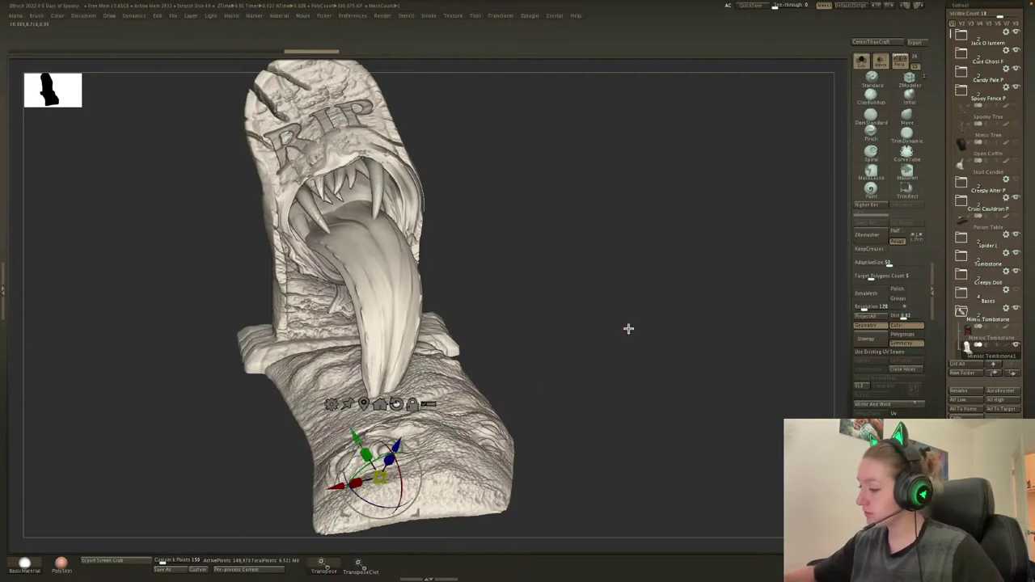
left_click(370, 271)
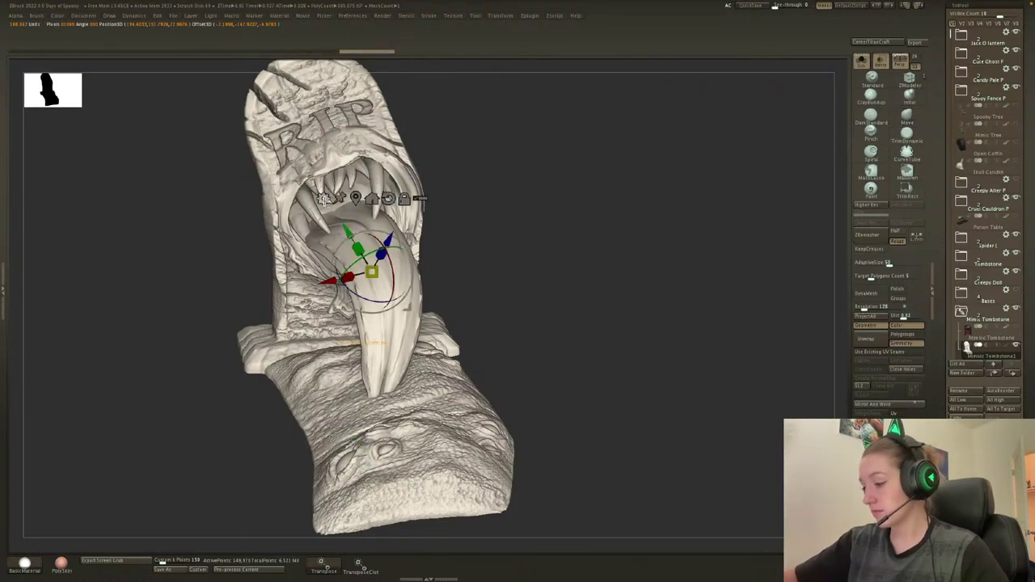
left_click(322, 199)
left_click(509, 248)
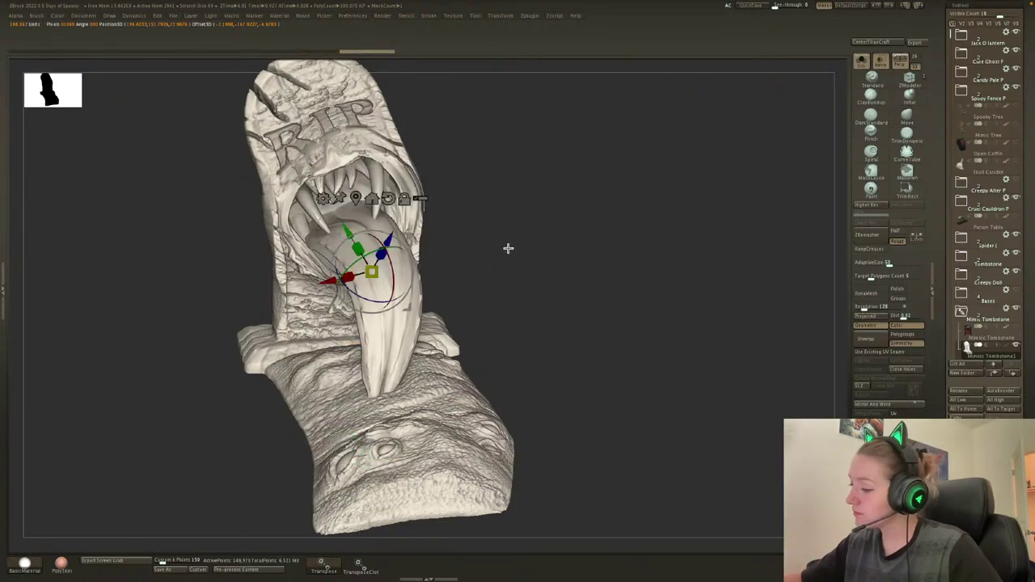
left_click(320, 199)
key("q")
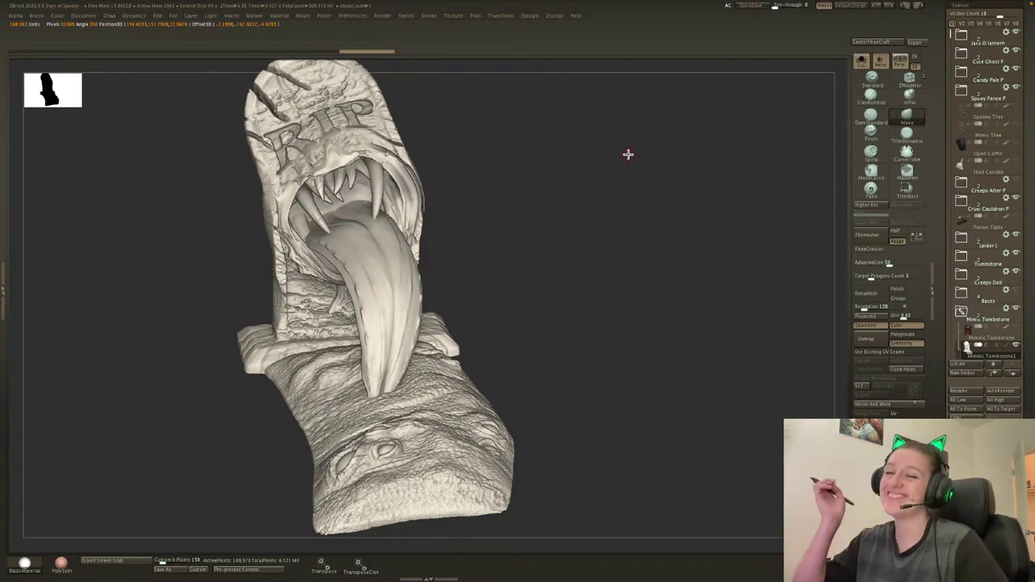
Retry Remesh By Union on the 150 thousand point tombstone copy.
key("shift+f")
key("ctrl+shift+z")
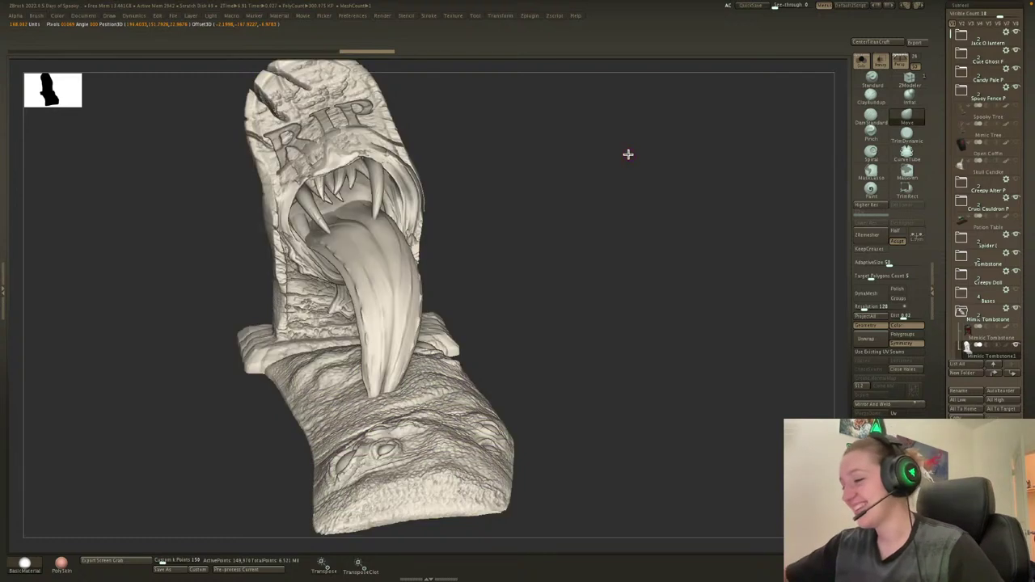
key("w")
left_click(325, 200)
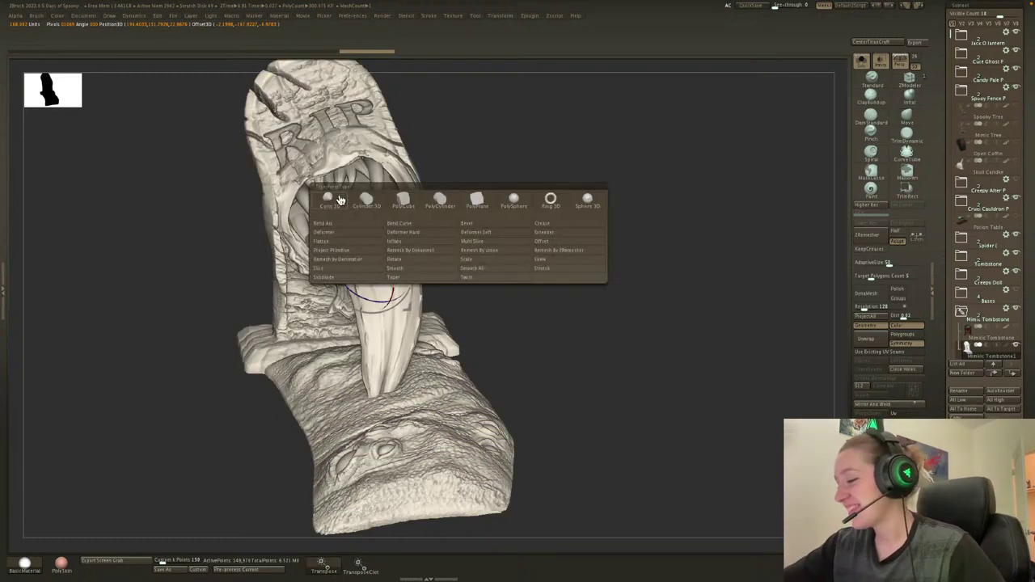
left_click(485, 253)
left_click(324, 200)
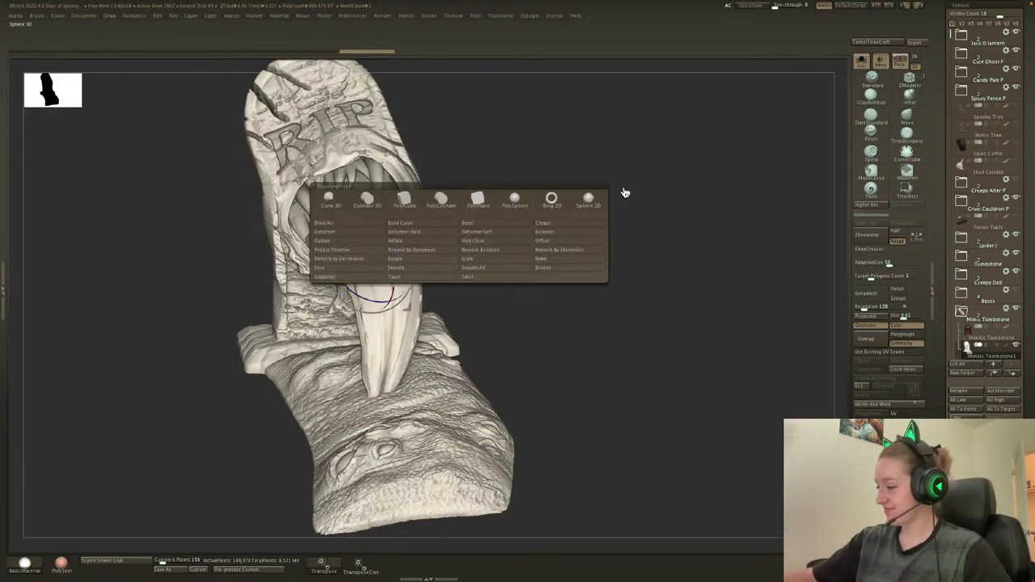
key("q")
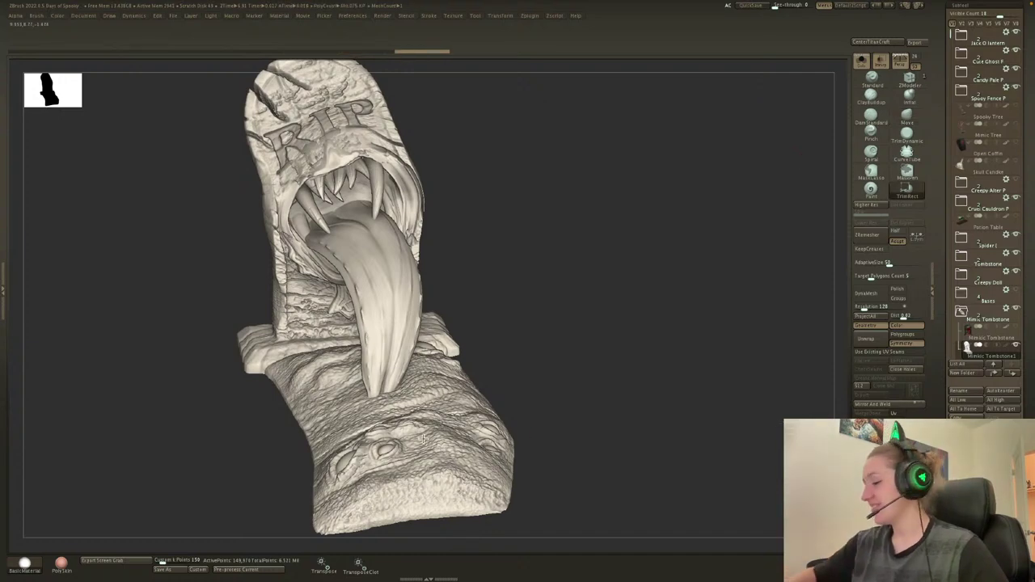
Isolate the polygroup of the tombstone's ground base and restore the full mesh.
left_click(454, 418, "ctrl+shift")
left_click(455, 418, "ctrl+shift")
left_click(606, 326, "ctrl+shift")
key("w")
left_click(323, 198)
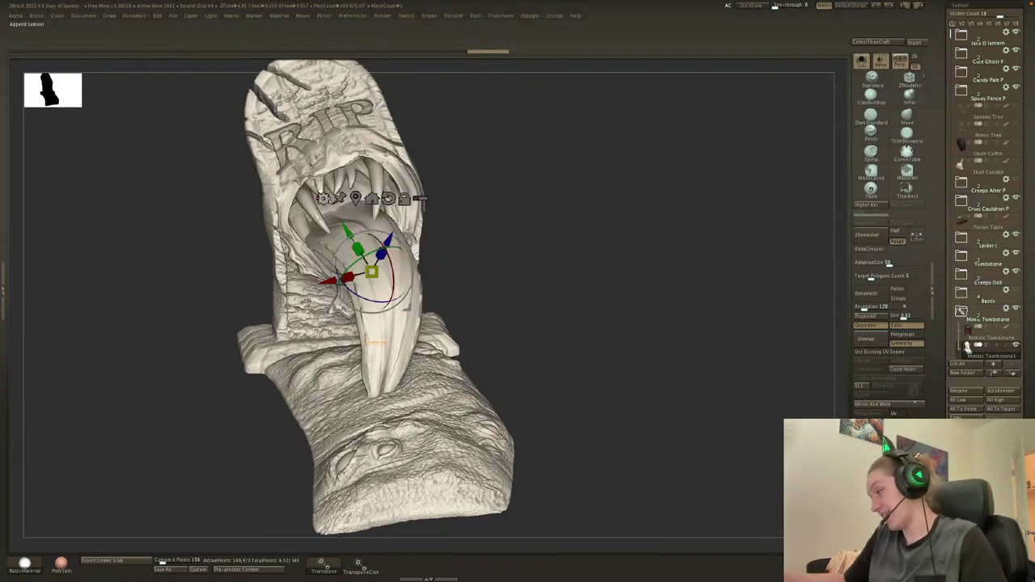
left_click(1002, 427)
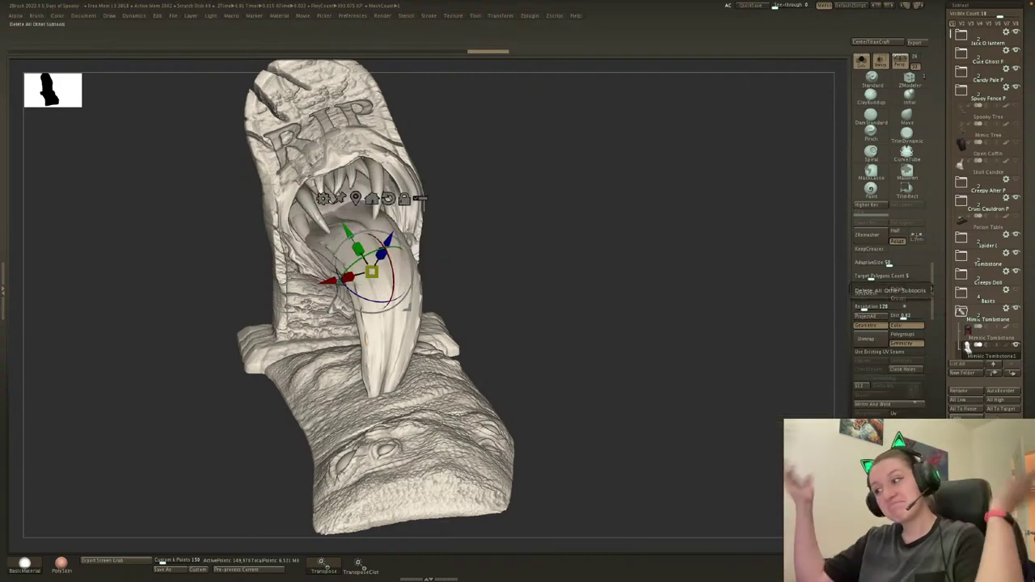
key("Tab")
key("Tab")
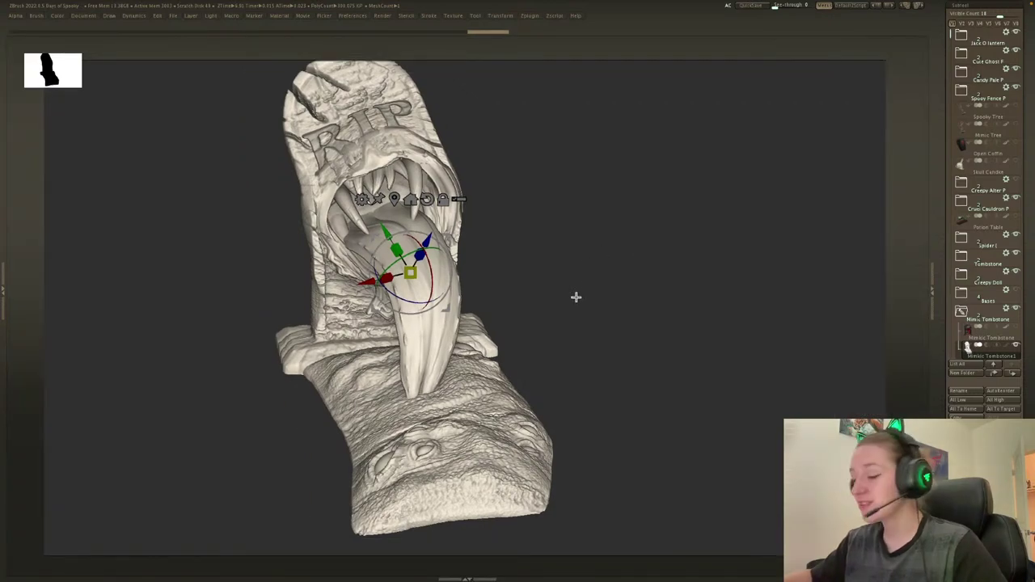
Examine the separate polygroups of the teeth, tongue and eyes in polyframe display.
key("q")
key("space")
key("shift+f")
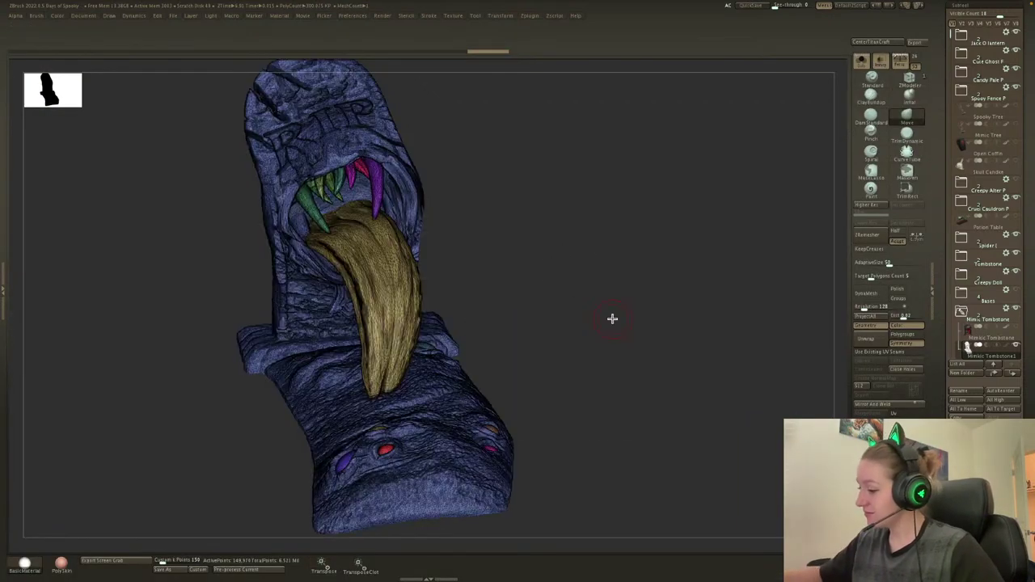
key("shift+f")
key("w")
key("space")
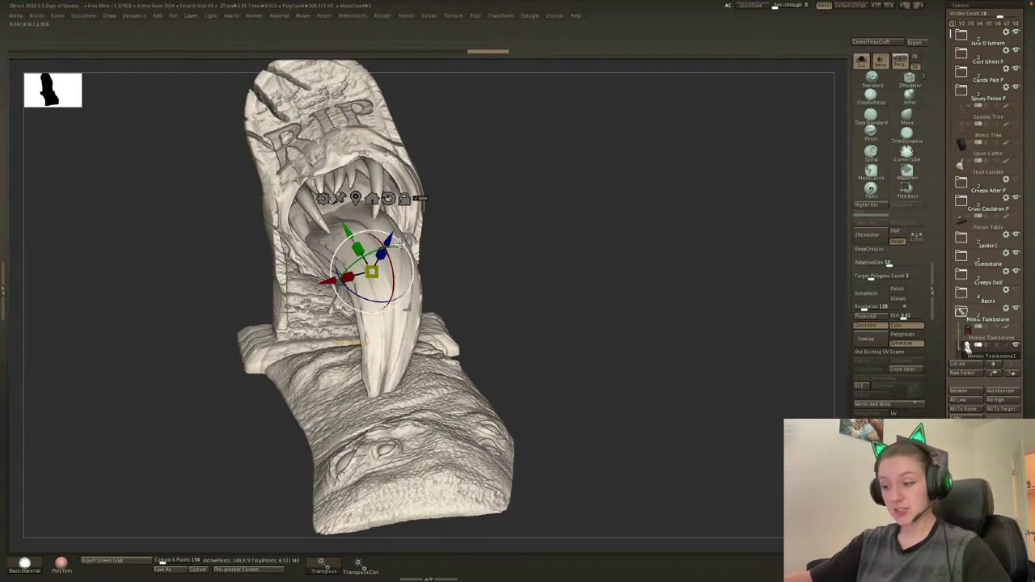
left_click(323, 198)
key("q")
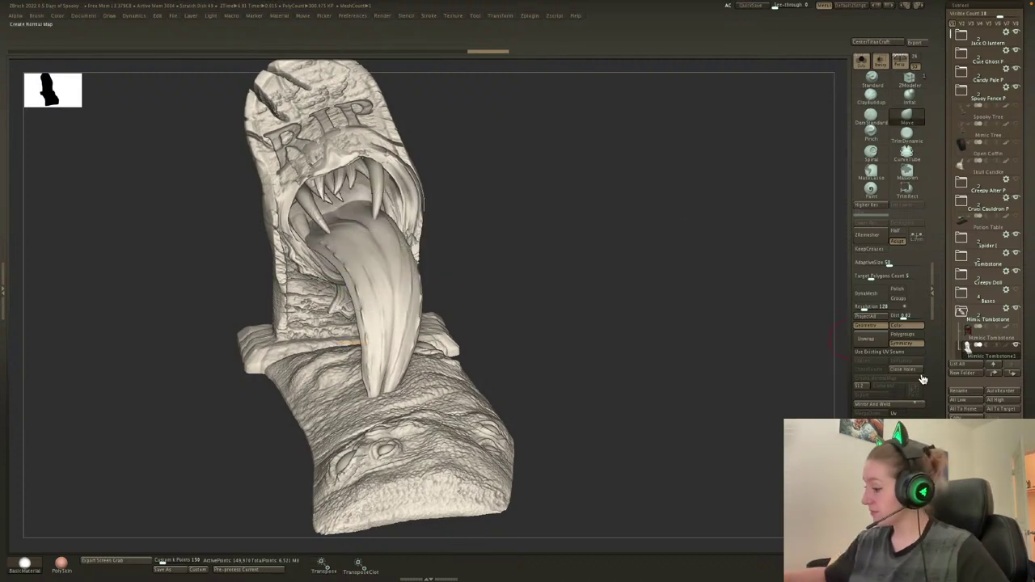
Decimate the Mimic Tombstone copy further to a custom target of 100 thousand points and check its polygroups.
key("shift+f")
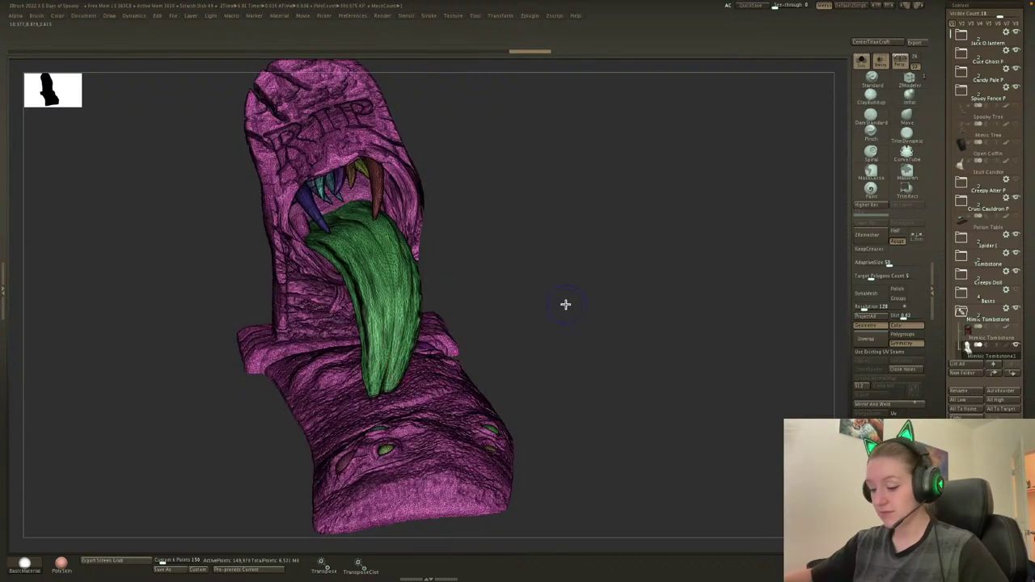
key("shift+f")
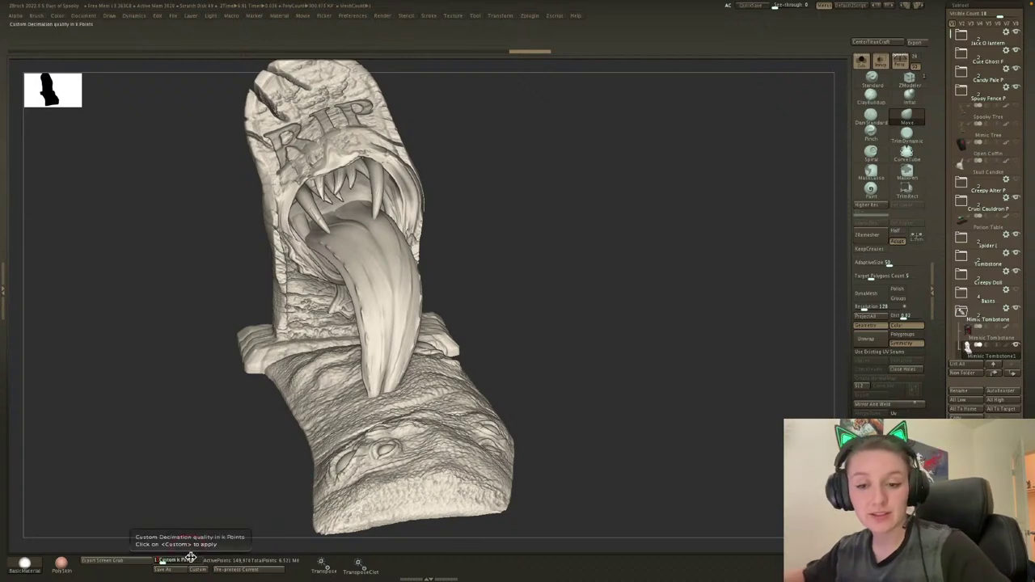
left_click(197, 569)
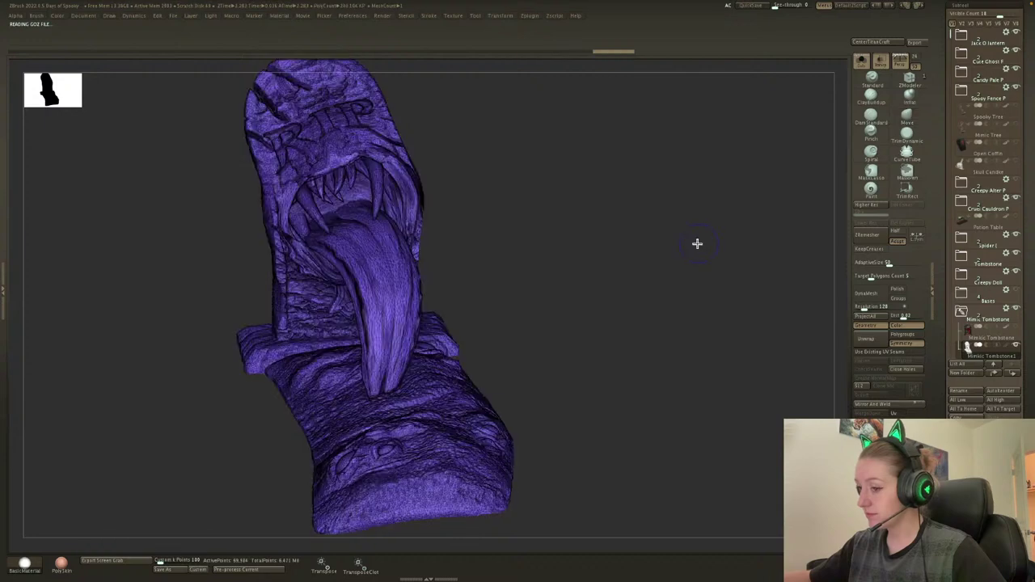
key("shift+f")
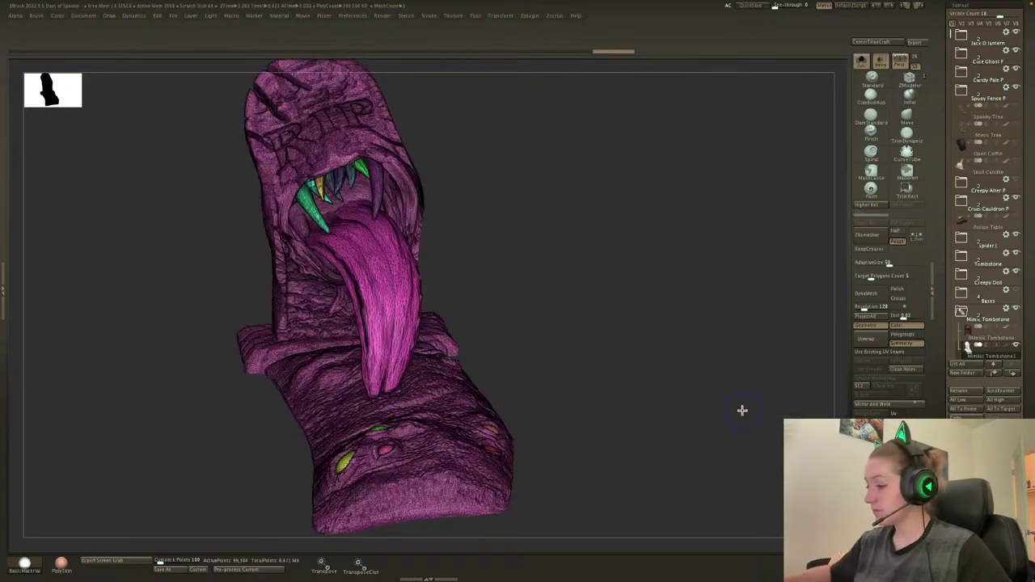
key("shift+f")
Run Remesh By Union on the 100 thousand point tombstone copy, repeat the attempt, and accept the result.
key("w")
left_click(326, 198)
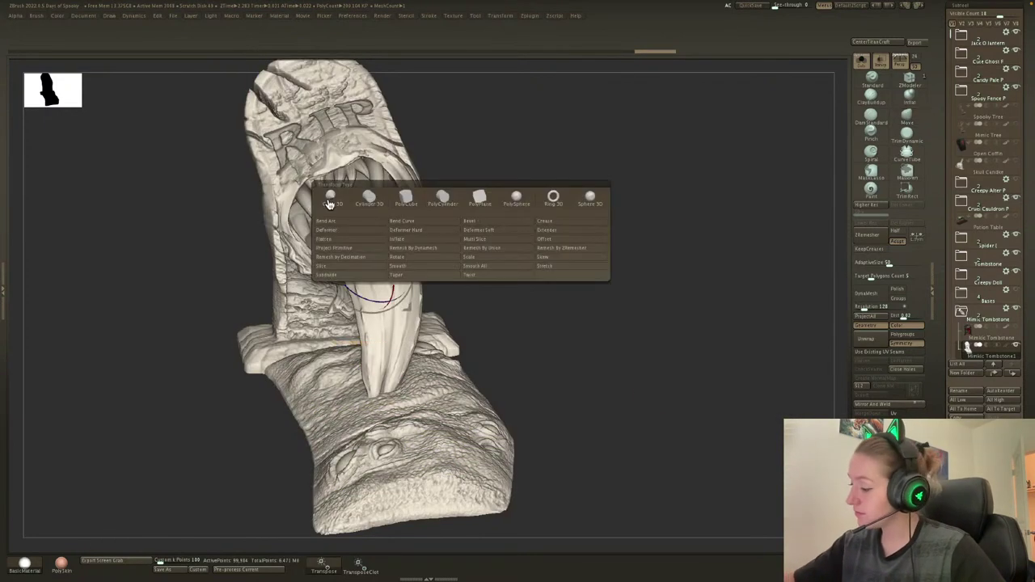
left_click(495, 253)
key("q")
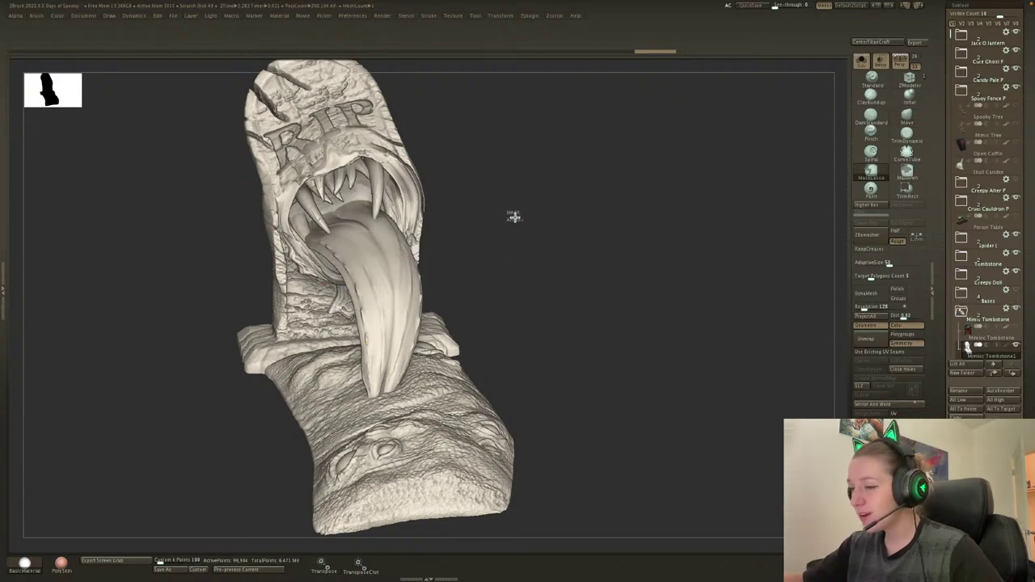
key("w")
left_click(323, 196)
left_click(492, 250)
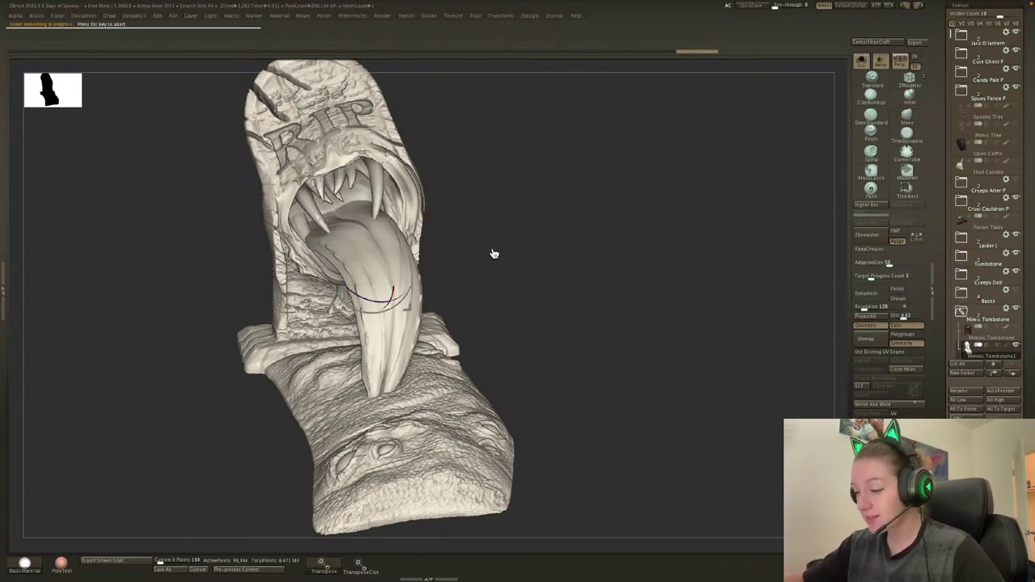
left_click(304, 253)
left_click(433, 246)
key("q")
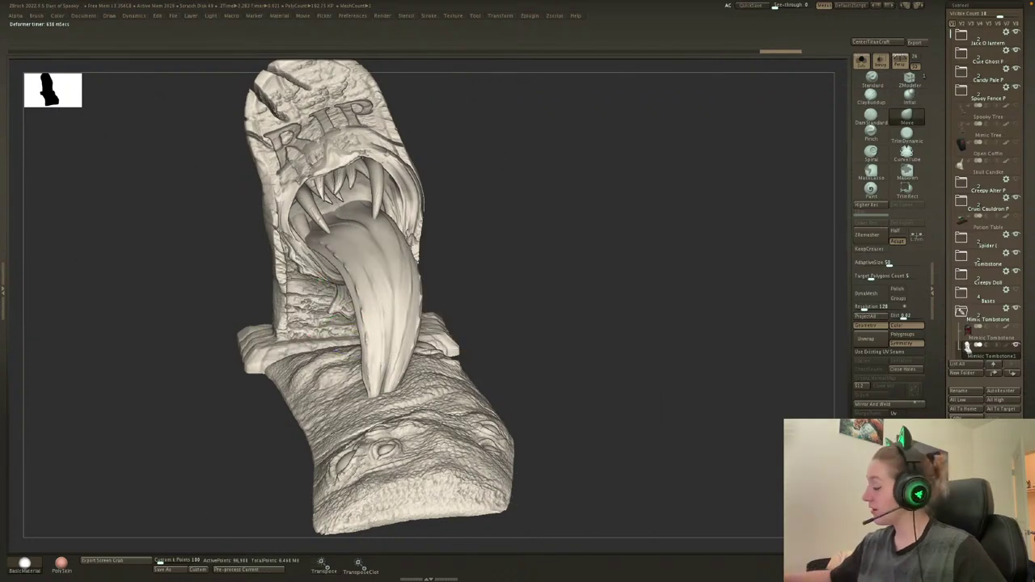
Isolate the tiny leftover mesh fragment, bring back the main tombstone mesh, and close its holes.
left_click(427, 435, "ctrl+shift")
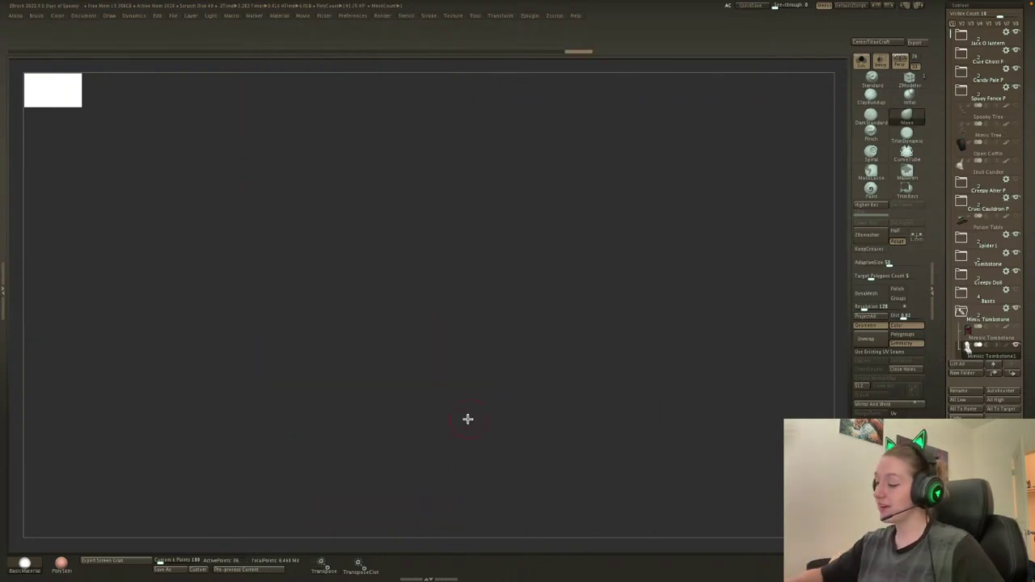
left_click(637, 365, "ctrl+shift")
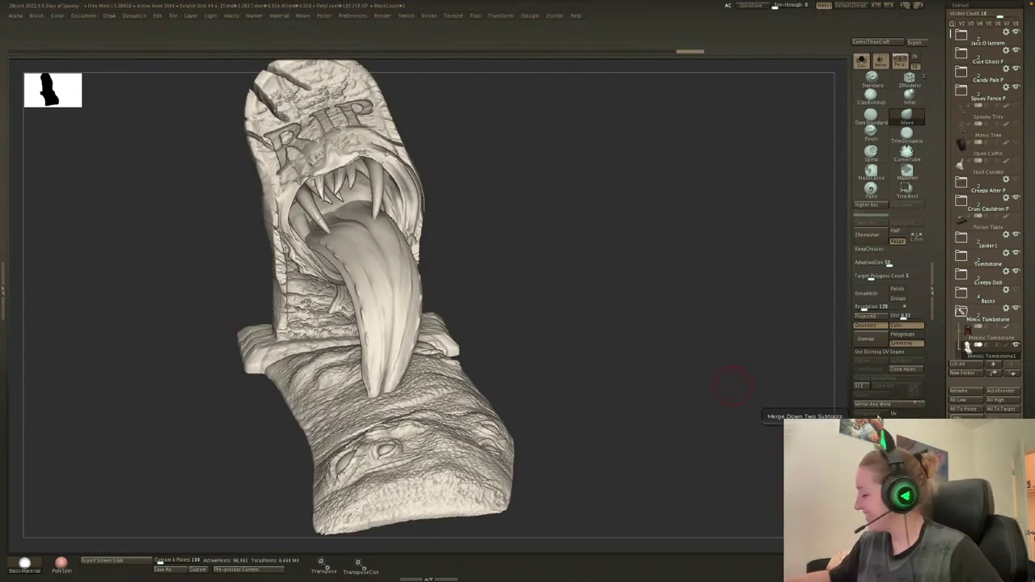
left_click(901, 371)
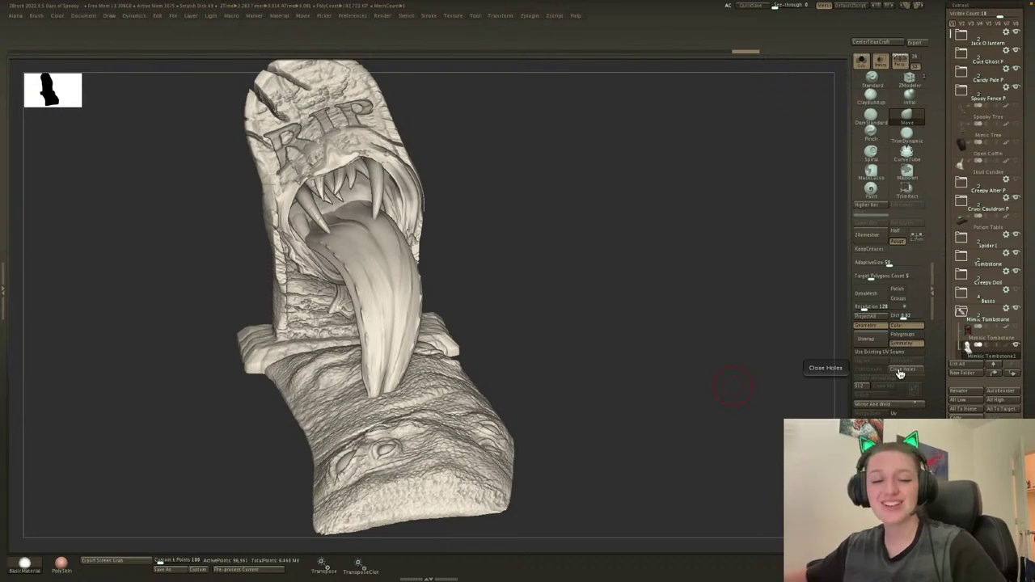
left_click(900, 371)
Assign the whole merged tombstone to a single polygroup and inspect it from the front in polyframe display.
key("shift+f")
key("shift+f")
left_click_drag(627, 305, 636, 294, "shift")
right_click(636, 294)
key("shift+f")
key("shift+f")
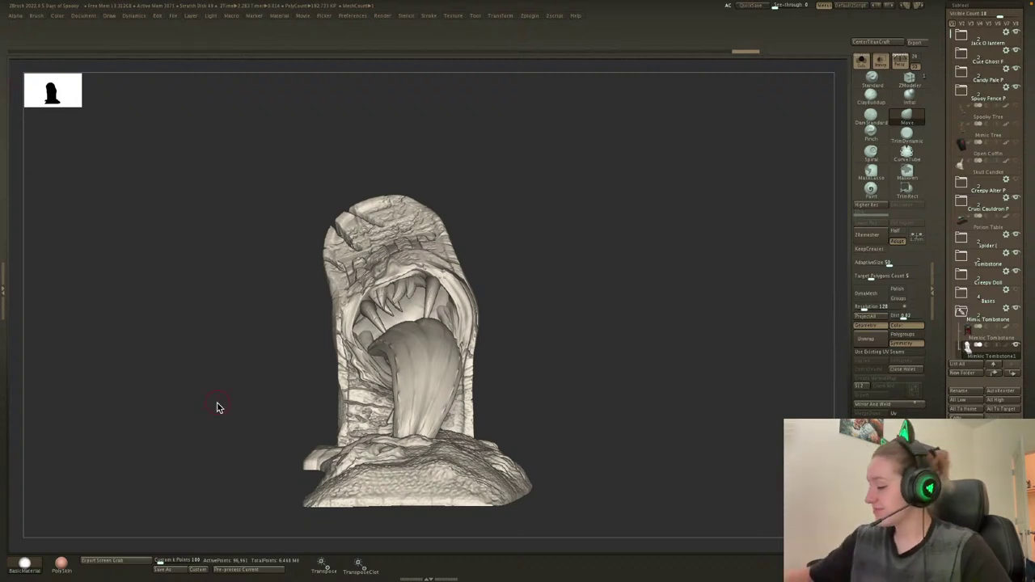
left_click_drag(666, 339, 747, 370, "shift")
key("shift+f")
key("shift+f")
key("ctrl+w")
key("shift+f")
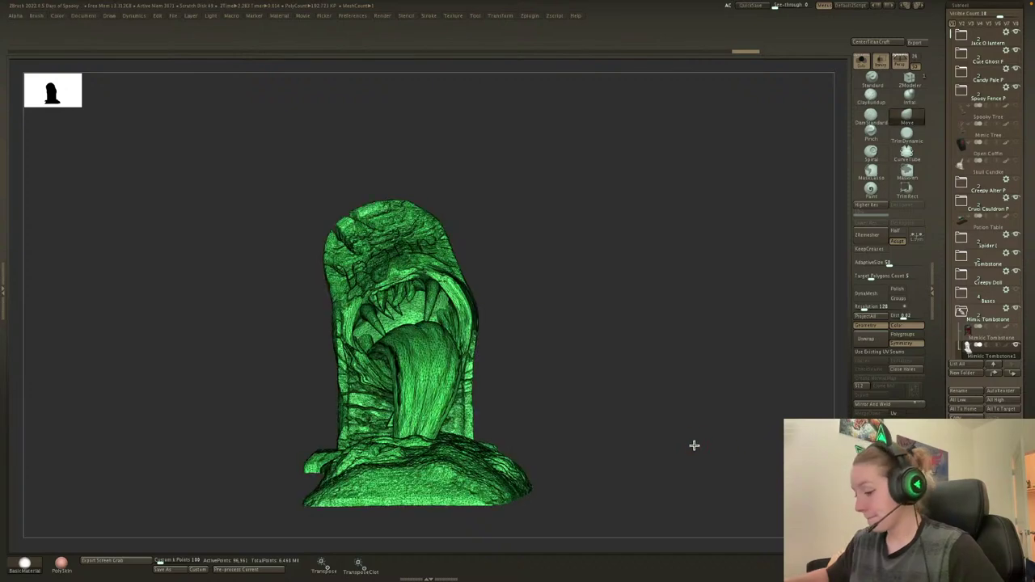
key("shift+f")
Try to trim the underside of the tombstone's base flat with a Trim Rect cut in side view.
left_click_drag(694, 445, 693, 474)
key("shift+f")
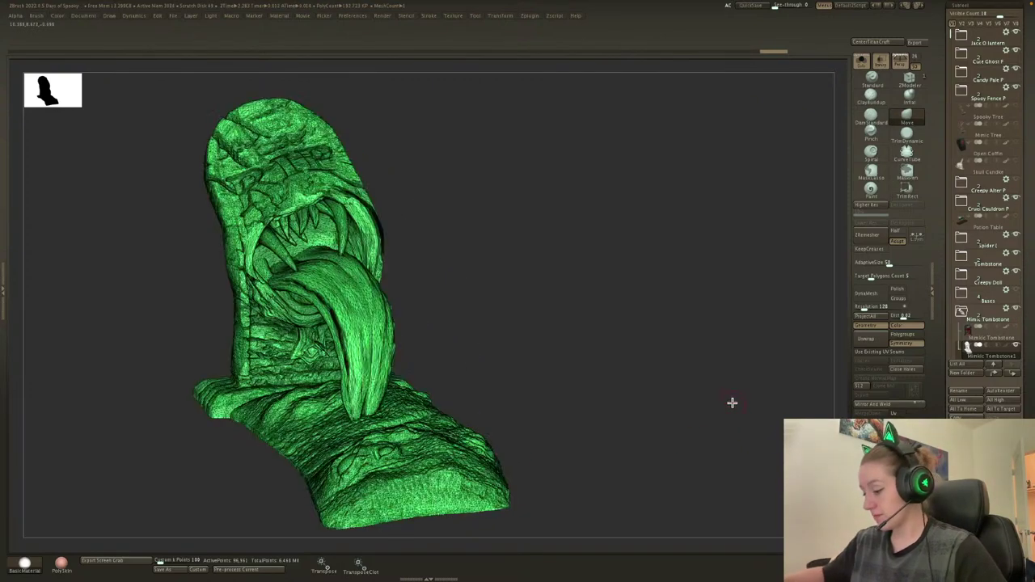
key("shift+f")
left_click_drag(732, 402, 634, 364)
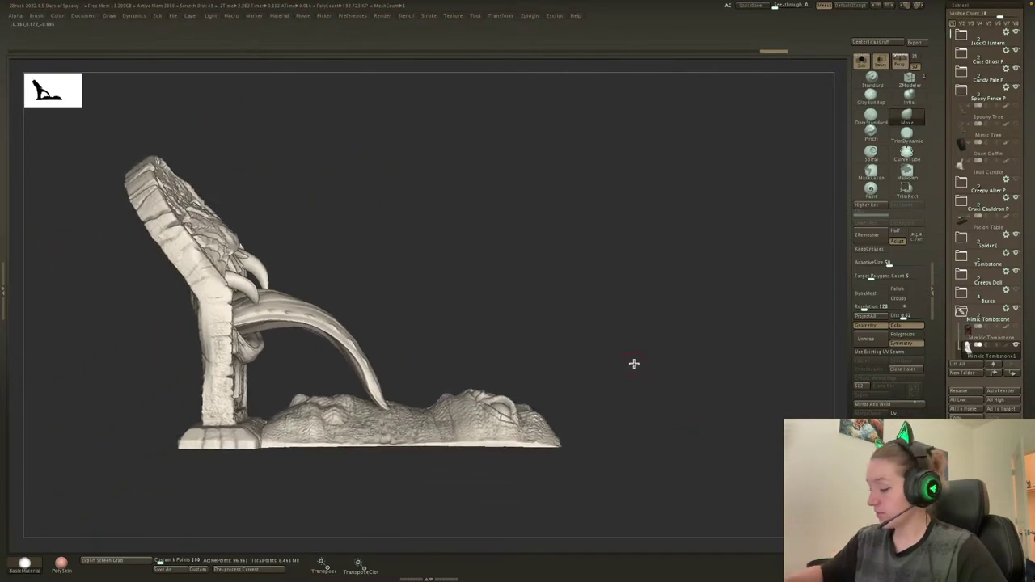
left_click_drag(113, 500, 710, 443, "ctrl+shift")
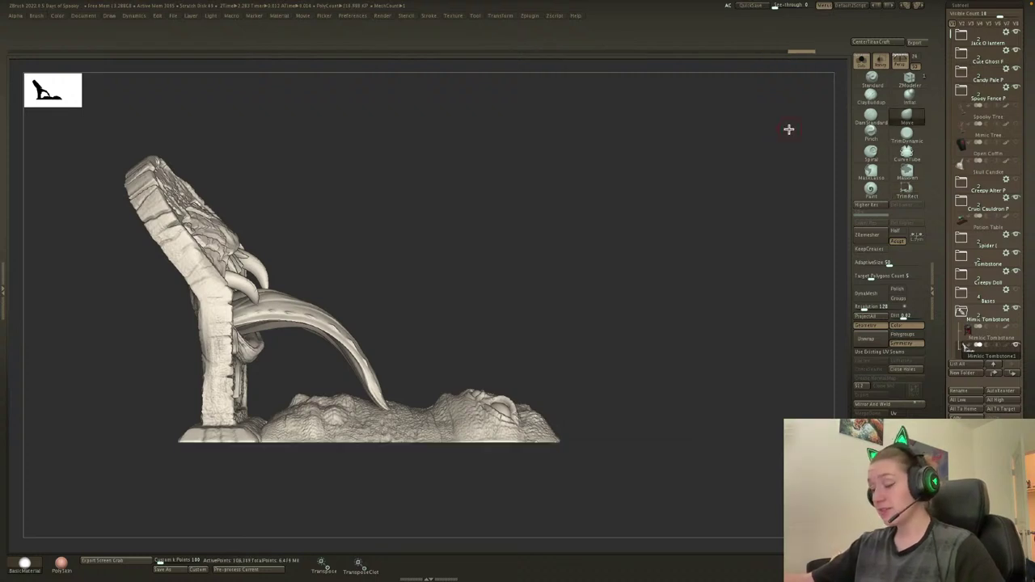
left_click_drag(789, 128, 813, 122, "ctrl")
Turn off perspective for the side view and test a Move brush stroke beside the headstone's foot, undoing the stroke.
left_click(900, 65)
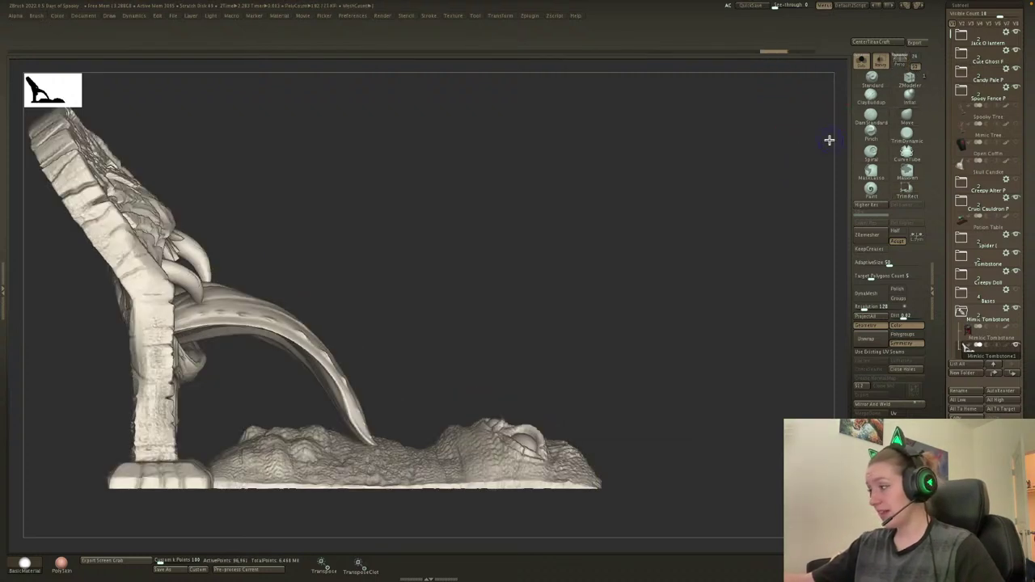
left_click_drag(794, 168, 787, 127, "alt")
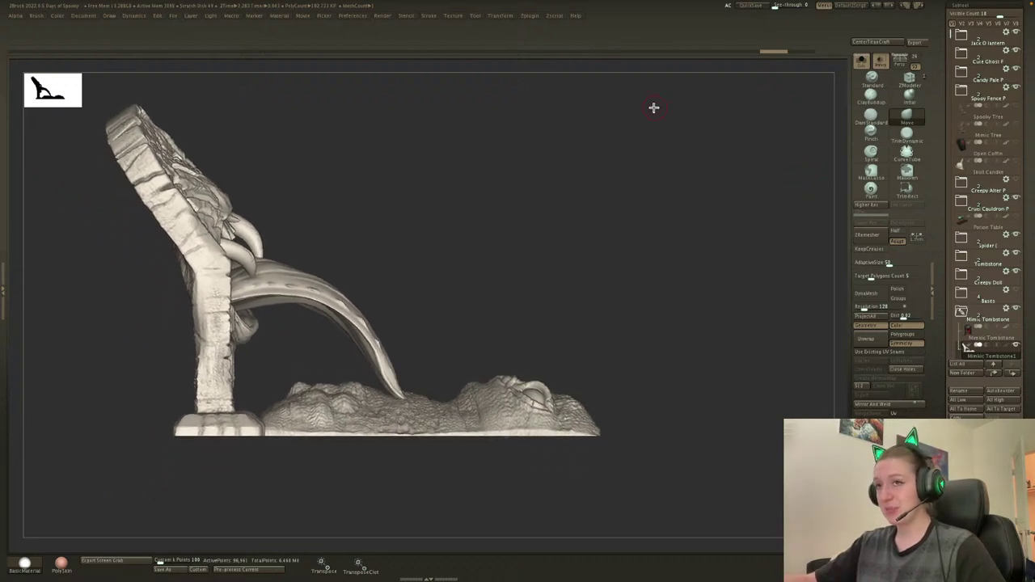
key("space")
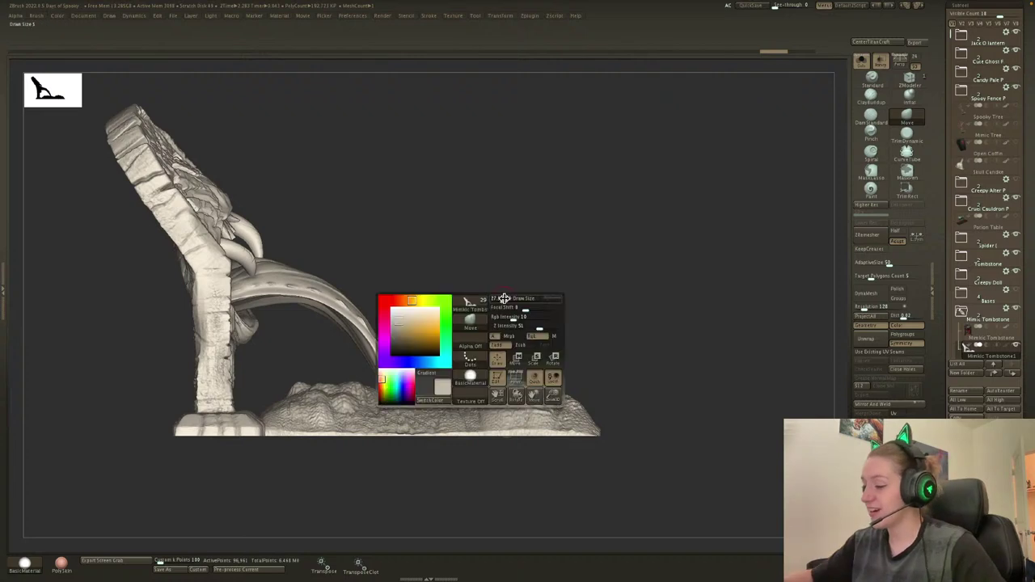
left_click(503, 299)
mouse_move(253, 406)
left_mouse_down()
mouse_move(272, 397)
mouse_move(266, 406)
left_mouse_up()
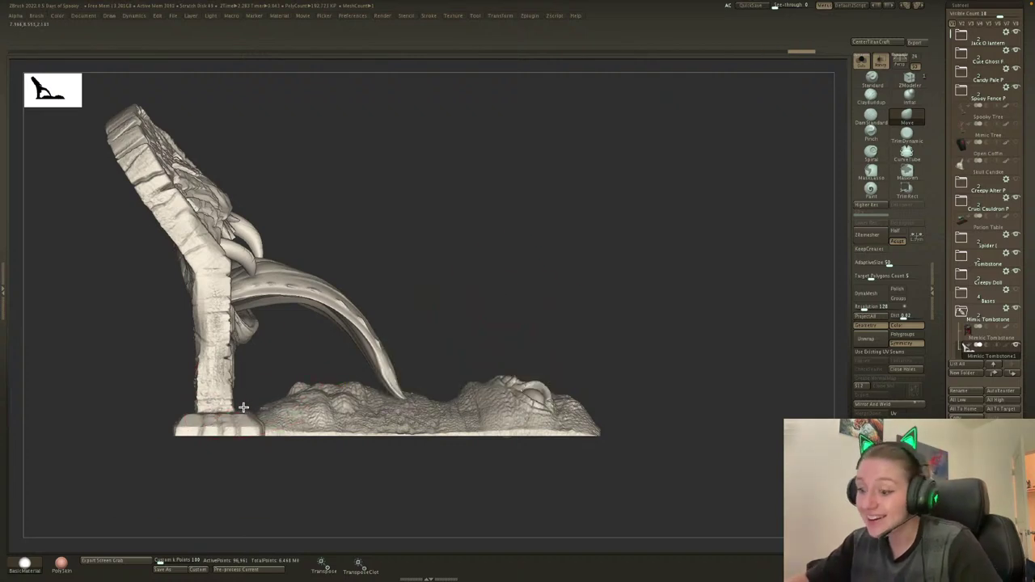
key("ctrl+z")
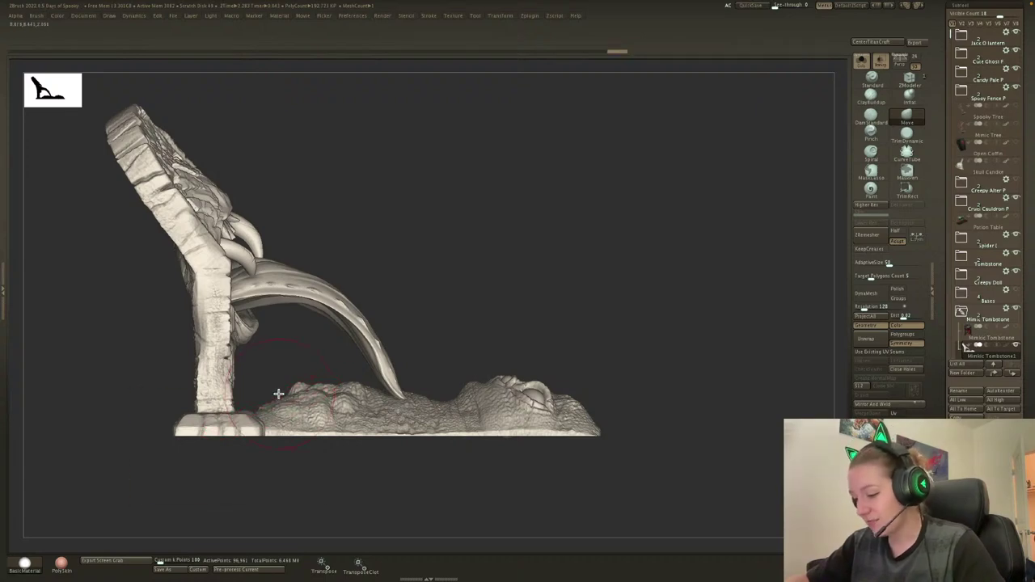
Run Remesh By Union on the mimic tombstone and accept the result.
key("ctrl+shift+z")
key("space")
left_click_drag(250, 411, 250, 406)
mouse_move(636, 289)
left_mouse_down()
mouse_move(599, 314)
mouse_move(680, 249)
mouse_move(571, 316)
left_mouse_up()
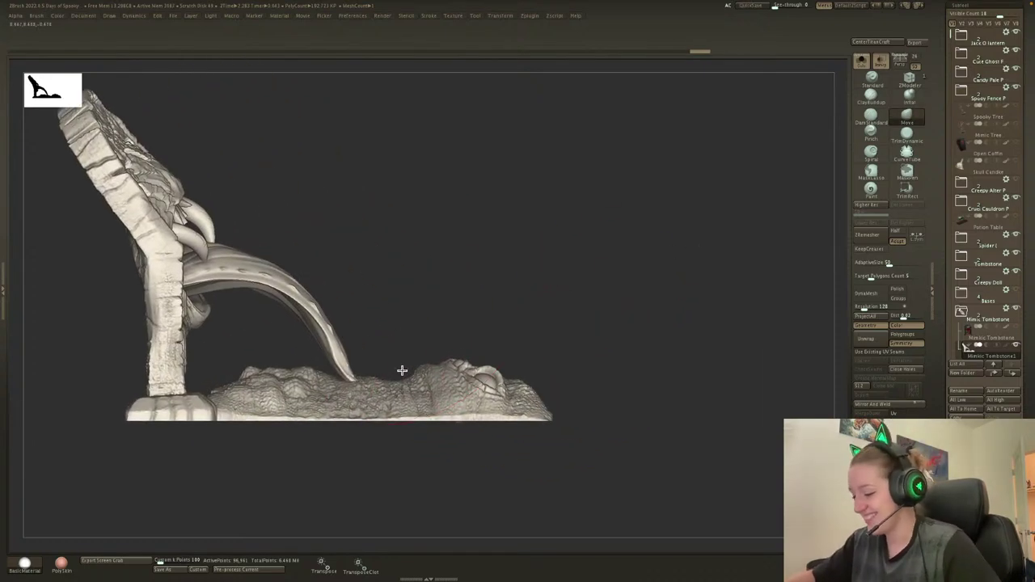
left_click_drag(402, 370, 553, 393)
key("w")
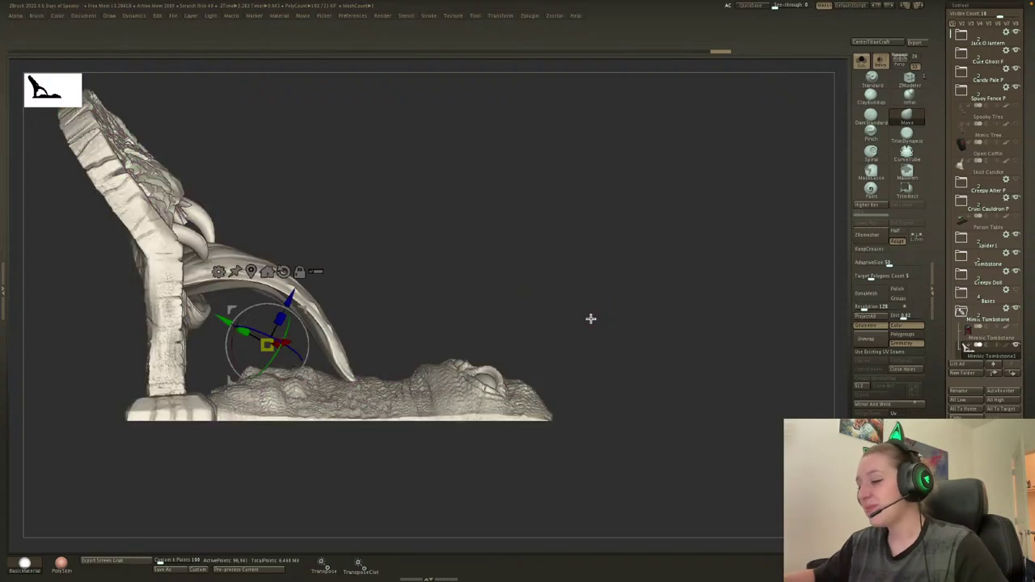
left_click(220, 272)
left_click(393, 330)
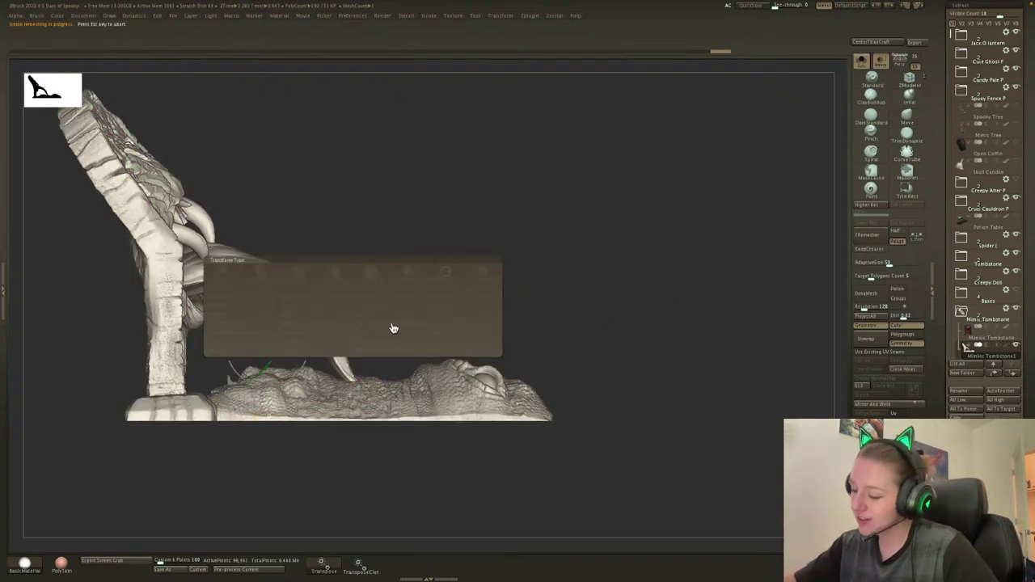
left_click(217, 273)
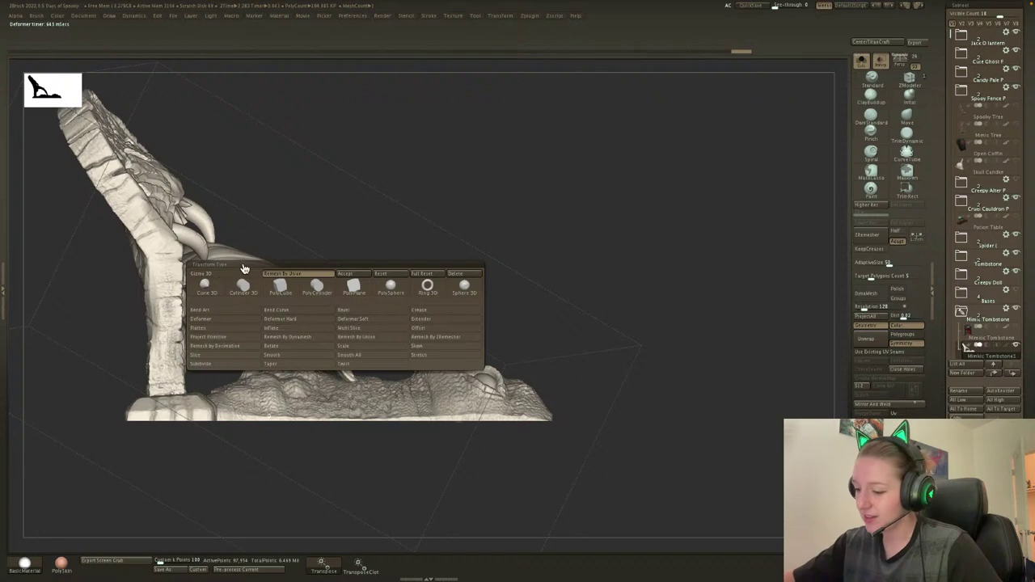
left_click(353, 276)
key("q")
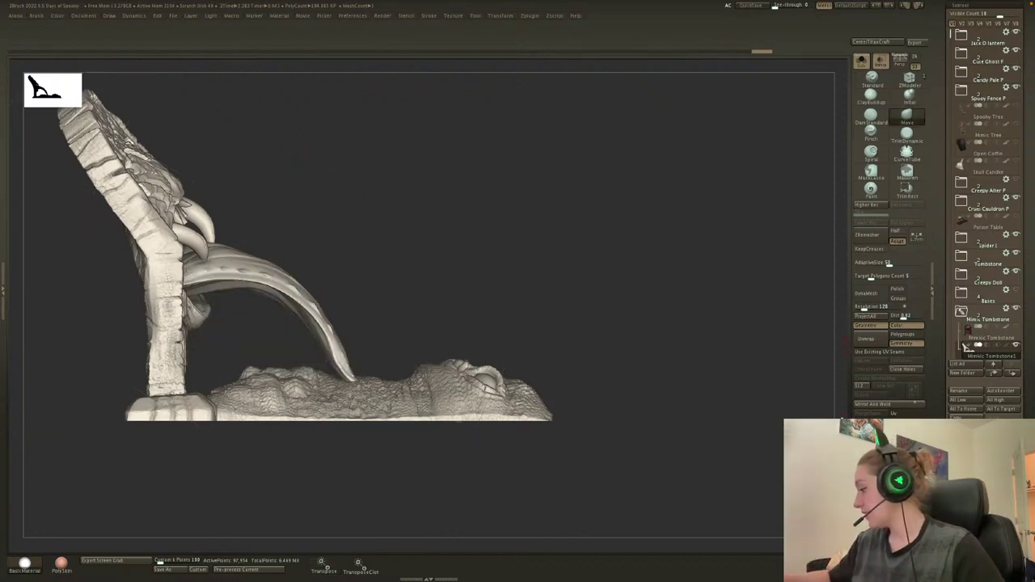
Repeat Remesh By Union on the mimic tombstone and cut the underside of its base flat with Trim Rect.
left_click(510, 408, "ctrl+shift")
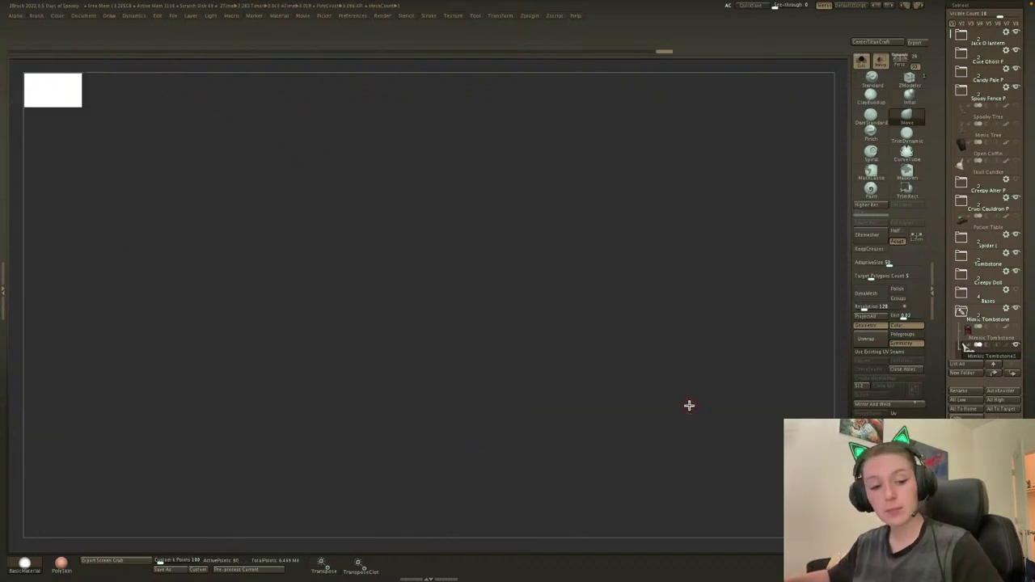
left_click(606, 422, "ctrl+shift")
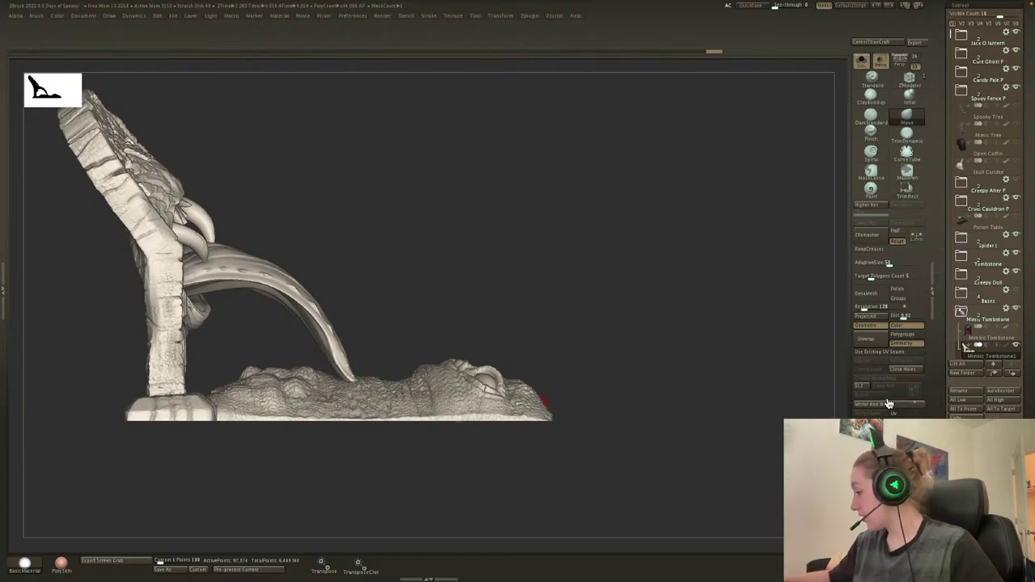
key("w")
left_click(218, 271)
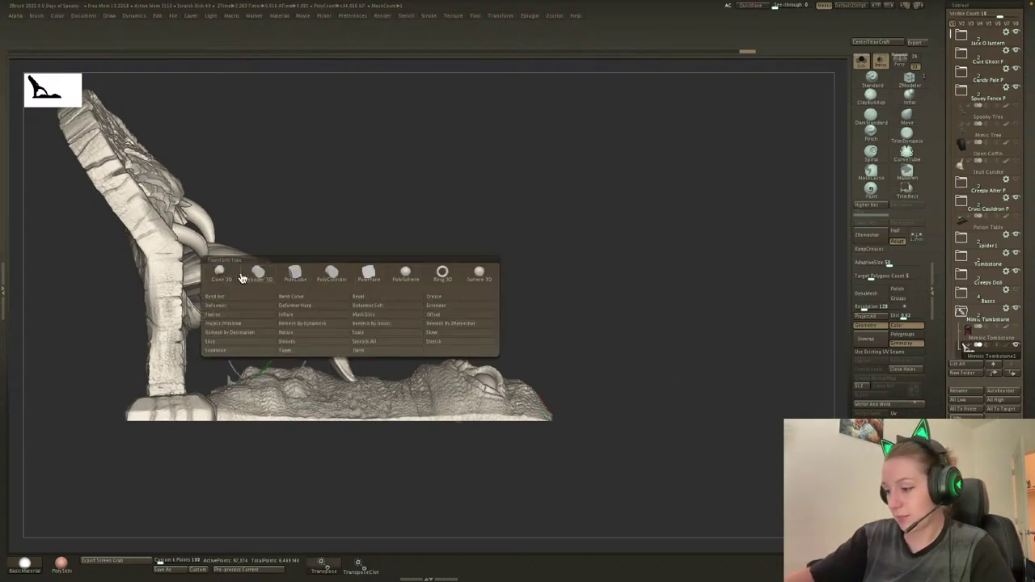
left_click(372, 324)
left_click(219, 272)
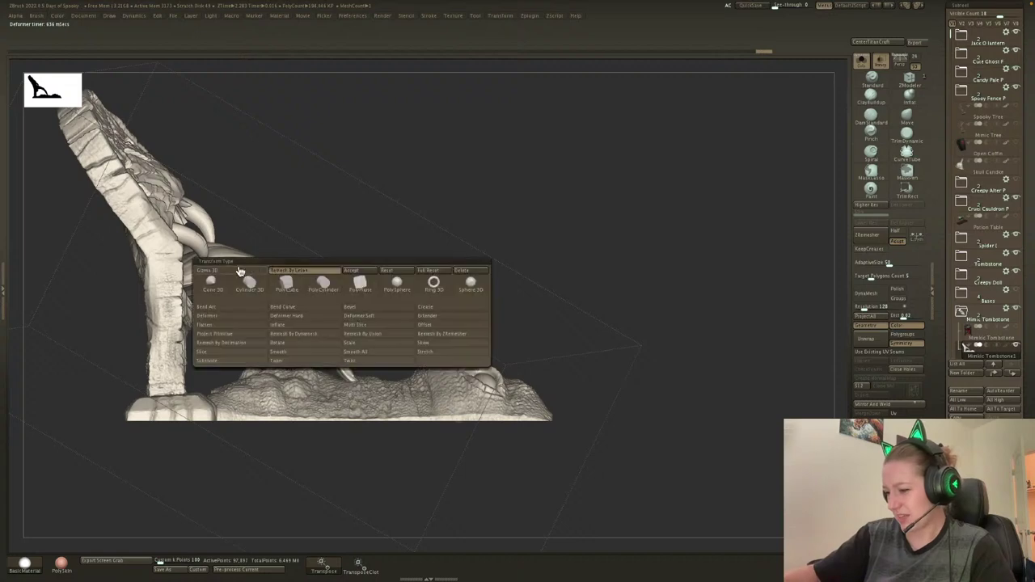
left_click_drag(78, 465, 623, 436, "ctrl+shift")
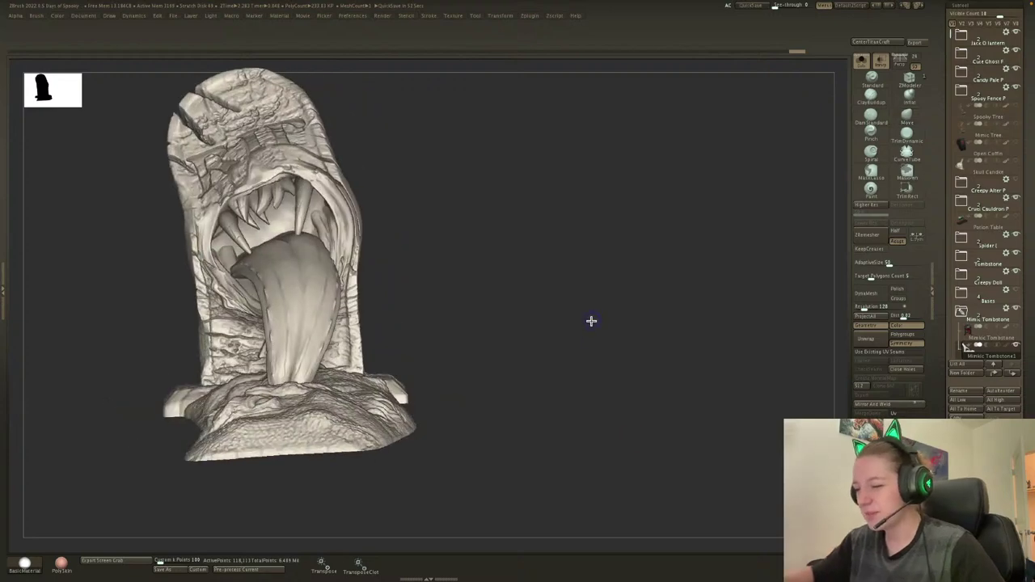
Push the upper part of the tombstone's tongue slightly upward with the Move brush and check the mesh in polyframe display.
mouse_move(591, 322)
left_mouse_down()
mouse_move(594, 332)
mouse_move(610, 326)
left_mouse_up()
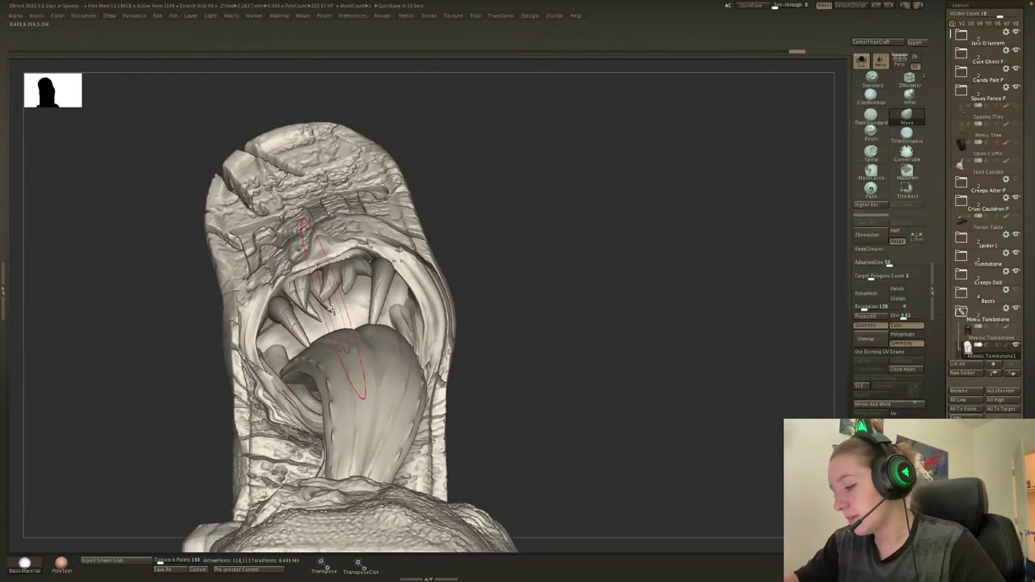
mouse_move(331, 309)
left_mouse_down()
mouse_move(340, 315)
mouse_move(350, 310)
mouse_move(342, 304)
left_mouse_up()
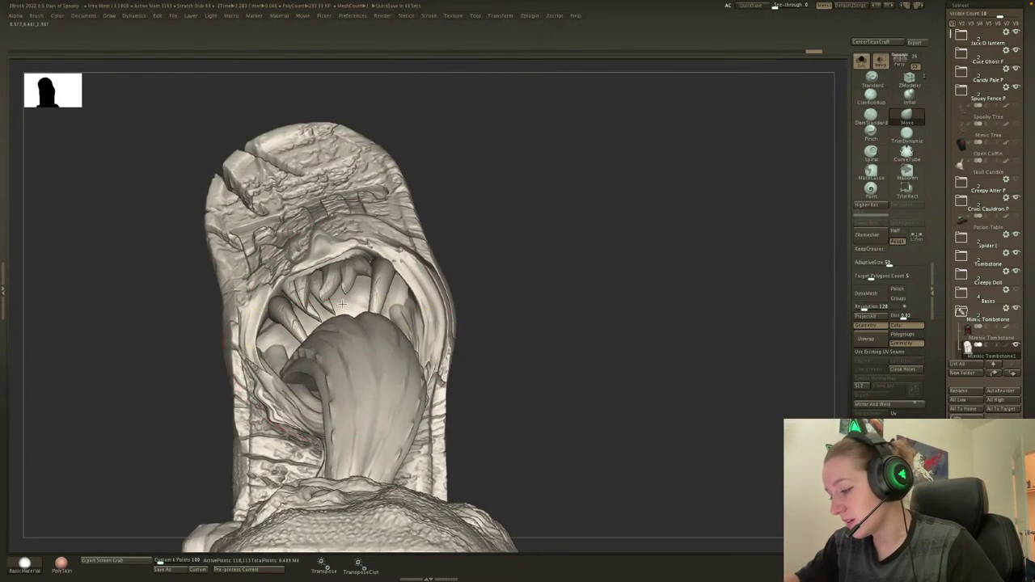
mouse_move(561, 298)
left_mouse_down()
mouse_move(589, 313)
mouse_move(613, 377)
mouse_move(608, 326)
mouse_move(617, 317)
mouse_move(571, 319)
mouse_move(591, 314)
mouse_move(578, 293)
mouse_move(593, 299)
mouse_move(601, 363)
mouse_move(624, 339)
left_mouse_up()
key("shift+f")
key("shift+f")
key("ctrl+shift")
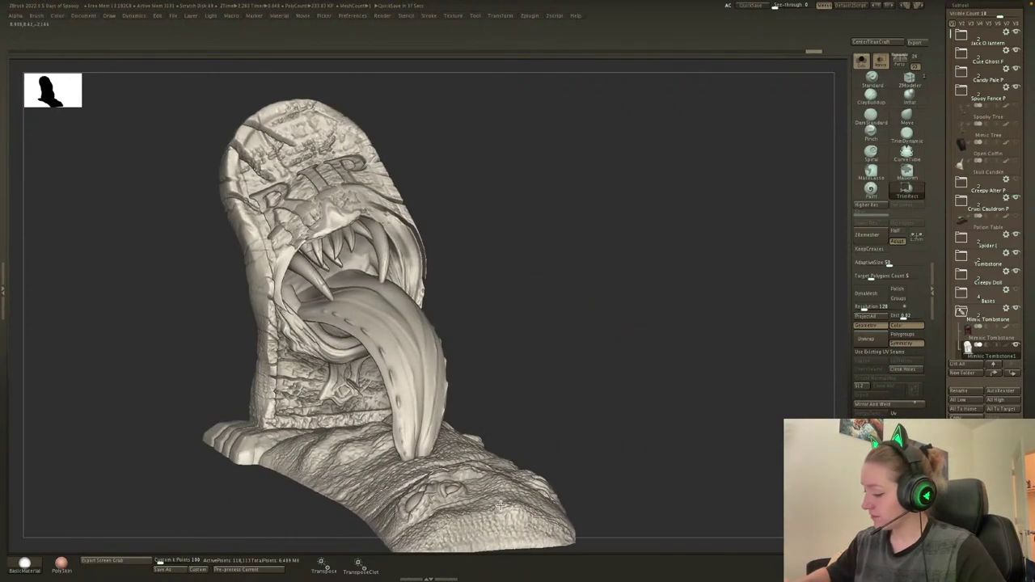
Export the mimic tombstone in OBJ format as Mimkic Tombstone1.obj to the Downloads folder and collapse its subtool folder.
left_click(915, 41)
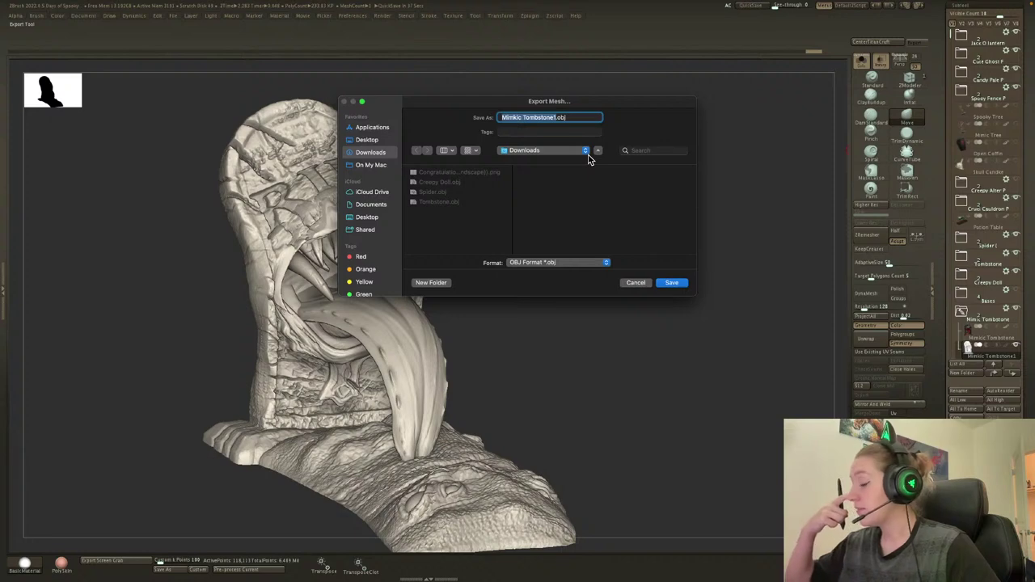
left_click(672, 283)
left_click(960, 312)
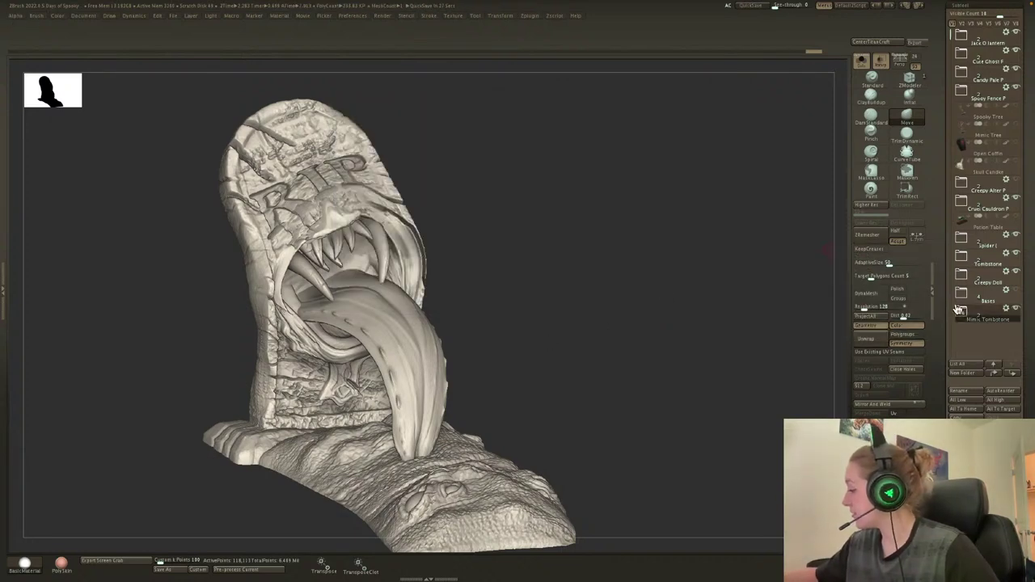
Switch from the Spooky Tree to the Mimic Tree subtool and frame it in the view.
left_click(993, 138)
left_click(990, 120)
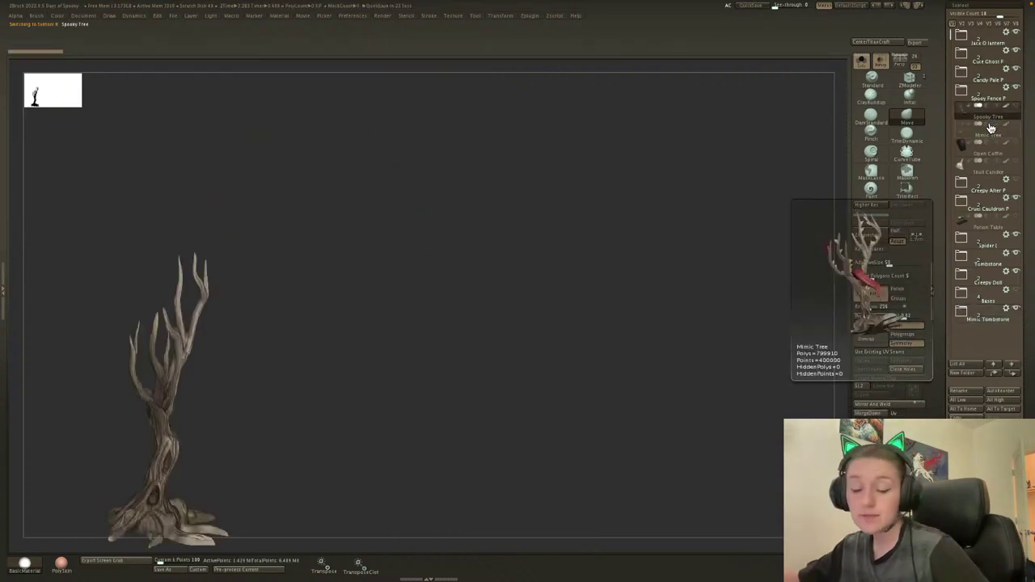
left_click(997, 139)
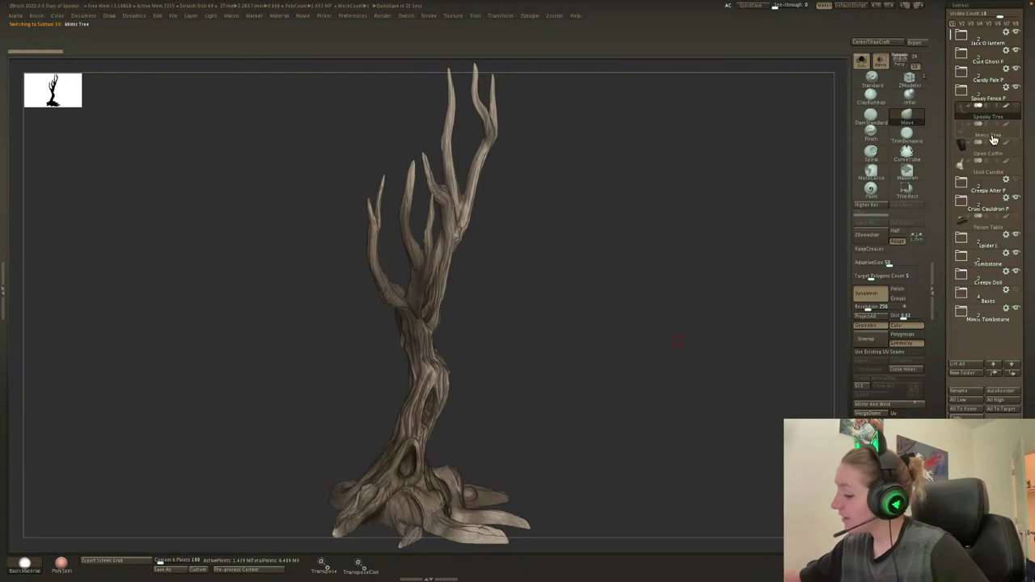
left_click_drag(804, 240, 666, 365)
key("f")
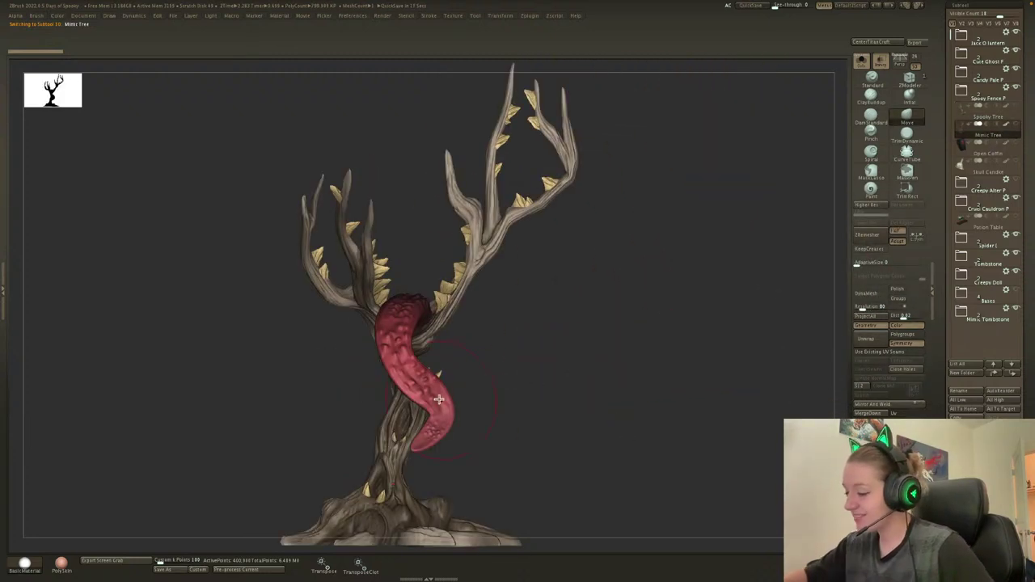
Examine the painted mimic tree's branches, tongue and roots from several angles, including its polygroups in polyframe display.
mouse_move(594, 322)
left_mouse_down("alt")
mouse_move(604, 345)
mouse_move(593, 319)
left_mouse_up("alt")
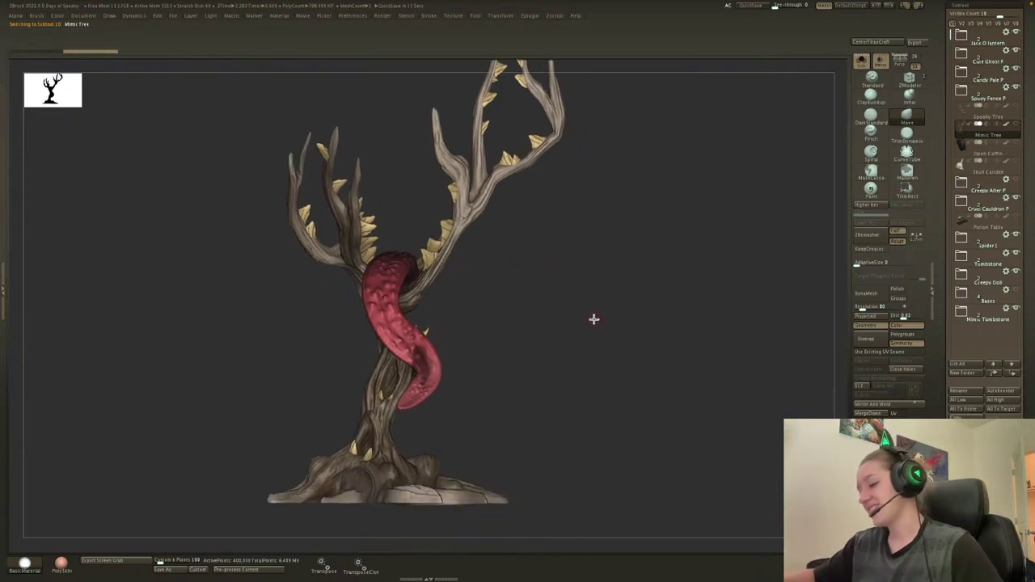
key("shift+f")
key("shift+f")
left_click_drag(683, 440, 683, 455)
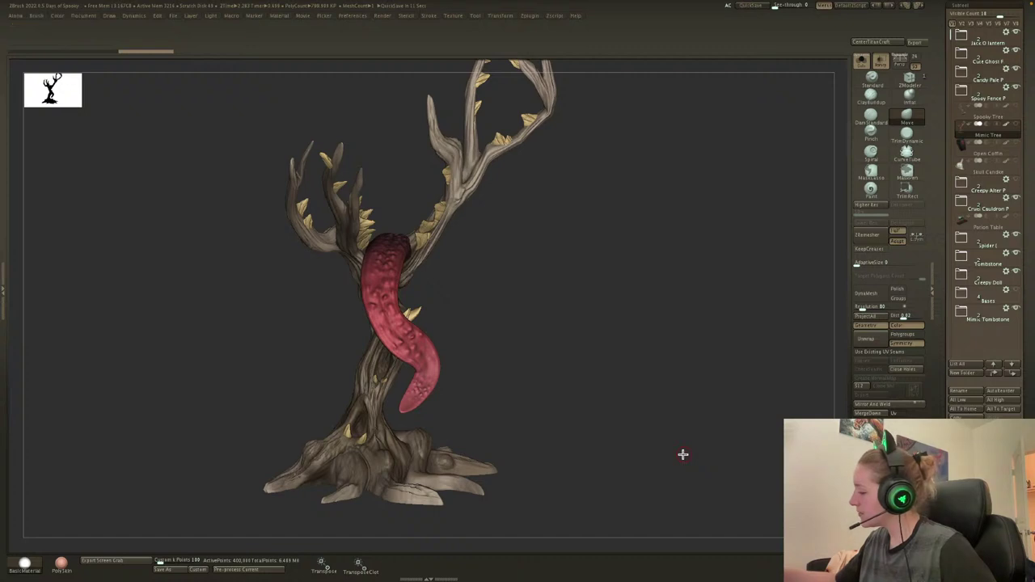
key("shift+f")
key("shift+f")
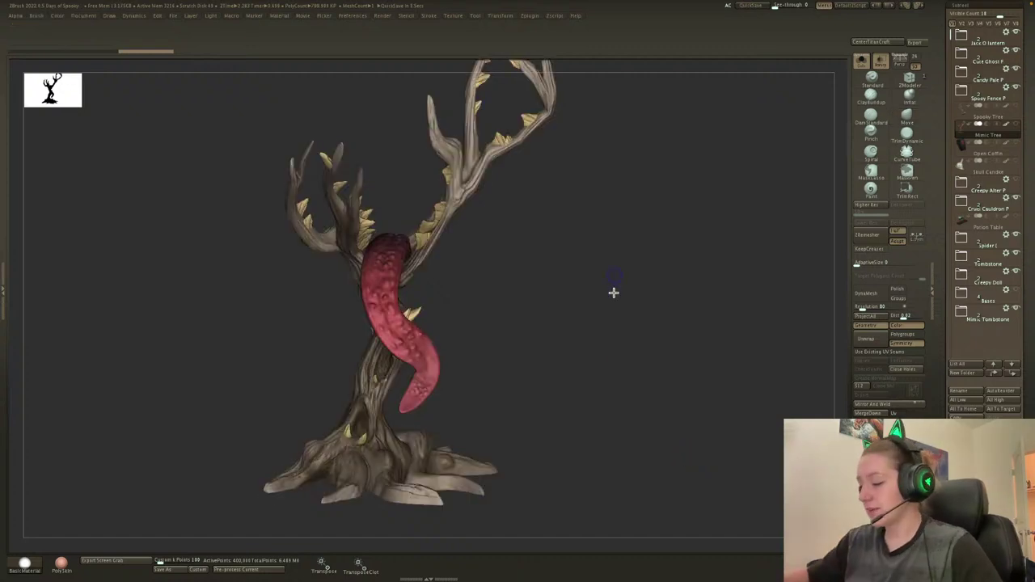
left_click_drag(612, 292, 628, 253)
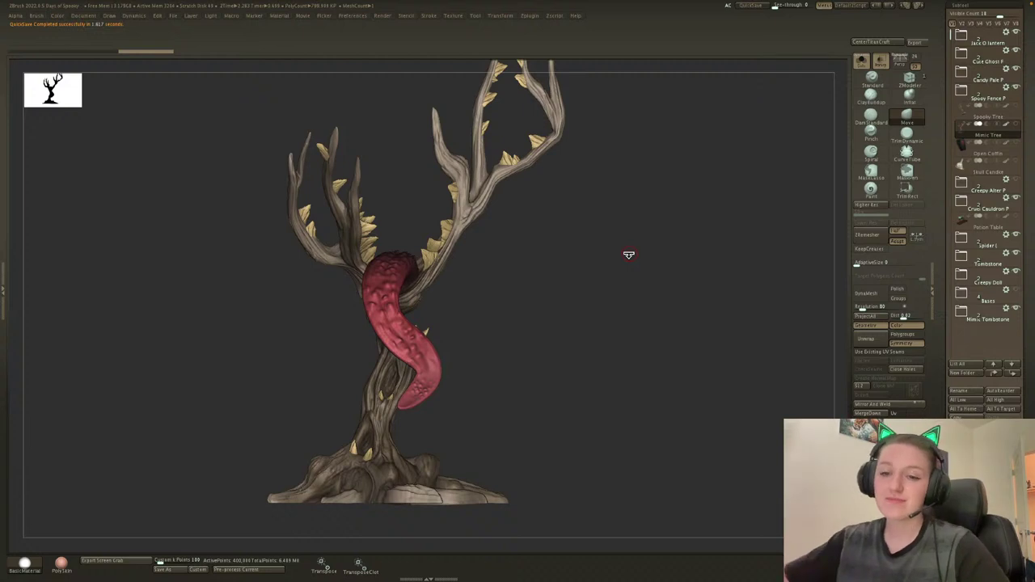
key("space")
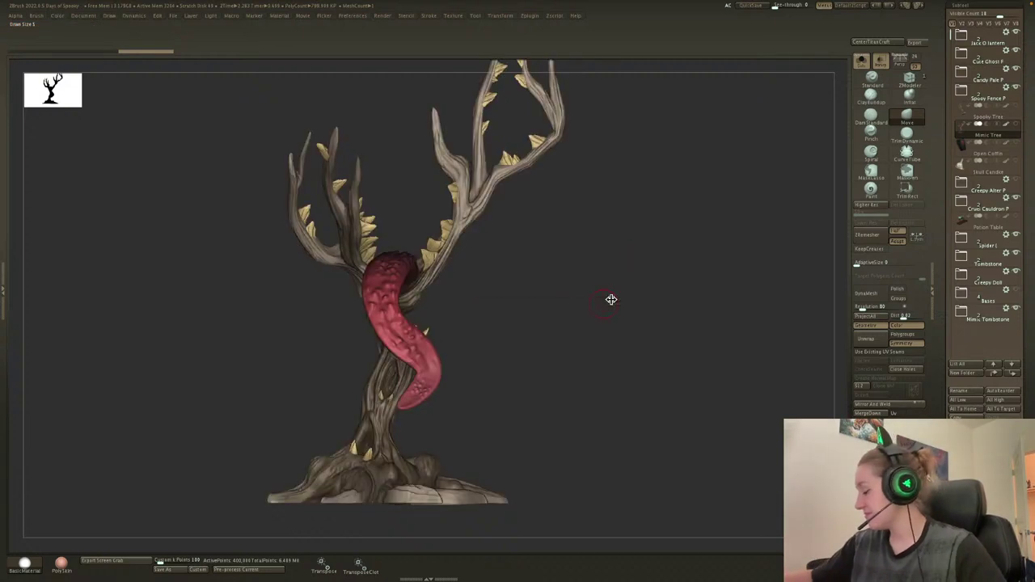
Preview the mimic tree without its paint, and restore its colour with Solo mode on and Dynamic Solo off.
left_click(1004, 126)
left_click_drag(637, 336, 587, 343, "alt")
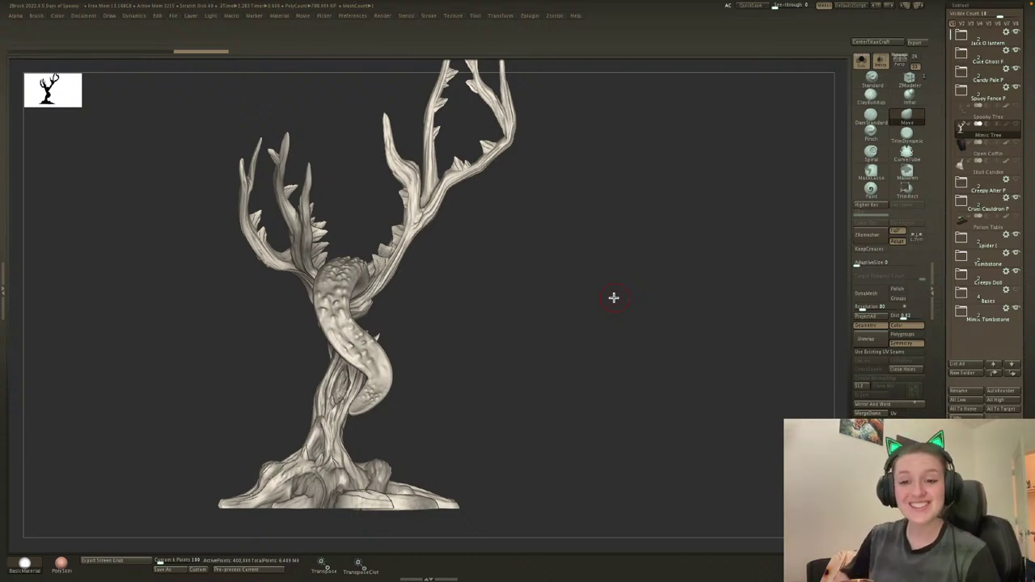
left_click(880, 70)
left_click(862, 62)
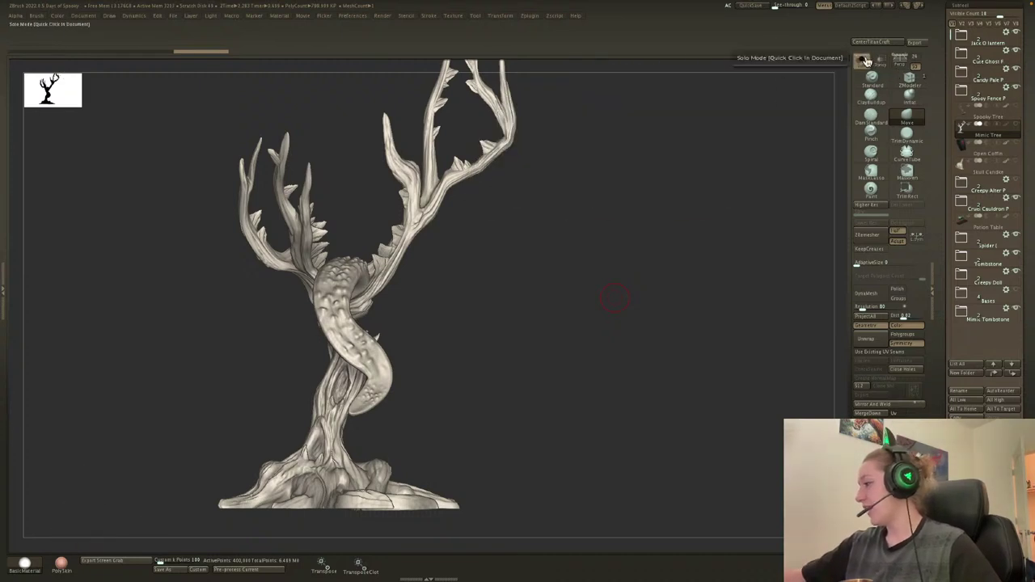
left_click(1016, 127)
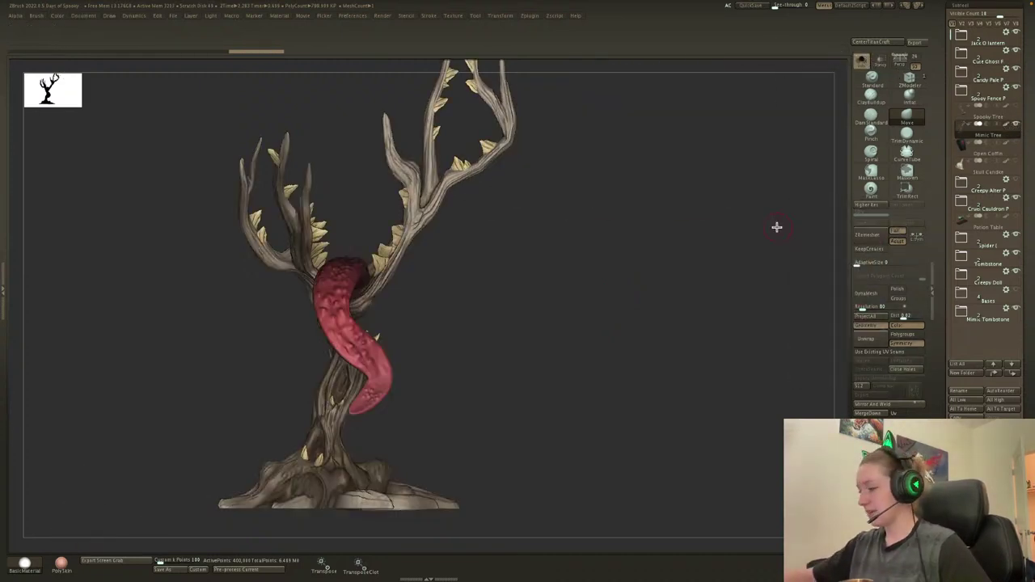
Switch on the second light for the mimic tree and adjust the direction it shines from.
left_click_drag(601, 376, 643, 423)
left_click(210, 15)
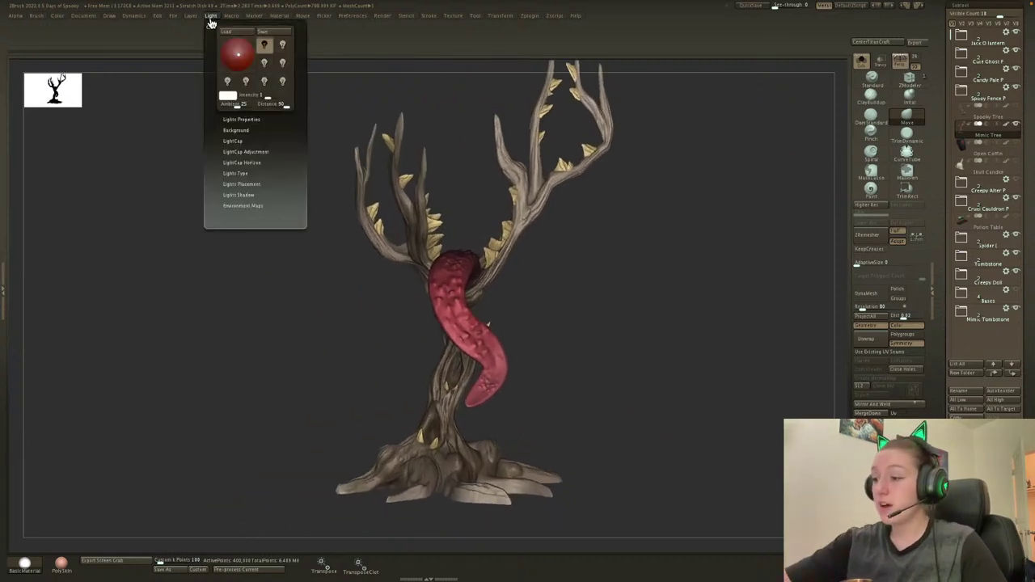
left_click(283, 46)
left_click(282, 47)
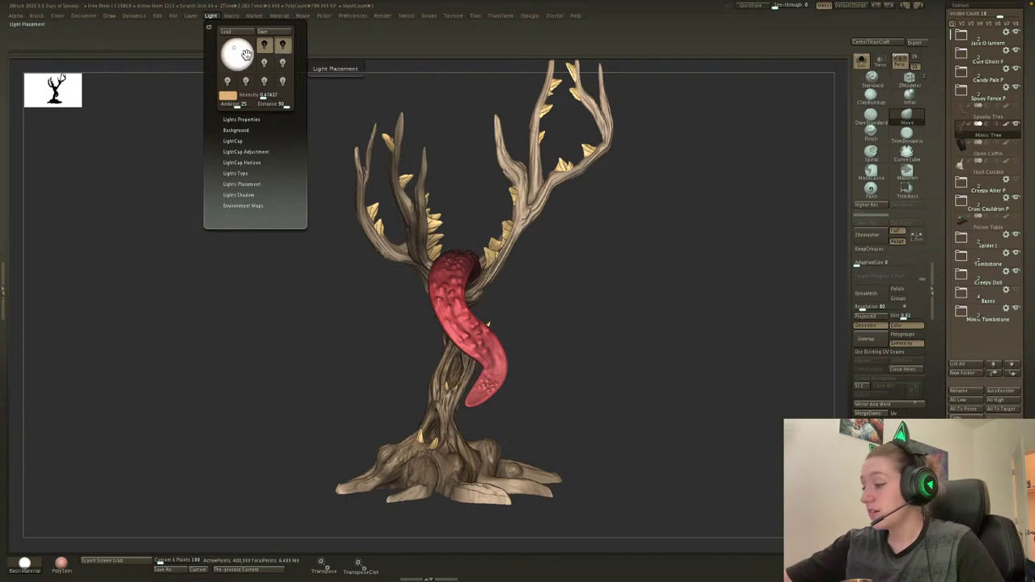
left_click_drag(247, 55, 230, 49)
Place the mimic tree on the right side of the canvas and position the painted Spooky Tree beside it for comparison.
left_click_drag(706, 448, 751, 480)
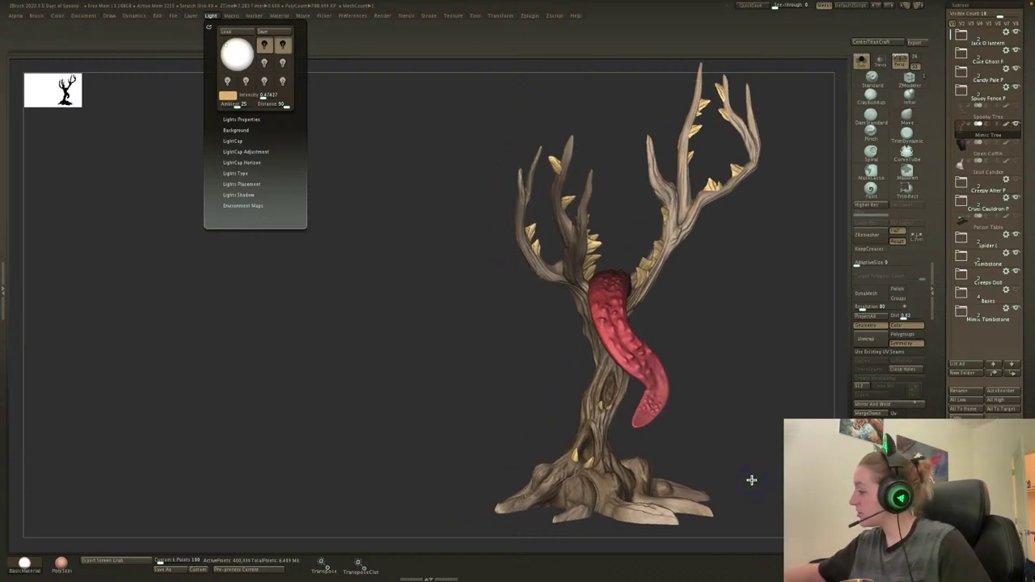
left_click(987, 113)
key("ctrl+z")
key("ctrl+z")
key("ctrl+z")
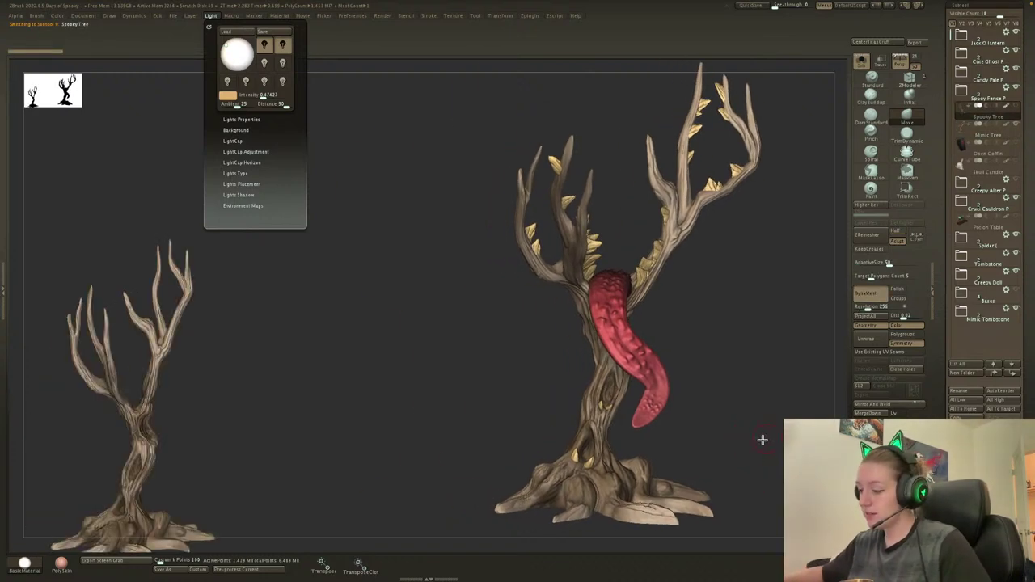
key("ctrl+z")
key("ctrl+z")
key("ctrl+z")
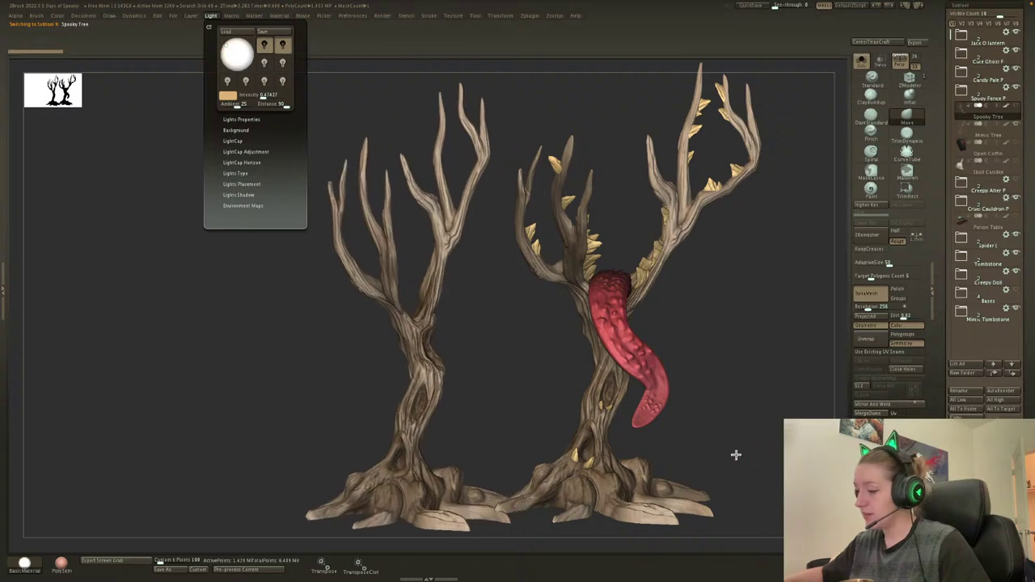
left_click(211, 16)
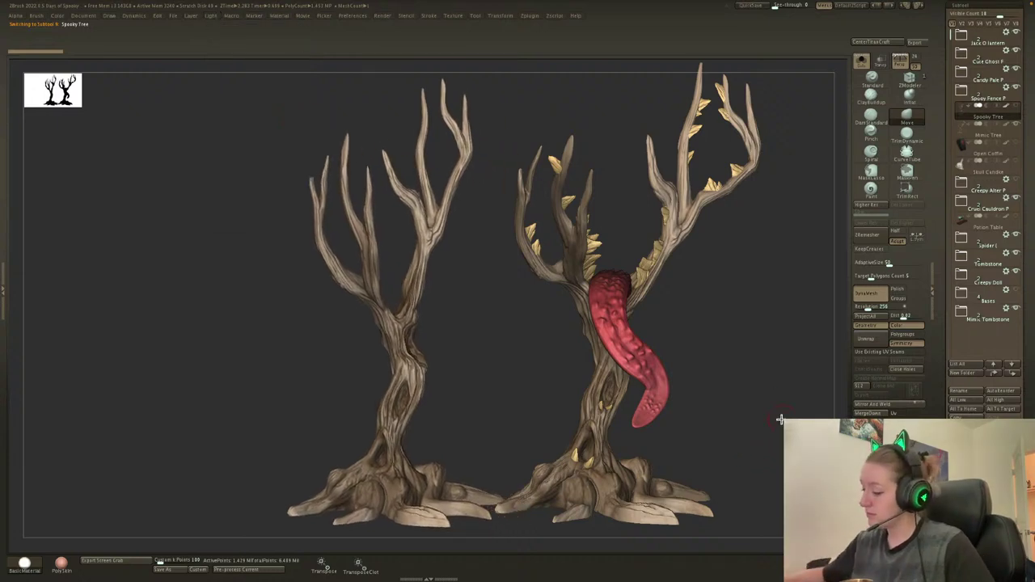
key("ctrl+z")
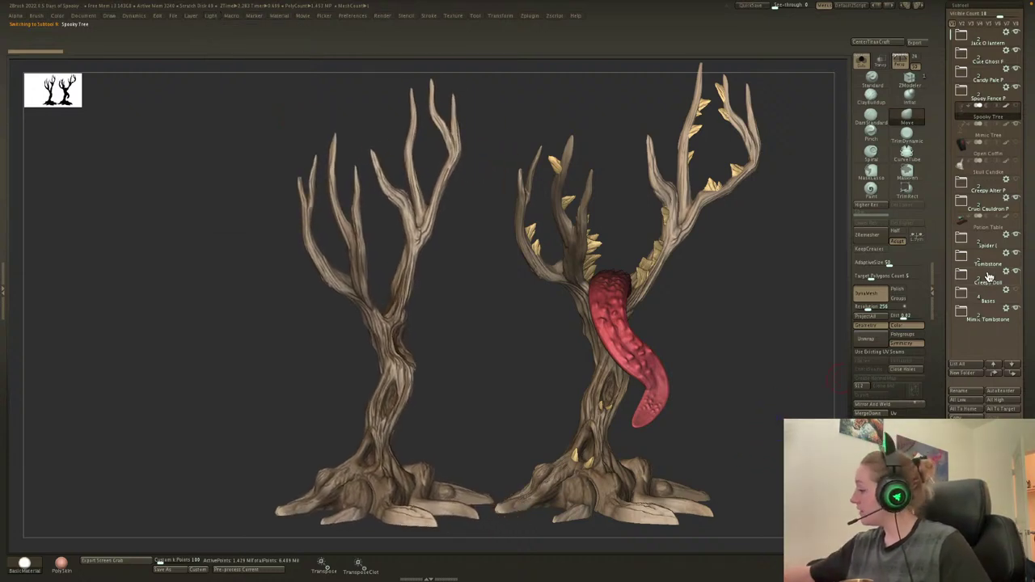
Open the Tombstone folder, select the painted Tombstone, and place it on the canvas to the upper left of the two trees.
left_click(963, 260)
left_click(991, 284)
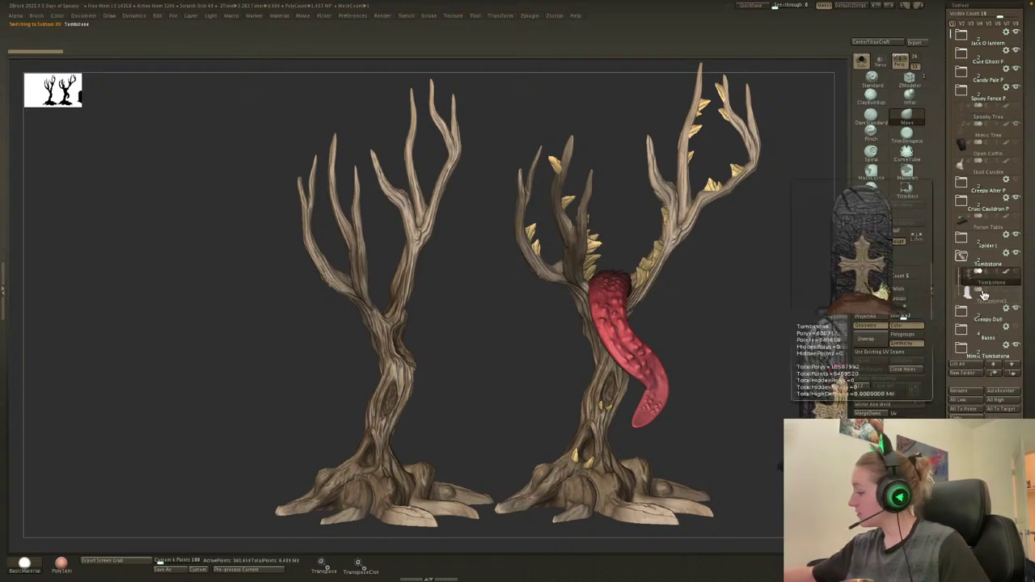
left_click_drag(762, 440, 764, 340, "alt")
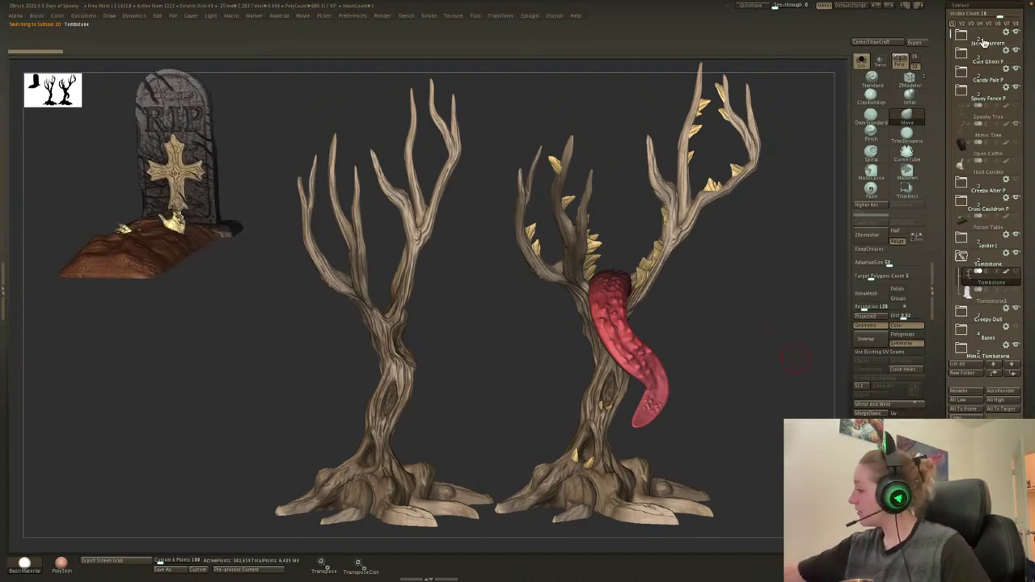
Open the Mimic Tombstone folder and display the painted Mimic Tombstone on the canvas below the regular Tombstone.
left_click_drag(999, 15, 1007, 16)
left_click(962, 352)
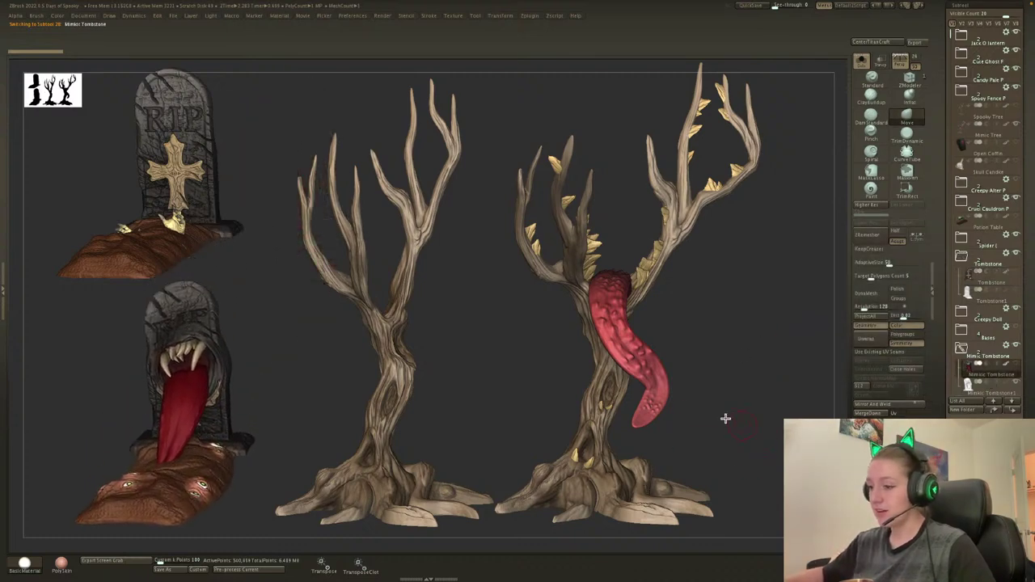
Adjust the direction of the active light shining on the displayed trees and tombstones.
left_click(211, 16)
left_click(238, 59)
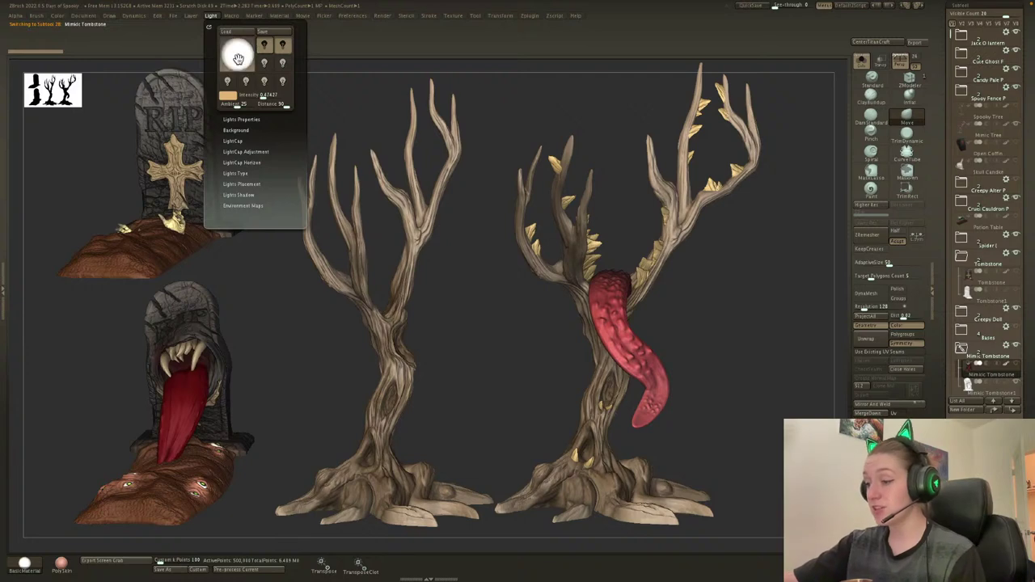
left_click(243, 63)
left_click(238, 55)
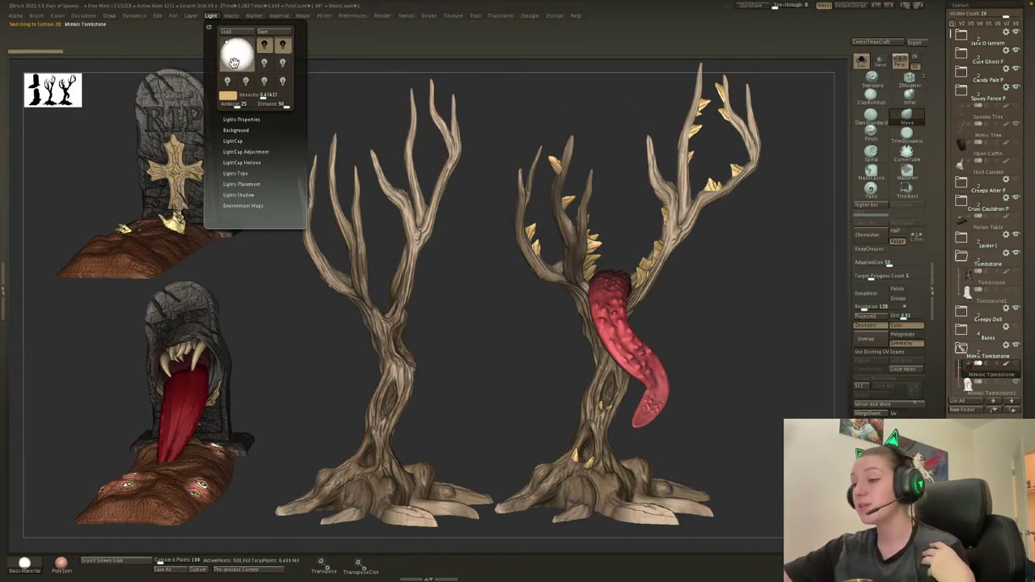
Change the active light's colour to red and readjust its direction.
left_click(228, 95)
left_click(251, 86)
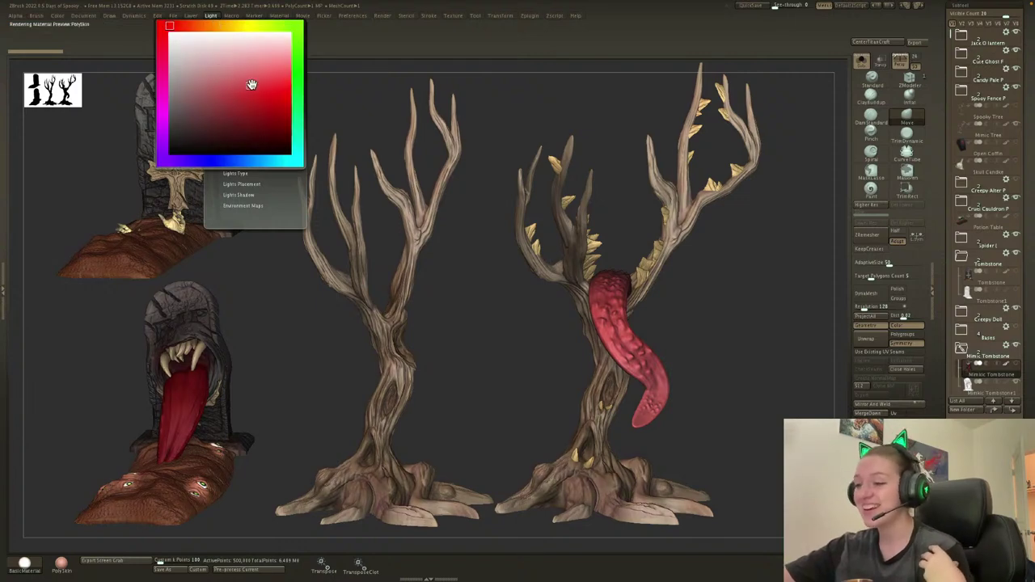
left_click(240, 55)
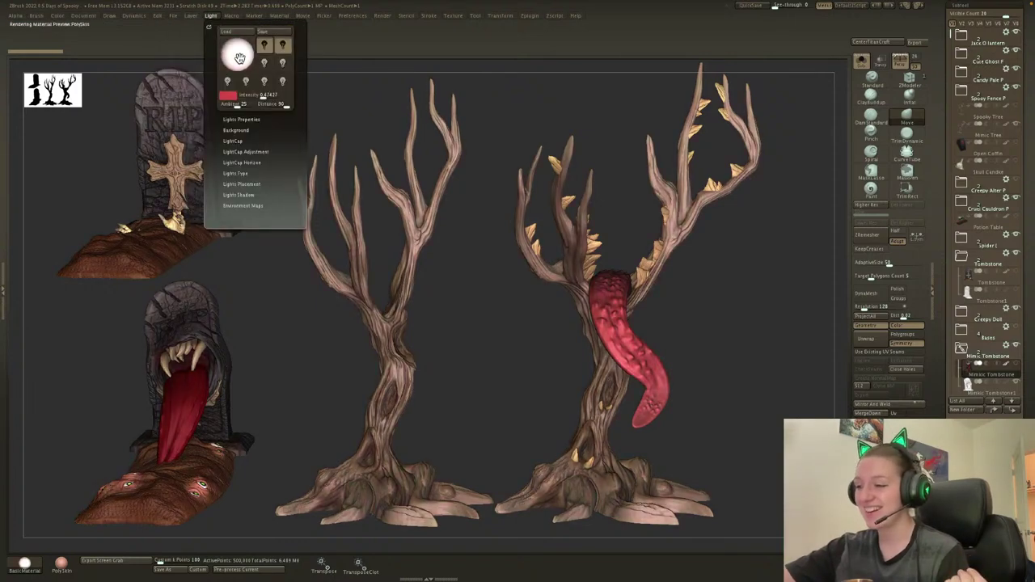
left_click(234, 50)
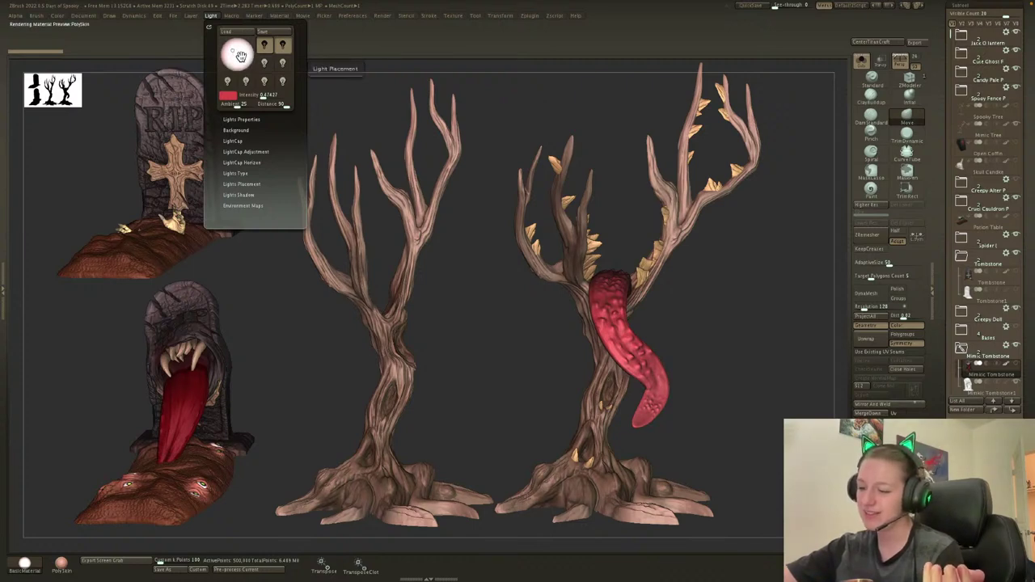
Shift the active light's hue from red to orange.
left_click(228, 96)
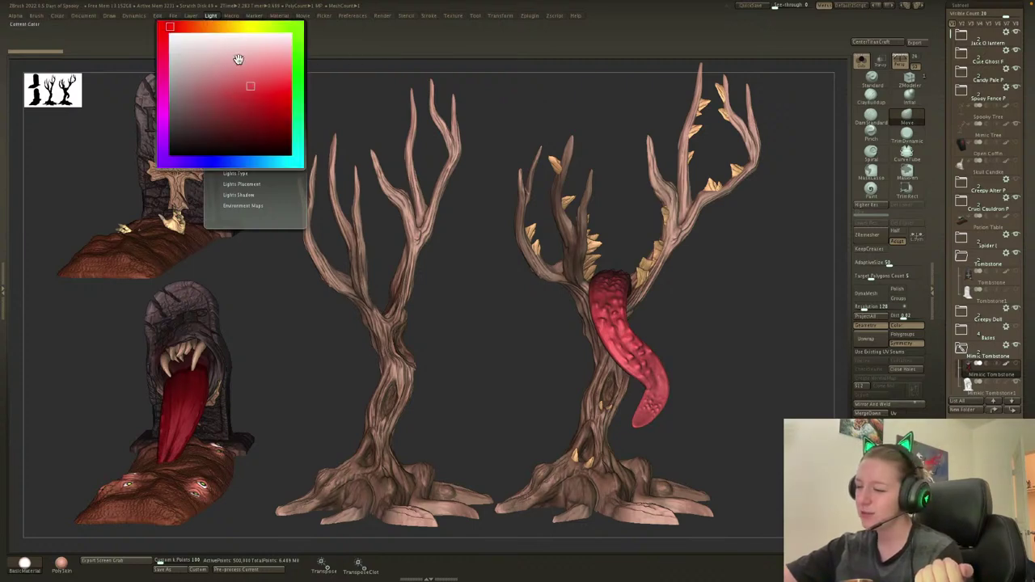
left_click(203, 28)
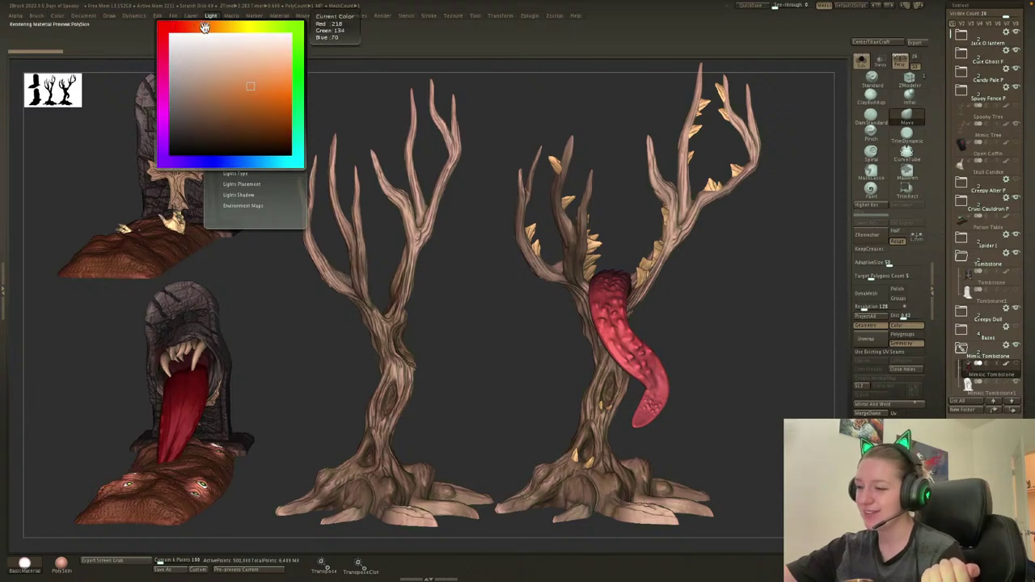
left_click(197, 27)
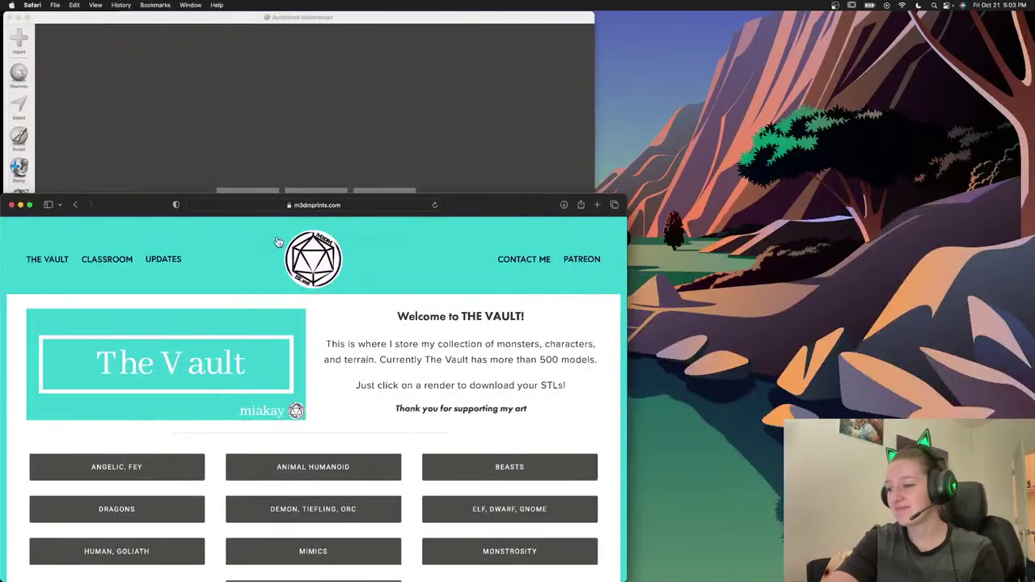
Switch to Safari, show The Vault page of m3dmprints.com in full screen, and open its Mimics category in a new tab.
left_click_drag(469, 213, 561, 146)
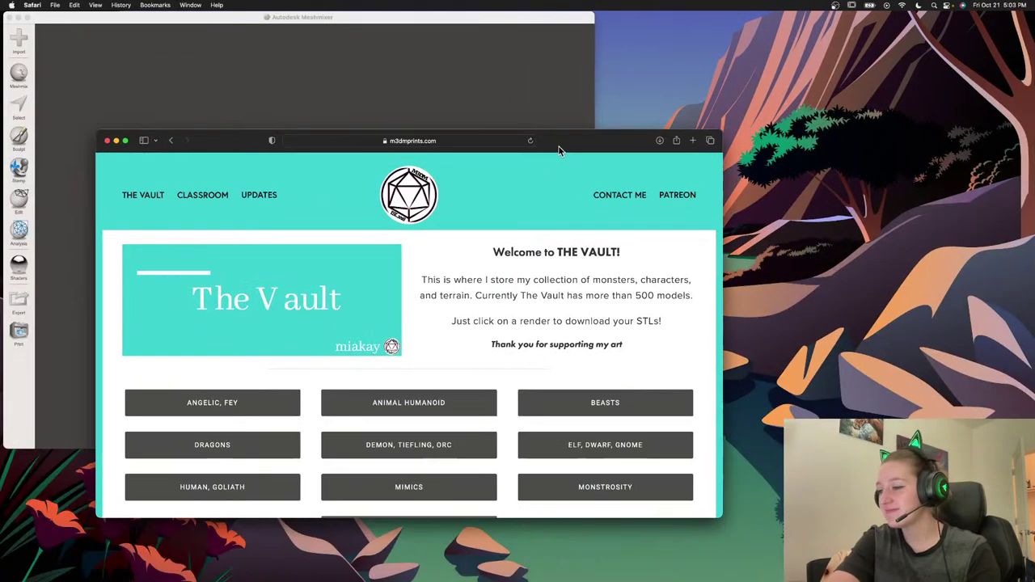
left_click(125, 141)
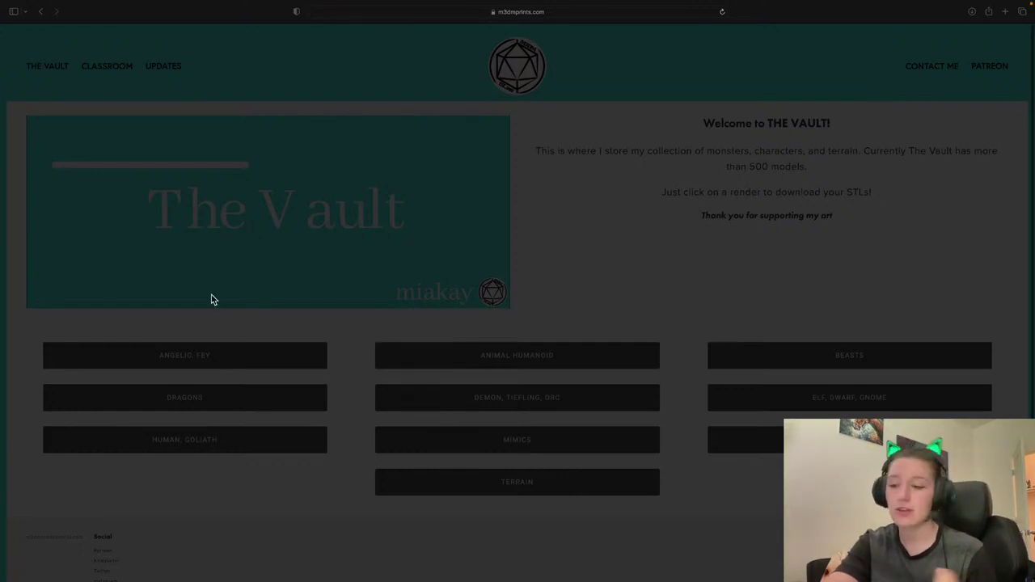
left_click(279, 471)
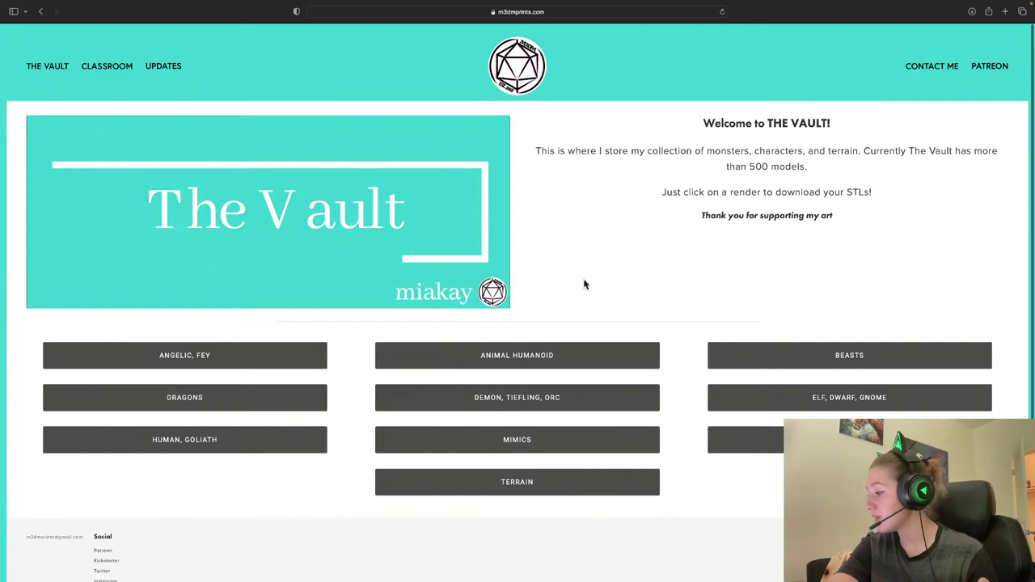
left_click(476, 448)
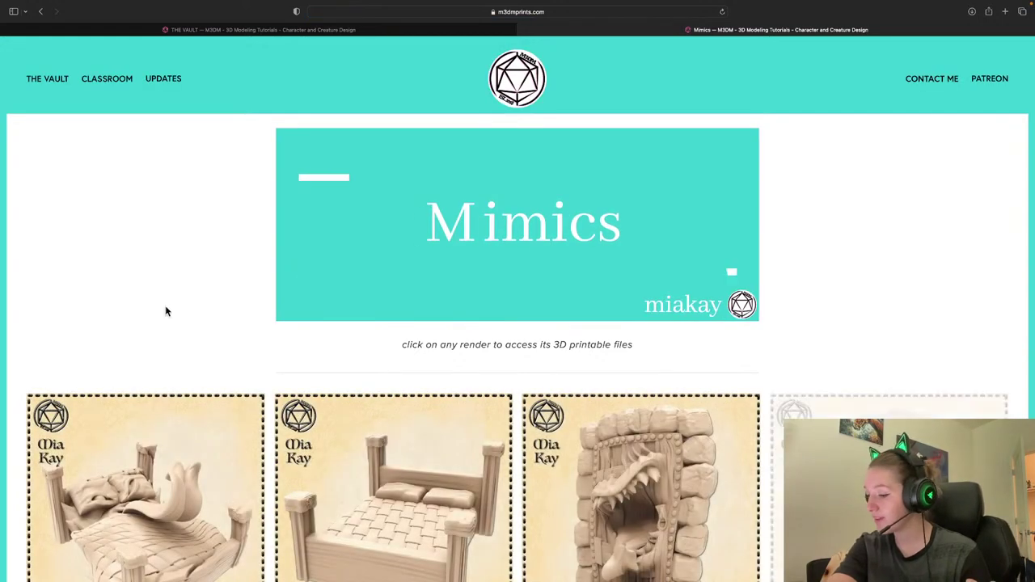
Look through the miniature renders on the Mimics page from beginning to end, and close its tab to return to The Vault.
scroll(166, 310, "down", 5)
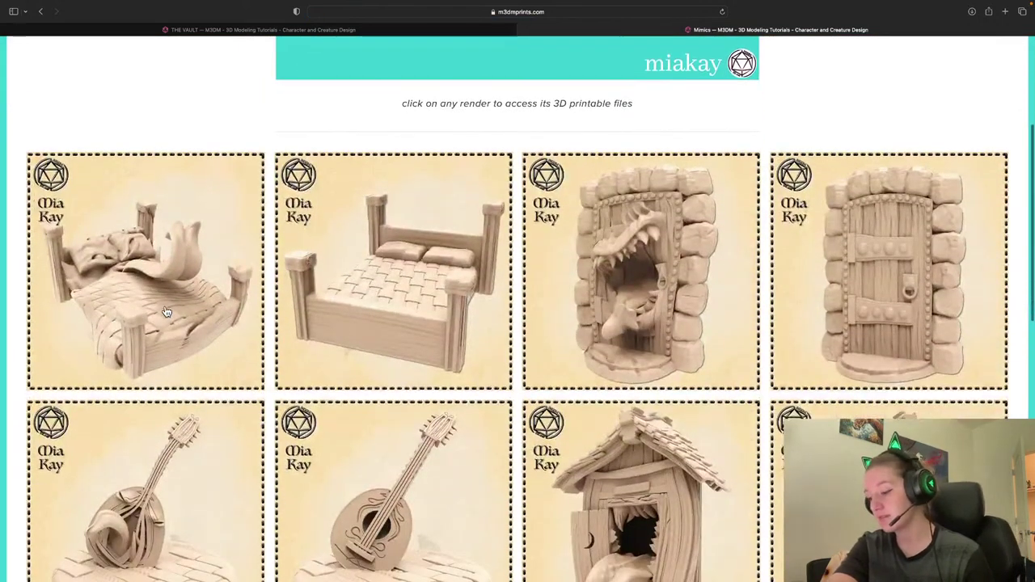
scroll(165, 310, "down", 1)
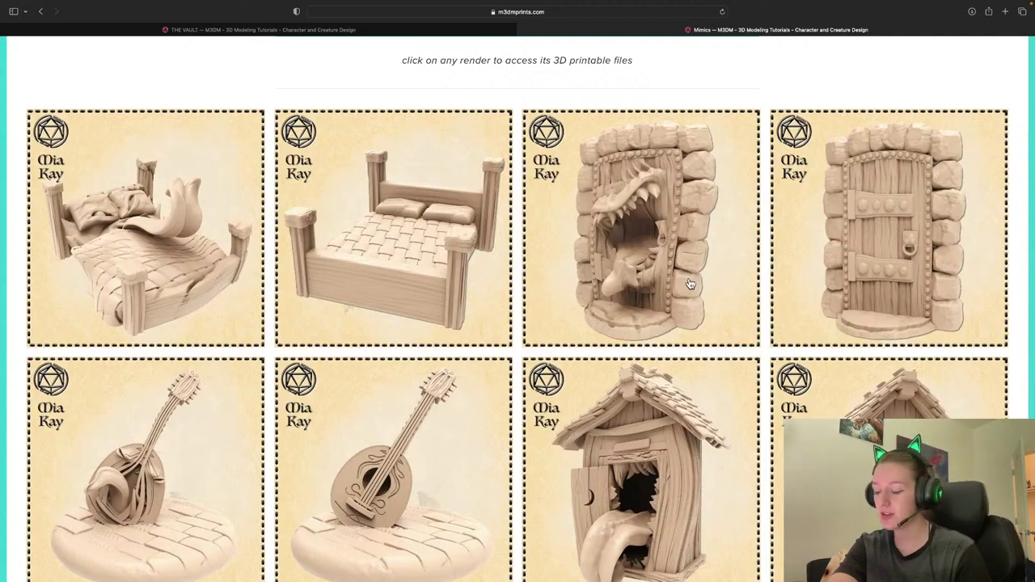
scroll(689, 283, "down", 3)
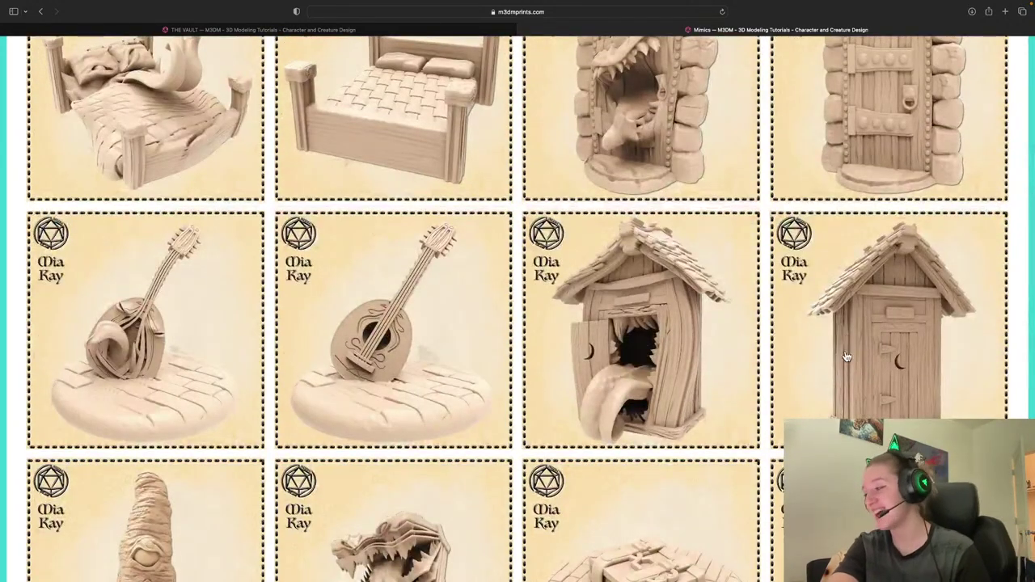
scroll(621, 406, "down", 3)
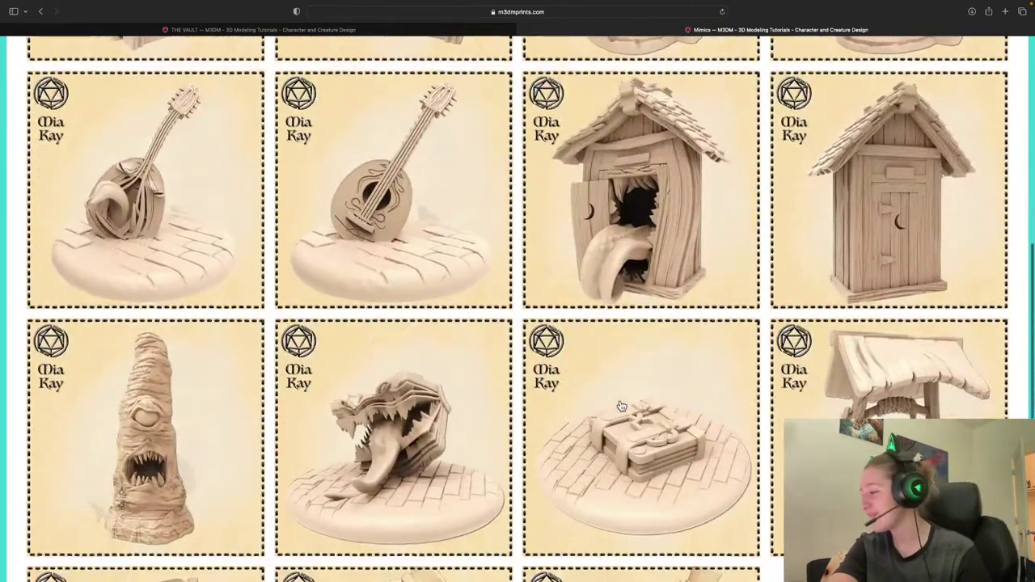
scroll(621, 406, "down", 5)
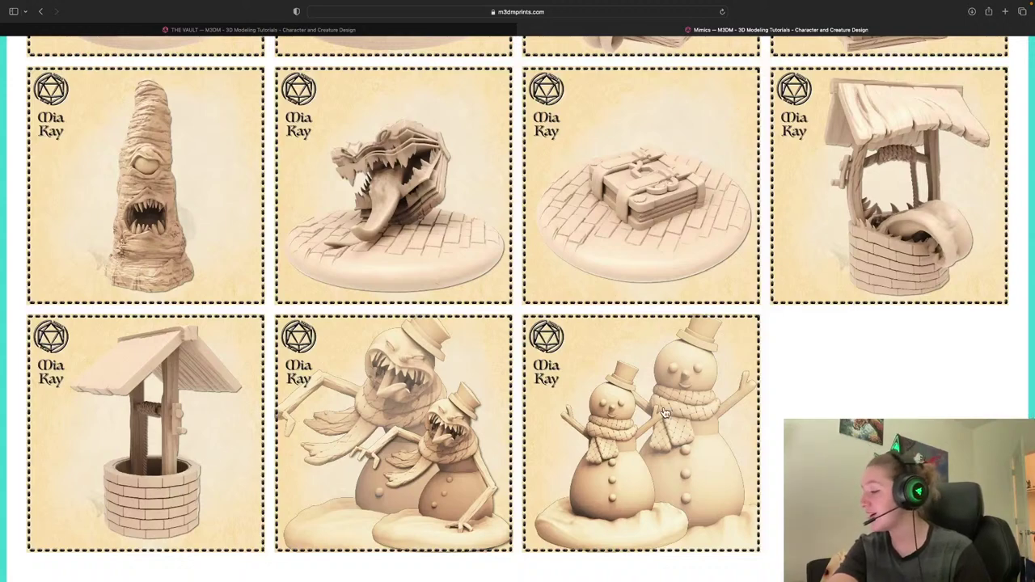
scroll(526, 445, "down", 1)
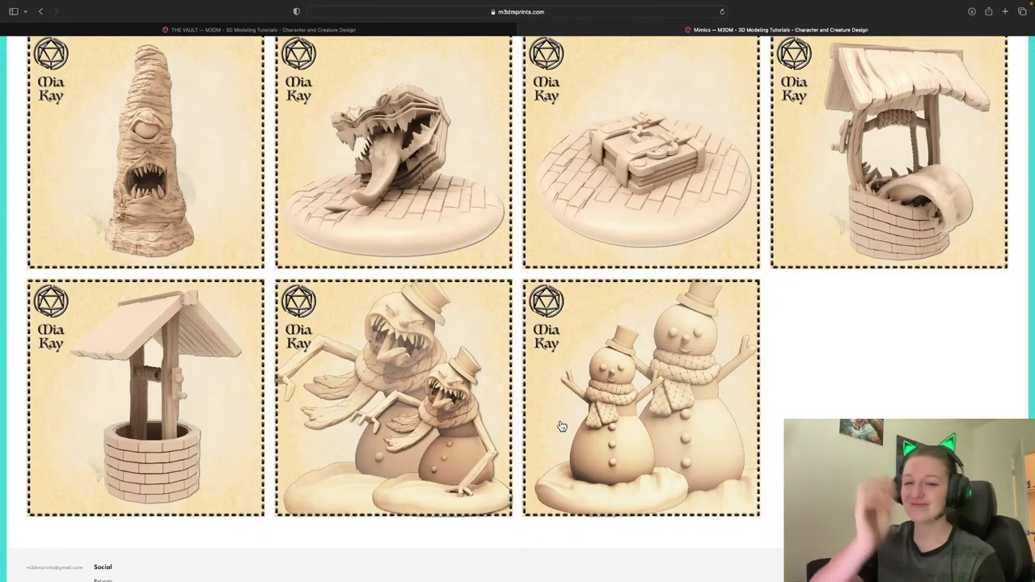
scroll(293, 443, "down", 1)
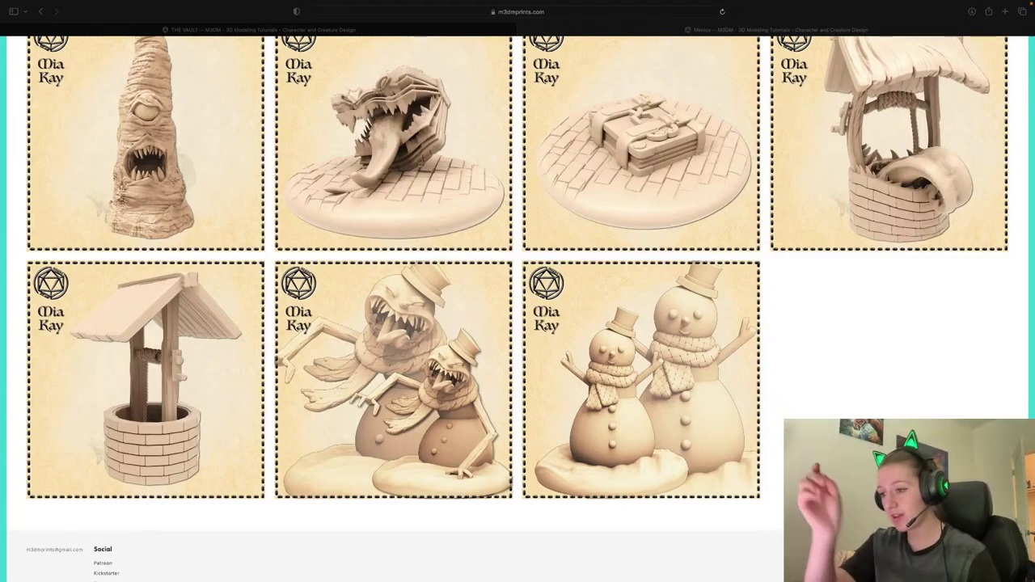
scroll(393, 376, "up", 10)
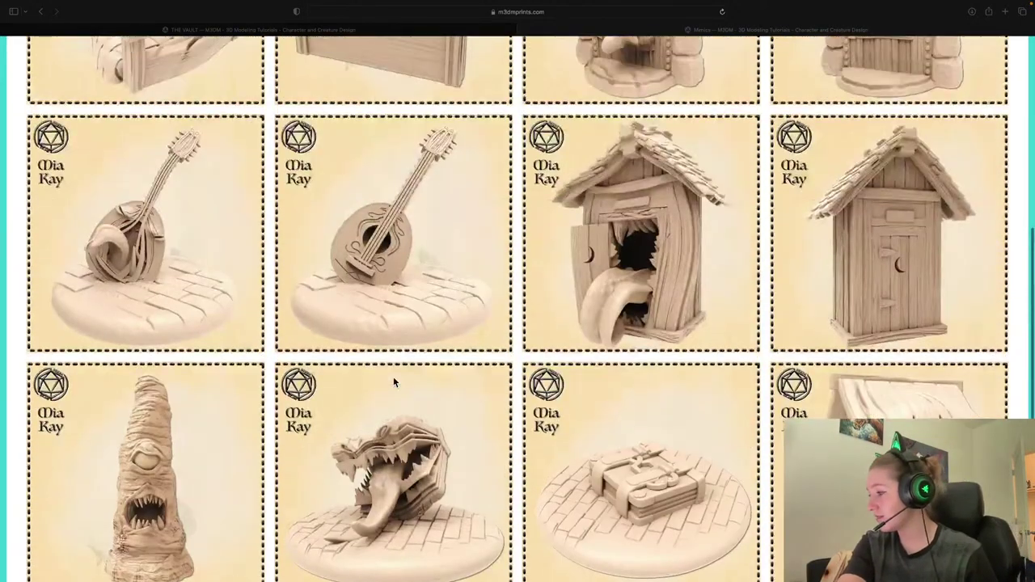
scroll(394, 381, "up", 5)
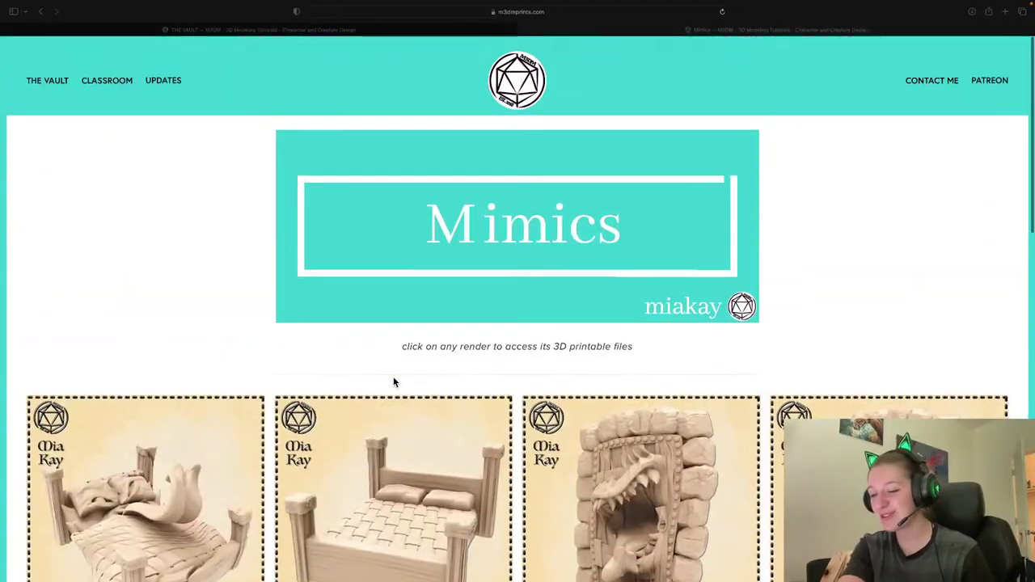
scroll(135, 270, "down", 4)
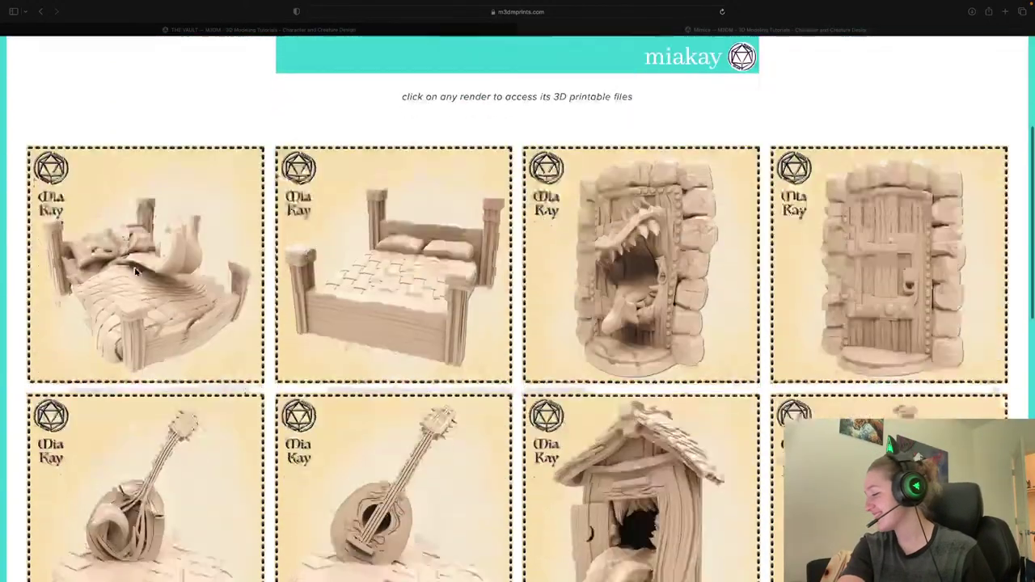
scroll(134, 267, "up", 4)
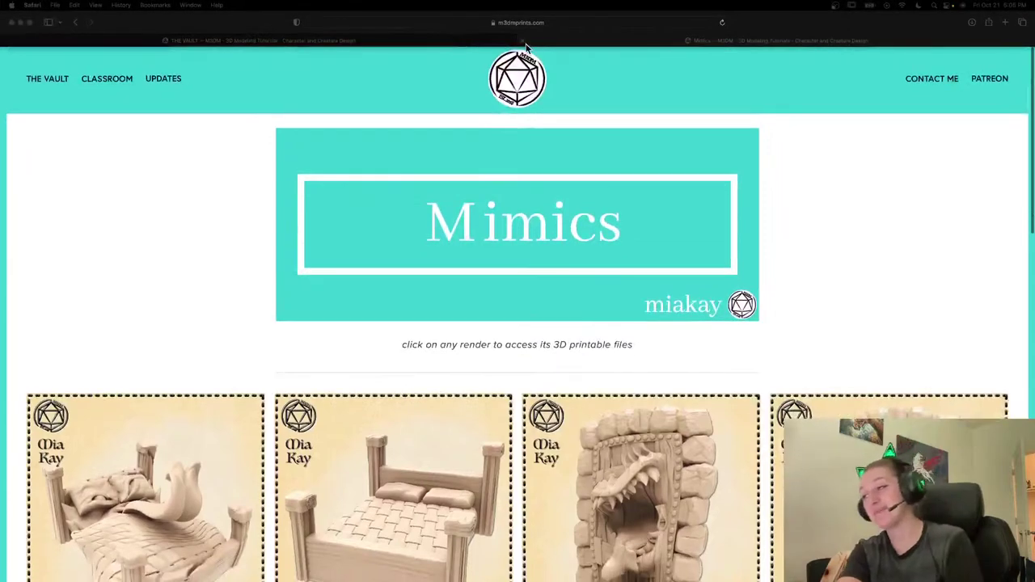
left_click(511, 41)
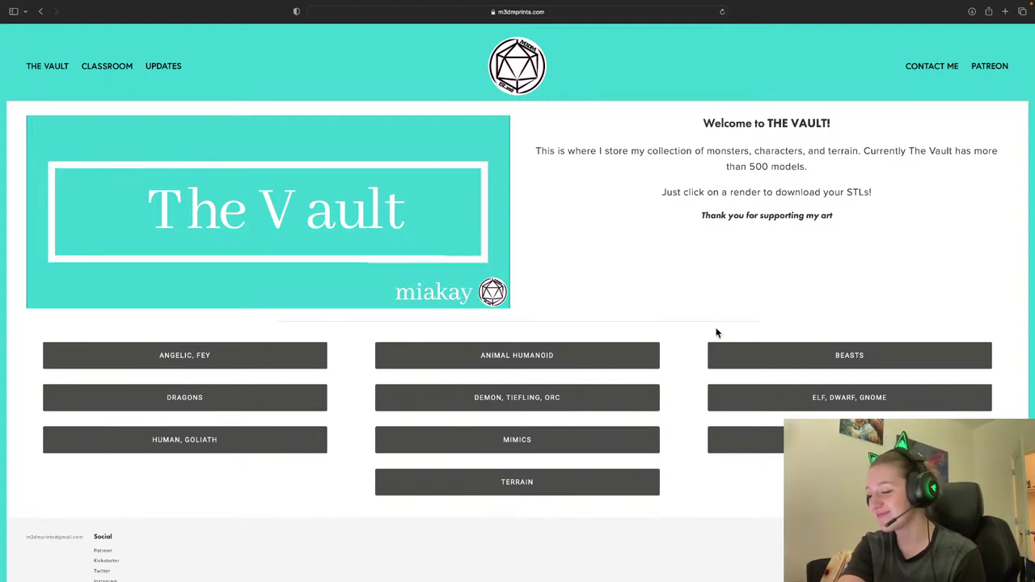
Open The Vault's Monstrosity category in a new tab, look through its miniature renders, and close the browser window.
left_click(764, 409)
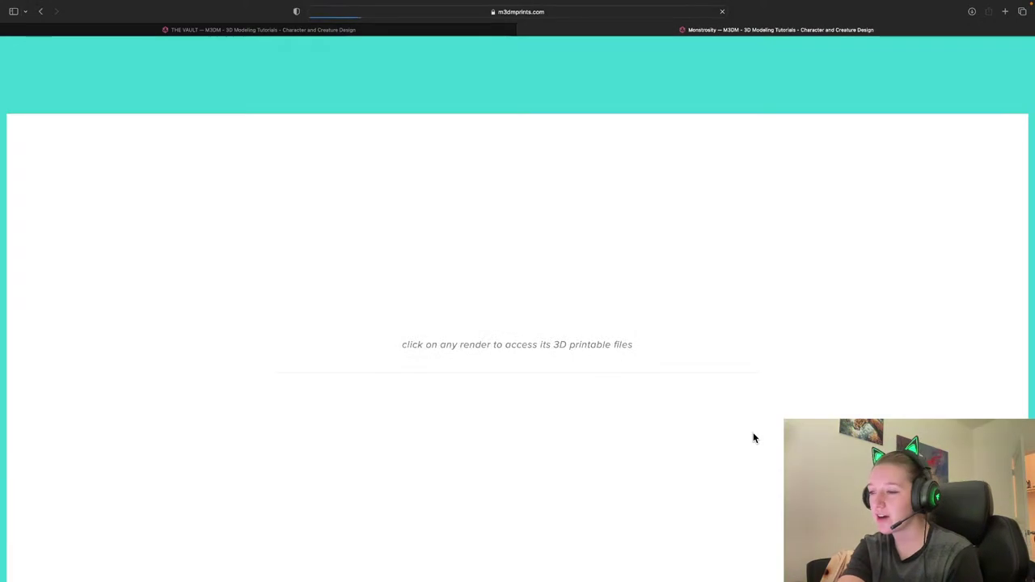
scroll(210, 303, "down", 3)
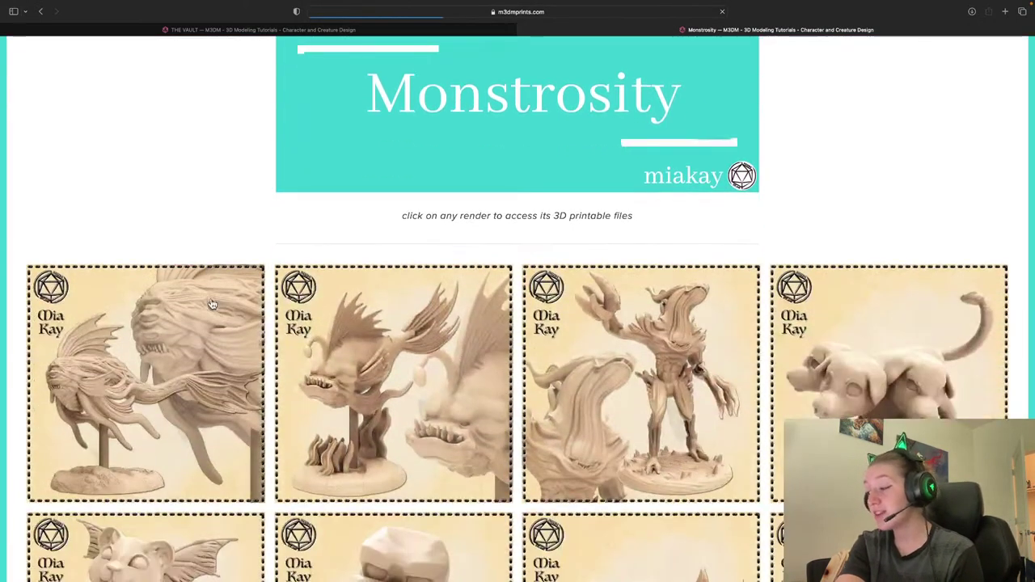
scroll(210, 302, "down", 3)
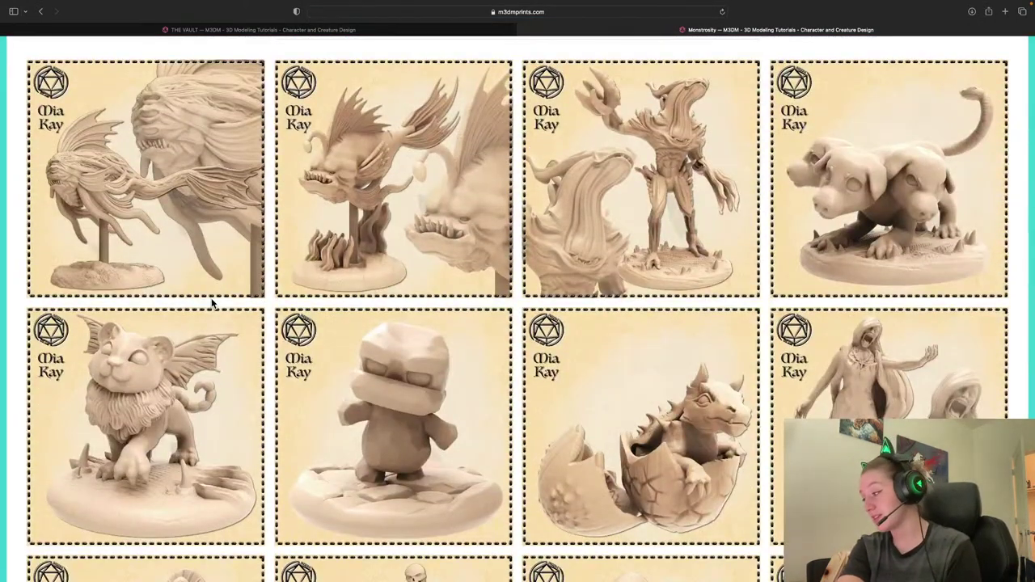
scroll(212, 303, "down", 5)
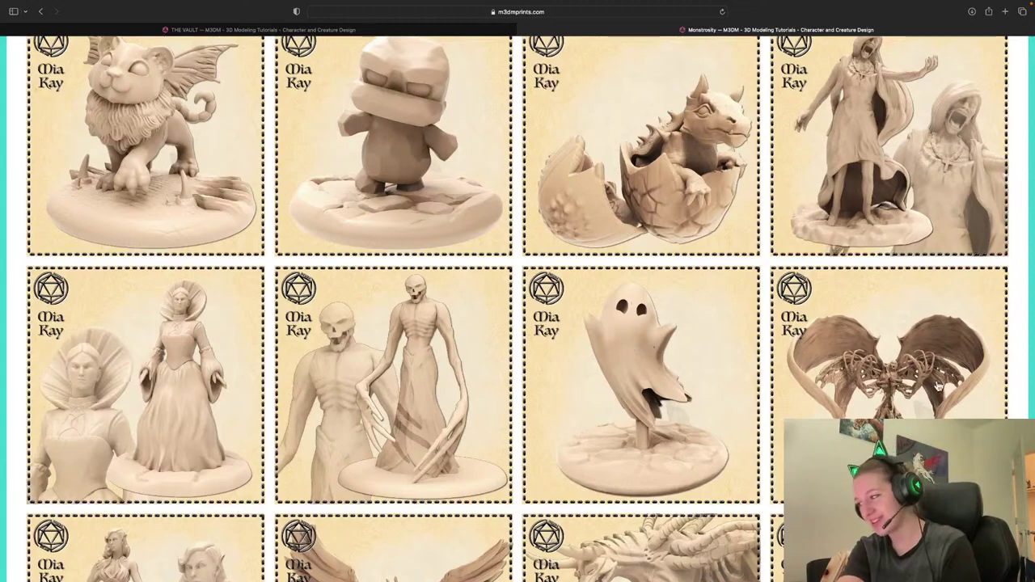
scroll(719, 359, "down", 6)
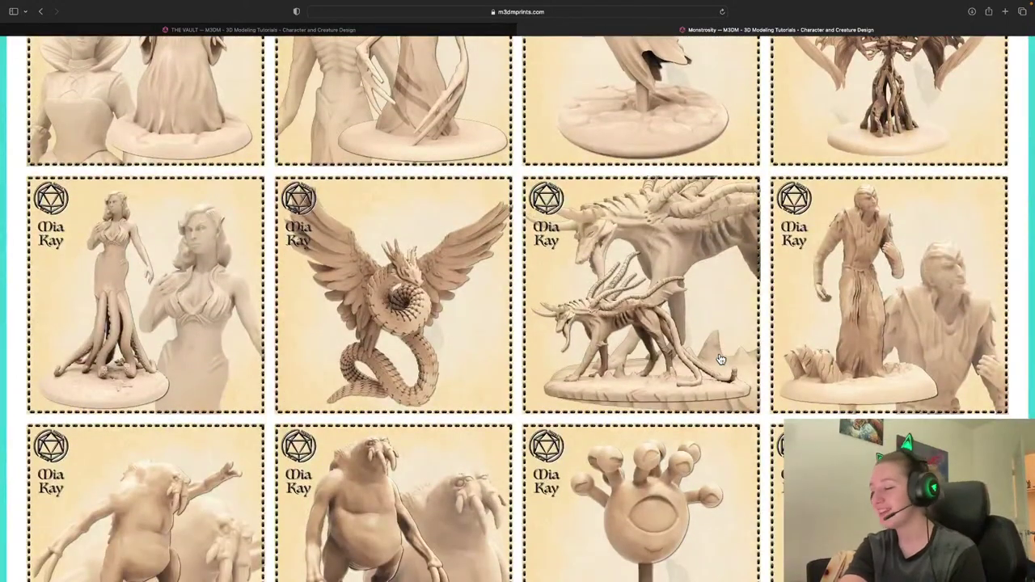
scroll(720, 359, "down", 3)
scroll(720, 359, "down", 4)
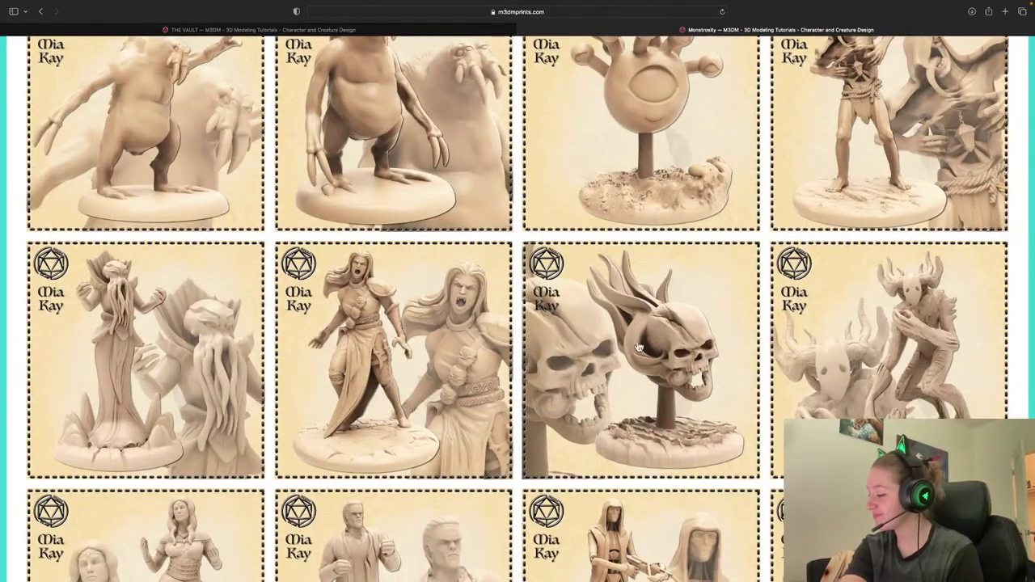
scroll(259, 336, "down", 4)
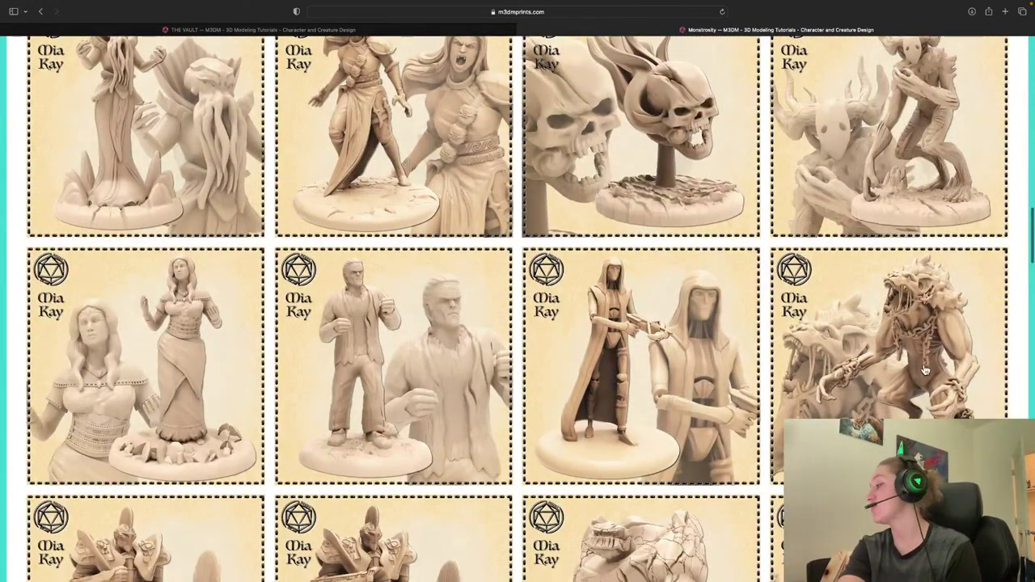
scroll(371, 368, "down", 3)
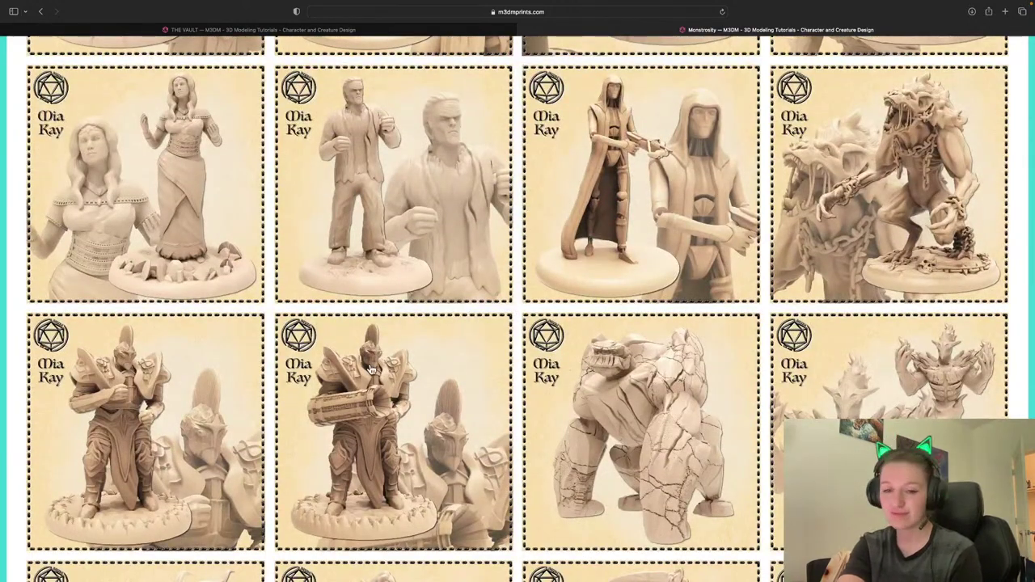
scroll(307, 360, "down", 3)
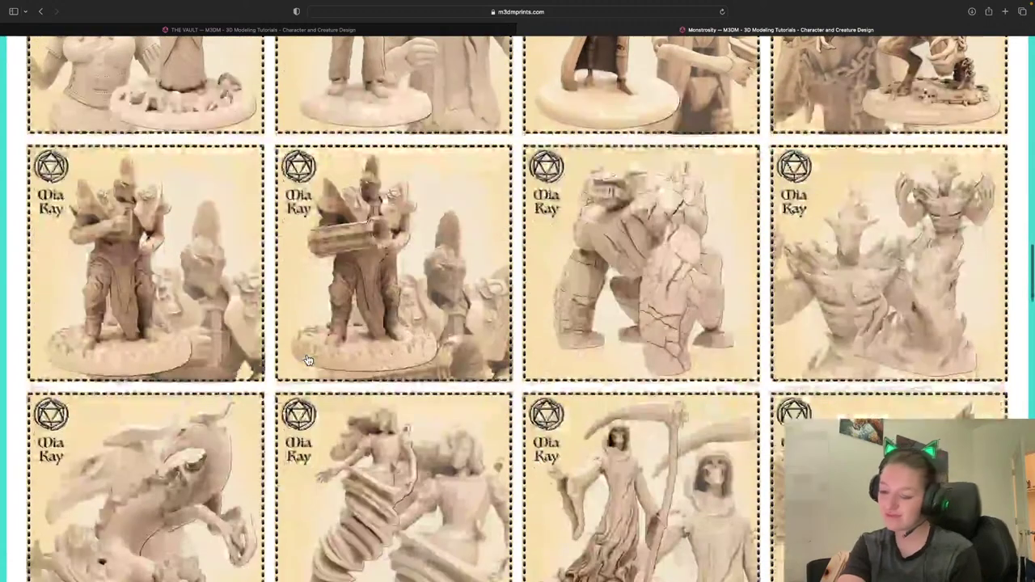
scroll(307, 360, "down", 3)
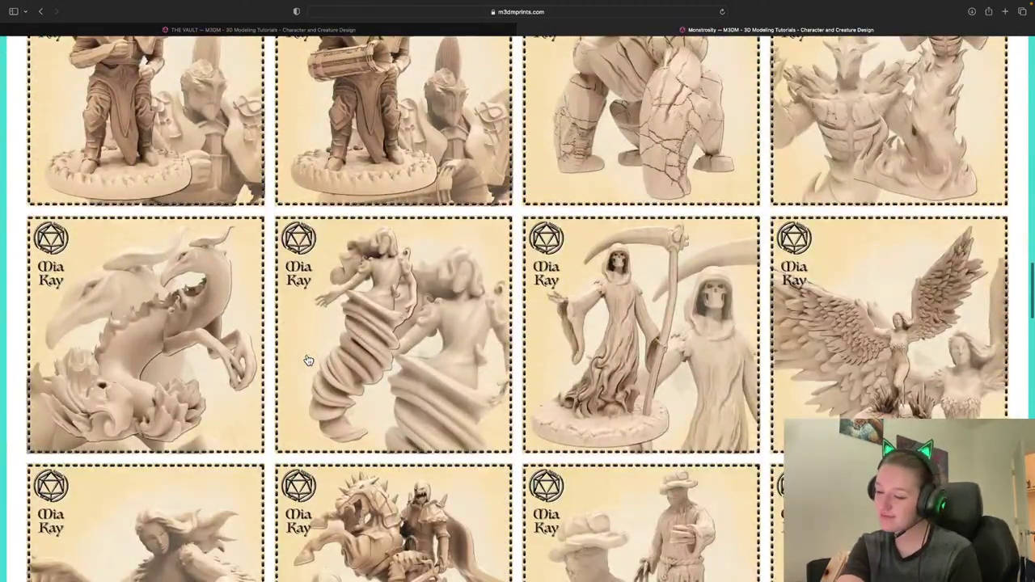
scroll(307, 360, "down", 3)
mouse_move(340, 4)
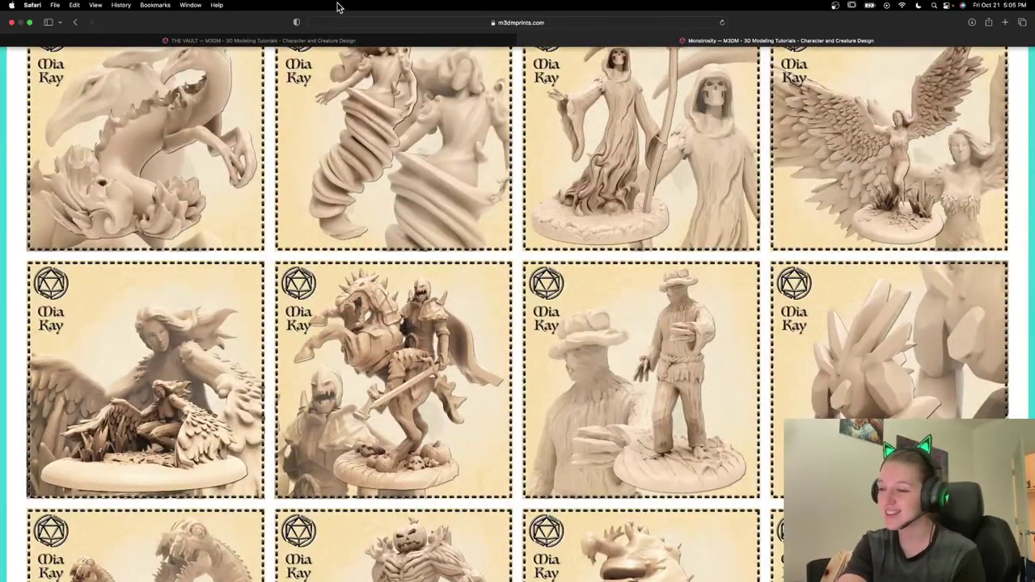
left_click(12, 23)
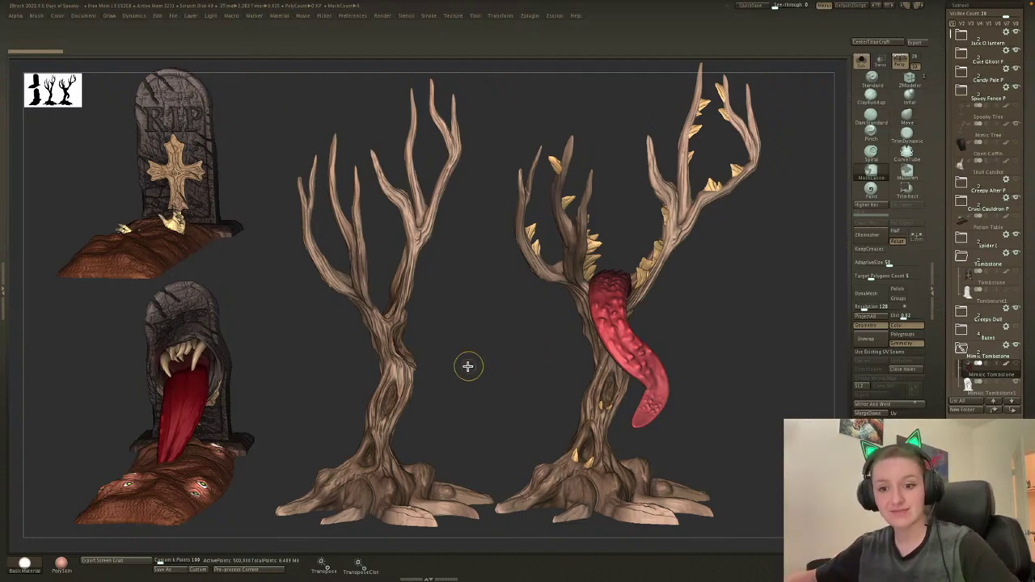
In ZBrush, clear the extra canvas copies, display the Mimic Tree subtool, and put it in a new folder named Spooky Tree.
key("ctrl+n")
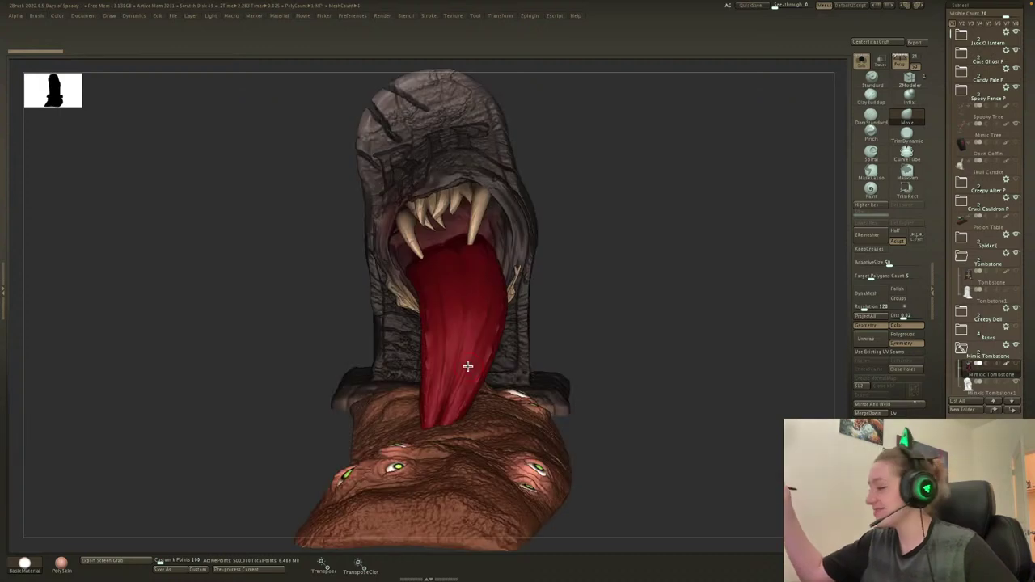
left_click(988, 137)
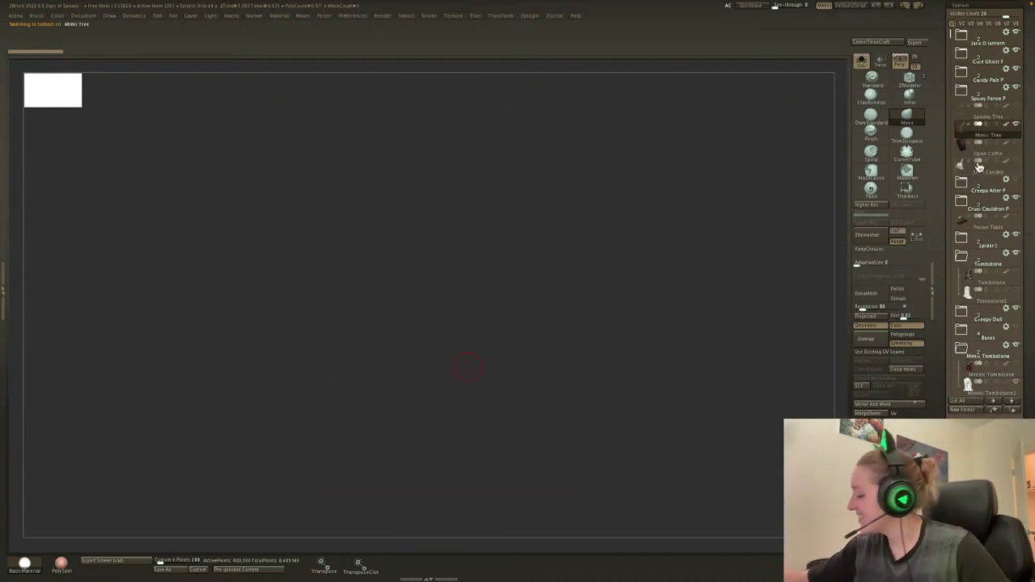
key("f")
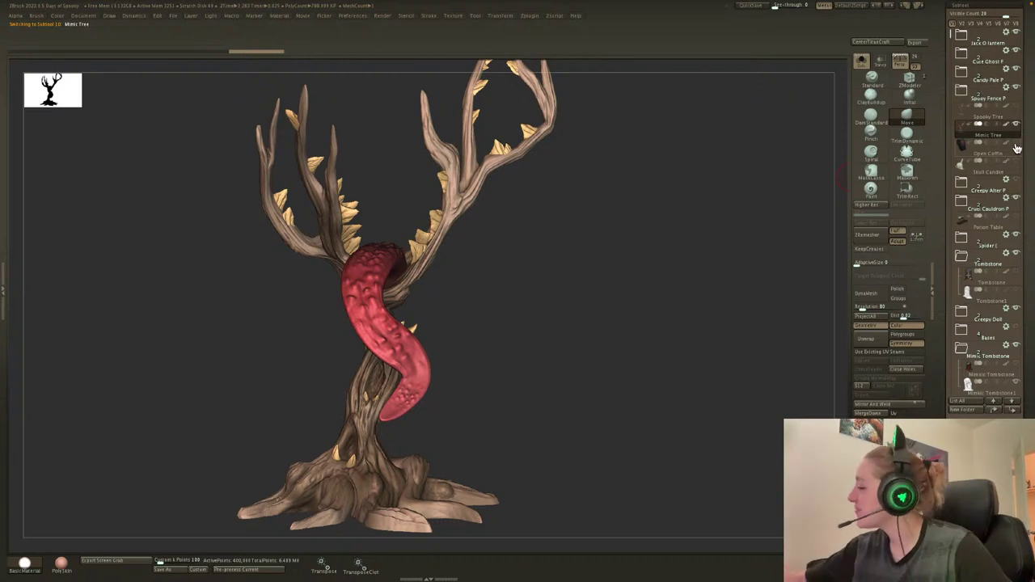
mouse_move(970, 385)
left_click(974, 411)
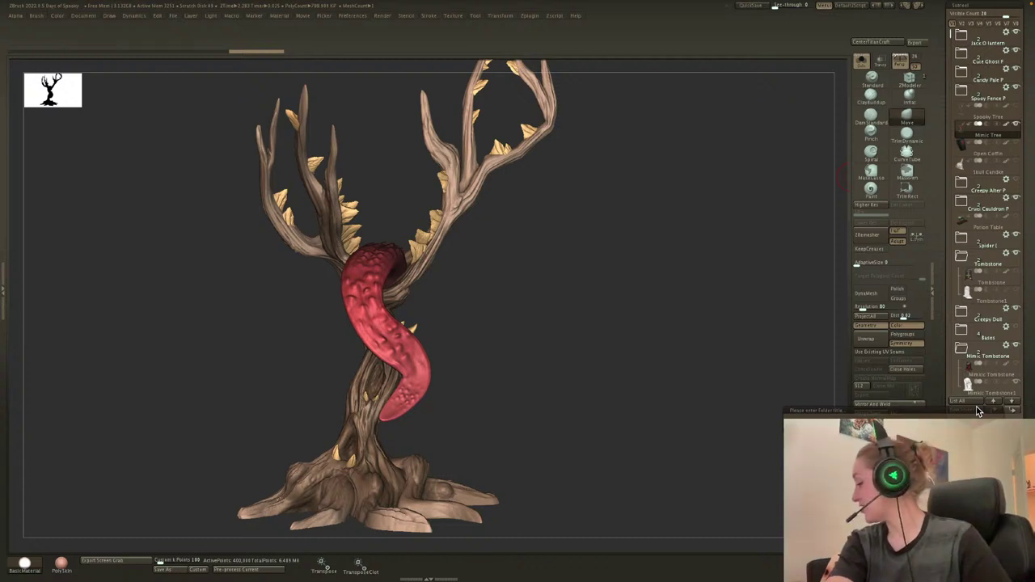
type("Spooky Tree")
key("Return")
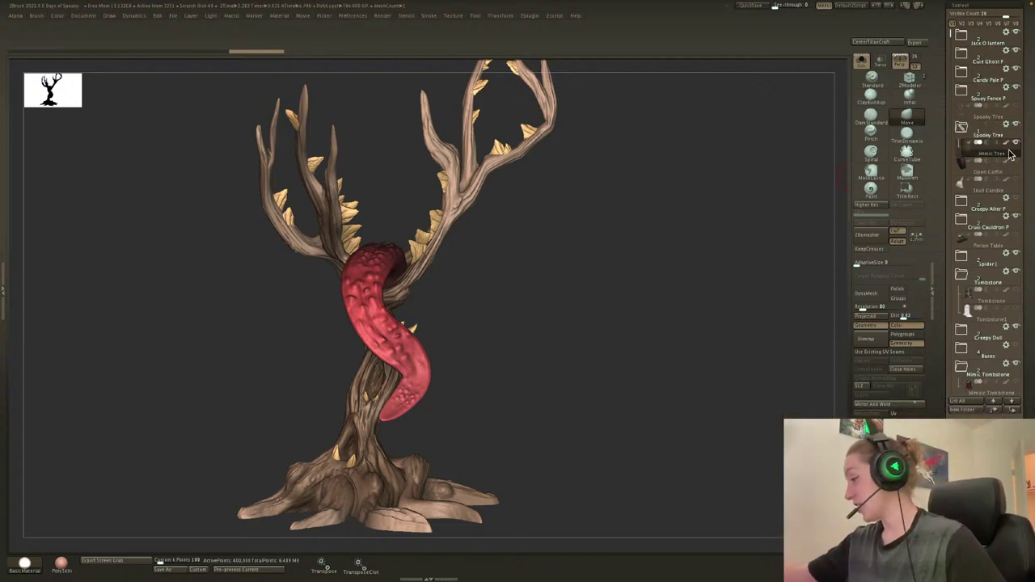
Duplicate the Mimic Tree subtool, turn off the copy's paint, and check its polygroups.
left_click(1008, 153)
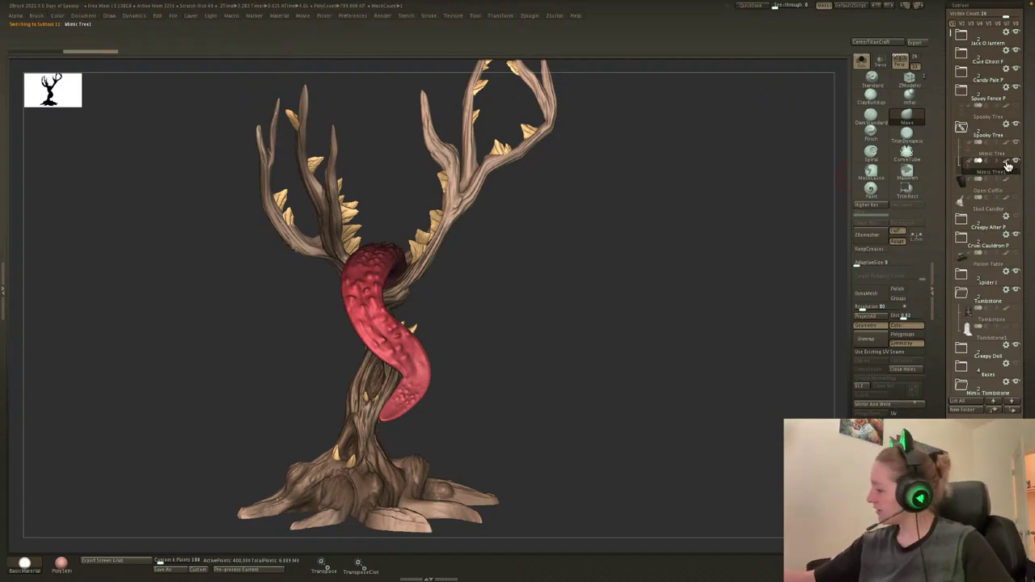
left_click(1007, 162)
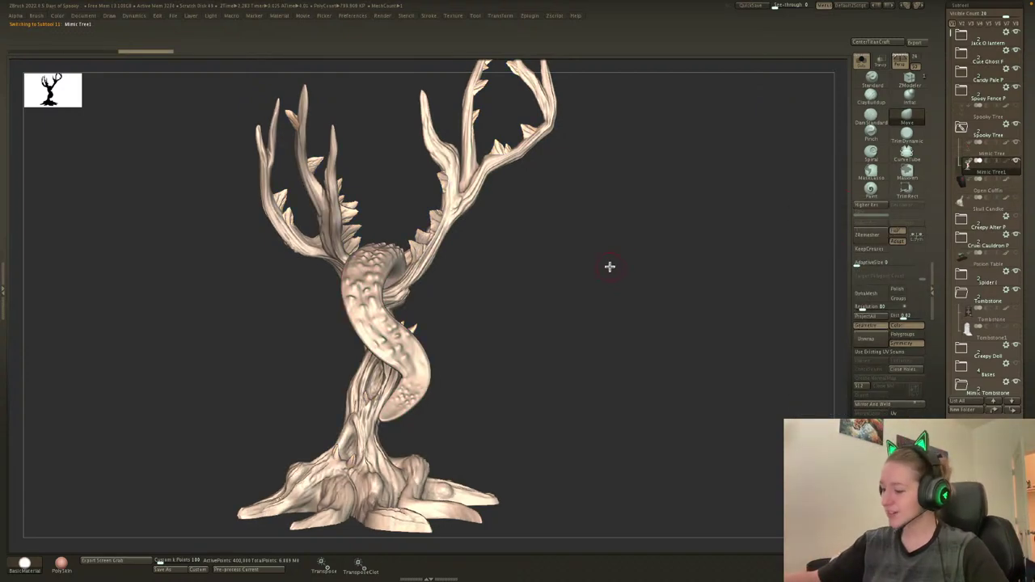
left_click_drag(622, 337, 595, 341)
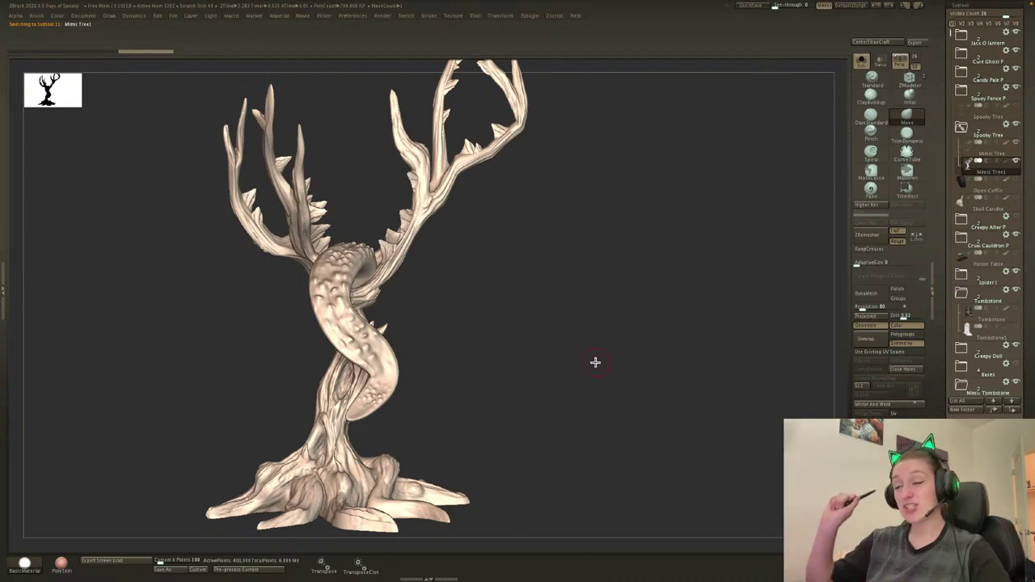
key("ctrl+shift+z")
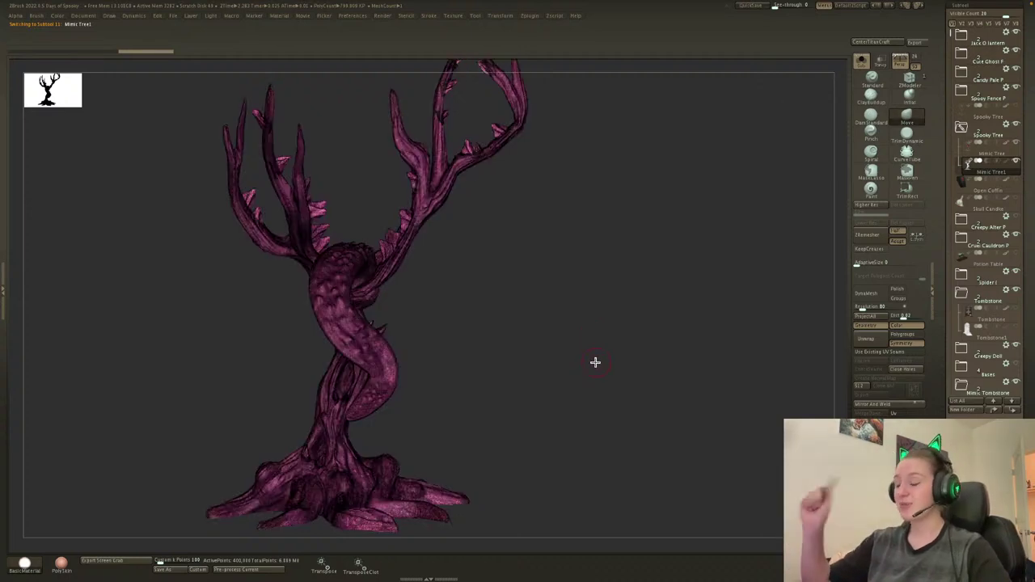
key("shift+f")
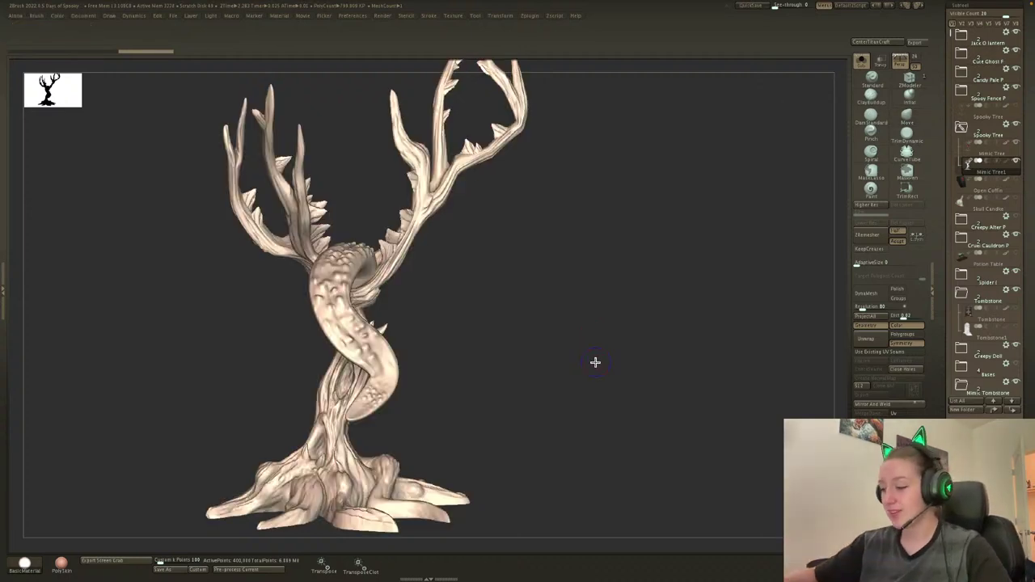
Decimate the Mimic Tree copy to 100 thousand points and fuse its parts with Remesh By Union.
left_click(200, 571)
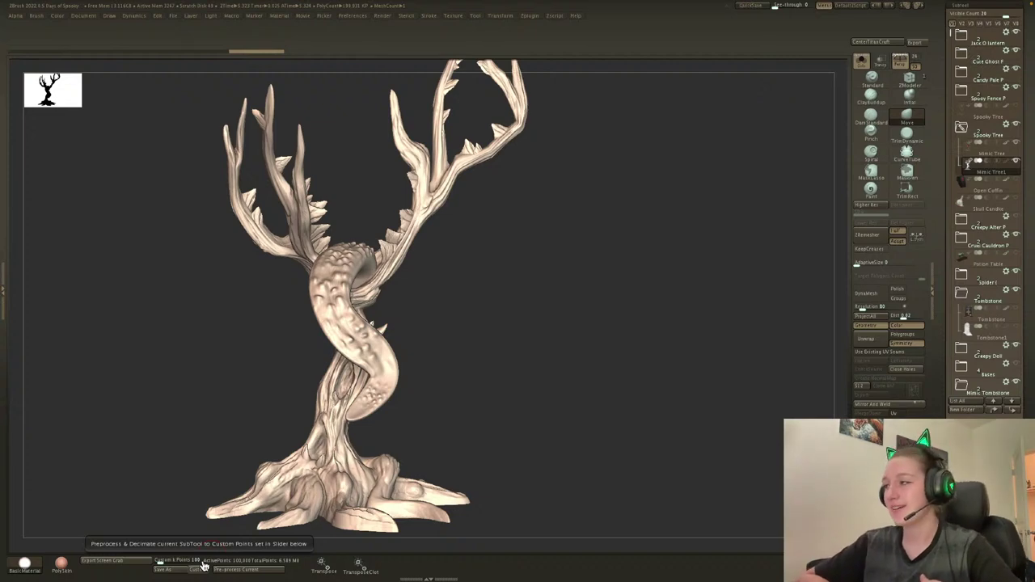
left_click_drag(601, 294, 589, 310)
key("w")
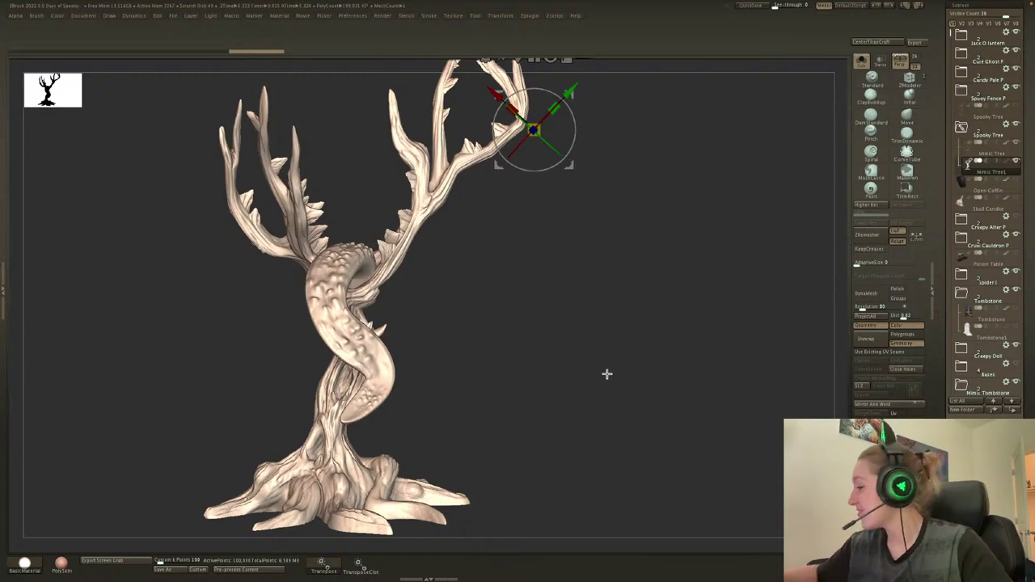
left_click(347, 324)
left_click(299, 253)
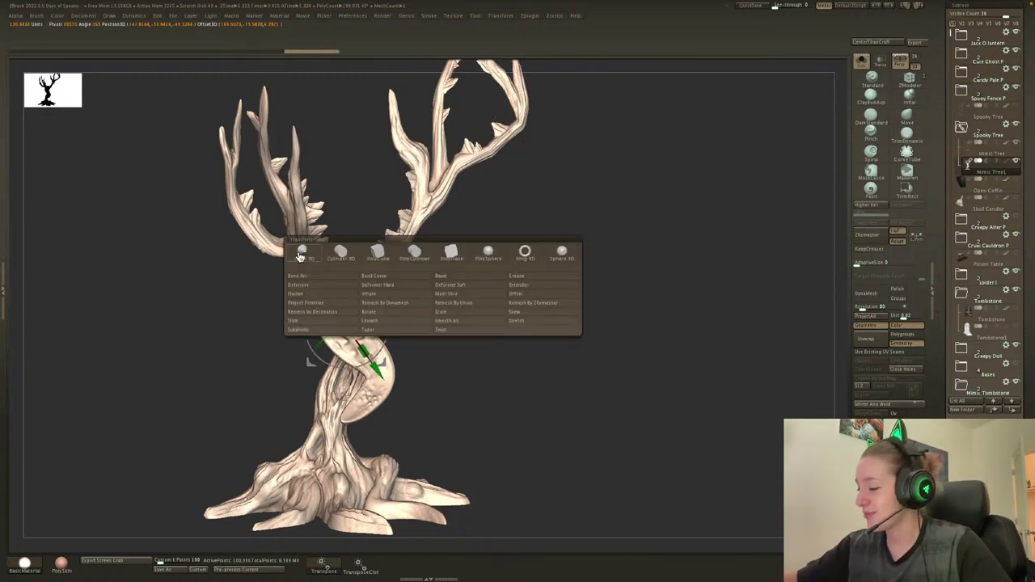
left_click(474, 309)
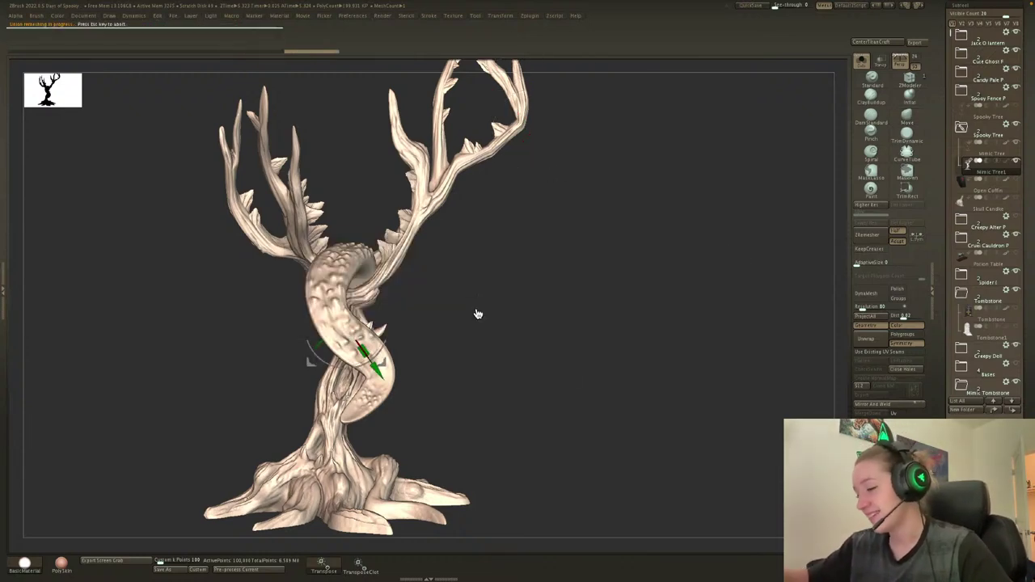
left_click(341, 226)
left_click(478, 227)
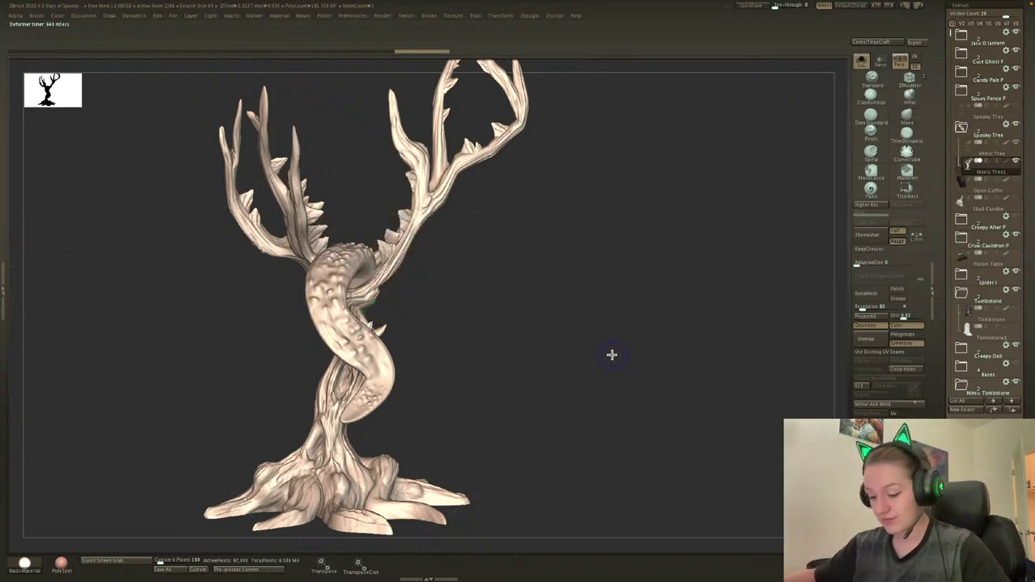
Decimate the Mimic Tree copy to 75 thousand points and inspect its polygroups, isolating a small mesh fragment.
left_click(196, 559)
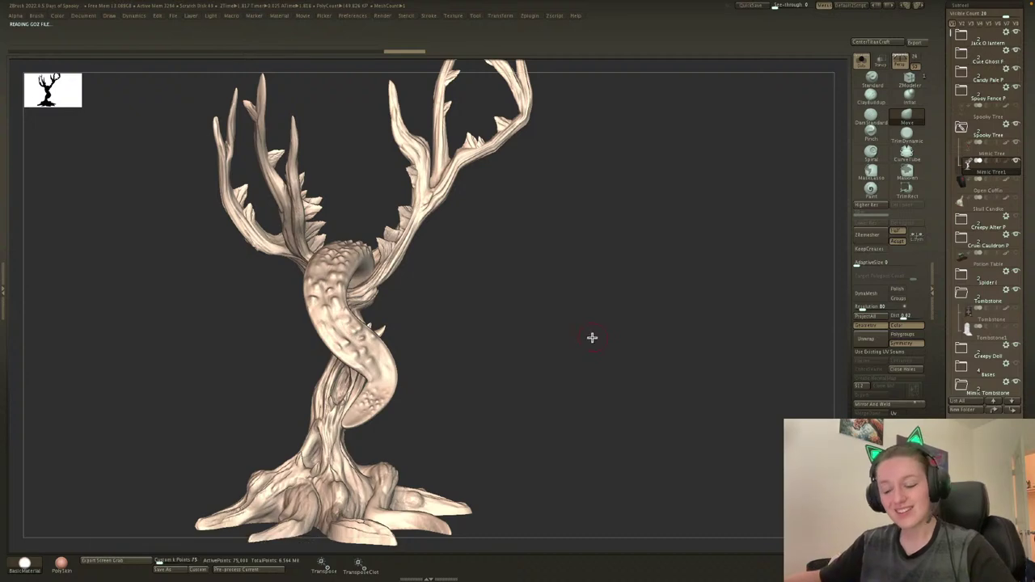
key("shift+f")
key("shift+f")
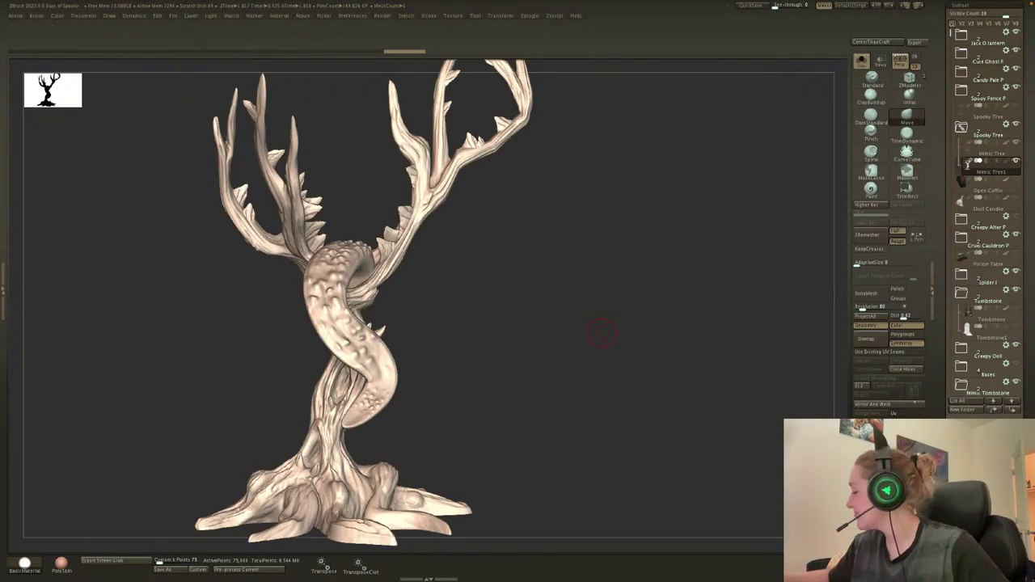
key("shift+f")
key("shift+f")
left_click(351, 335, "ctrl+shift")
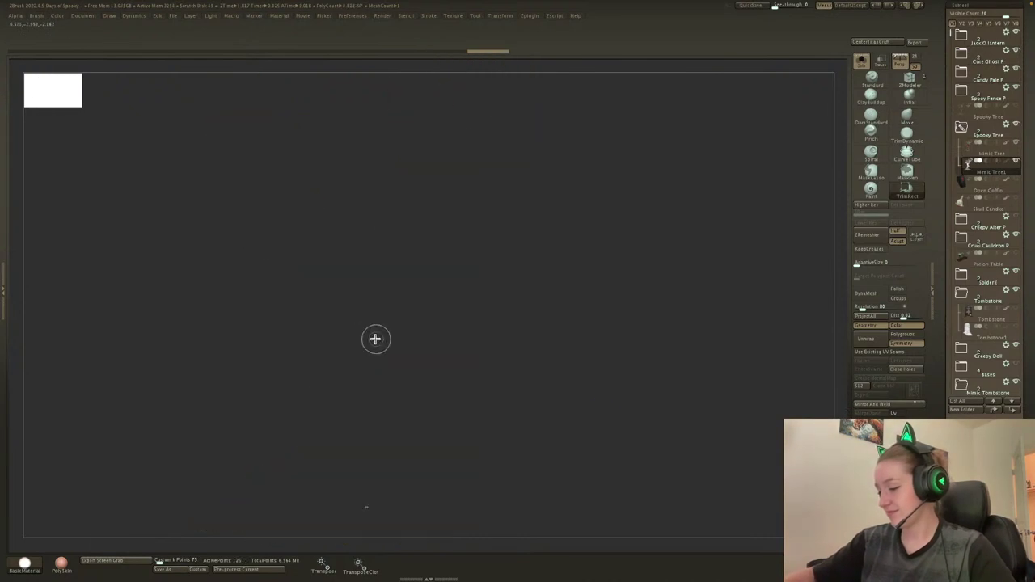
left_click(536, 389, "ctrl+shift")
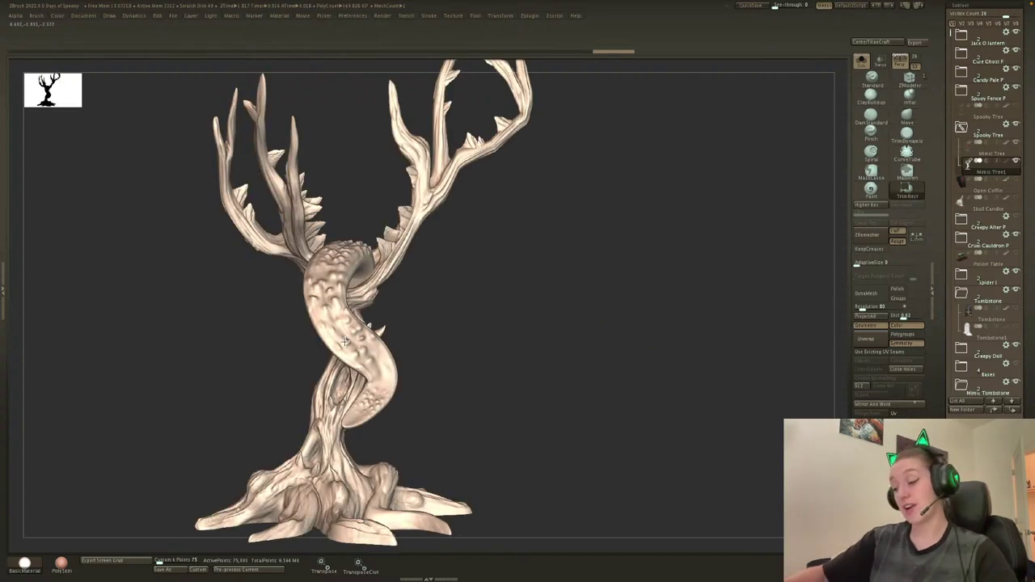
Close the holes in the Mimic Tree copy and fuse it with Remesh By Union, accepting the result.
left_click(914, 372)
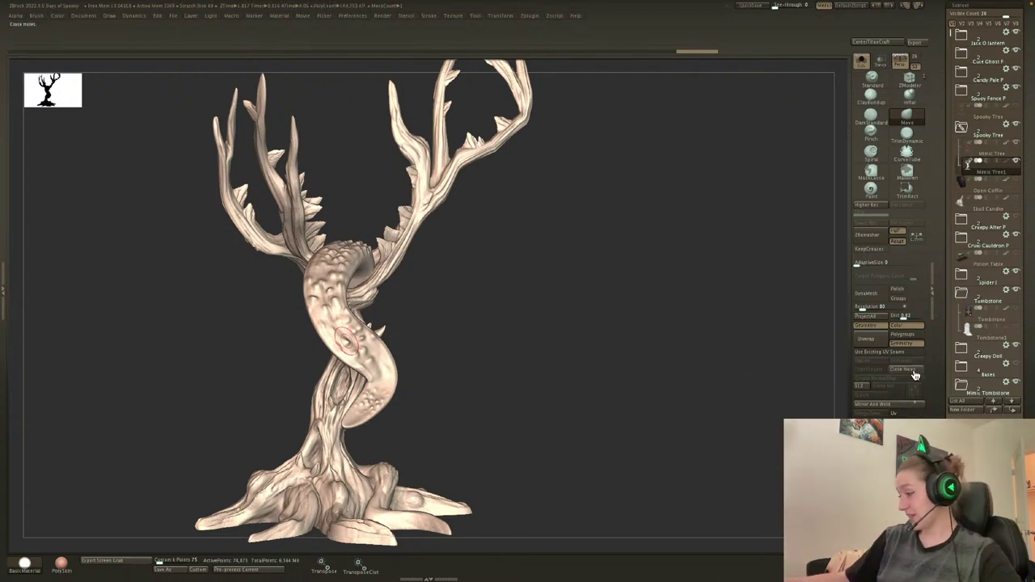
key("w")
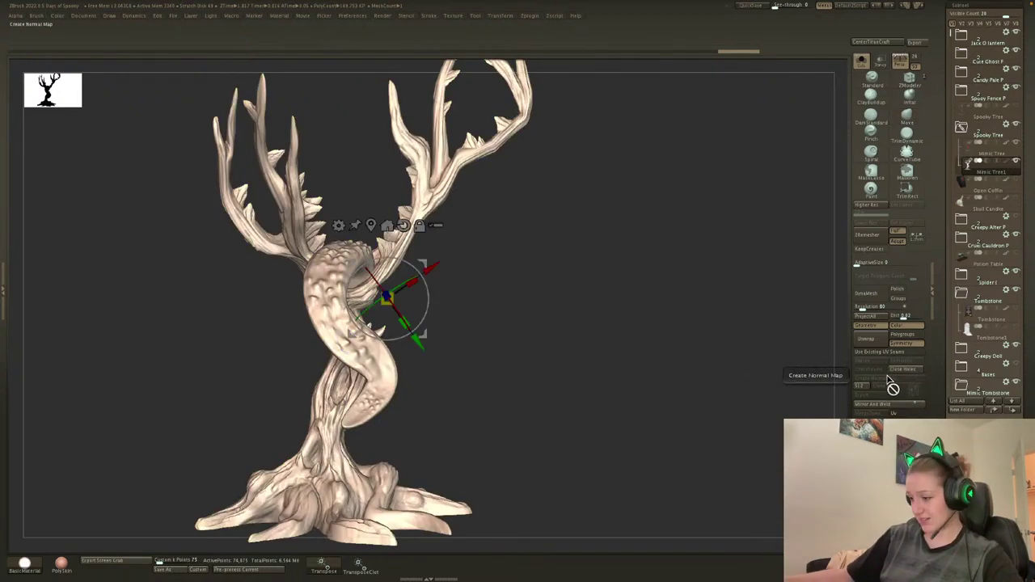
left_click(320, 176)
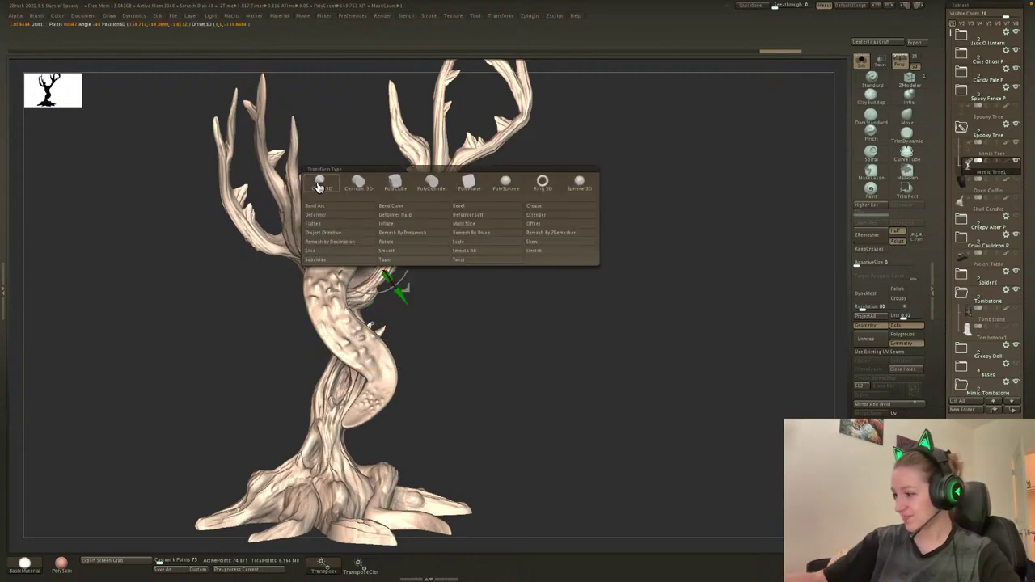
left_click(483, 234)
left_click(338, 226)
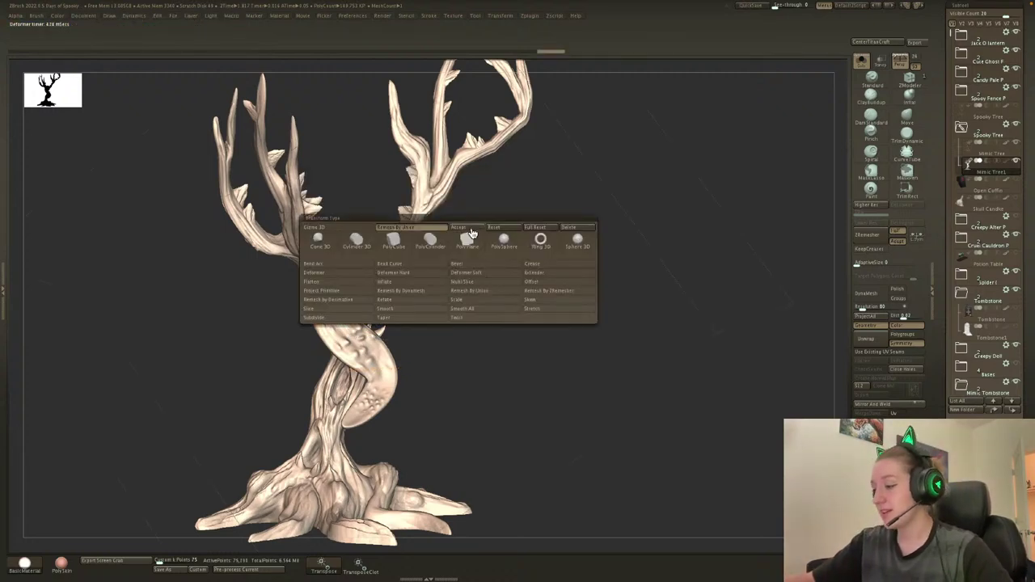
left_click(469, 230)
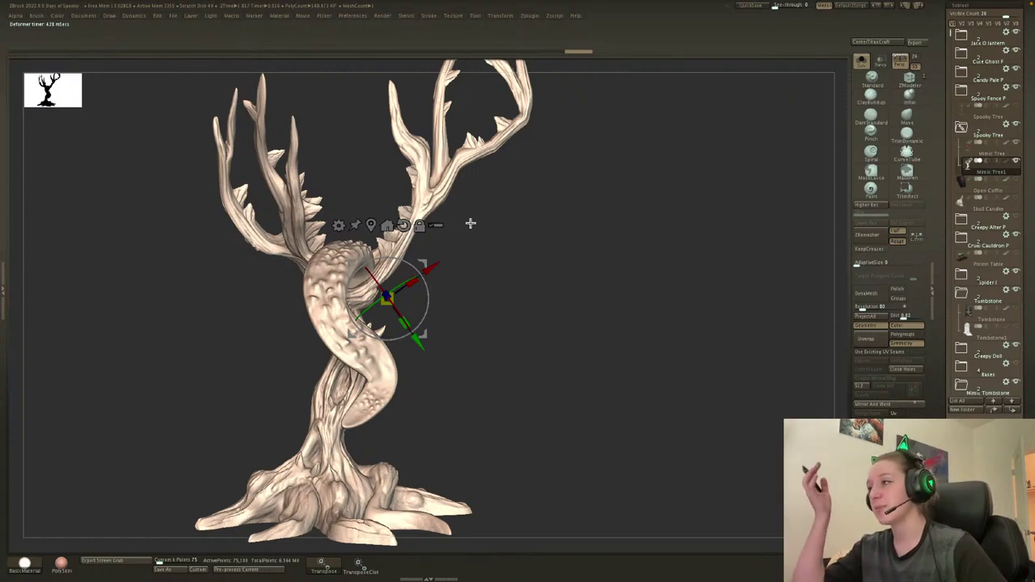
key("q")
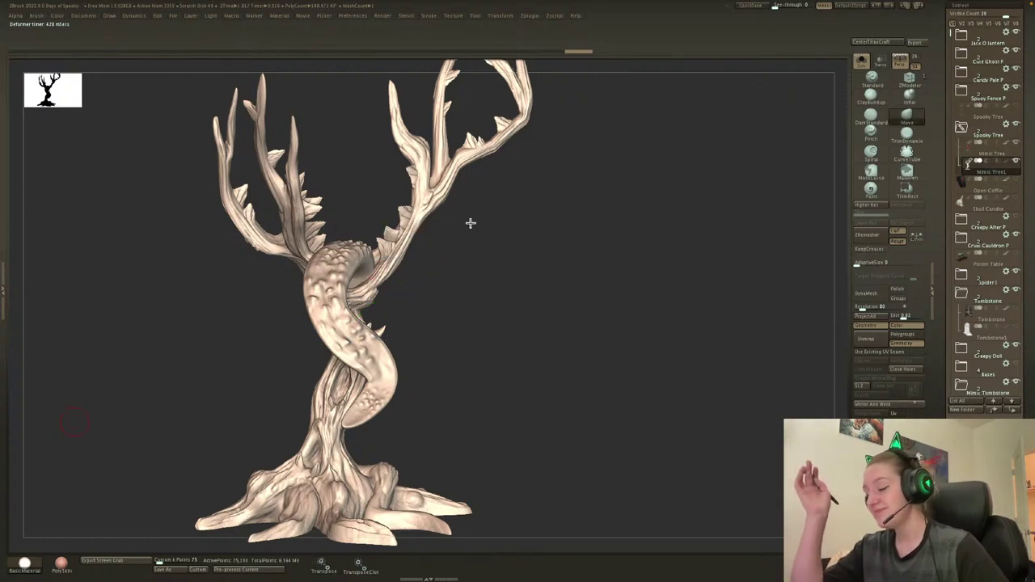
Examine the Mimic Tree copy's polygroups, isolating part of the mesh near the lower coil and restoring full visibility.
key("shift+f")
key("shift+f")
key("shift+f")
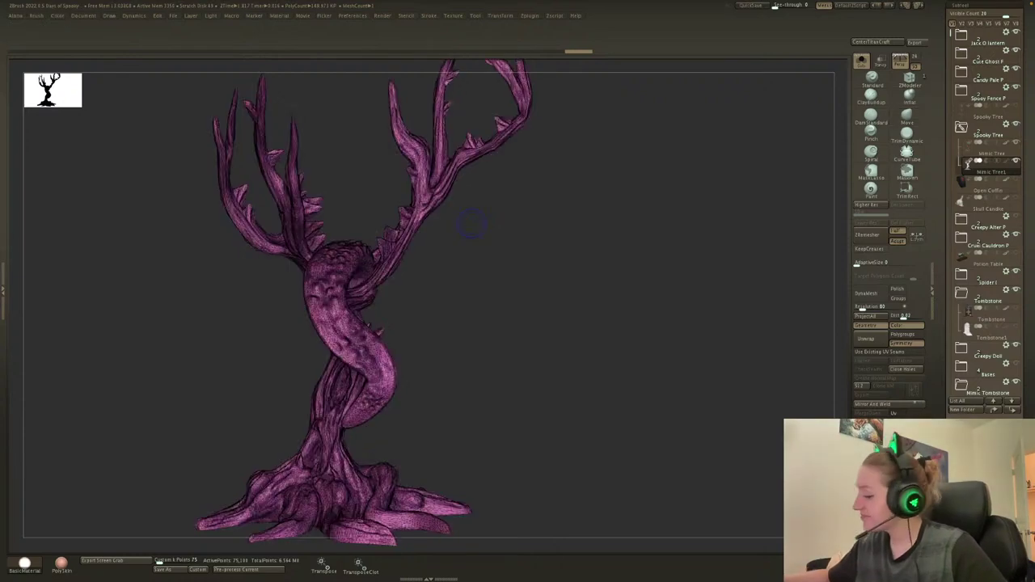
key("shift+f")
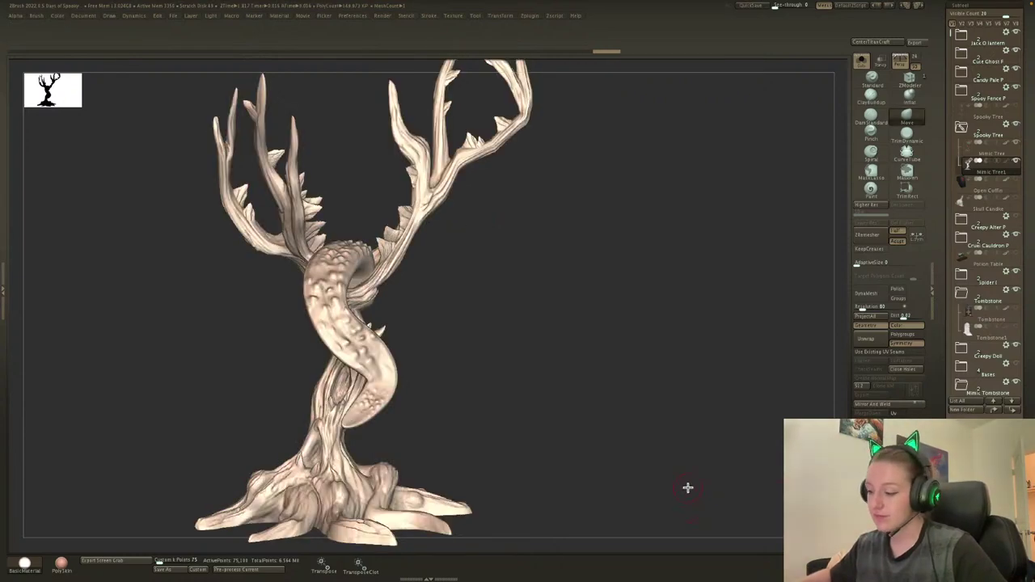
left_click_drag(686, 488, 660, 490)
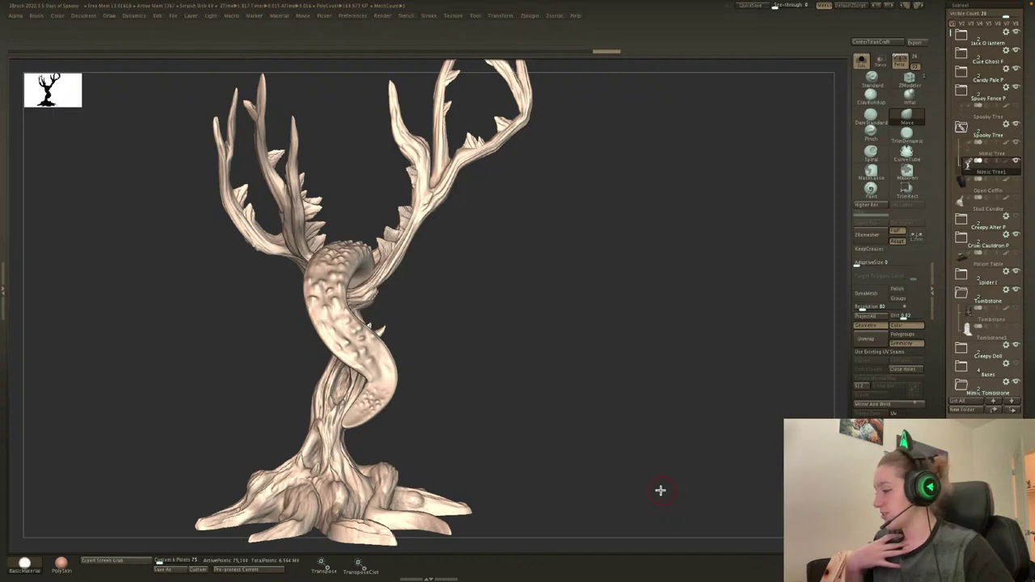
key("shift+f")
key("shift+f")
key("shift+f")
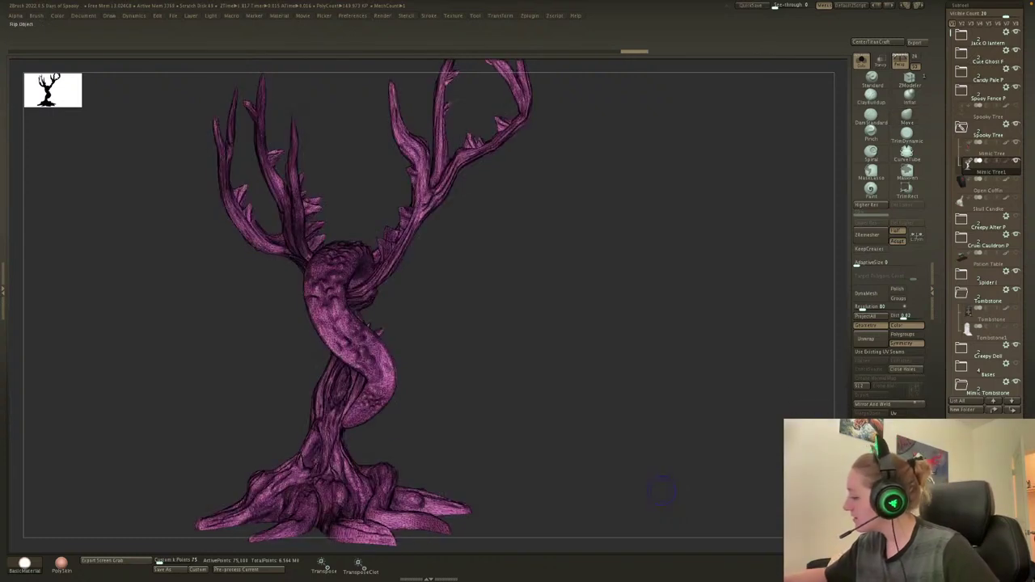
key("shift+f")
left_click(379, 387, "ctrl+shift")
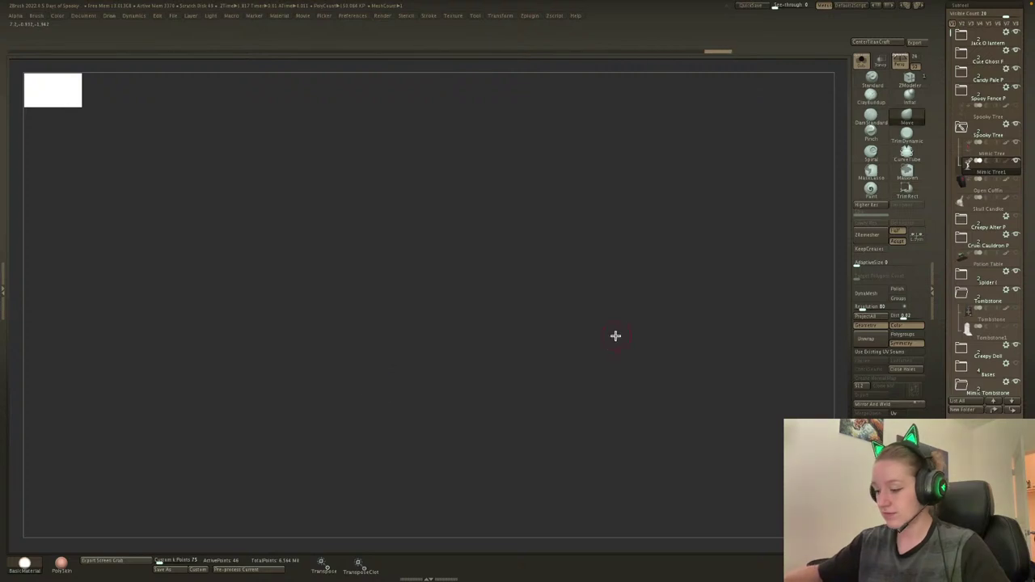
left_click(416, 372, "ctrl+shift")
Turn off perspective and try a straight cut along the underside of the tree's roots.
left_click(899, 62)
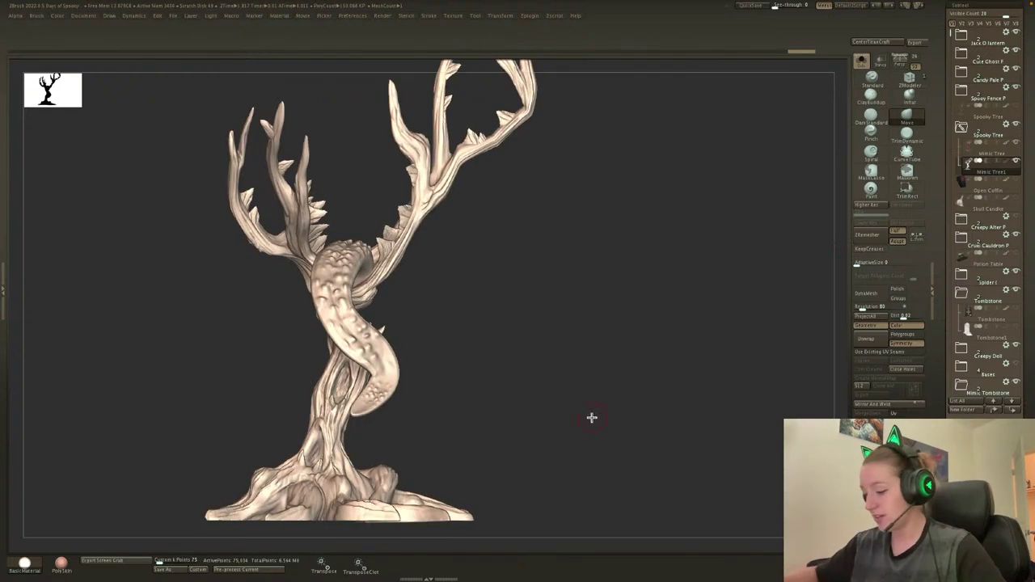
left_click_drag(591, 418, 588, 351, "alt")
left_click_drag(130, 503, 686, 431, "ctrl+shift")
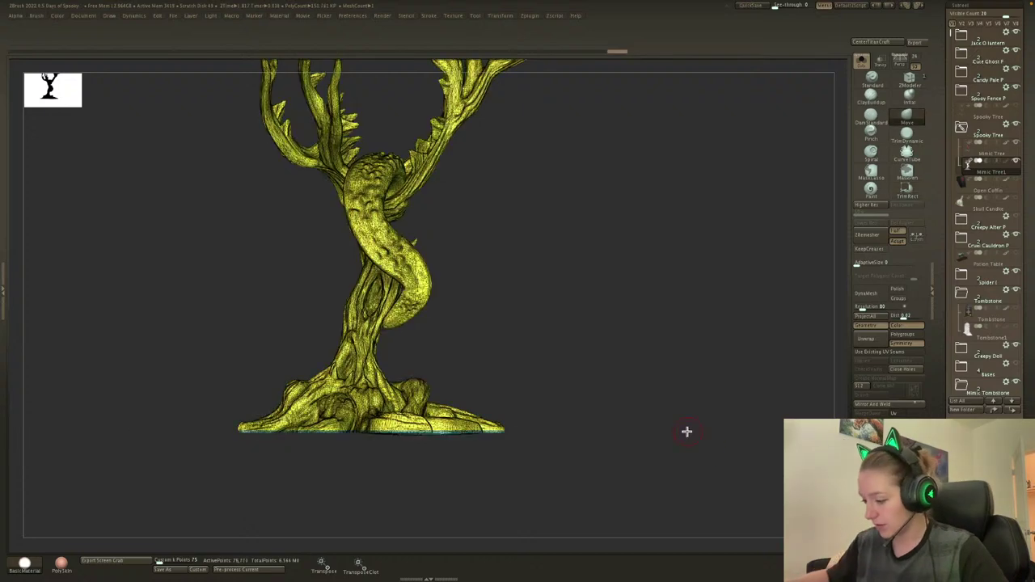
key("shift+f")
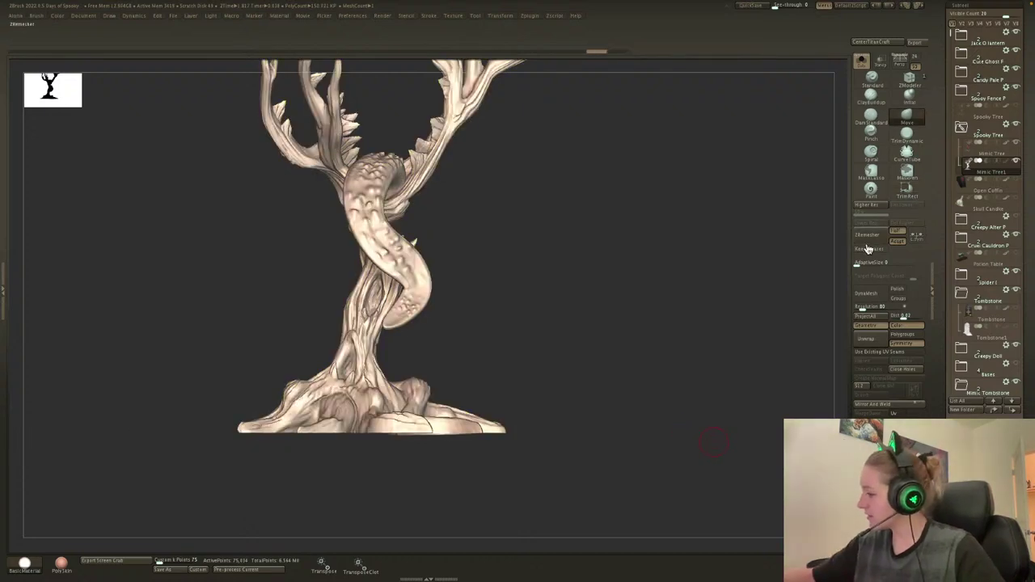
Retry the flat cut across the bottom of the roots several times, undoing attempts and checking the underside.
left_click_drag(178, 476, 733, 433, "ctrl+shift")
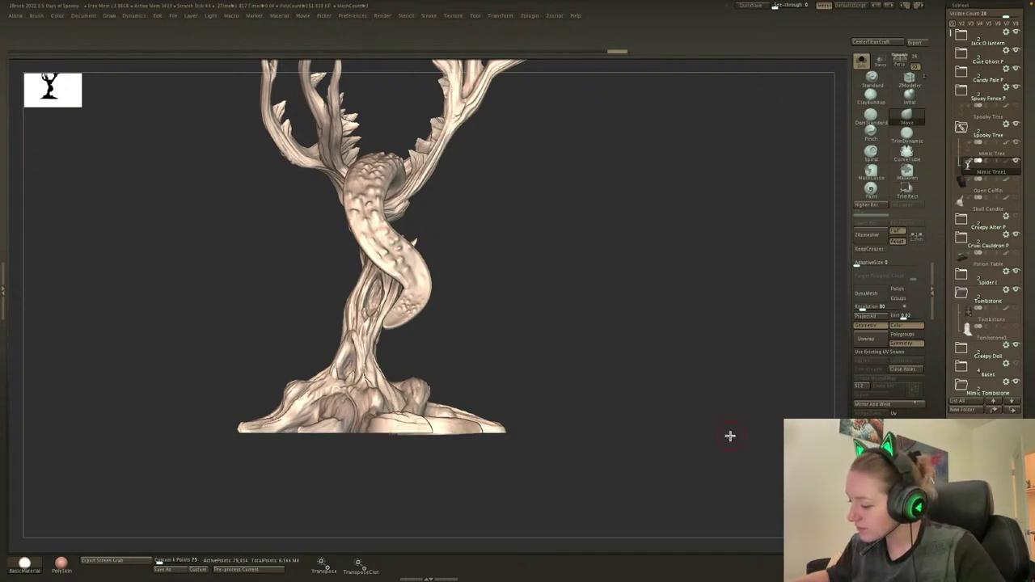
left_click_drag(168, 501, 691, 406, "ctrl+shift")
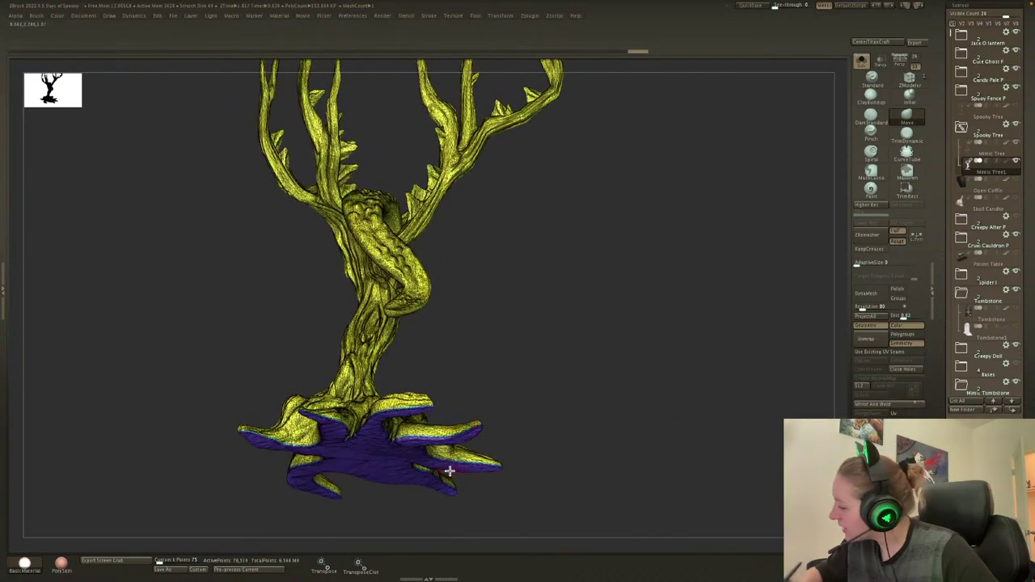
key("ctrl+z")
left_click_drag(671, 378, 655, 388)
left_click_drag(140, 496, 696, 433, "ctrl+shift")
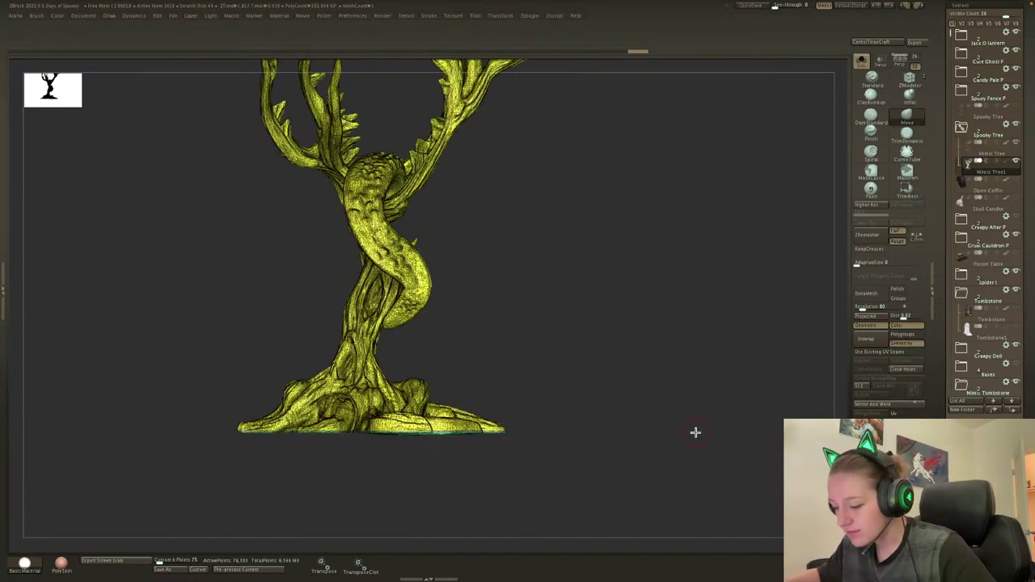
key("ctrl+z")
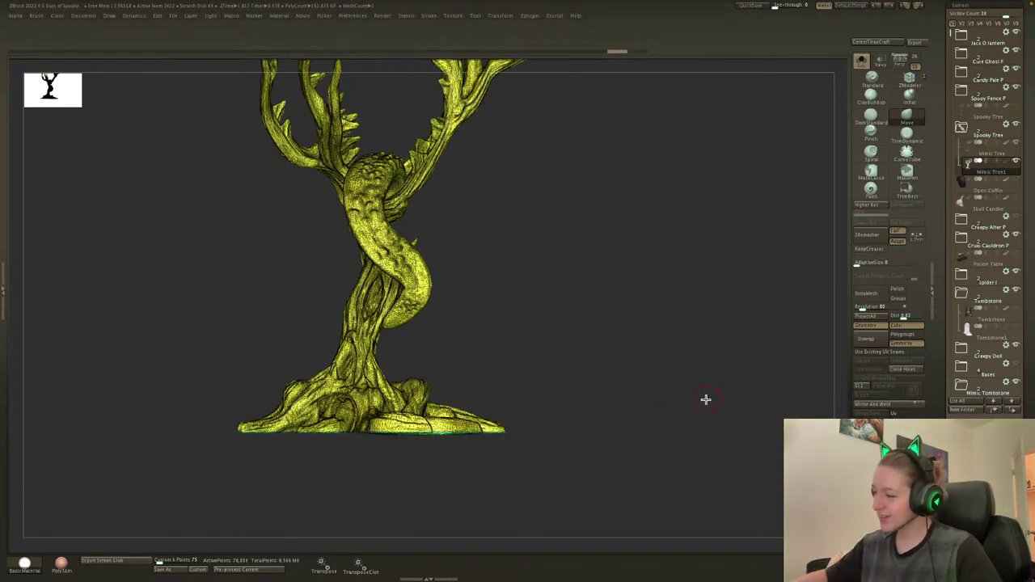
Save the project as Days of Spooky.ZPR in the ZBrush Stuff folder, replacing the existing file.
key("ctrl+s")
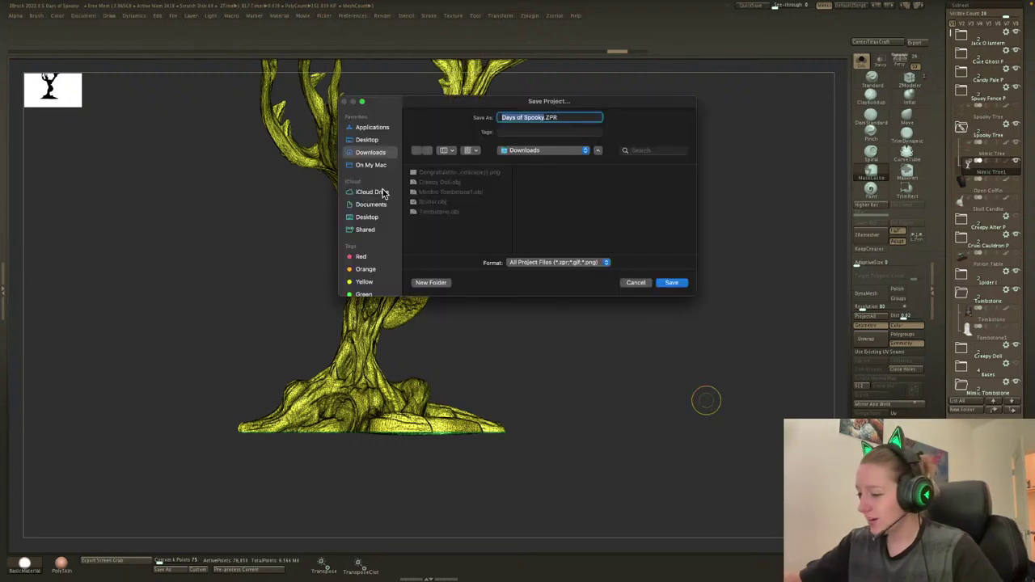
left_click(460, 232)
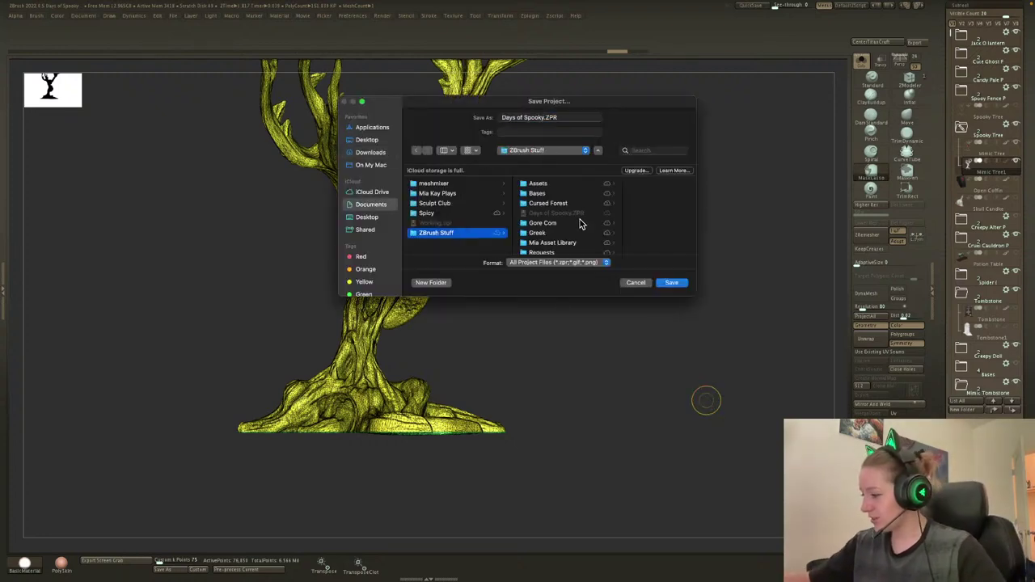
left_click(673, 284)
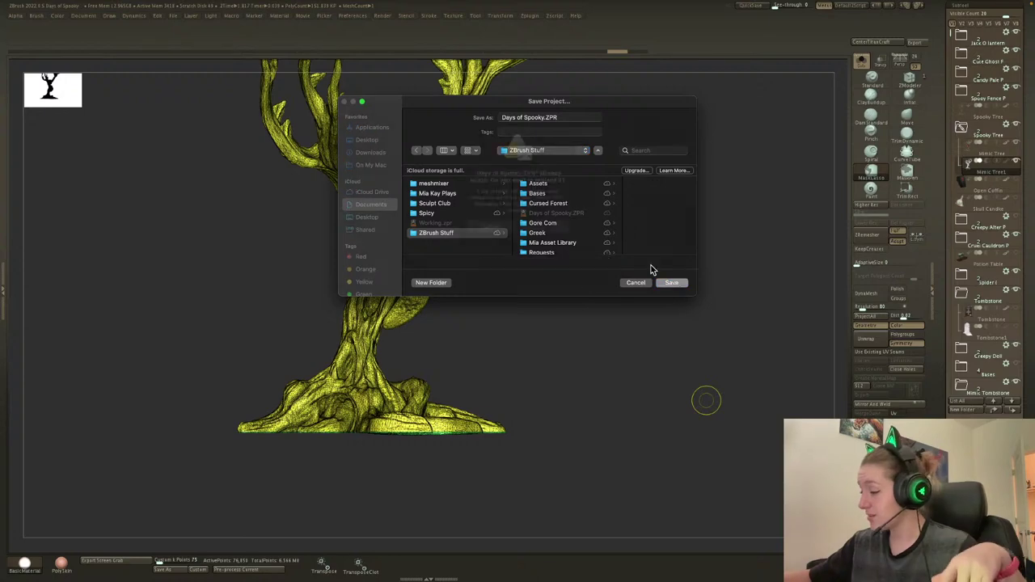
left_click(558, 243)
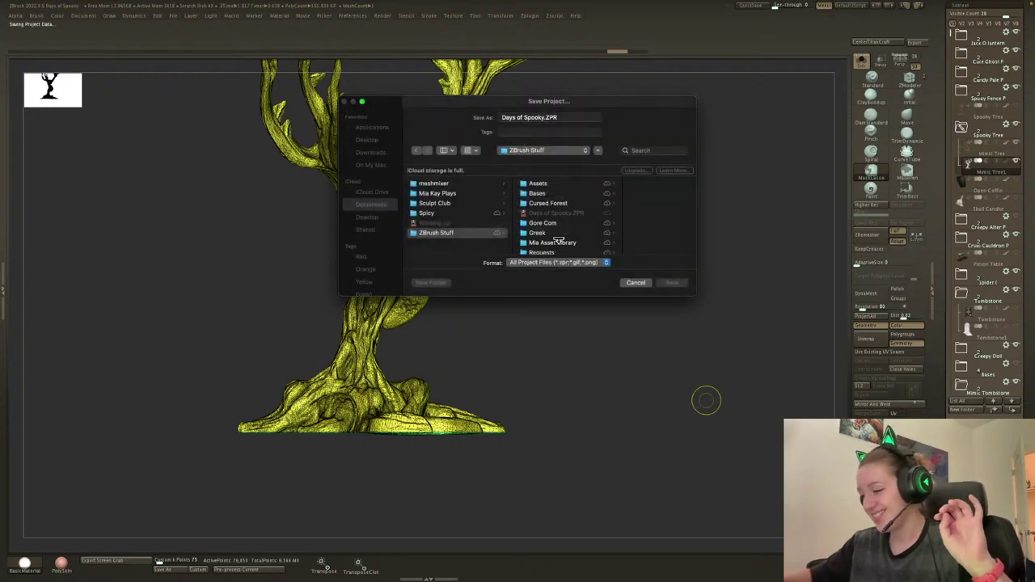
Reset all brushes to their defaults and check the tree's polygroups.
key("b")
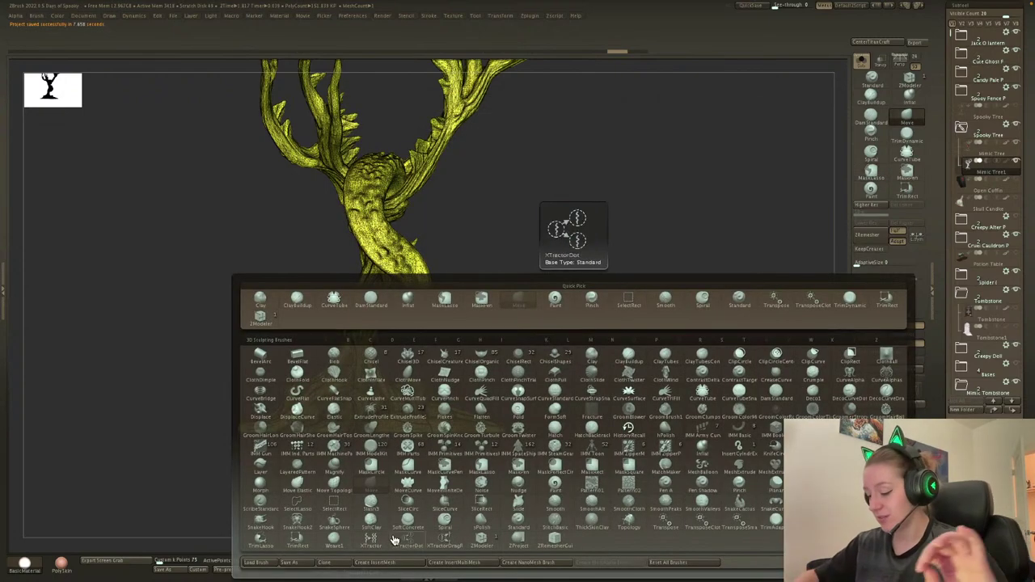
left_click(680, 562)
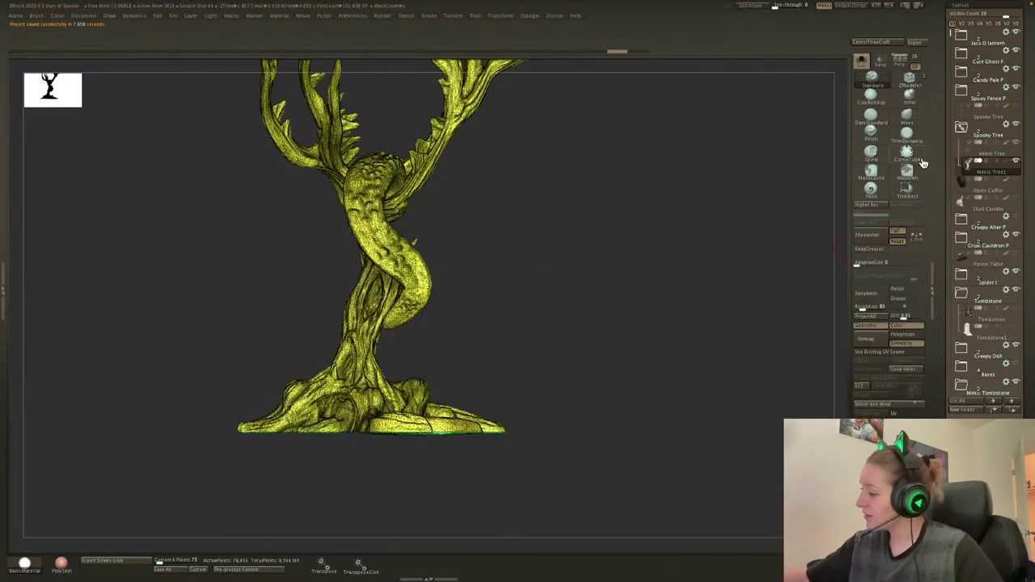
key("shift+f")
key("shift+f")
key("shift+f")
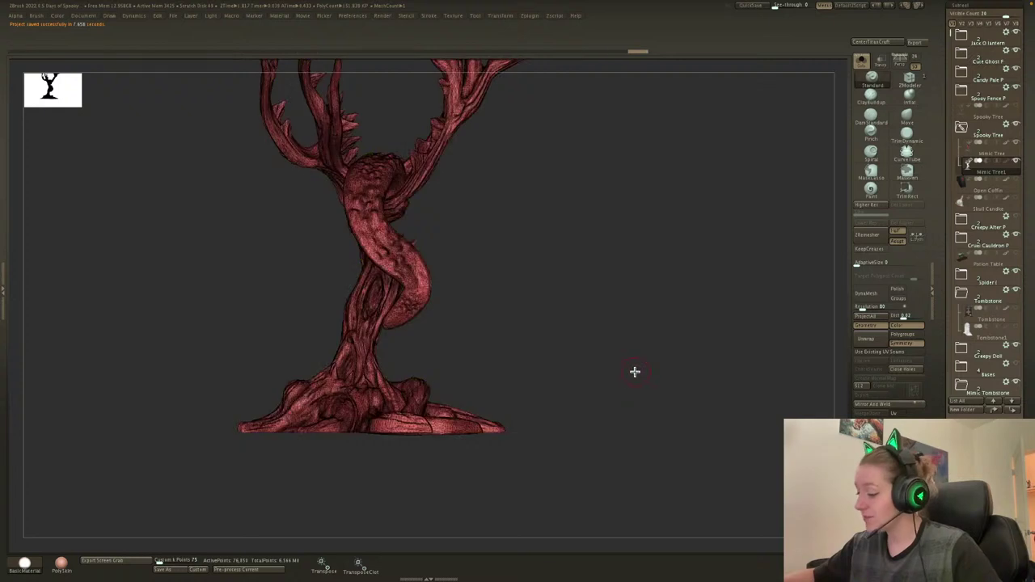
key("shift+f")
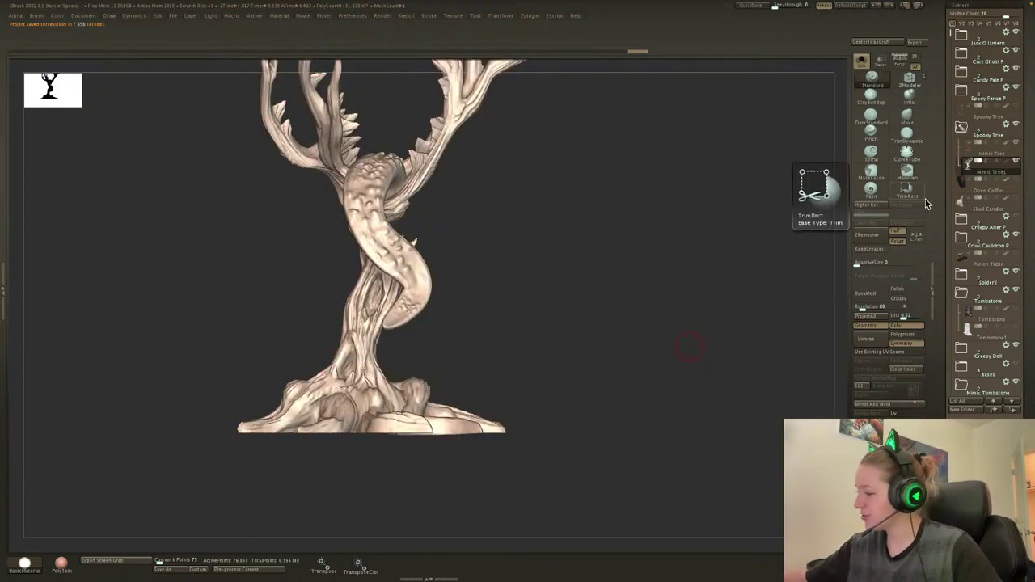
Trim the underside of the roots flat with the TrimRect brush and check the cut in the polygroup display.
left_click(908, 192)
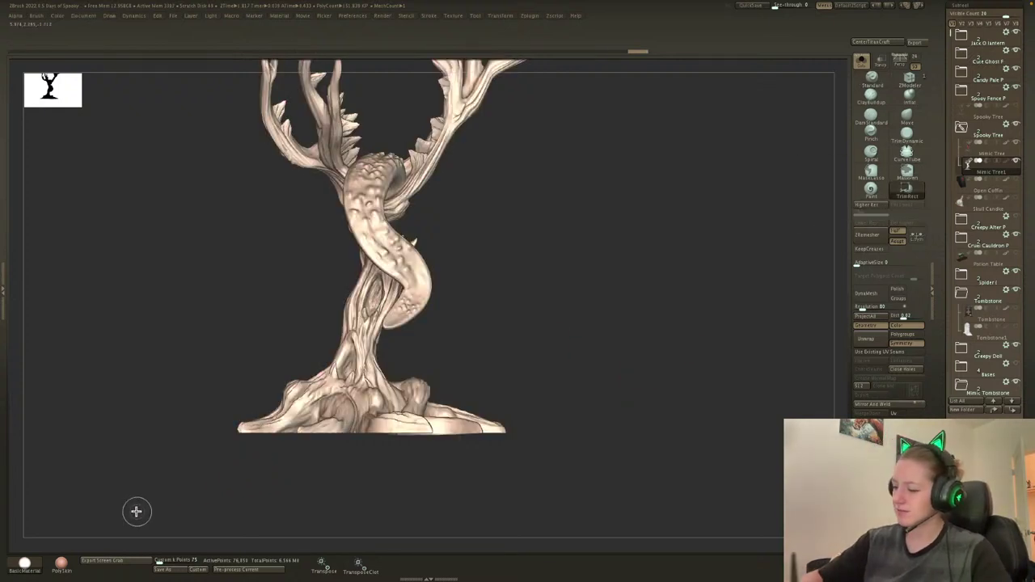
left_click_drag(146, 509, 684, 427)
left_click_drag(183, 498, 666, 432)
key("shift+f")
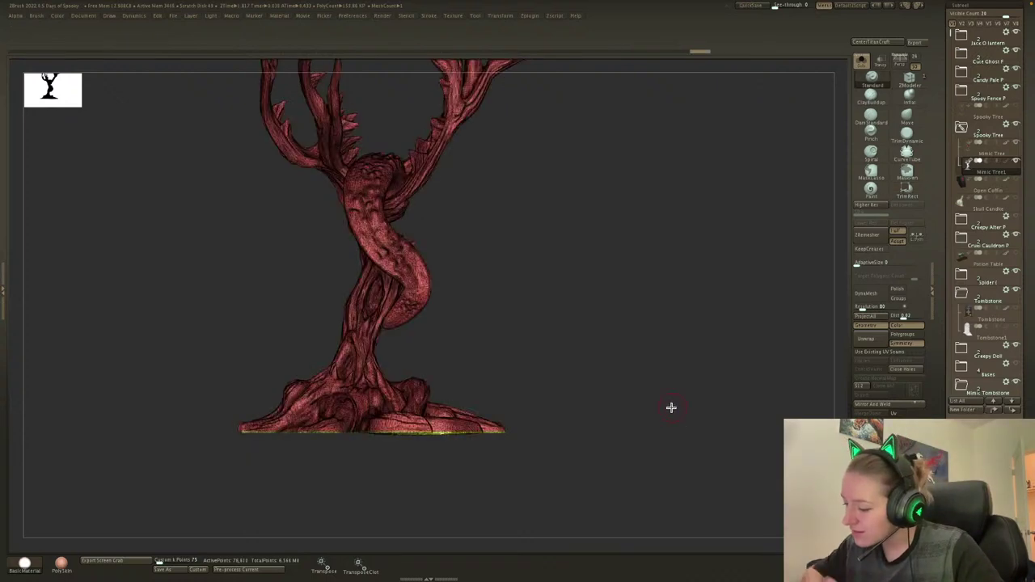
key("shift+f")
mouse_move(520, 394)
left_mouse_down()
mouse_move(527, 372)
mouse_move(531, 388)
left_mouse_up()
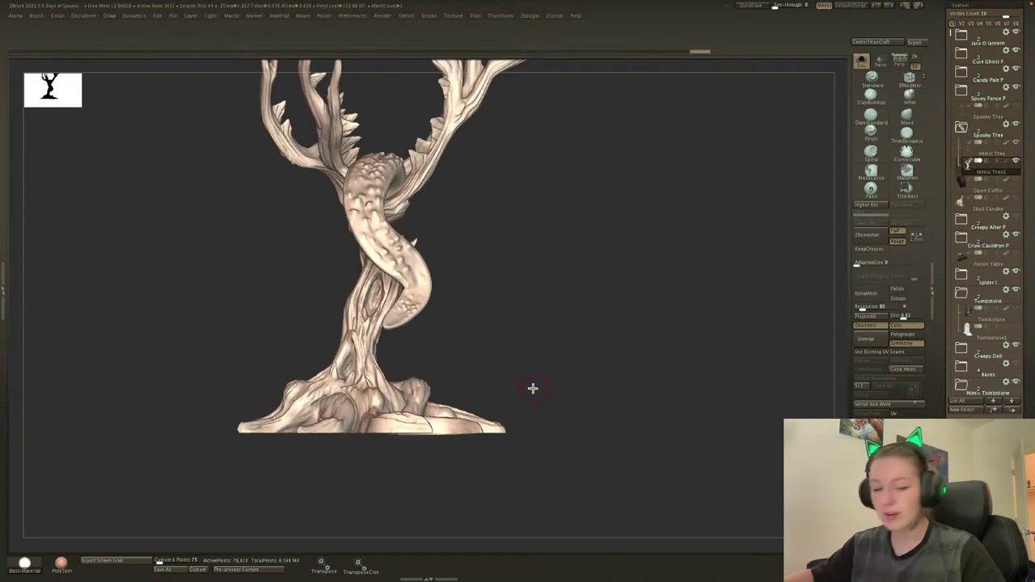
Choose a Knife brush and slice straight across the bottom of the tree's roots.
key("b")
key("k")
key("r")
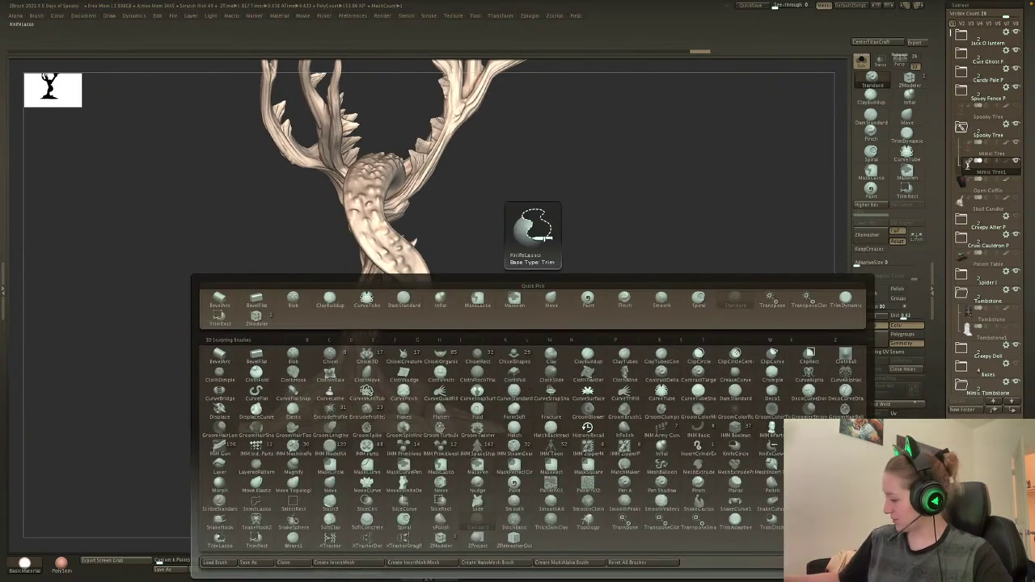
mouse_move(148, 492)
left_mouse_down()
mouse_move(675, 442)
mouse_move(679, 429)
left_mouse_up()
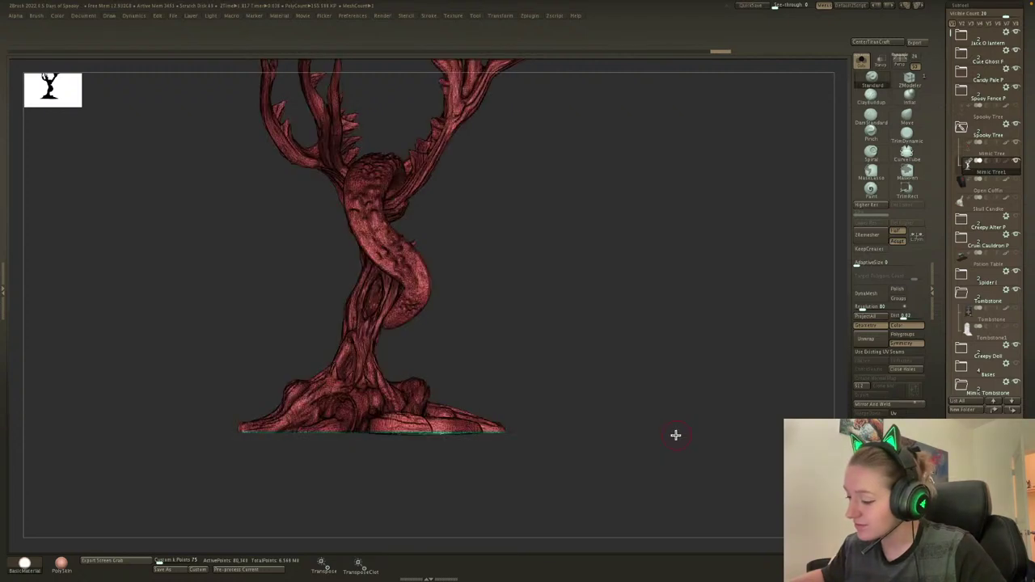
left_click_drag(575, 450, 63, 433)
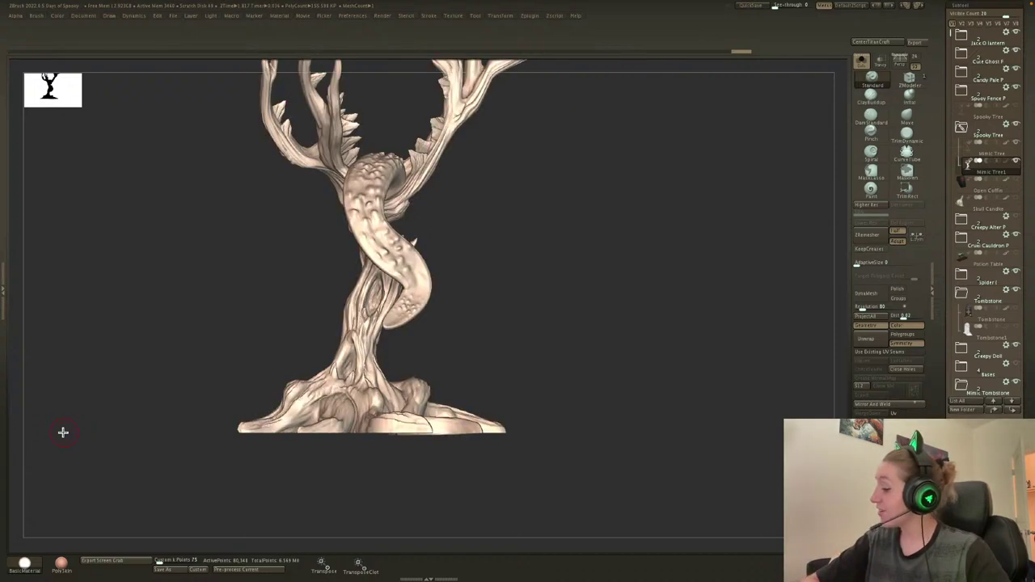
Assign the whole tree to a single polygroup and test it by isolating the group and showing the full mesh again.
key("f")
key("shift+f")
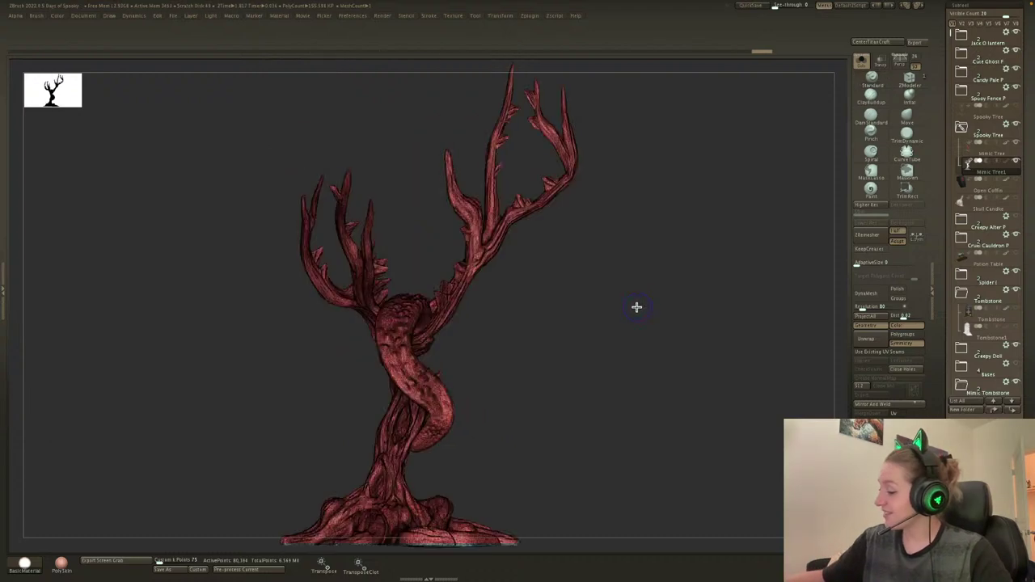
key("shift+f")
key("ctrl+w")
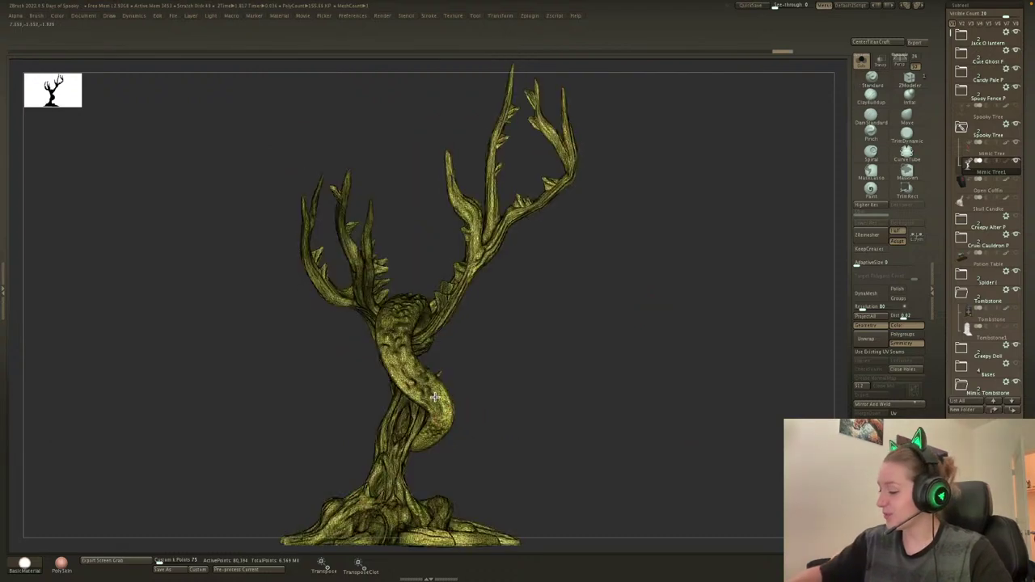
left_click(437, 398, "ctrl+shift")
left_click(626, 368, "ctrl+shift")
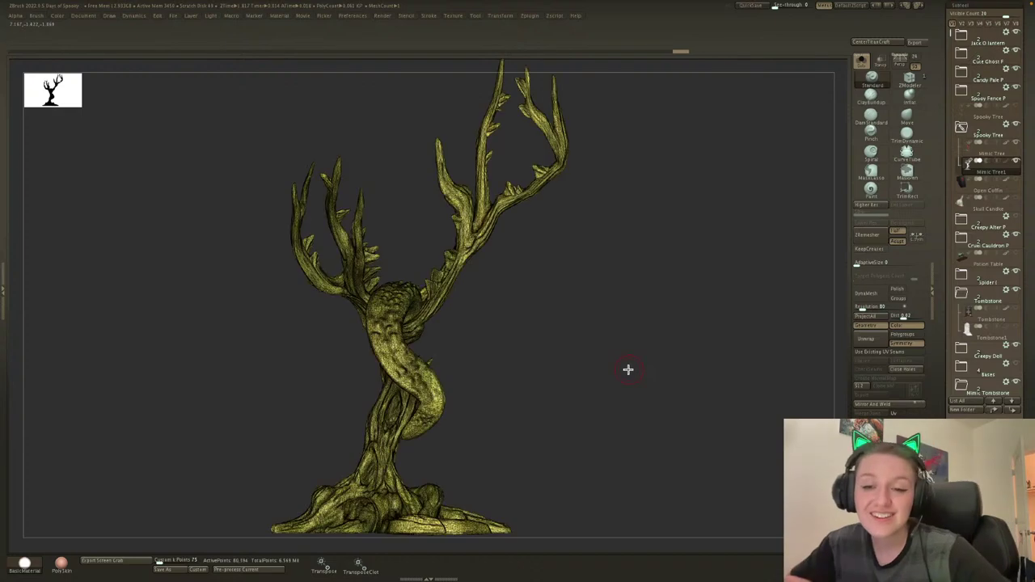
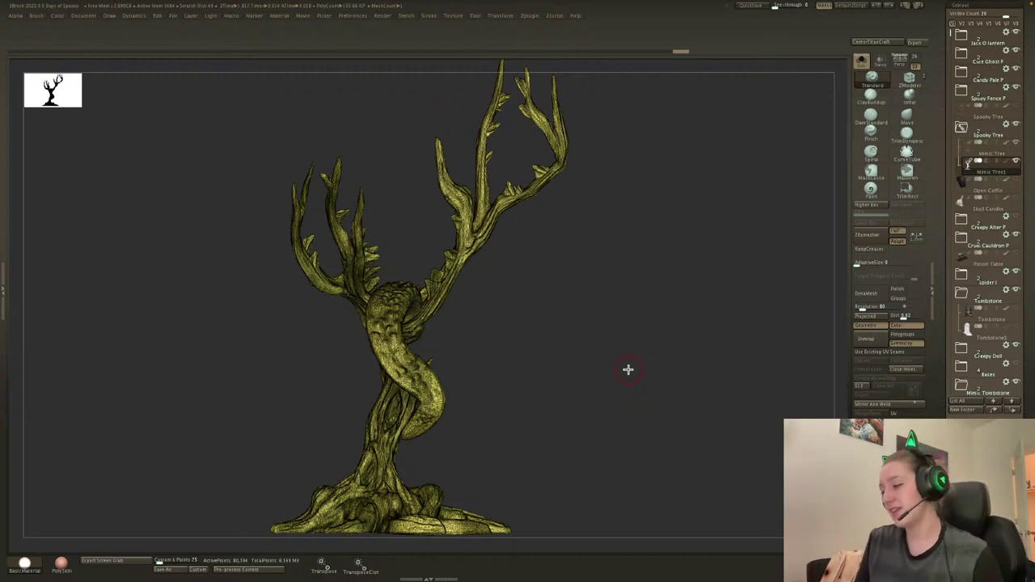
Cancel Projection Master and turn off the polygroup wireframe display on the Mimic Tree.
key("g")
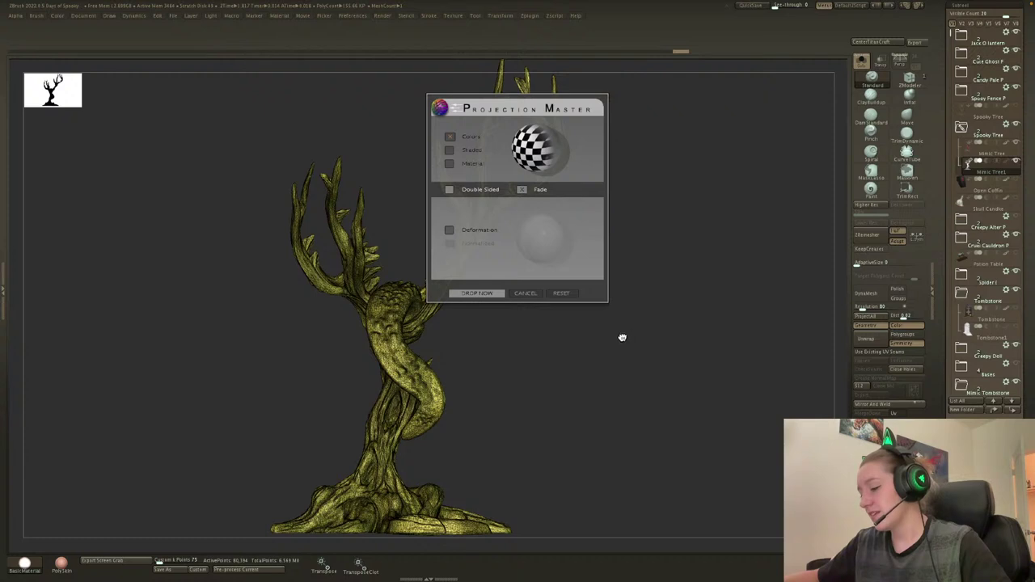
left_click(529, 291)
left_click_drag(681, 338, 687, 400)
key("shift+f")
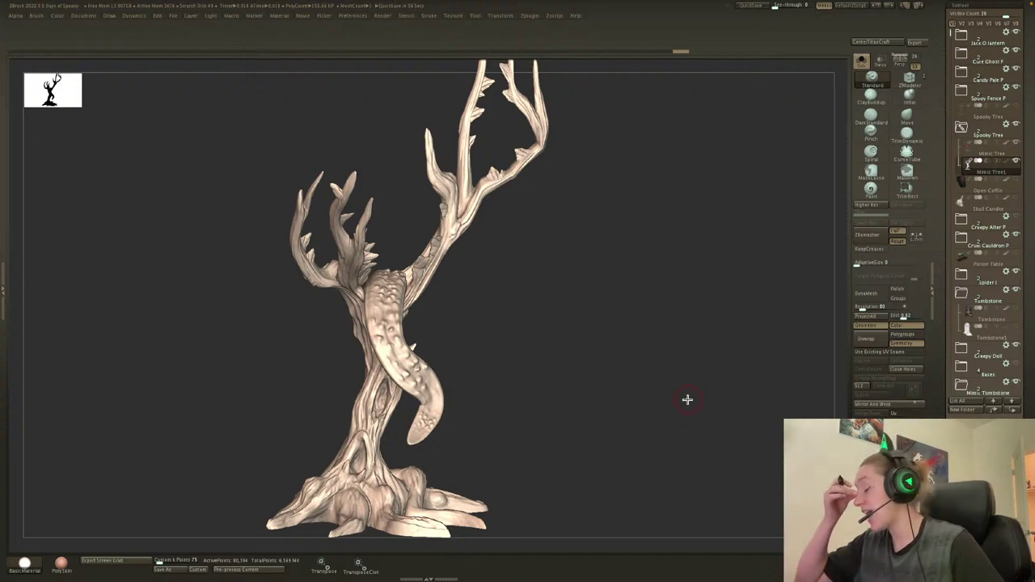
Select the Spooky Tree subtool, clear the stray masking and slice straight across the bottom of its roots to flatten the base.
left_click(994, 121)
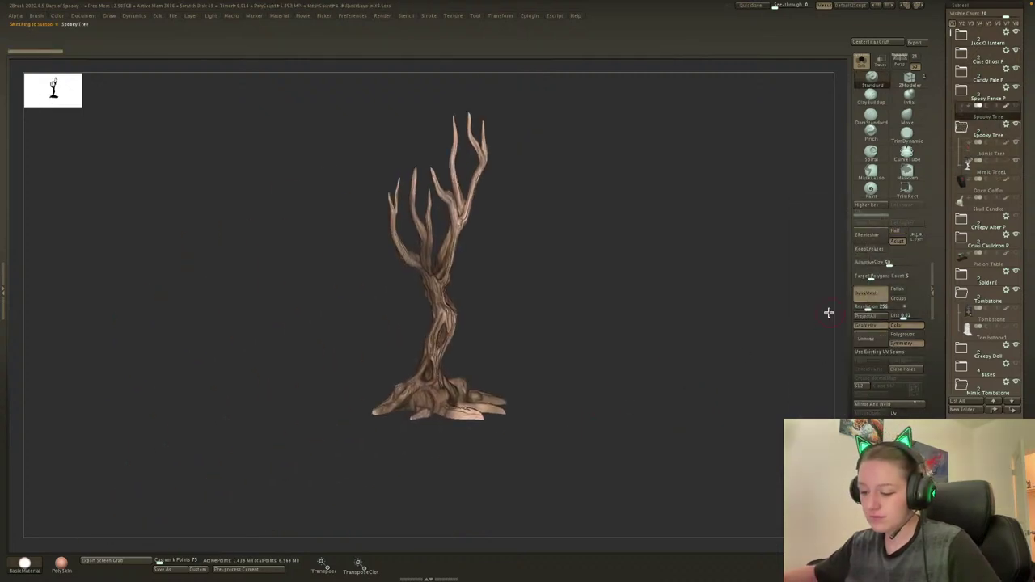
left_click_drag(630, 368, 887, 110)
left_click_drag(543, 386, 612, 308, "alt")
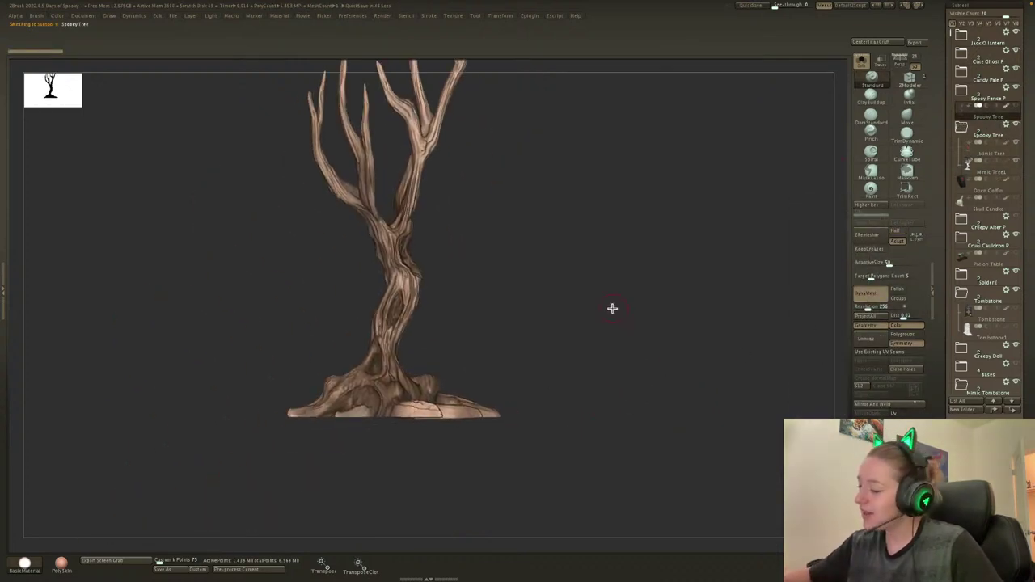
left_click_drag(393, 331, 386, 349, "ctrl")
left_click_drag(518, 275, 539, 305, "ctrl")
key("space")
left_click(584, 346, "ctrl")
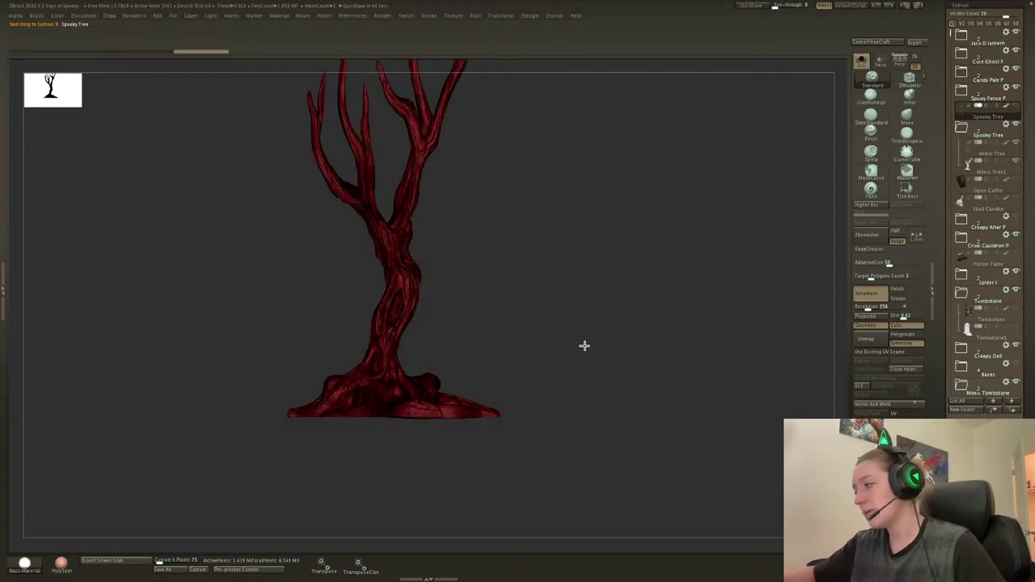
left_click_drag(257, 454, 638, 418)
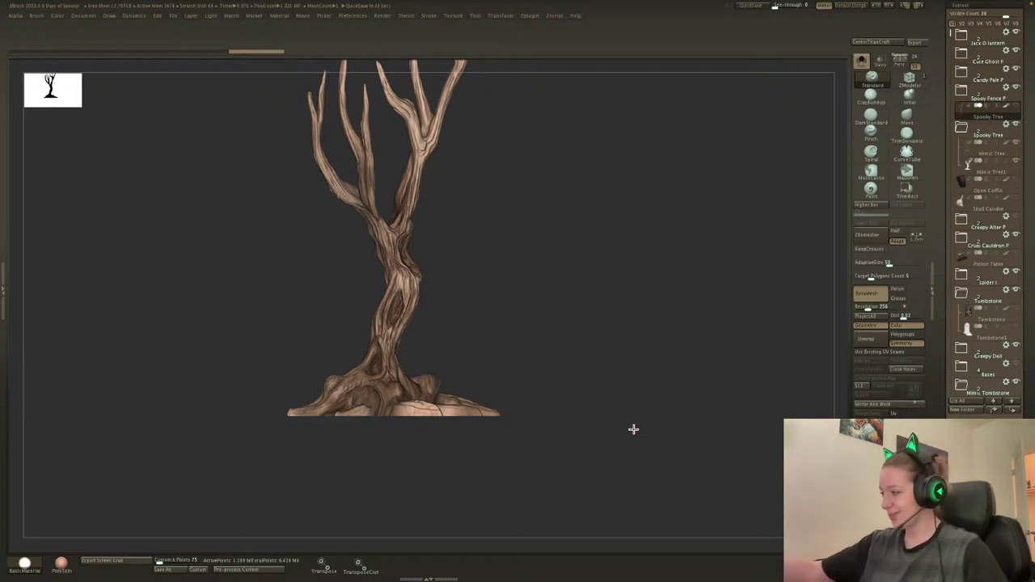
Select the Mimic Tree1 subtool, slice straight across the bottom of its roots and turn on the perspective view.
left_click(997, 179)
key("f")
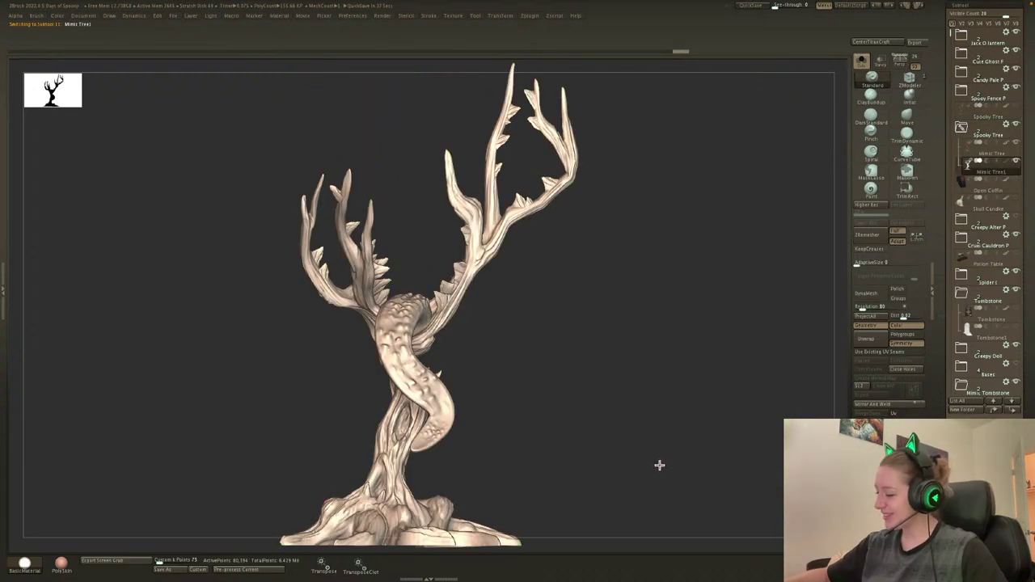
left_click_drag(692, 418, 676, 356, "alt")
left_click_drag(226, 524, 666, 484, "ctrl")
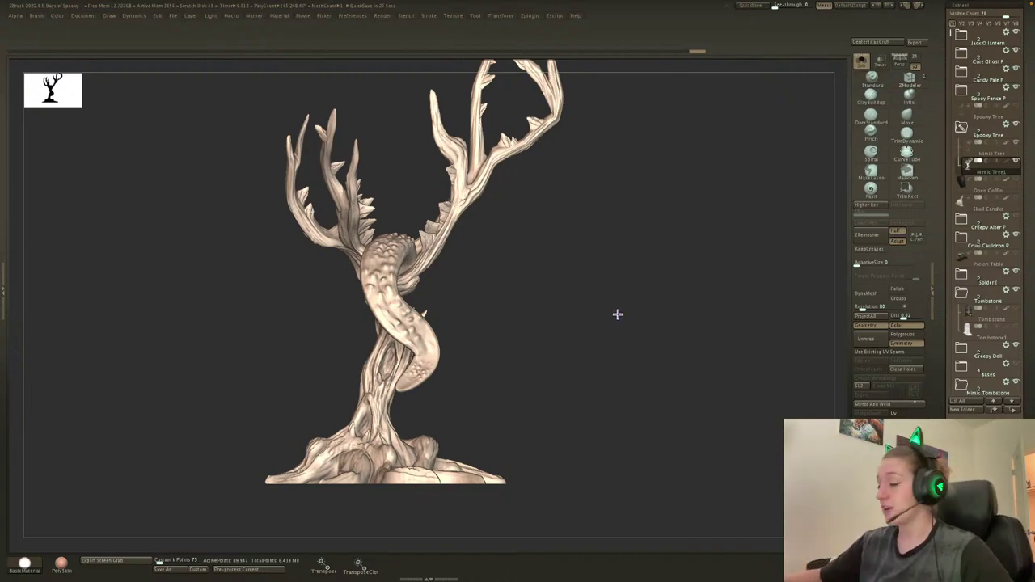
left_click(897, 71)
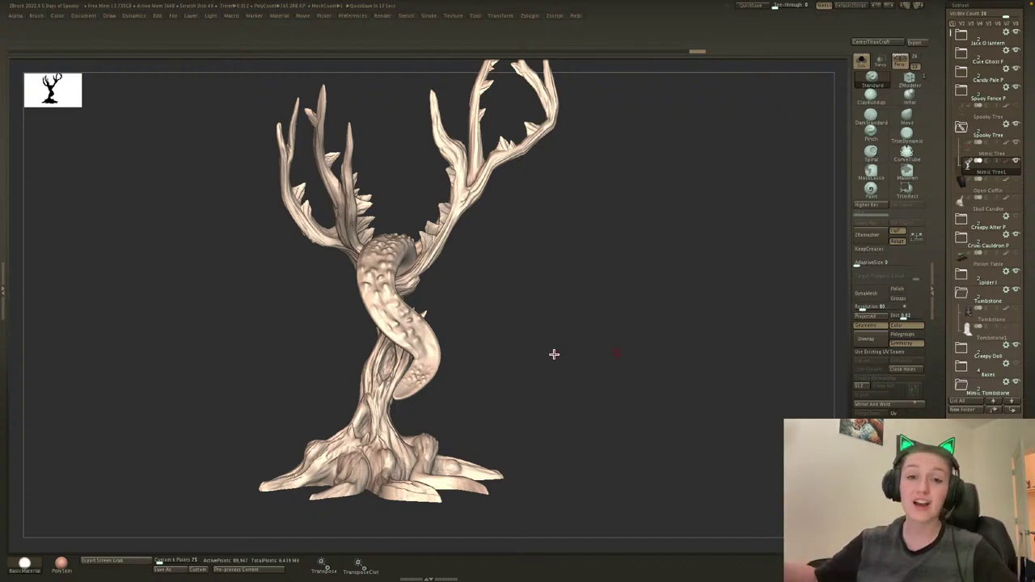
Check the Mimic Tree's polygroups by isolating the group at its trunk and showing the full mesh again.
key("shift+f")
key("shift+f")
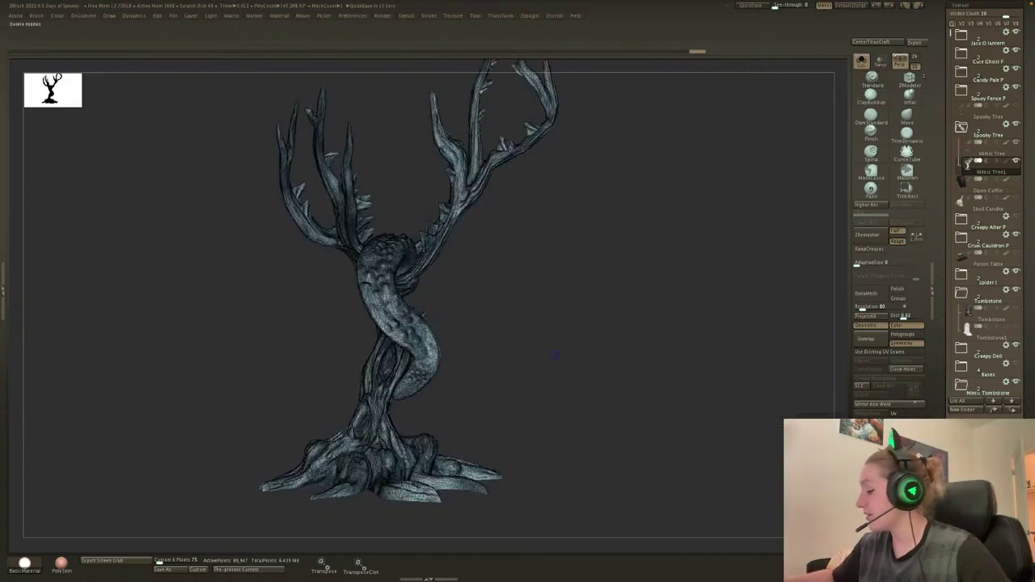
left_click(381, 427, "ctrl+shift")
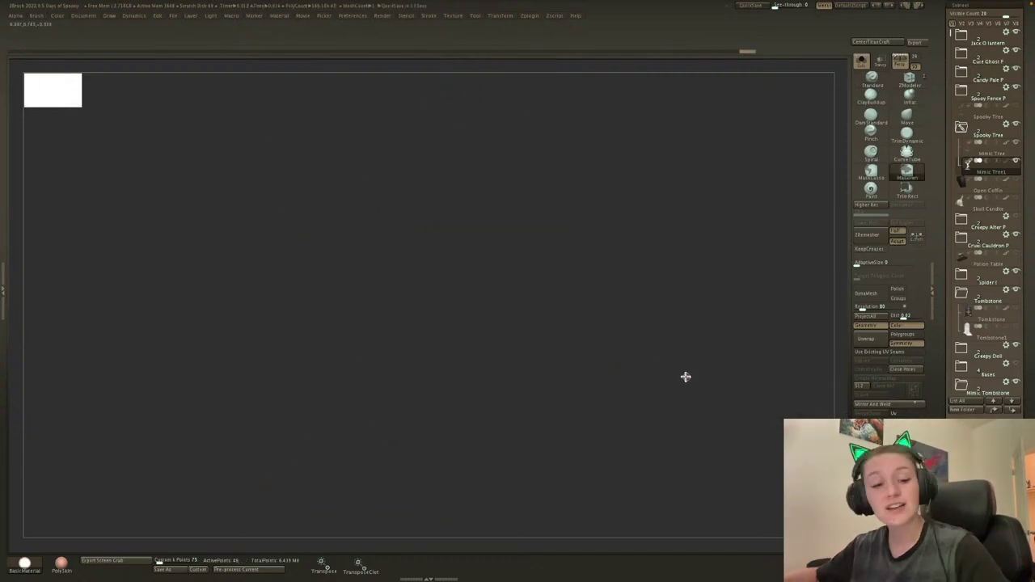
left_click(658, 393, "ctrl+shift")
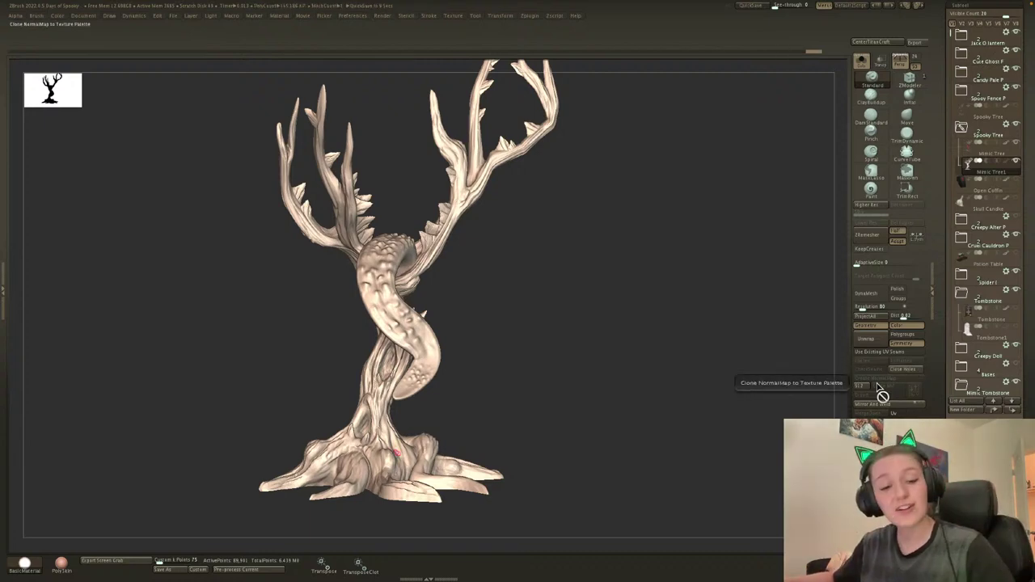
Fuse the Mimic Tree into a single mesh with Remesh By Union and return to draw mode.
key("w")
left_click(383, 215)
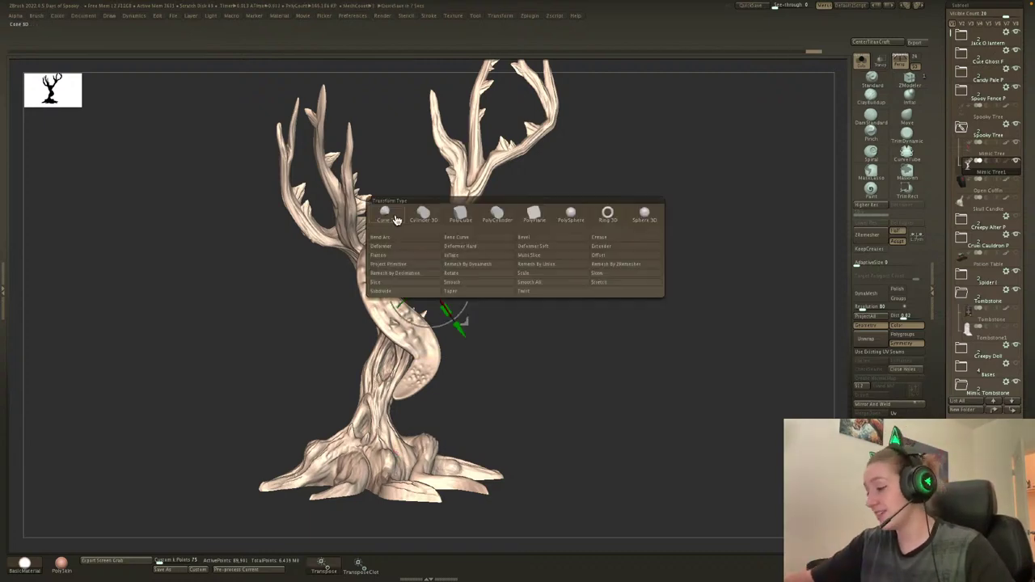
left_click(567, 272)
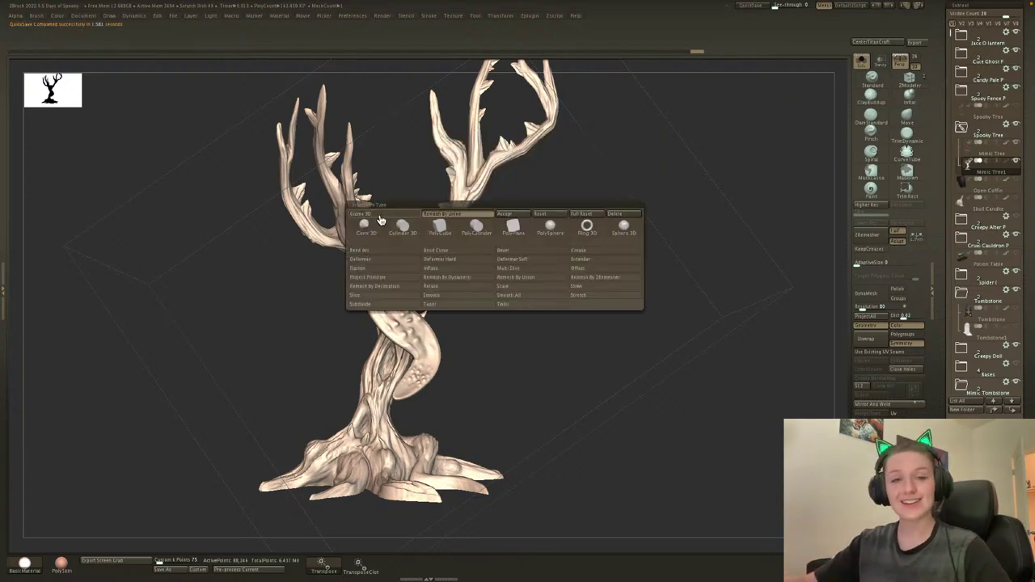
left_click(378, 214)
left_click(545, 217)
key("q")
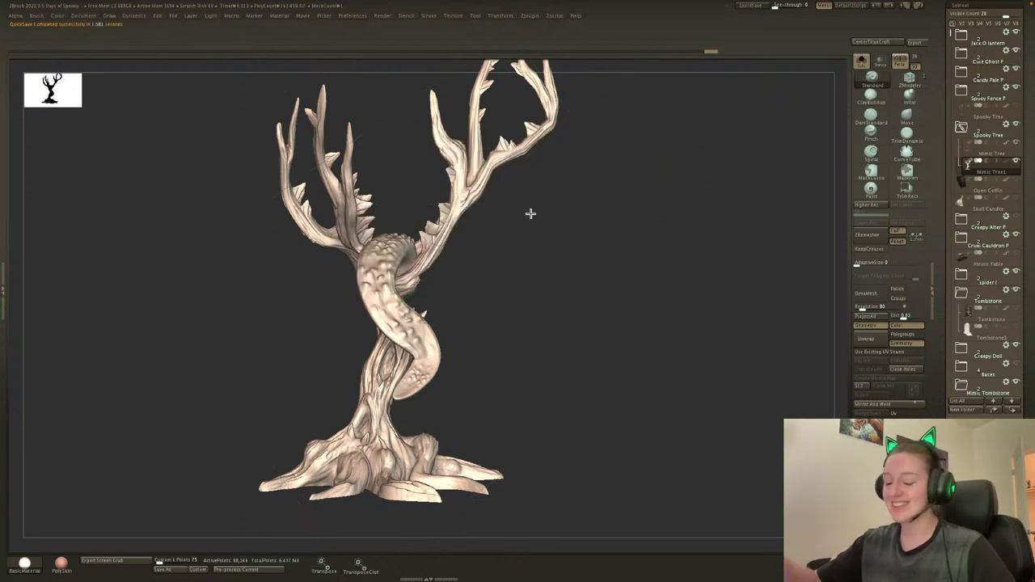
Assign the fused Mimic Tree to a single polygroup and check it in the polygroup wireframe display.
key("shift+f")
key("shift+f")
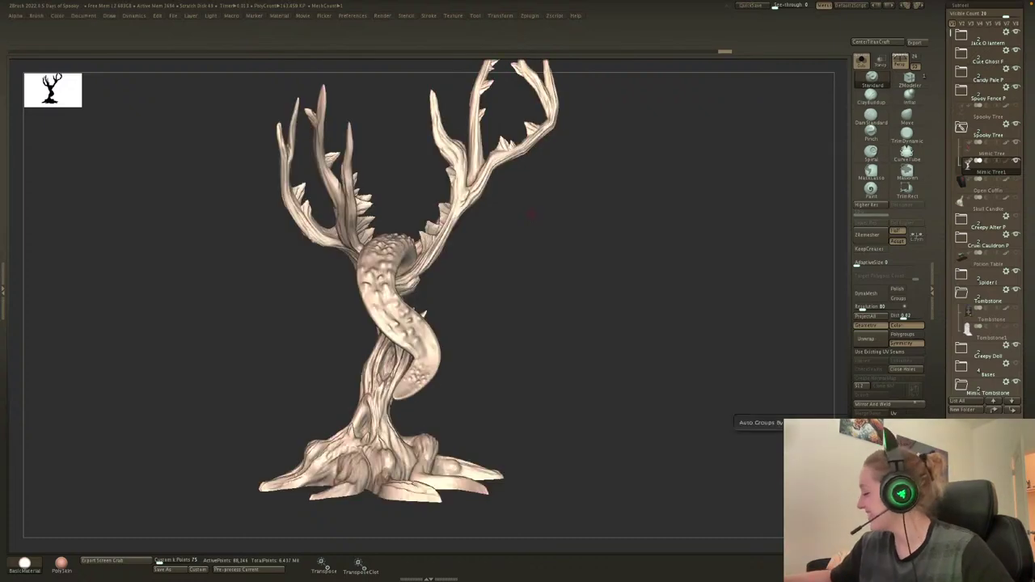
key("ctrl+w")
key("shift+f")
key("shift+f")
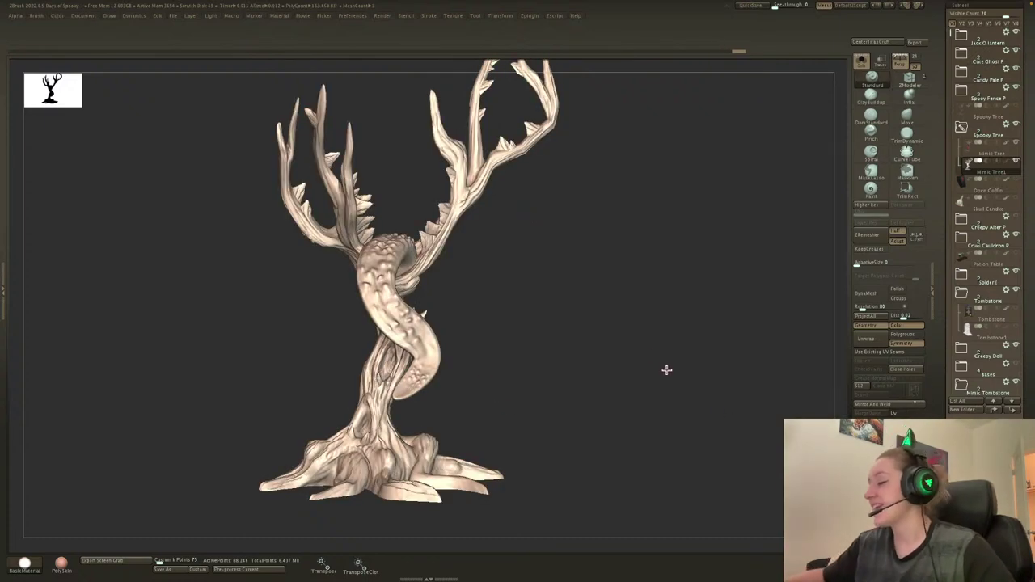
key("shift+f")
left_click_drag(663, 391, 660, 409)
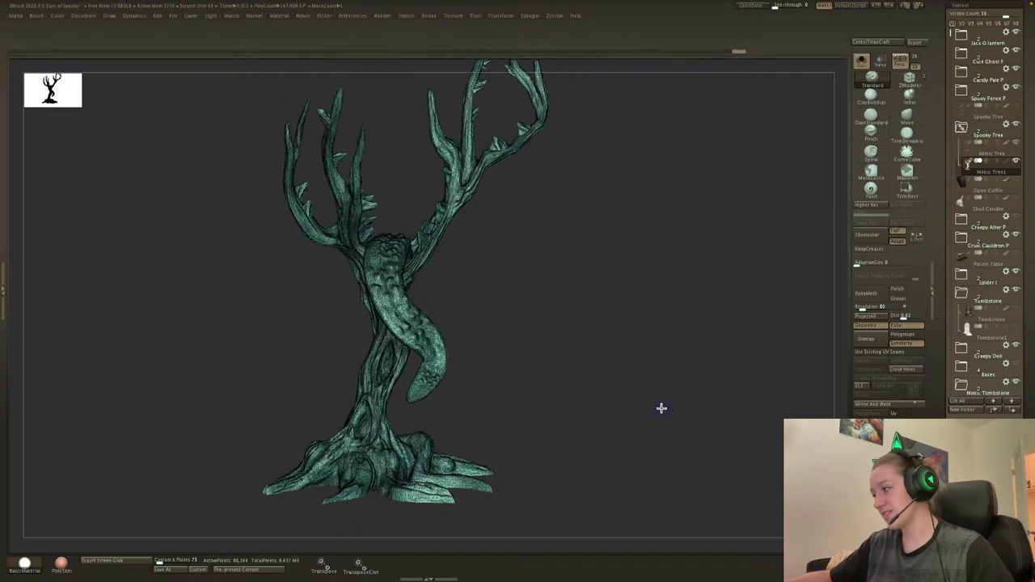
key("shift+f")
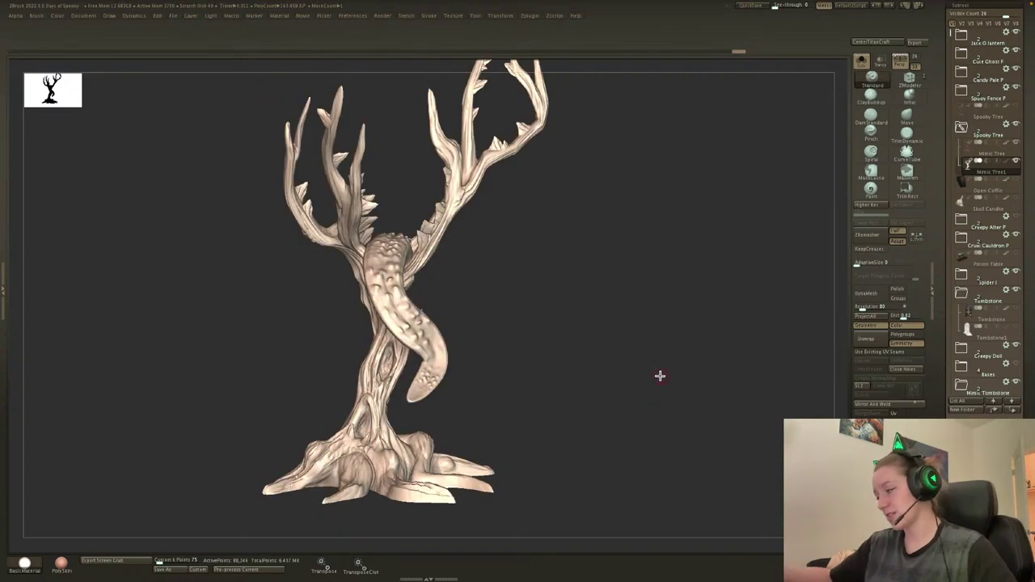
Export the Mimic Tree in OBJ format as Mimic Tree.obj to the Downloads folder.
left_click(918, 42)
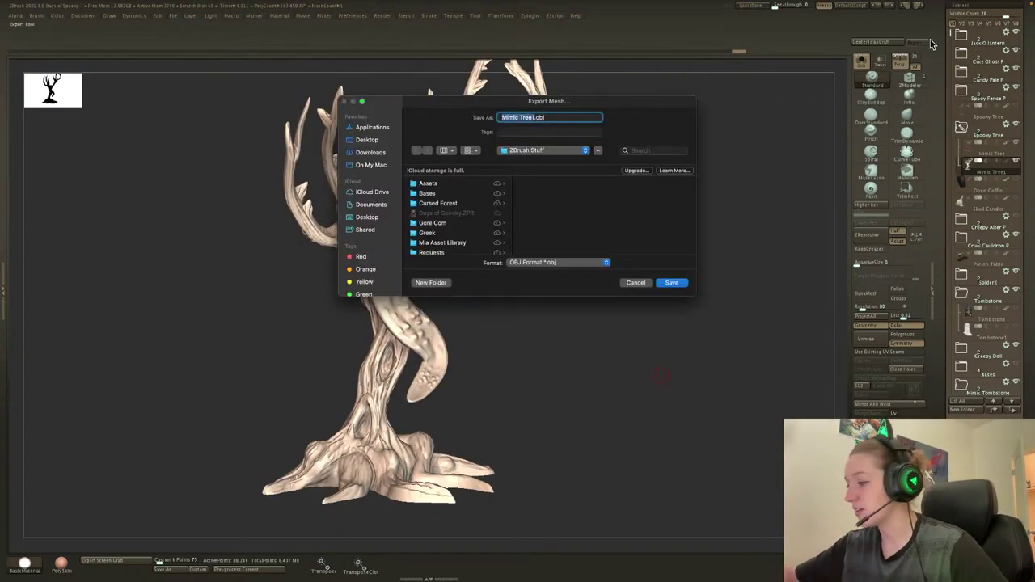
left_click(373, 153)
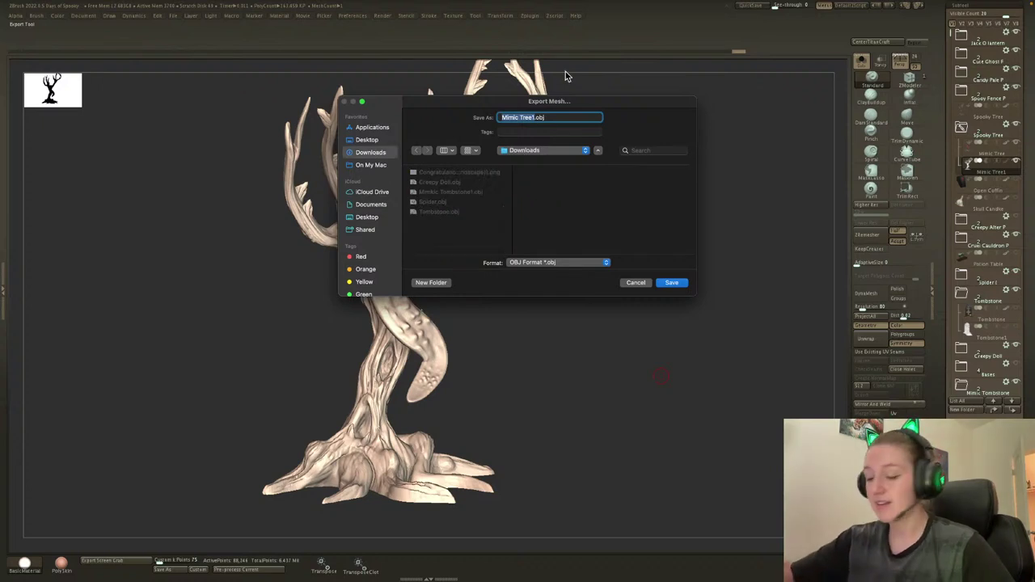
key("Right")
key("BackSpace")
key("Return")
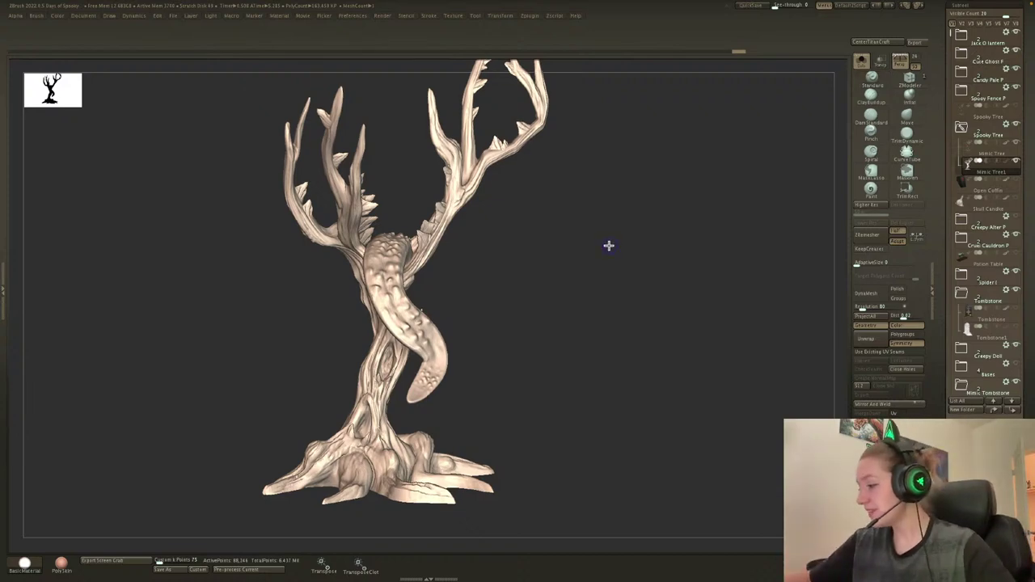
Examine the finished Mimic Tree from several angles, with and without the polygroup wireframe.
key("shift+f")
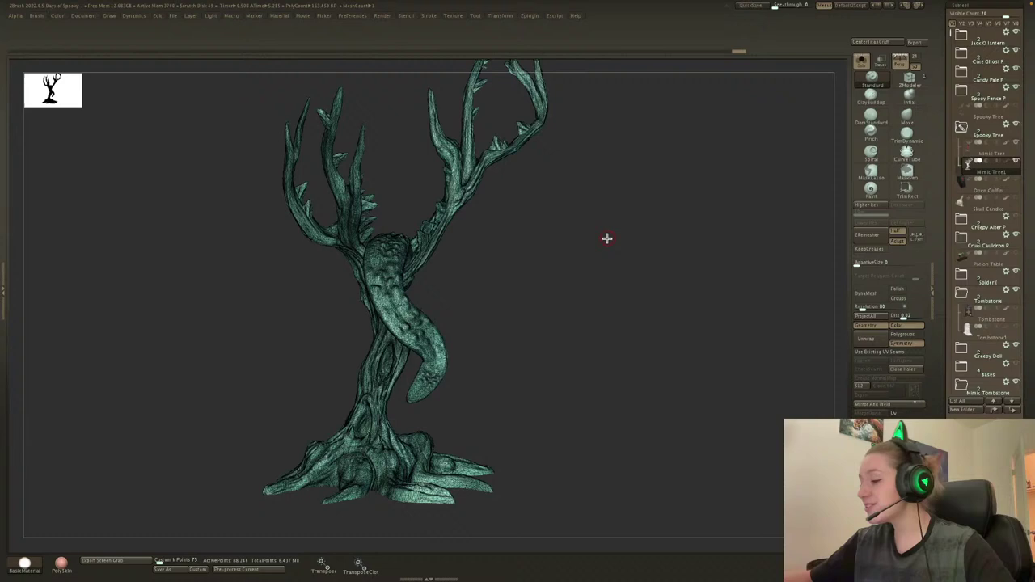
key("shift+f")
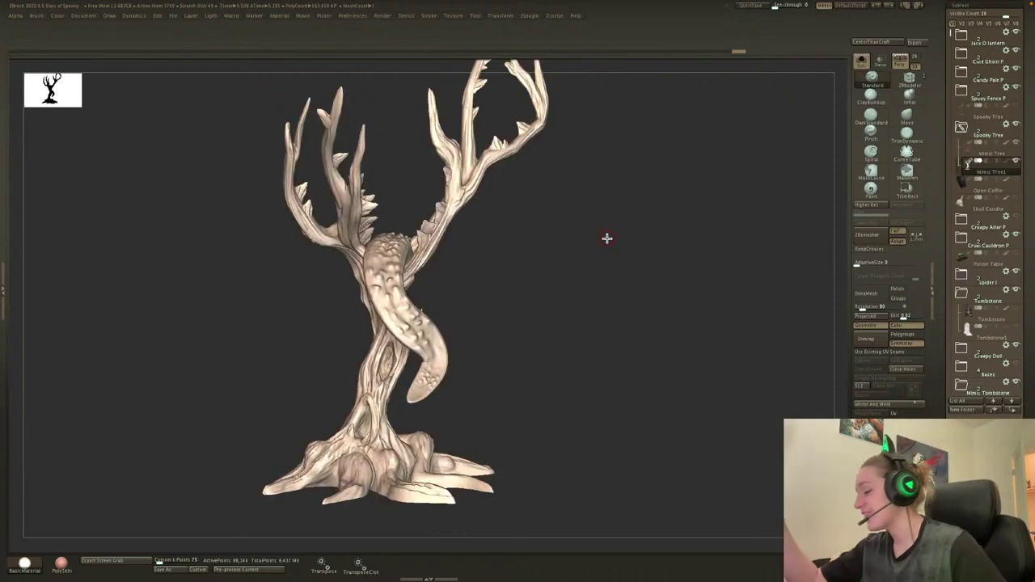
left_click_drag(640, 348, 652, 409)
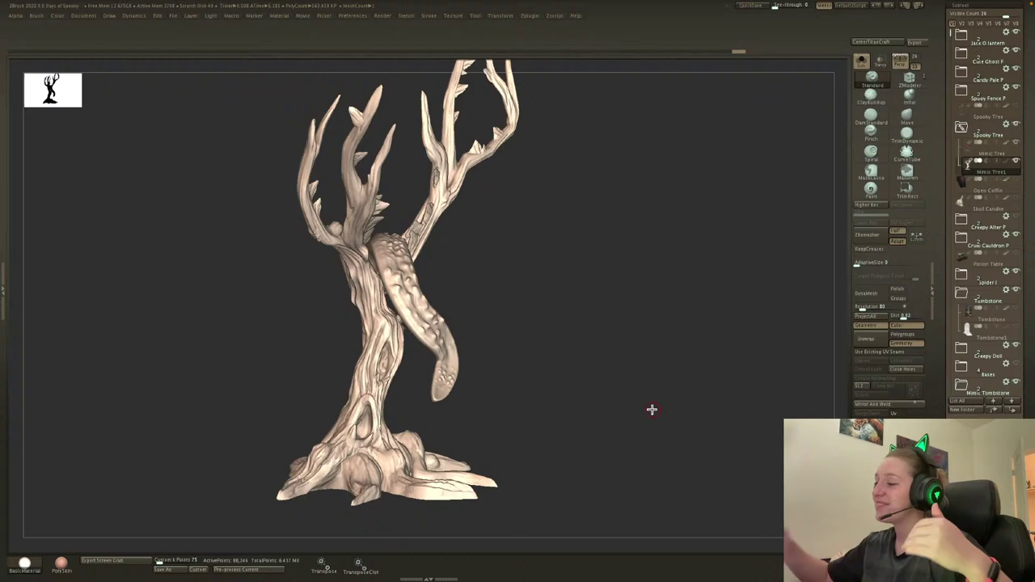
left_click_drag(702, 410, 686, 431, "shift")
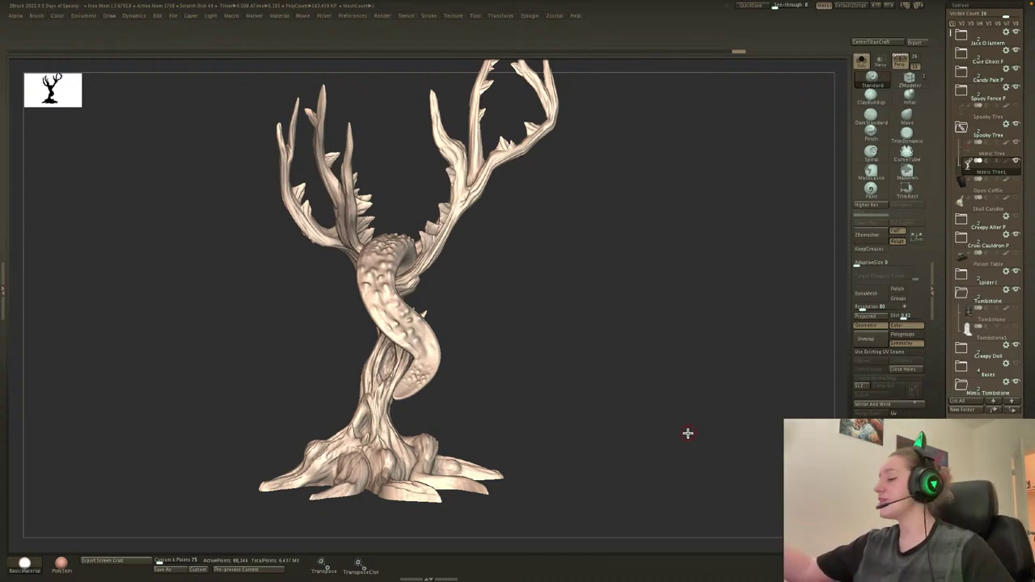
left_click_drag(647, 287, 598, 314)
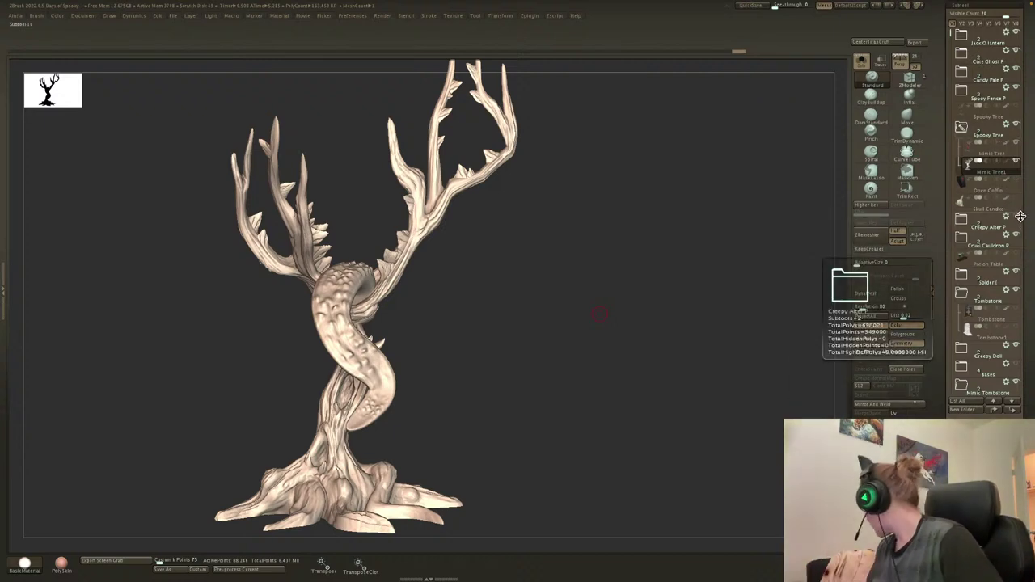
mouse_move(1020, 217)
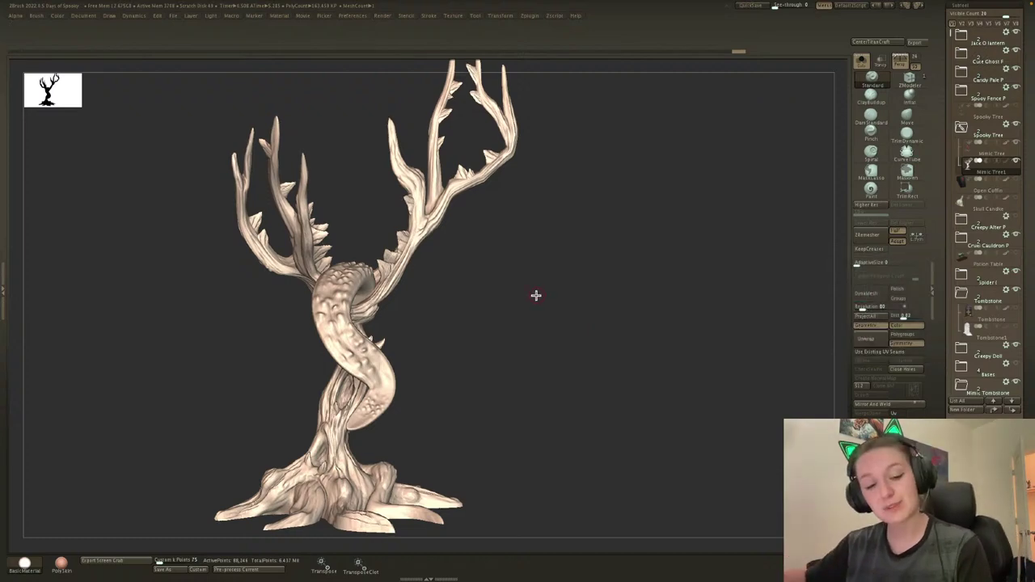
key("shift+f")
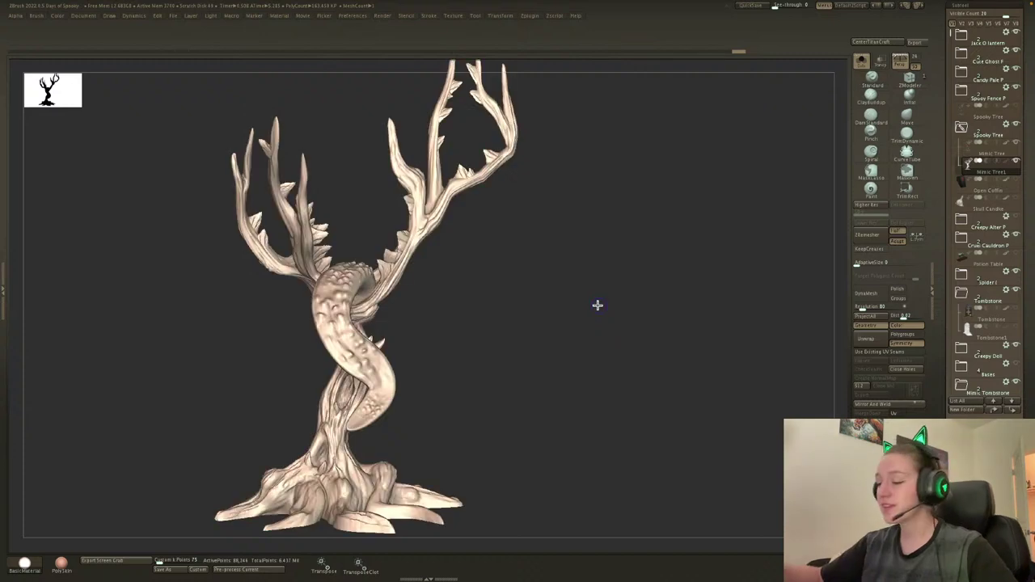
key("shift+f")
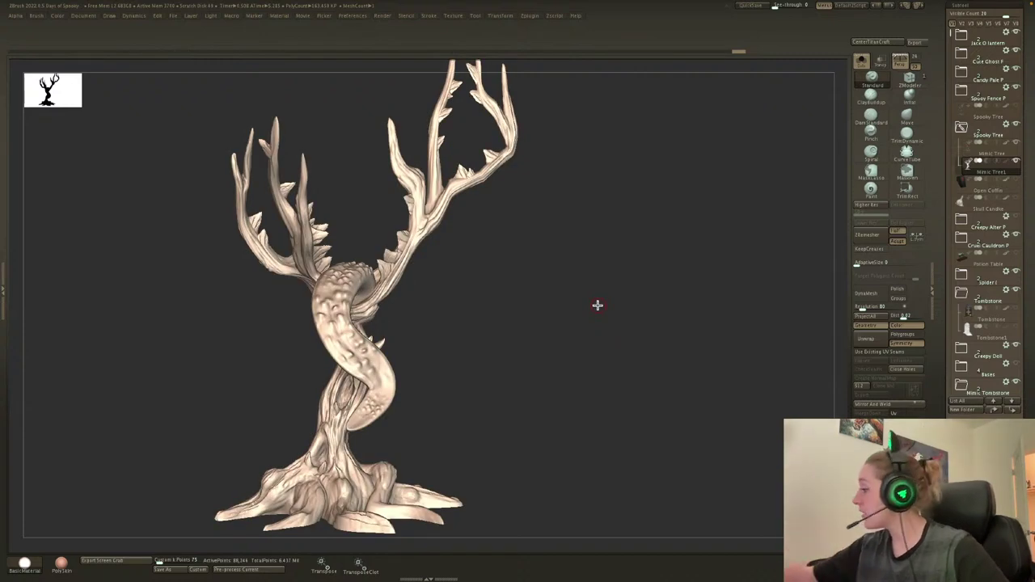
Set the subtool list's visible count to 22 and save the project over Days of Spooky.ZPR in the ZBrush Stuff folder.
left_click(1016, 23)
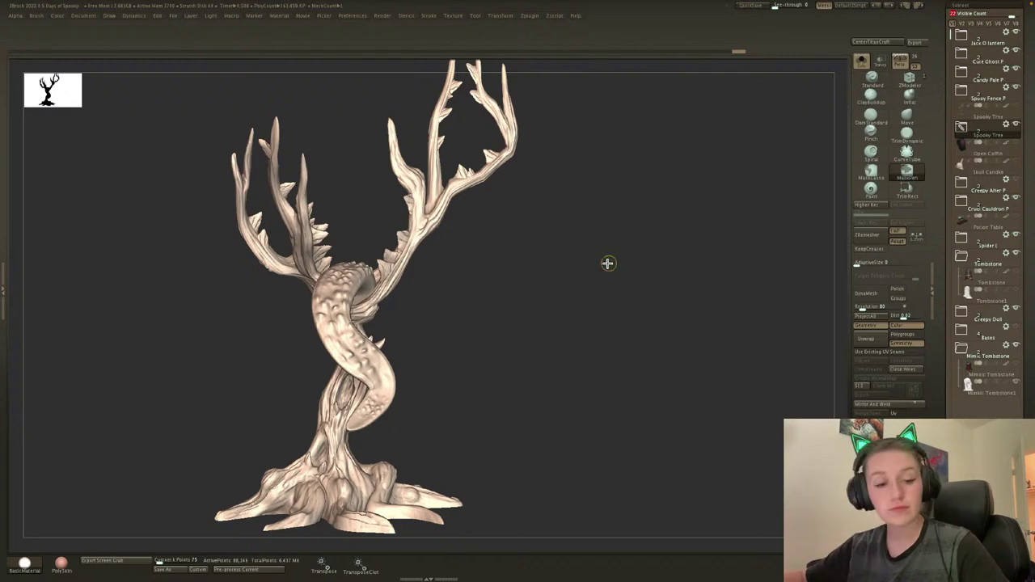
key("super+s")
left_click(373, 203)
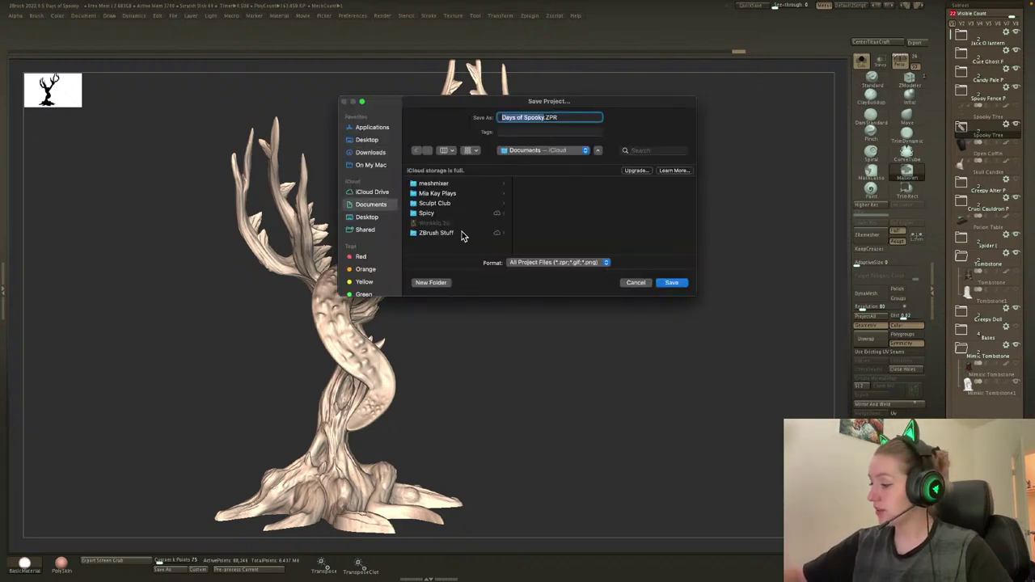
left_click(467, 232)
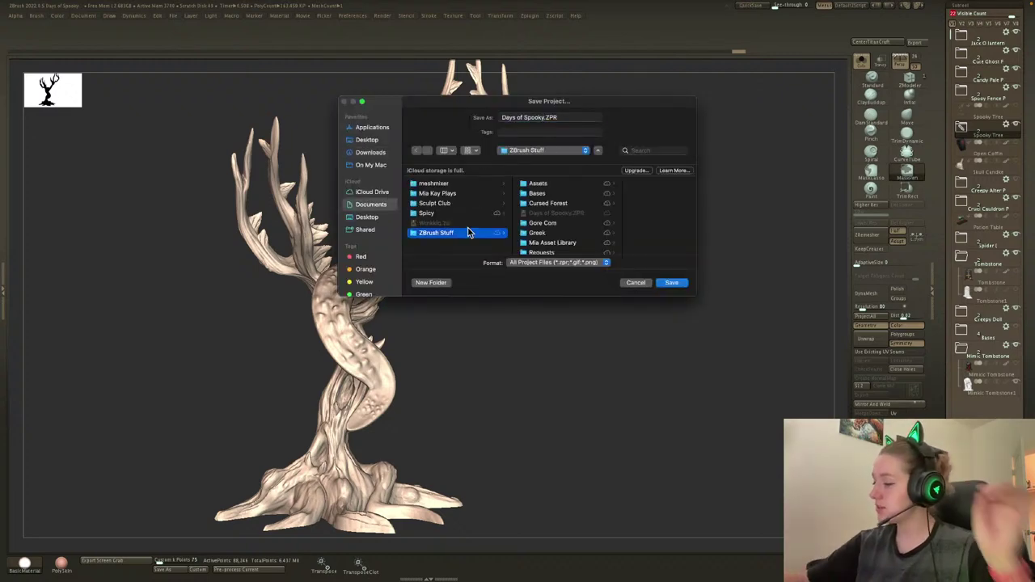
left_click(671, 282)
left_click(544, 241)
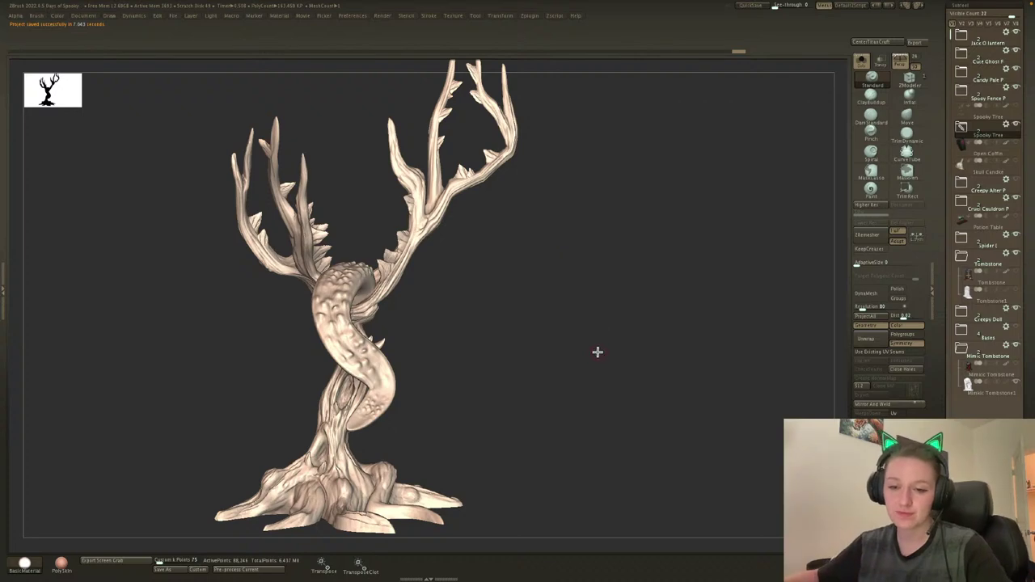
left_click_drag(604, 346, 587, 353)
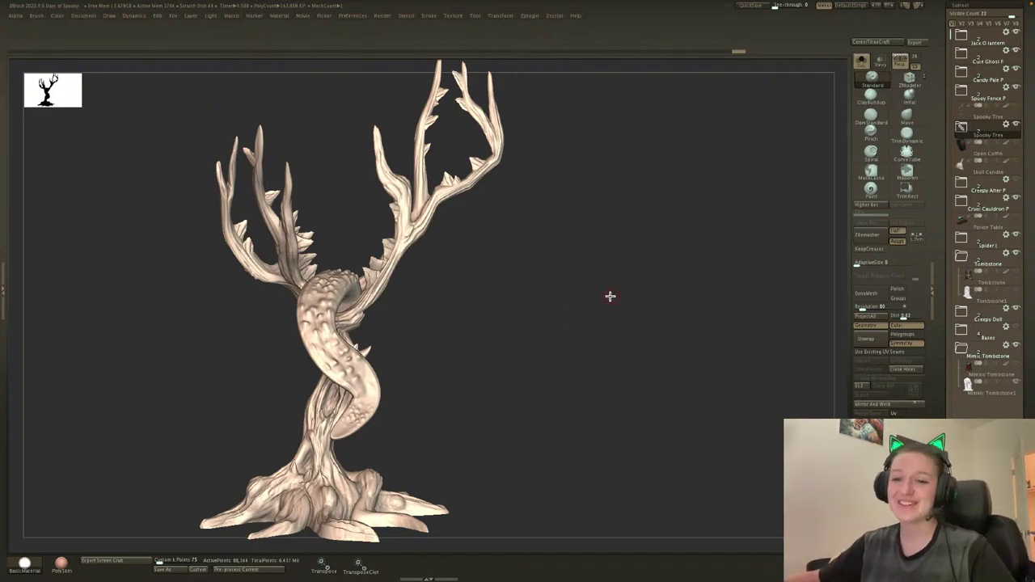
left_click_drag(598, 324, 582, 327)
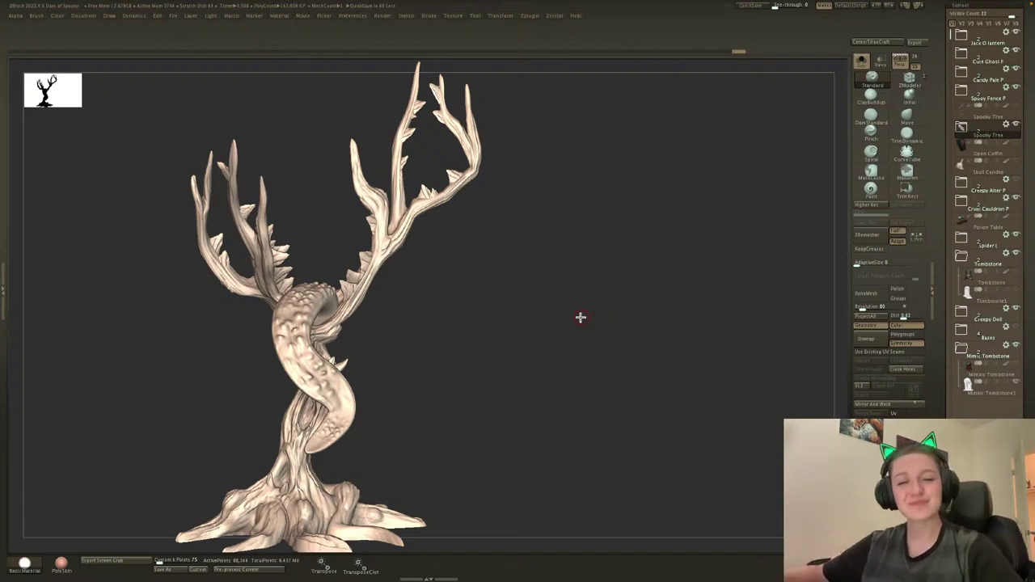
key("shift+f")
key("shift+f")
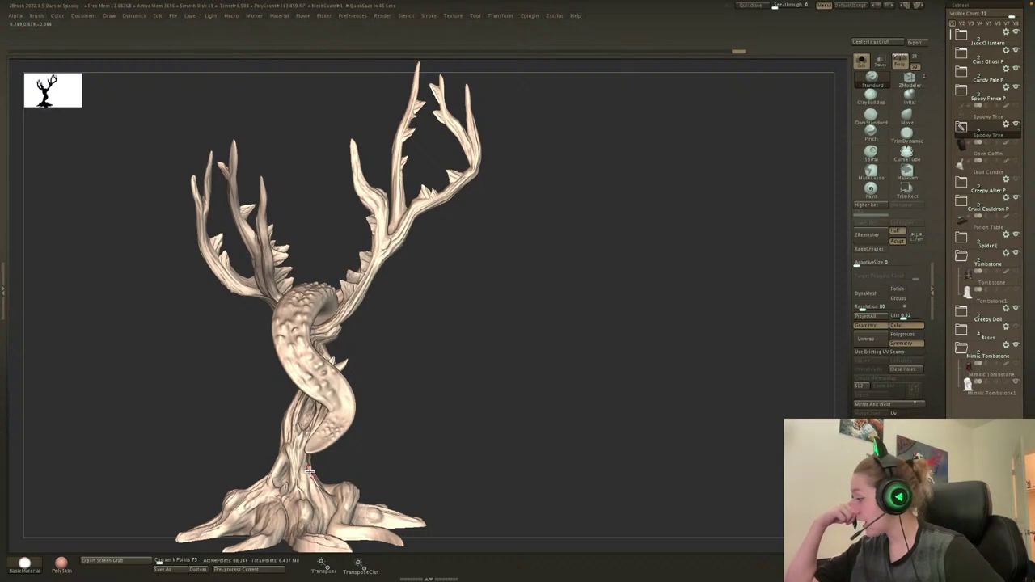
left_click(173, 15)
left_click(193, 33)
left_click(524, 213)
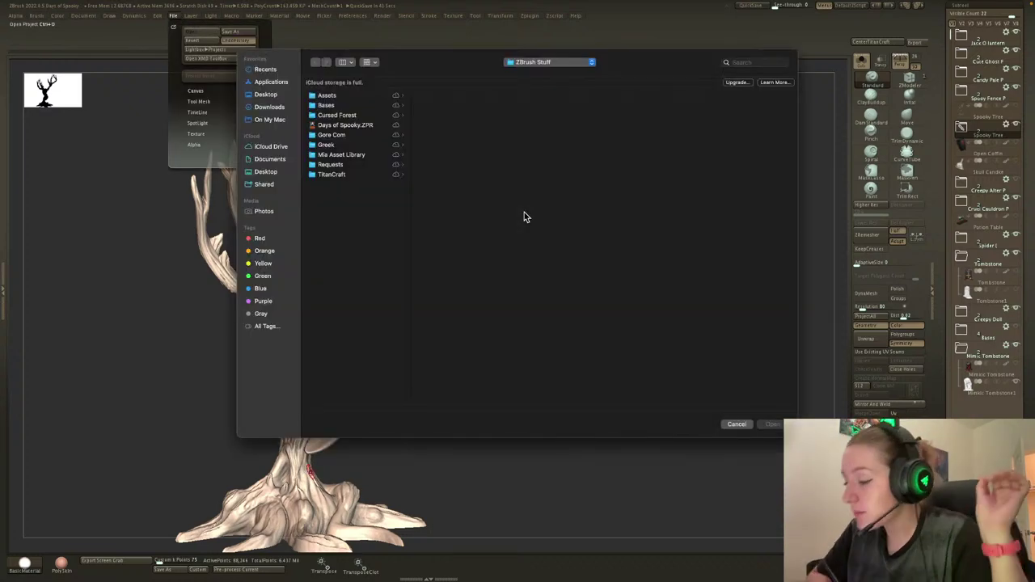
left_click(348, 115)
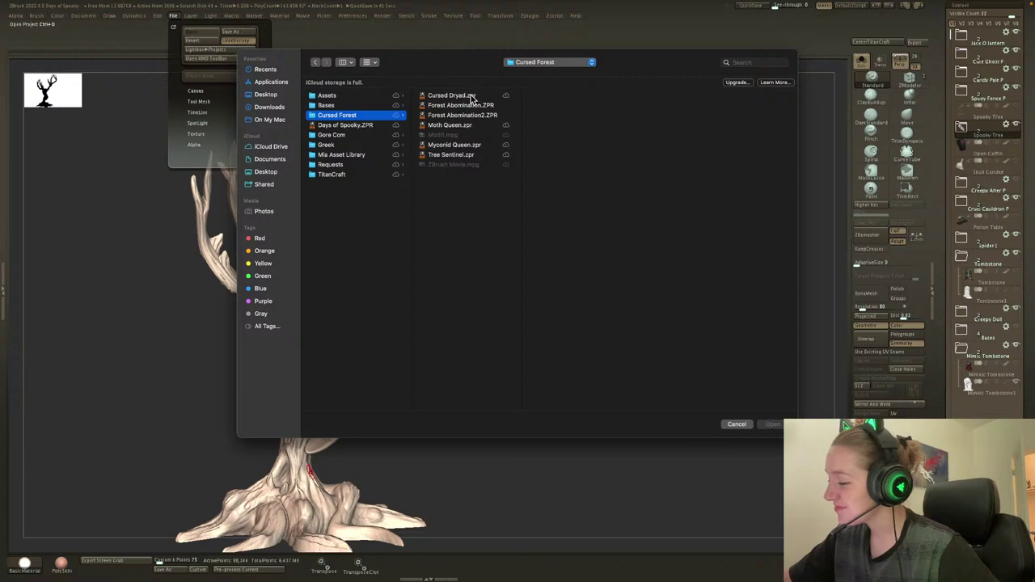
left_click(733, 423)
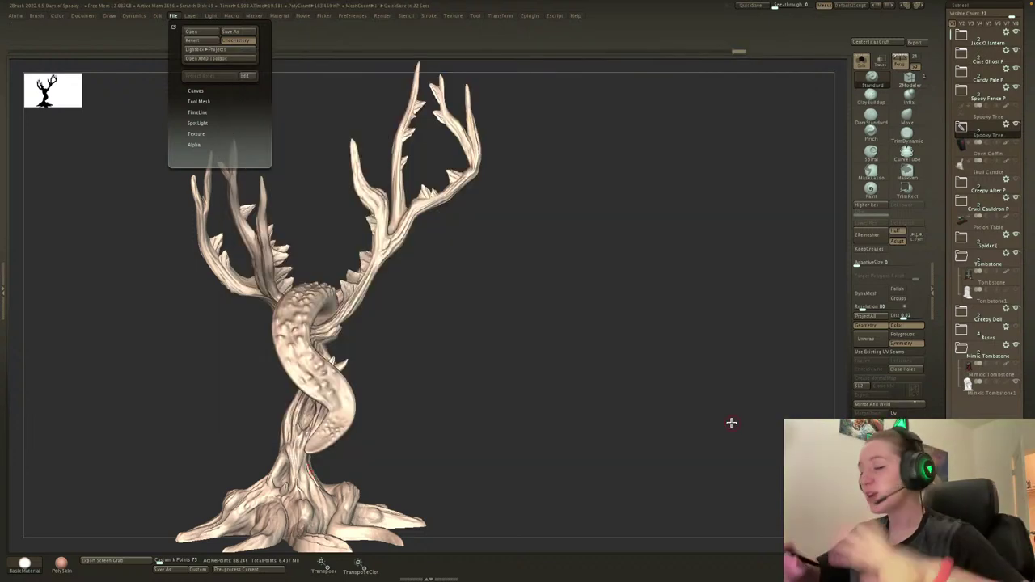
left_click(175, 17)
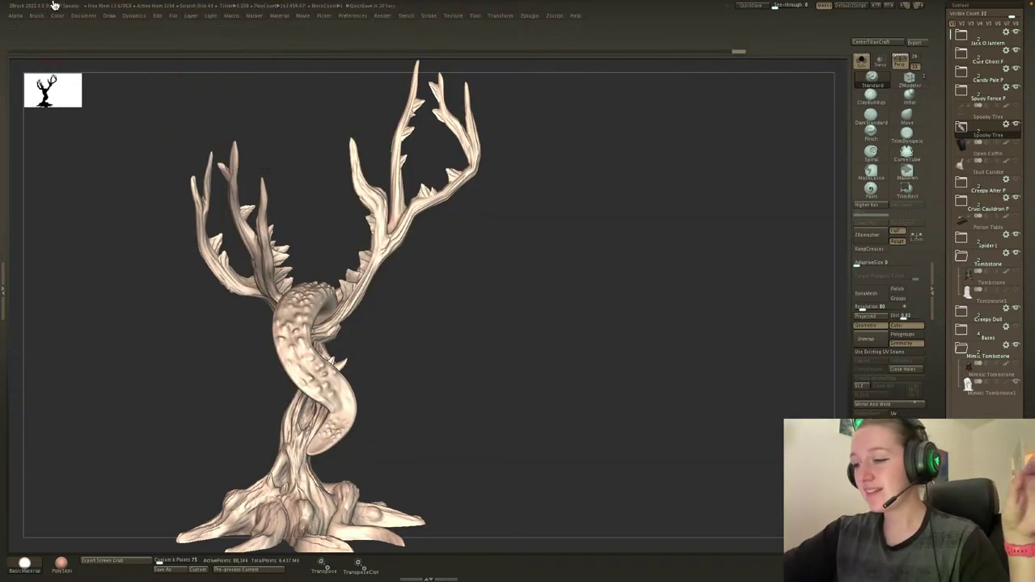
Take ZBrush out of full screen, move its window beside the Meshmixer window and frame the whole Mimic Tree.
left_click(32, 18)
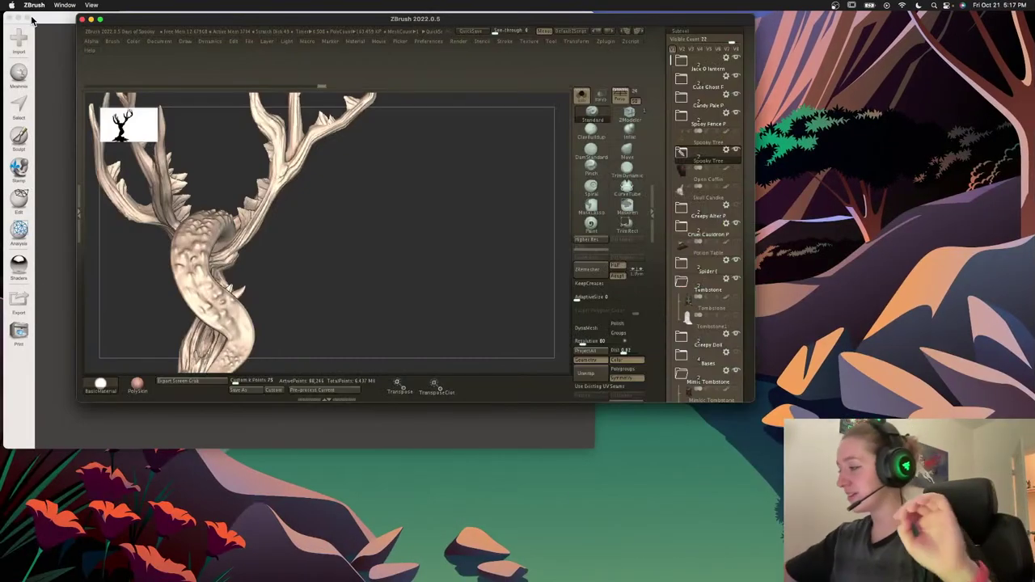
left_click_drag(600, 25, 920, 22)
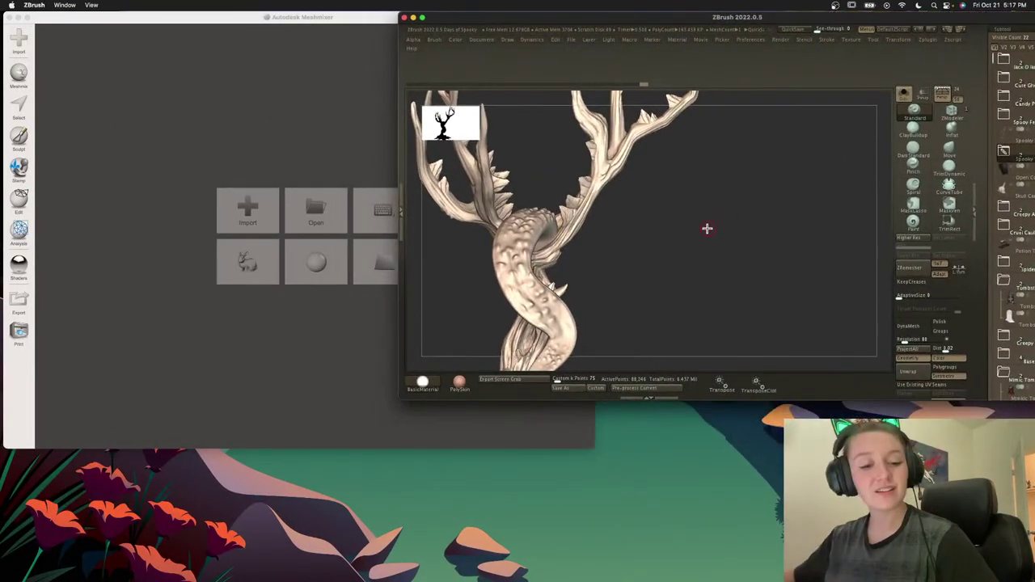
left_click_drag(706, 228, 743, 232, "alt")
left_click_drag(758, 275, 716, 303, "alt")
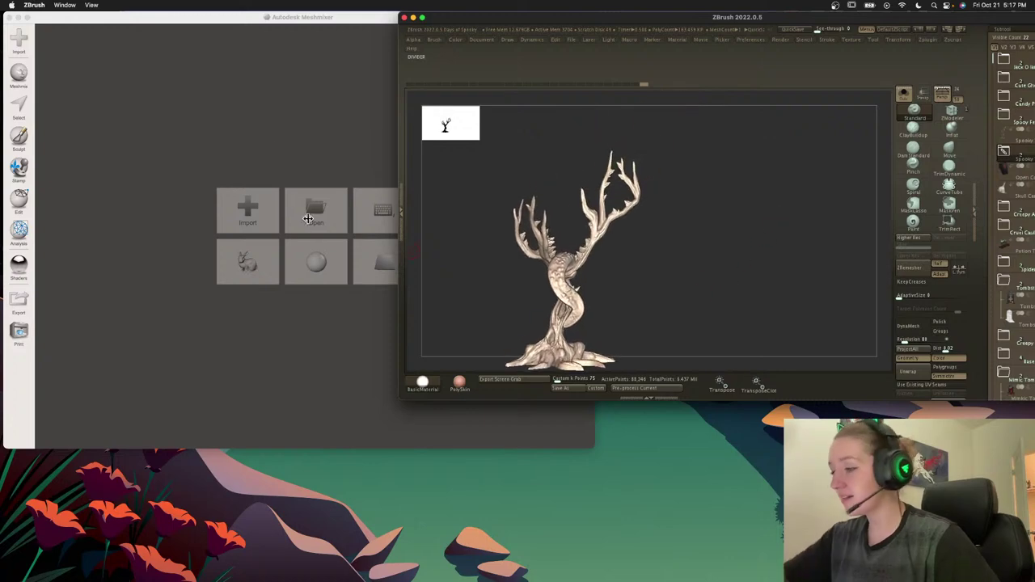
Narrow the Meshmixer window so that it fits beside the ZBrush window without overlapping.
left_click(308, 218)
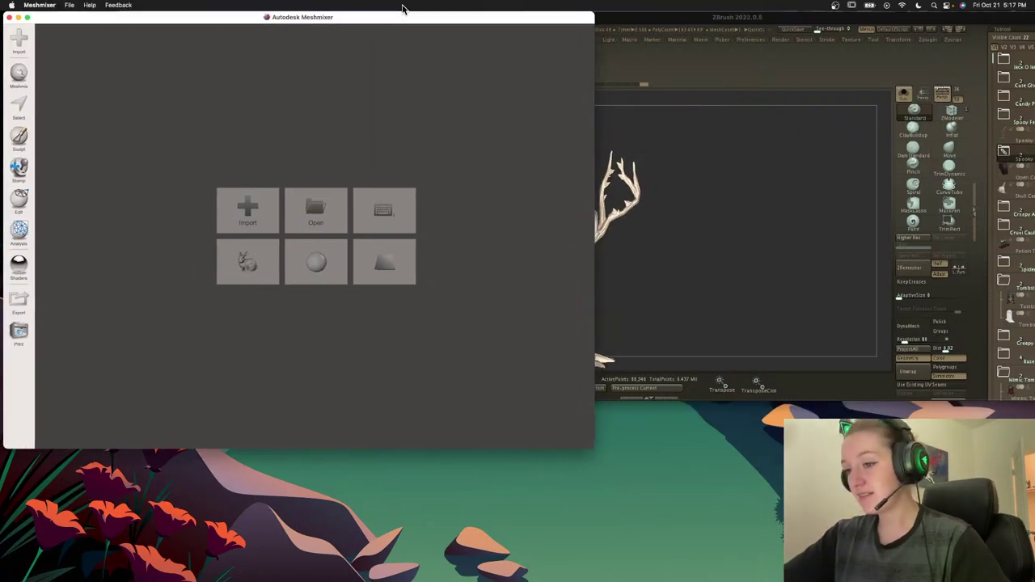
left_click_drag(402, 8, 393, 7)
left_click_drag(593, 161, 402, 210)
left_click(779, 336)
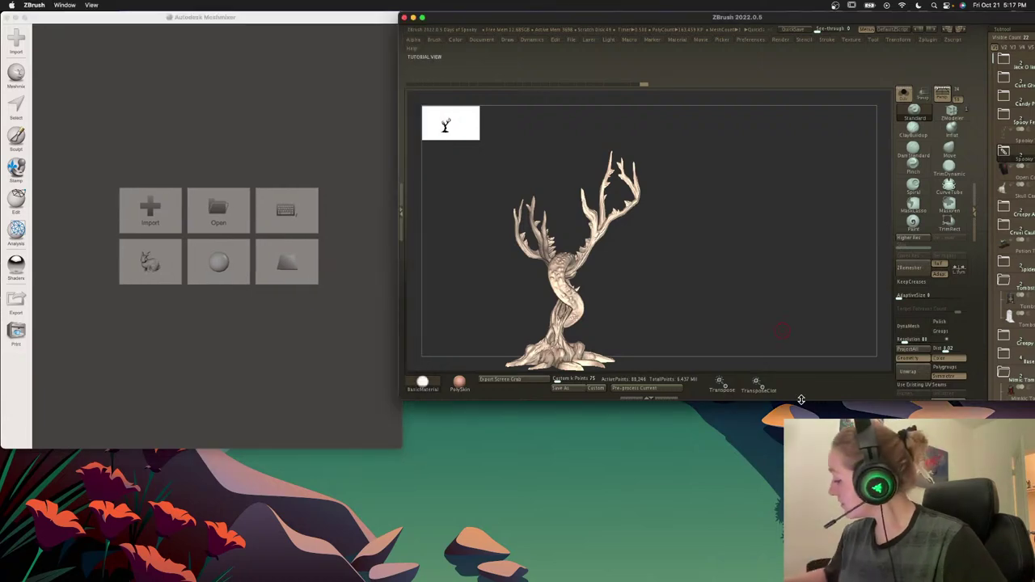
Make the ZBrush window taller, bring its subtool list fully into view and expand the Spooky Tree folder.
left_click_drag(801, 400, 800, 570)
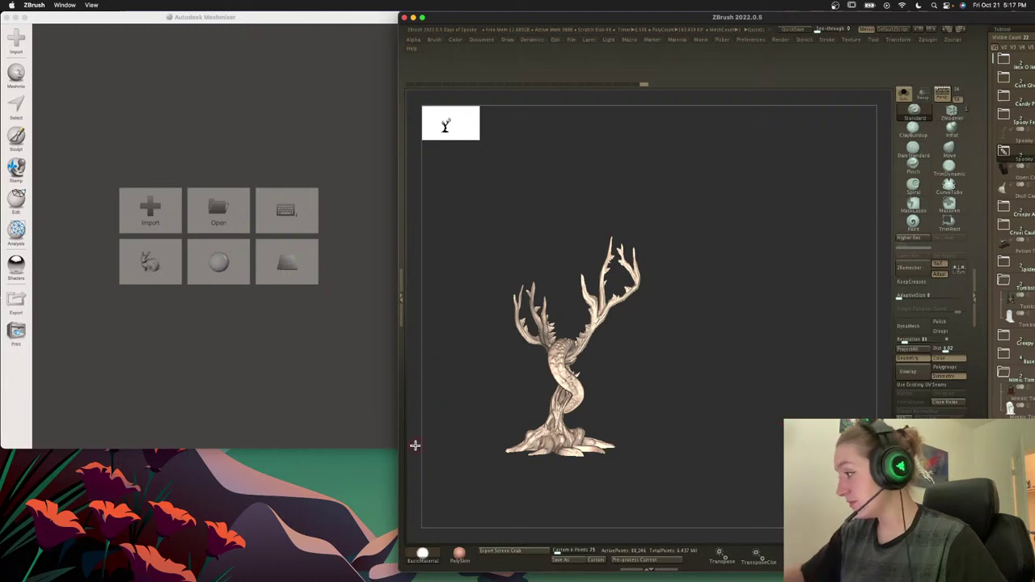
left_click_drag(718, 331, 758, 380, "alt")
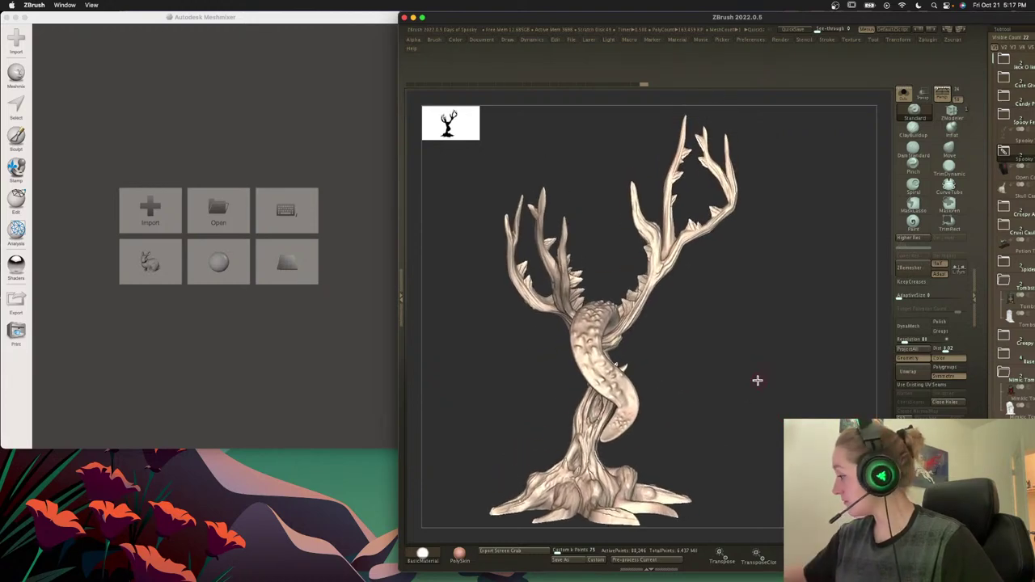
left_click_drag(978, 13, 1016, 15)
left_click(966, 154)
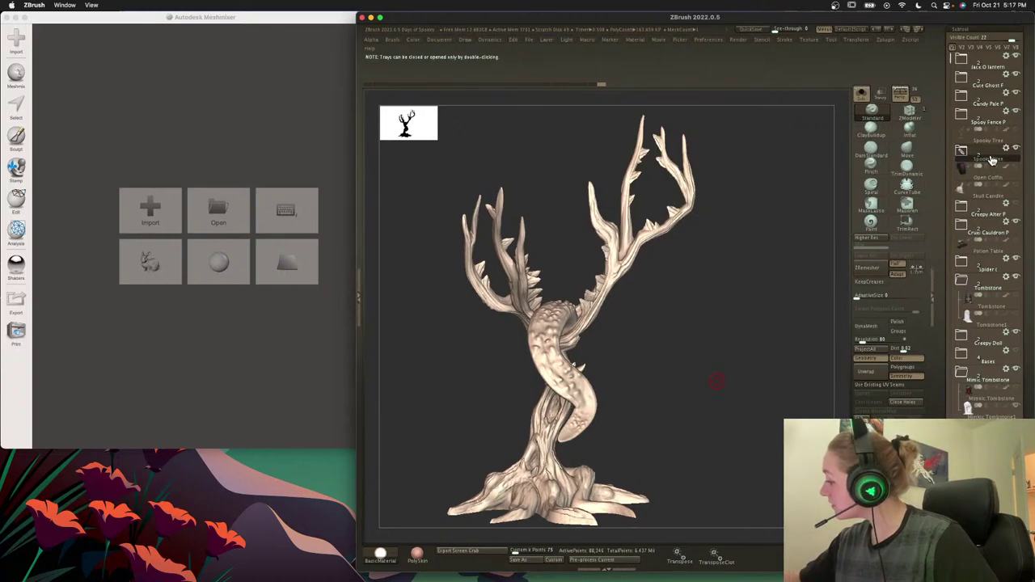
left_click(354, 69)
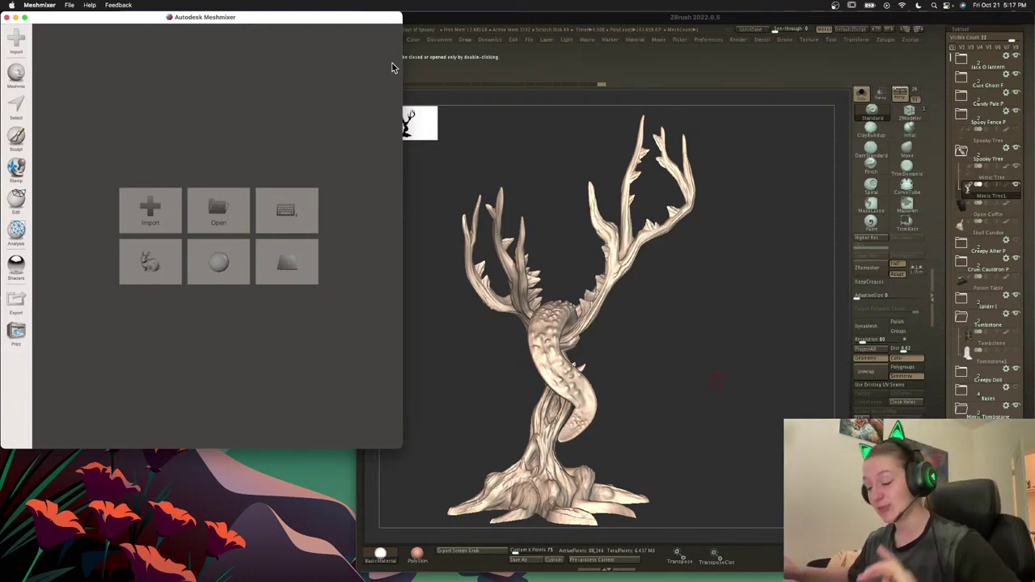
left_click(154, 194)
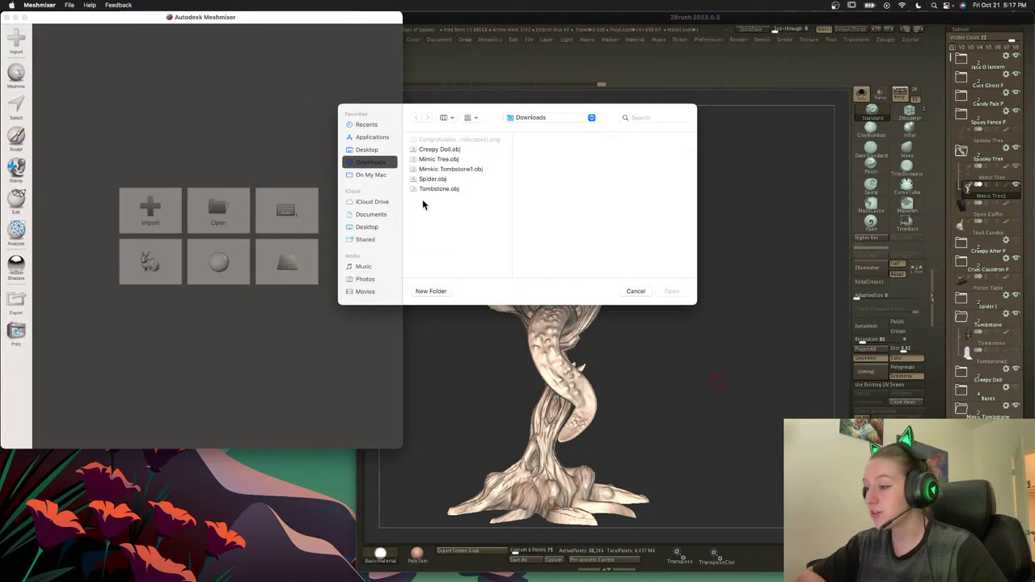
left_click(636, 292)
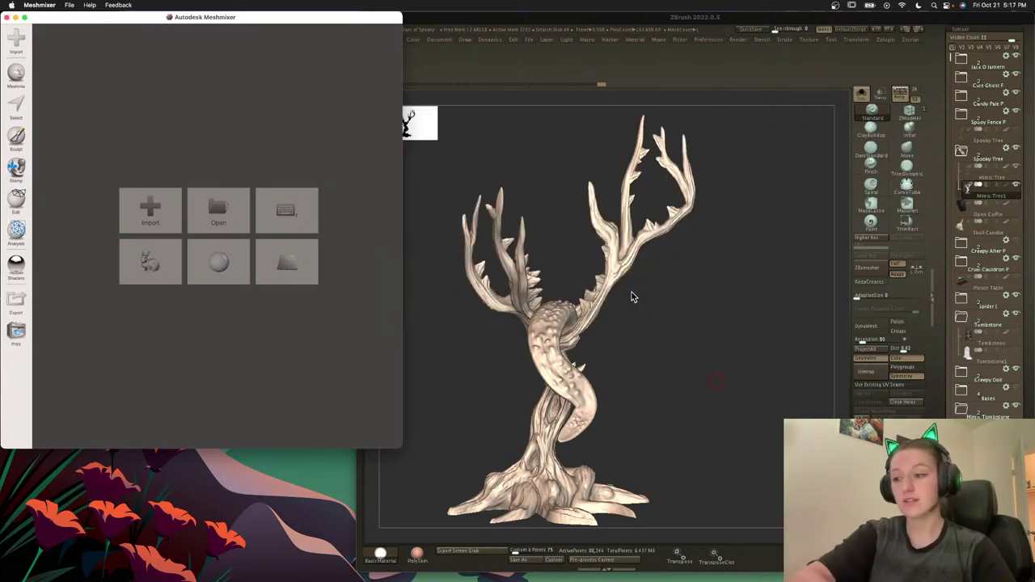
Try to open the recent file Working.mix from the Downloads folder in Meshmixer.
left_click(70, 5)
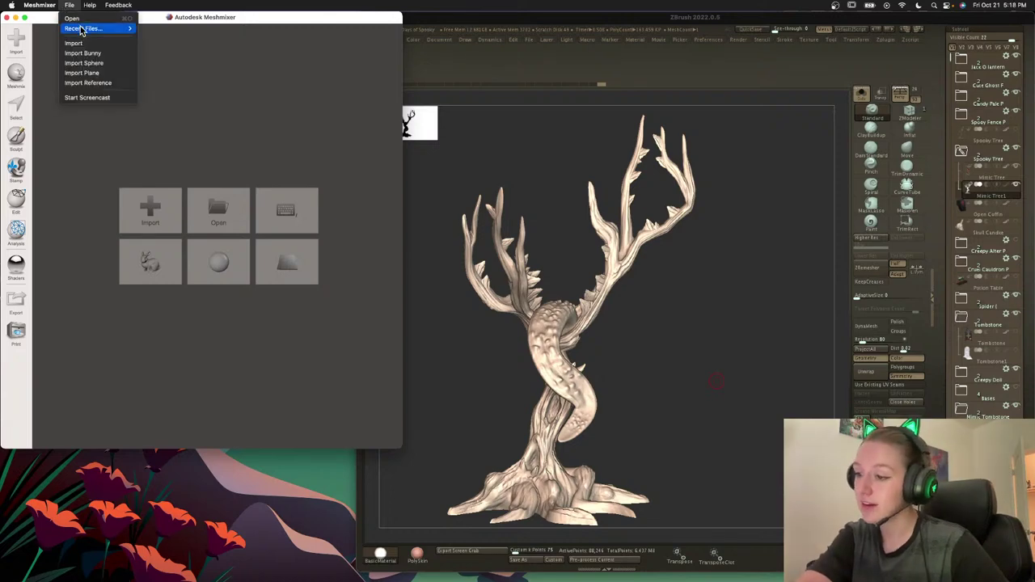
left_click(91, 31)
left_click(69, 4)
mouse_move(78, 31)
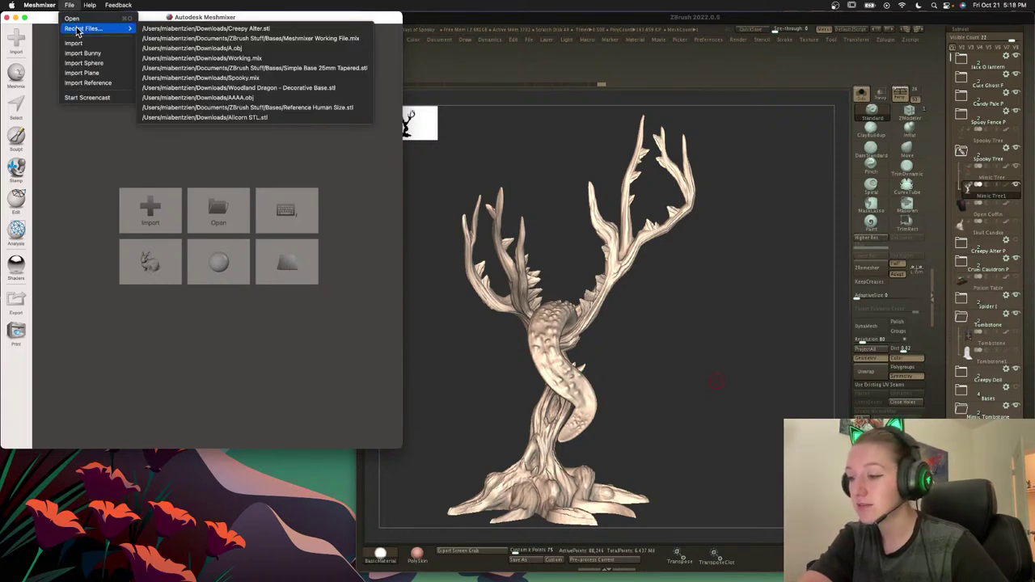
left_click(213, 57)
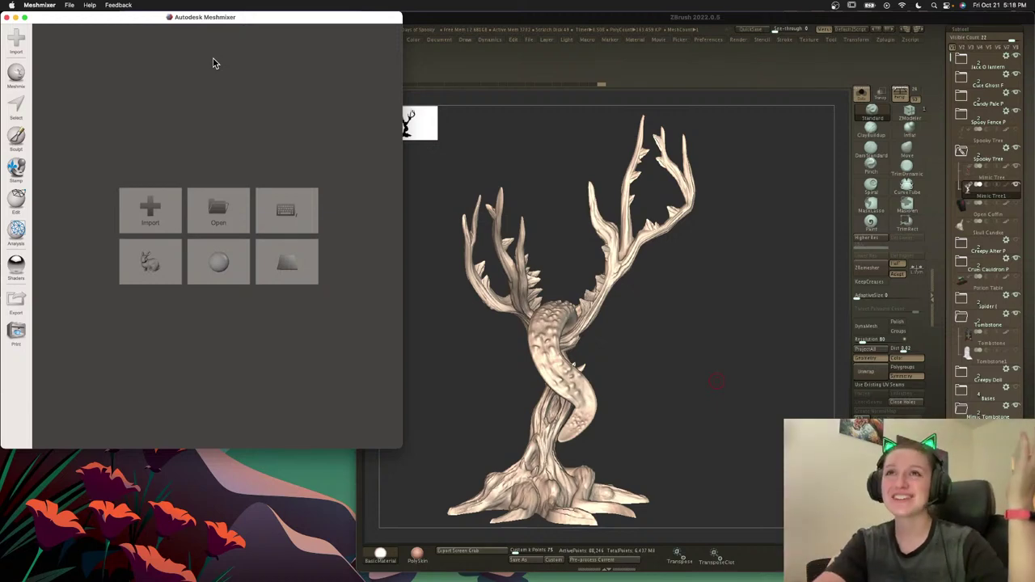
left_click(161, 223)
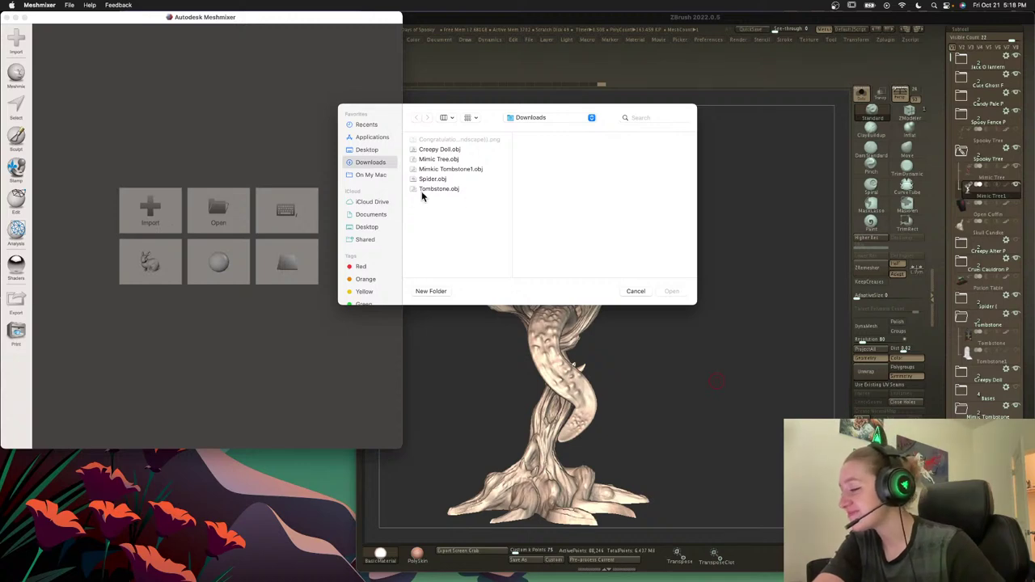
left_click(376, 214)
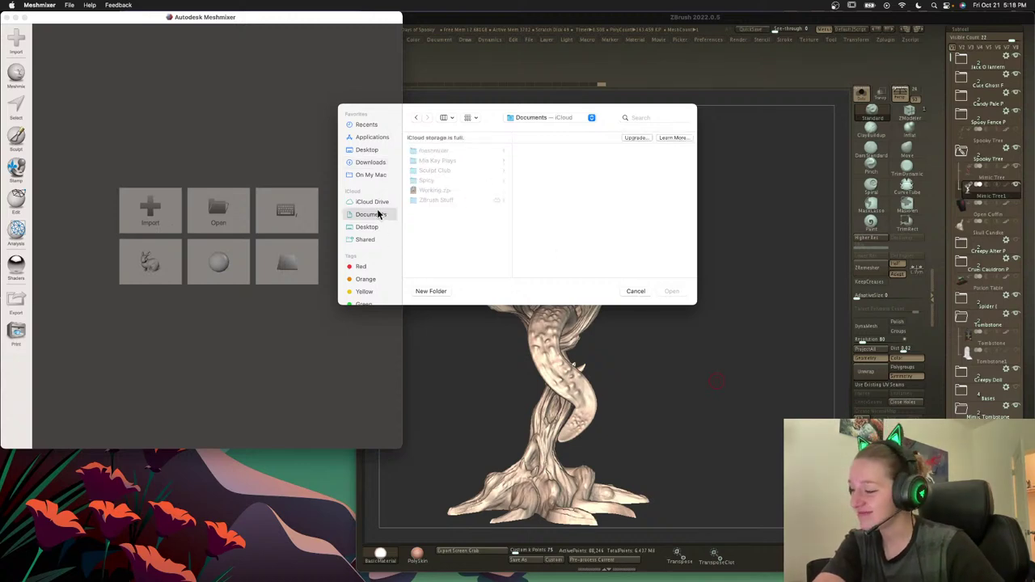
left_click(637, 292)
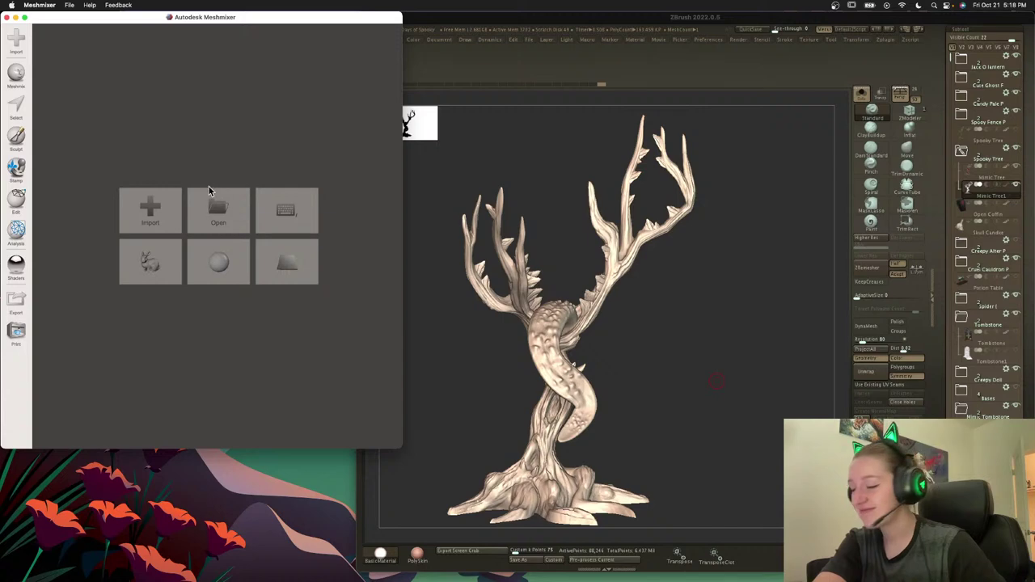
Import Reference Human Size.stl into Meshmixer from the Bases folder in Documents > ZBrush Stuff.
left_click(171, 222)
left_click(371, 214)
left_click(451, 202)
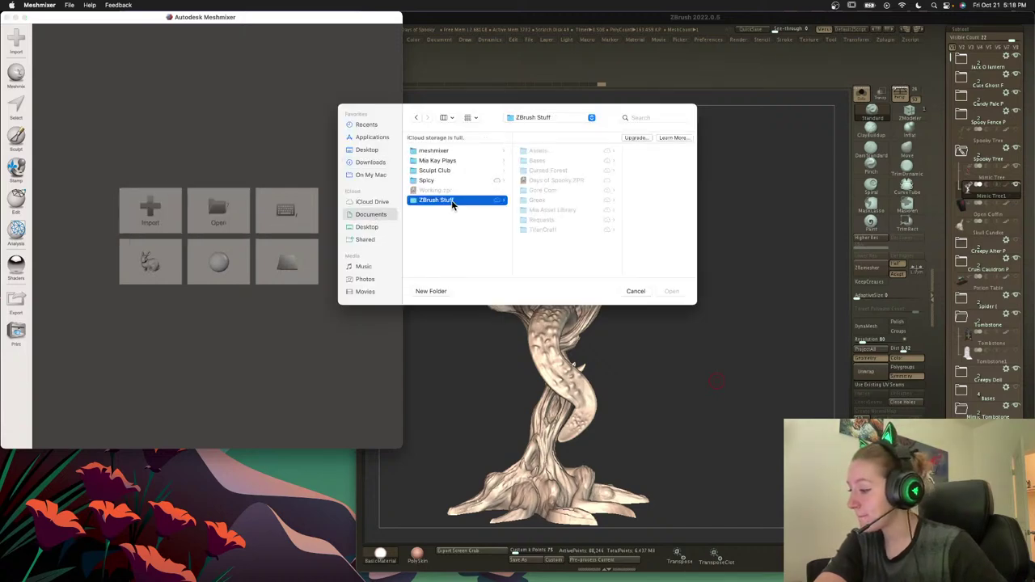
left_click(561, 229)
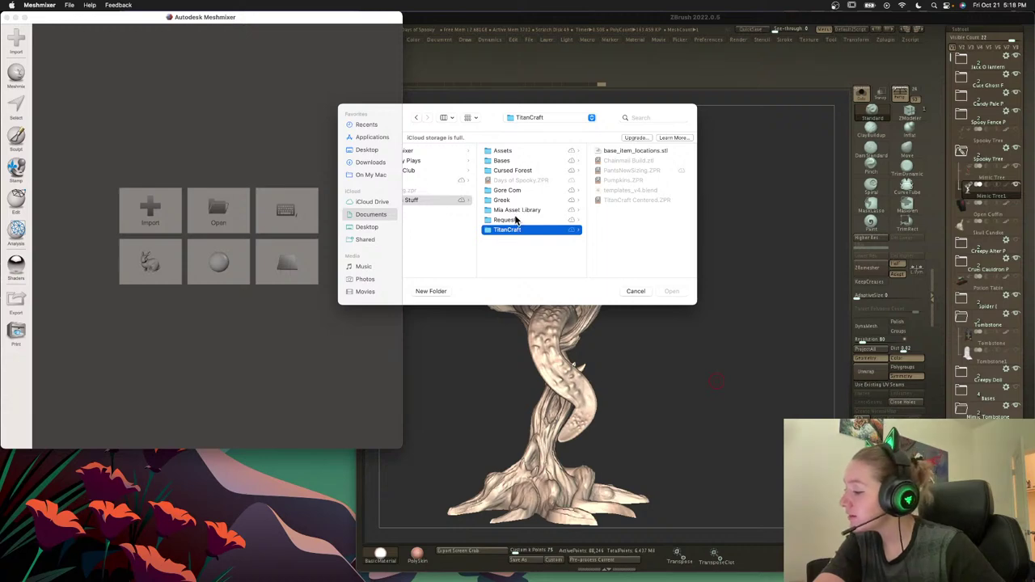
left_click(502, 161)
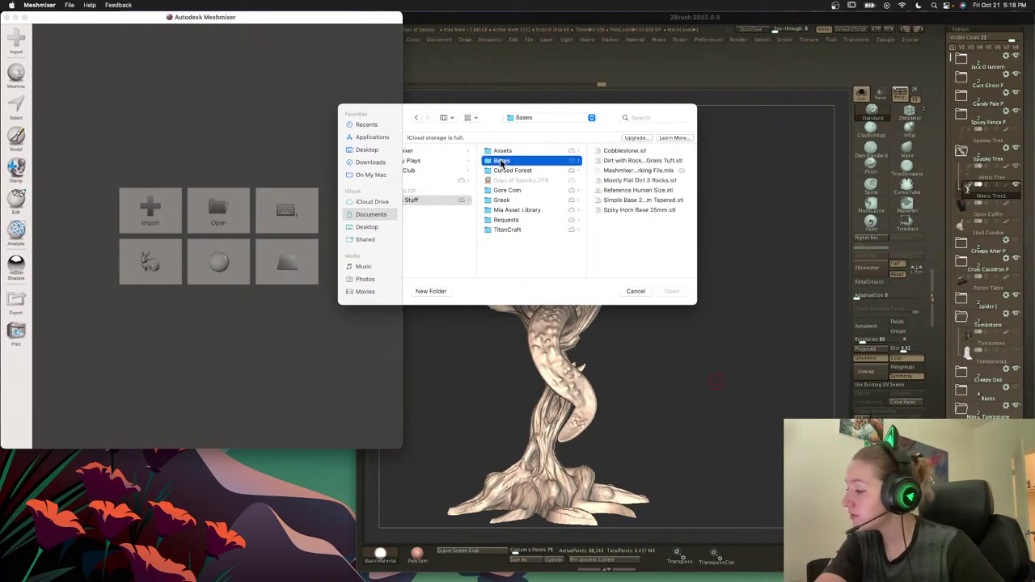
double_click(642, 190)
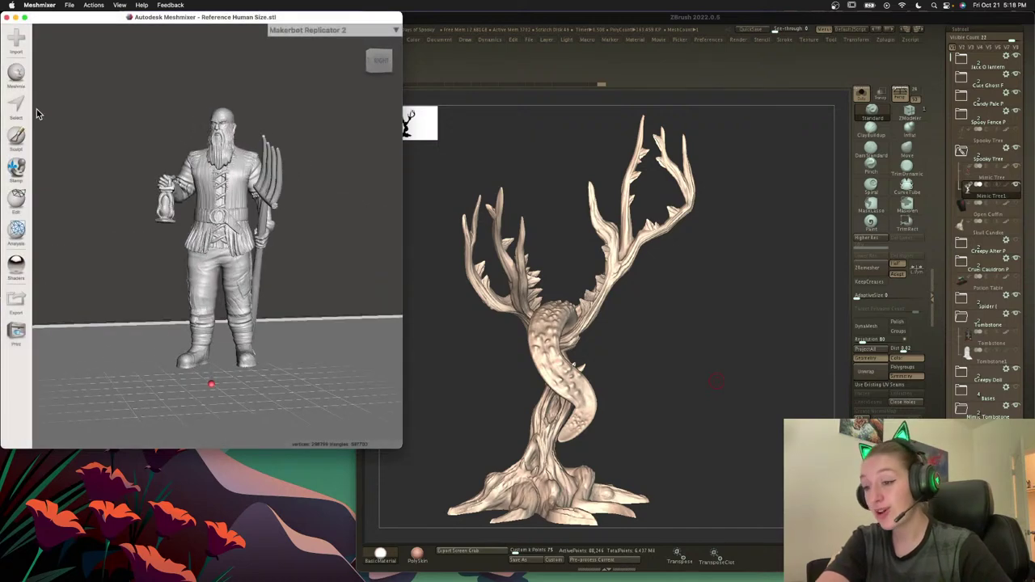
Import Simple Base 25mm Tapered.stl from the Bases folder, adding it to the scene with the human reference figure.
left_click(30, 44)
left_click(212, 236)
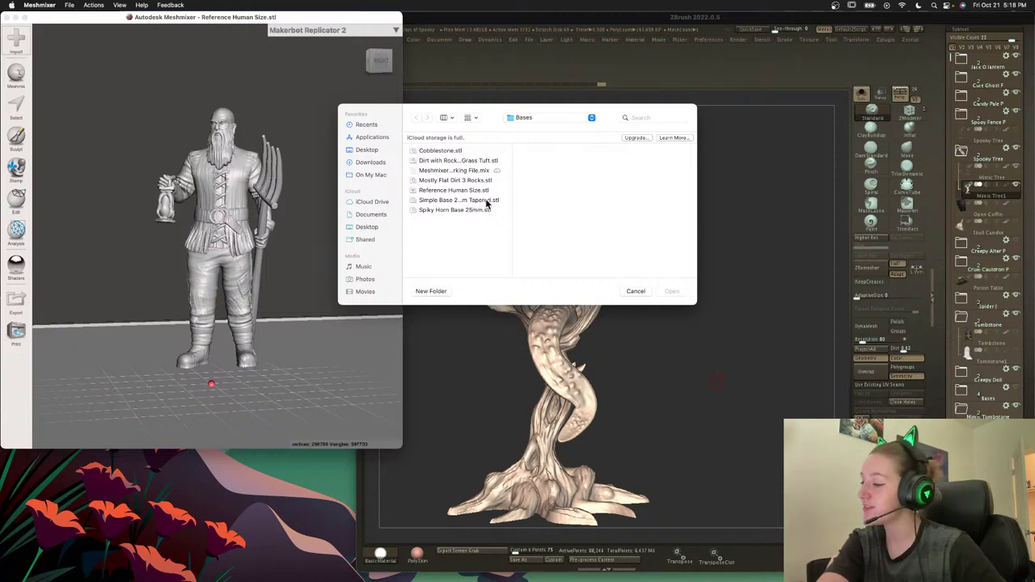
double_click(459, 200)
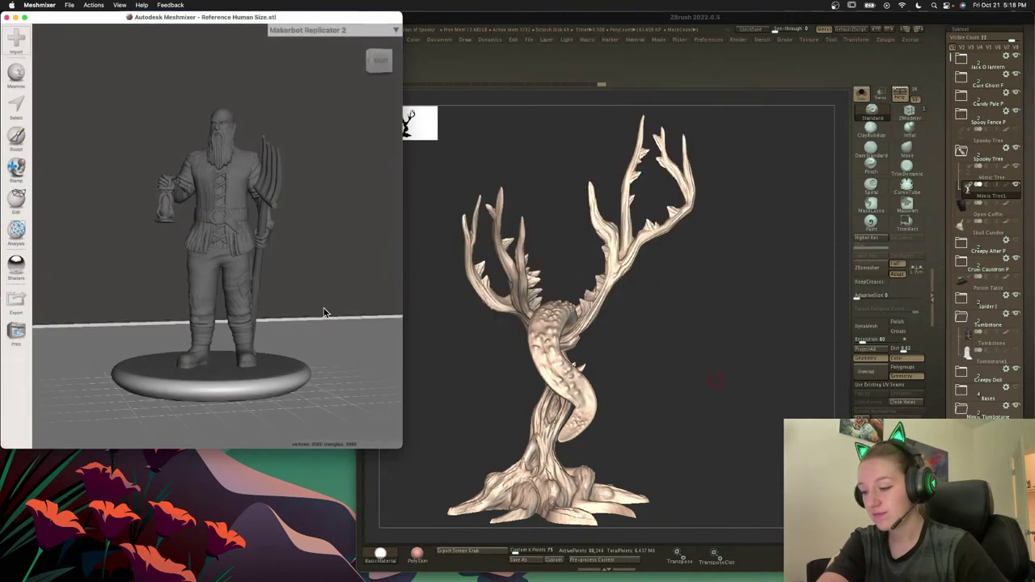
right_click_drag(320, 315, 325, 315)
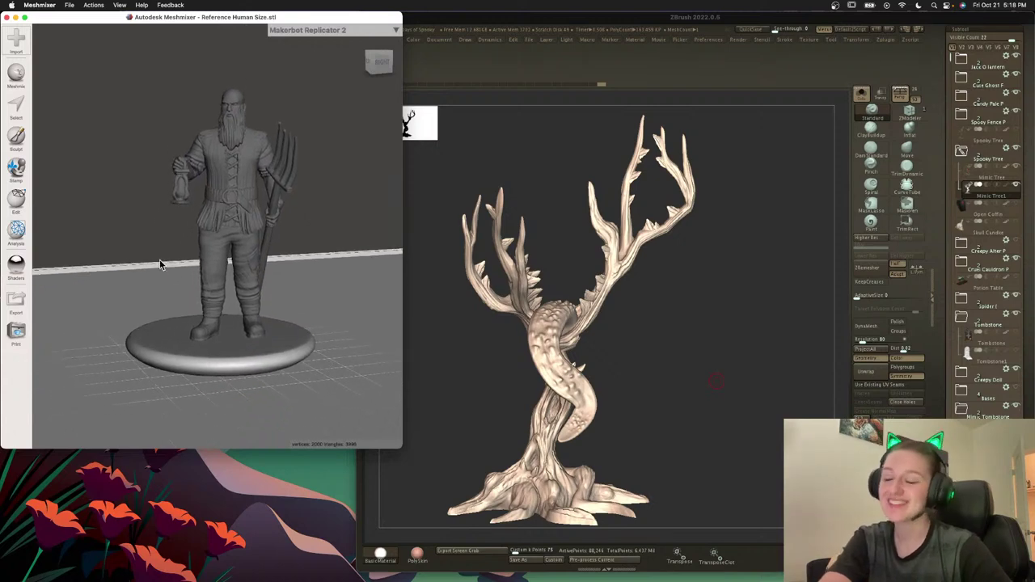
left_click(20, 205)
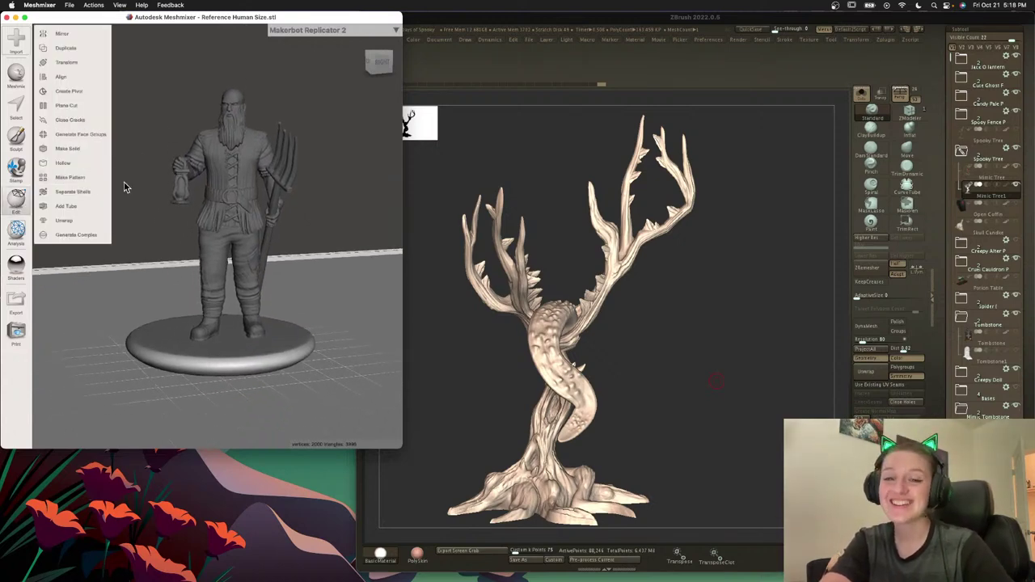
Switch to ZBrush, open the Myconid Queen.zpr project from the Cursed Forest folder and show the single full figure from the front.
left_click(730, 271)
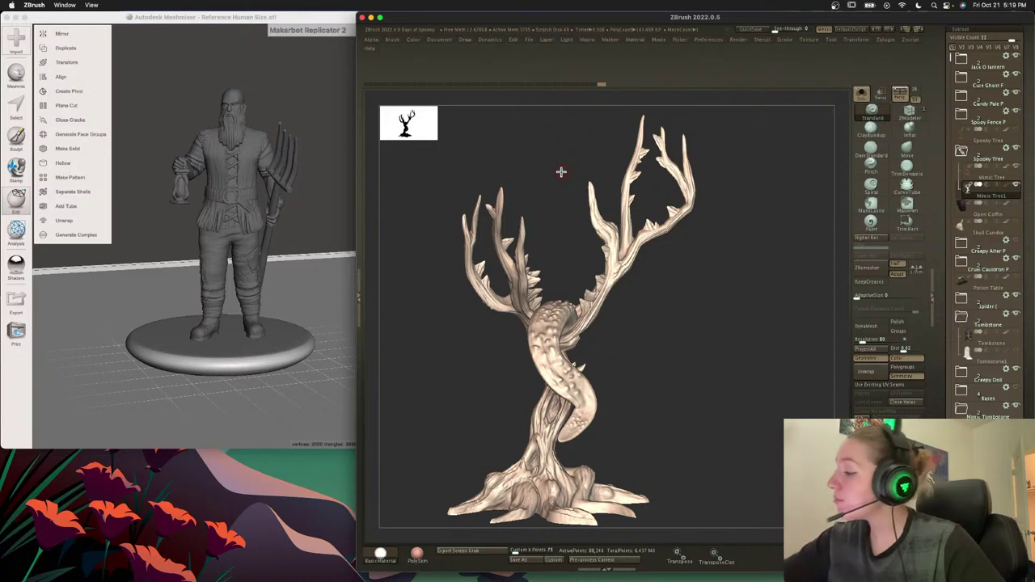
left_click(530, 40)
left_click(554, 56)
left_click(532, 226)
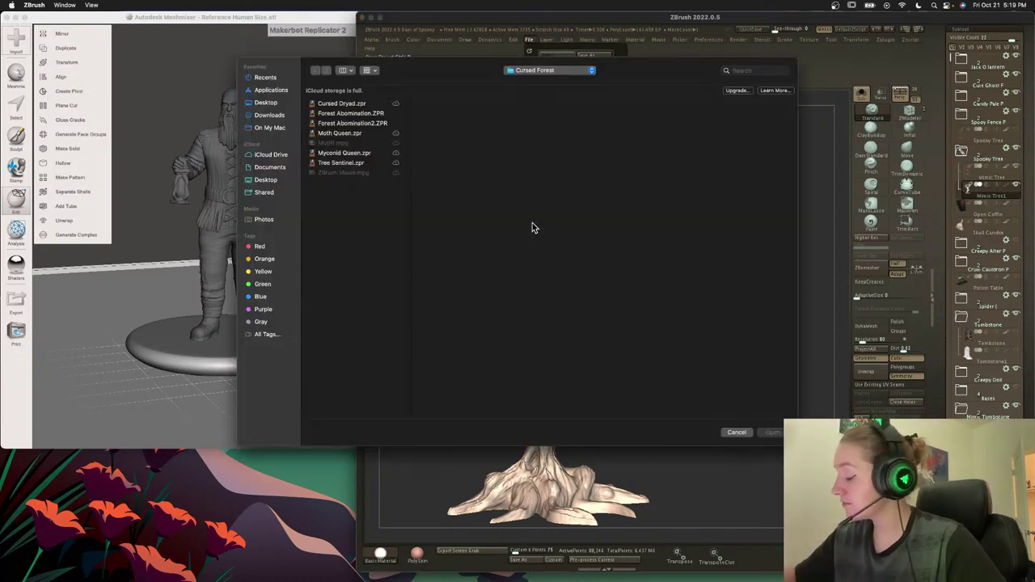
double_click(352, 152)
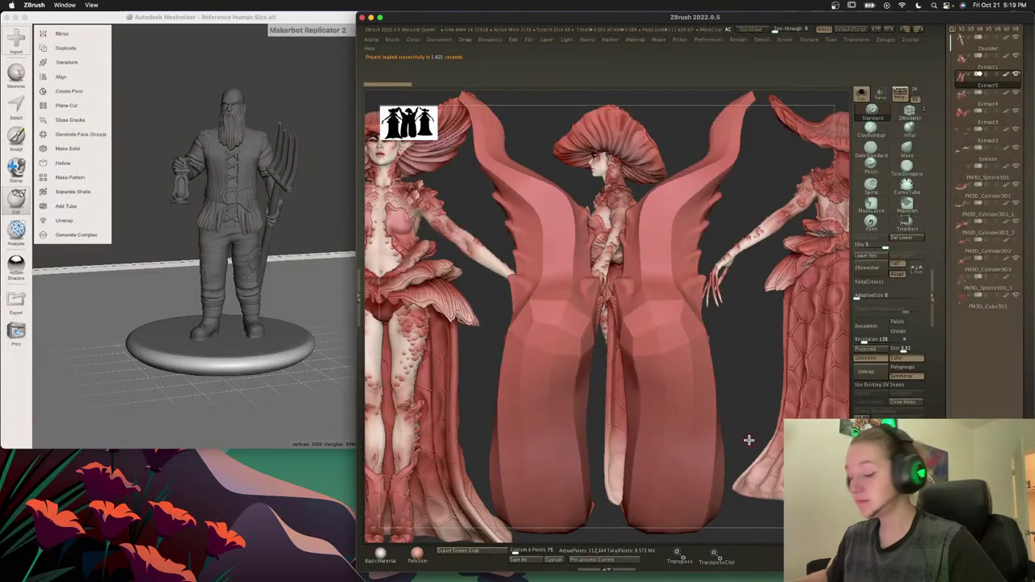
key("ctrl+n")
key("f")
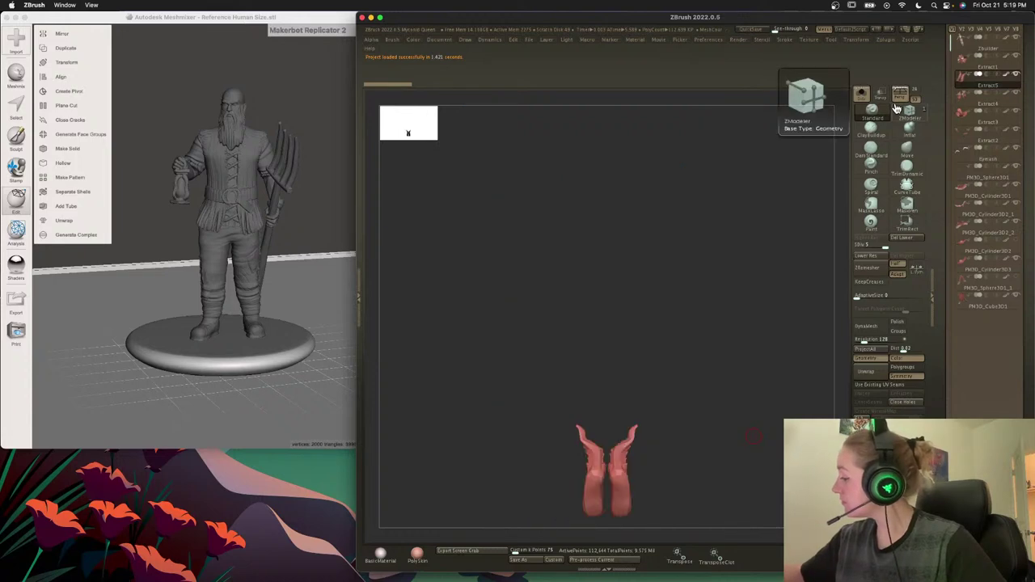
mouse_move(774, 429)
left_mouse_down()
mouse_move(656, 437)
mouse_move(784, 418)
left_mouse_up()
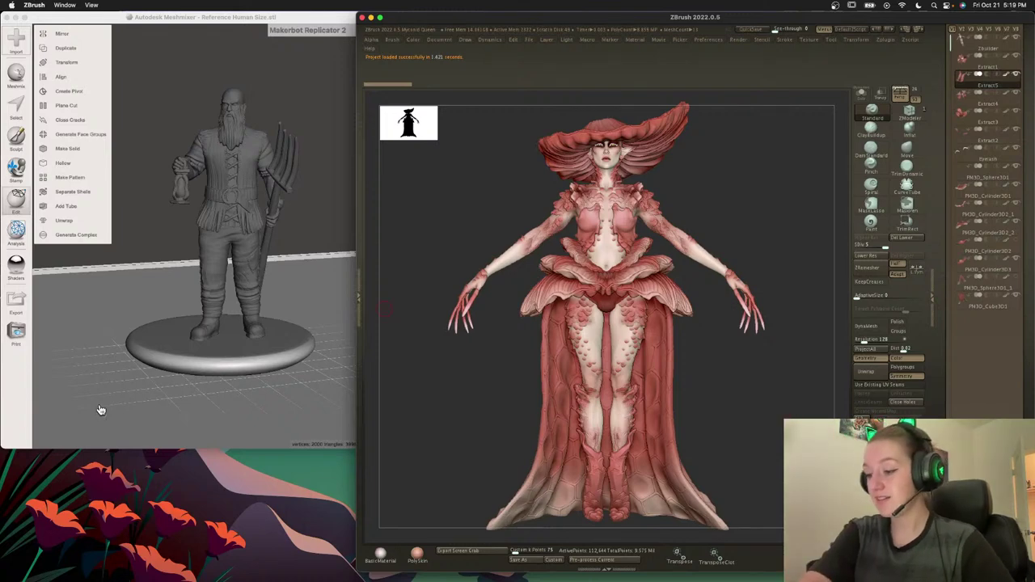
Switch to Meshmixer and append Creepy Doll.obj from the Downloads folder to the reference human scene.
left_click(95, 358)
left_click(16, 41)
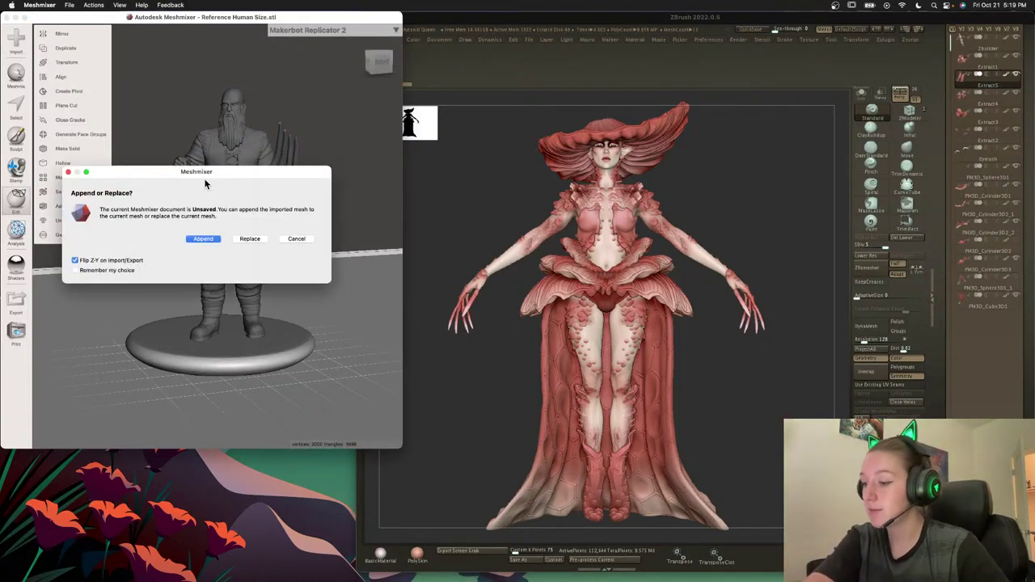
left_click(203, 239)
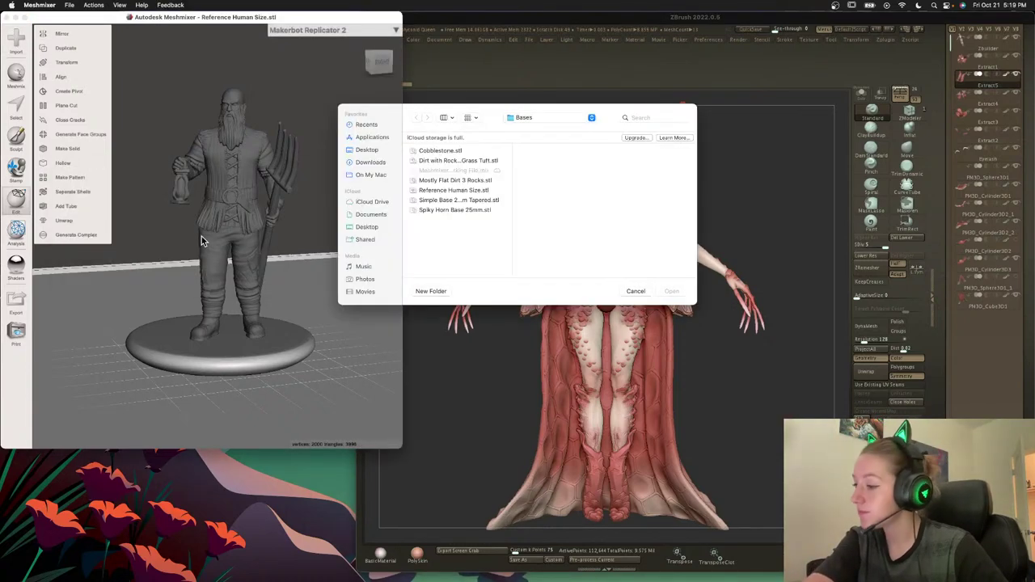
left_click(447, 161)
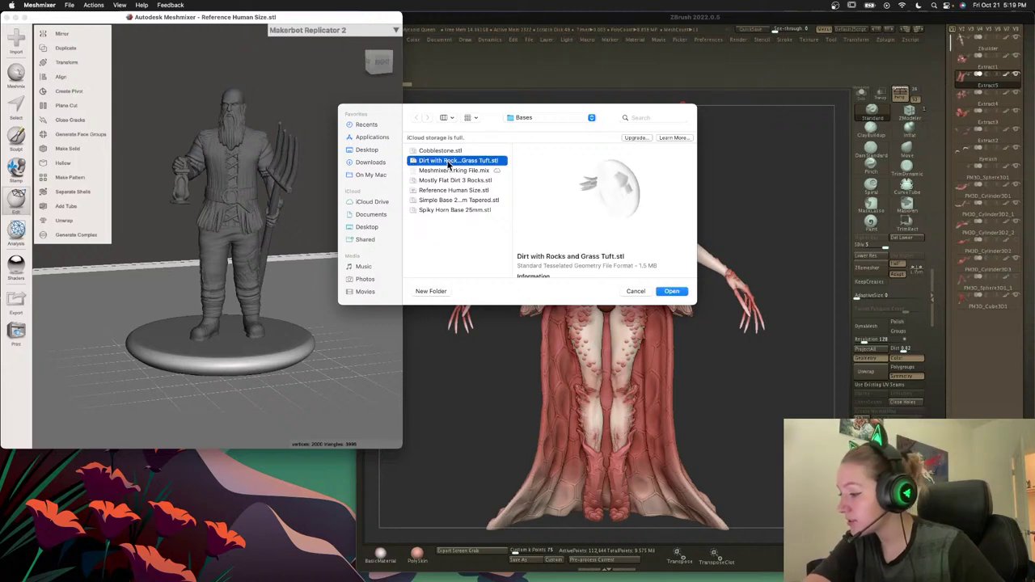
left_click(374, 163)
left_click(441, 152)
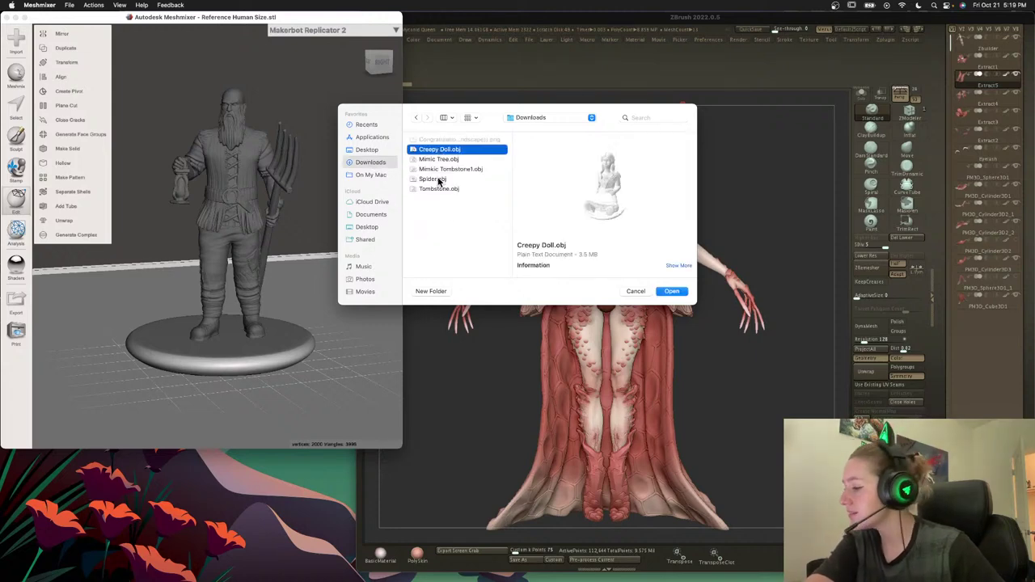
left_click(436, 188, "shift")
left_click(442, 205)
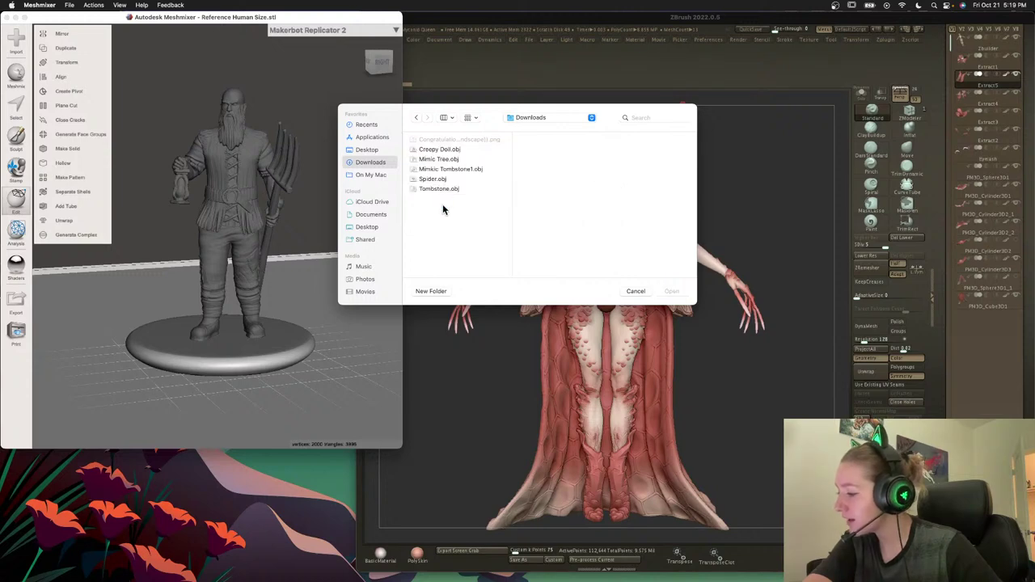
left_click(438, 151)
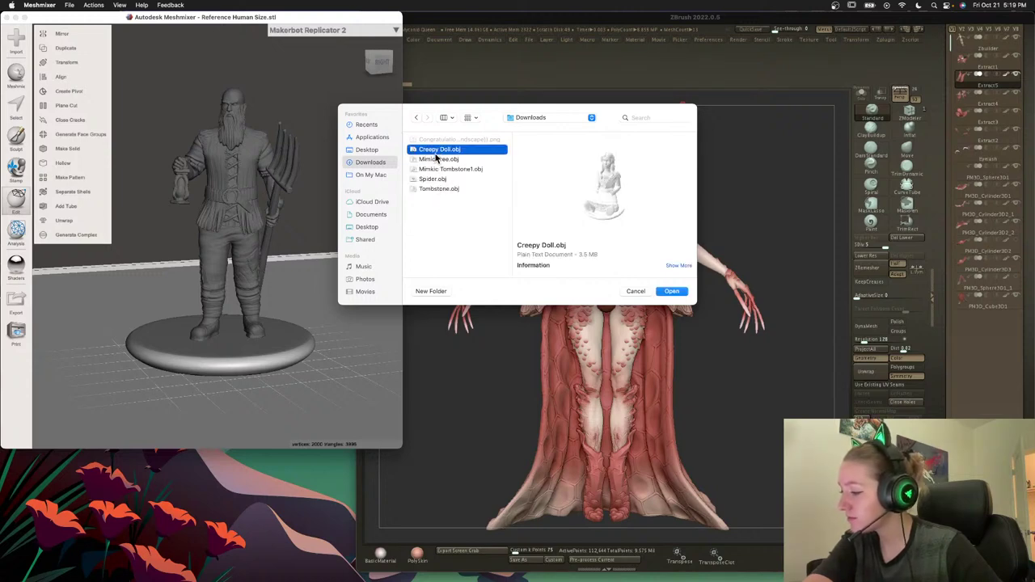
double_click(438, 150)
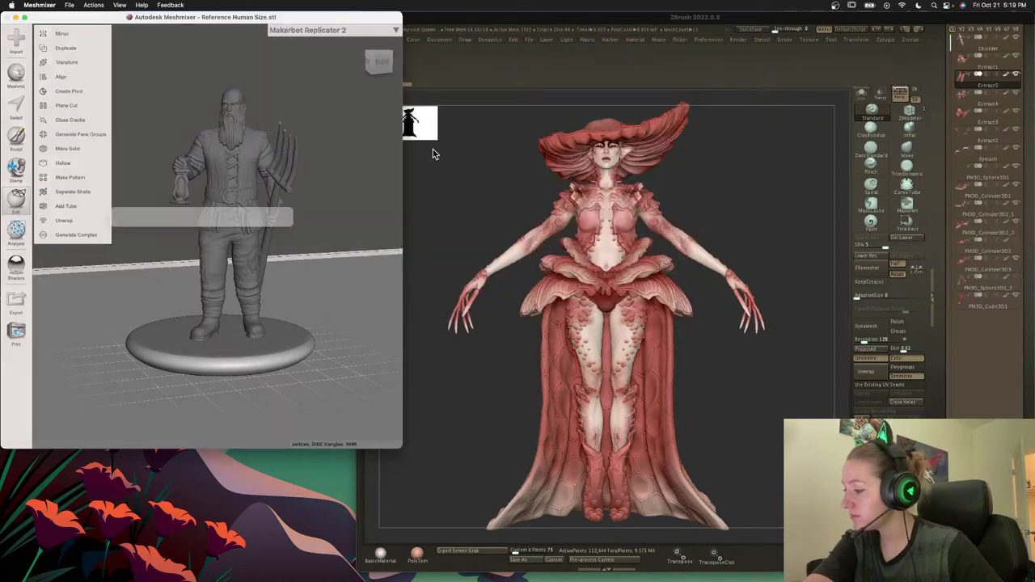
Align the imported doll with the ground plane and rotate it 90 degrees about the X axis.
left_click(17, 198)
left_click(79, 86)
left_click(54, 134)
left_click(16, 198)
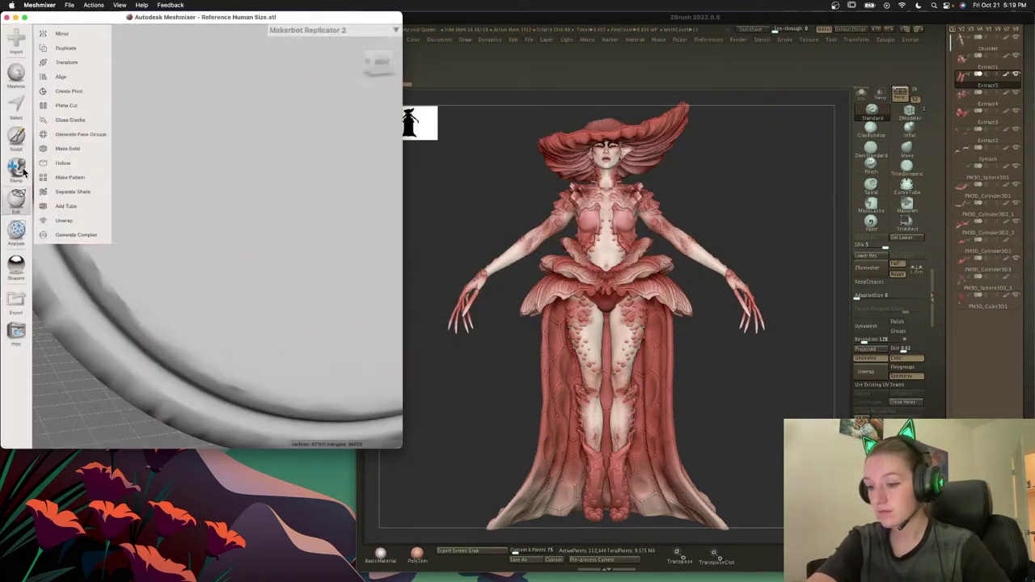
left_click(68, 62)
left_click(94, 100)
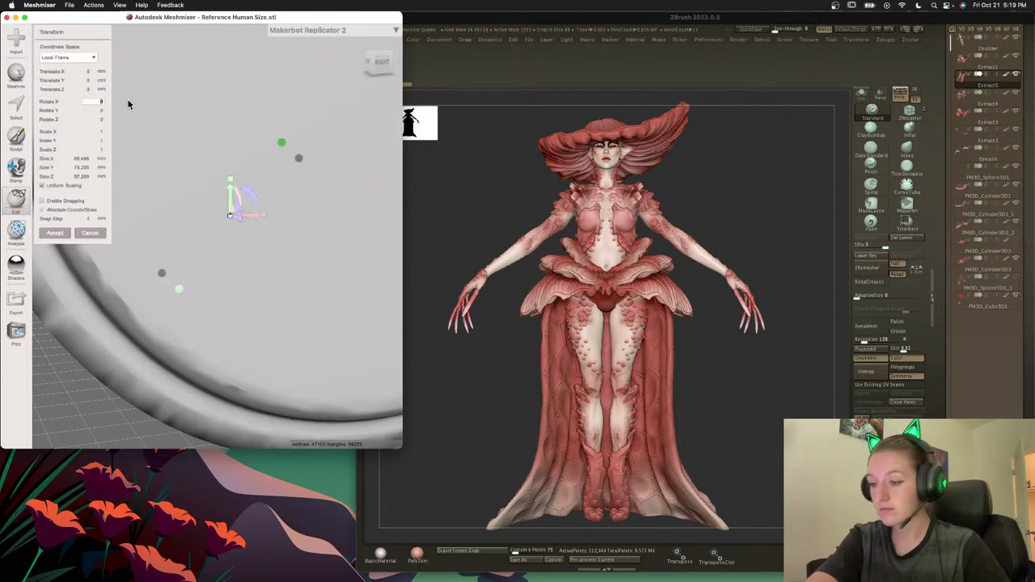
key("Return")
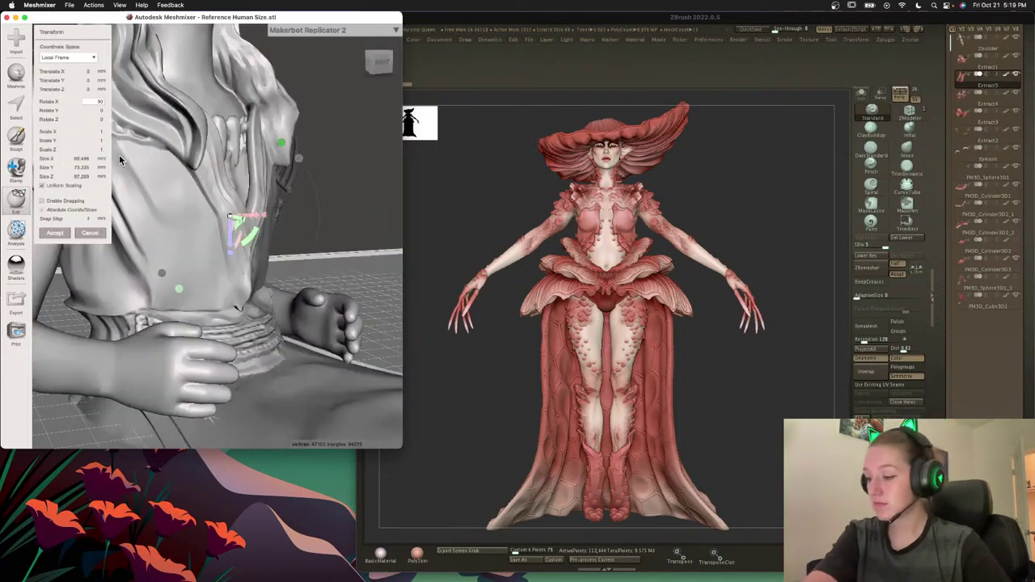
Try uniform Size Z values of 30 mm and 25 mm on the doll.
left_click(73, 176)
type("30")
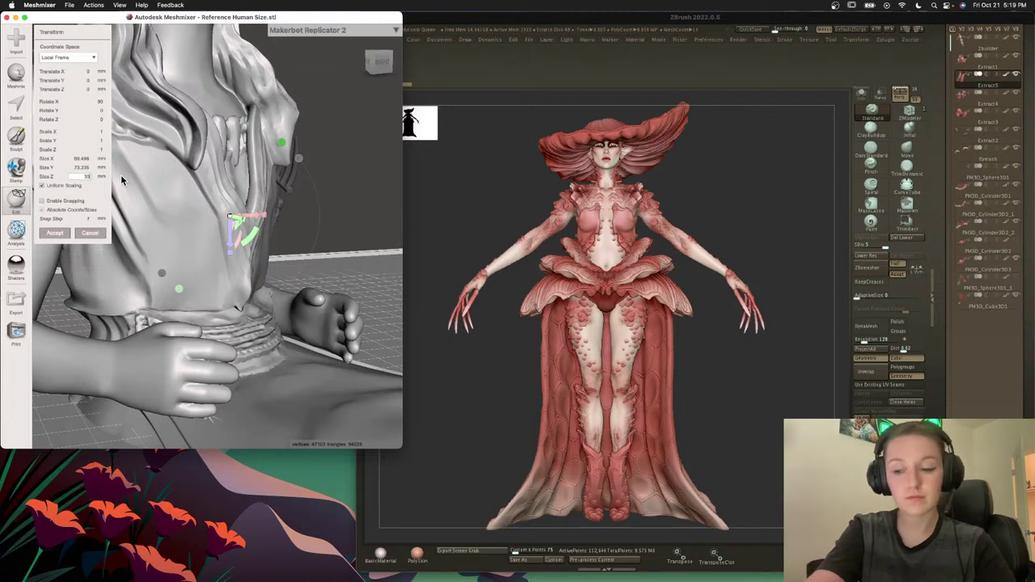
key("Return")
type("25")
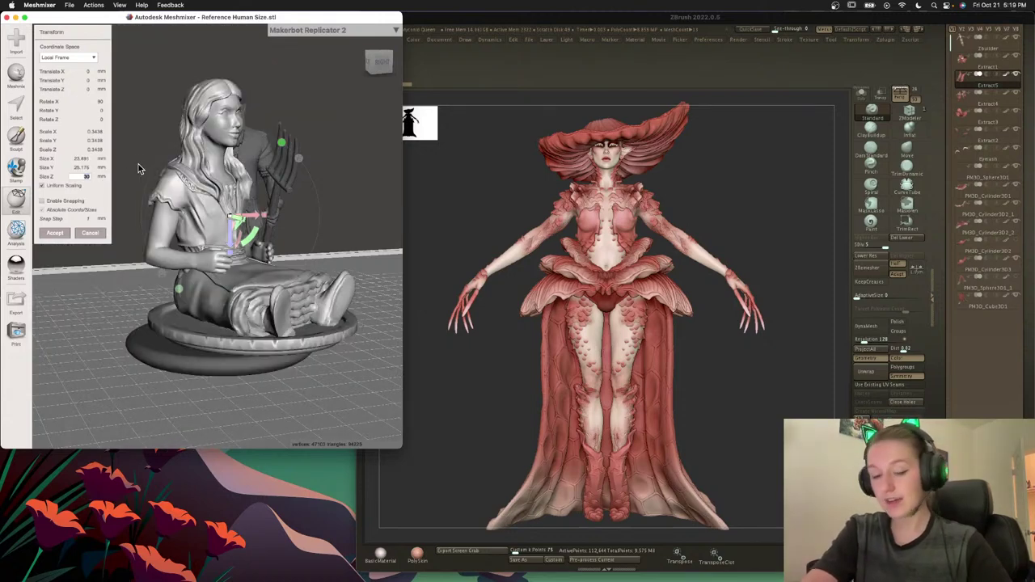
key("Return")
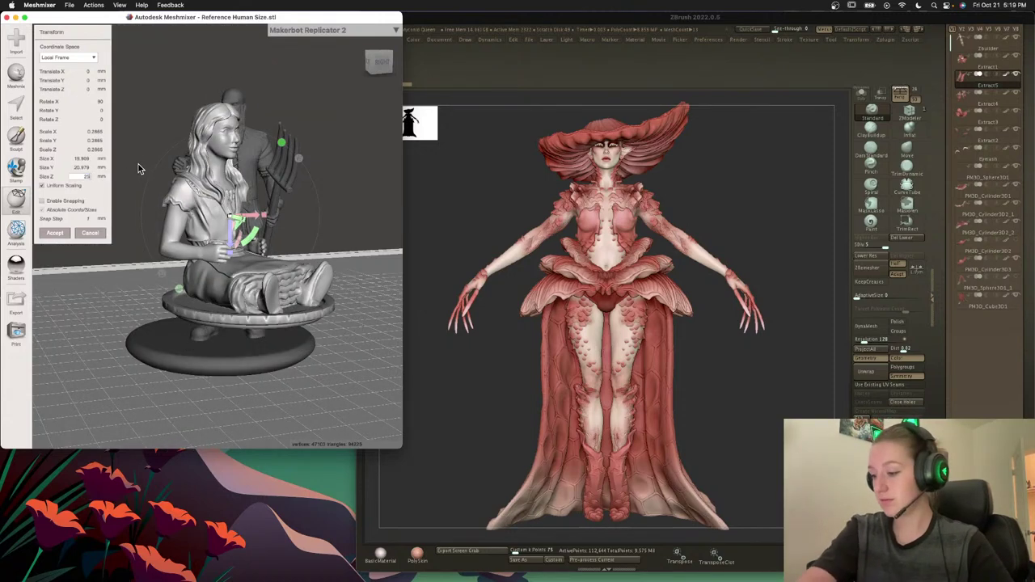
Scale the doll uniformly to a Size Y of 15 mm, accept the transform, and align the doll to the ground.
left_click(81, 167)
type("15")
key("Return")
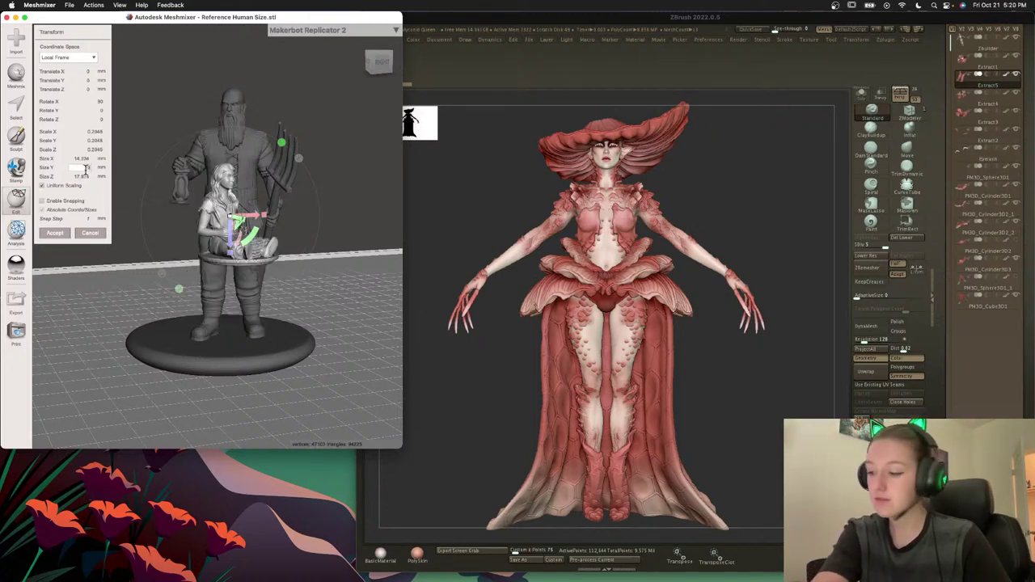
left_click(54, 233)
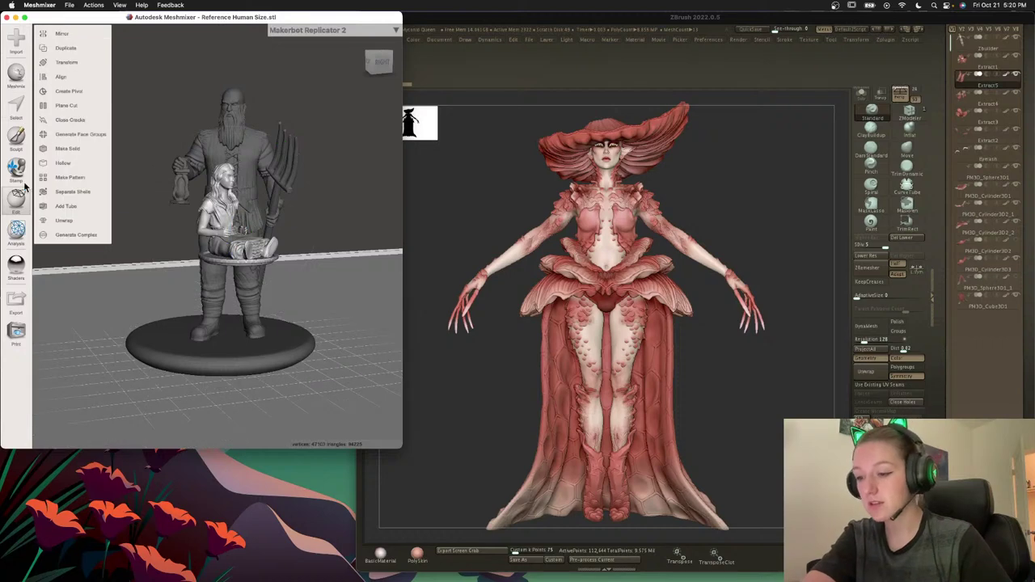
left_click(81, 76)
left_click(56, 135)
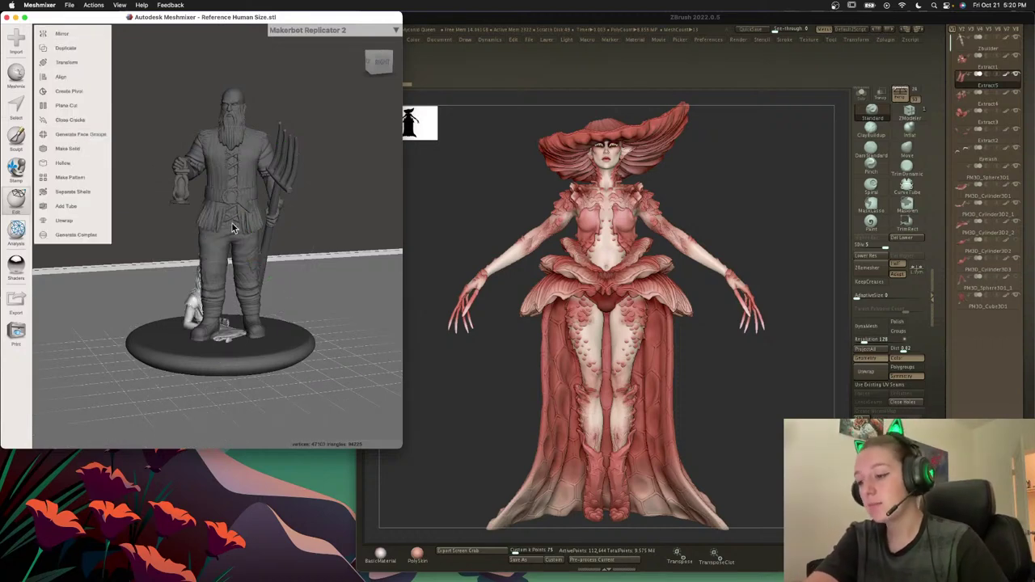
Move the bearded reference human about 21 mm along X so it stands clear of the doll and round base.
left_click(216, 230)
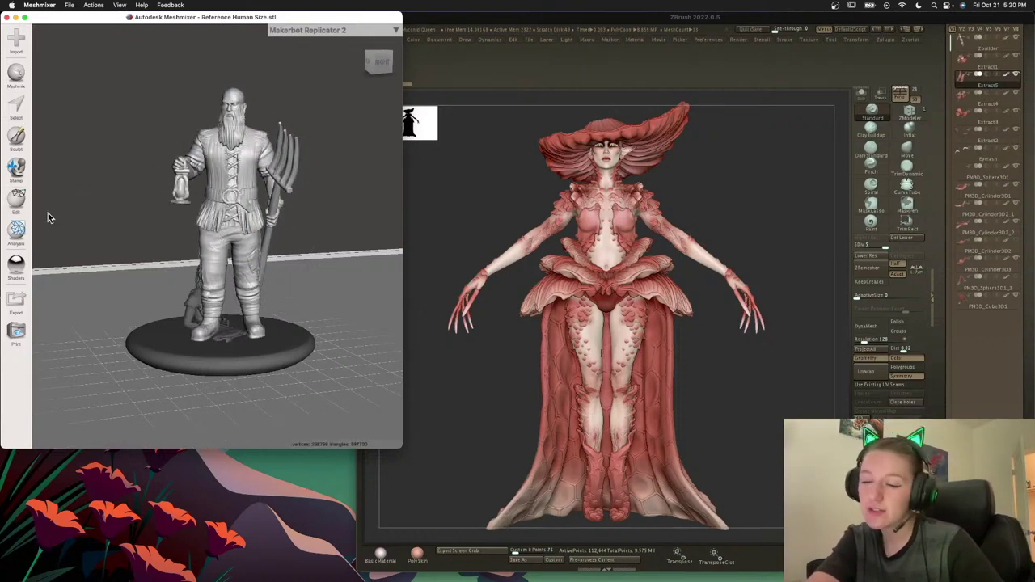
left_click(16, 198)
left_click(69, 62)
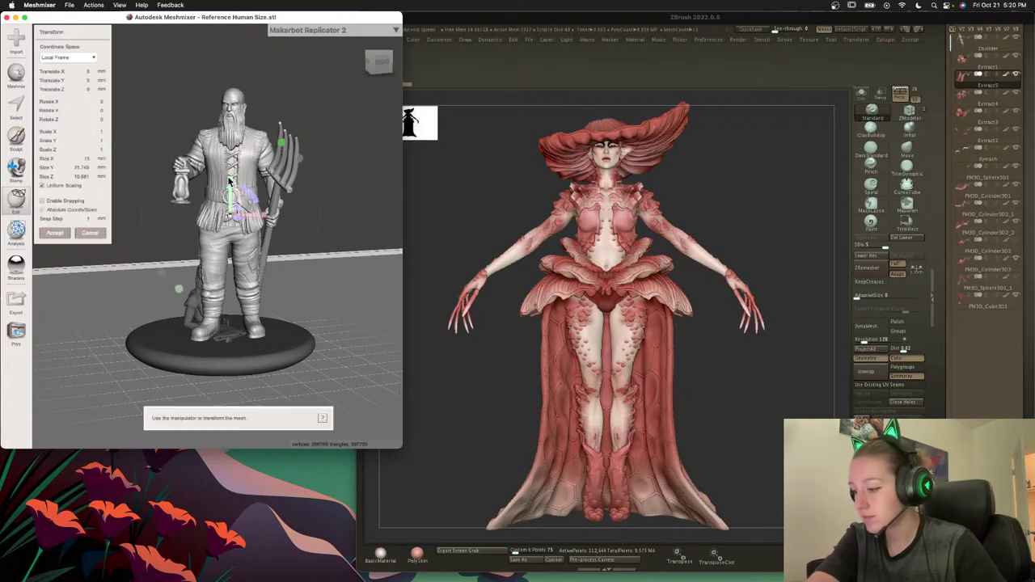
left_click_drag(251, 217, 392, 215)
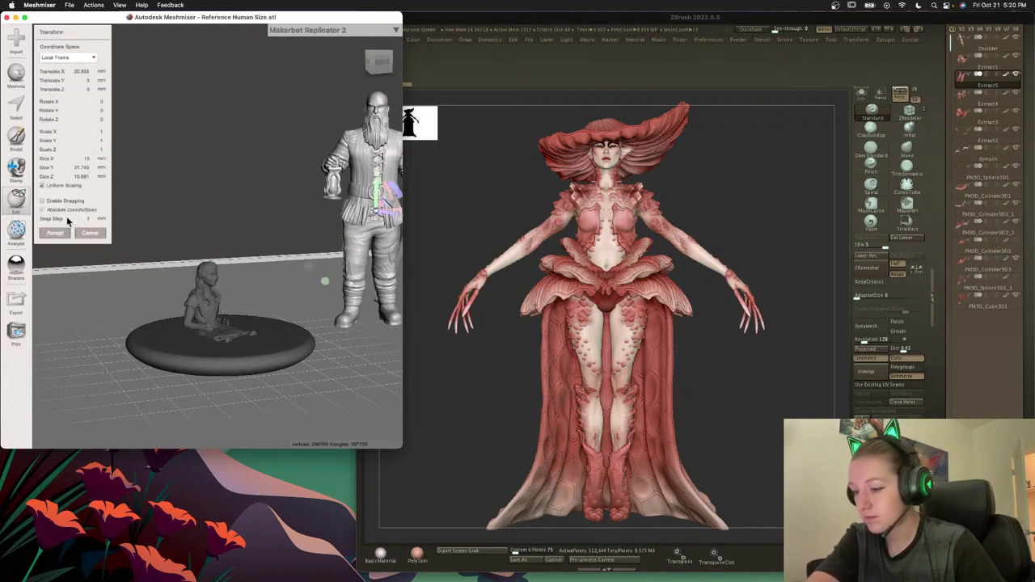
left_click(55, 234)
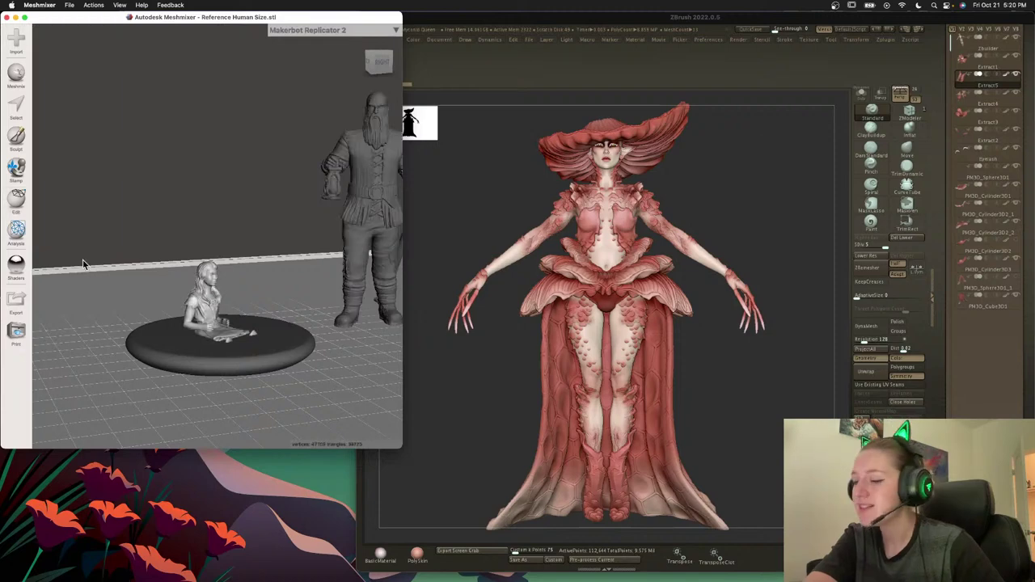
Scale the doll uniformly to a Size Z of 13 mm and raise it until it sits on the round base.
left_click(18, 209)
left_click(81, 62)
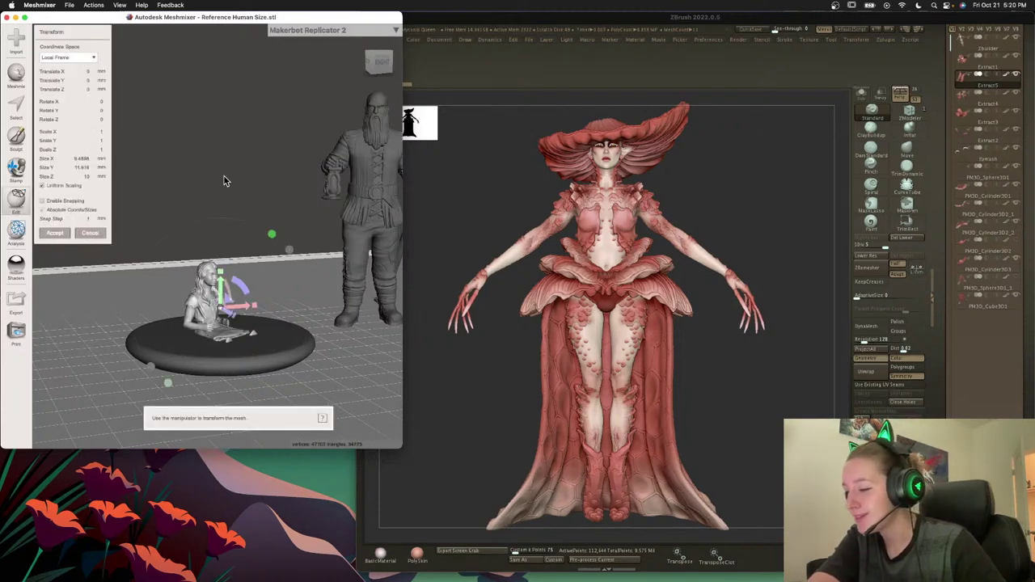
left_click(85, 175)
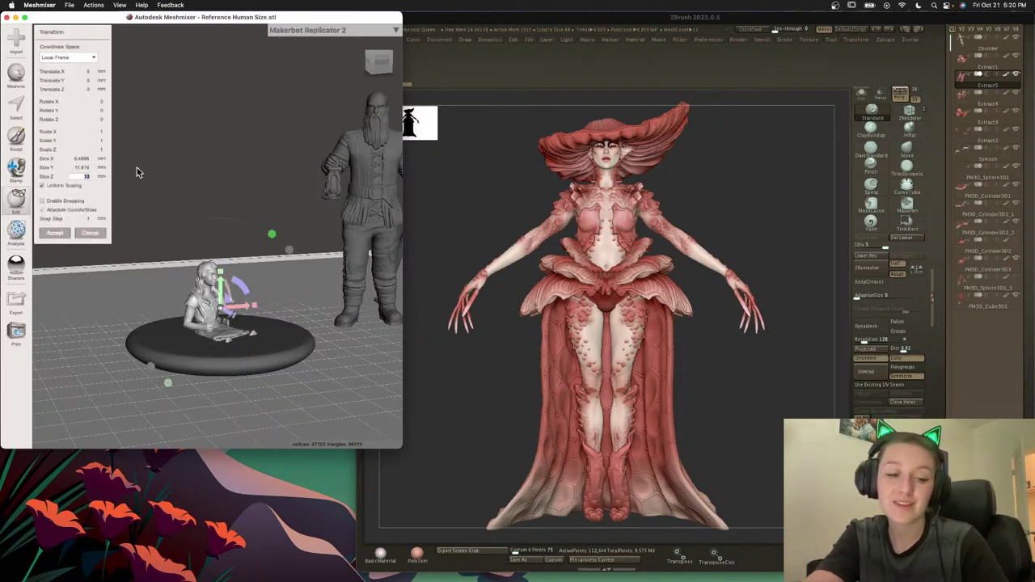
key("BackSpace")
type("3")
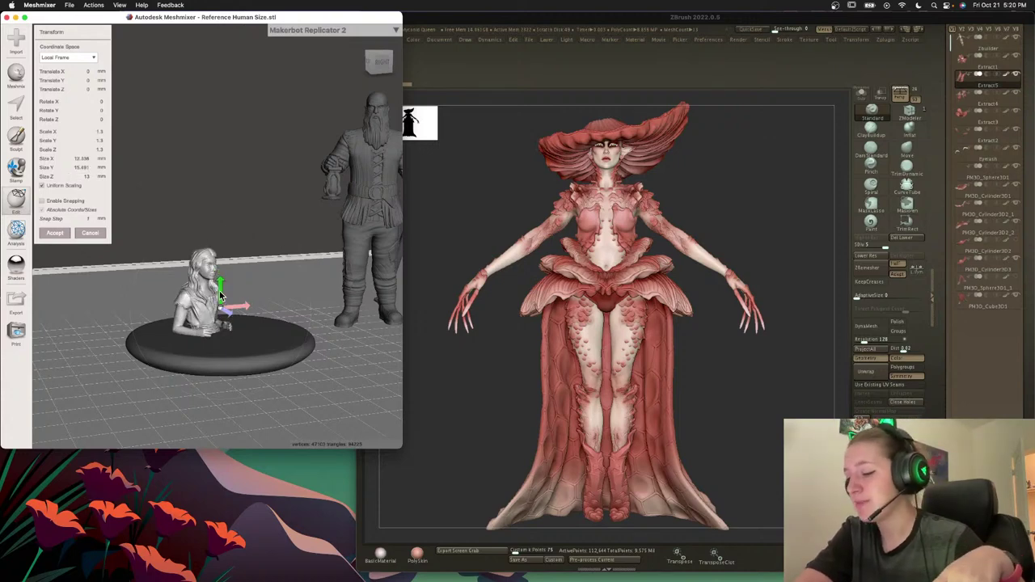
left_click_drag(219, 290, 220, 269)
left_click(54, 233)
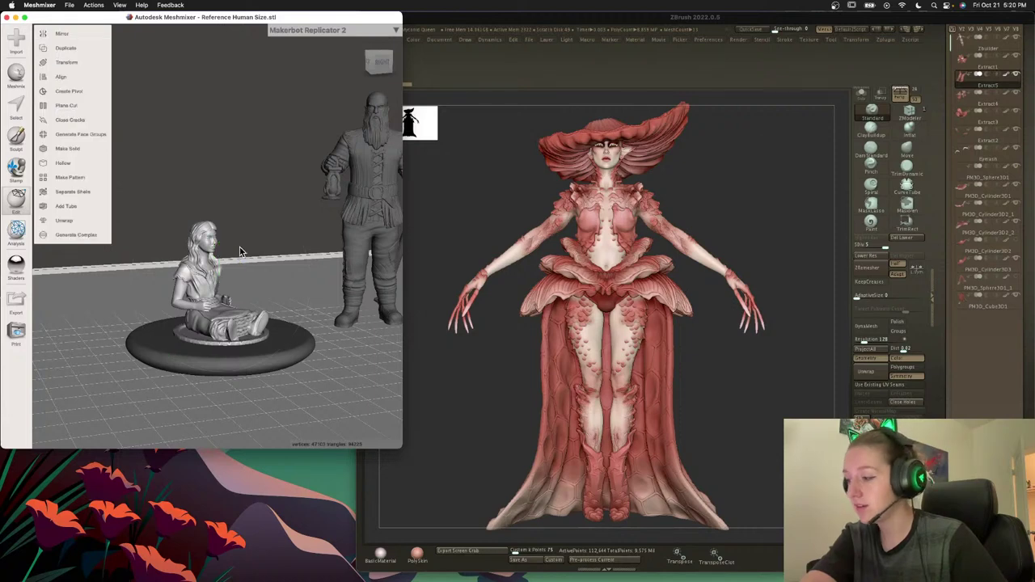
Run the Inspector on the doll mesh, automatically repair all defects with flat fill, and finish the inspection.
mouse_move(235, 259)
right_mouse_down()
mouse_move(213, 271)
mouse_move(227, 265)
right_mouse_up()
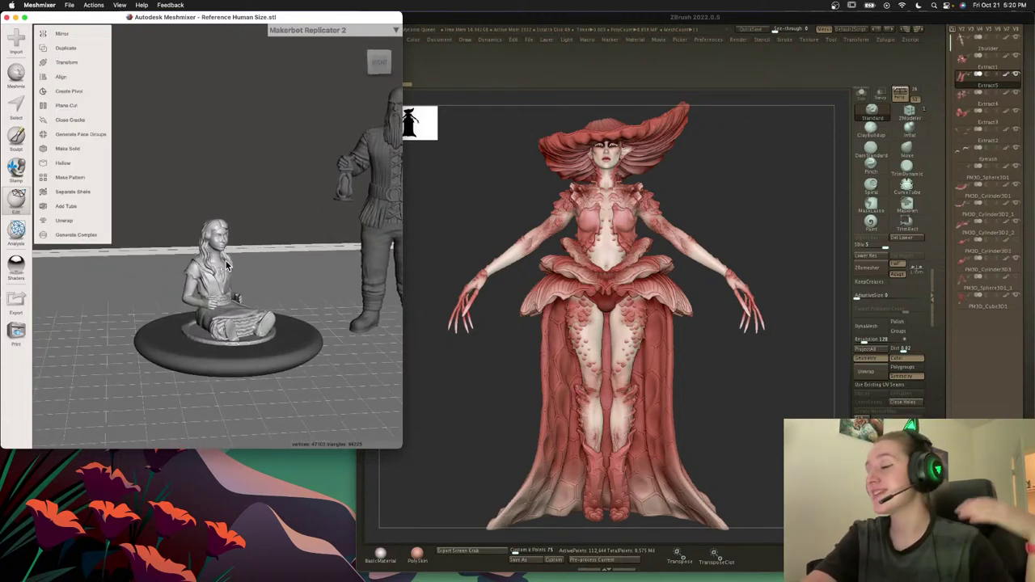
left_click(16, 231)
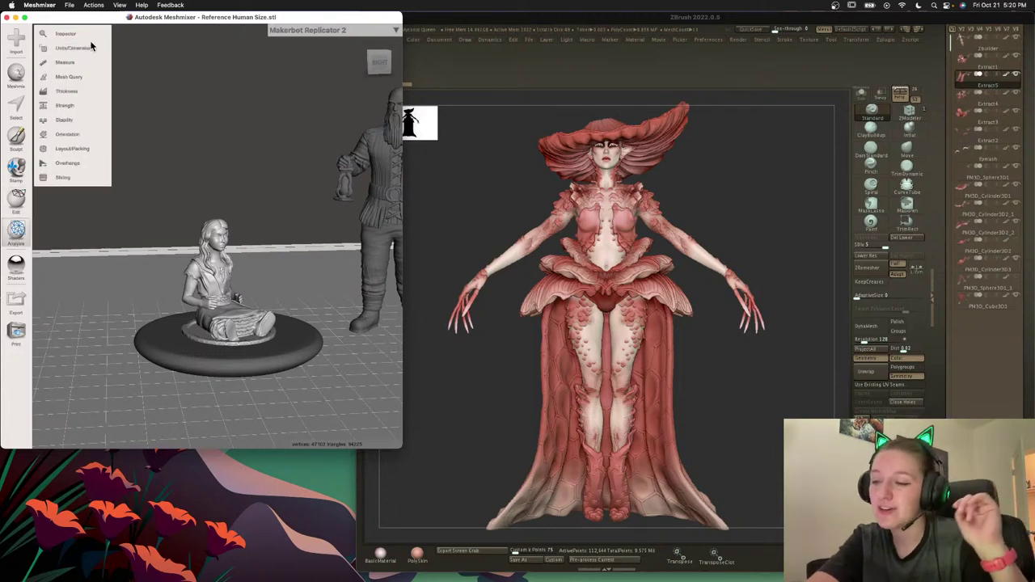
left_click(84, 35)
left_click(80, 103)
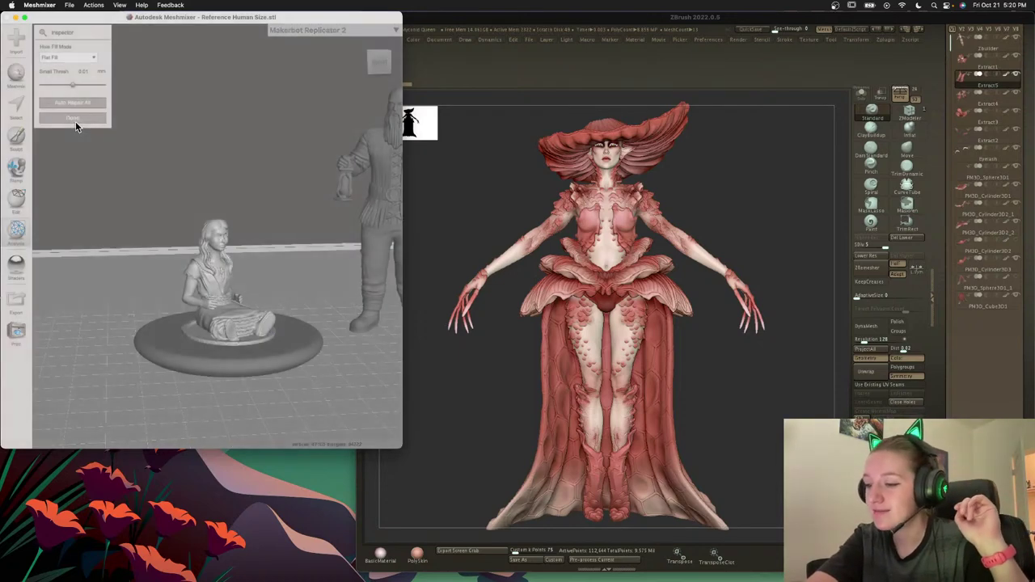
left_click(75, 119)
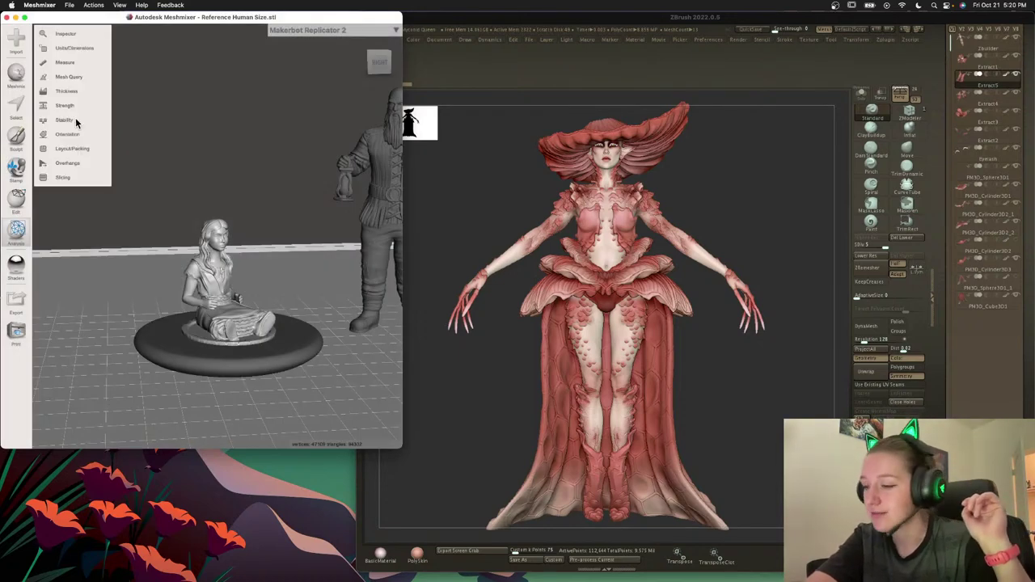
Export the doll as a binary STL named "Creepy Doll - No Base" into a new "Creepy Doll" folder inside Downloads.
left_click(15, 300)
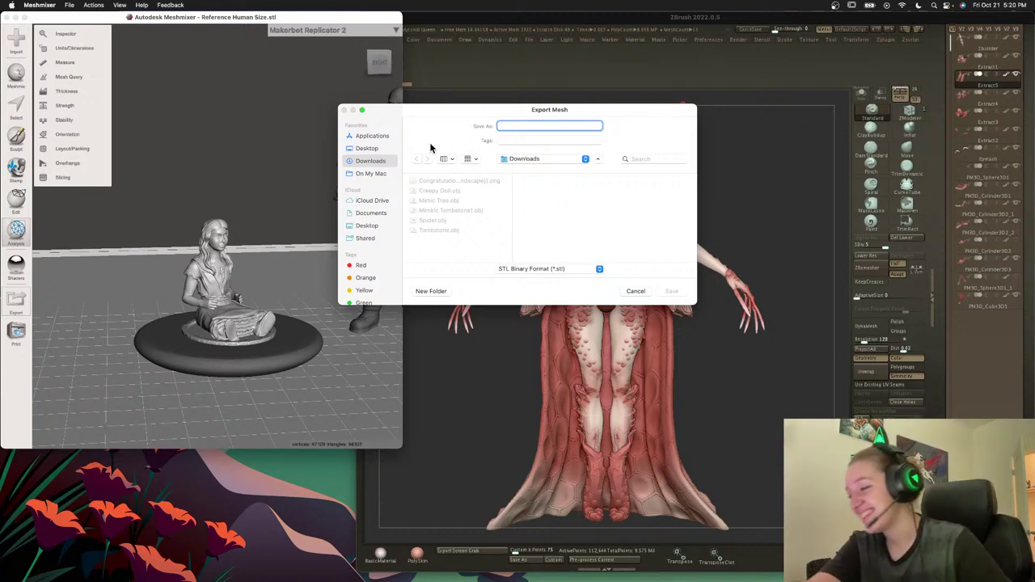
left_click(431, 291)
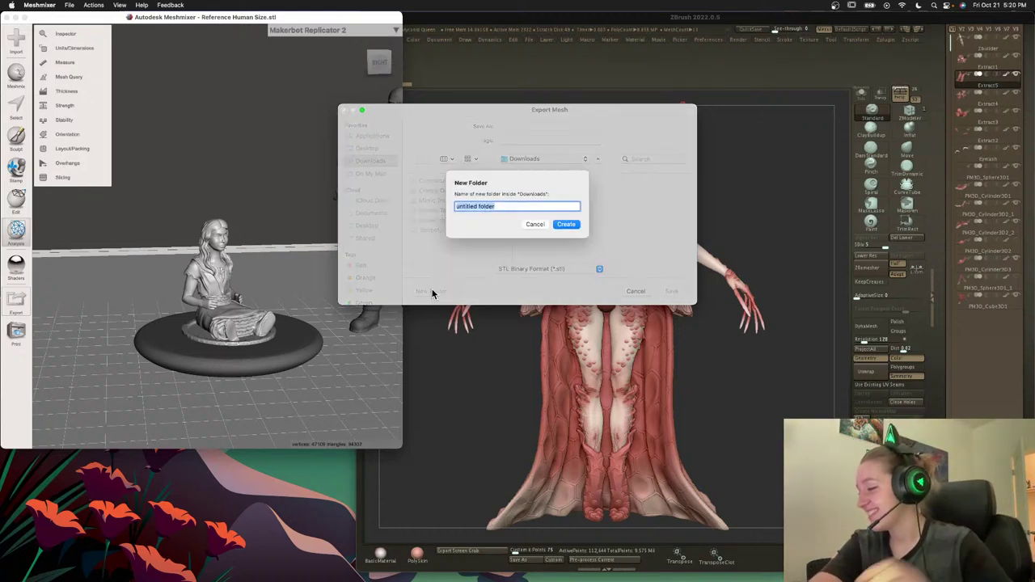
type("Creepy Doll")
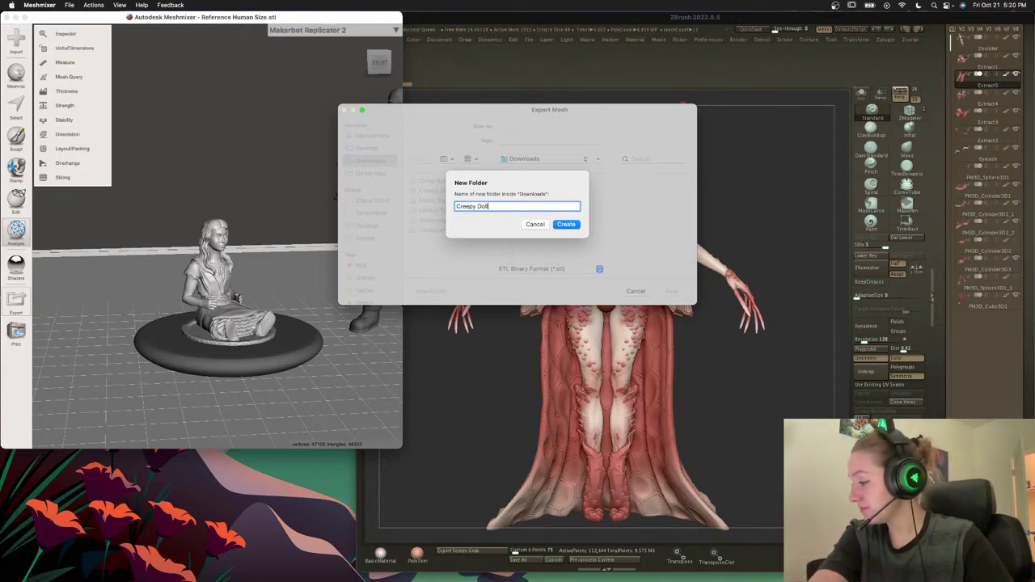
key("Return")
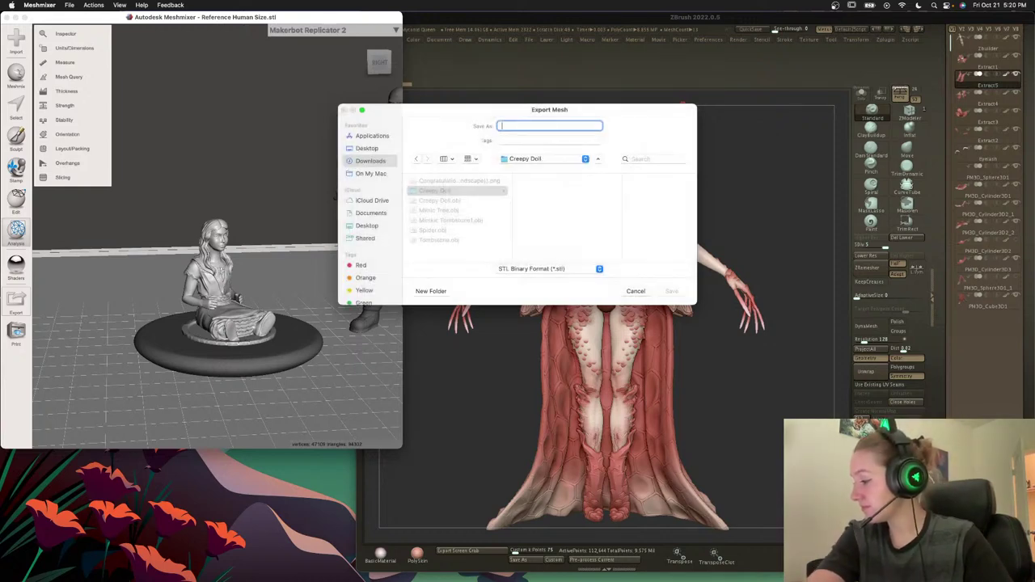
type("C")
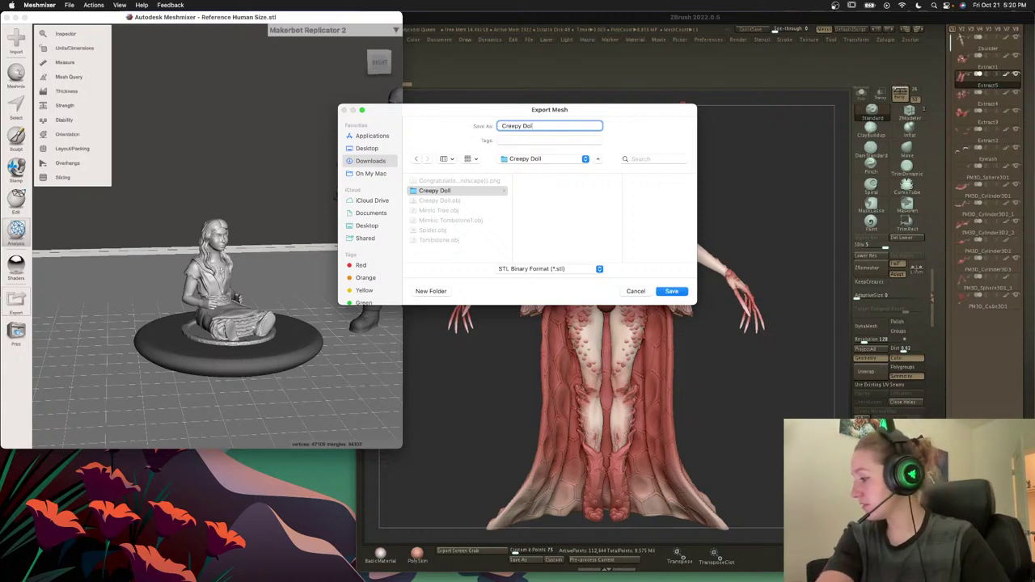
type("reepy Doll - No Bas")
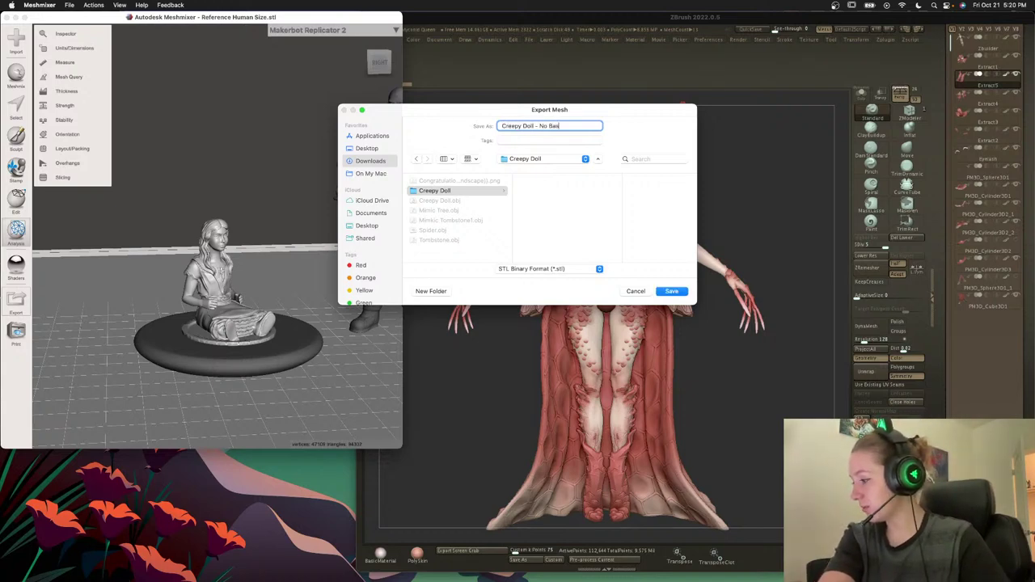
type("e")
key("Return")
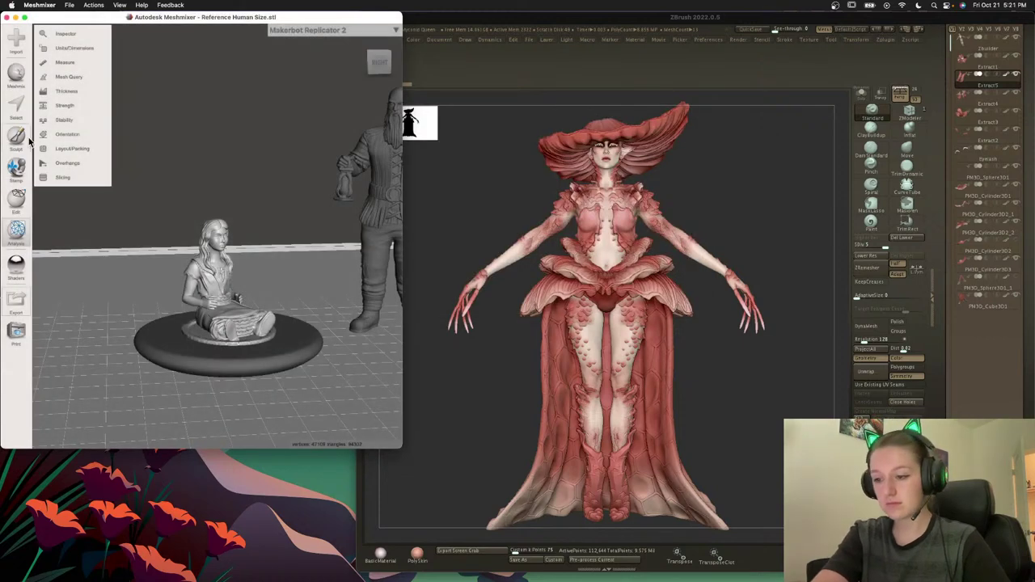
Append a textured stone base from the Bases folder of ZBrush Stuff in Documents to the scene.
left_click(16, 38)
left_click(204, 238)
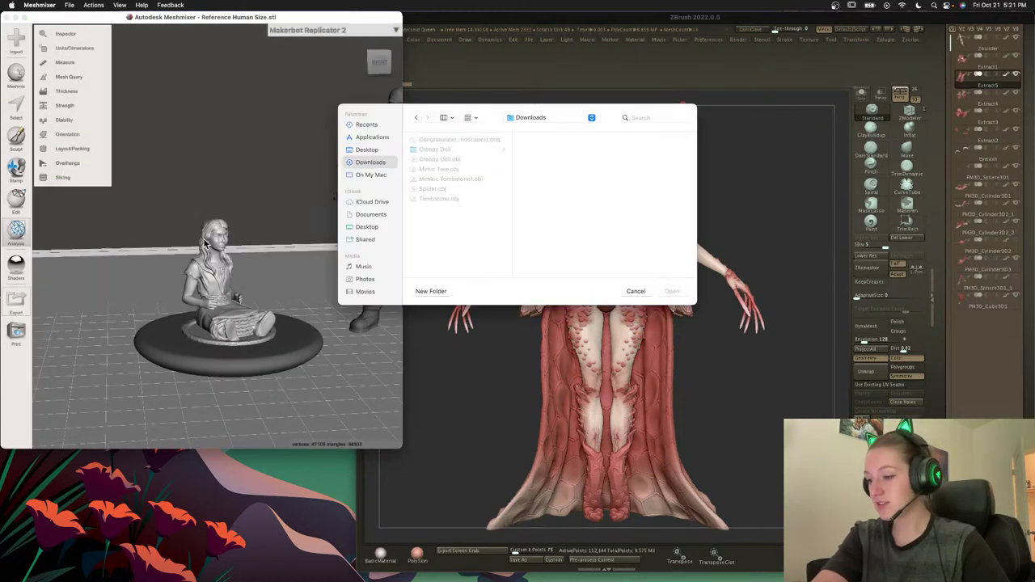
left_click(372, 214)
left_click(442, 203)
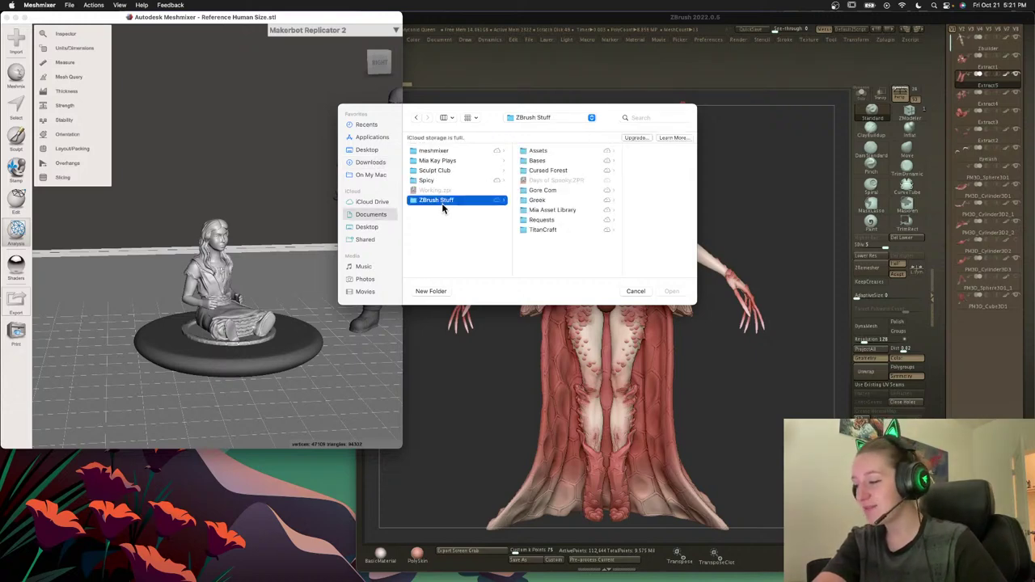
left_click(547, 161)
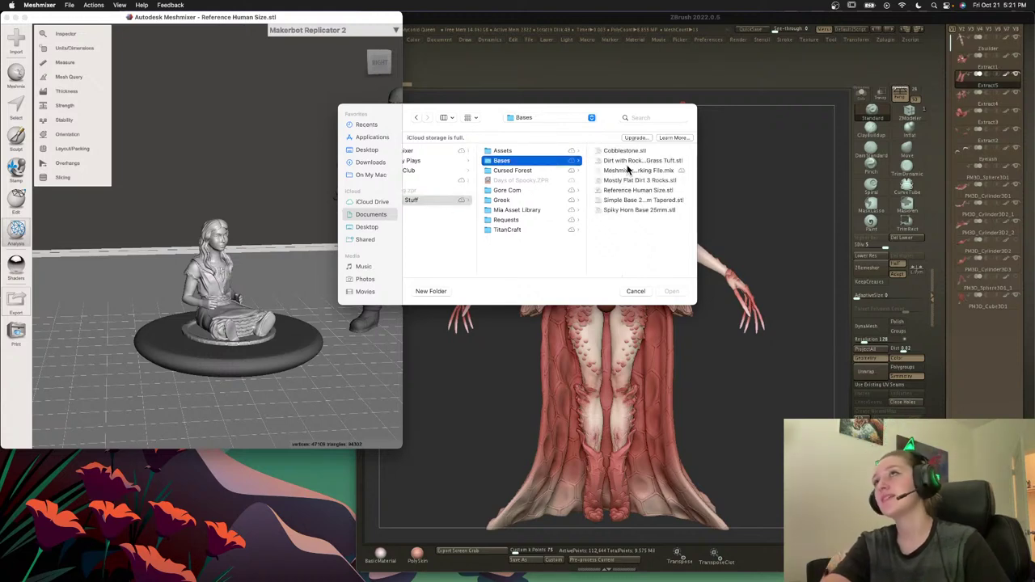
double_click(629, 160)
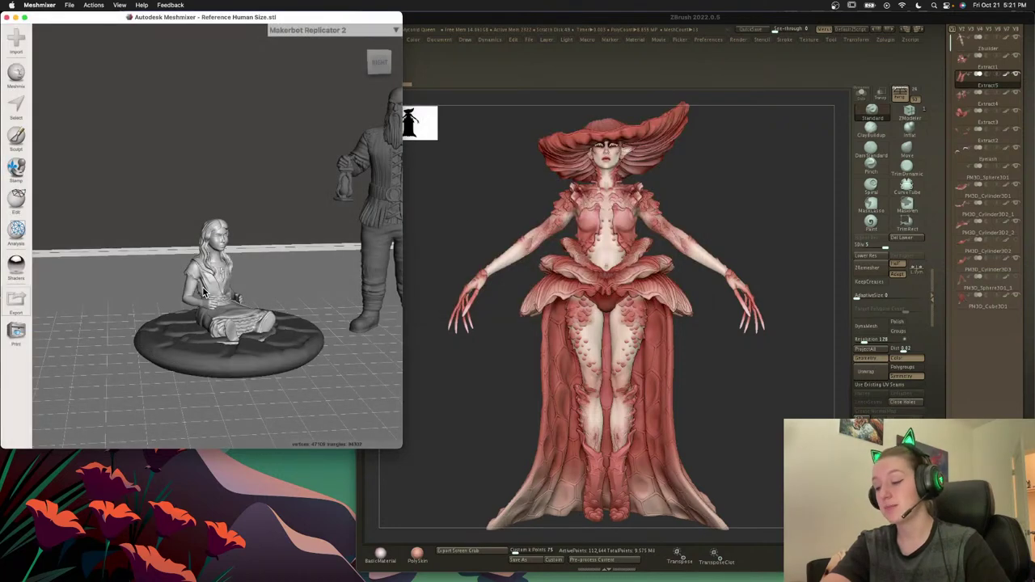
Remove the imported textured base from under the doll and make the doll the active object.
left_click(170, 343)
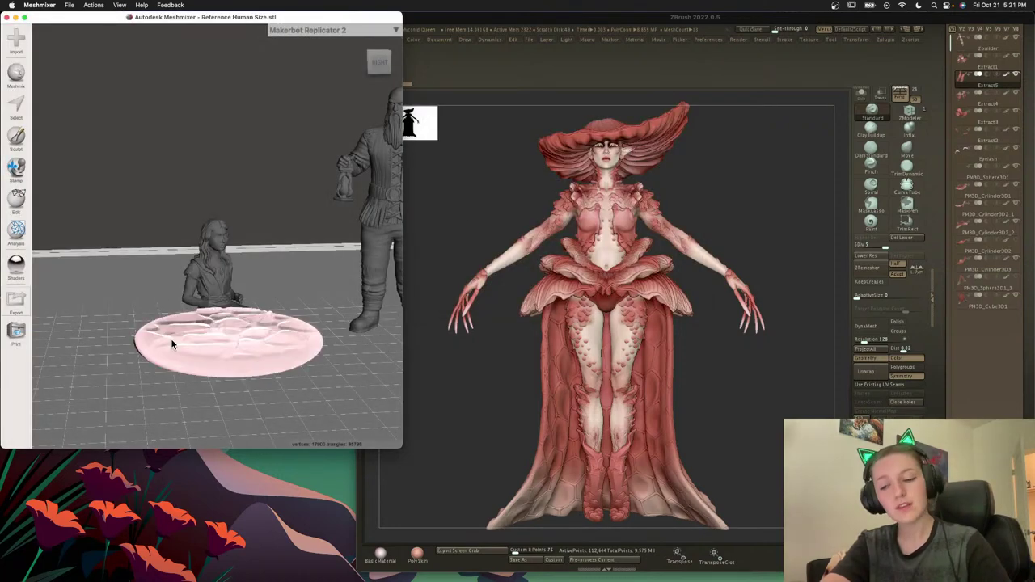
left_click(206, 287)
left_click(190, 346)
left_click(209, 325)
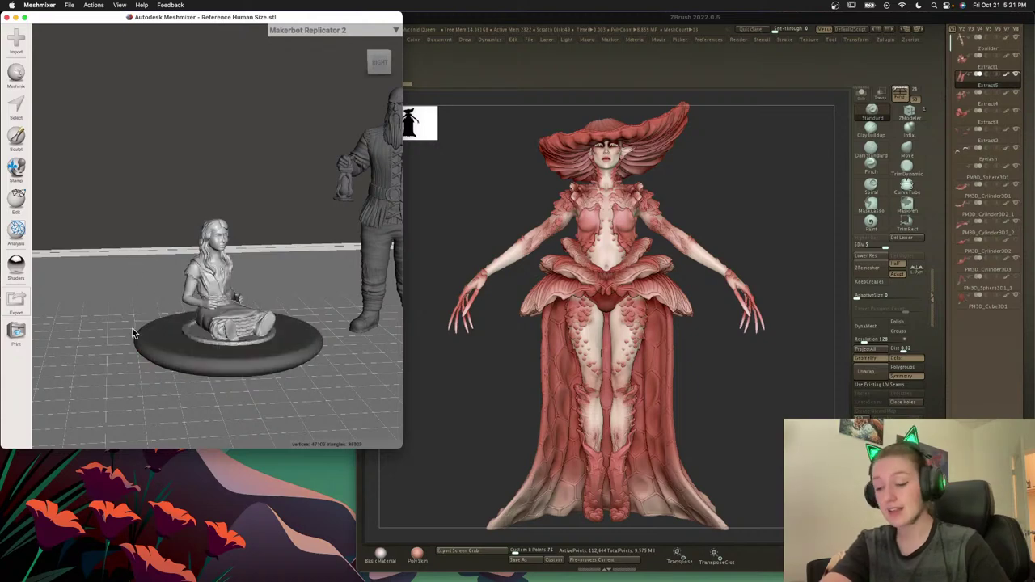
Align the doll's base point to the world origin with translate and rotate, and accept the alignment.
right_click_drag(134, 333, 125, 378)
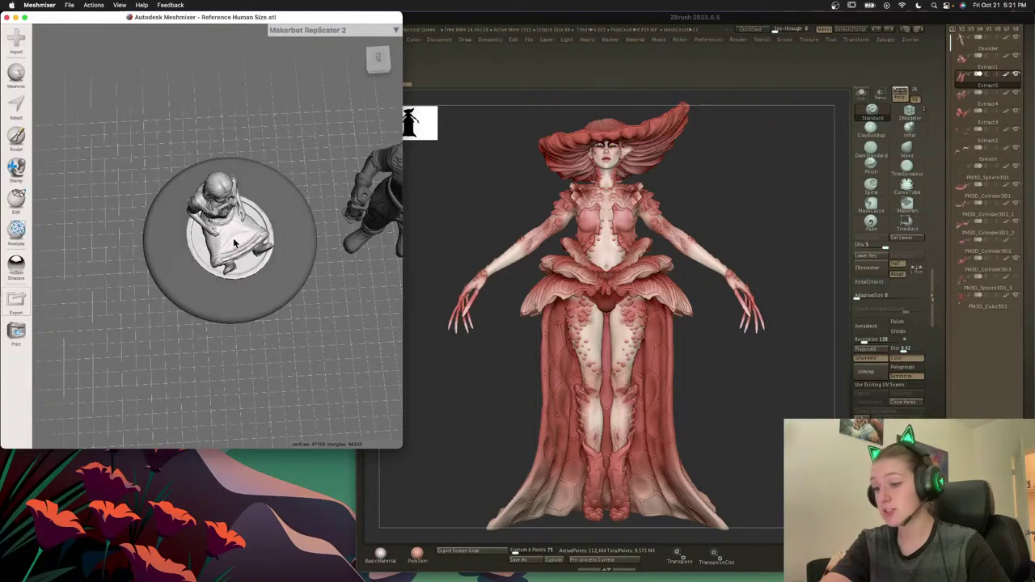
left_click(16, 199)
left_click(89, 83)
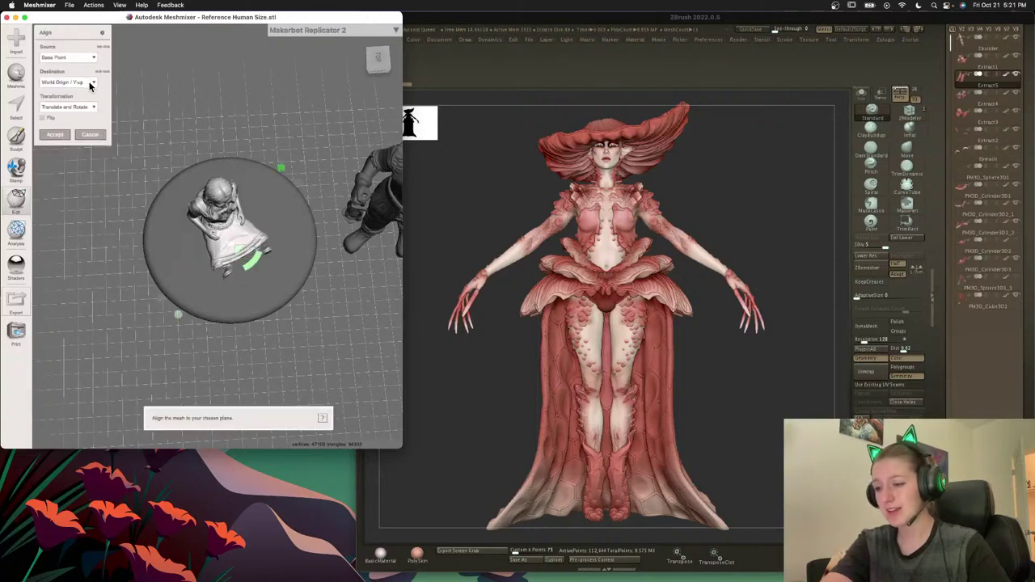
left_click(58, 134)
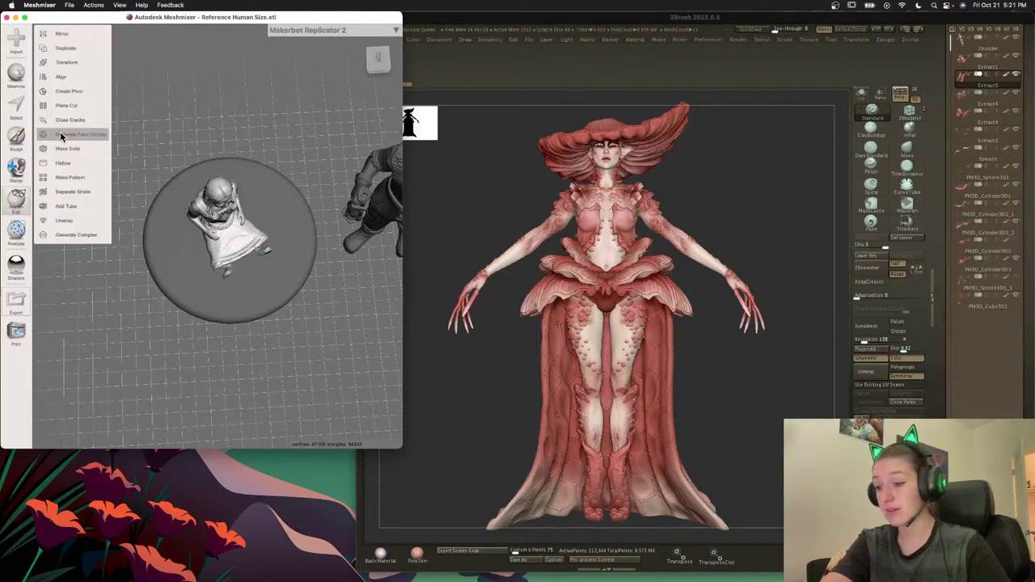
Raise the doll vertically with Transform until its small disc sits on the plain round base, and accept.
left_click(88, 62)
right_click_drag(72, 272, 169, 198)
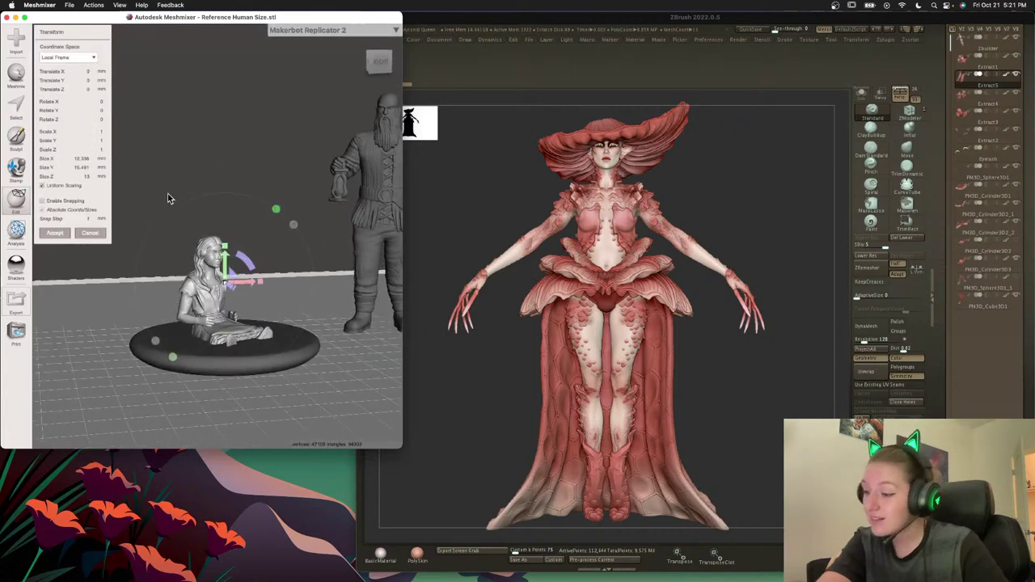
left_click_drag(224, 257, 225, 243)
left_click(55, 233)
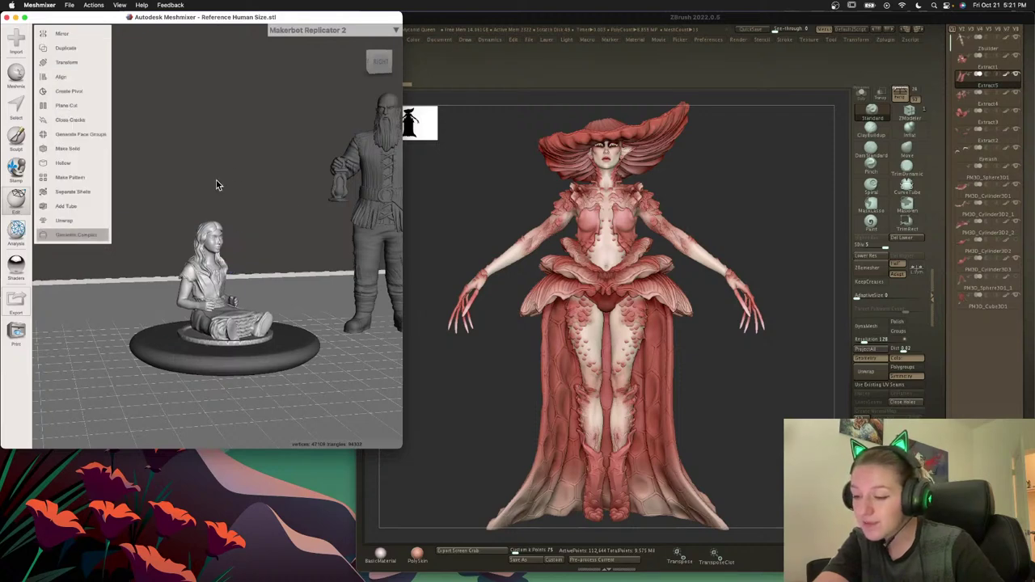
Select the doll together with the plain round base and combine them into one object.
right_click_drag(221, 151, 174, 238)
left_click(152, 241, "shift")
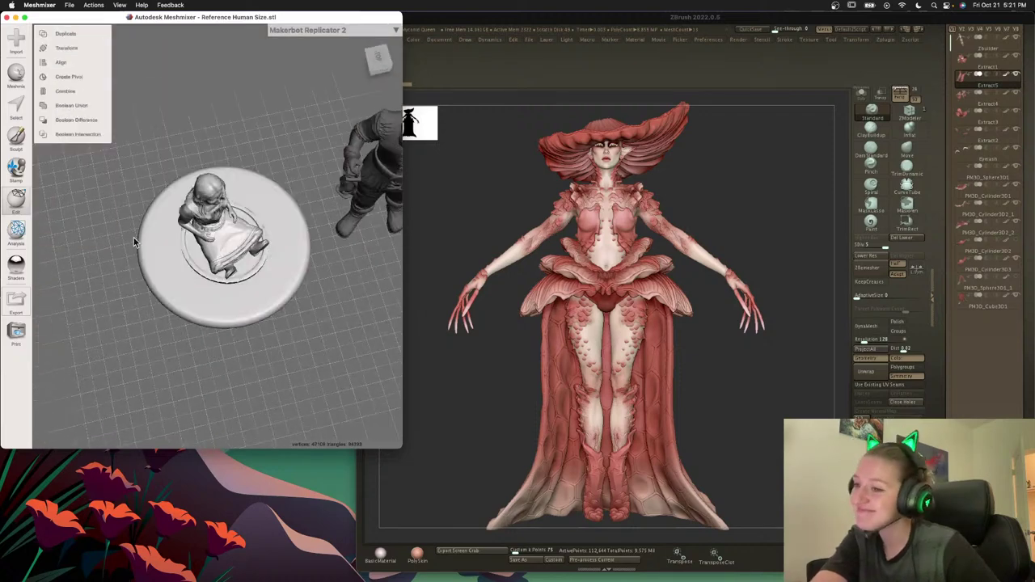
left_click(81, 91)
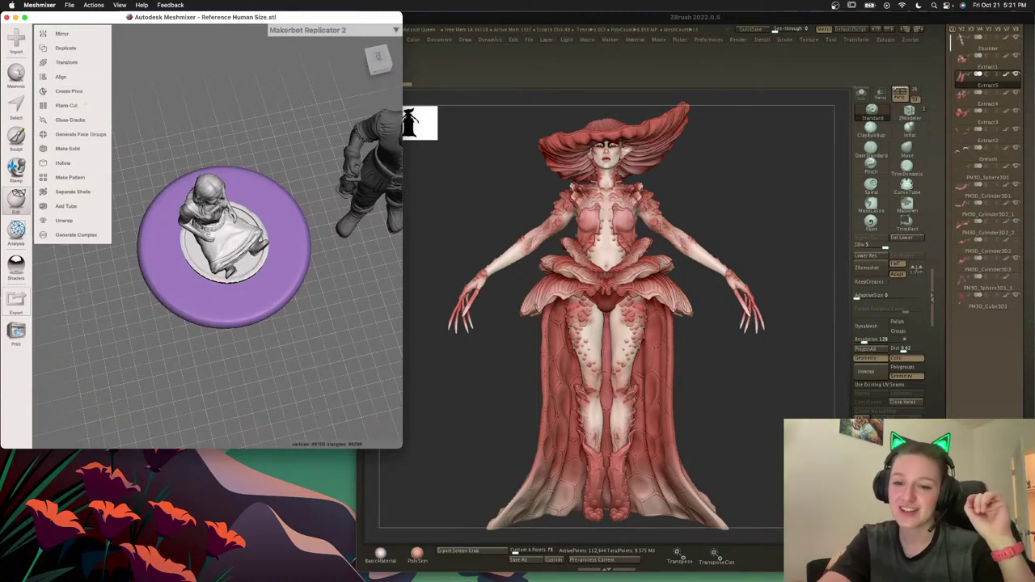
Export the combined doll and base as a binary STL named "Creepy Doll - Decorative Base" into the "Creepy Doll" folder.
left_click(16, 299)
left_click(560, 181)
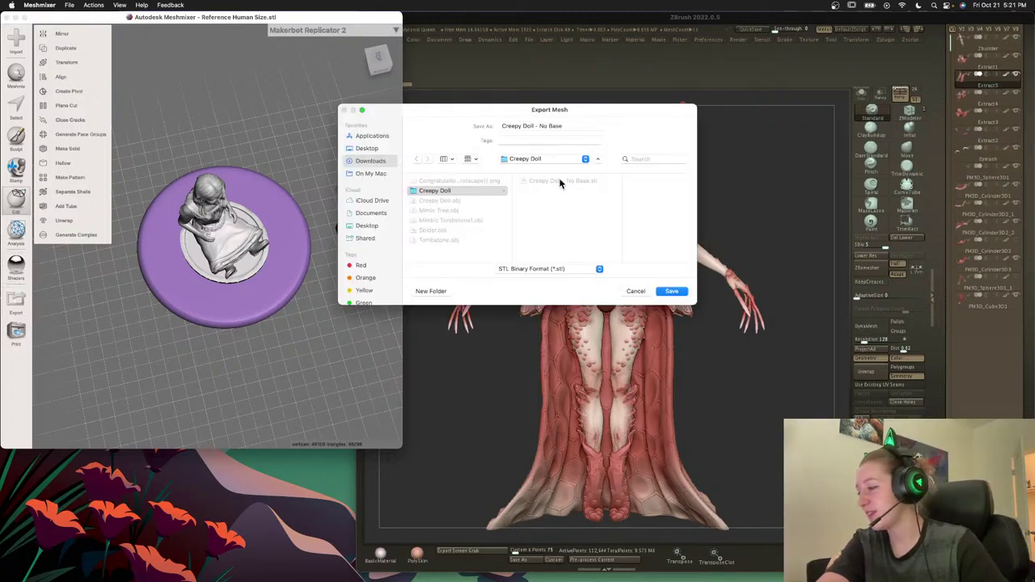
left_click(541, 127)
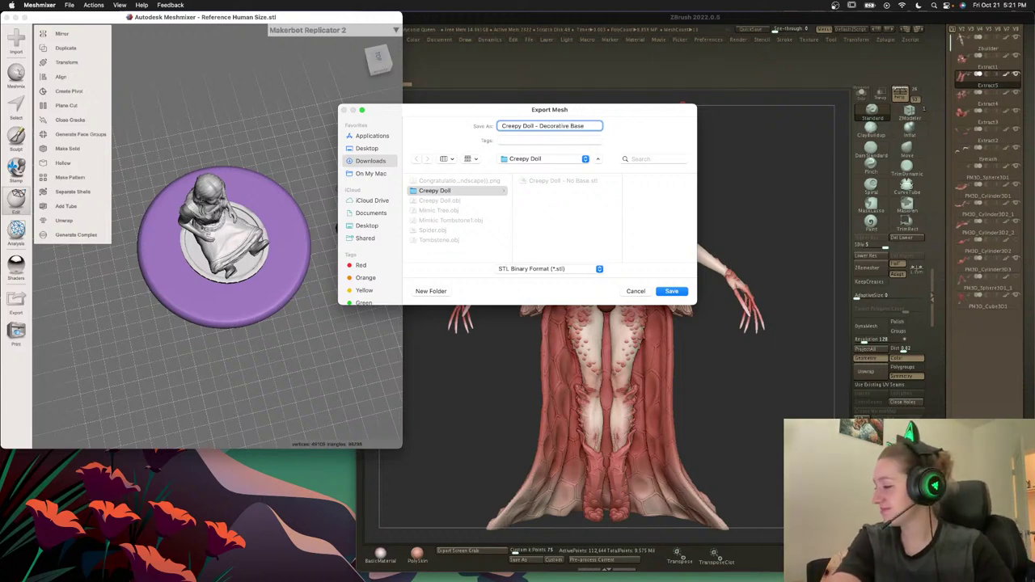
key("Return")
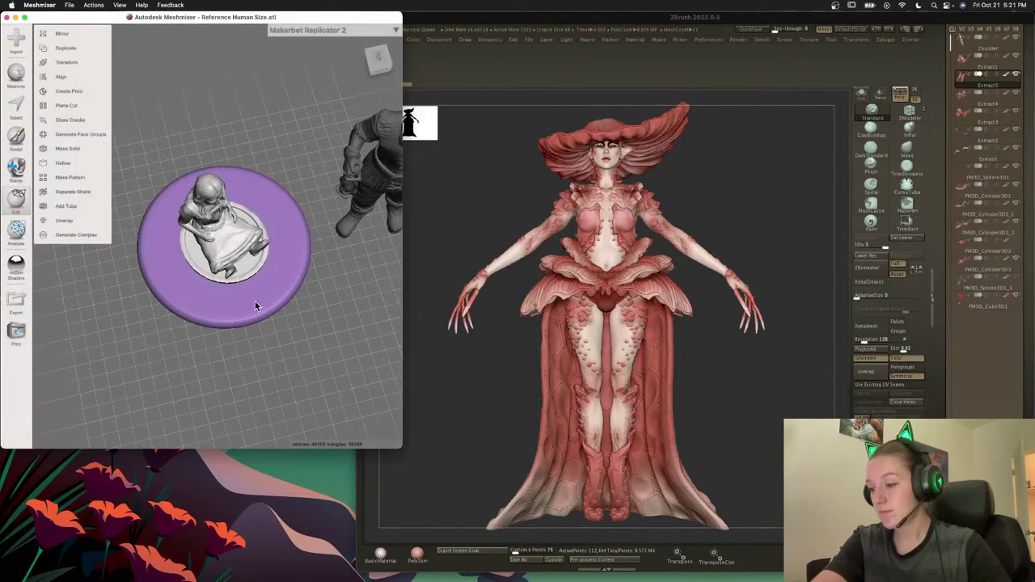
Undo the combine and hide the plain round base beneath the doll.
right_click_drag(256, 363, 250, 282)
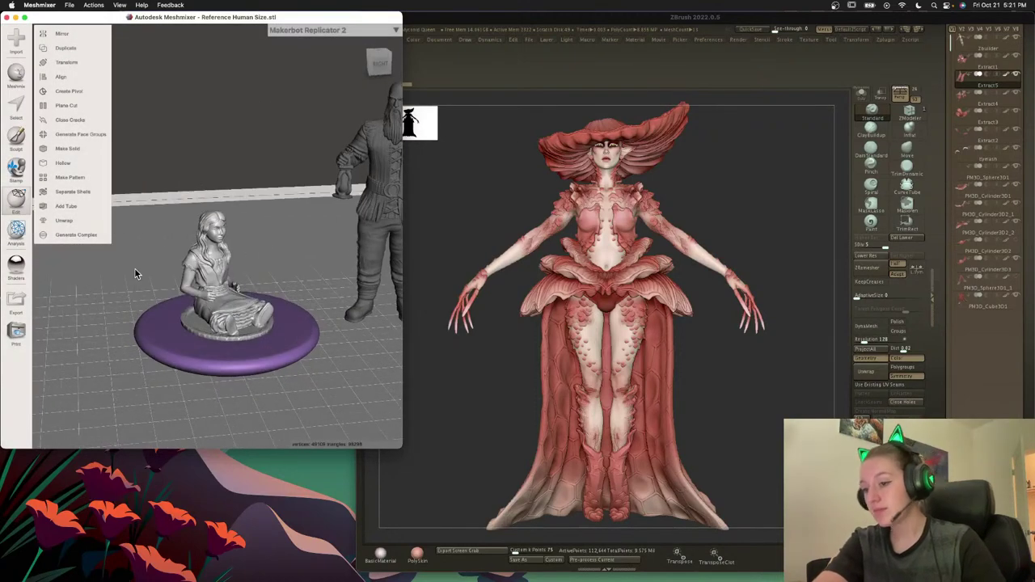
left_click(201, 322, "shift")
left_click(190, 345)
key("d")
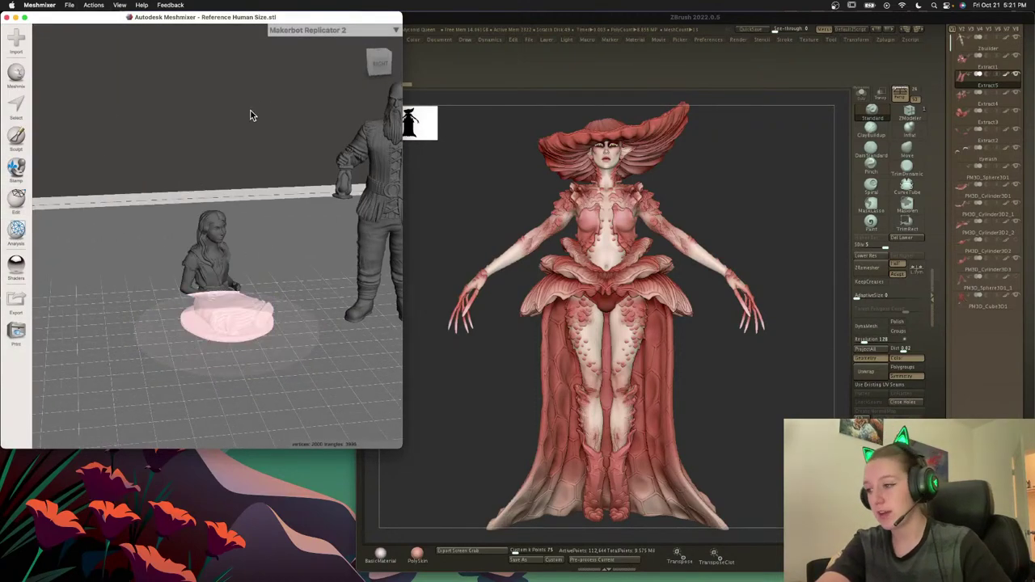
Make the doll the active object and try to bring up the Objects Browser.
left_click(69, 5)
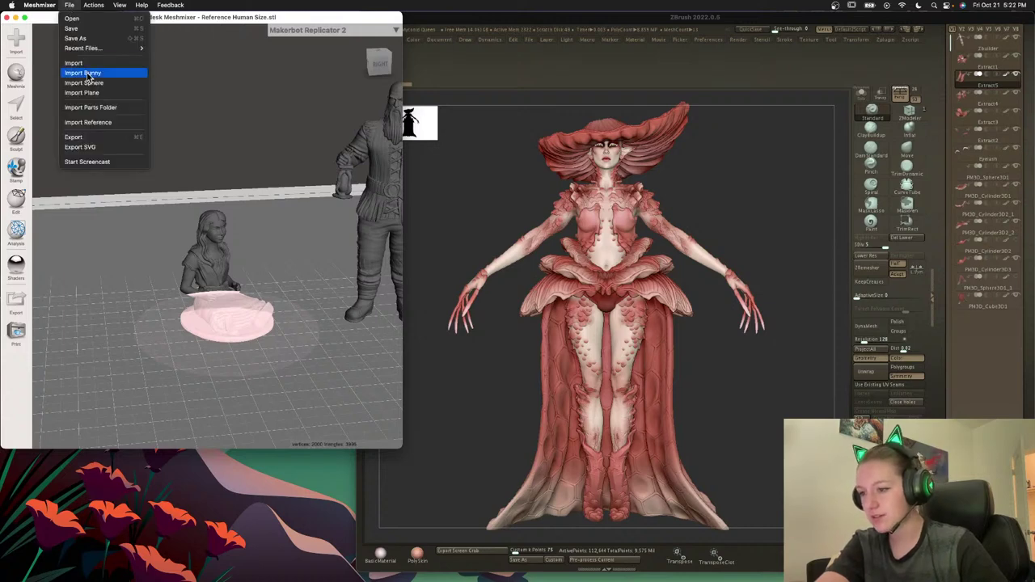
mouse_move(121, 6)
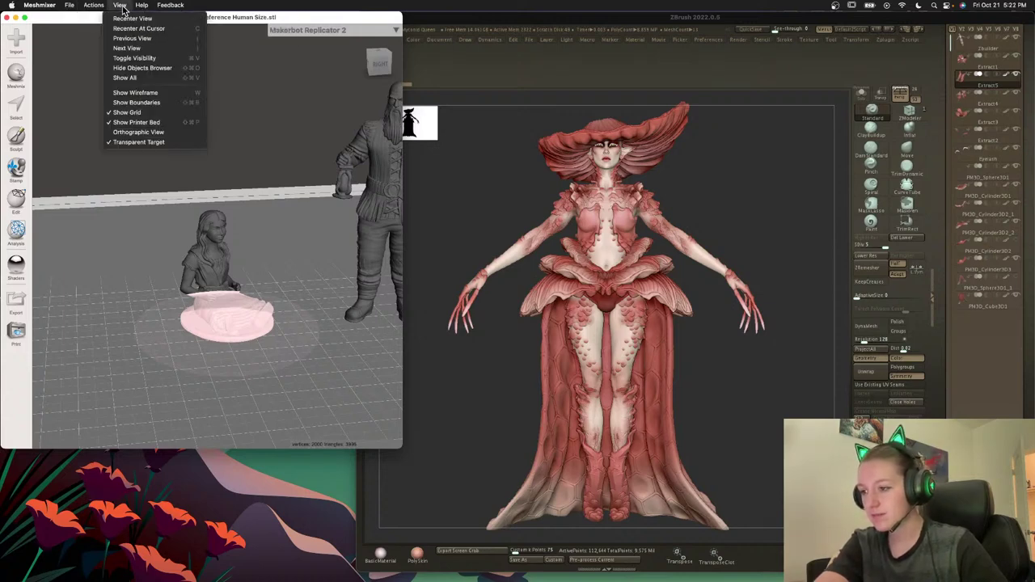
mouse_move(68, 8)
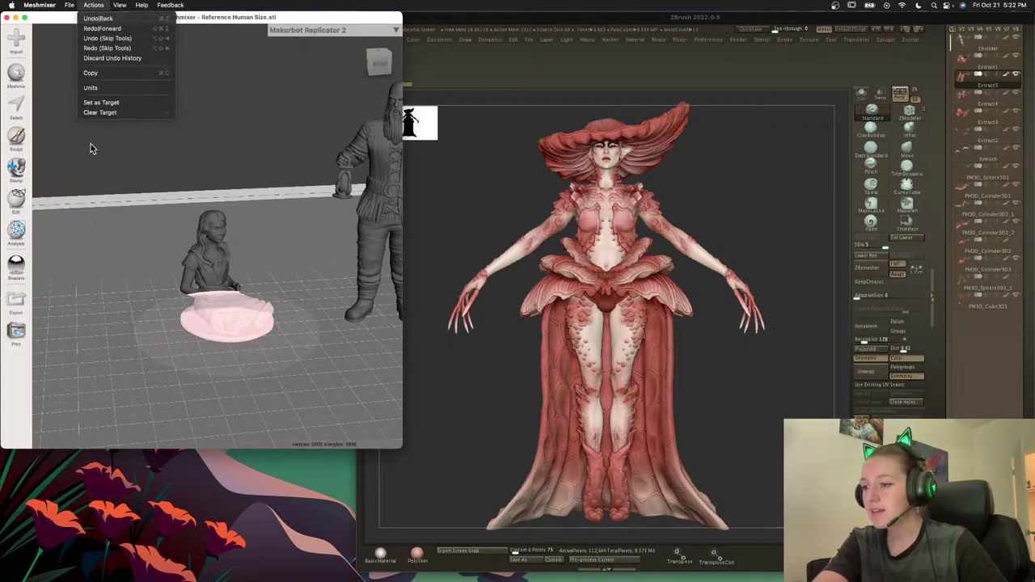
left_click(91, 145)
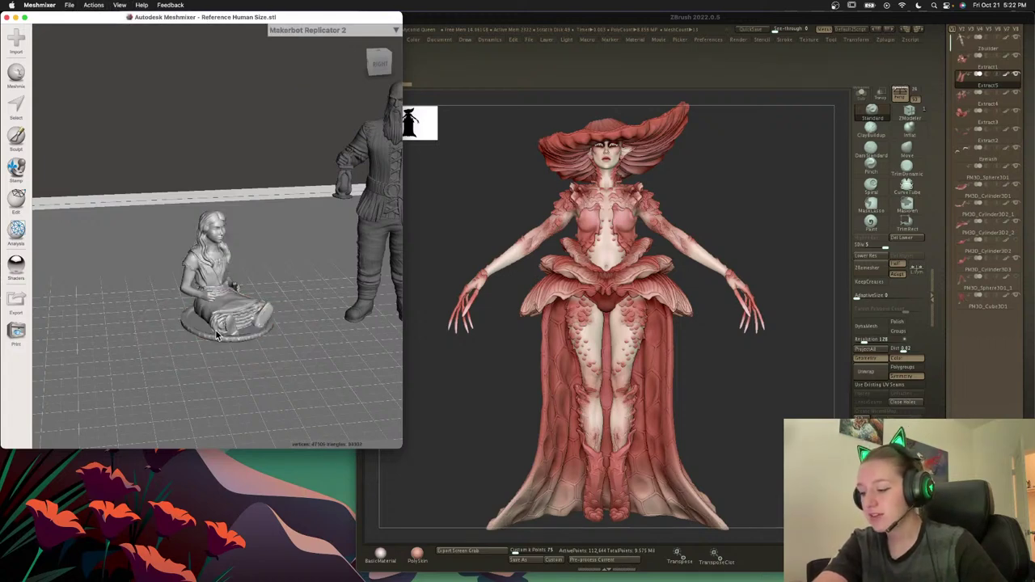
left_click(70, 6)
mouse_move(116, 6)
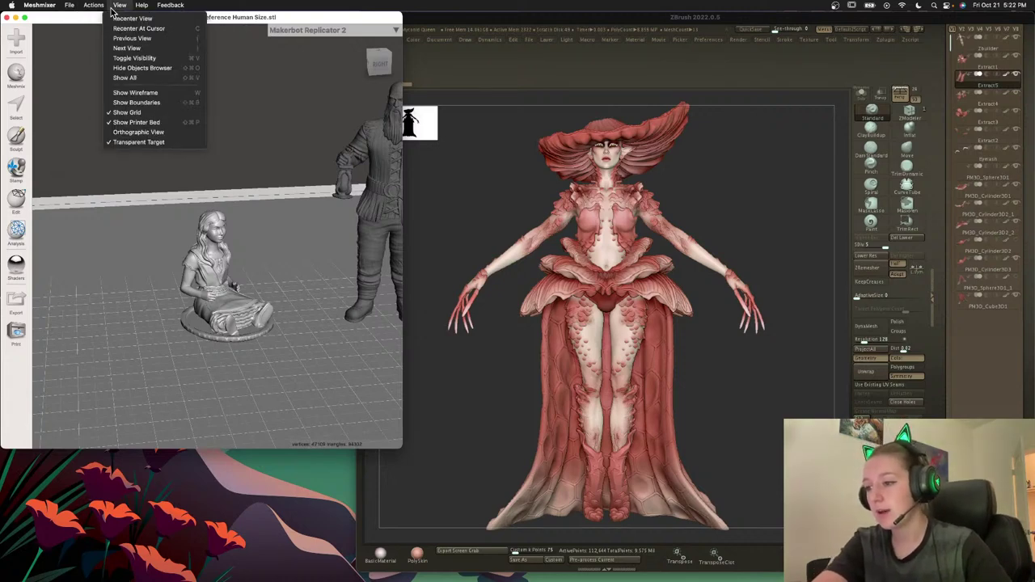
left_click(157, 68)
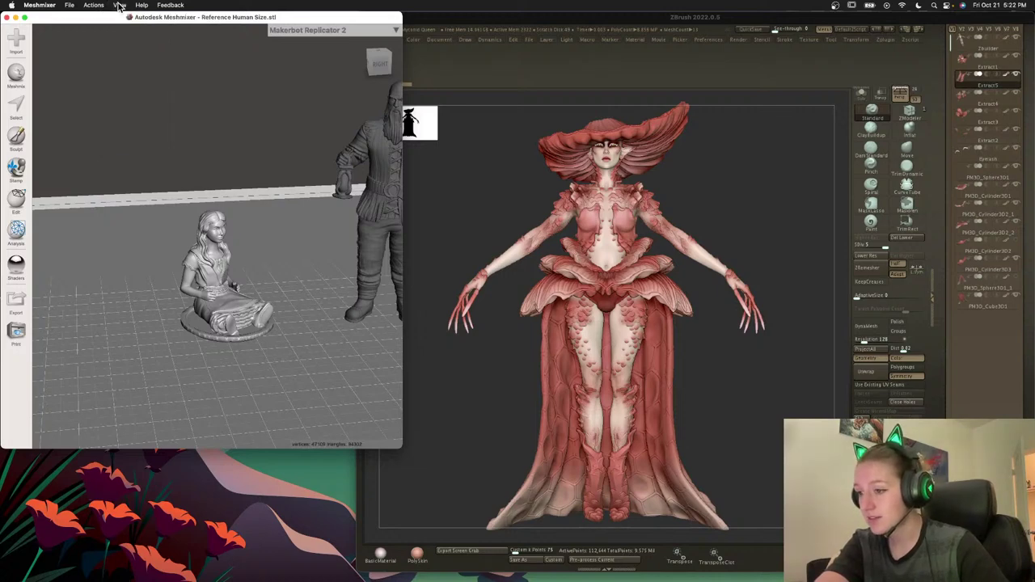
left_click(120, 5)
left_click(126, 69)
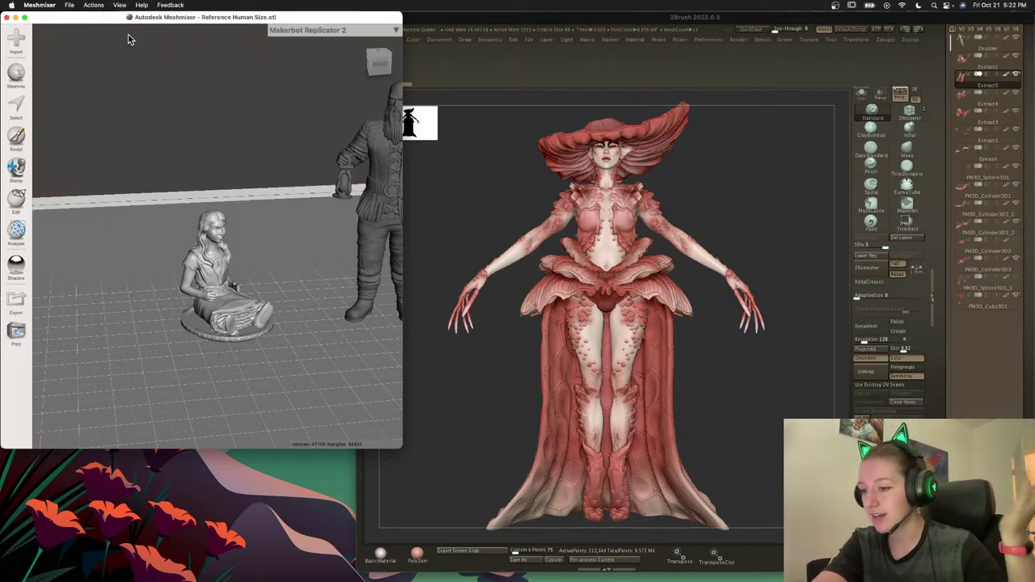
Append Cobblestone.stl from the Bases folder to the scene as the doll's new base.
left_click(16, 41)
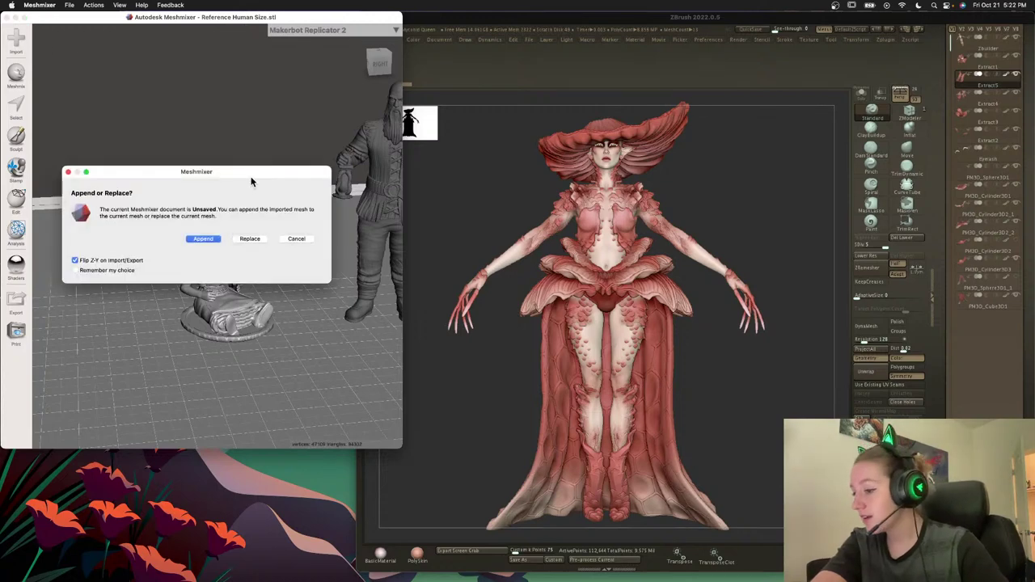
left_click(204, 240)
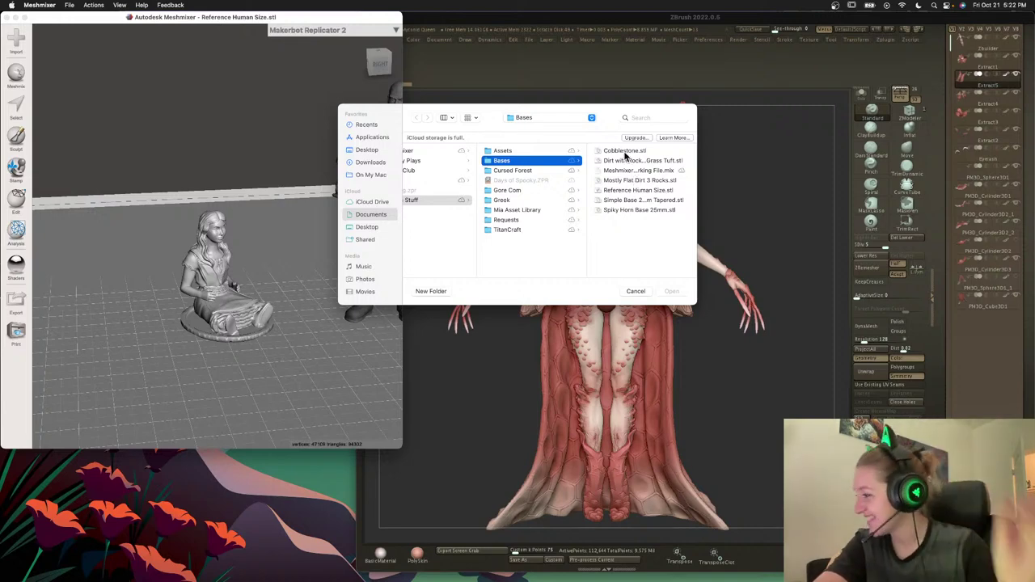
double_click(624, 150)
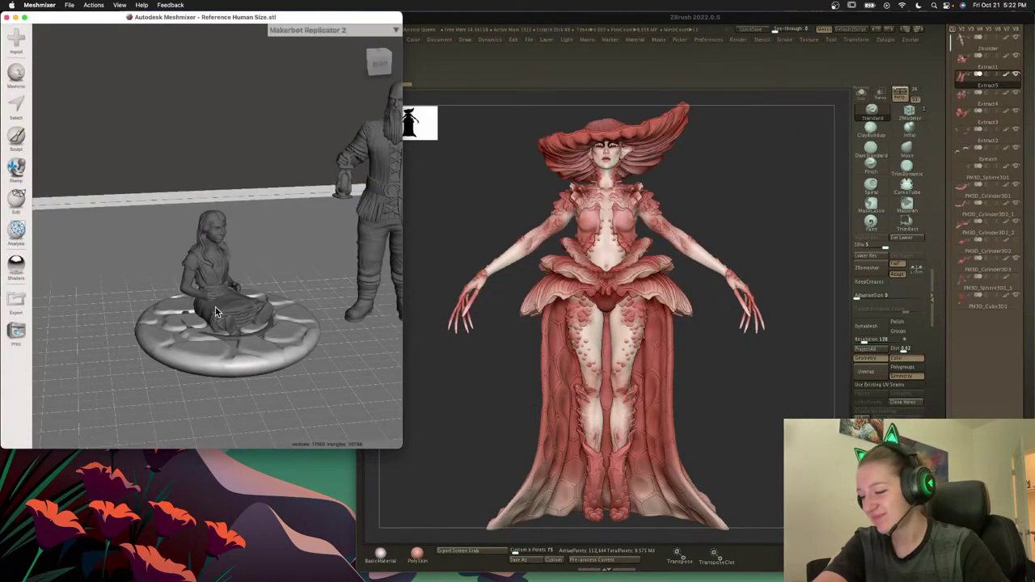
Raise the doll slightly on the cobblestone base, then combine the doll and base into one object.
left_click(16, 198)
left_click(67, 63)
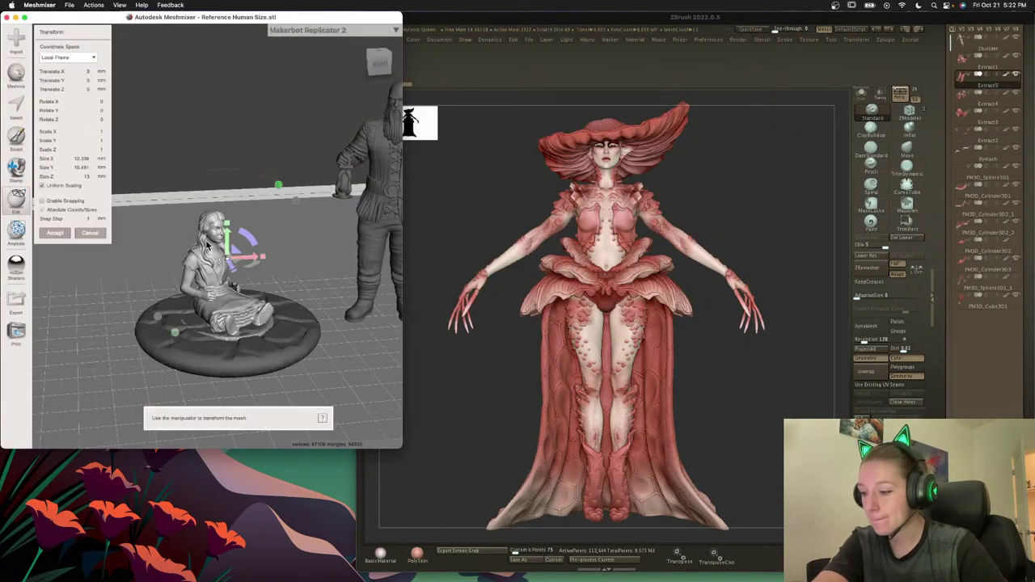
left_click_drag(226, 246, 229, 247)
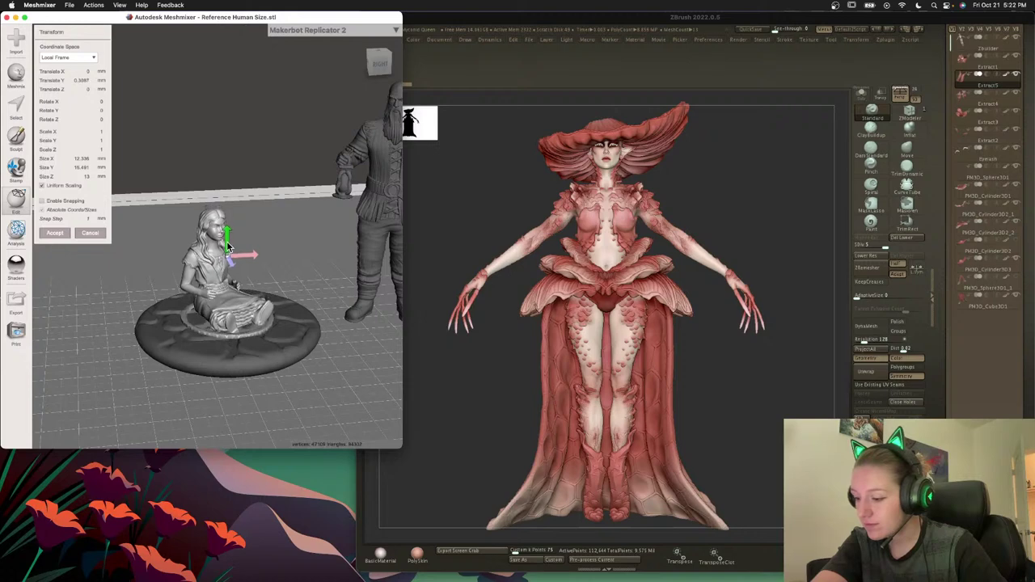
left_click(53, 234)
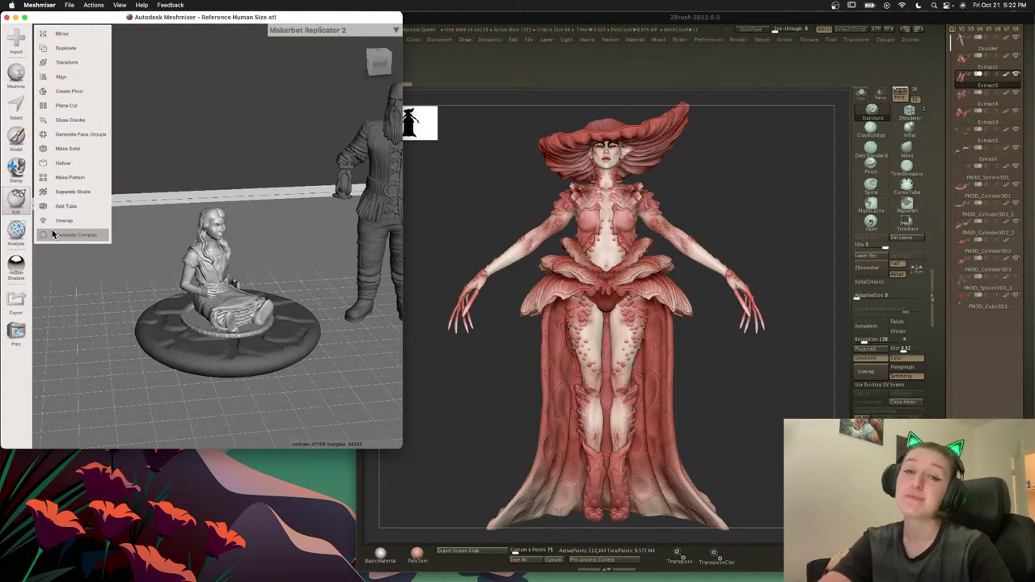
left_click(205, 355, "shift")
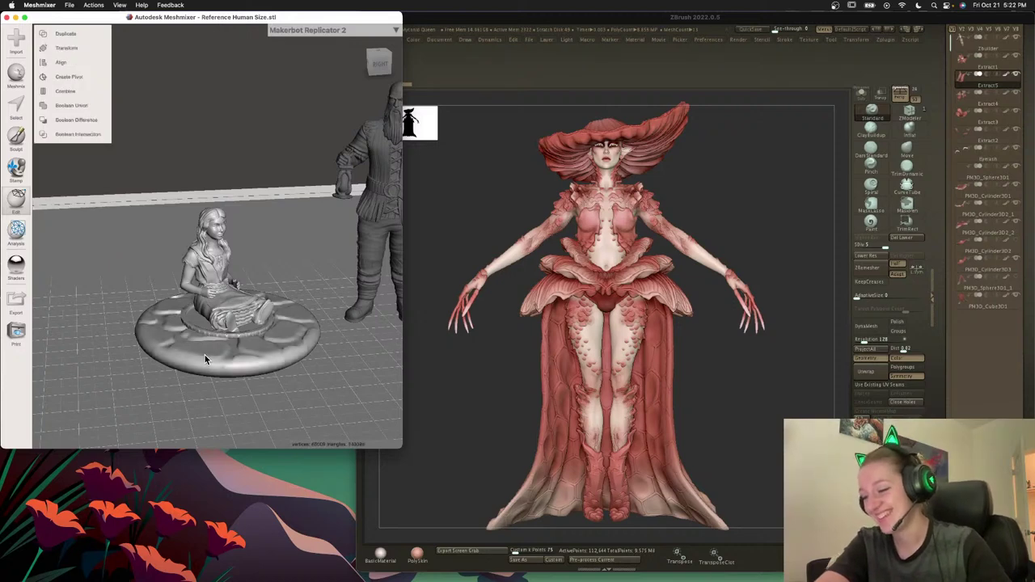
left_click(76, 95)
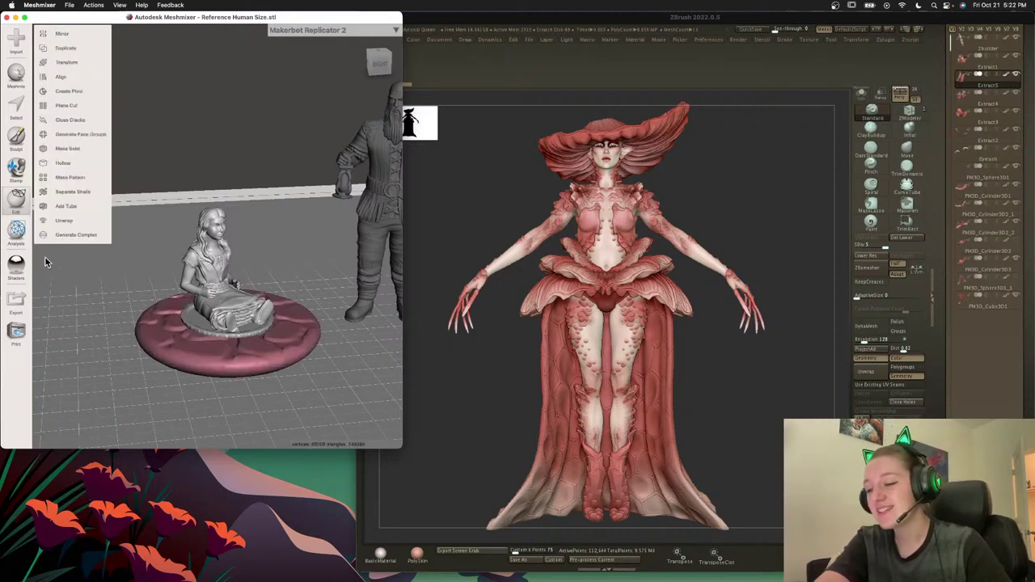
Export the combined mesh as a binary STL named "Creepy Doll - Decorative Base" in the "Creepy Doll" folder, replacing the existing file.
left_click(15, 301)
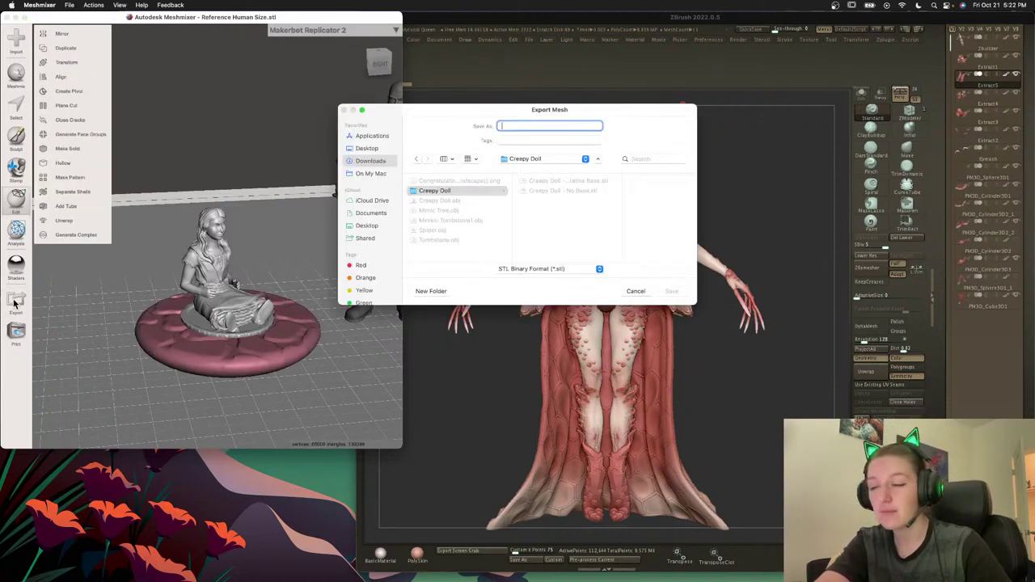
left_click(571, 193)
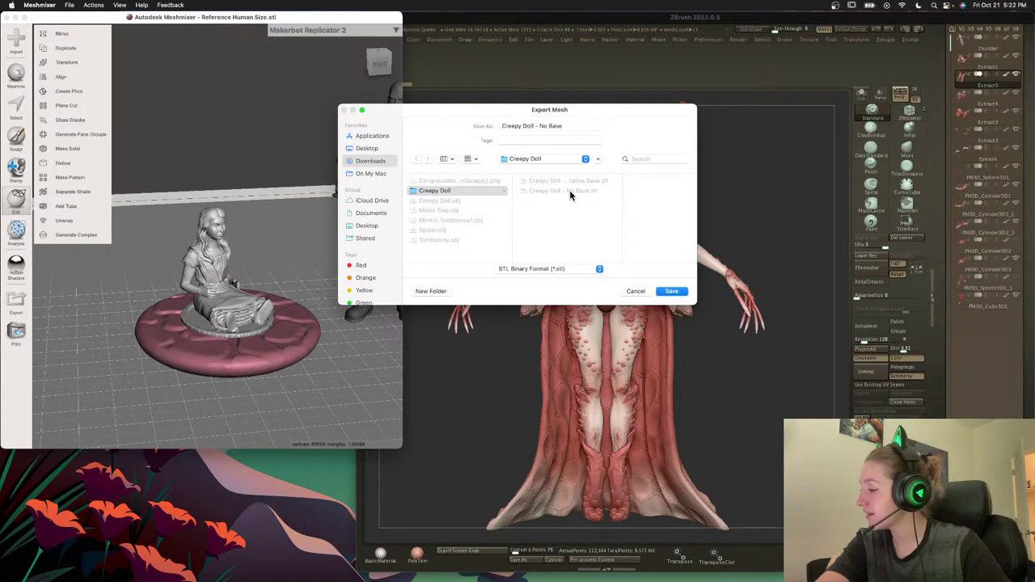
left_click(540, 126)
type("Decor")
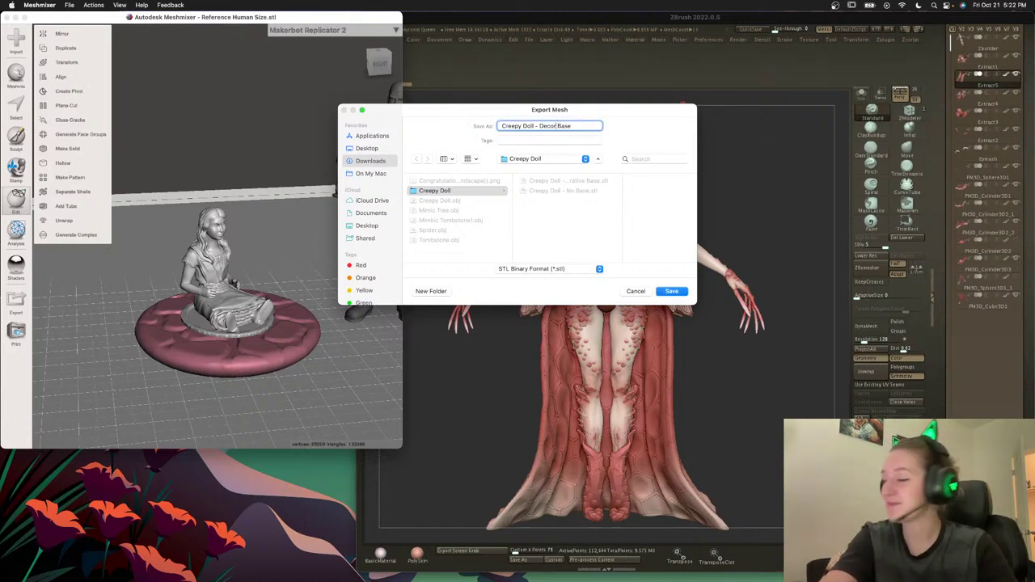
type("ative")
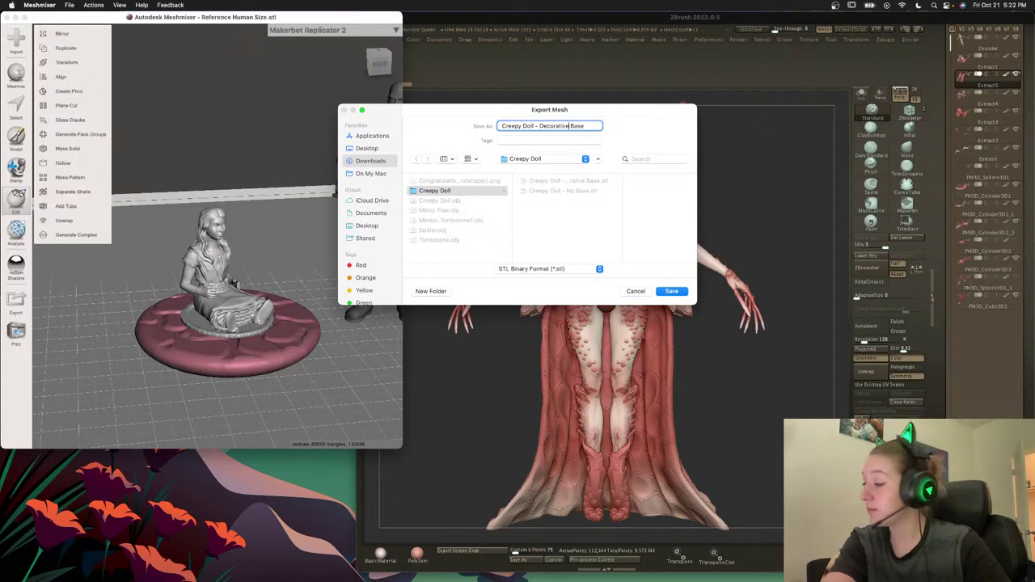
key("Return")
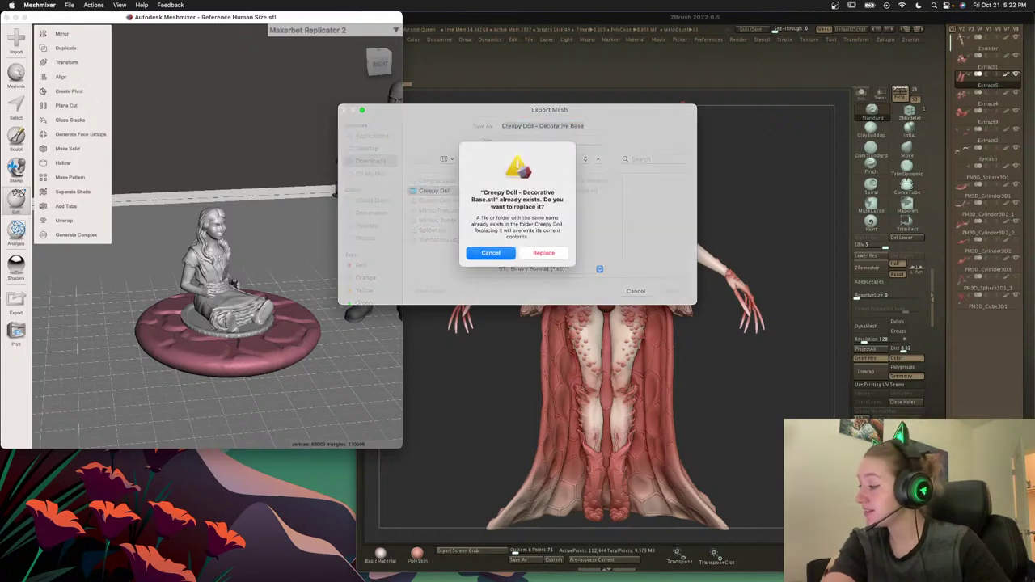
left_click(556, 255)
Move the cobblestone base about 26 mm along negative X, away from the doll.
left_click(139, 309)
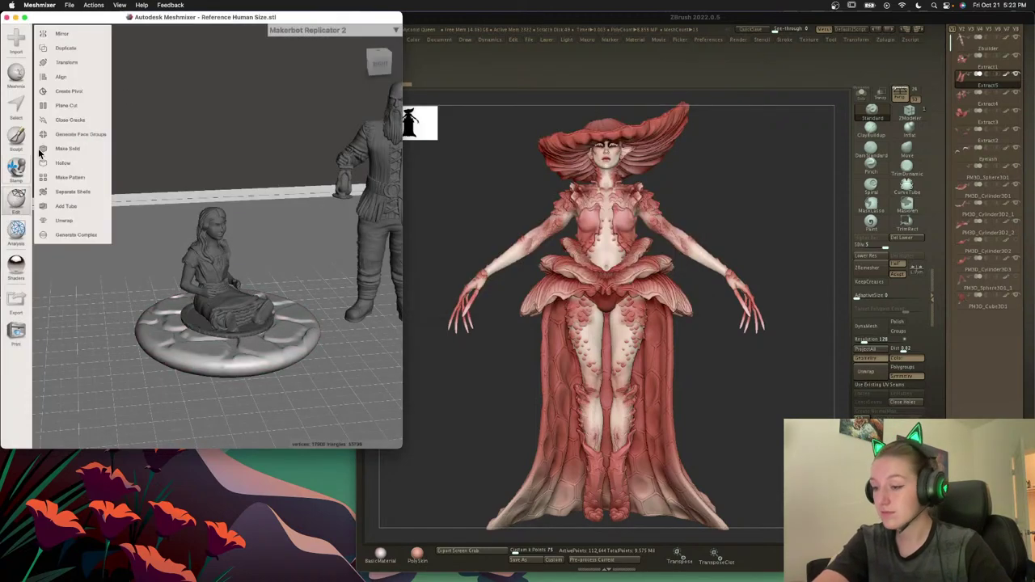
left_click(82, 62)
left_click_drag(251, 332, 81, 356)
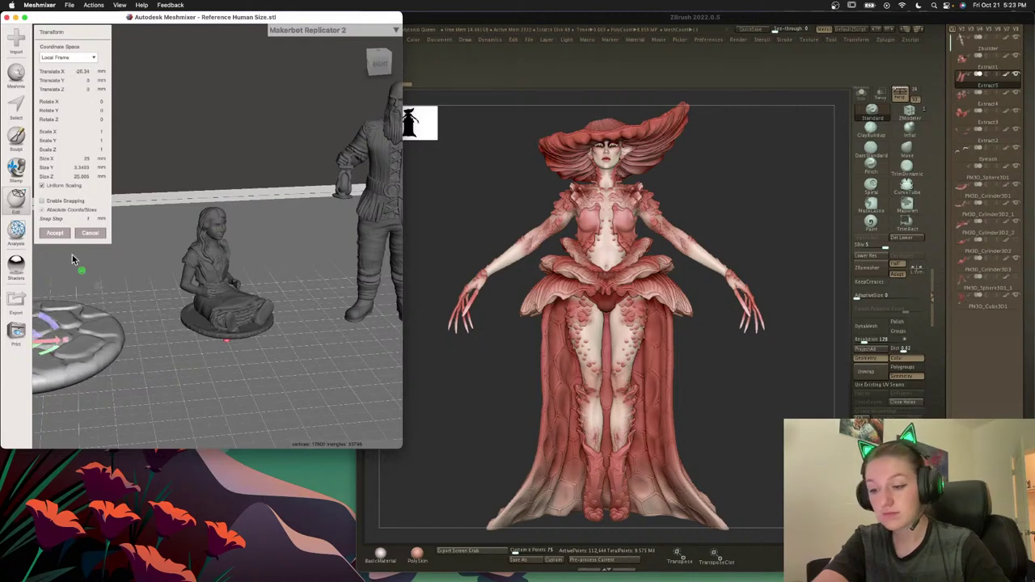
left_click(54, 233)
Append the tapered Simple Base STL from the Bases folder and combine it with the doll.
left_click(16, 39)
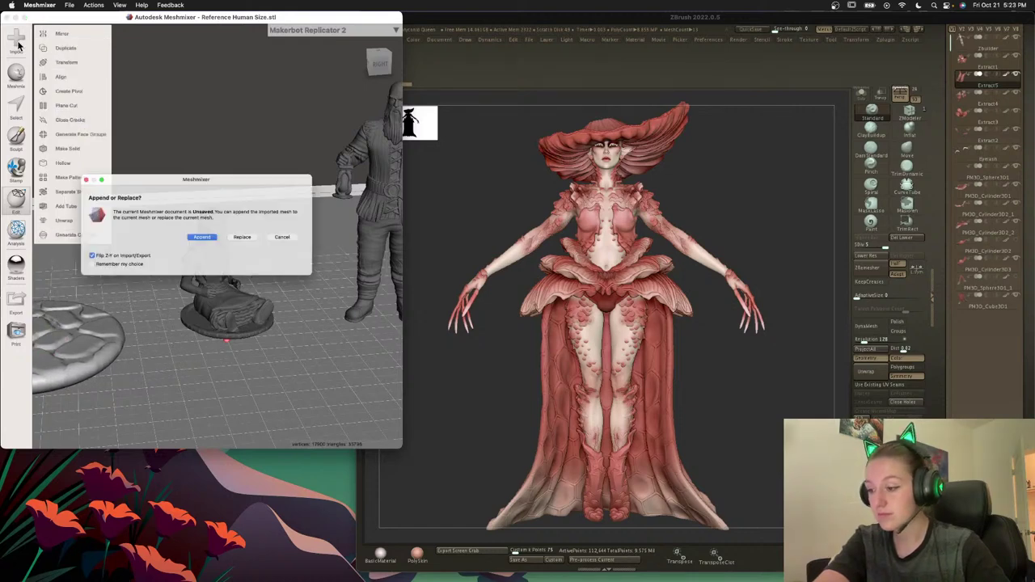
left_click(191, 236)
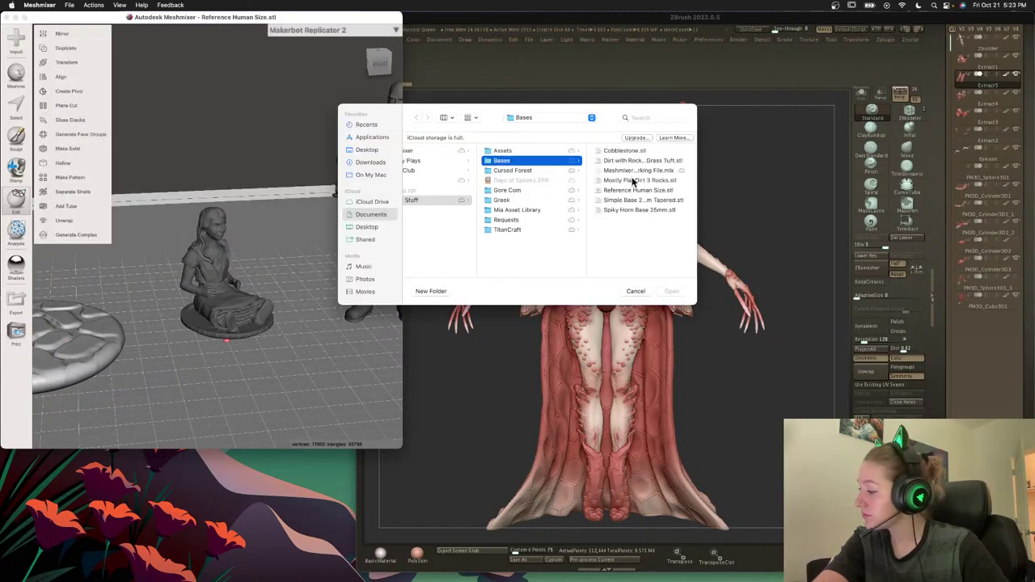
double_click(639, 199)
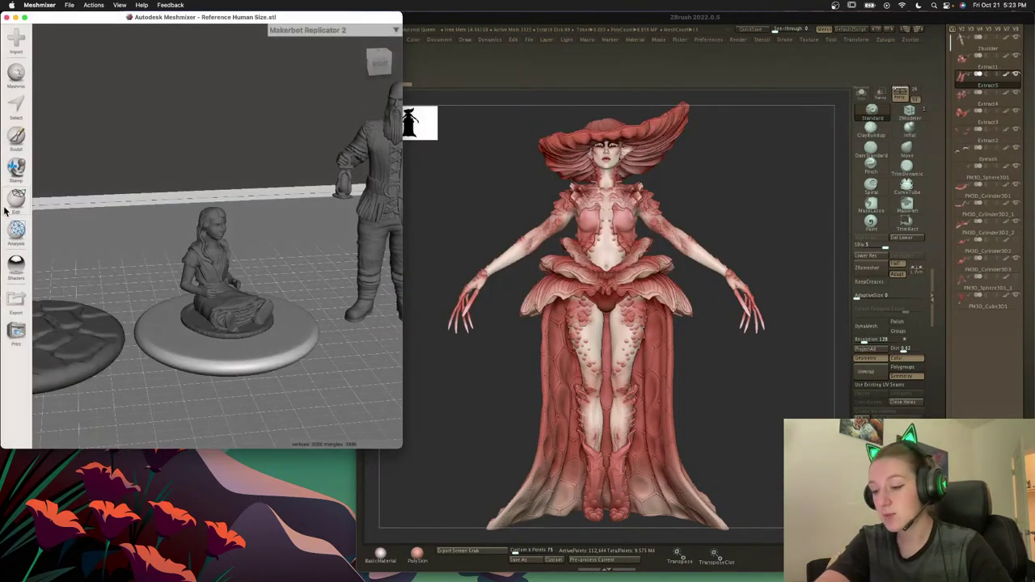
left_click(209, 327, "shift")
left_click(16, 198)
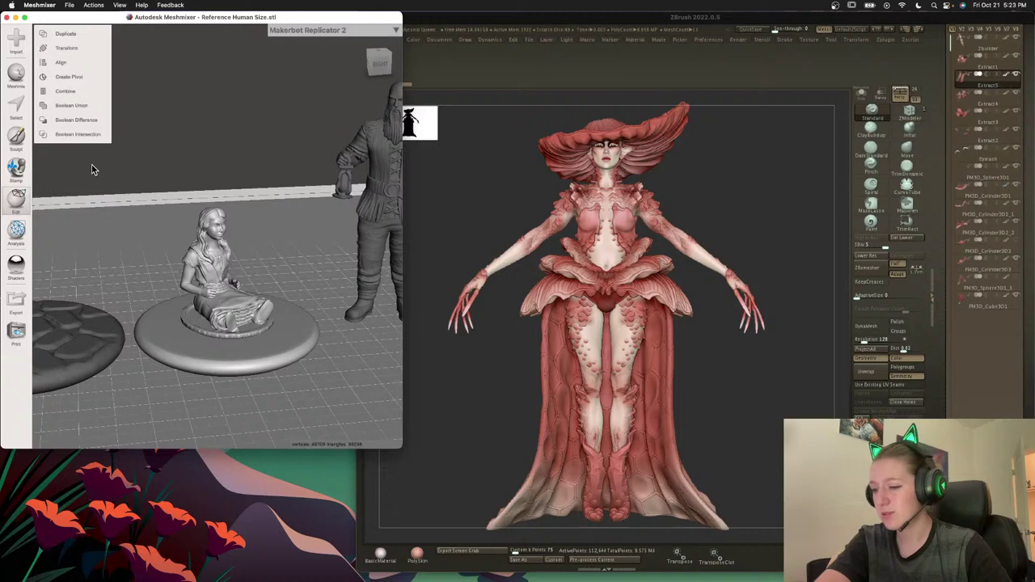
left_click(92, 92)
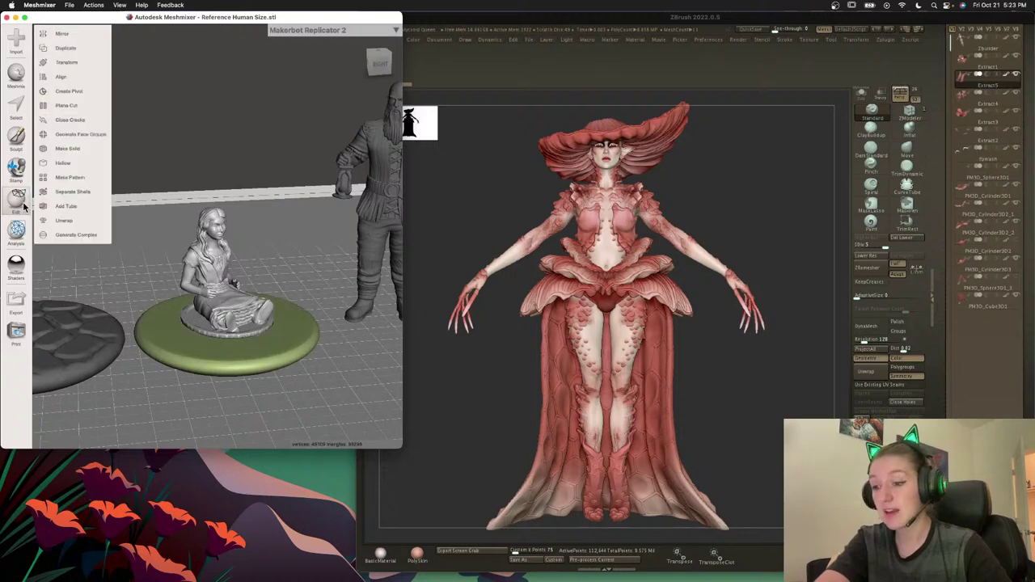
Export the combined doll and plain base as a binary STL named "Creepy Doll - Simple Base" in the "Creepy Doll" folder.
left_click(13, 300)
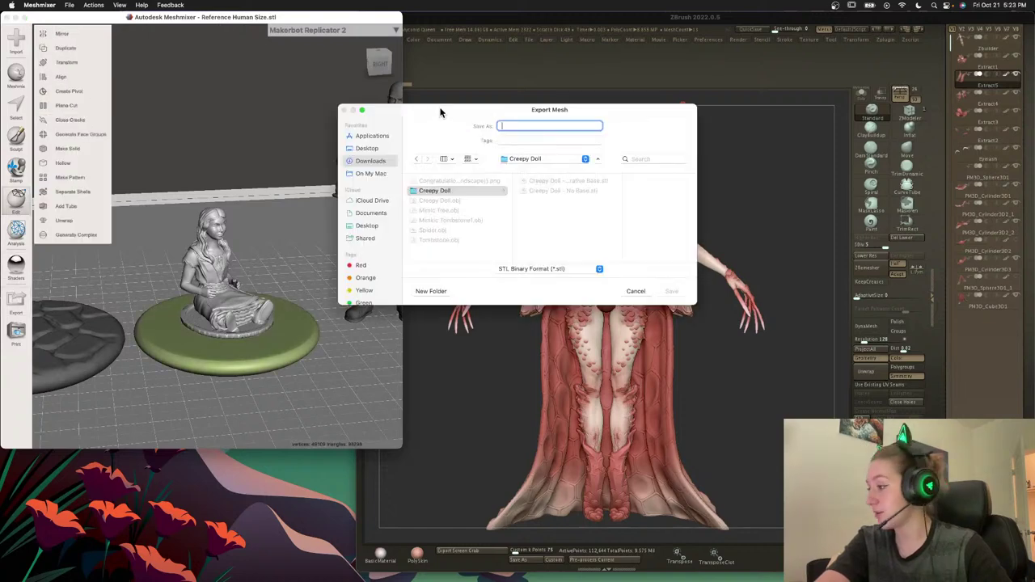
left_click(569, 192)
double_click(544, 125)
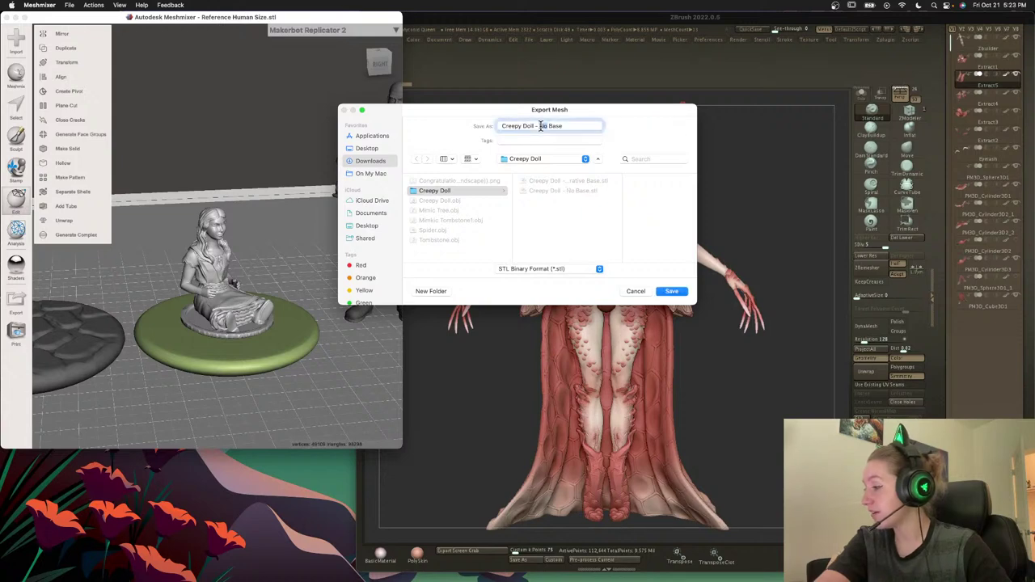
type("S")
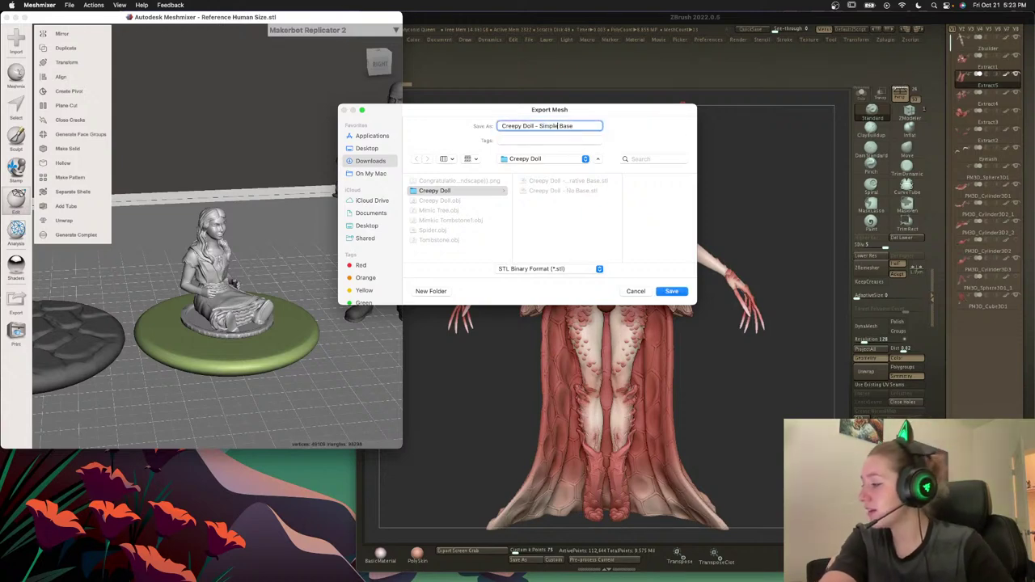
type("imple")
key("Return")
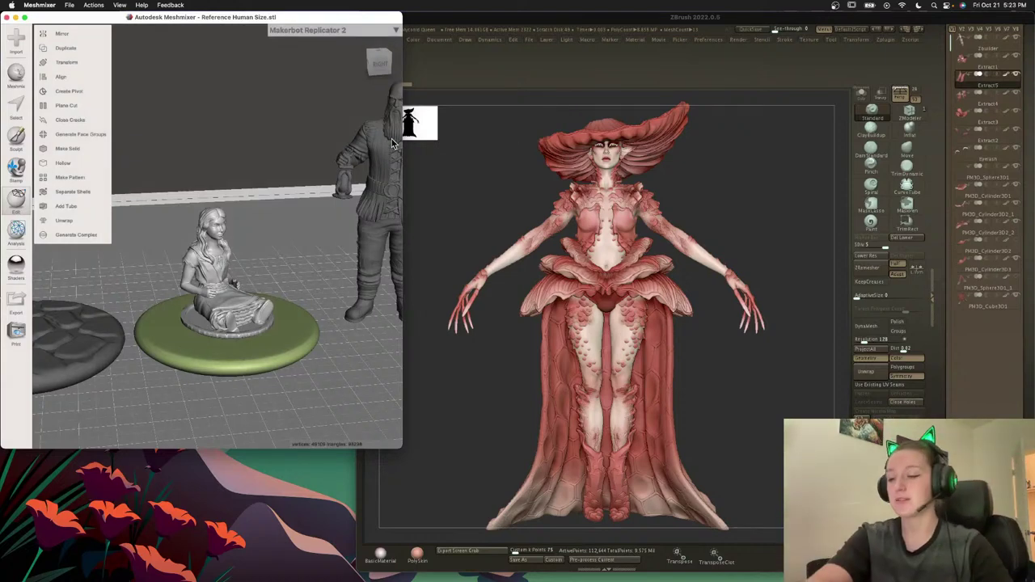
Undo the combine and make the doll the active object.
right_click_drag(262, 229, 261, 232)
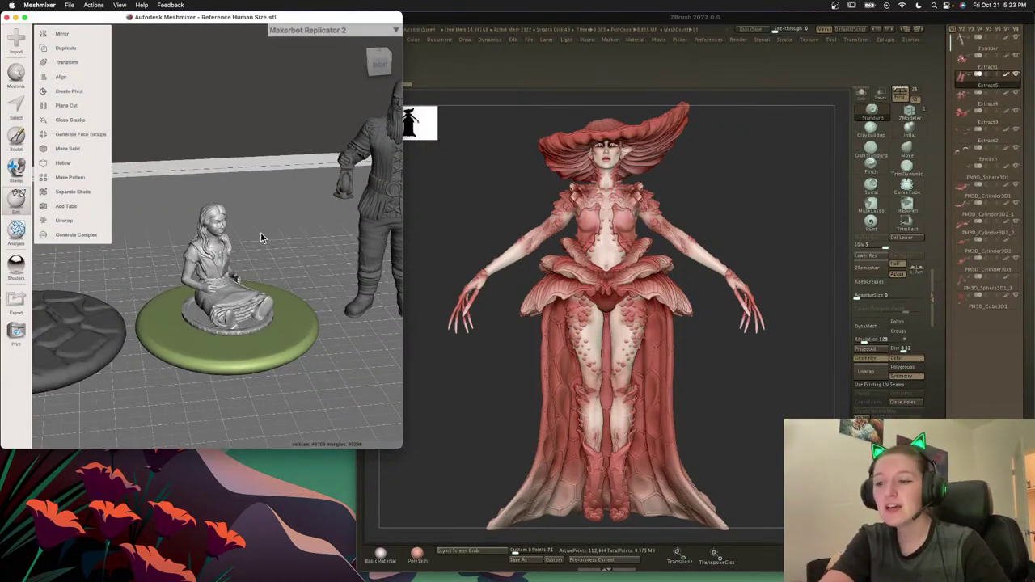
left_click(210, 295)
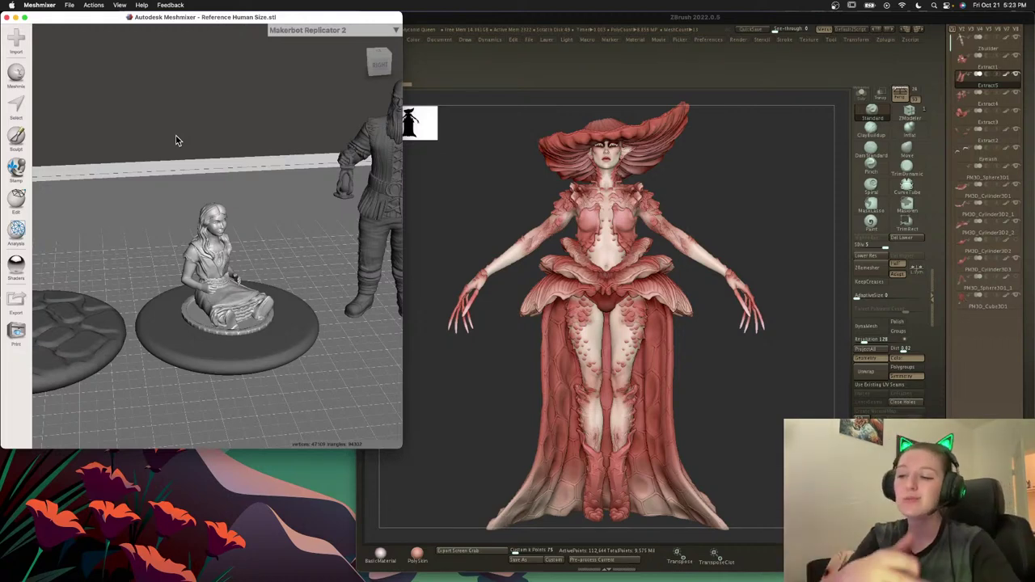
left_click(16, 198)
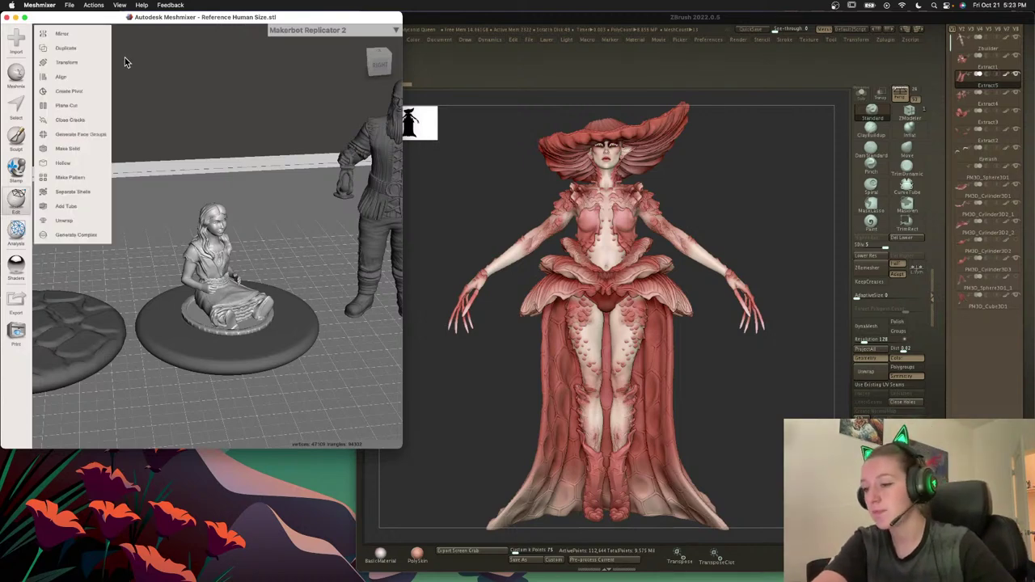
left_click(80, 64)
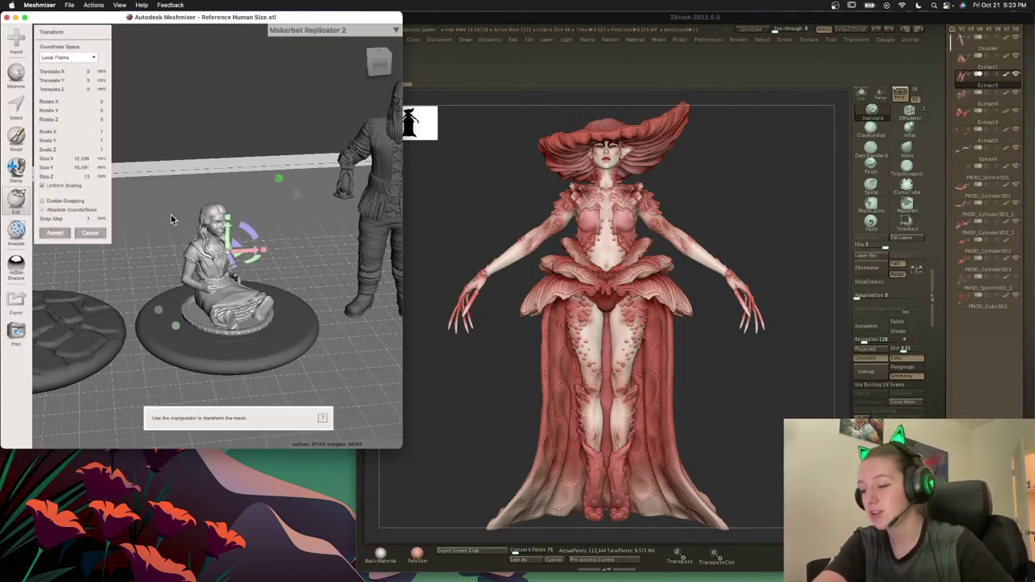
left_click_drag(257, 251, 167, 256)
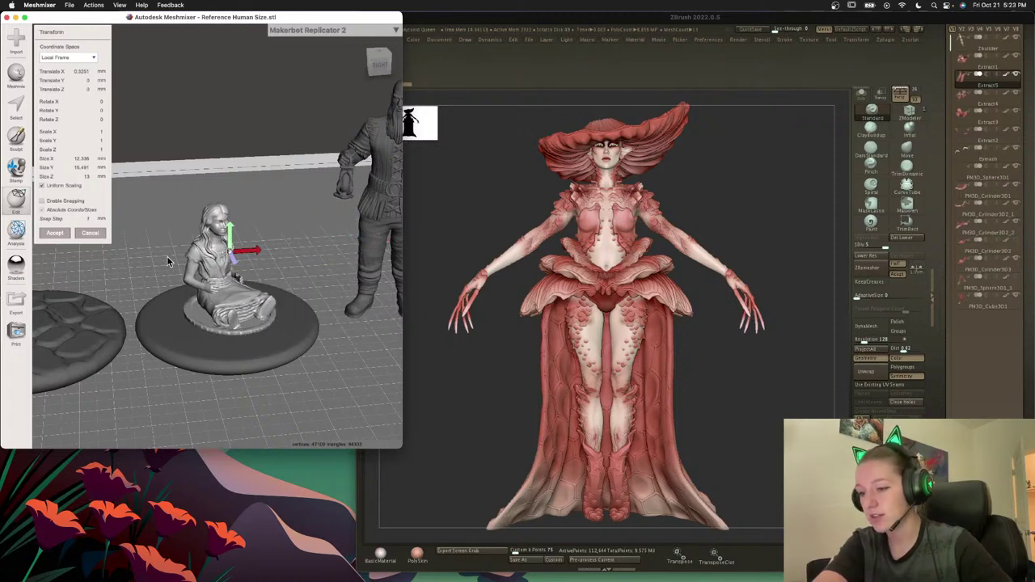
left_click(87, 232)
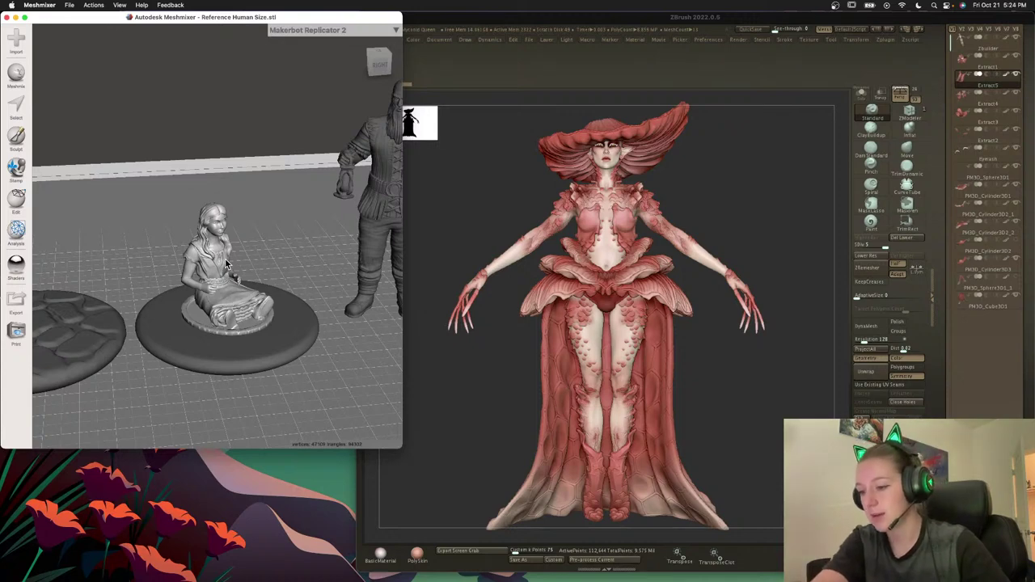
Move the doll back off the plain base to a clear spot behind it.
left_click(16, 199)
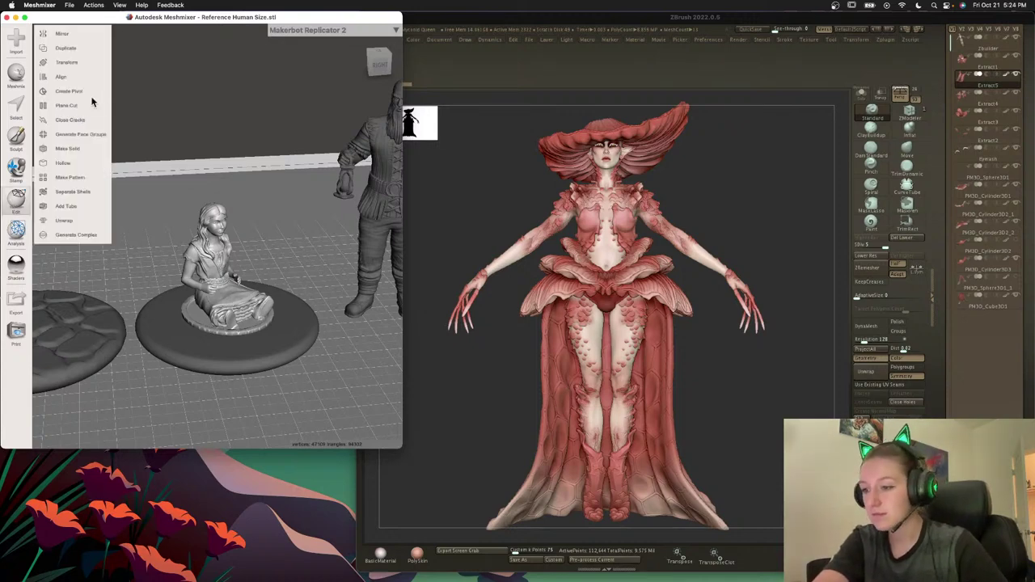
left_click(89, 66)
left_click_drag(232, 262, 218, 202)
left_click(55, 233)
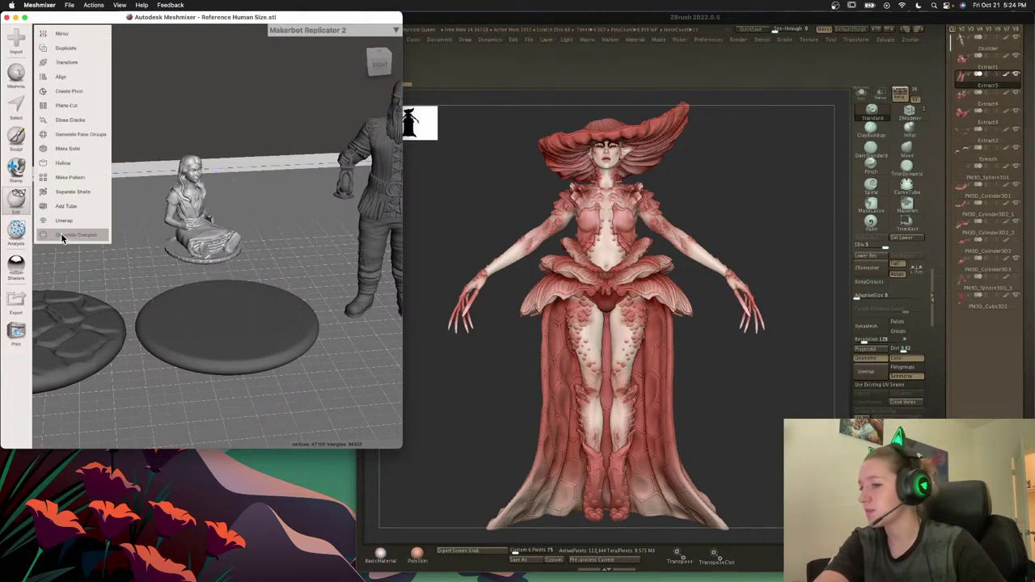
Append Spider.obj from the Downloads folder to the scene.
left_click(23, 50)
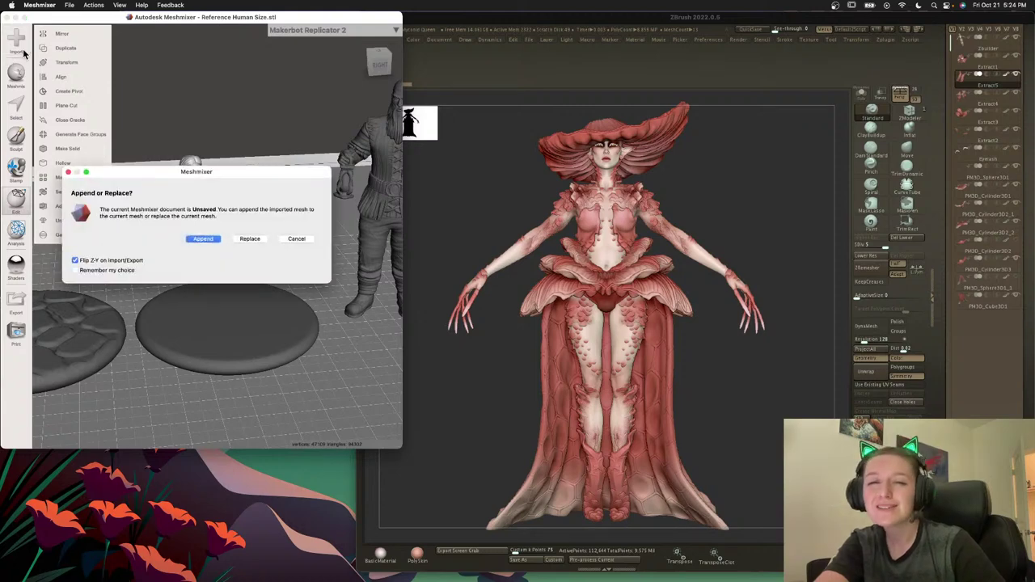
left_click(199, 239)
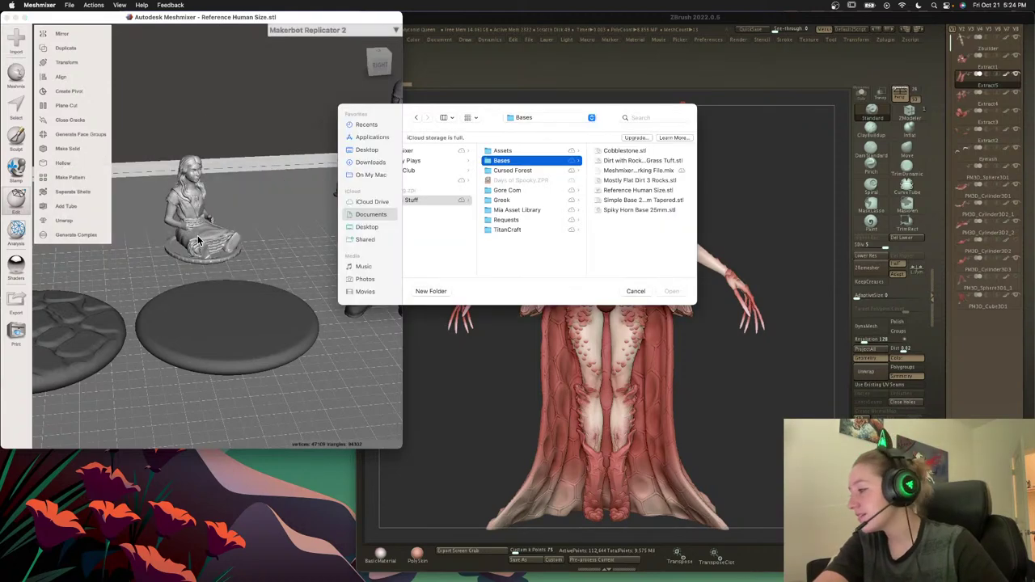
left_click(368, 217)
left_click(368, 163)
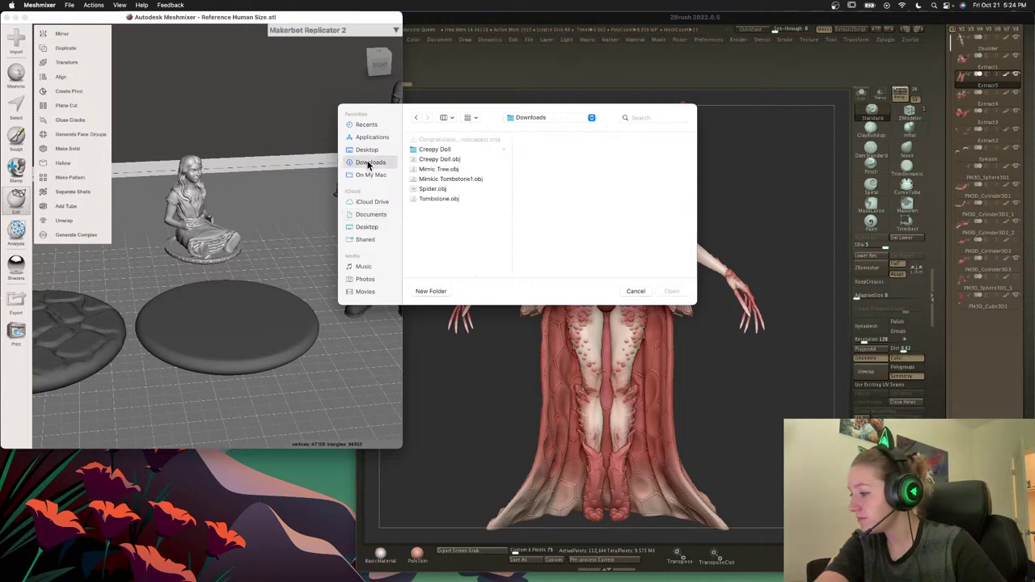
double_click(442, 189)
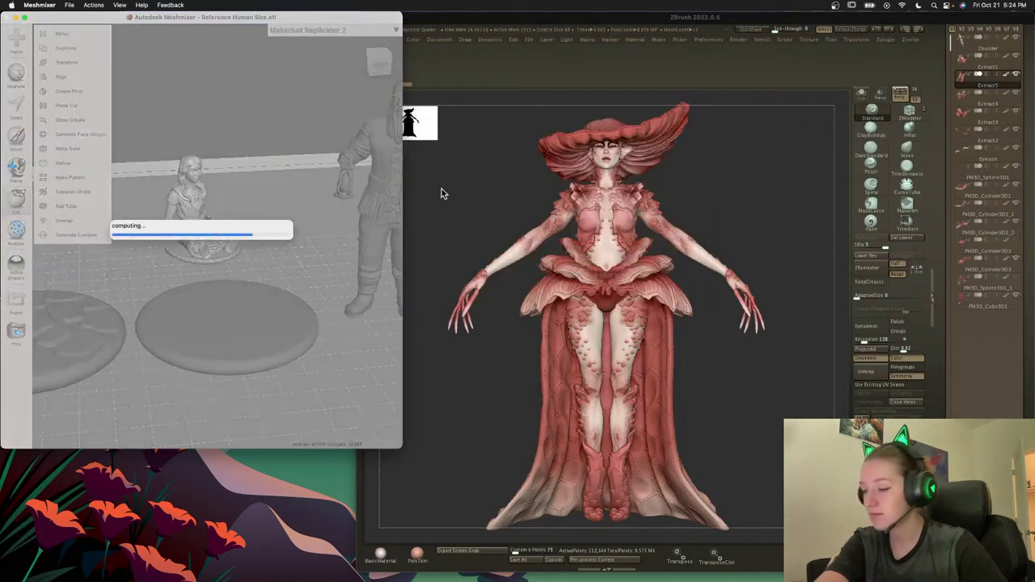
left_click(234, 254)
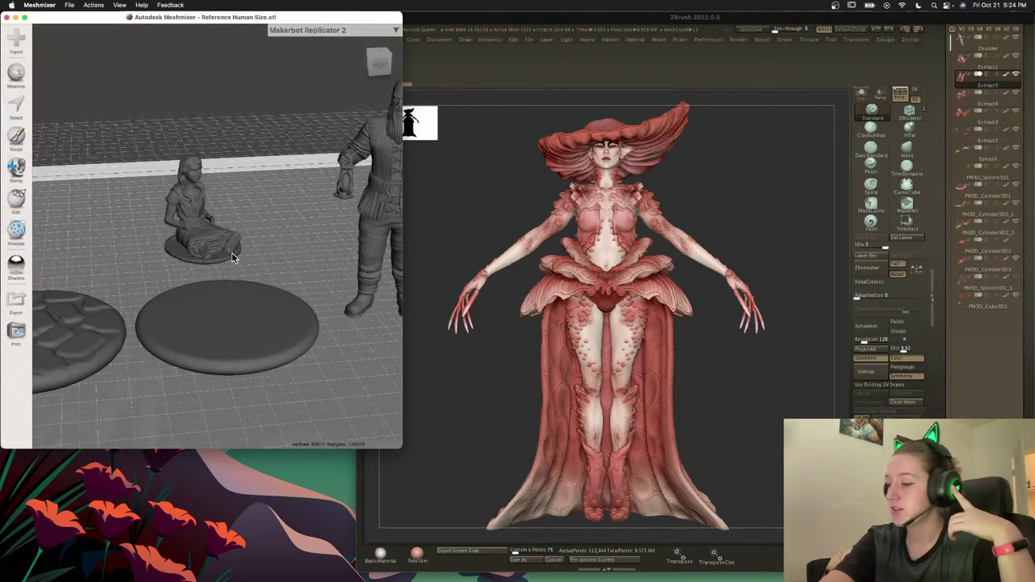
scroll(200, 296, "up", 2)
scroll(202, 300, "down", 1)
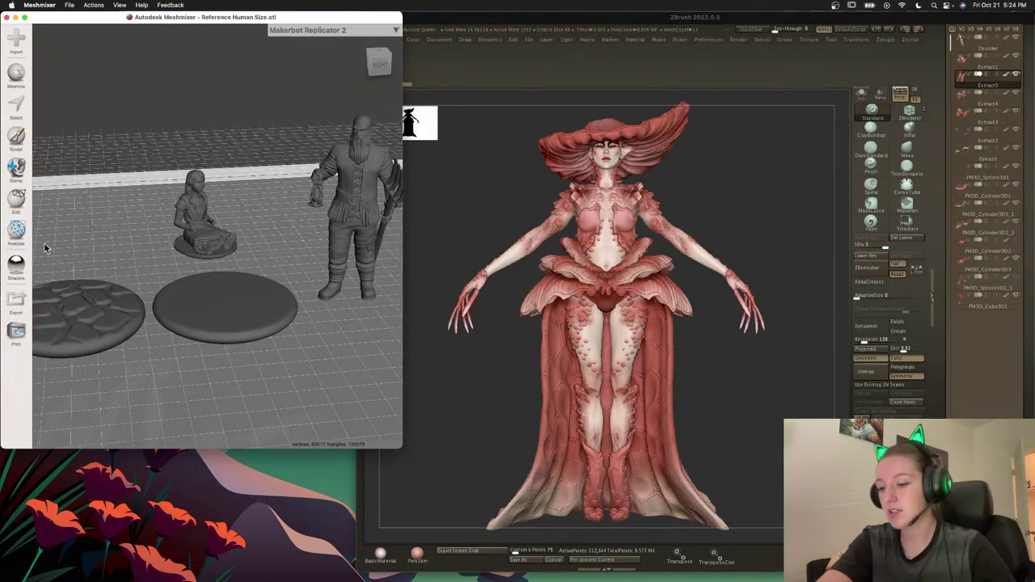
Align the spider's base point to the world origin and set its X rotation to 90 degrees.
left_click(16, 198)
left_click(82, 76)
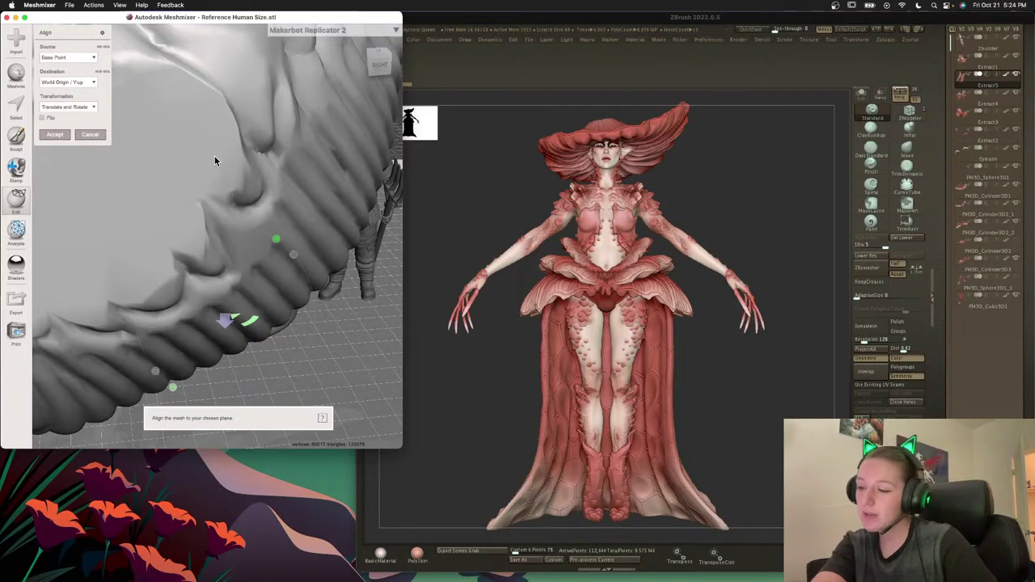
left_click(53, 135)
left_click(66, 62)
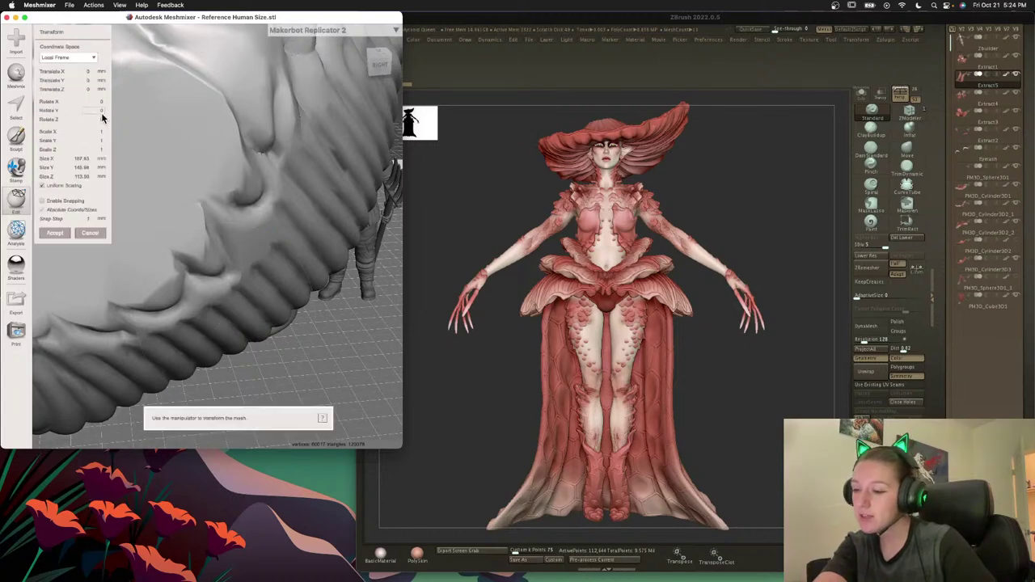
left_click(96, 101)
type("90")
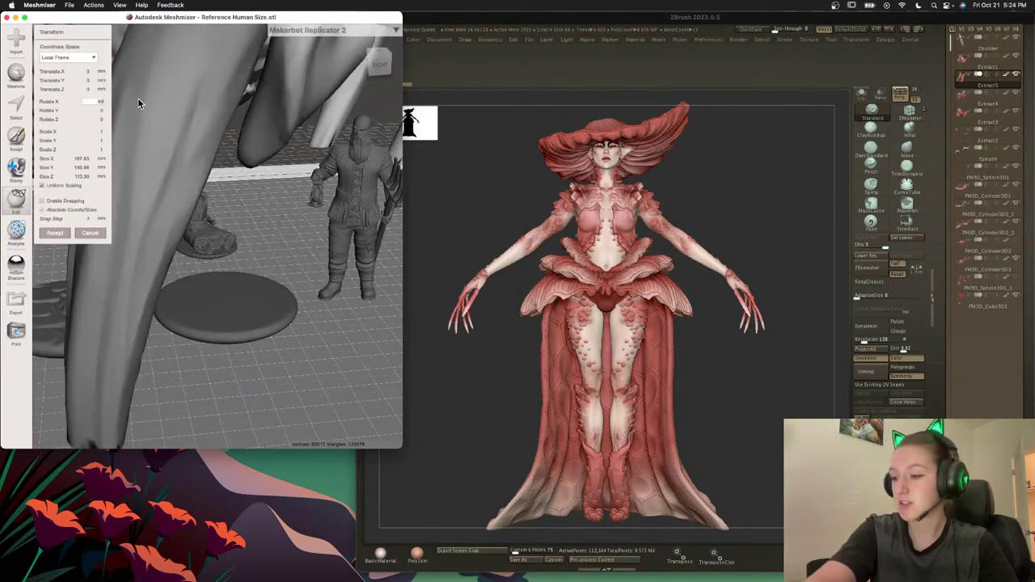
key("Return")
Scale the rotated spider uniformly to a Z size of 50 mm and realign its base point to the world origin.
double_click(73, 177)
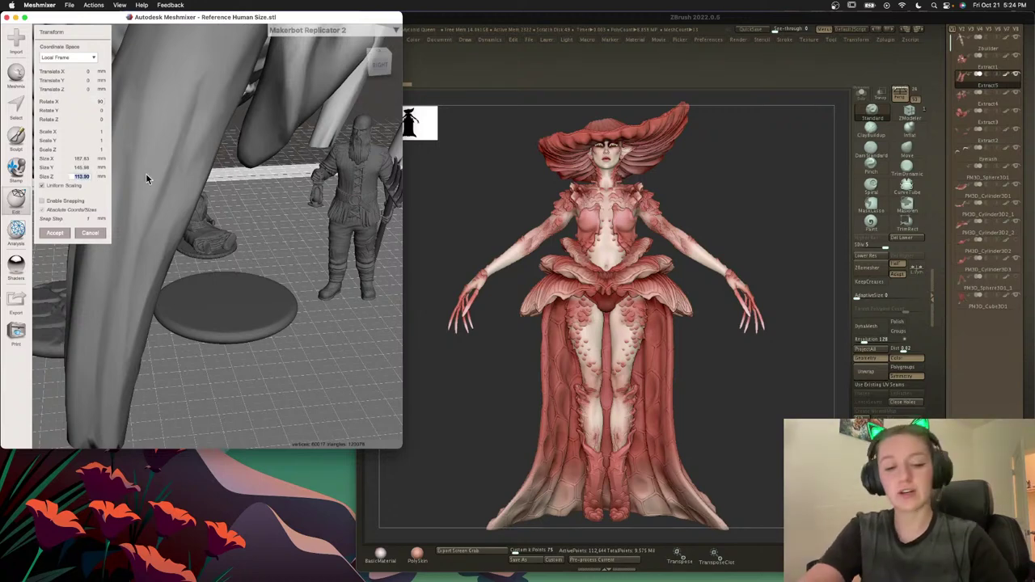
type("50")
key("Return")
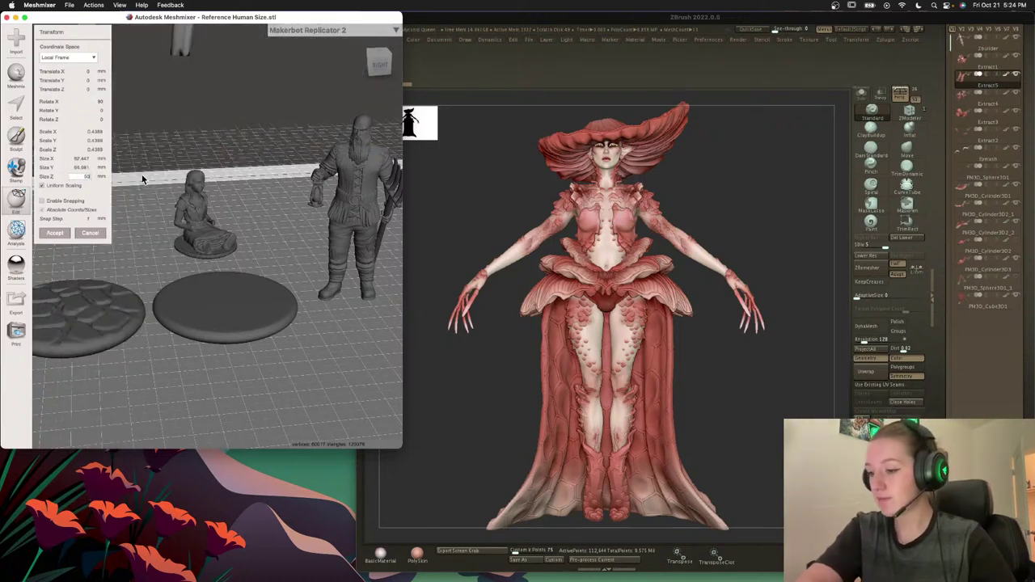
left_click(54, 232)
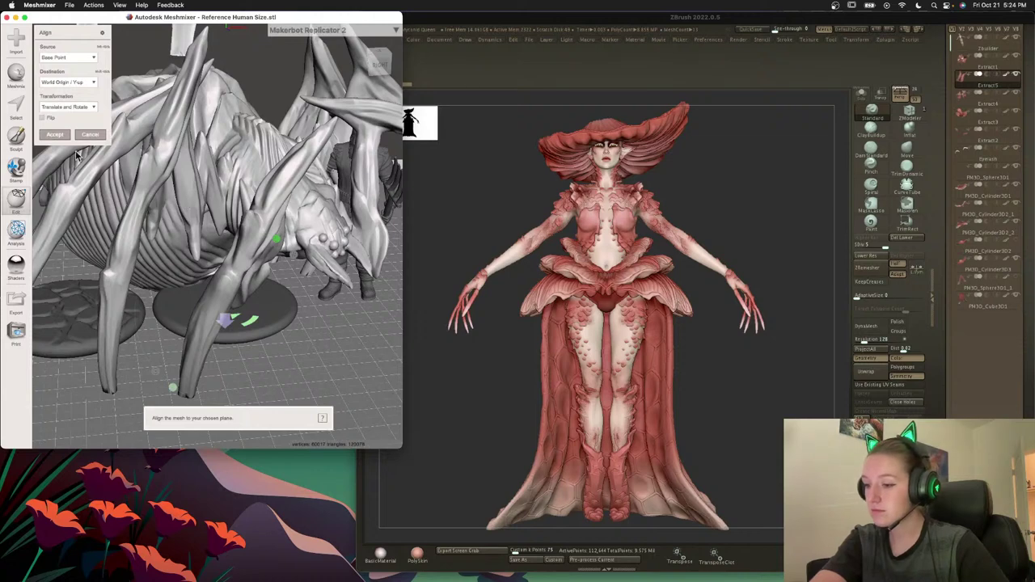
left_click(58, 134)
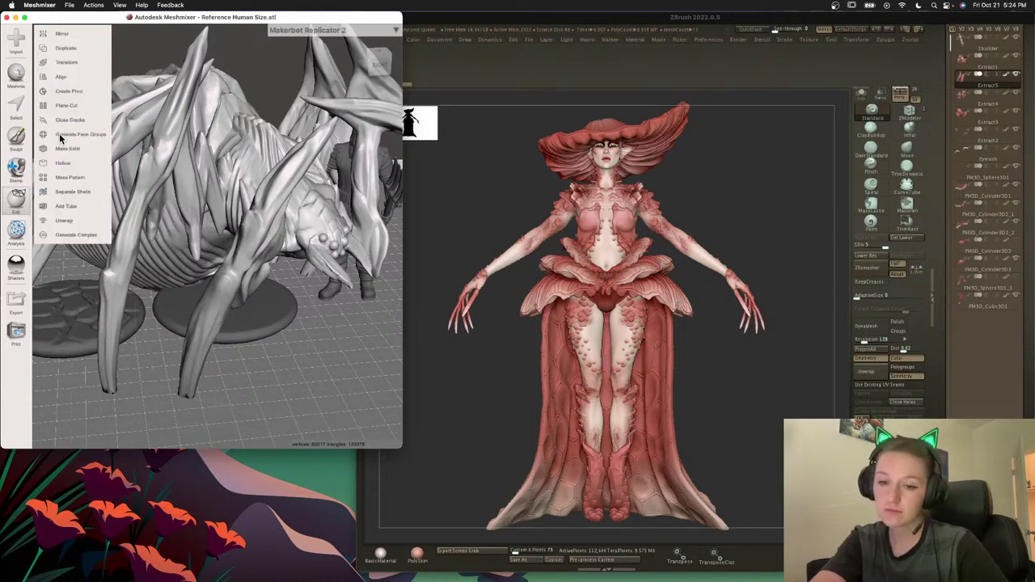
Scale the spider uniformly to a Y size of 25 mm.
left_click(66, 62)
left_click(82, 167)
left_click_drag(83, 168, 115, 172)
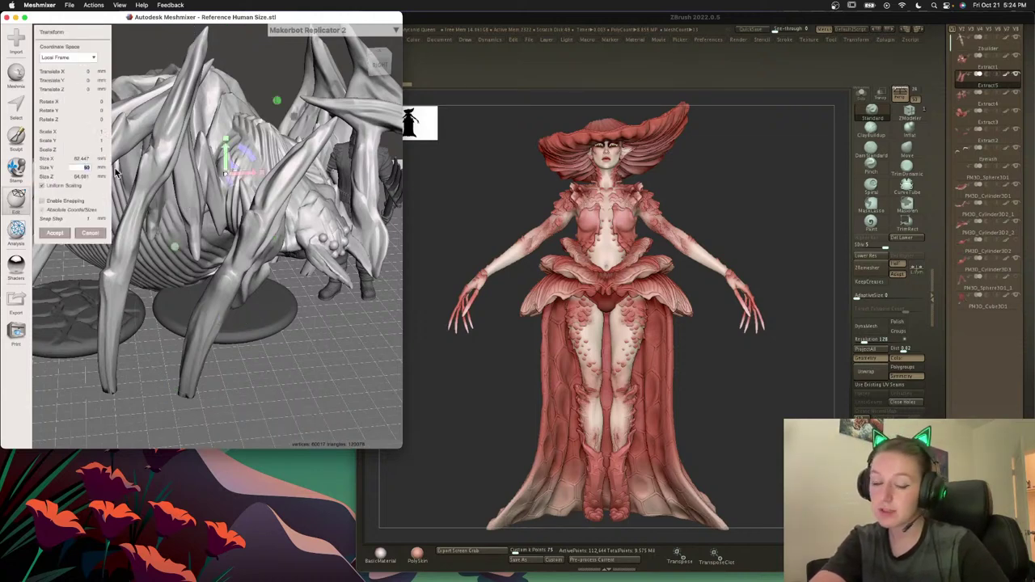
type("25")
key("Return")
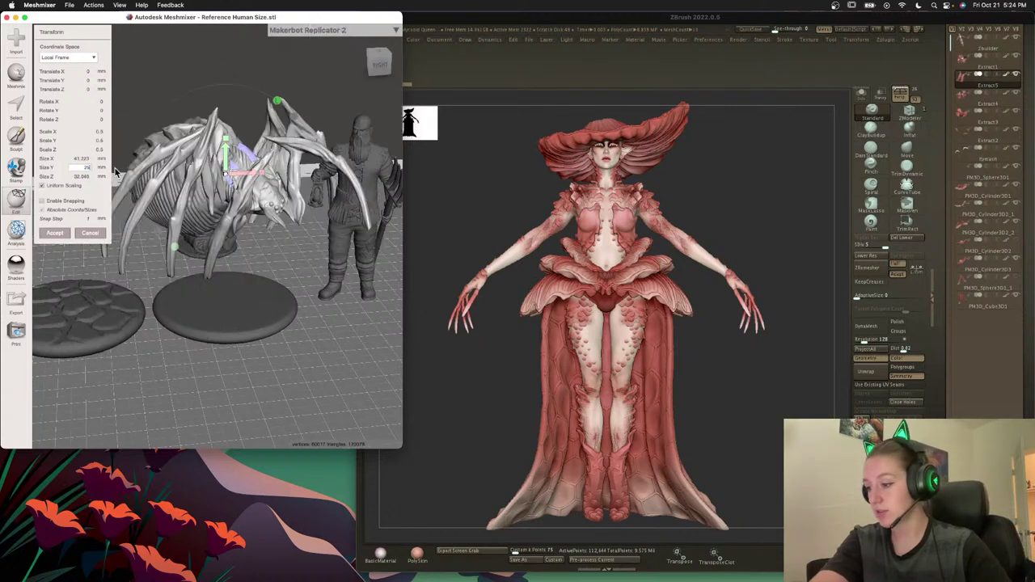
left_click(58, 233)
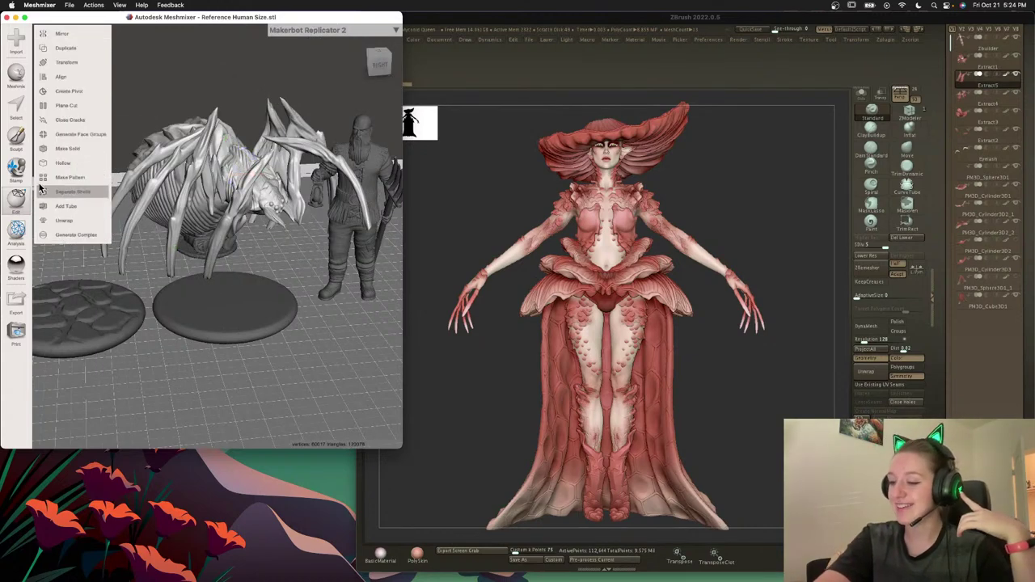
Align the resized spider's base point to the Y-up world origin so it stands on the ground.
left_click(81, 79)
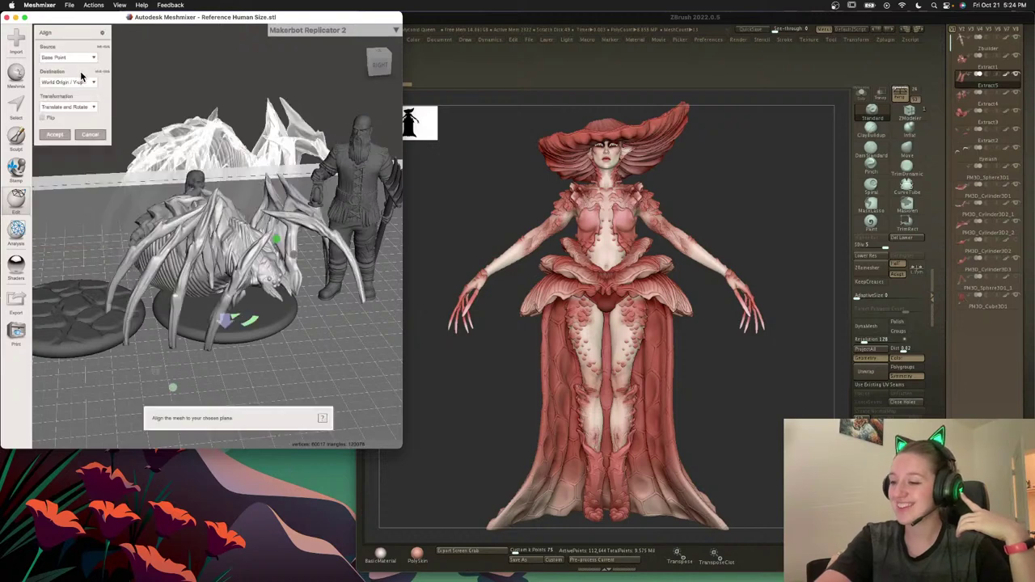
left_click(62, 133)
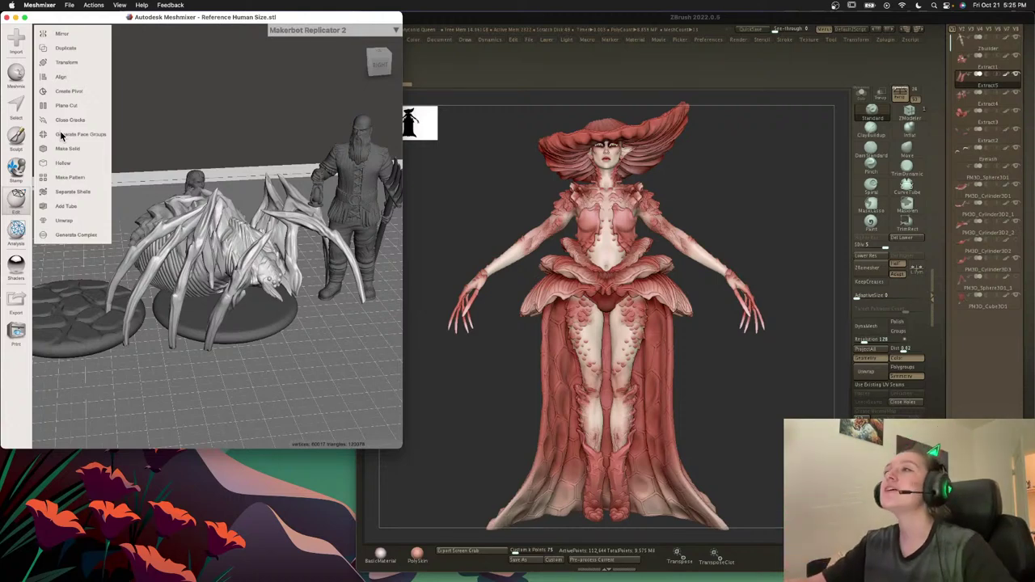
left_click(70, 82)
left_click(58, 136)
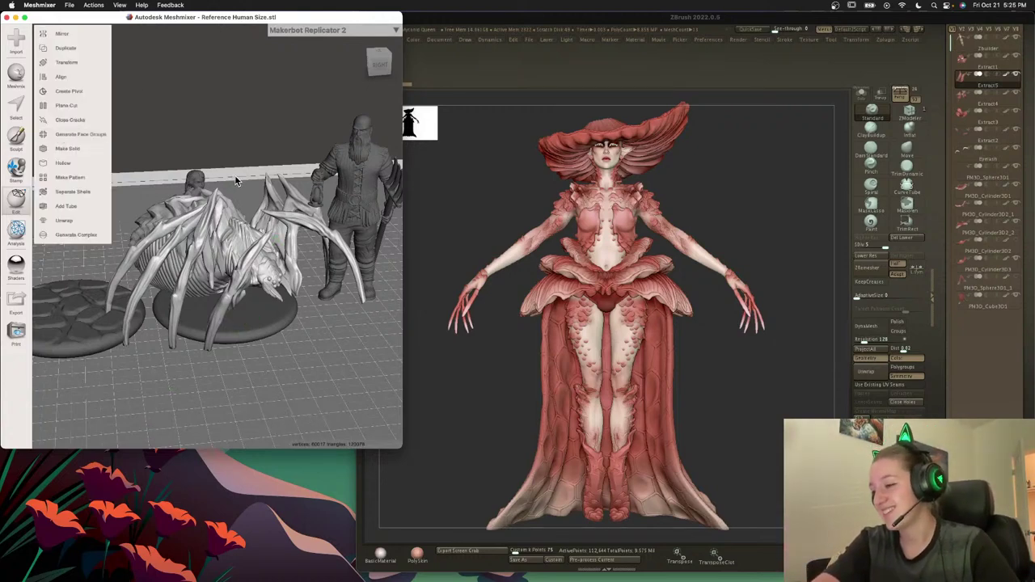
Auto-repair all mesh defects on the spider with the Inspector.
mouse_move(222, 170)
right_mouse_down()
mouse_move(247, 222)
mouse_move(284, 127)
mouse_move(287, 146)
mouse_move(199, 173)
mouse_move(223, 152)
right_mouse_up()
left_click(16, 231)
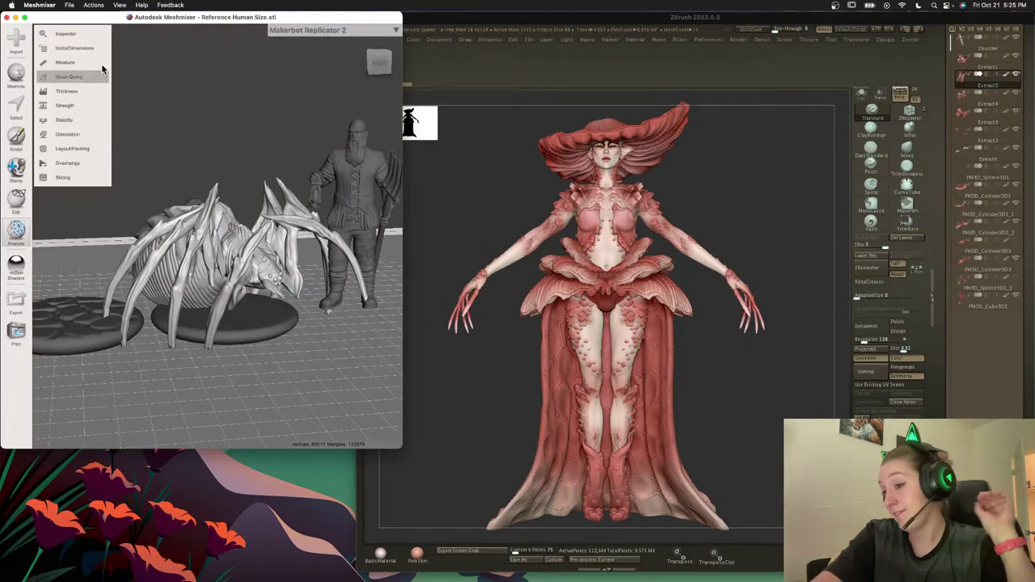
left_click(66, 34)
left_click(66, 100)
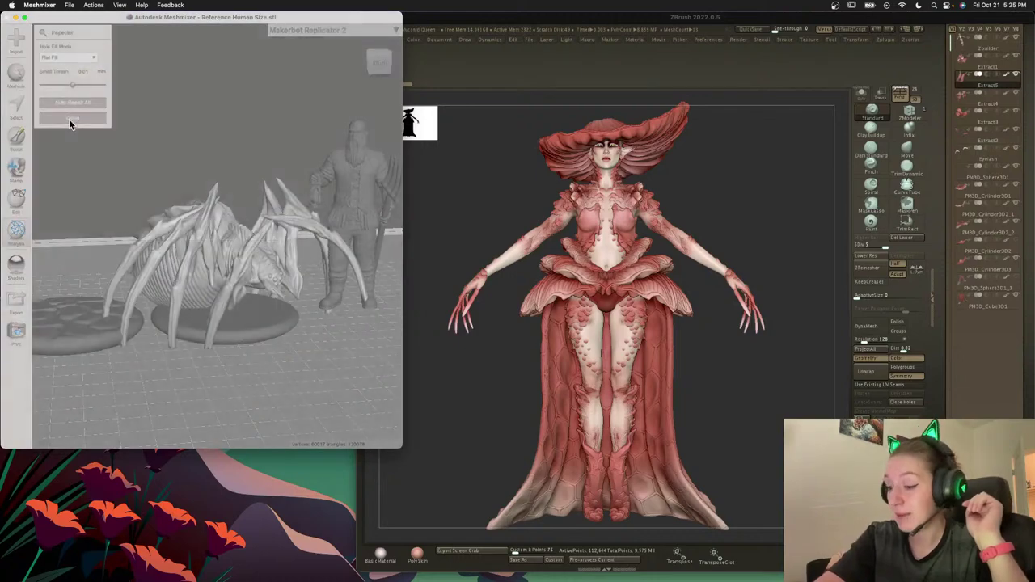
left_click(69, 118)
Delete the doll standing behind the spider from the scene.
right_click_drag(181, 220, 180, 281)
left_click(193, 136)
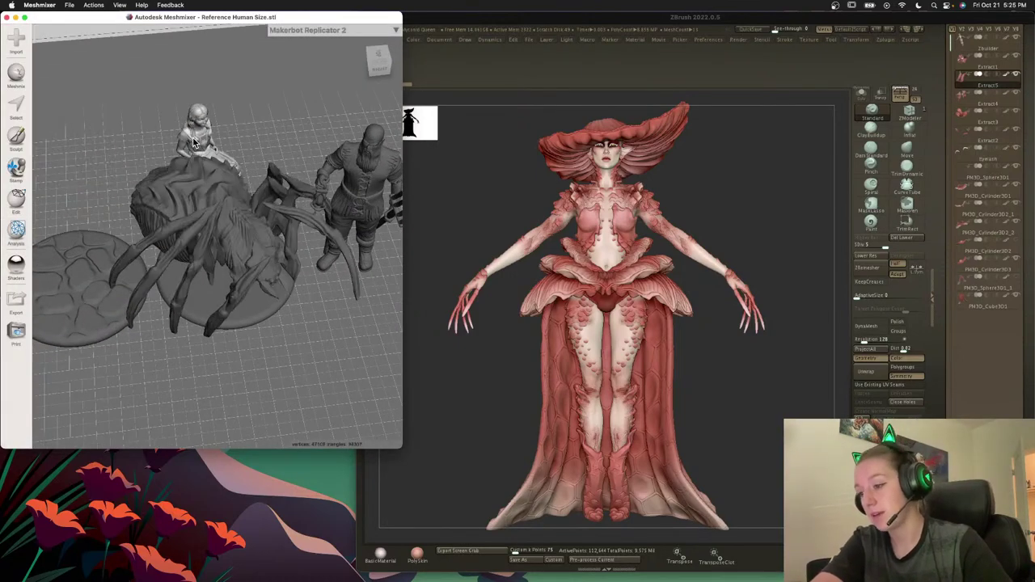
left_click(216, 176)
key("Delete")
Resize the plain base under the spider to 30 mm in X and Z without uniform scaling.
left_click(220, 299)
left_click(17, 203)
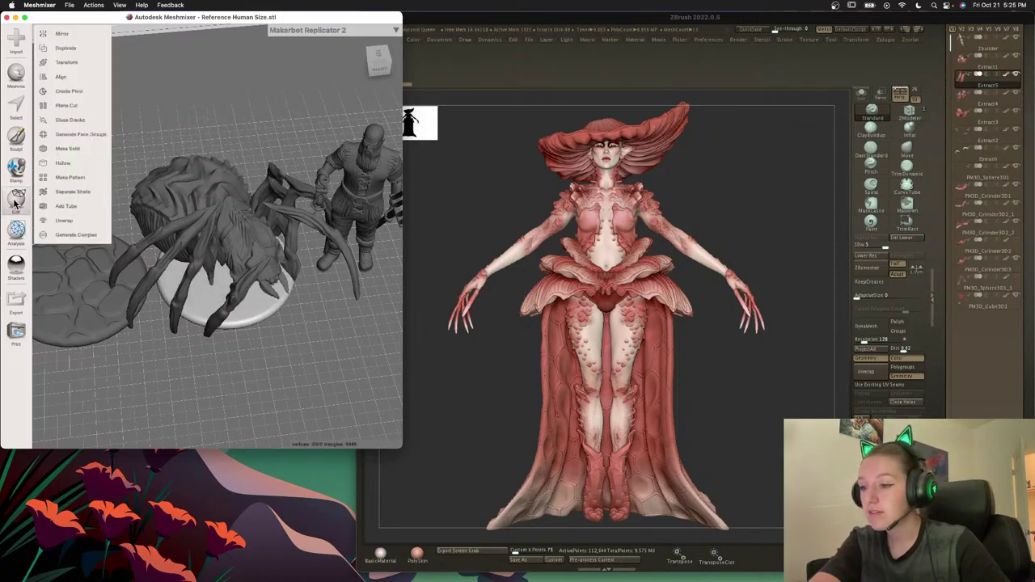
left_click(66, 62)
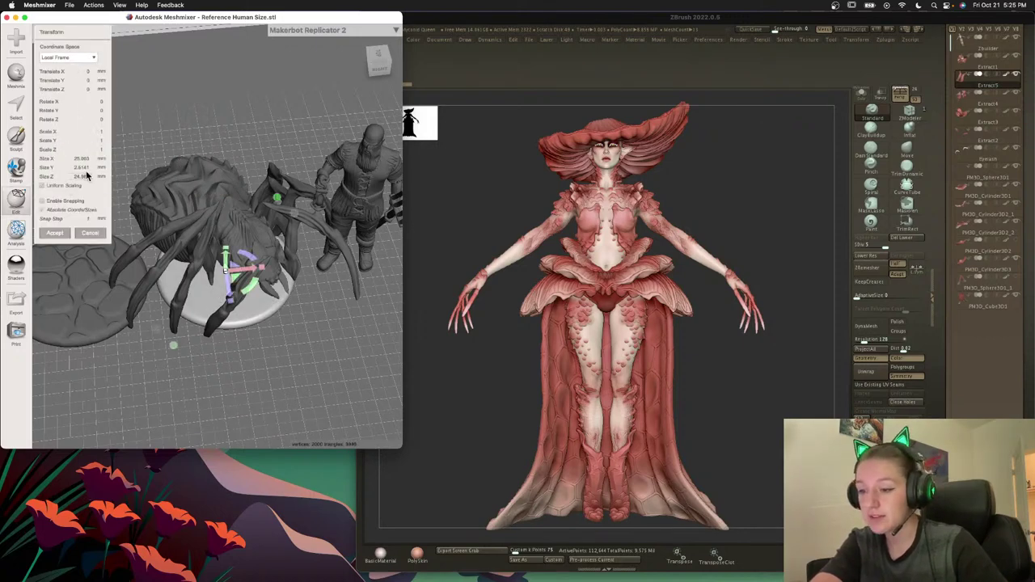
left_click_drag(71, 176, 161, 175)
type("33")
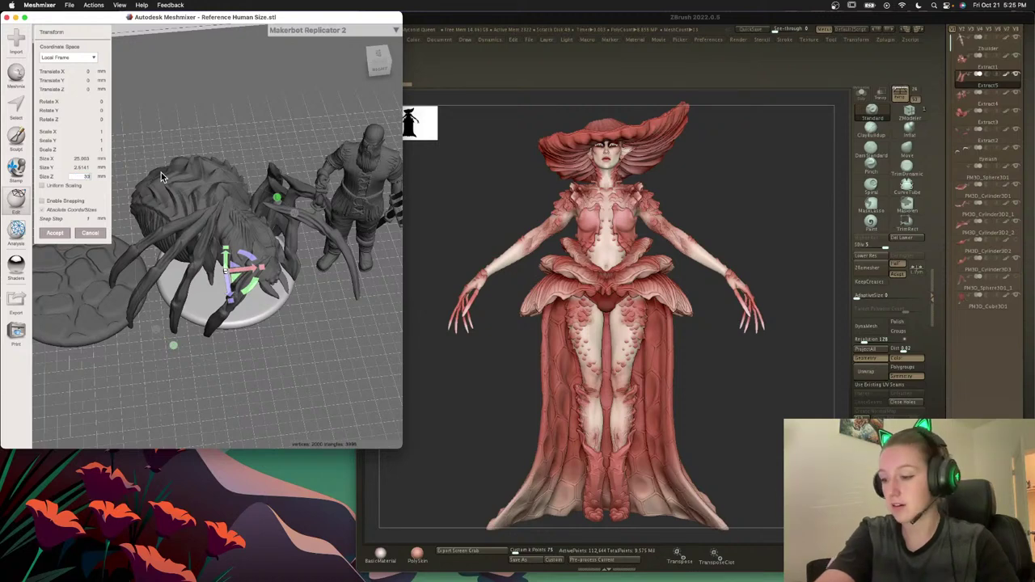
key("Return")
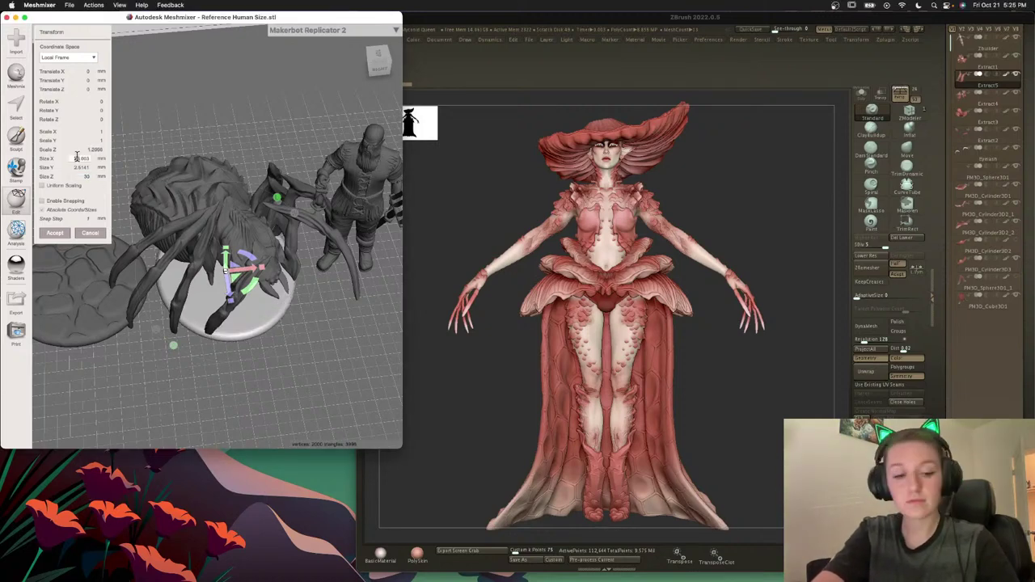
type("30")
key("Return")
key("BackSpace")
key("BackSpace")
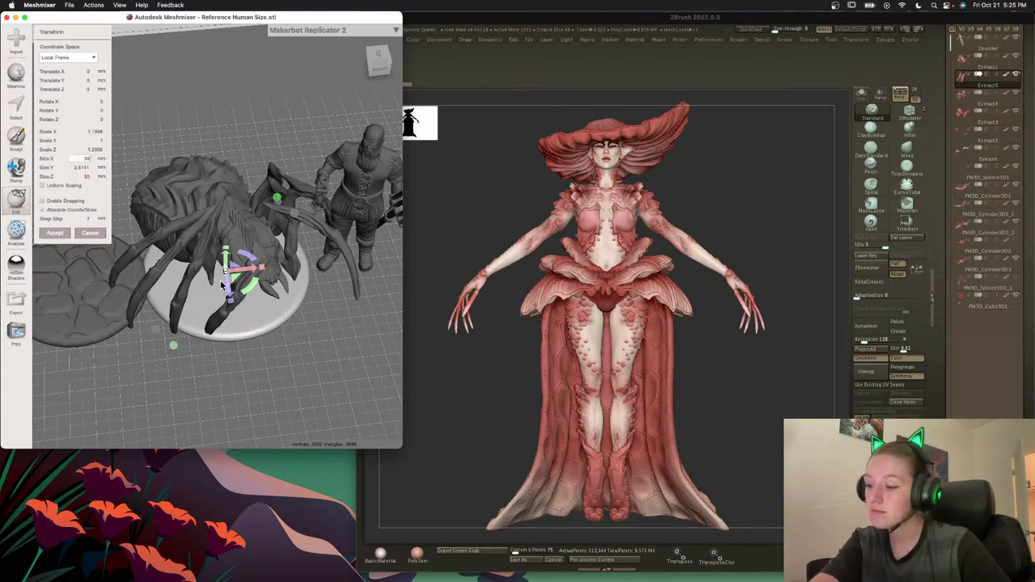
right_click_drag(220, 279, 150, 241)
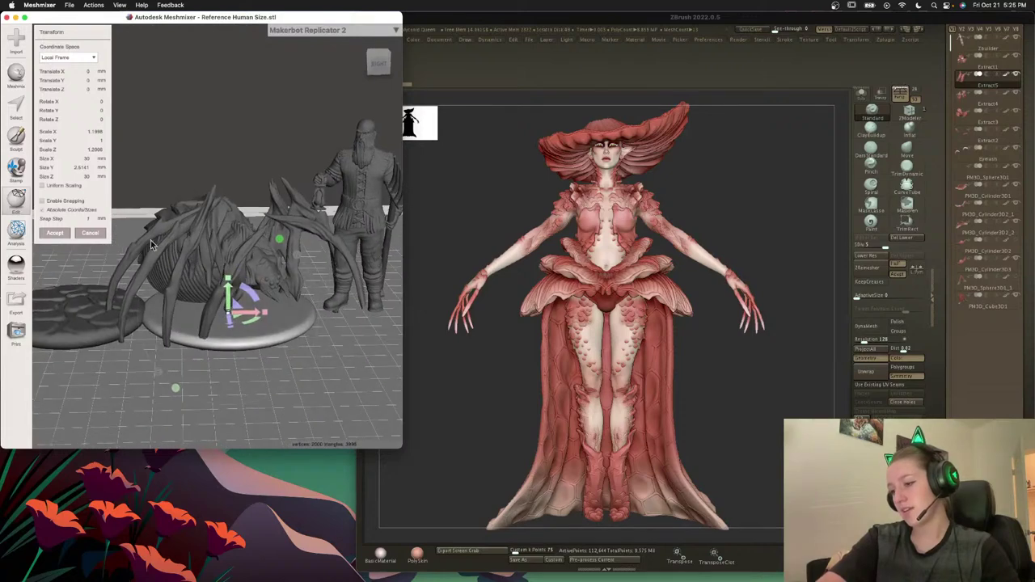
left_click(53, 233)
Scale the spider uniformly to a 30 mm X size and lower it toward the plain base.
left_click(16, 198)
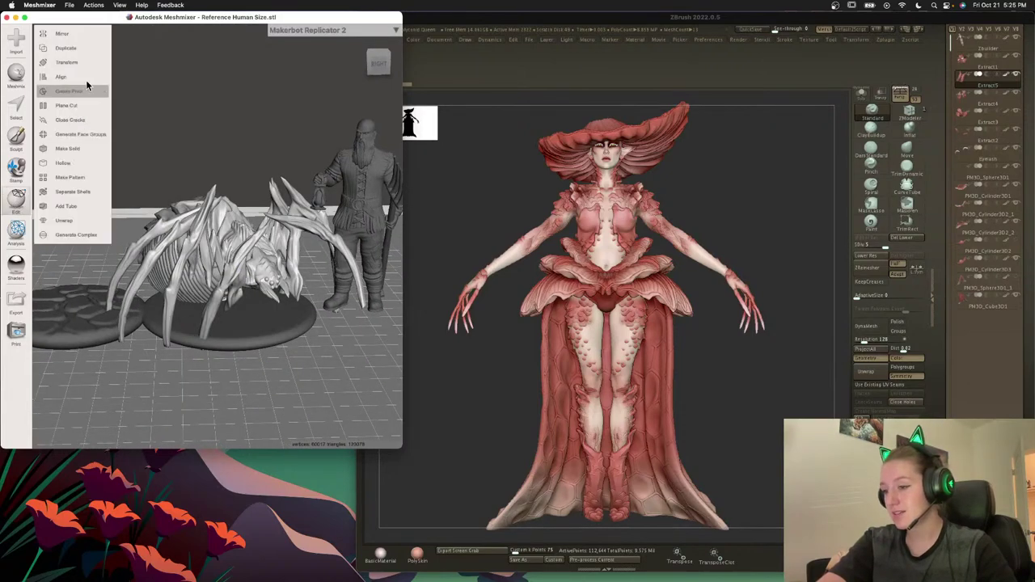
left_click(81, 62)
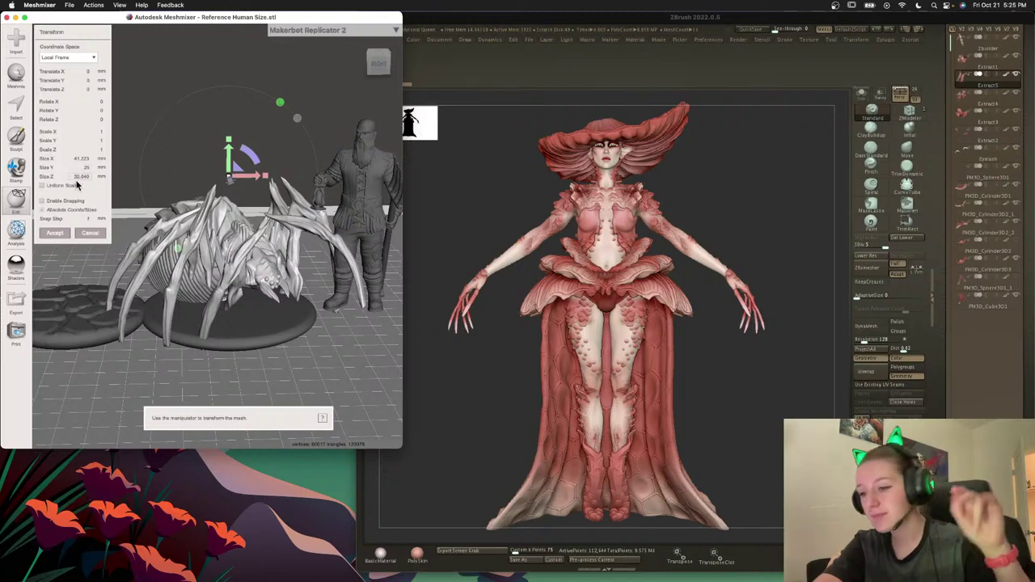
left_click(76, 183)
left_click_drag(72, 176, 103, 176)
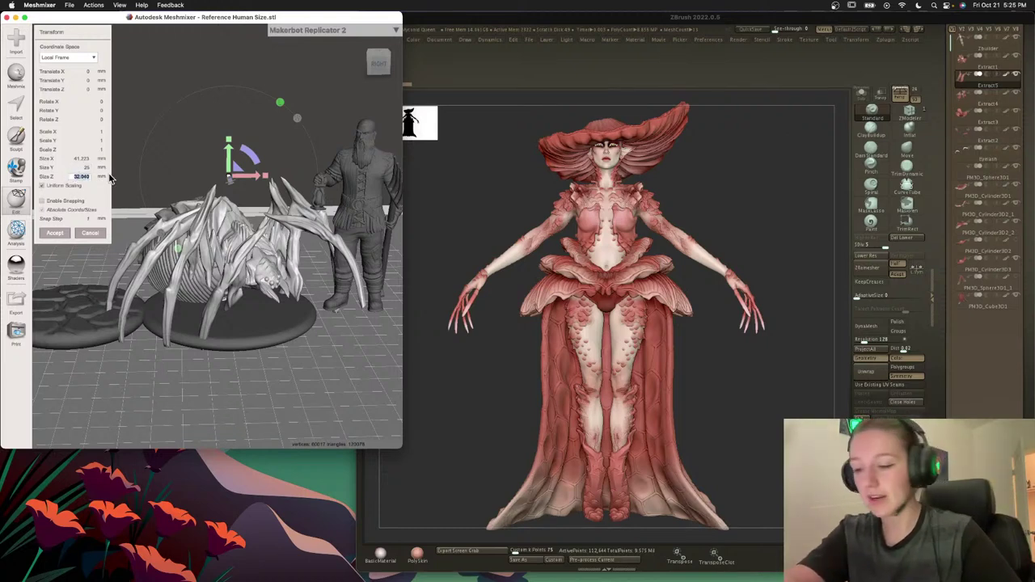
left_click(106, 177)
left_click(84, 159)
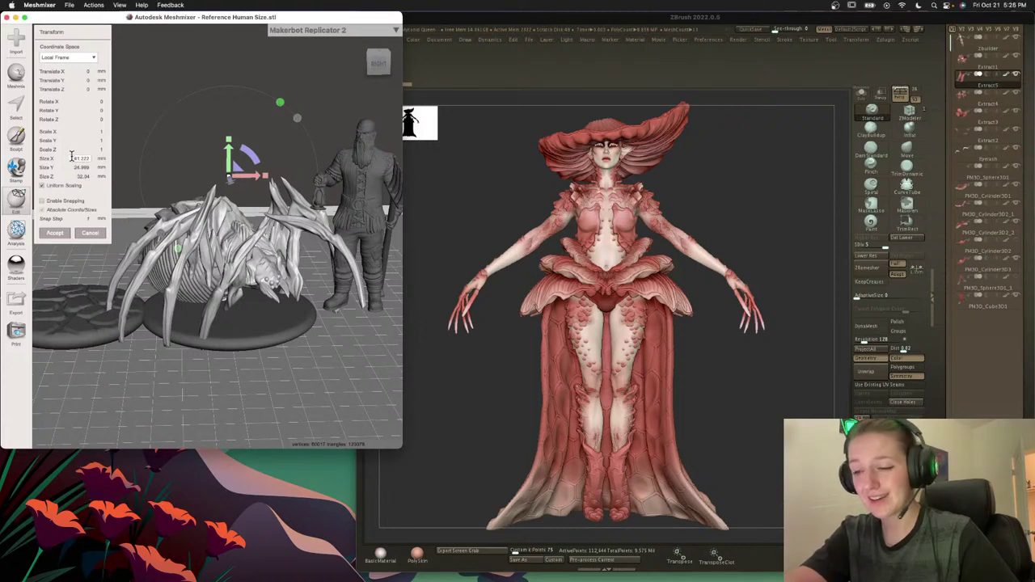
left_click_drag(72, 158, 111, 159)
type("3")
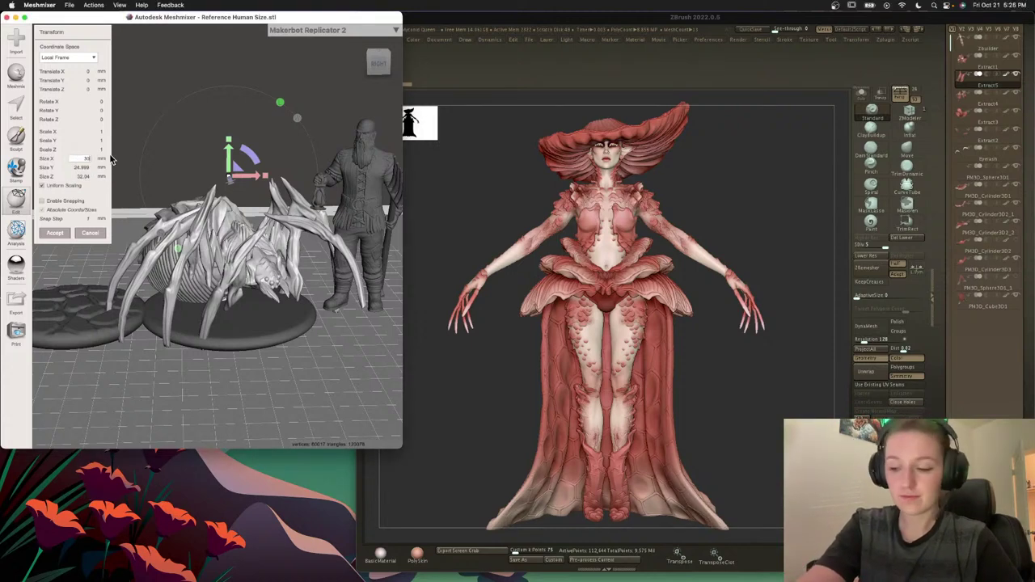
type("0")
key("Return")
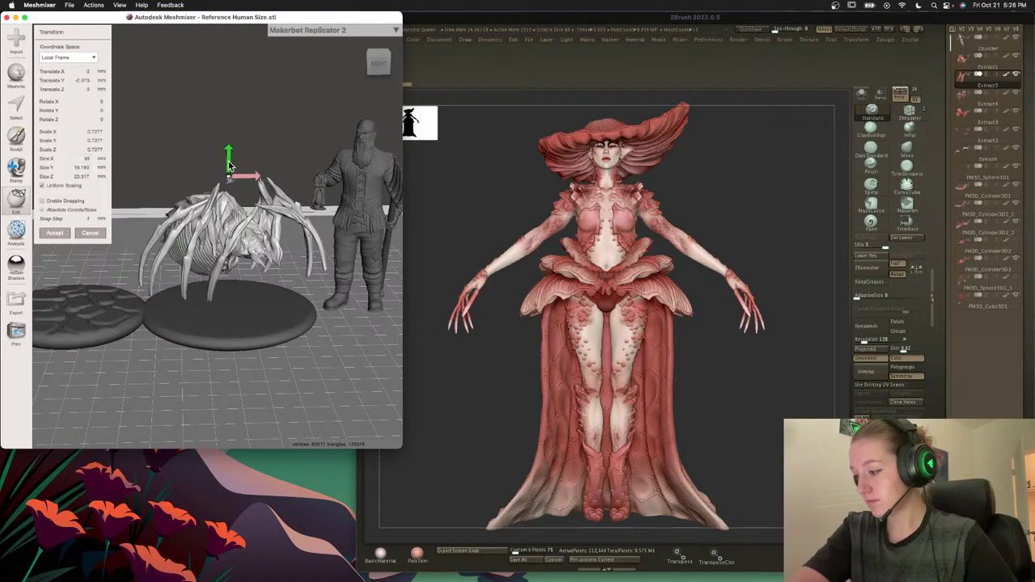
mouse_move(229, 166)
left_mouse_down()
mouse_move(229, 191)
mouse_move(229, 178)
left_mouse_up()
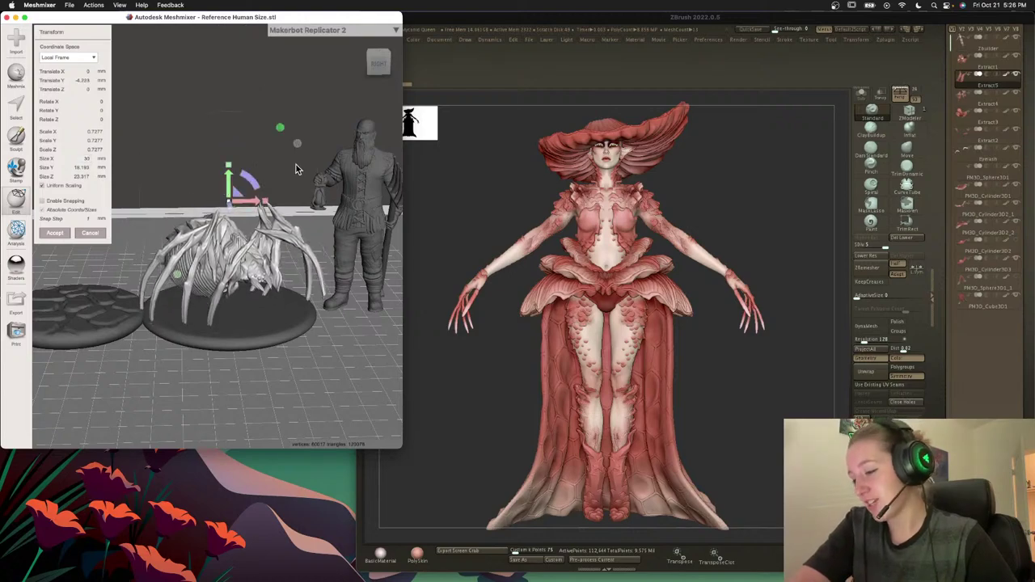
right_click_drag(296, 165, 327, 169)
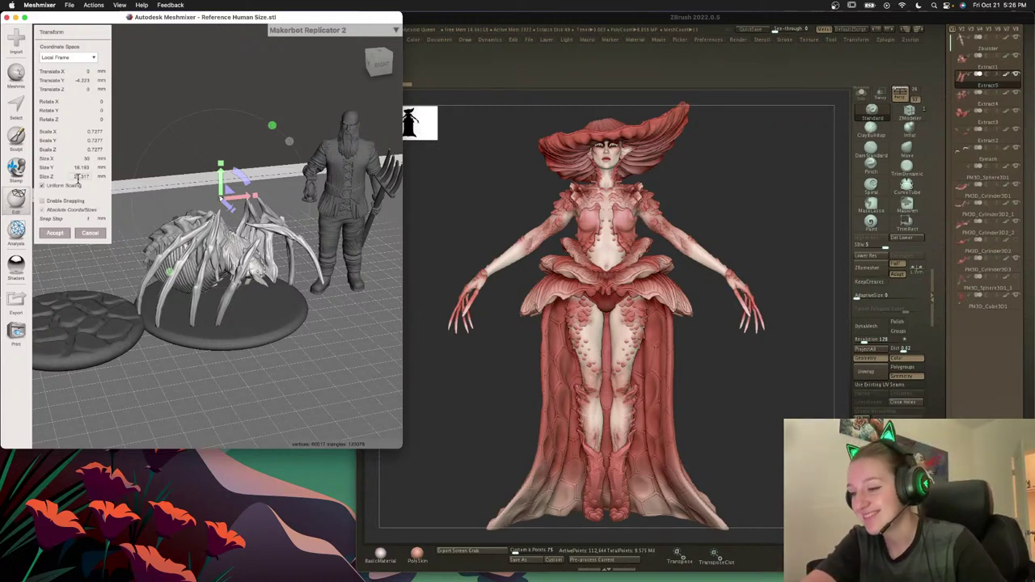
Scale the spider uniformly to a Z size of 20 mm, lower it onto the plain base and adjust its position there.
left_click_drag(72, 176, 107, 176)
type("22")
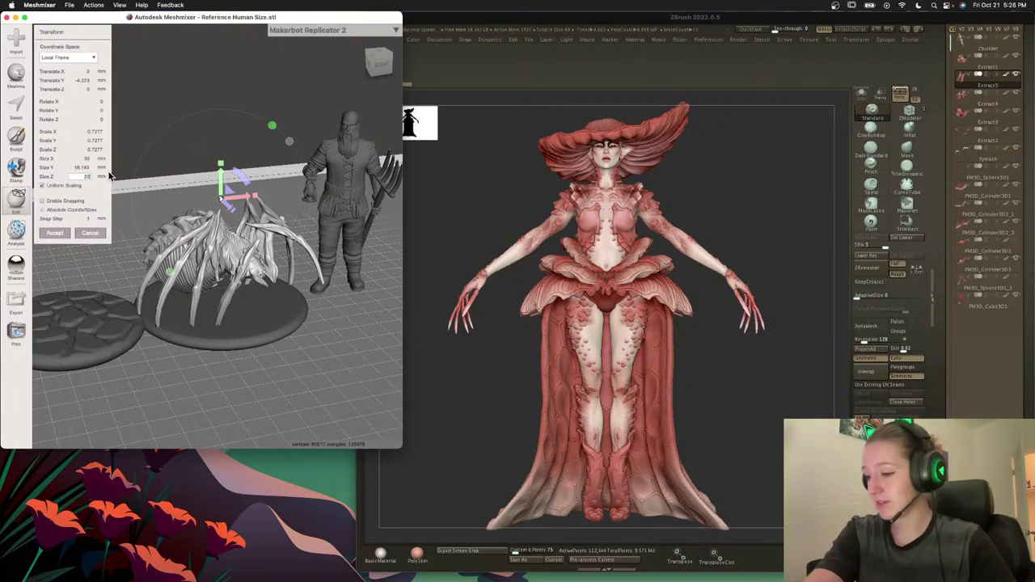
key("Return")
left_click_drag(222, 191, 221, 213)
right_click_drag(267, 166, 262, 295)
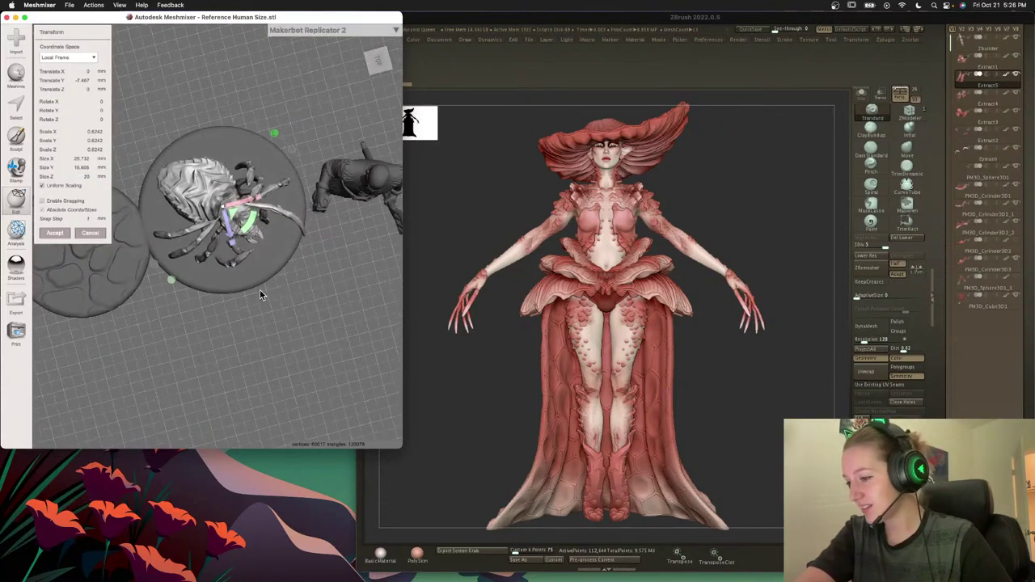
left_click_drag(226, 223, 225, 218)
right_click_drag(267, 328, 245, 230)
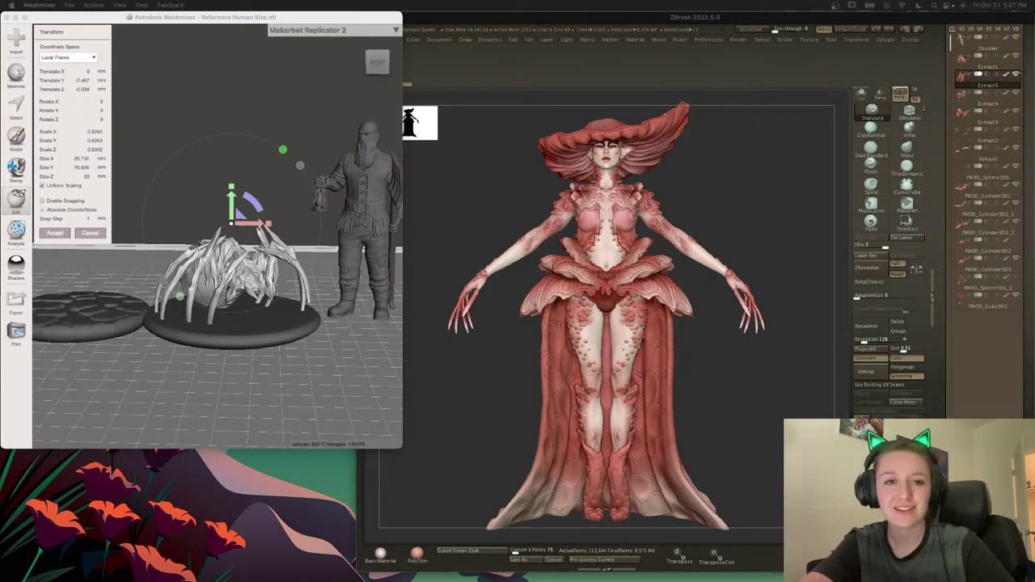
Switch to Discord and examine the hermit crab and skull reference images in the open chat, then return to Meshmixer.
left_click_drag(0, 106, 355, 73)
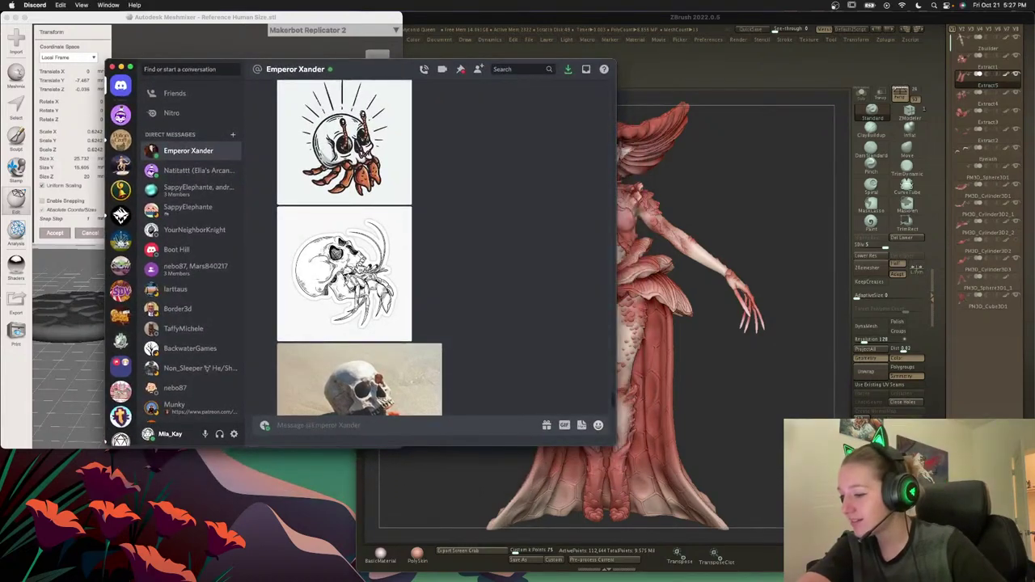
scroll(350, 288, "down", 5)
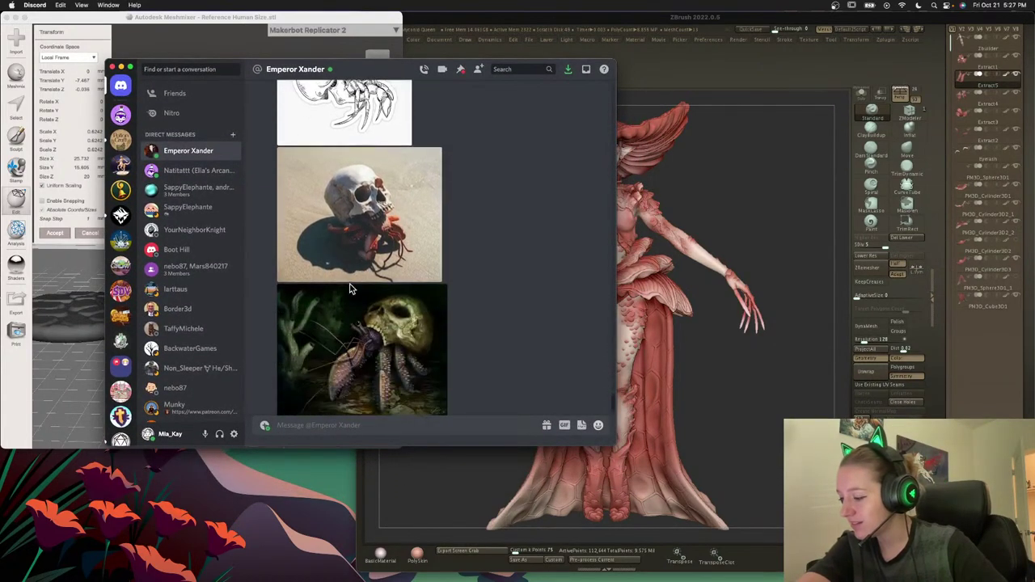
scroll(350, 288, "down", 1)
scroll(350, 288, "up", 6)
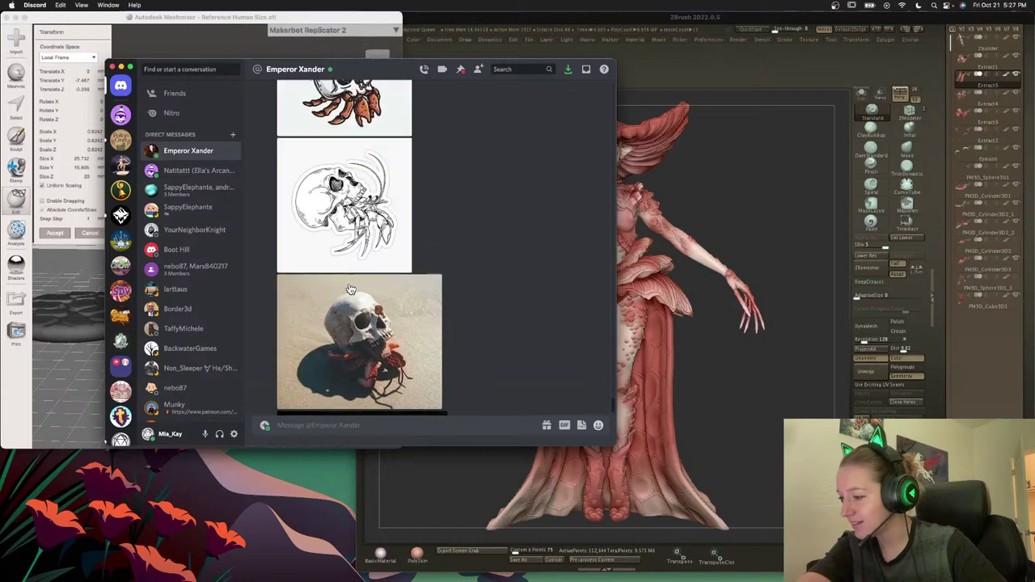
scroll(350, 287, "down", 1)
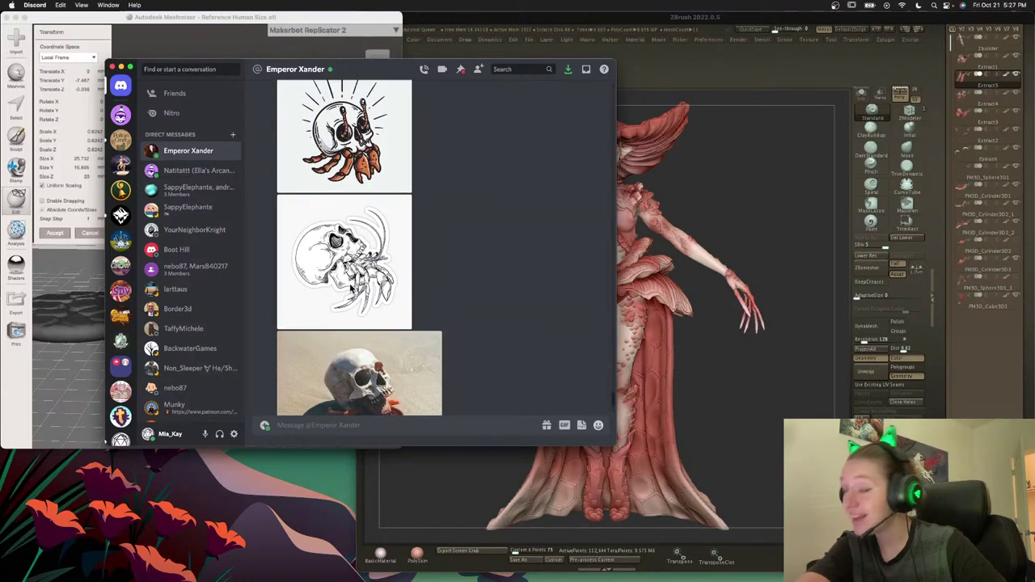
left_click_drag(370, 74, 0, 68)
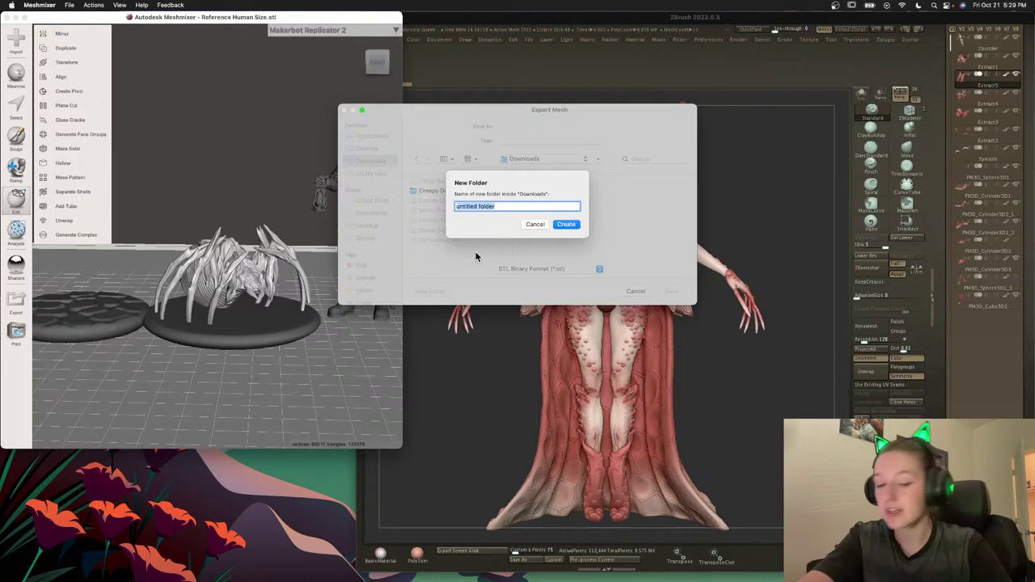
Create a Giant Spider folder in Downloads and export the spider there as "Giant Spider - No Base" in STL Binary Format.
key("Return")
type("Giant Spider - No Bae")
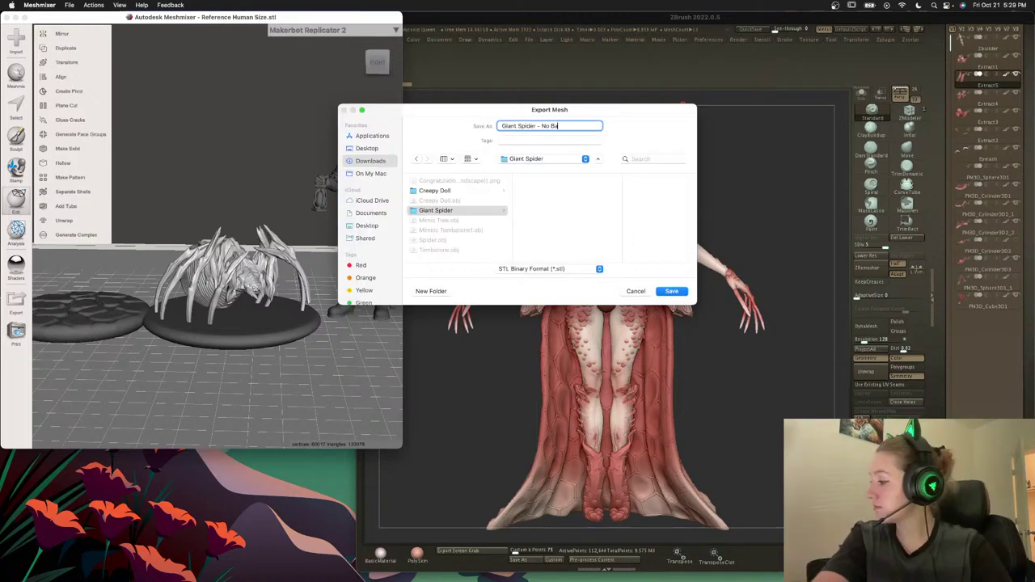
key("Return")
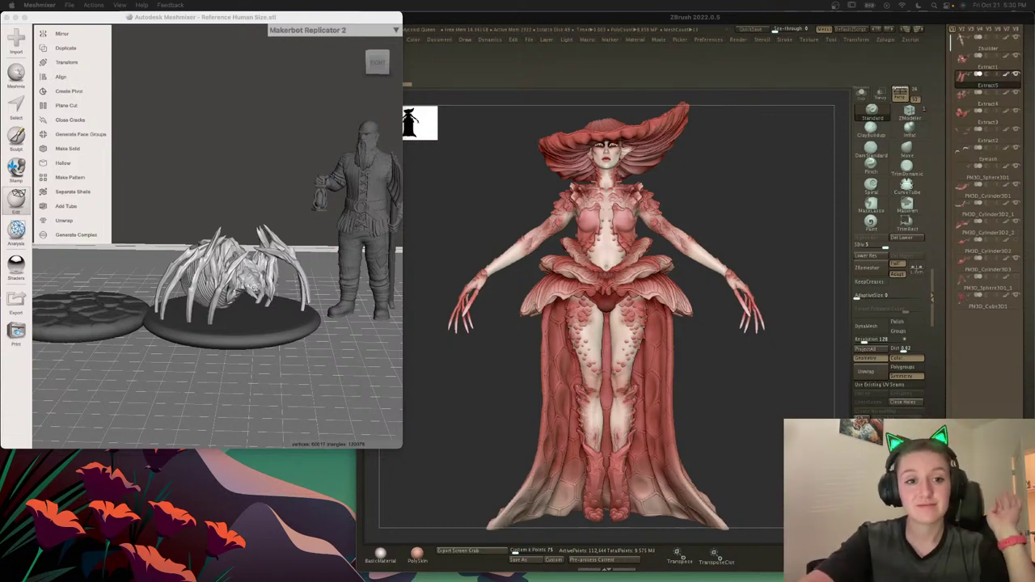
left_click(181, 212)
left_click(19, 296)
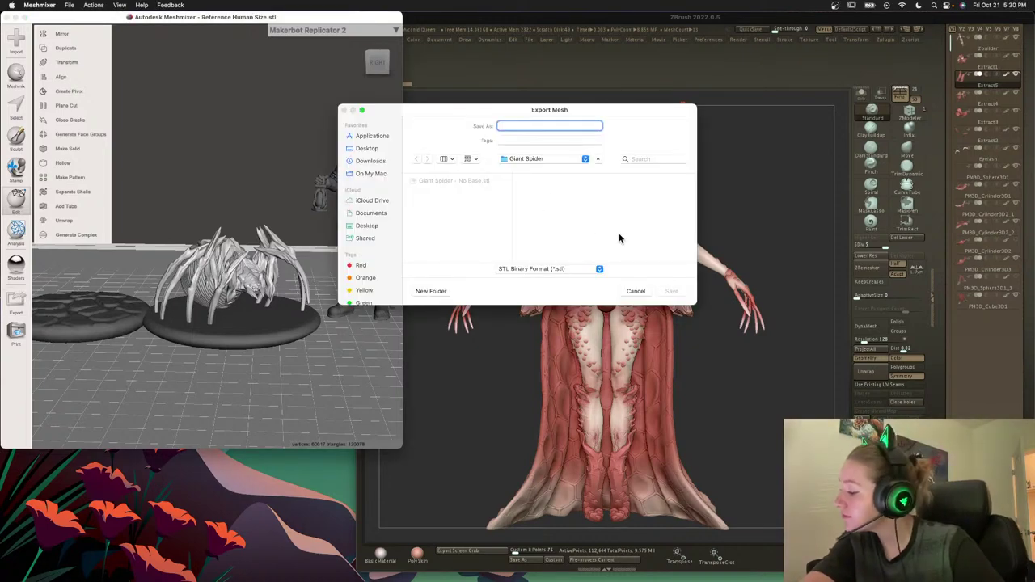
left_click(636, 291)
Lower the spider by about 0.15 mm in Y so its legs sink slightly into the plain base.
left_click(242, 333, "shift")
left_click(235, 272)
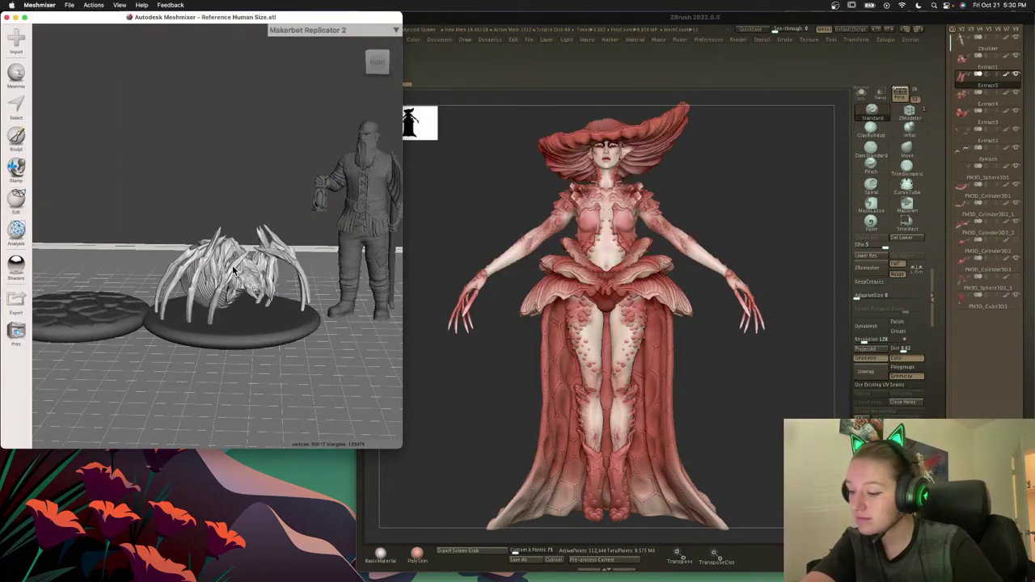
right_click_drag(233, 199, 236, 191)
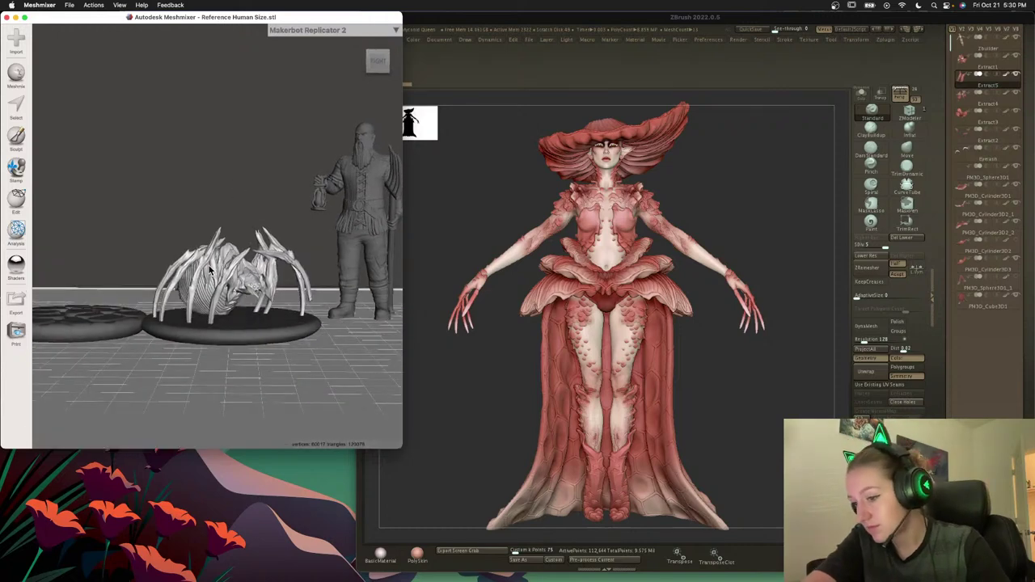
left_click(16, 198)
left_click(66, 63)
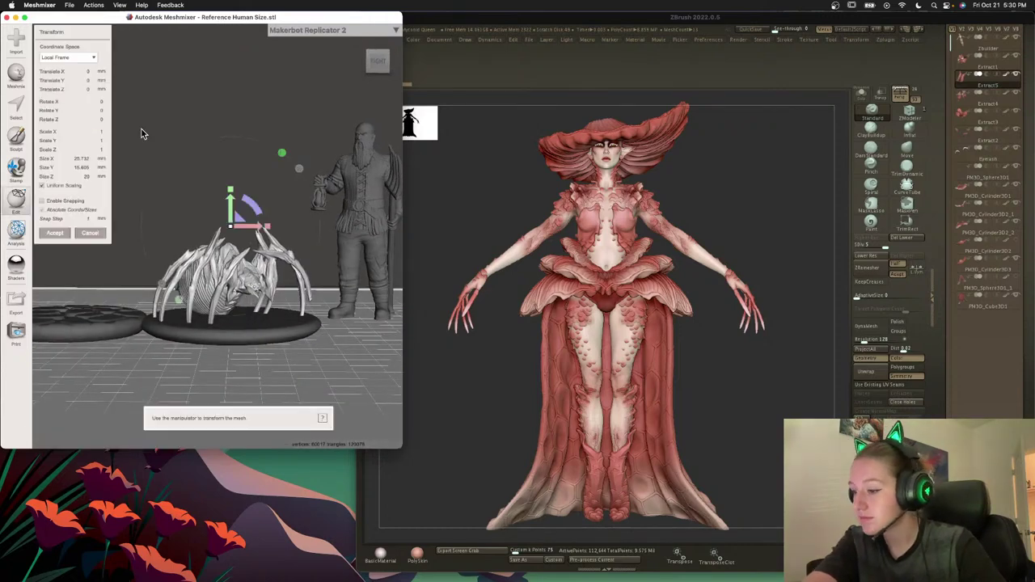
mouse_move(229, 198)
left_mouse_down()
mouse_move(230, 185)
mouse_move(230, 205)
left_mouse_up()
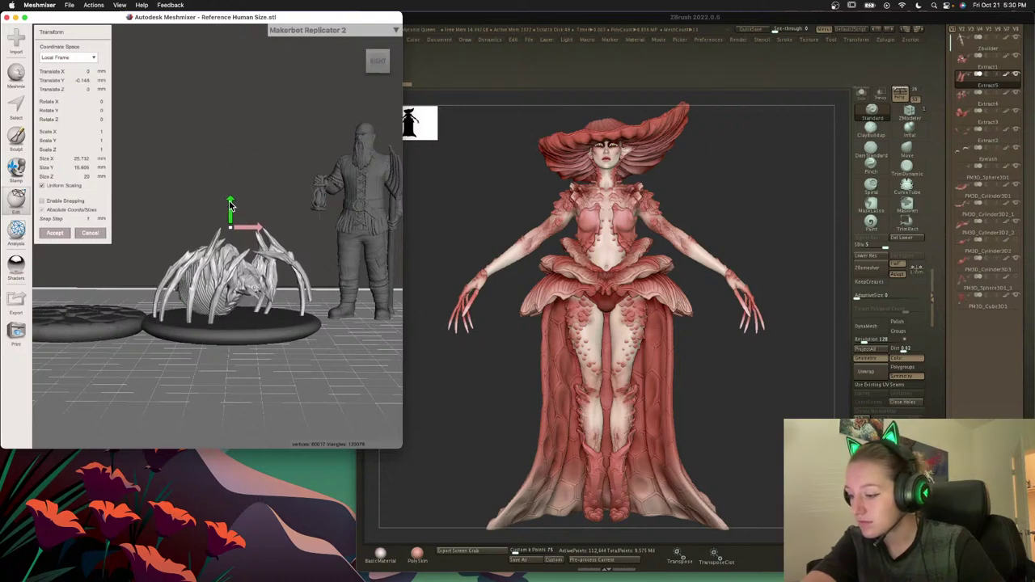
left_click(54, 233)
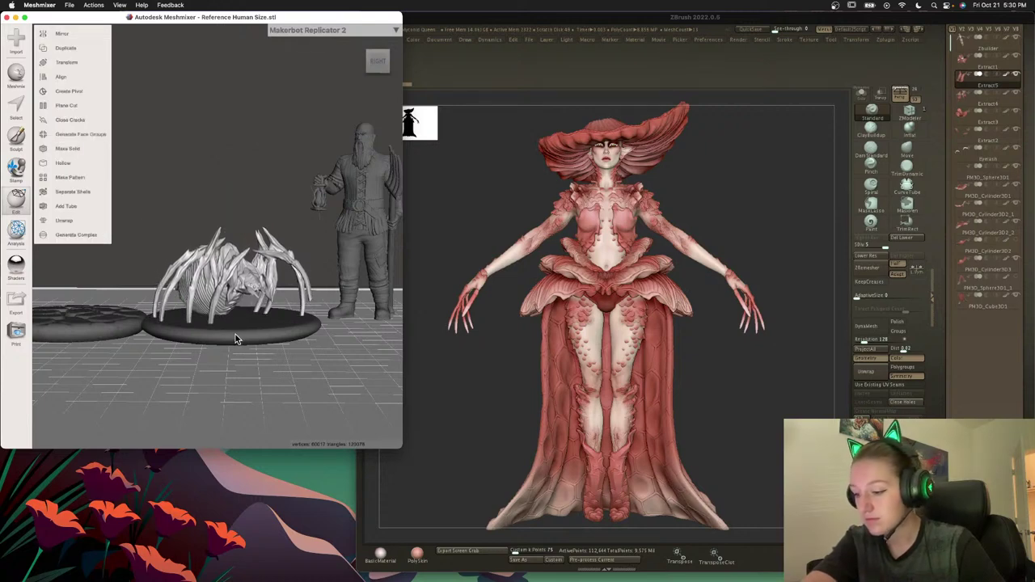
Combine the spider with the plain base and export it as "Giant Spider - Simple Base" to the Giant Spider folder.
left_click(236, 338, "shift")
left_click(81, 90)
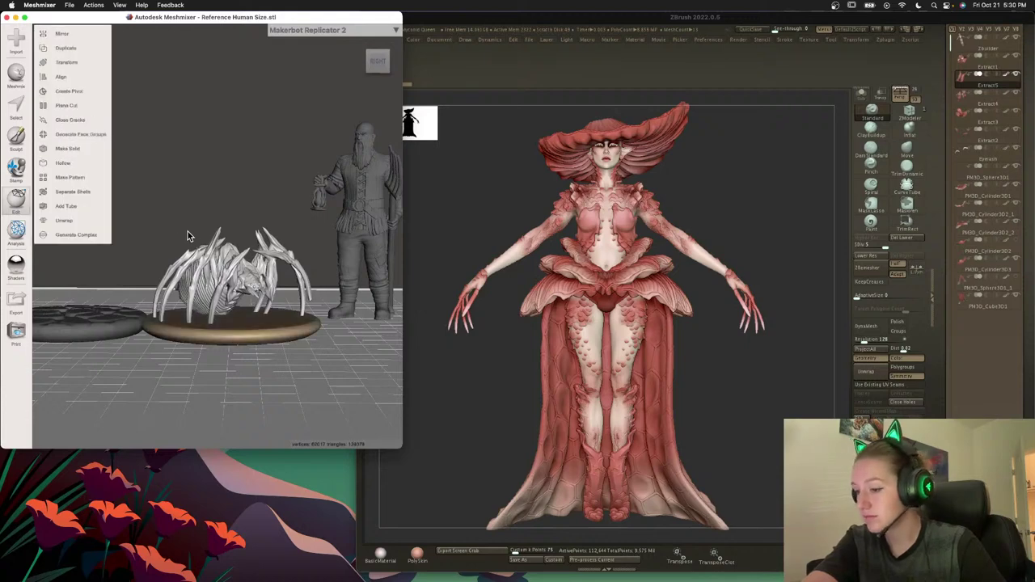
left_click(16, 302)
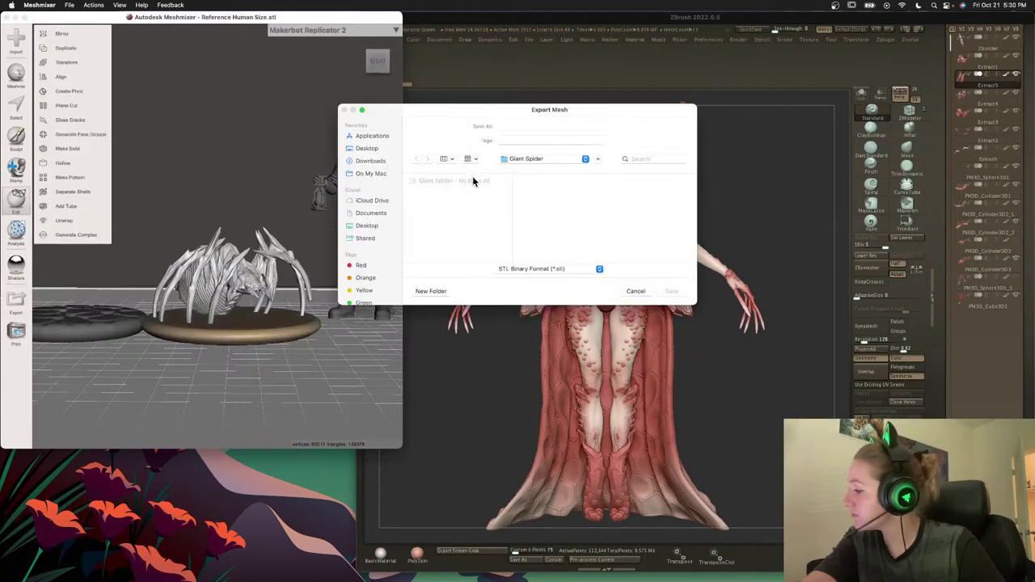
double_click(546, 126)
type("Simple Base")
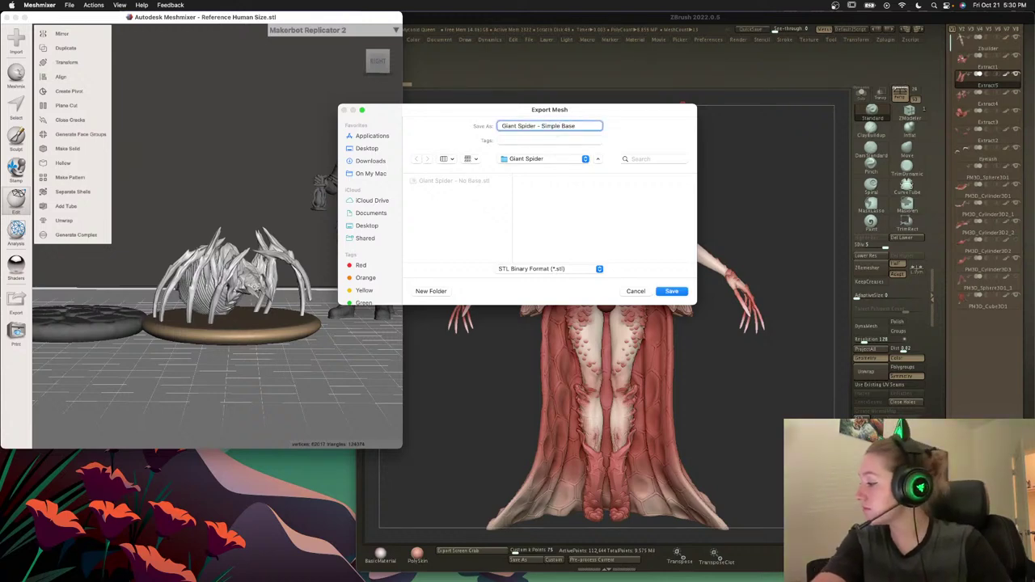
key("Return")
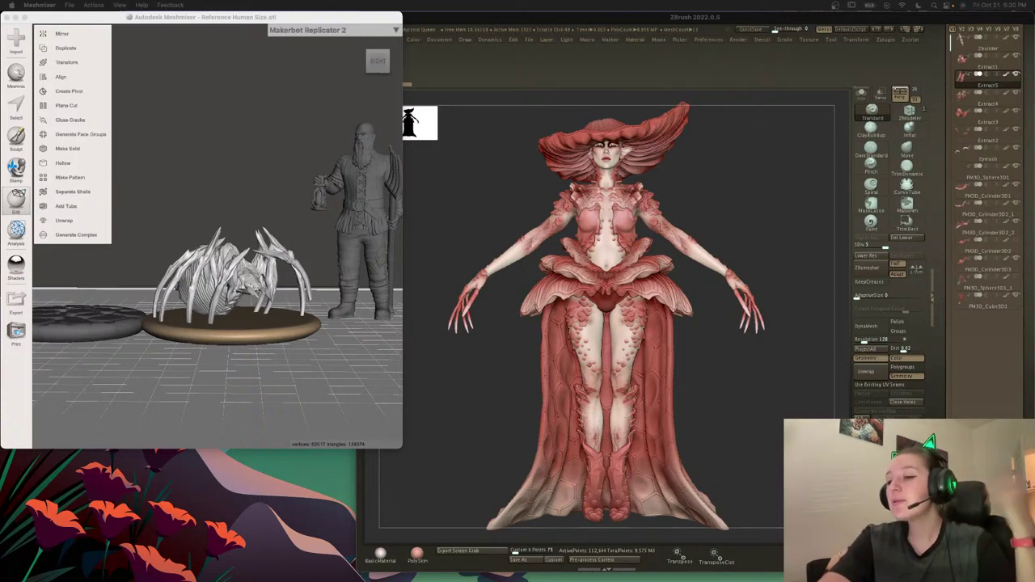
Undo combining the spider with the plain base and select only the plain base.
left_click(261, 235)
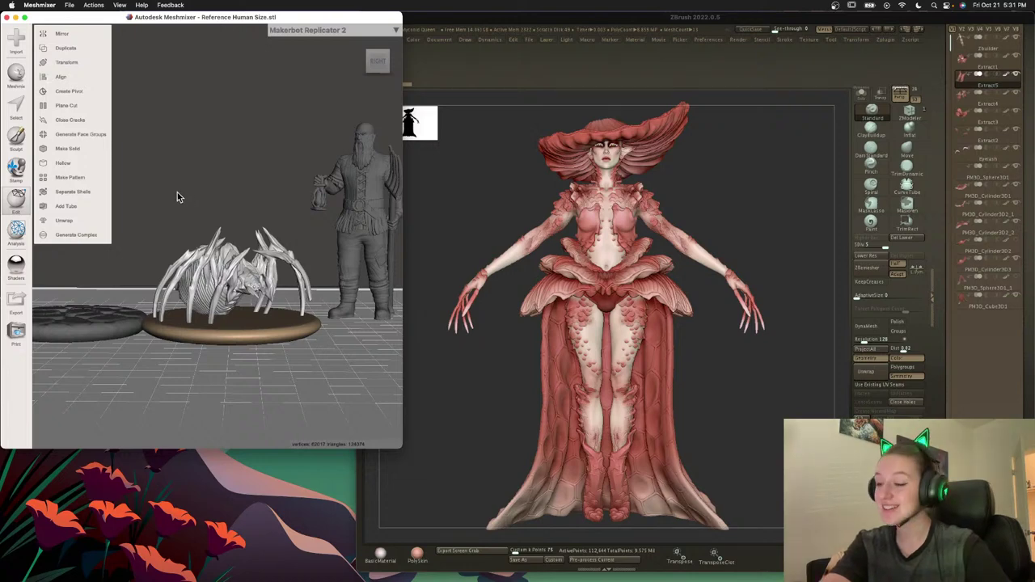
right_click_drag(178, 193, 161, 215)
key("super+z")
left_click(185, 340)
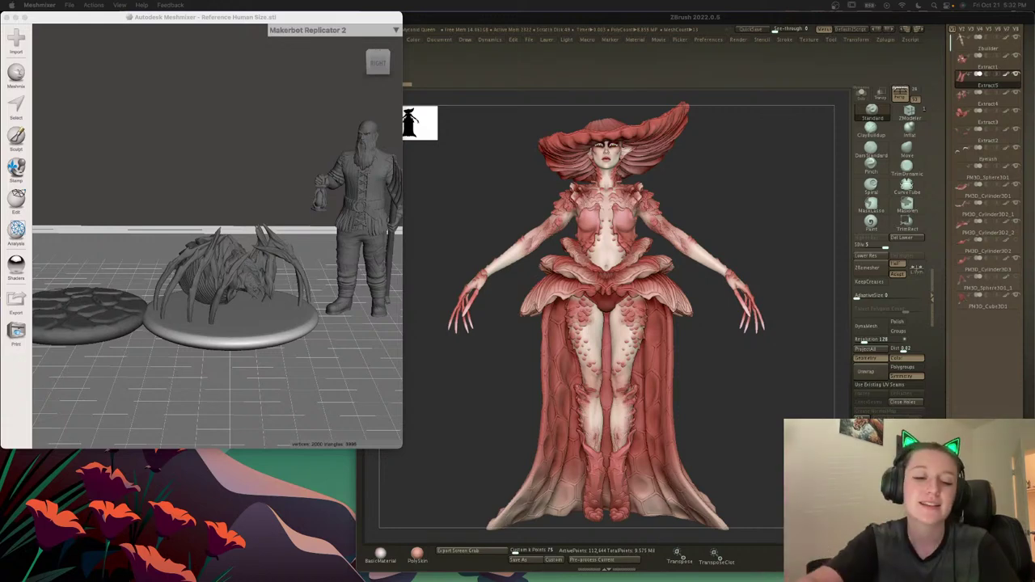
left_click(266, 219)
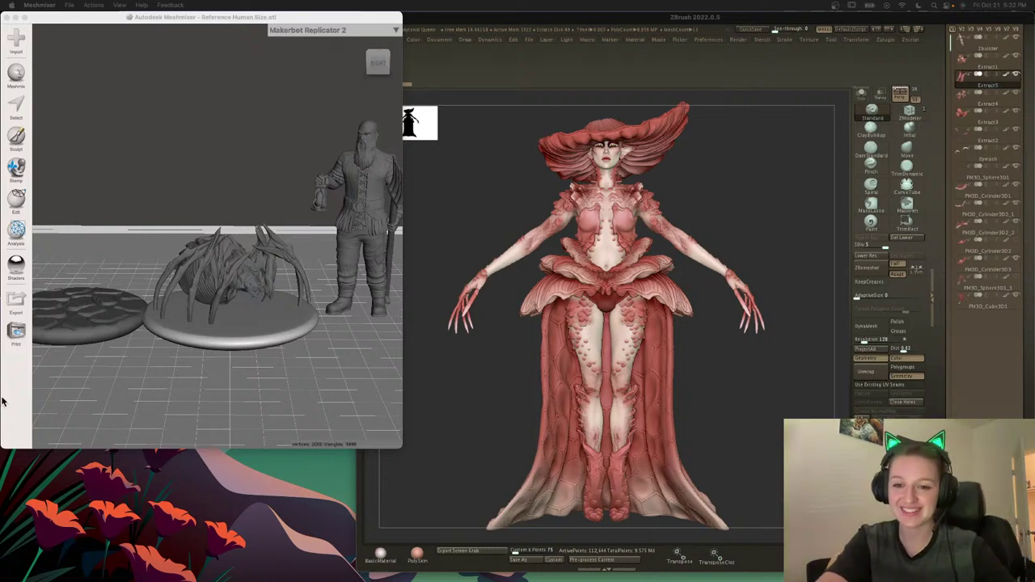
left_click(183, 391)
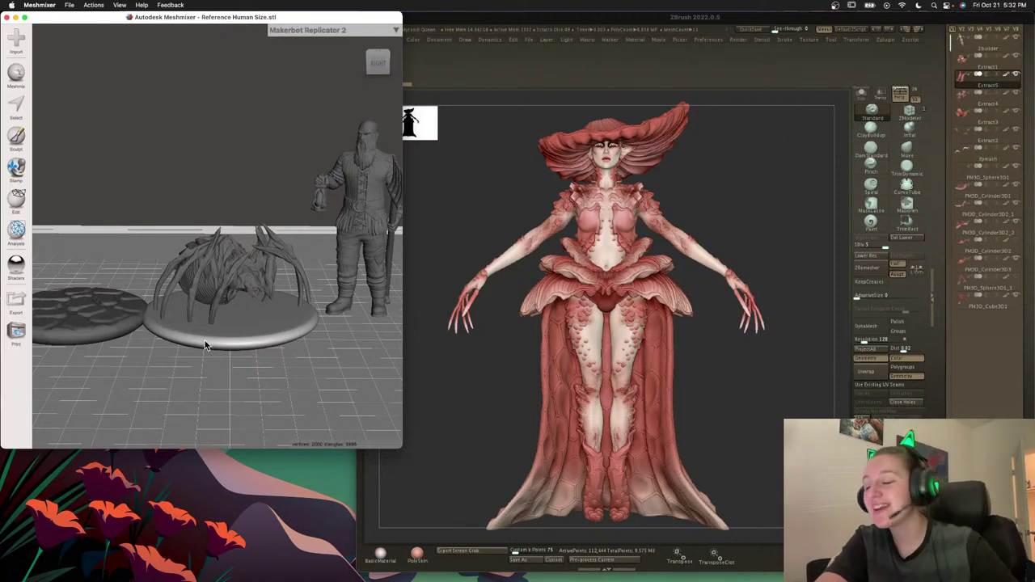
Append Webs.stl from the Downloads folder to the current scene.
left_click(11, 40)
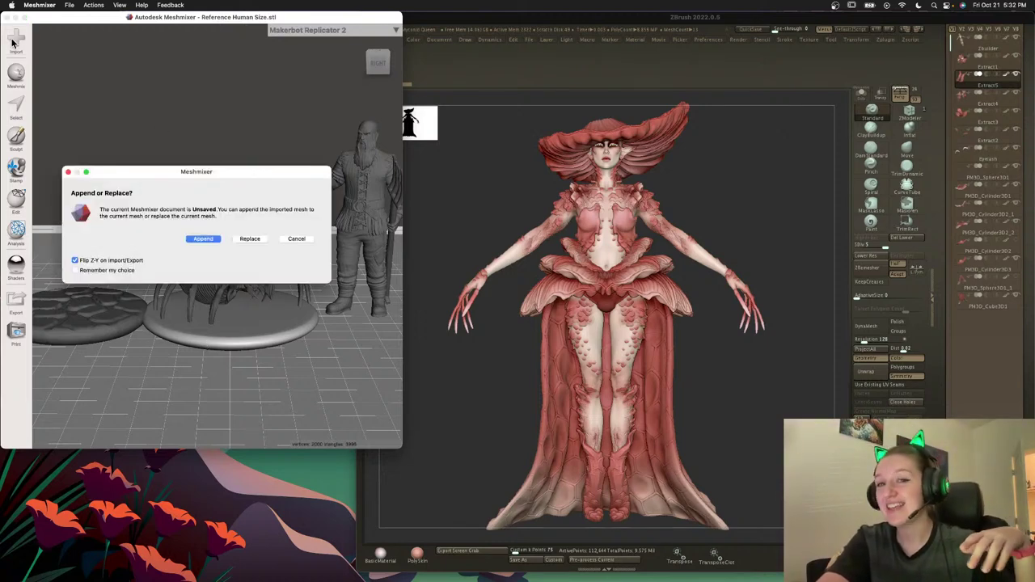
left_click(210, 238)
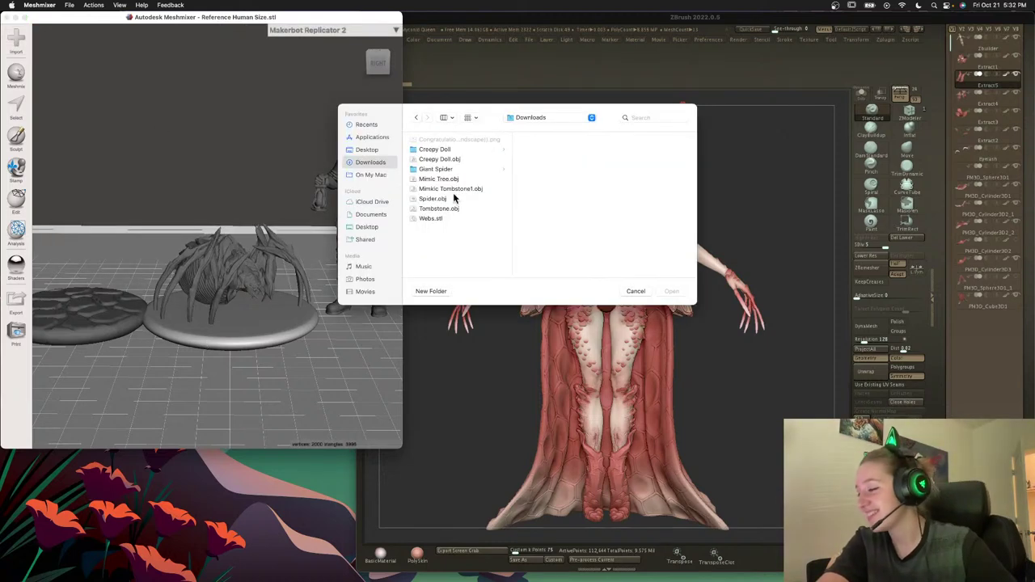
left_click(431, 220)
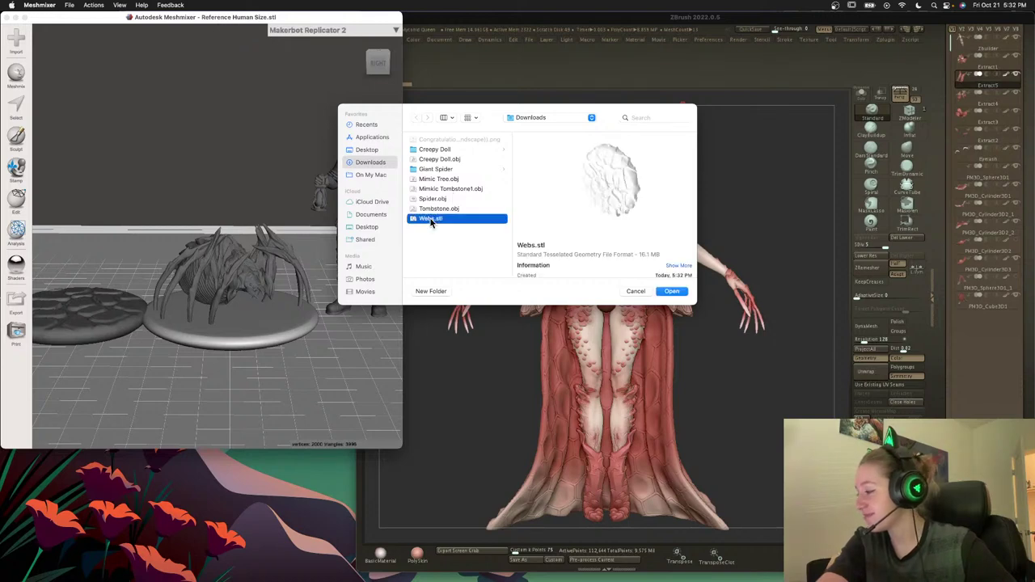
double_click(431, 220)
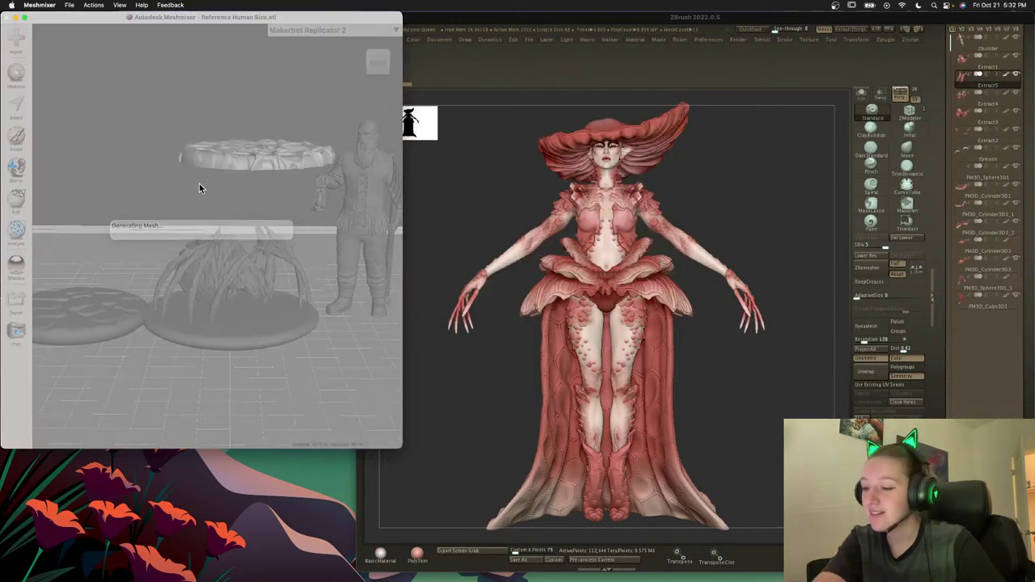
mouse_move(174, 180)
right_mouse_down()
mouse_move(198, 216)
mouse_move(194, 171)
mouse_move(170, 158)
mouse_move(173, 169)
right_mouse_up()
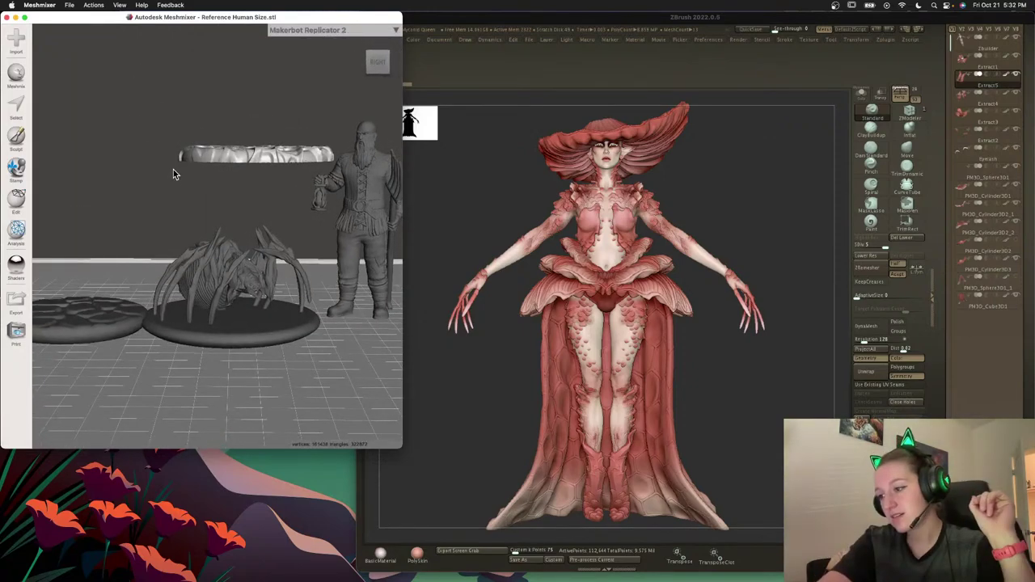
Move the plain base about 35 mm along Z, out from under the spider.
left_click(208, 341)
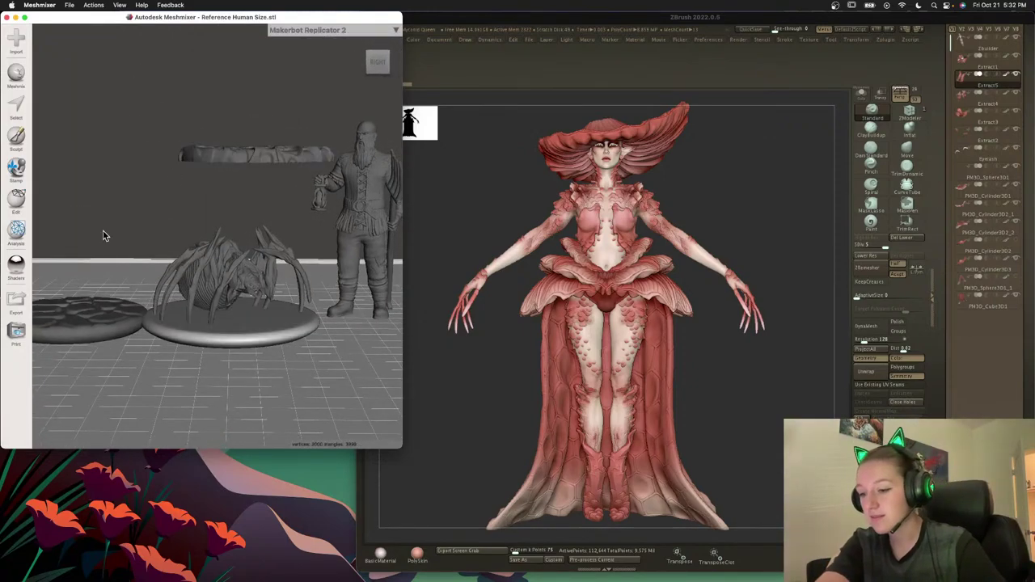
left_click(17, 202)
left_click(71, 63)
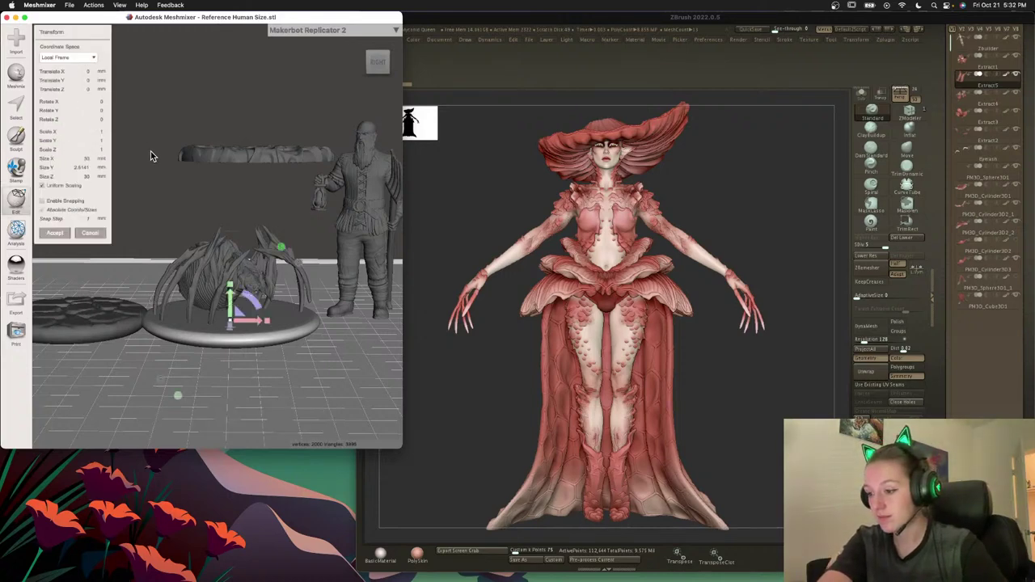
right_click_drag(150, 156, 153, 276)
left_click_drag(231, 242, 224, 429)
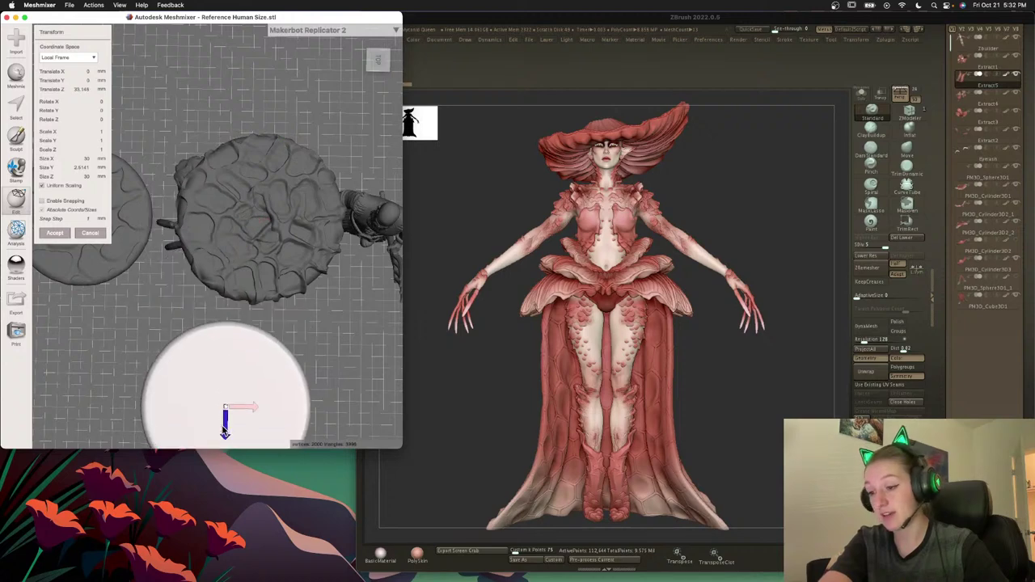
left_click(54, 233)
Align the web base from its base point to the Y-up world origin, placing it under the spider.
left_click(278, 238)
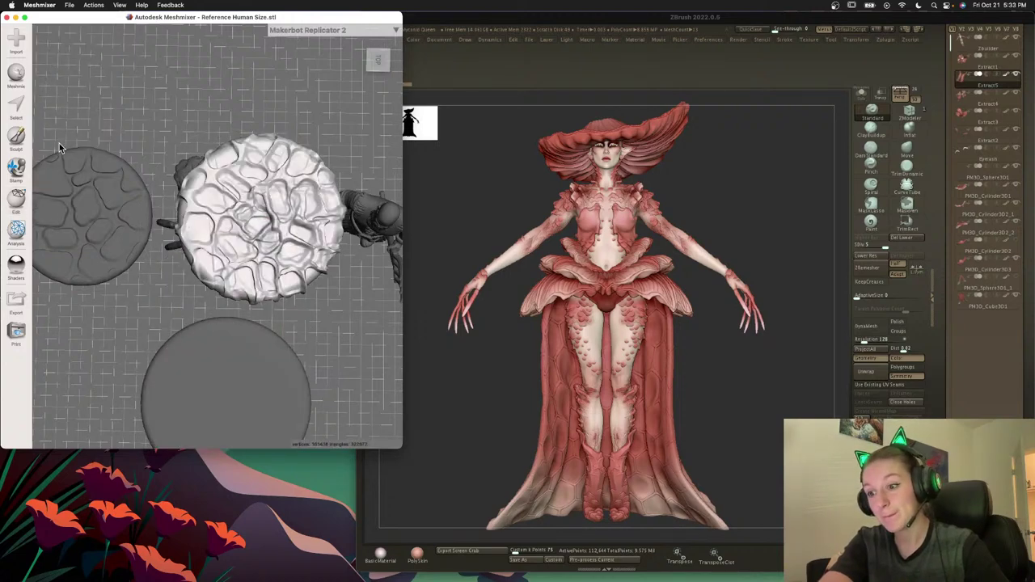
left_click(17, 202)
left_click(60, 78)
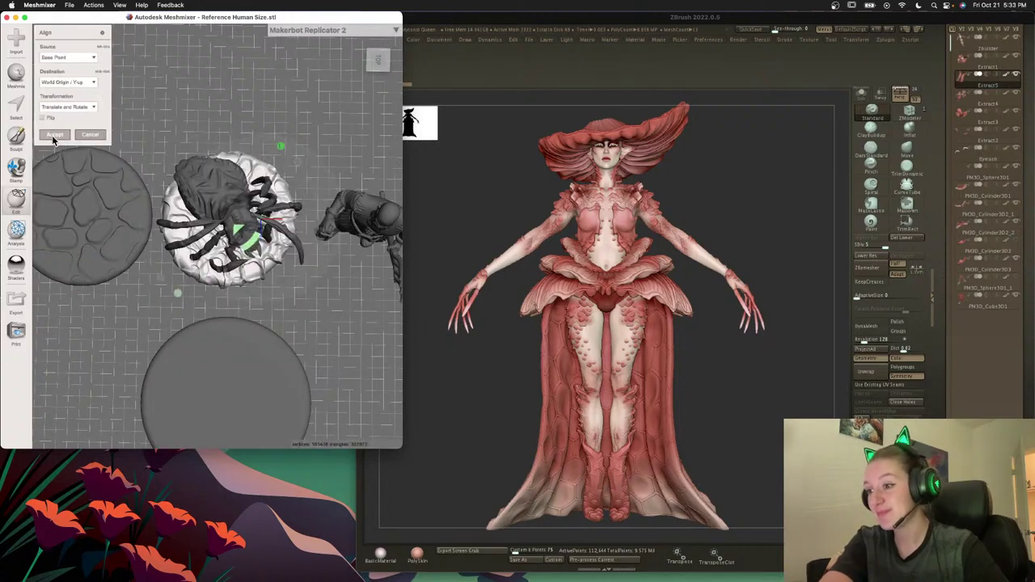
left_click(53, 135)
Scale the web base uniformly to an X size of 30 mm.
left_click(71, 61)
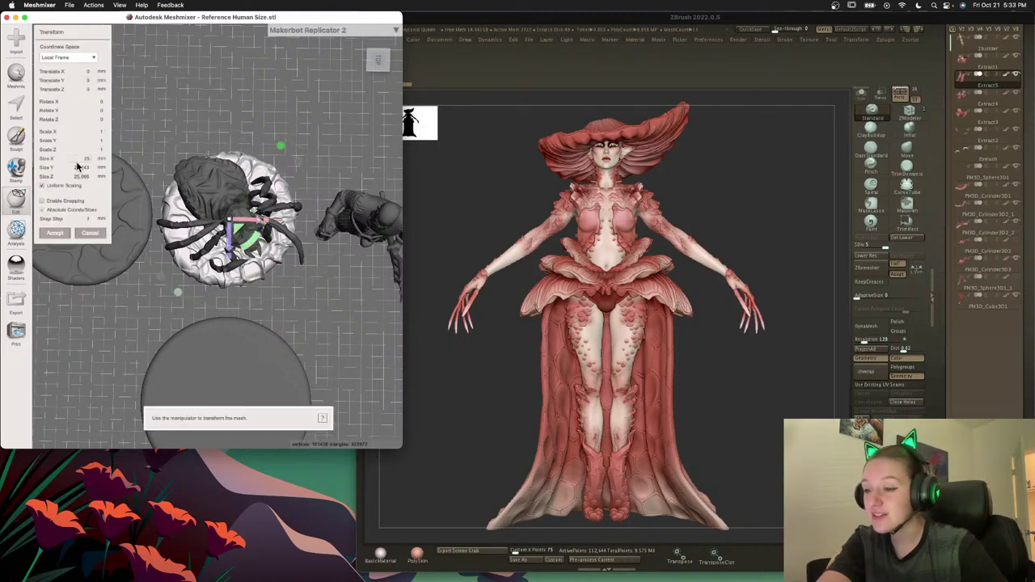
left_click(80, 158)
type("30")
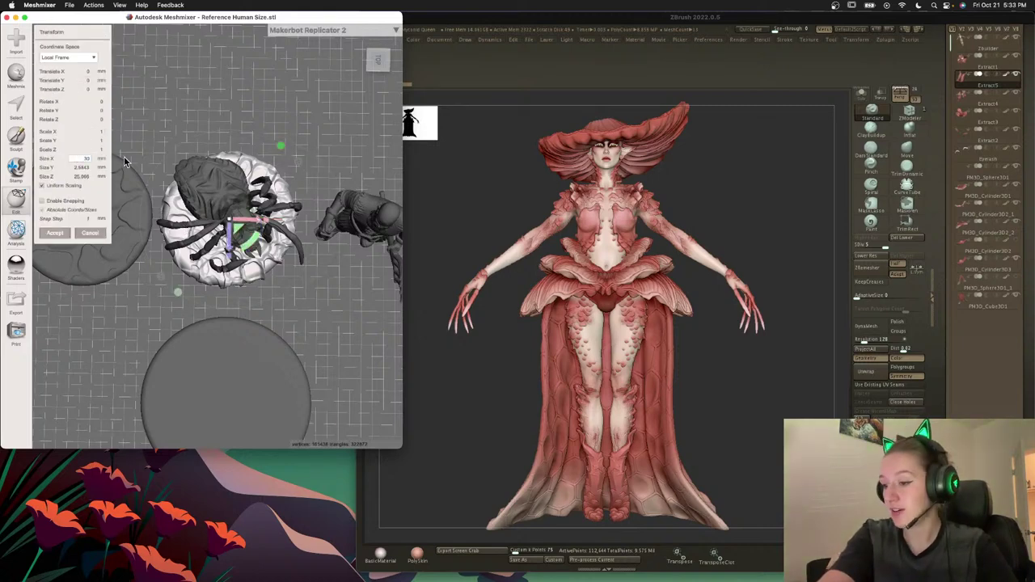
key("Return")
right_click_drag(264, 299, 288, 199)
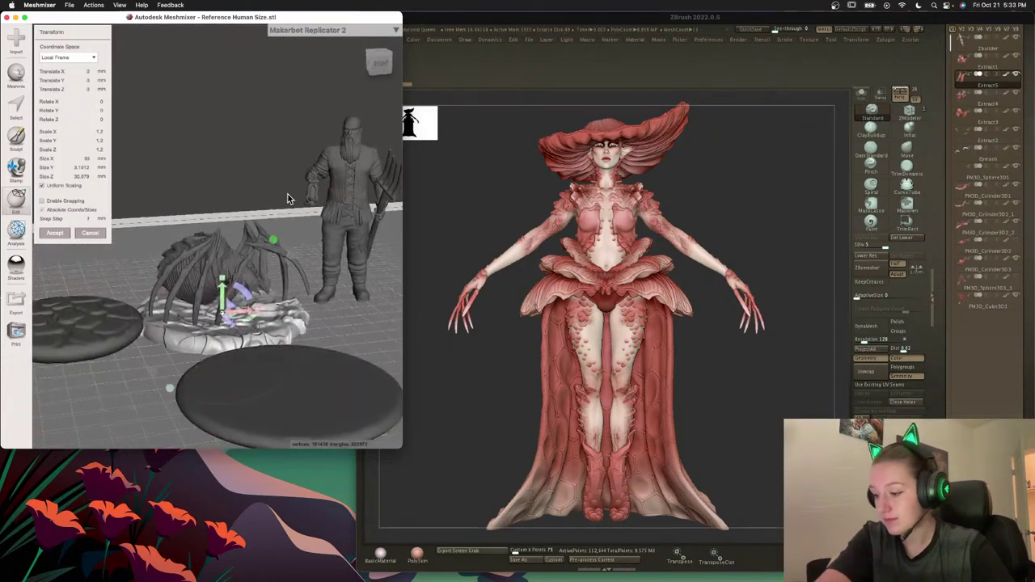
left_click(55, 233)
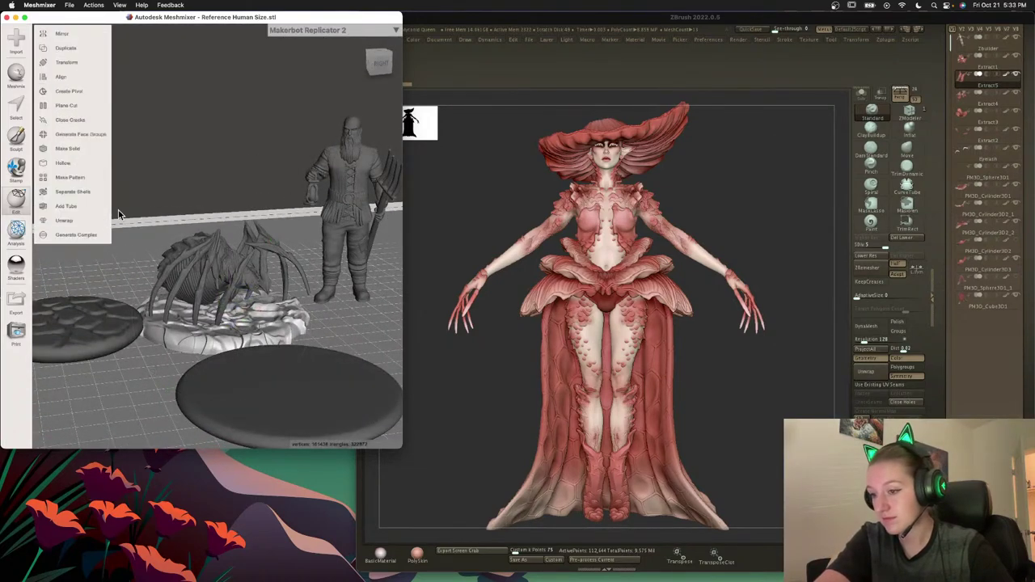
Raise the web base about 0.5 mm along Y under the spider's feet.
left_click(81, 62)
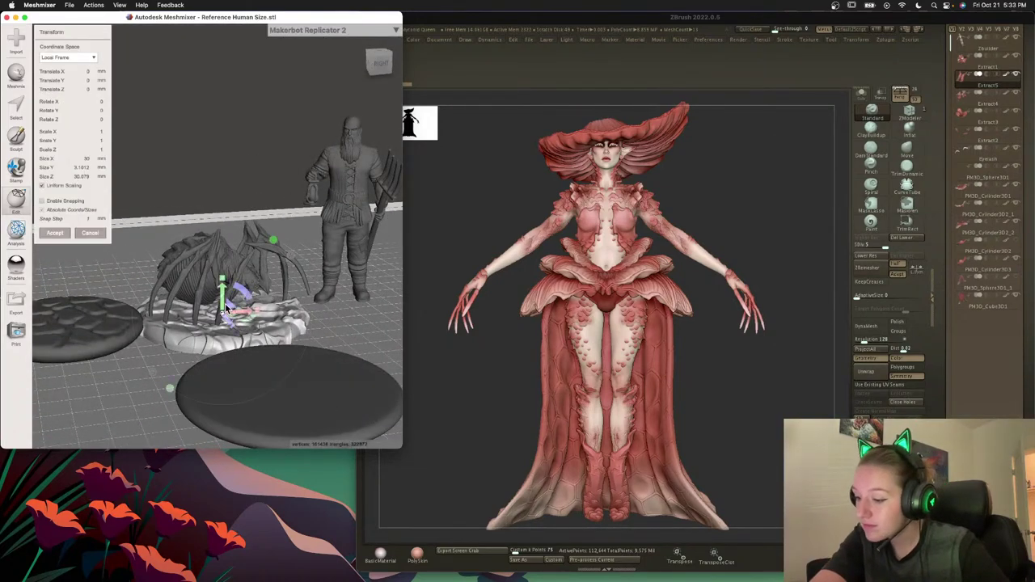
left_click_drag(225, 305, 223, 301)
right_click_drag(340, 326, 295, 317)
left_click_drag(234, 307, 236, 310)
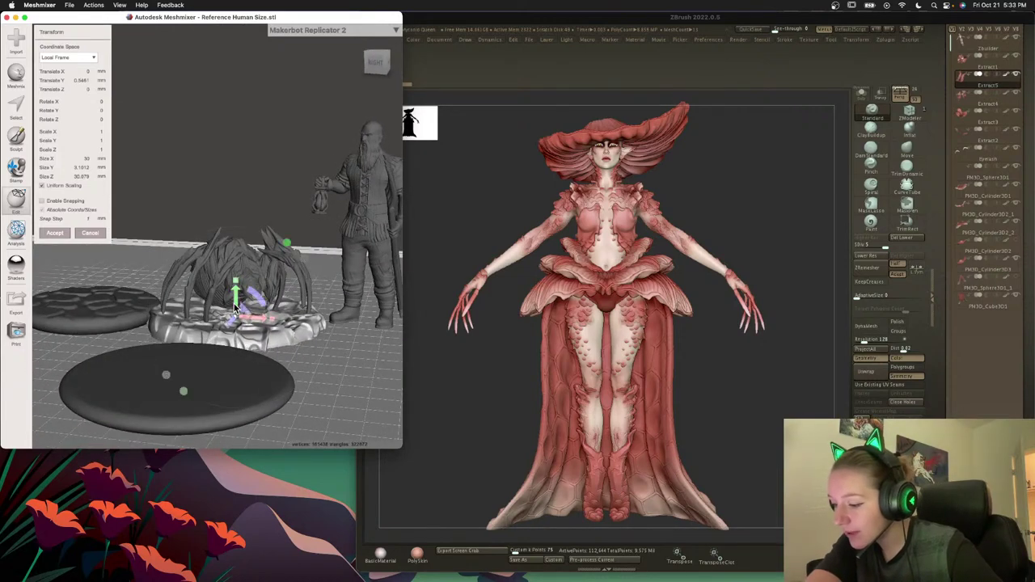
right_click_drag(343, 356, 336, 336)
left_click(54, 233)
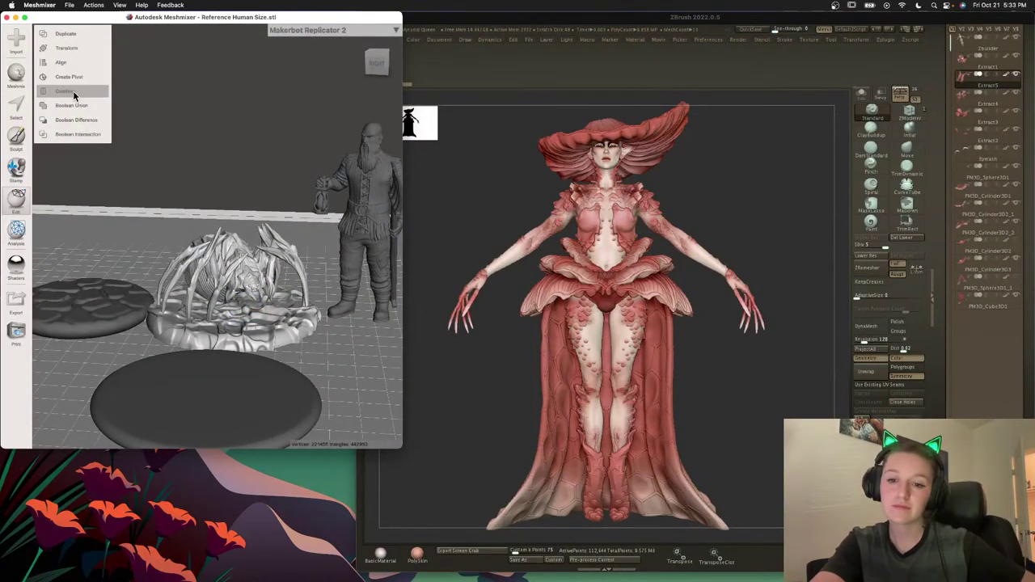
Combine the spider with the web base and export it to the Giant Spider folder as binary STL "Giant Spider - Decorative Base".
left_click(74, 92)
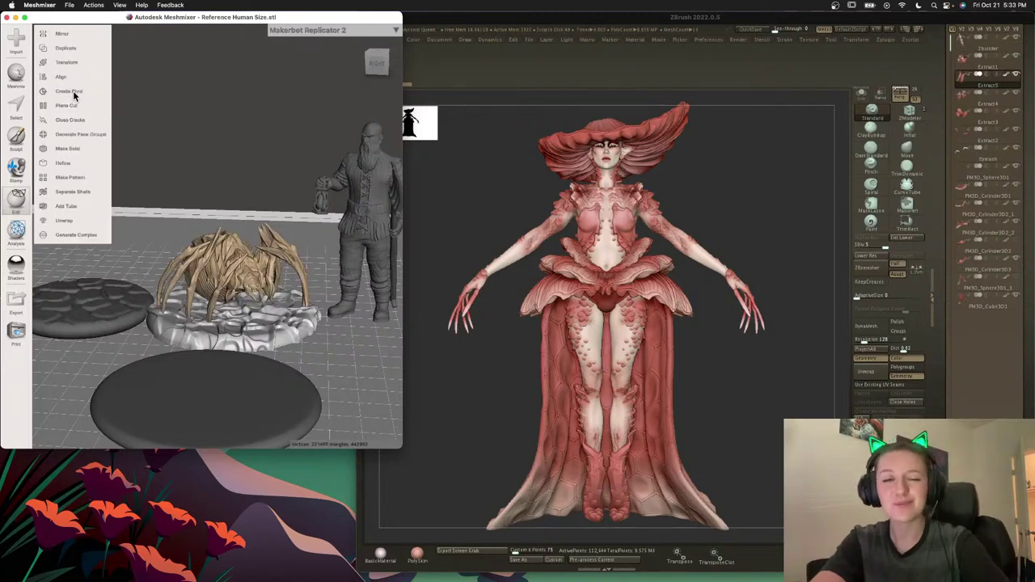
left_click(19, 300)
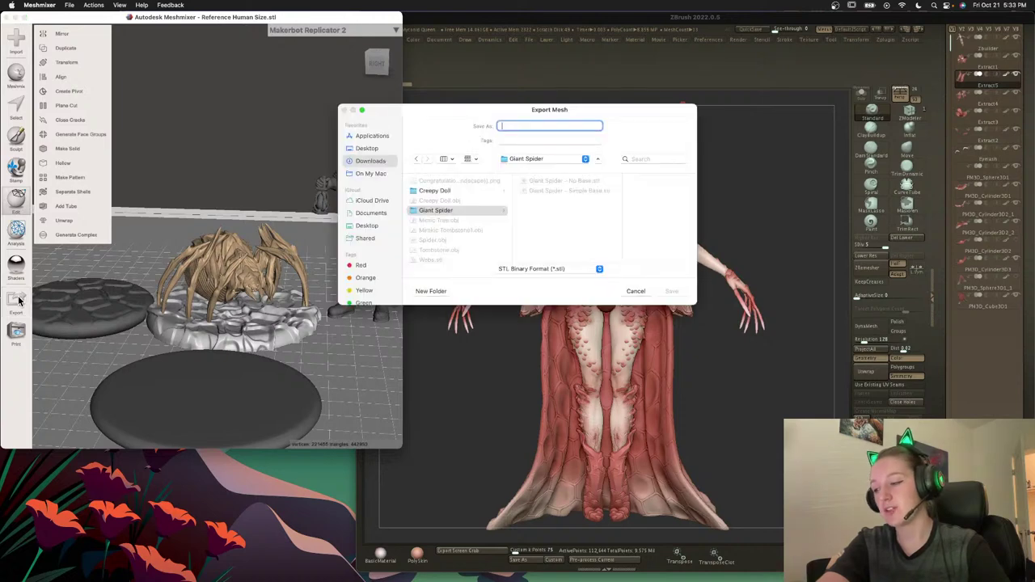
left_click(577, 190)
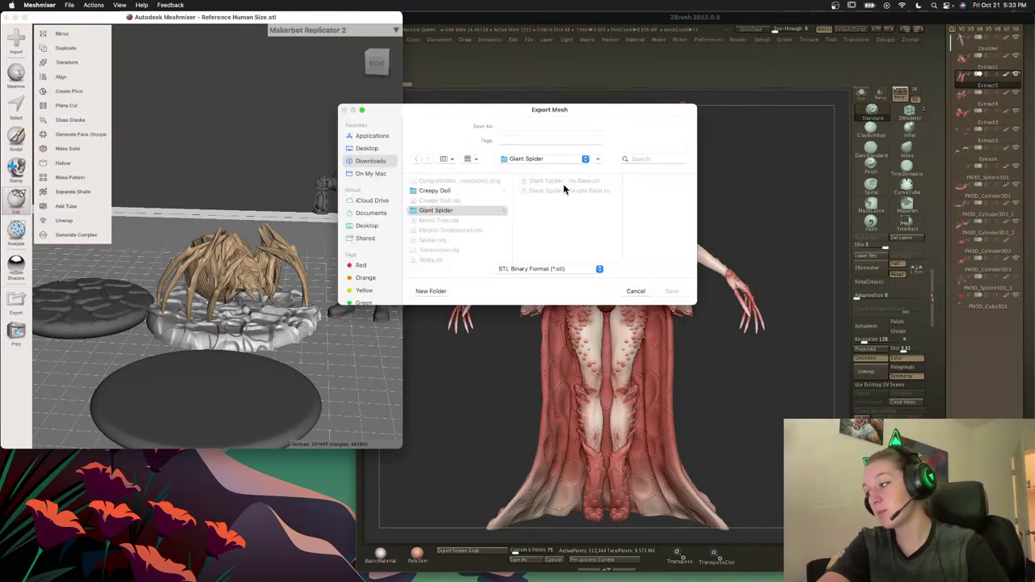
left_click(564, 189)
double_click(551, 126)
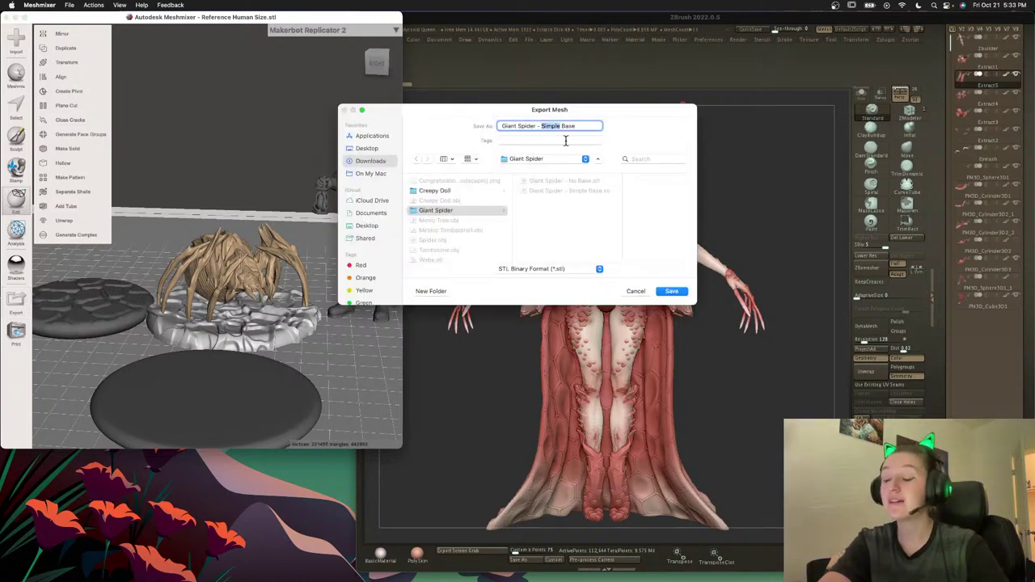
type("Decorativ")
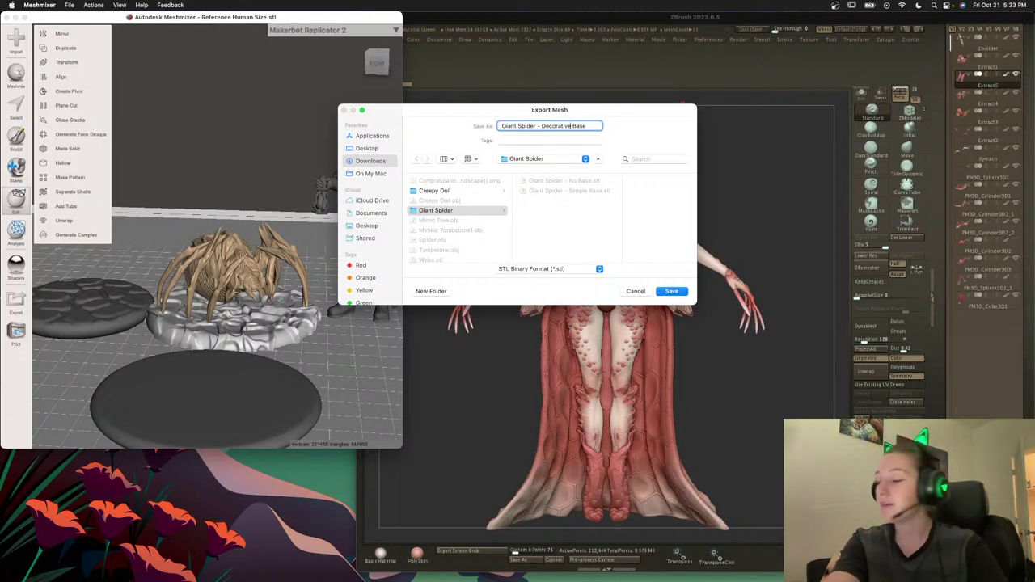
key("Return")
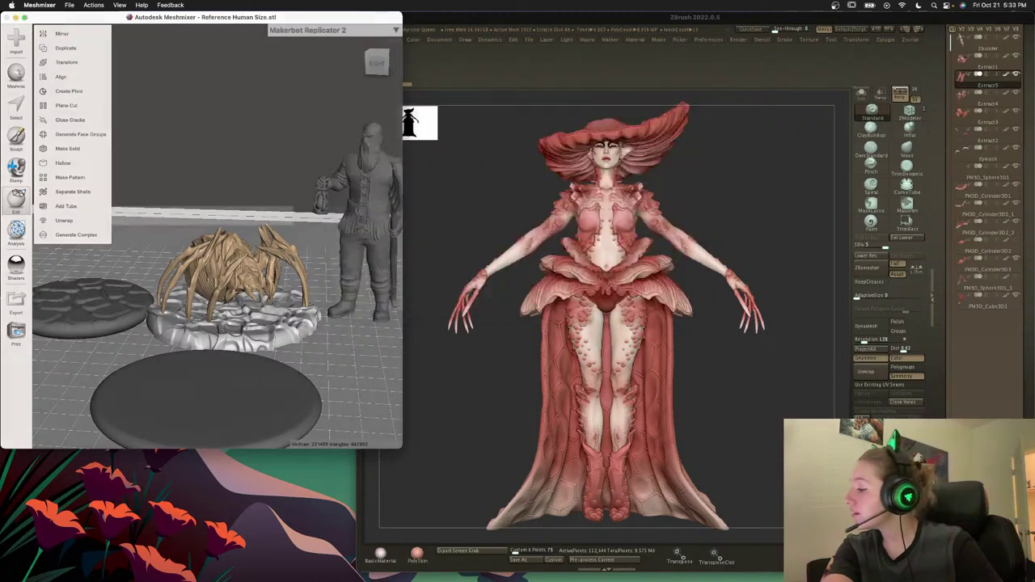
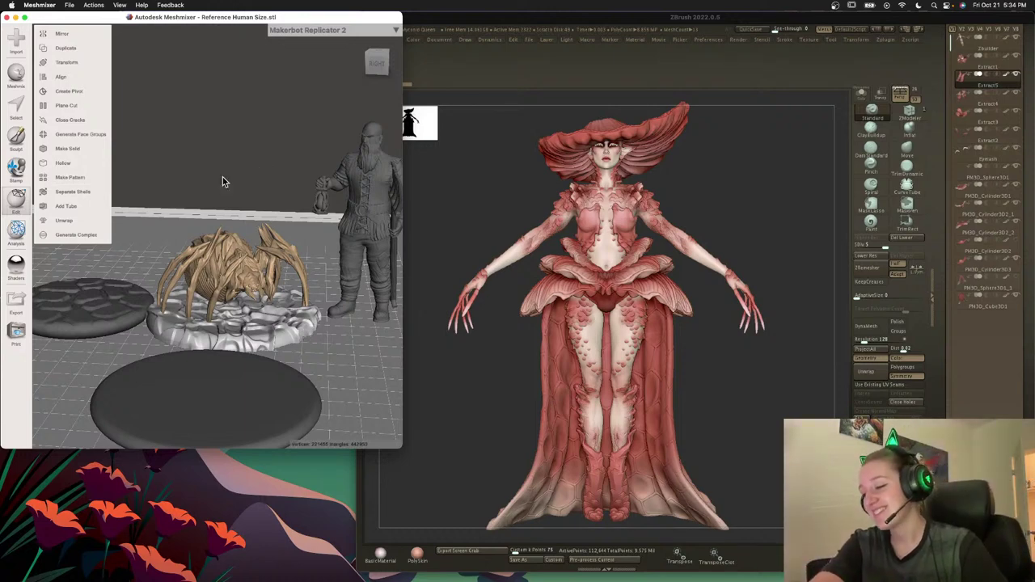
Delete the combined spider and append Tombstone.obj from the Downloads folder to the current scene.
right_click_drag(222, 177, 227, 191)
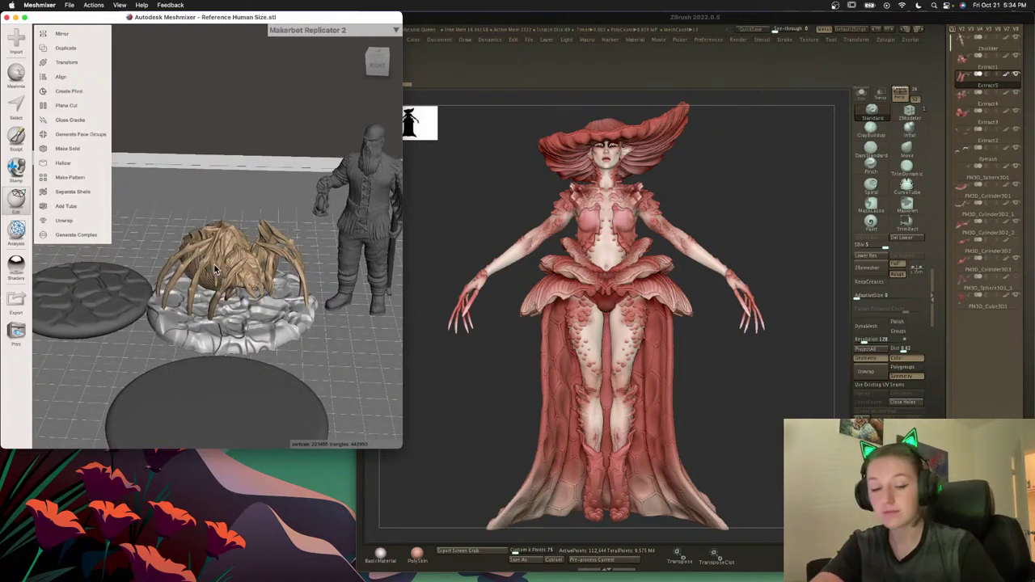
key("Delete")
left_click(16, 41)
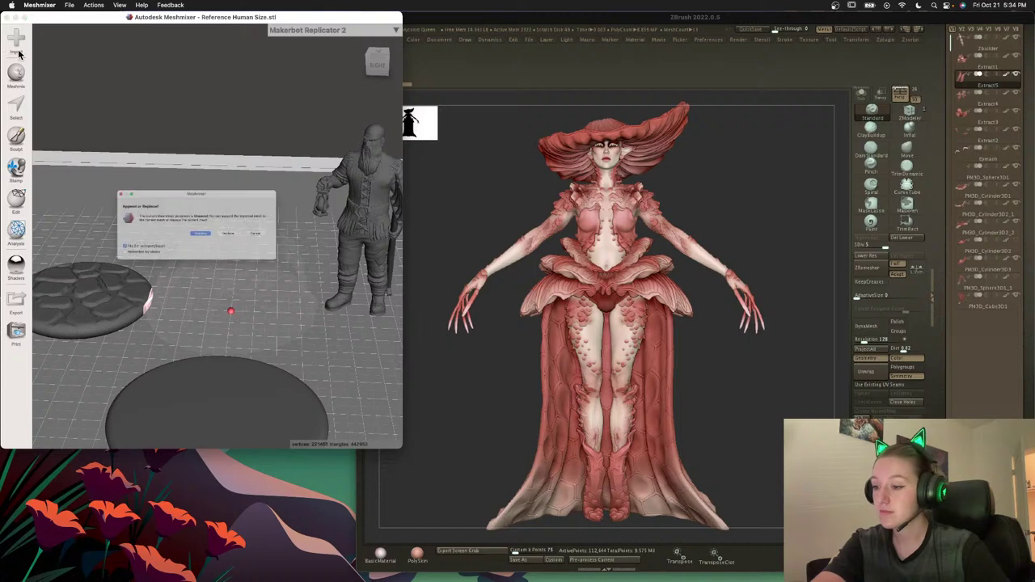
left_click(202, 238)
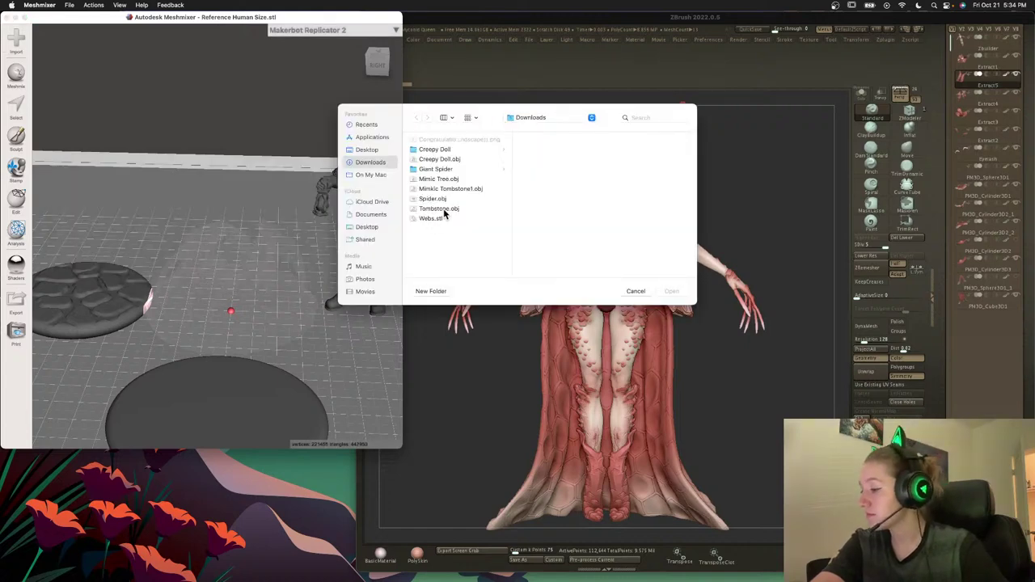
double_click(443, 210)
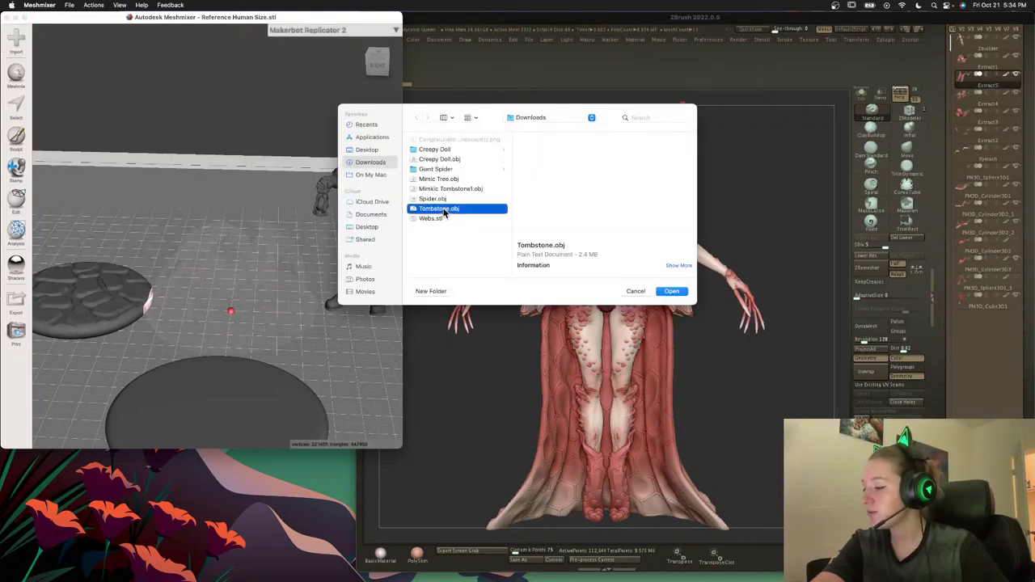
left_click(239, 253)
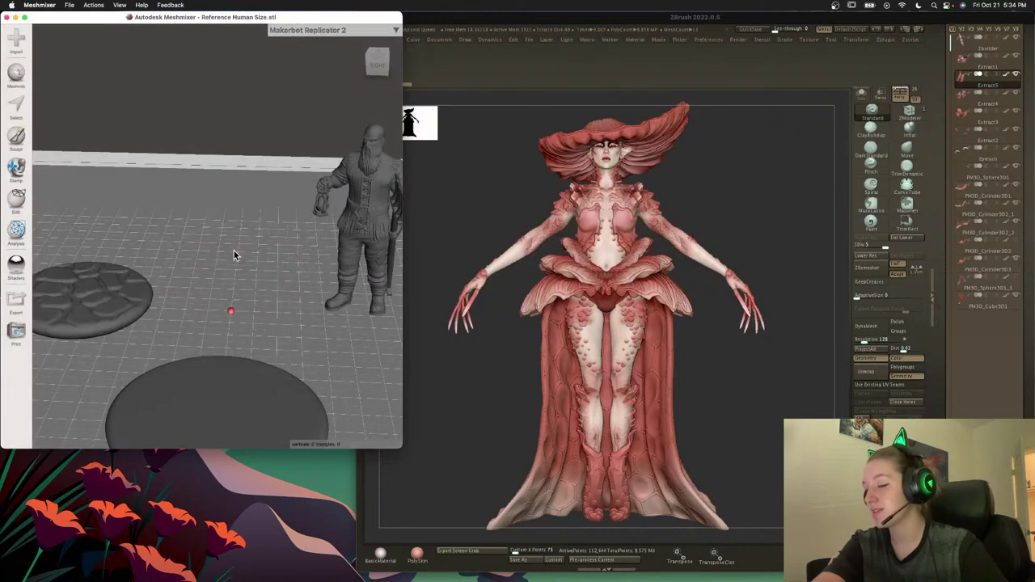
Align the tombstone from its base point to the Y-up world origin and scale it uniformly to a Y size of 50 mm.
left_click(16, 202)
left_click(91, 89)
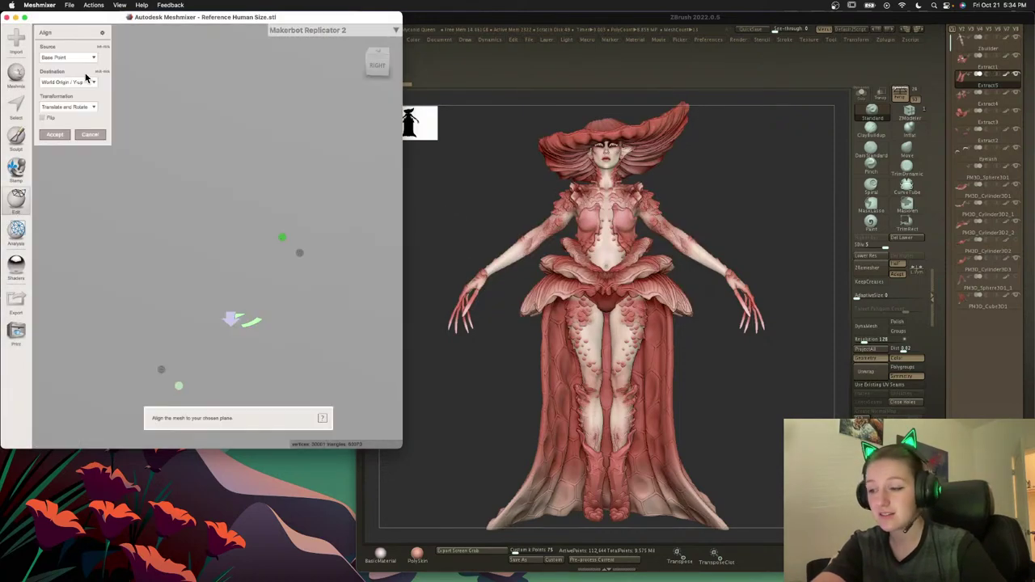
left_click(68, 130)
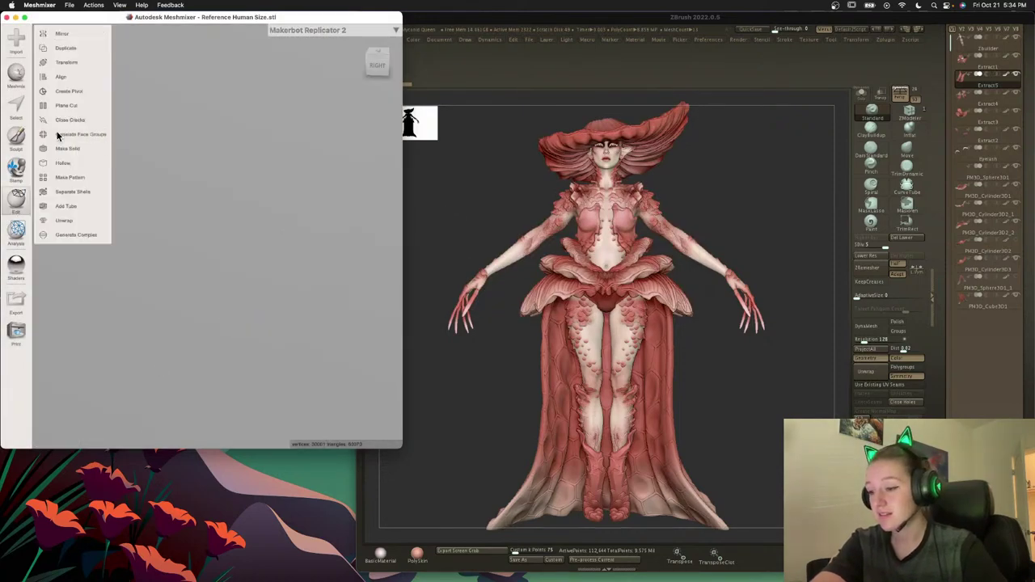
left_click(66, 62)
left_click_drag(75, 167, 114, 165)
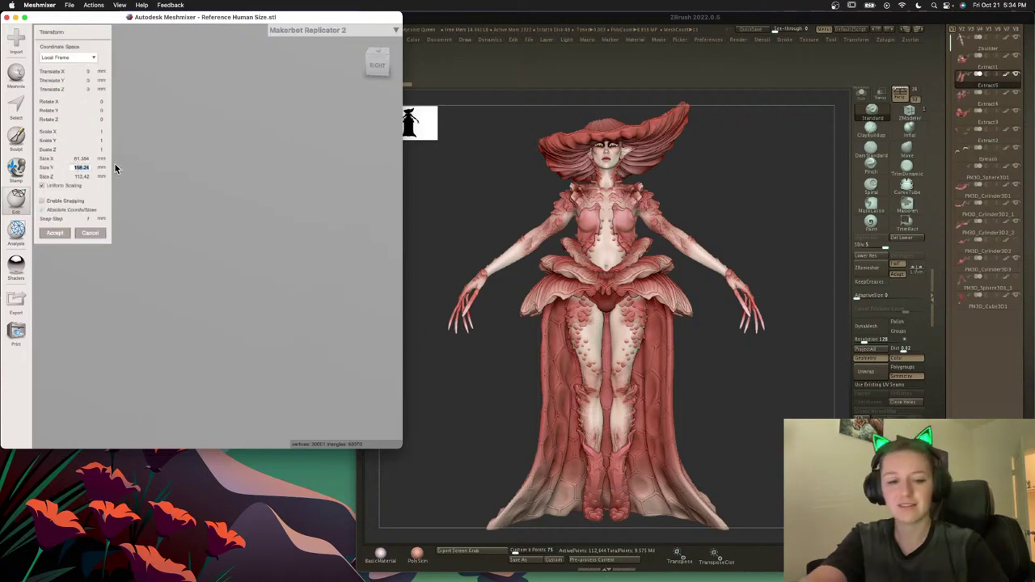
type("50")
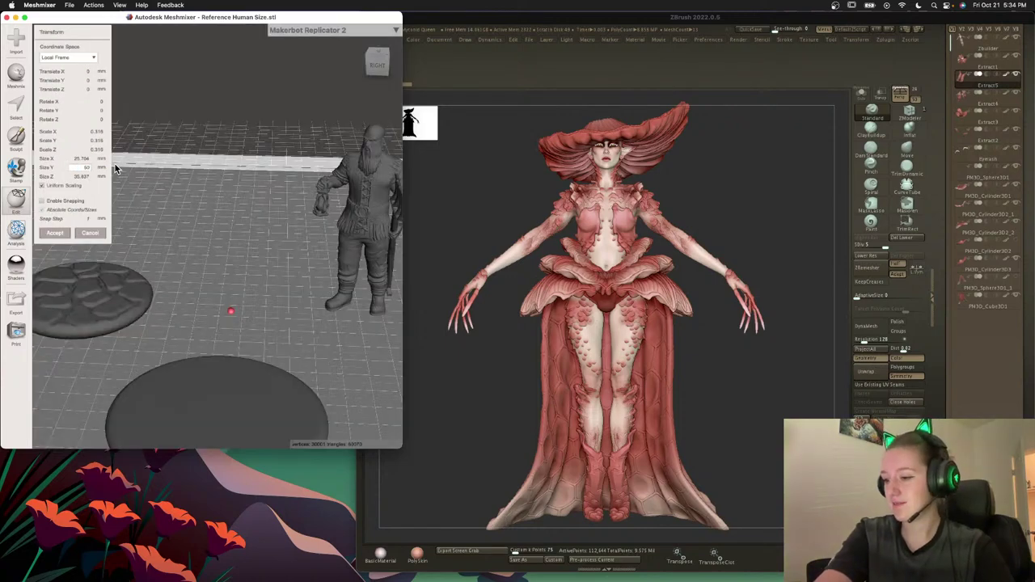
left_click(54, 233)
Realign the tombstone's base point to the Y-up world origin and rotate it 90 degrees about X so it stands upright.
left_click(69, 74)
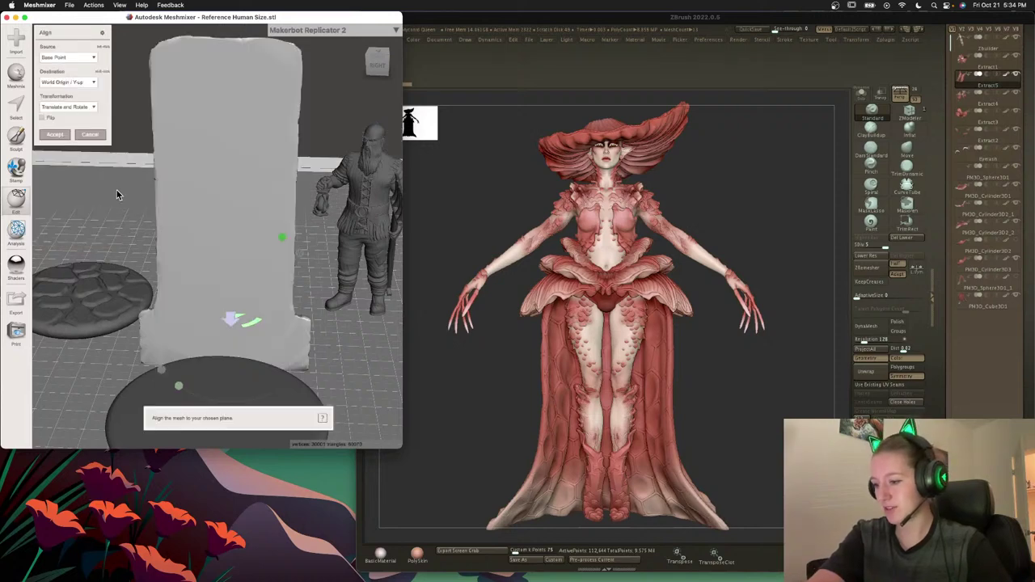
left_click(54, 134)
left_click(67, 63)
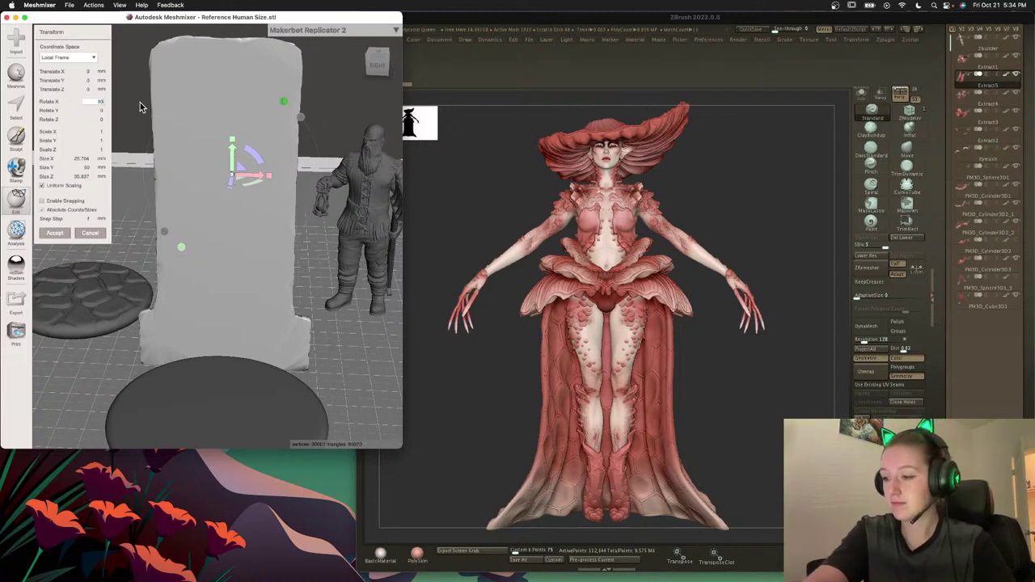
key("Return")
Scale the tombstone uniformly to a Y size of 25 mm and align its base point to the world origin.
left_click(73, 159)
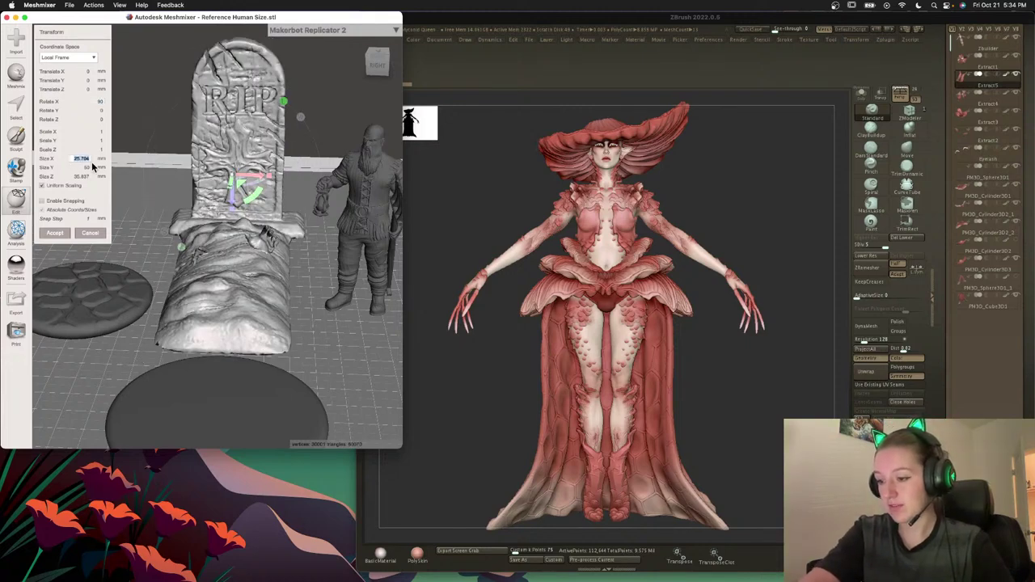
key("Tab")
type("25")
key("Return")
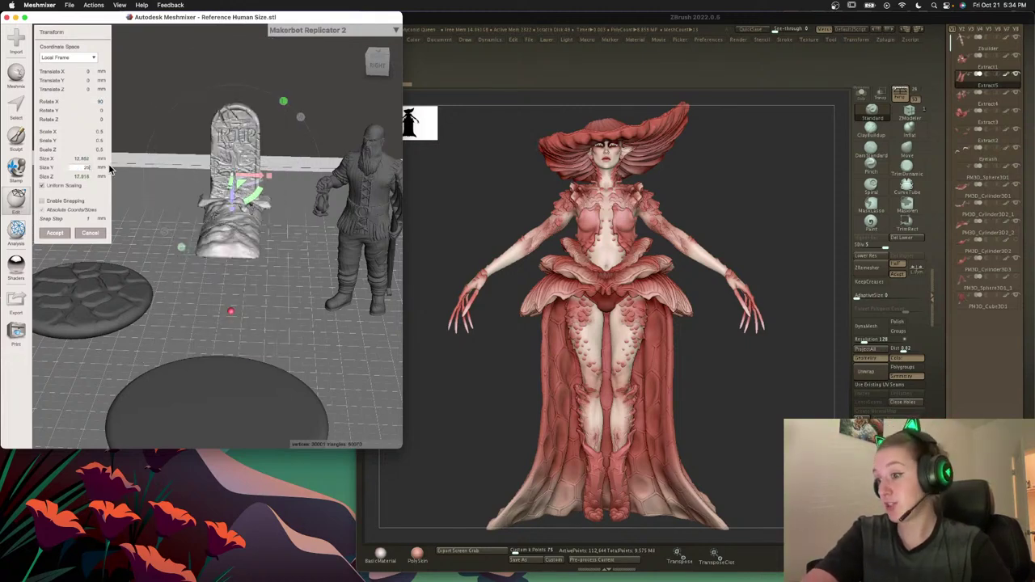
left_click(54, 233)
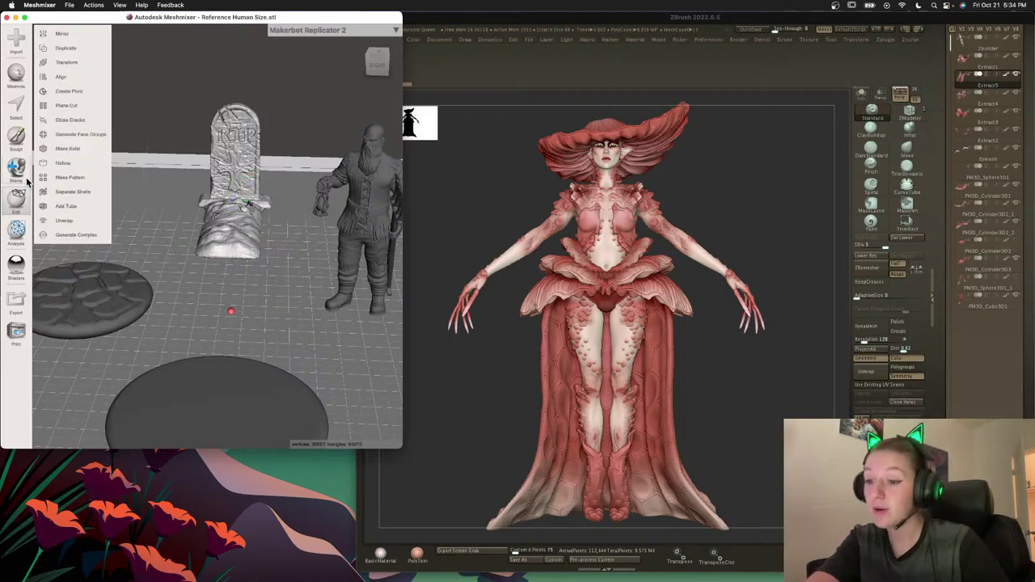
left_click(61, 76)
left_click(51, 139)
Rotate the reference human figure 90 degrees about X so it lies flat.
right_click_drag(233, 234, 282, 286)
left_click(316, 188)
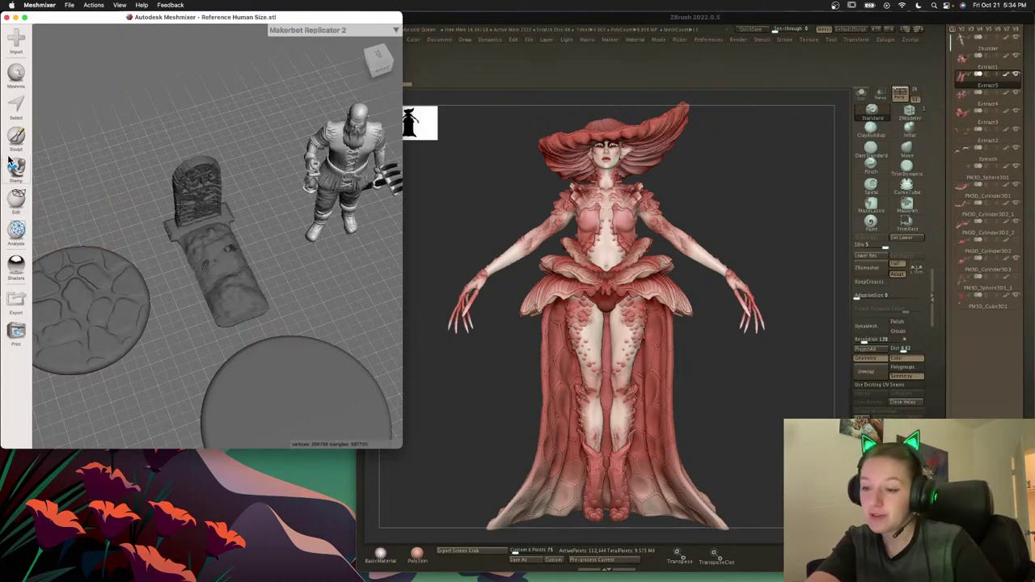
left_click(16, 202)
left_click(92, 60)
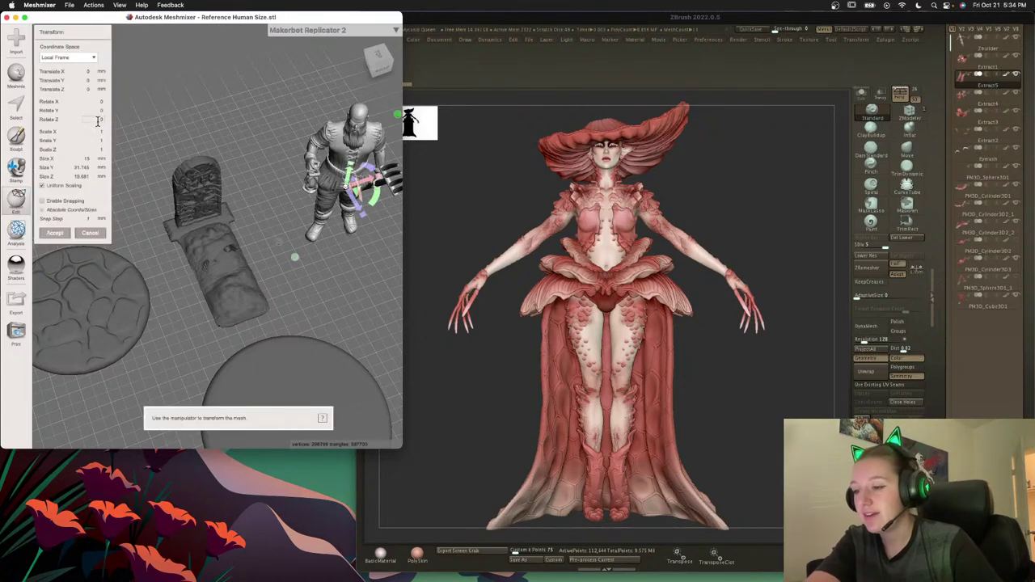
left_click(97, 100)
type("90")
key("Return")
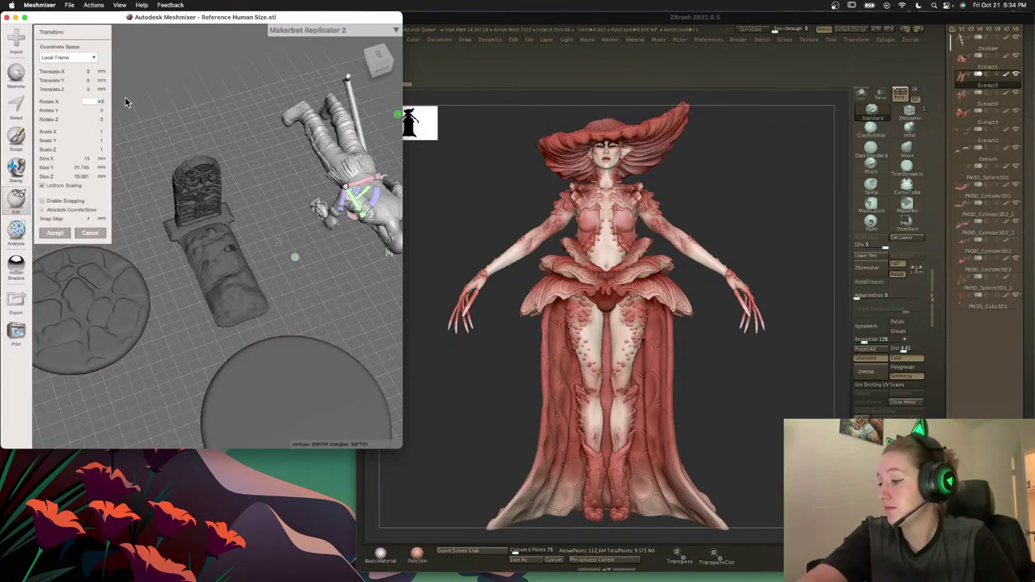
Move the lying human figure about -25 mm along X and -16 mm along Y onto the grave mound.
left_click_drag(361, 181, 221, 224)
right_click_drag(270, 205, 338, 157)
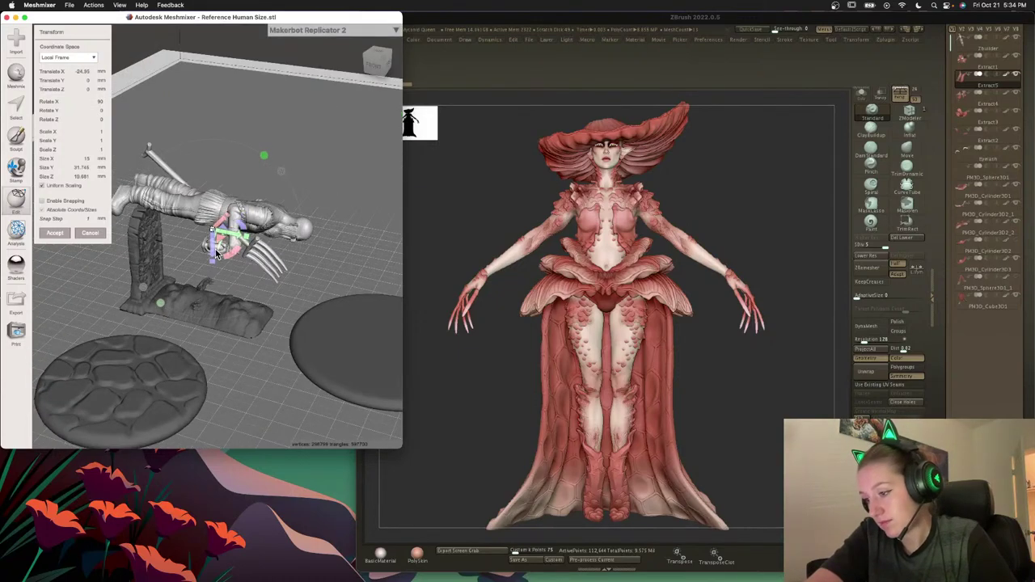
left_click_drag(212, 249, 191, 332)
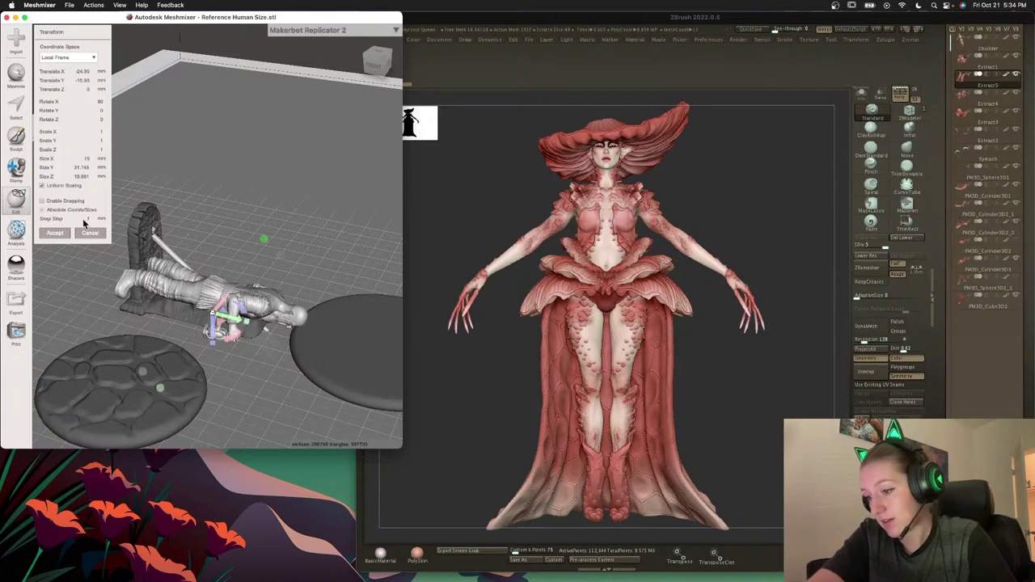
left_click(54, 233)
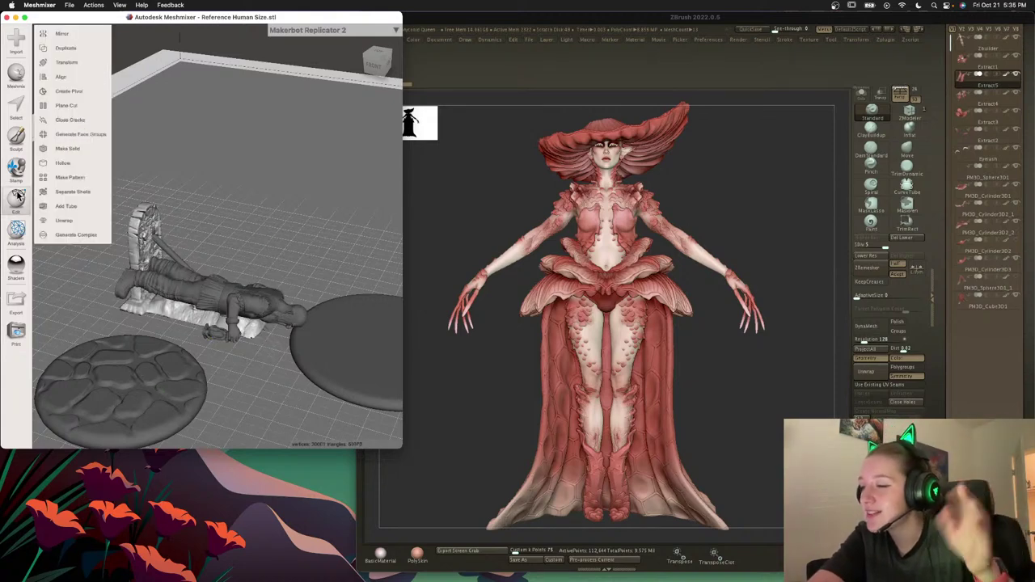
Scale the tombstone uniformly to an X size of 20 mm.
left_click(88, 65)
left_click(75, 159)
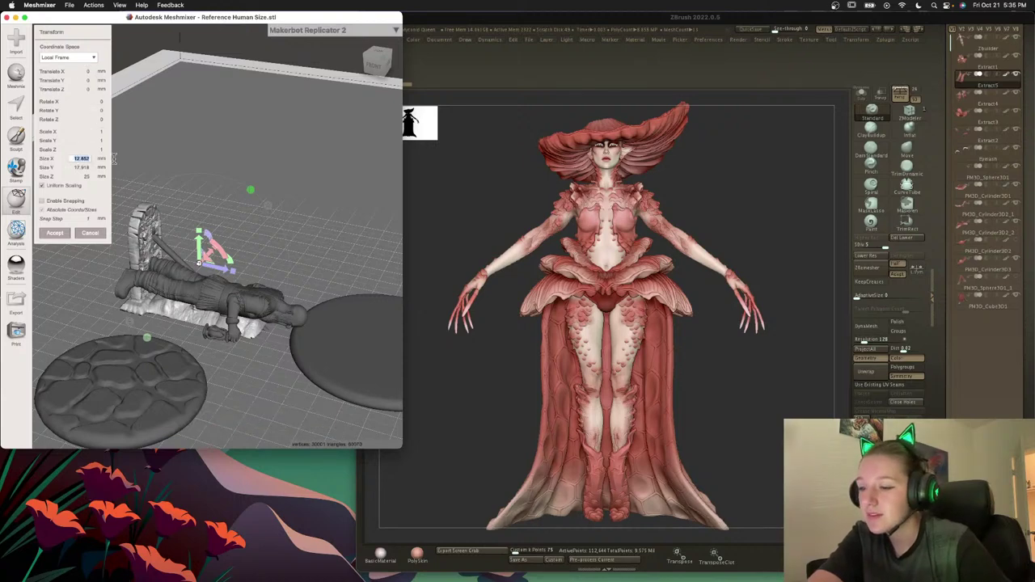
type("2")
key("BackSpace")
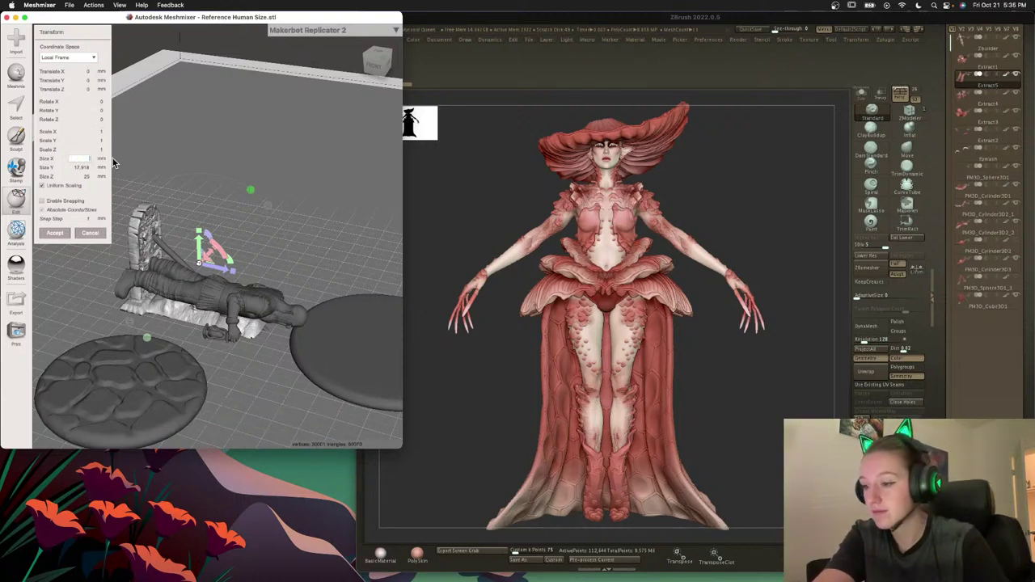
type("120")
key("Return")
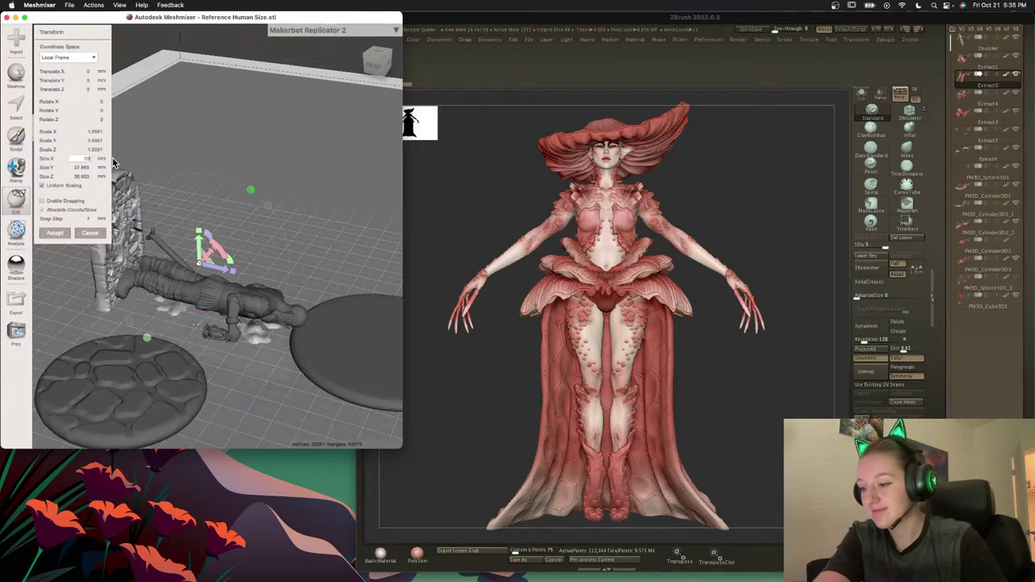
Raise the tombstone about 5 mm along Y and set its uniform X size to 18 mm.
left_click_drag(199, 257, 198, 229)
right_click_drag(302, 236, 196, 294)
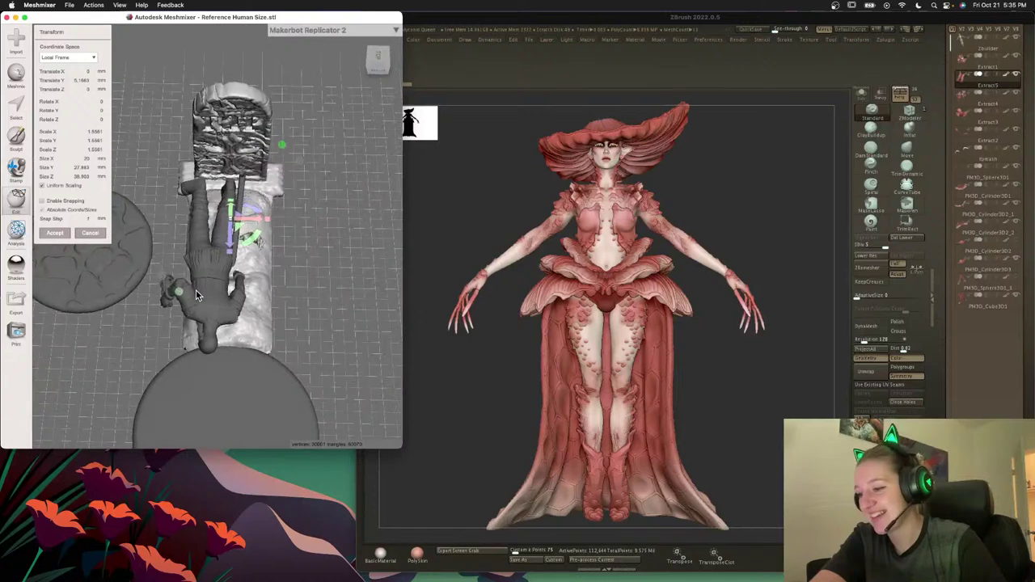
left_click(80, 158)
type("15")
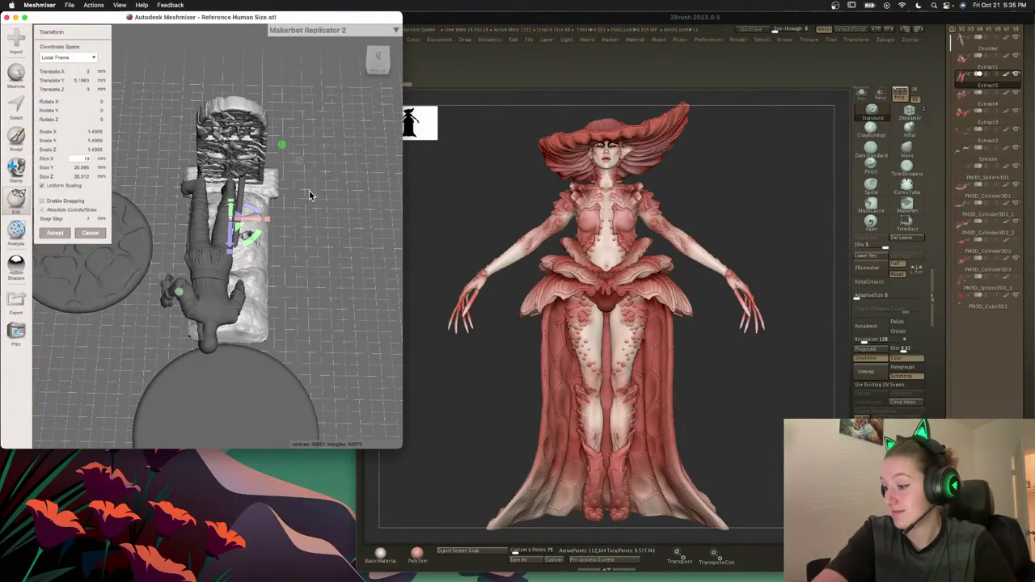
Shift the tombstone along X, keep its transform, and align its base point to the world origin with Y up.
left_click_drag(257, 219, 178, 214)
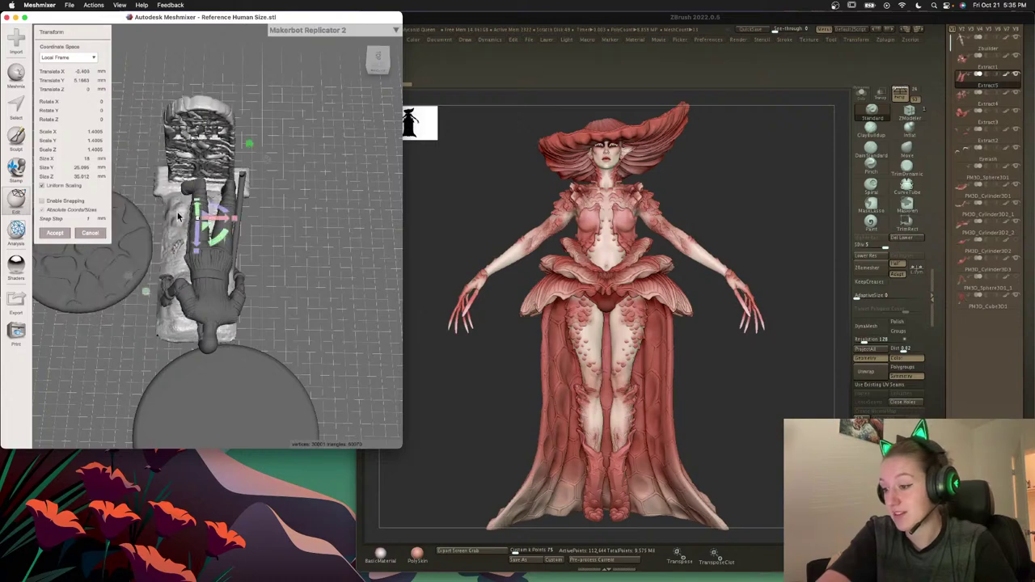
left_click(53, 232)
left_click(100, 77)
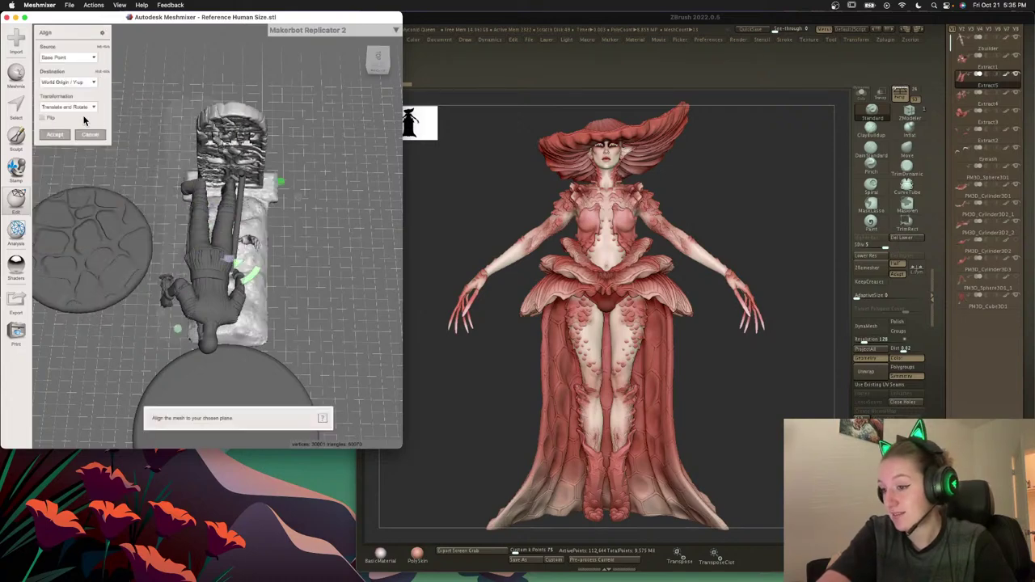
left_click(54, 134)
Try to rotate the lying reference human figure 90 degrees about X, and undo the attempt.
right_click_drag(142, 158, 349, 206)
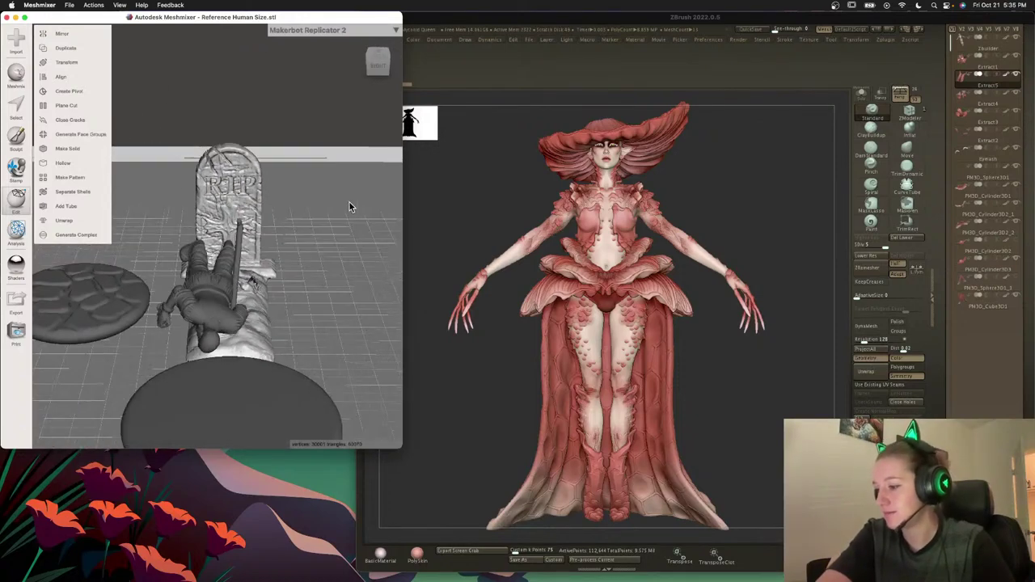
left_click(199, 304)
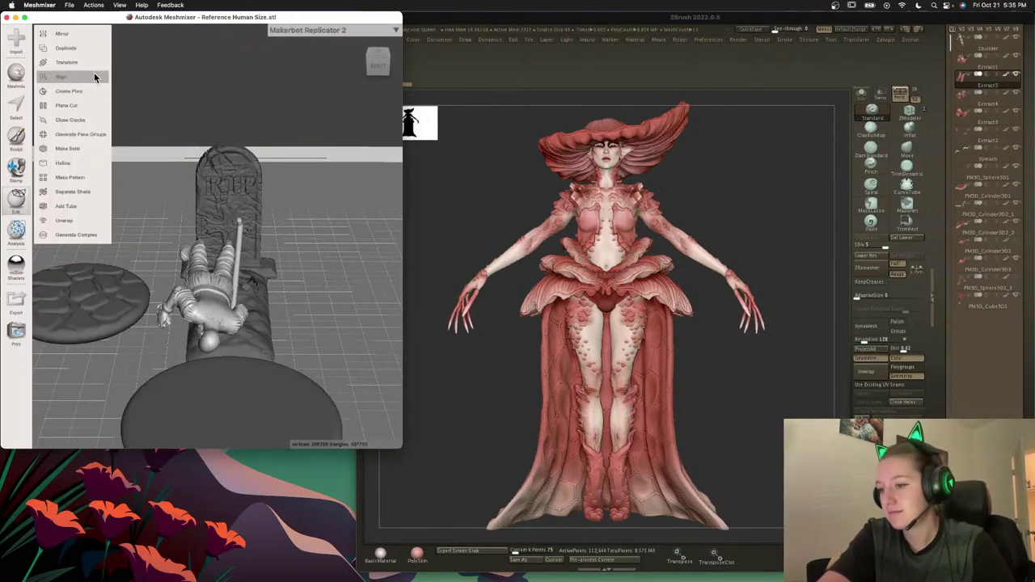
left_click(87, 62)
type("9")
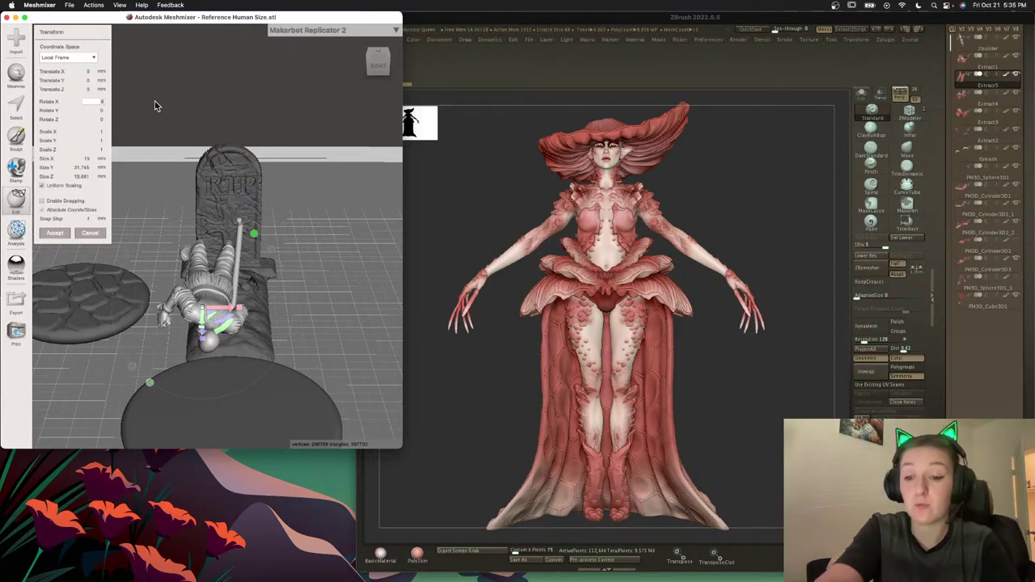
type("0")
key("Return")
key("super+z")
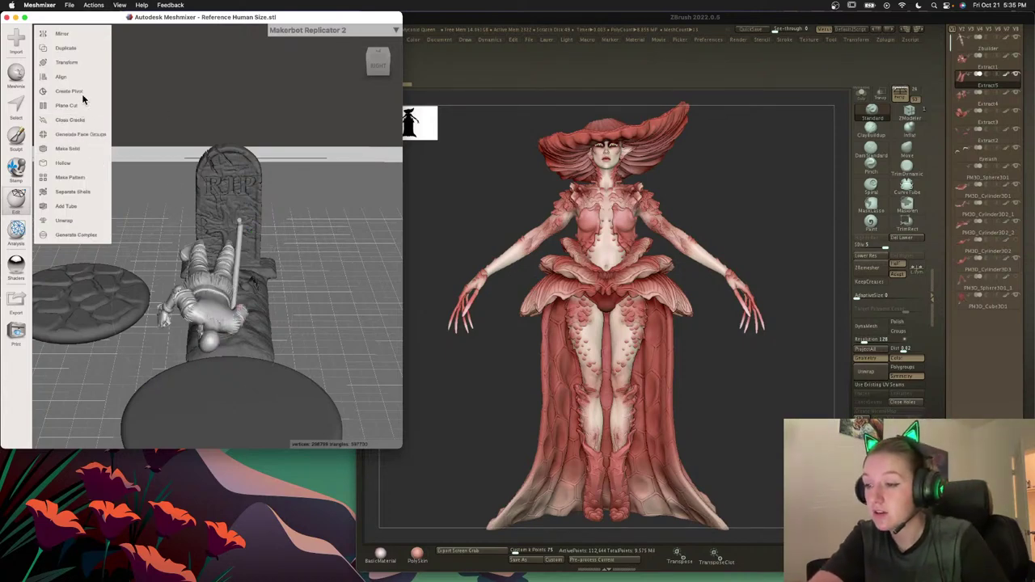
Rotate the reference human figure -90 degrees about X so it stands upright.
left_click(84, 62)
right_click_drag(345, 293, 267, 289)
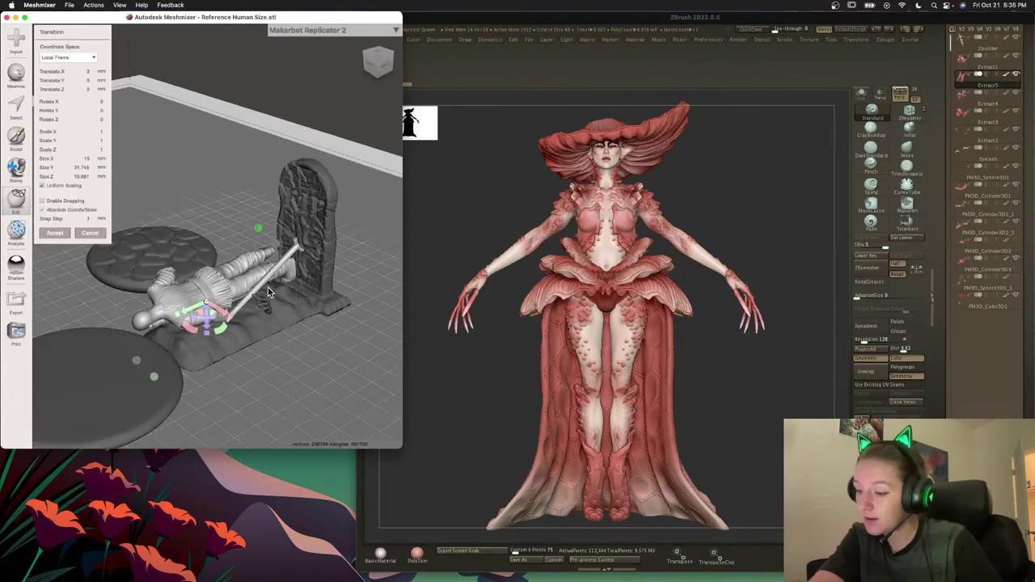
left_click_drag(183, 327, 183, 260)
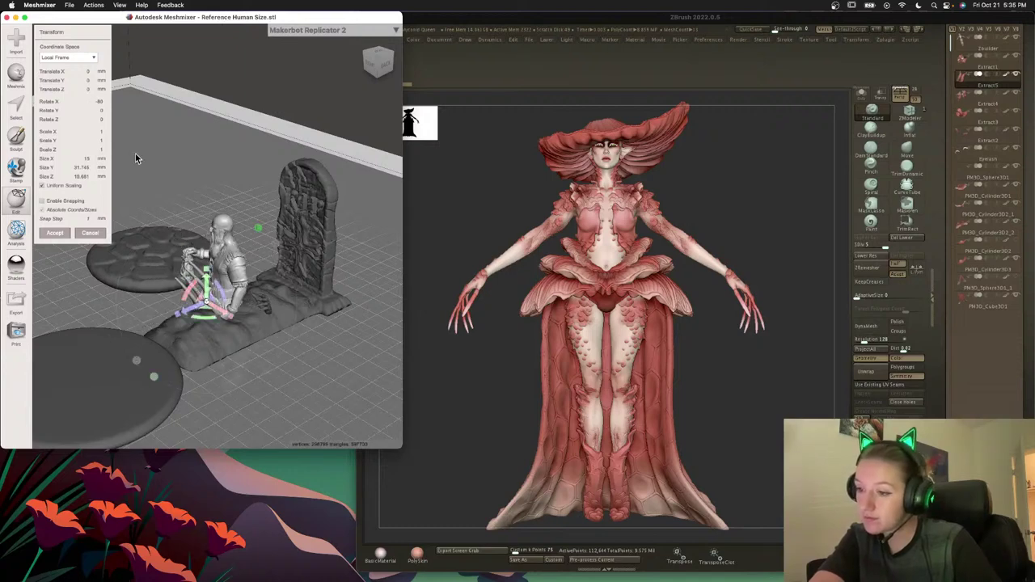
key("super+z")
left_click(97, 100)
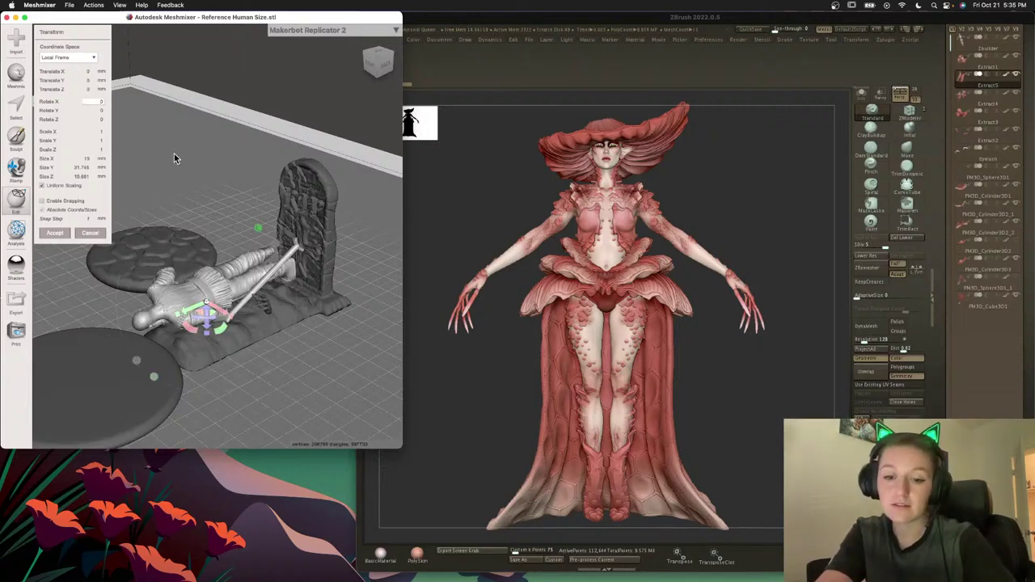
type("-90")
key("Return")
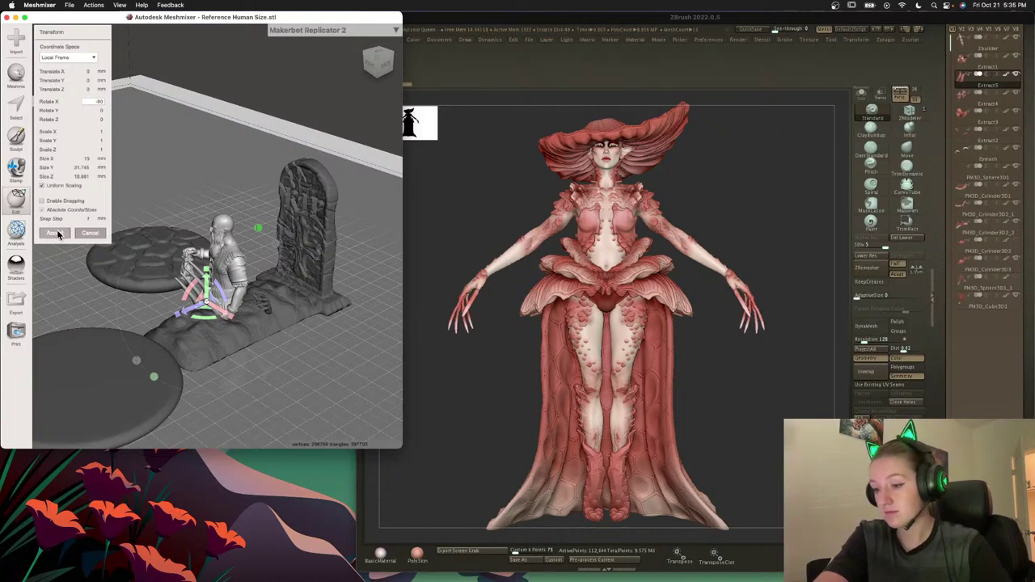
Align the standing human figure's base point to the world origin with Y up.
left_click(16, 198)
left_click(74, 72)
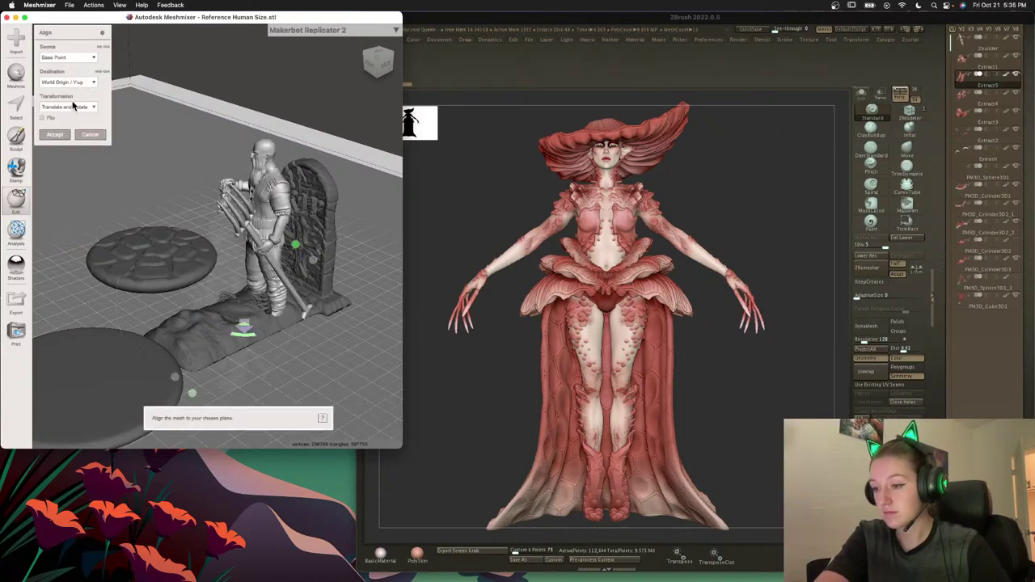
left_click(55, 134)
right_click_drag(150, 227, 256, 238)
Align the tombstone's base point to the world origin and scale it uniformly to an X size of 15 mm.
left_click(179, 257)
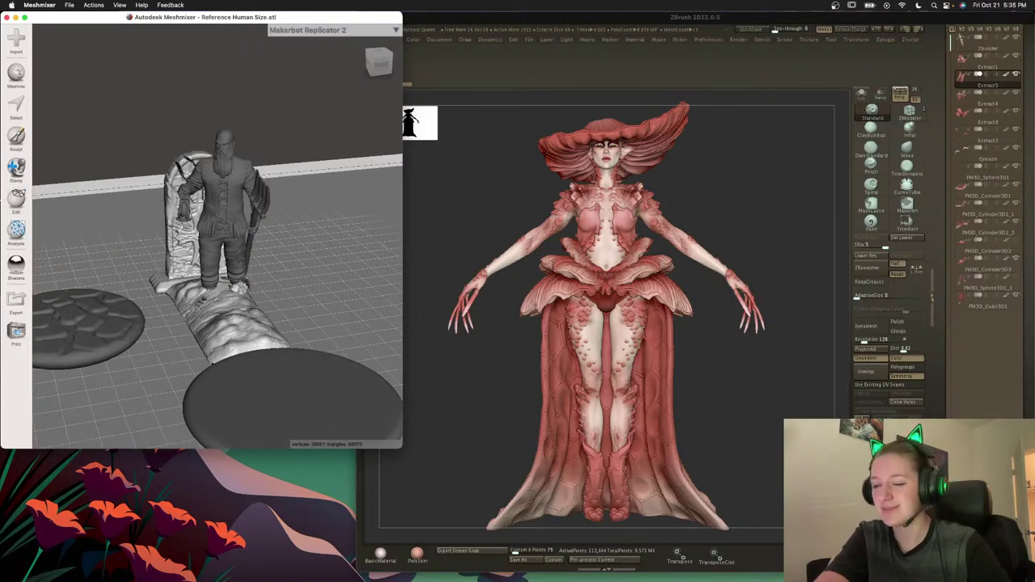
left_click(16, 198)
left_click(64, 76)
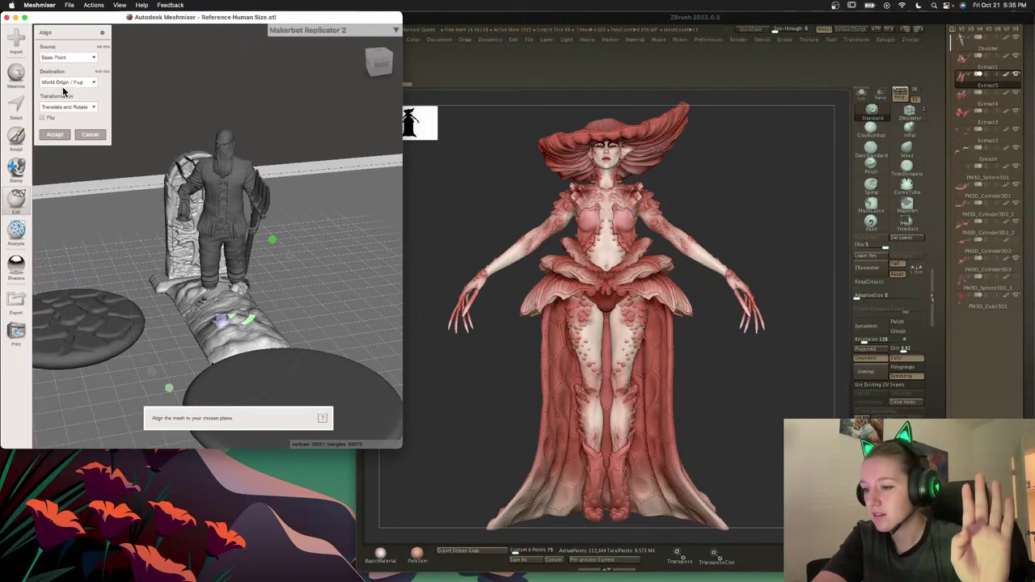
left_click(54, 134)
left_click(93, 70)
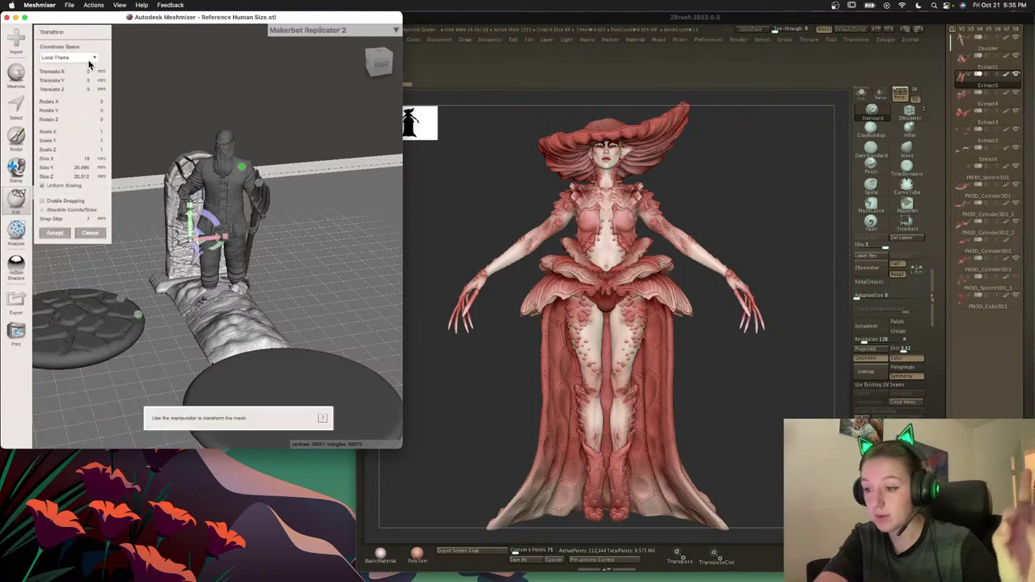
left_click(81, 158)
type("15")
key("Return")
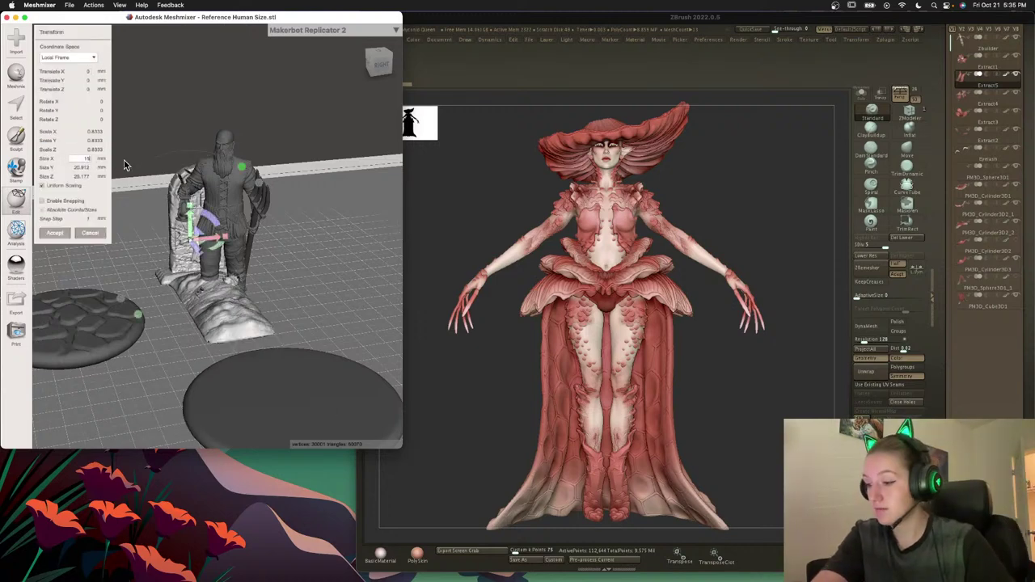
left_click(56, 233)
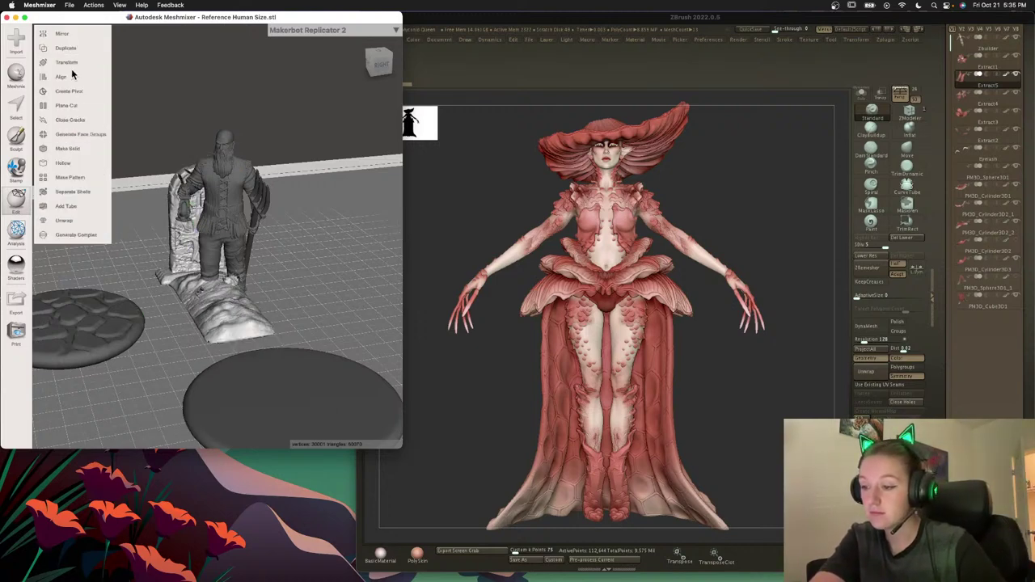
Align the resized tombstone to the world origin again and move it along X to stand beside the human figure.
left_click(71, 69)
left_click(55, 135)
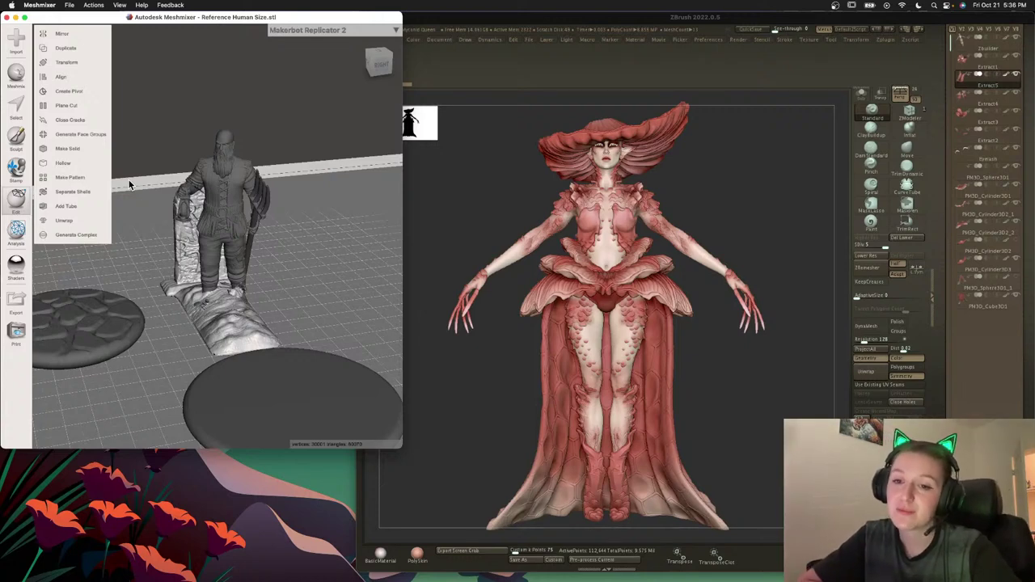
left_click(85, 63)
left_click_drag(212, 241, 318, 272)
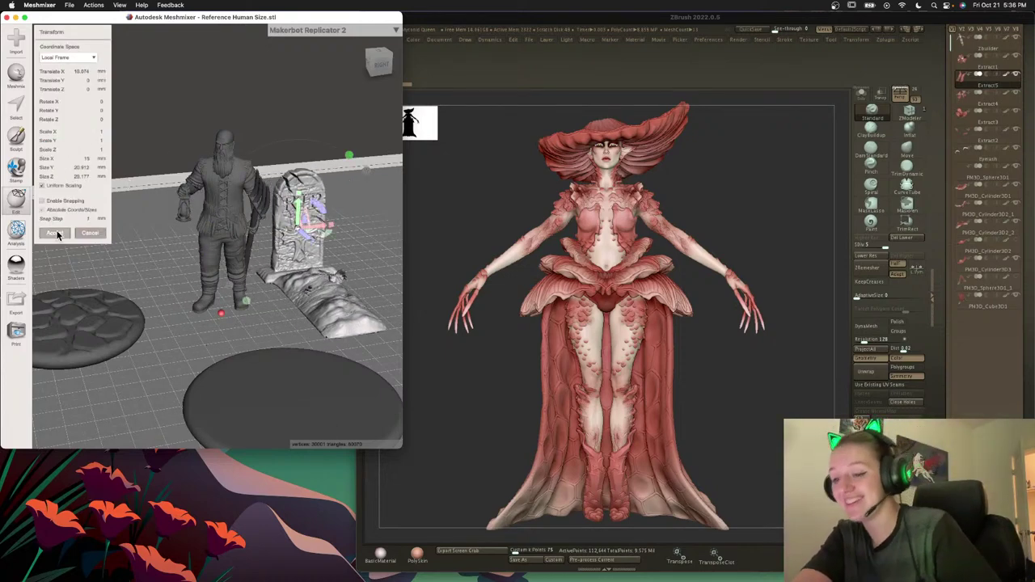
left_click(54, 232)
right_click_drag(143, 309, 165, 314)
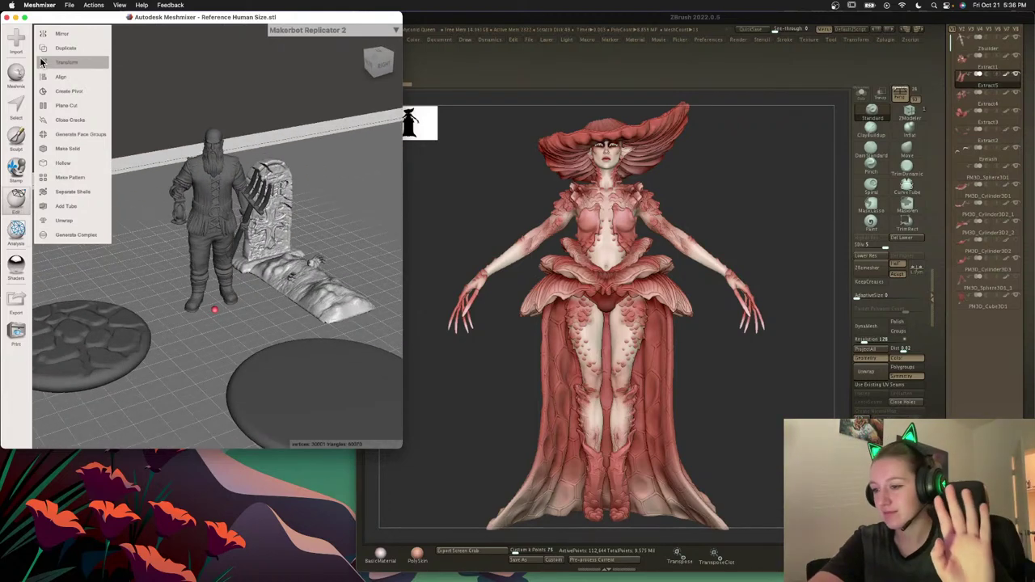
Append Mimic Tombstone1.obj from Downloads to the scene and align its base point to the world origin.
left_click(16, 38)
left_click(209, 237)
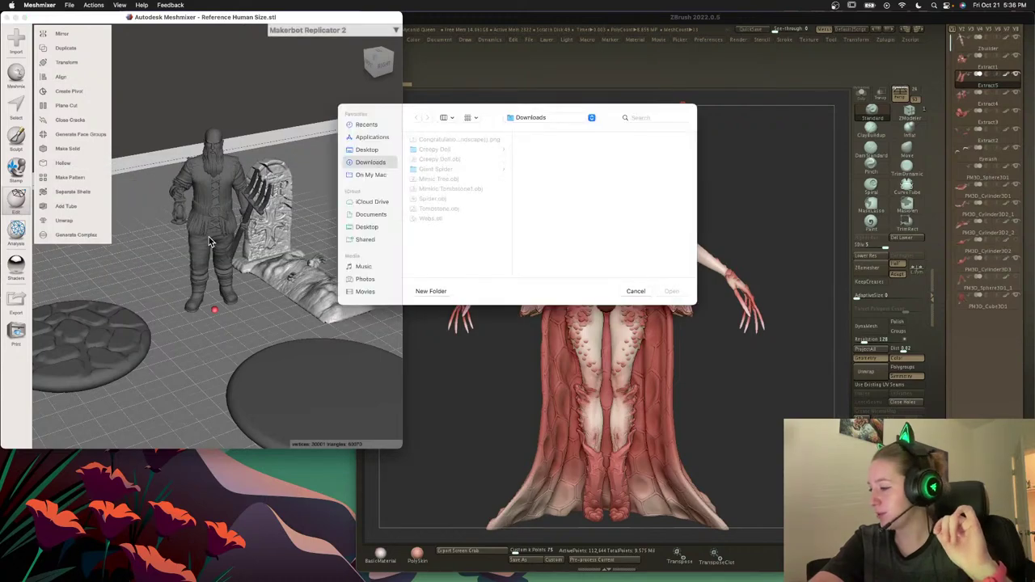
double_click(460, 191)
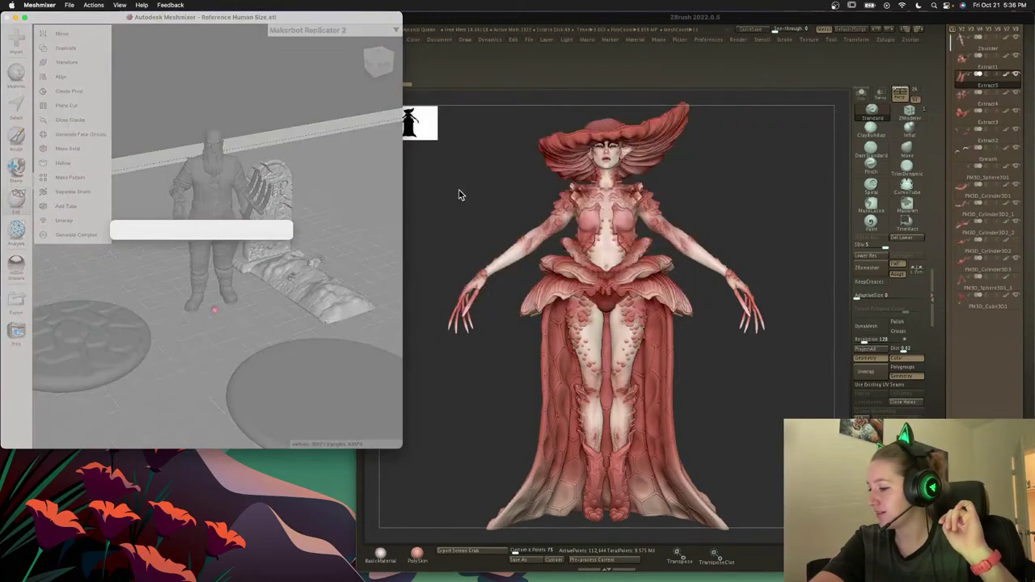
left_click(243, 253)
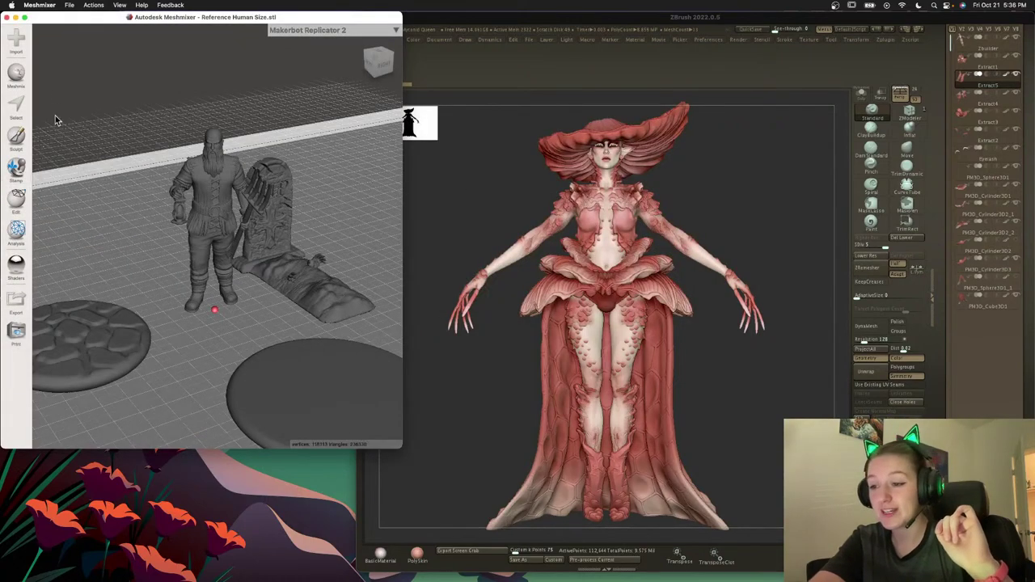
left_click(66, 90)
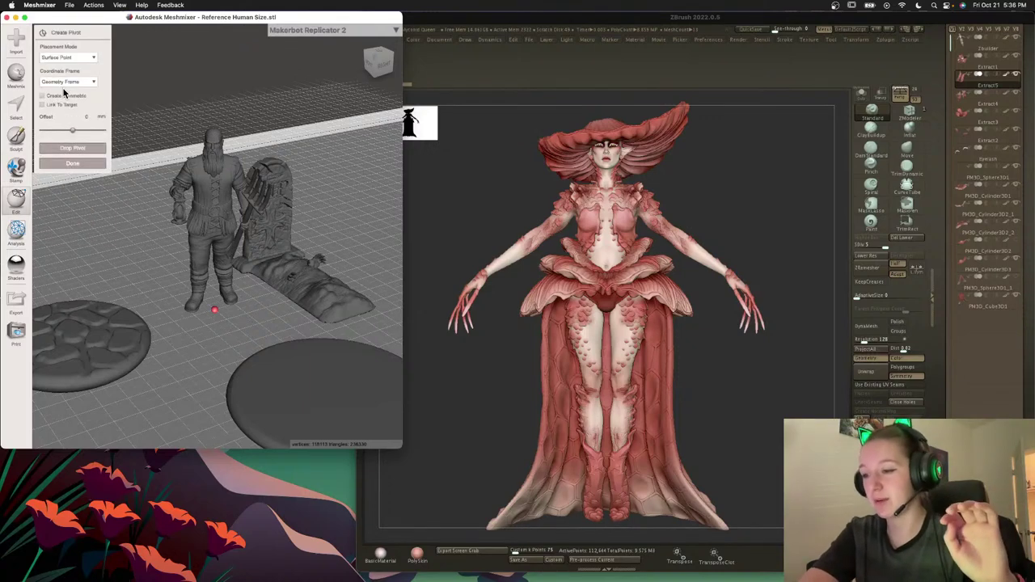
left_click(63, 161)
left_click(78, 80)
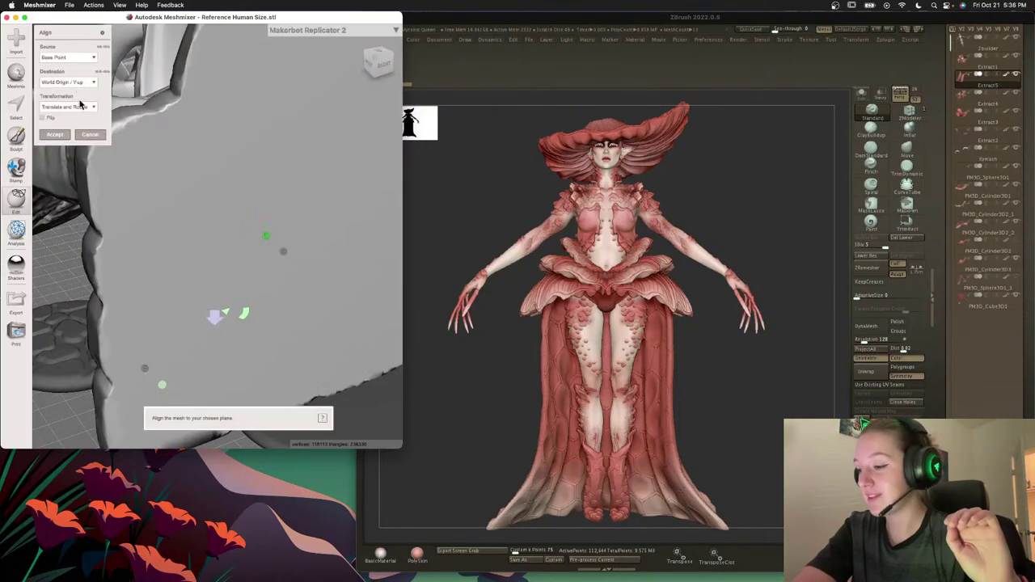
left_click(56, 134)
Rotate the mimic tombstone 90 degrees about X and scale it uniformly to an X size of 15 mm.
left_click(81, 61)
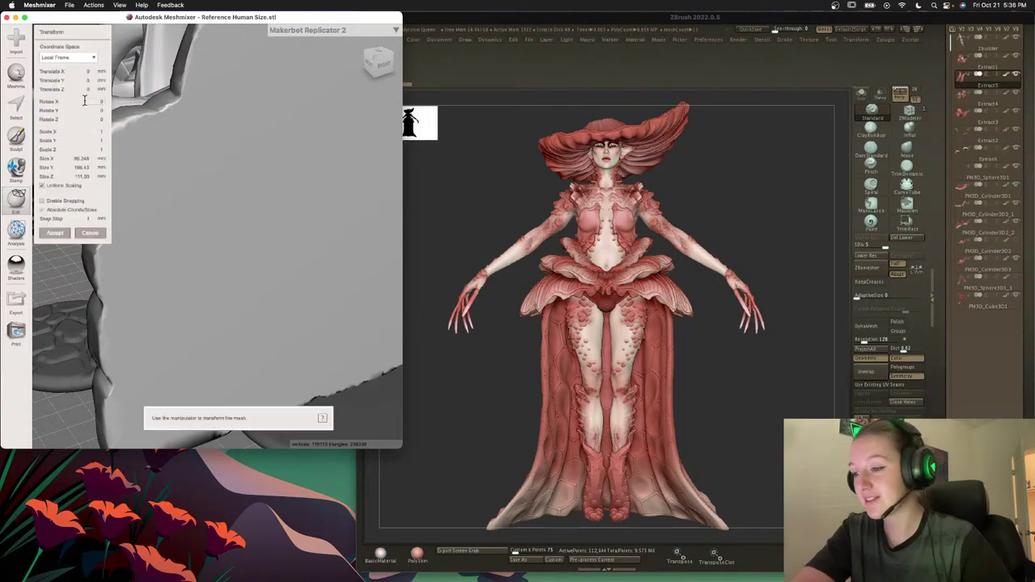
type("90")
key("Return")
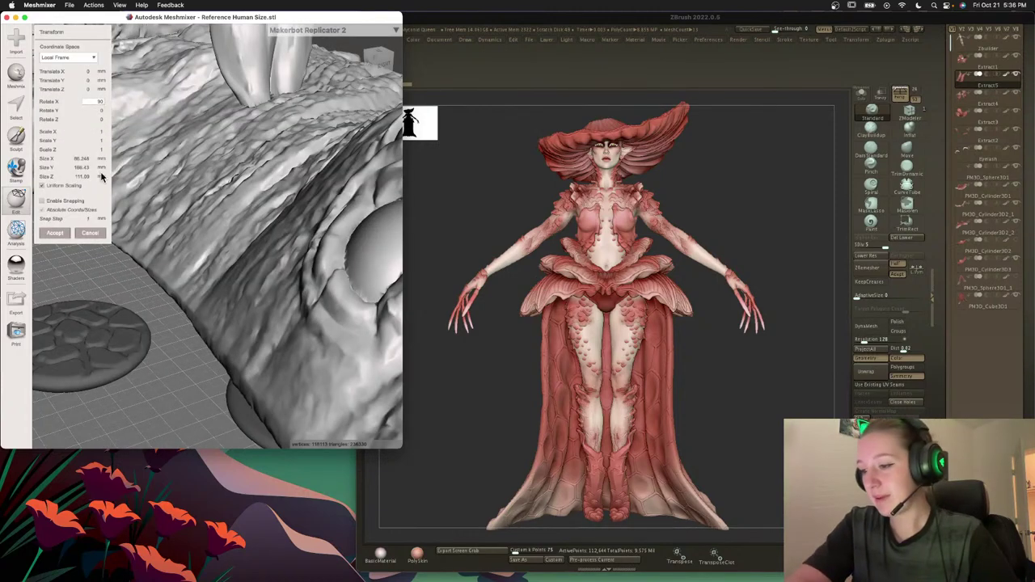
left_click(81, 159)
type("50")
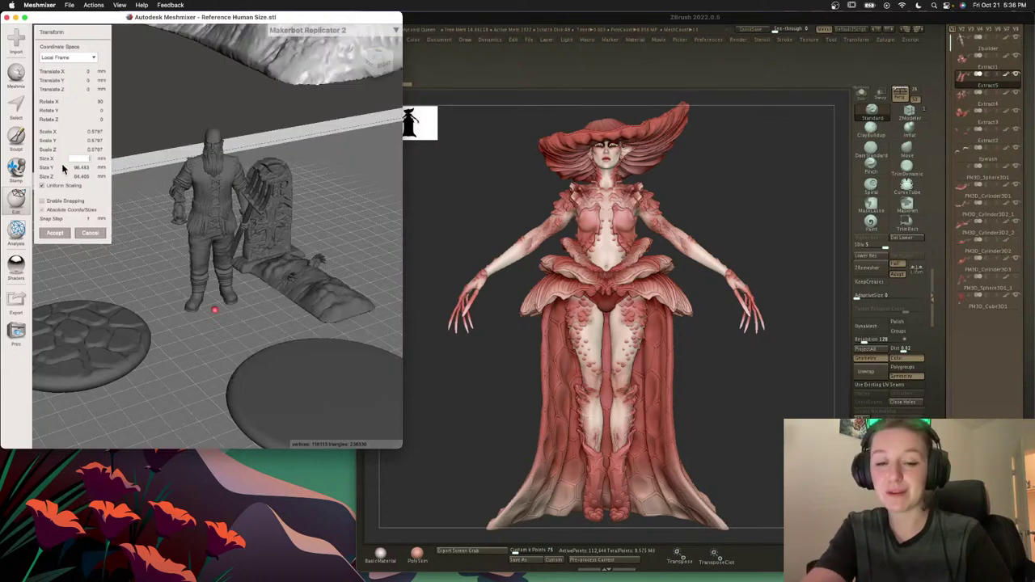
type("20")
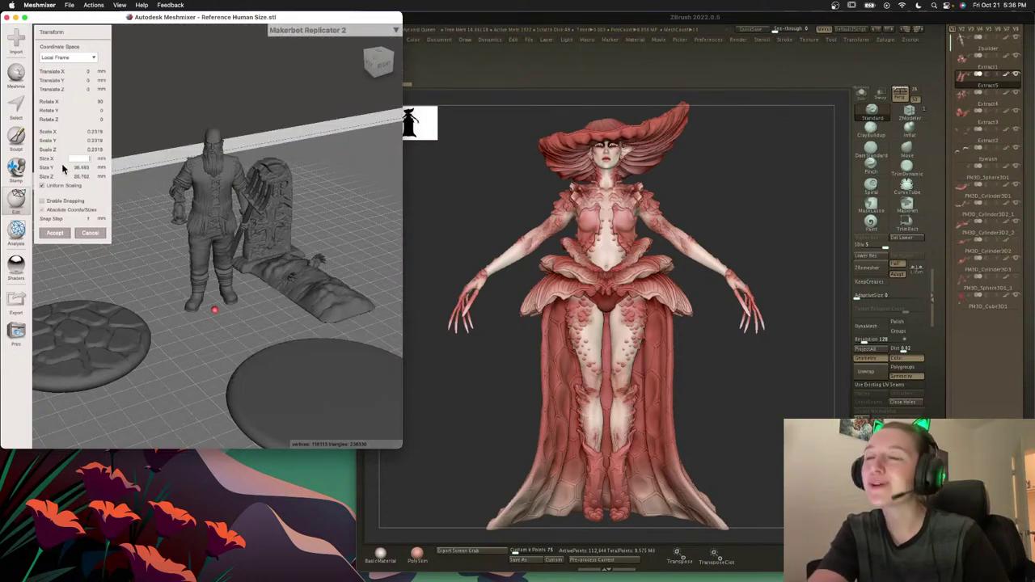
type("15")
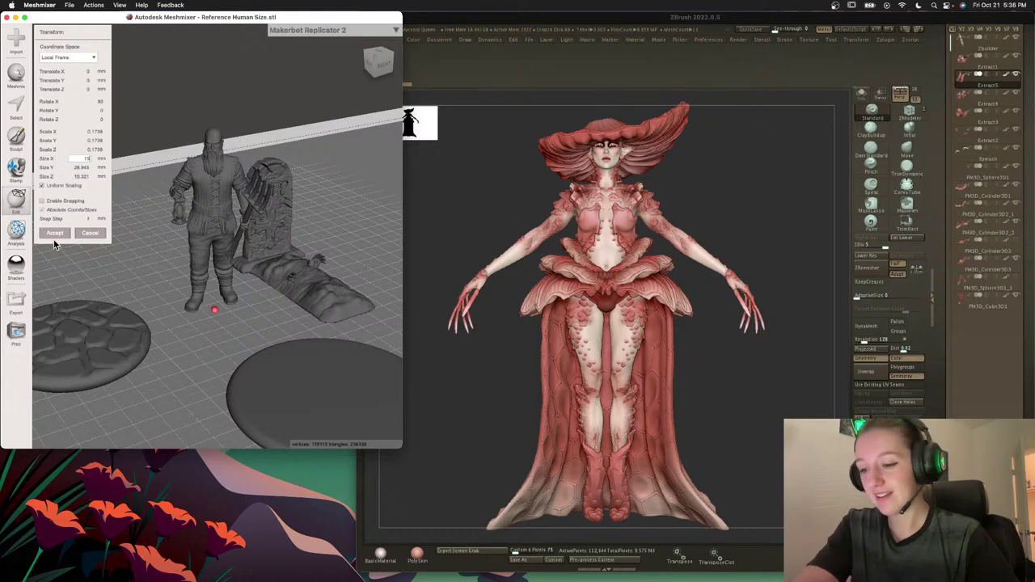
left_click(54, 232)
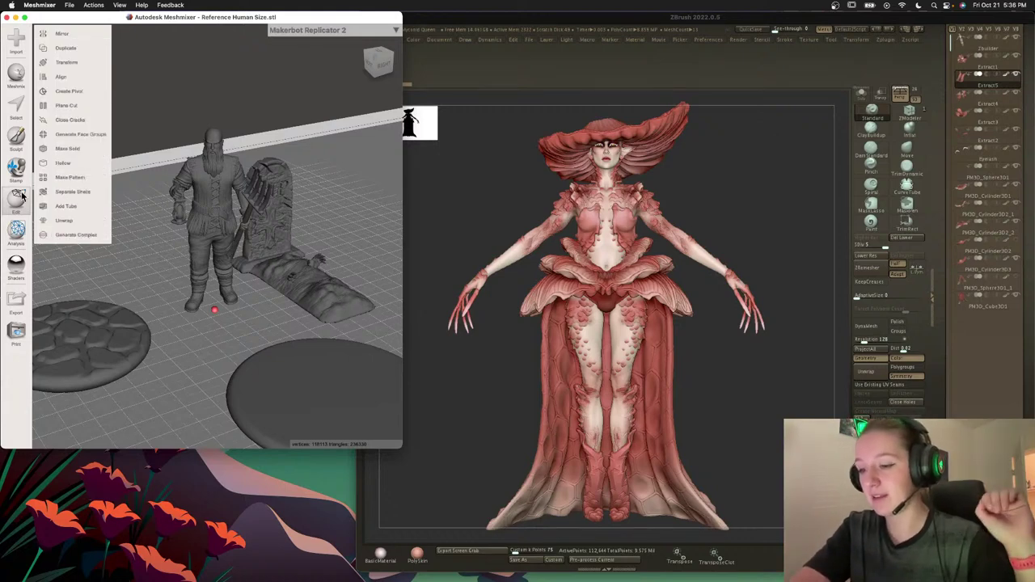
Align the mimic tombstone's base point to the world origin and move it along X and Z onto the plain tombstone.
left_click(73, 78)
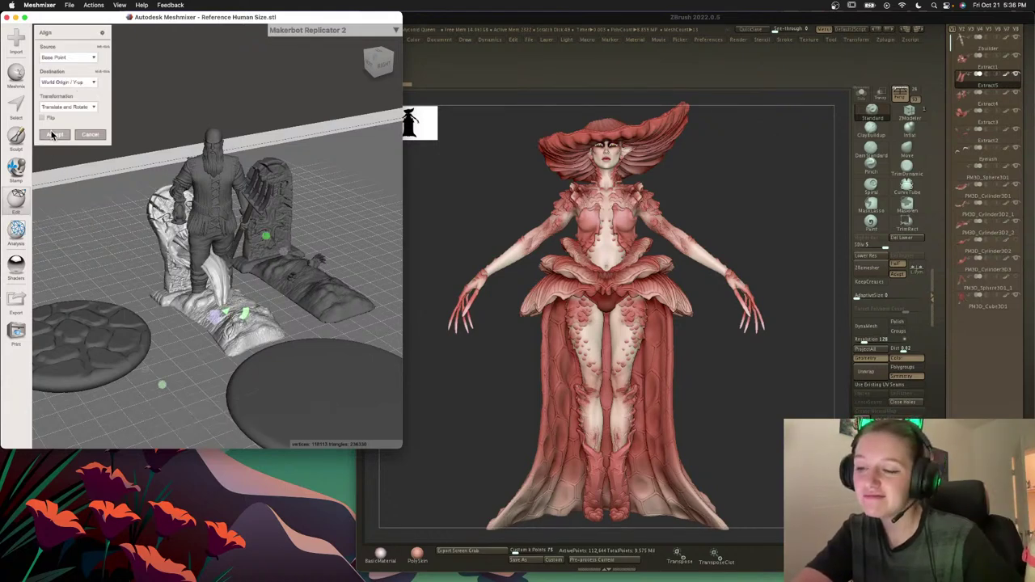
left_click(53, 135)
left_click(69, 59)
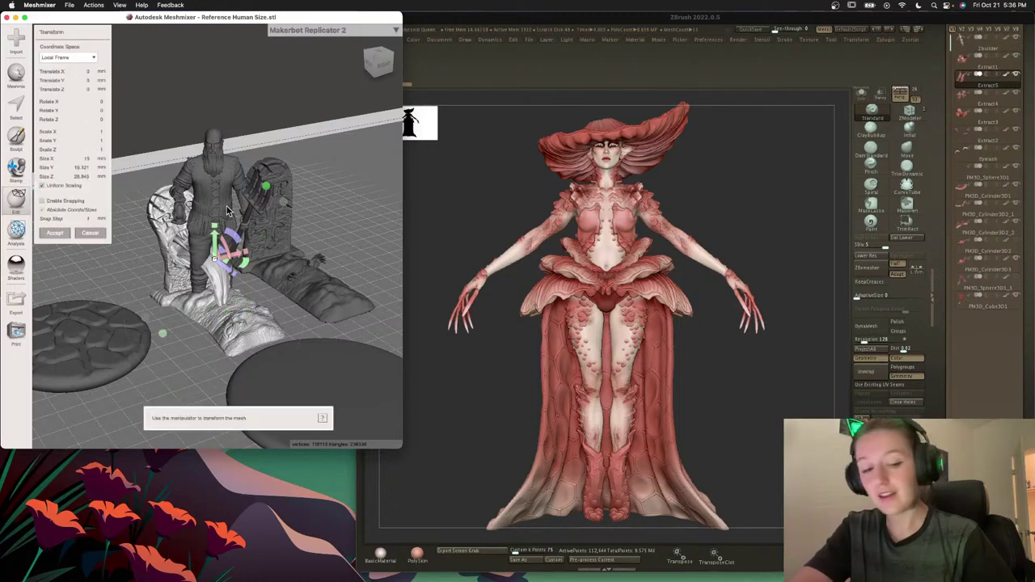
left_click_drag(243, 244, 327, 233)
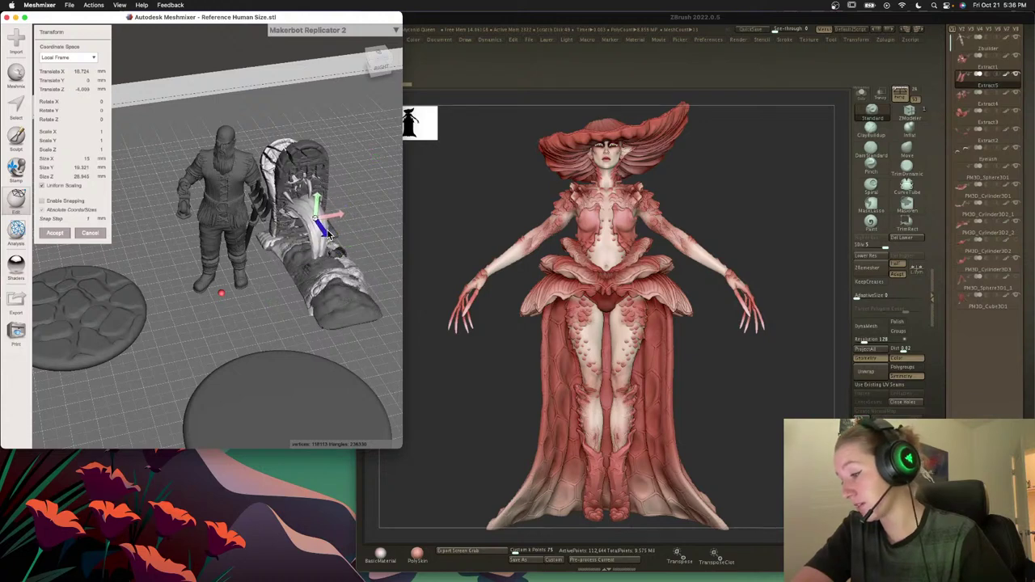
Set the mimic tombstone's uniform X size to 16 mm and keep the transform.
left_click(84, 157)
key("BackSpace")
type("6")
key("Return")
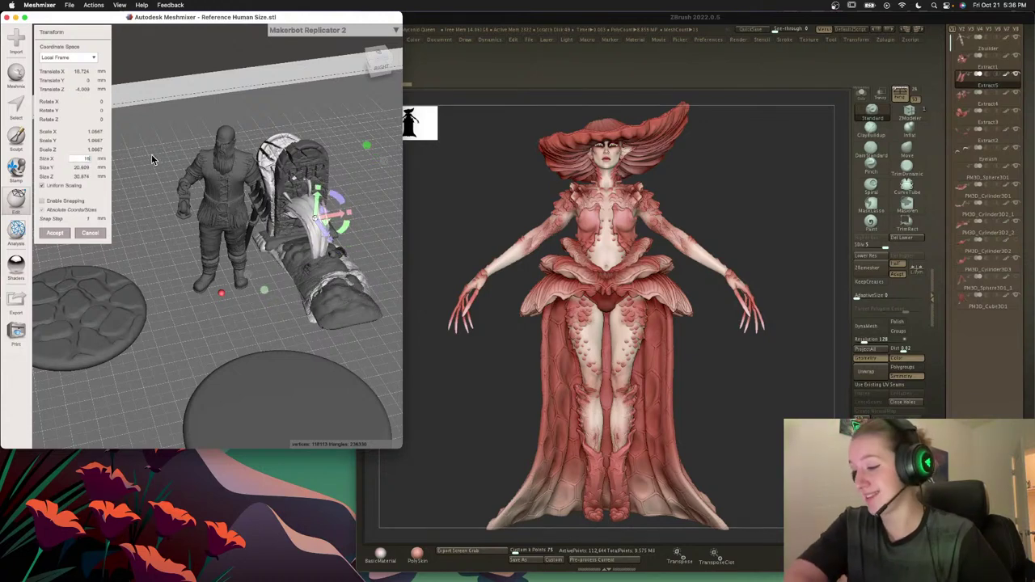
left_click(62, 233)
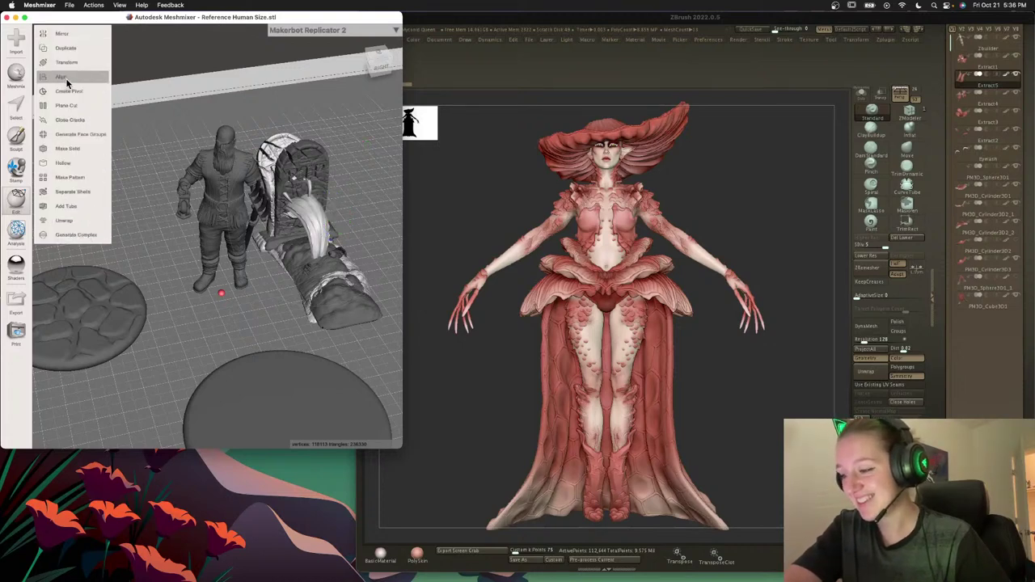
Align the mimic tombstone's base point to the world origin, then shift it along X and Z over the plain tombstone to compare sizes.
left_click(66, 78)
left_click(49, 133)
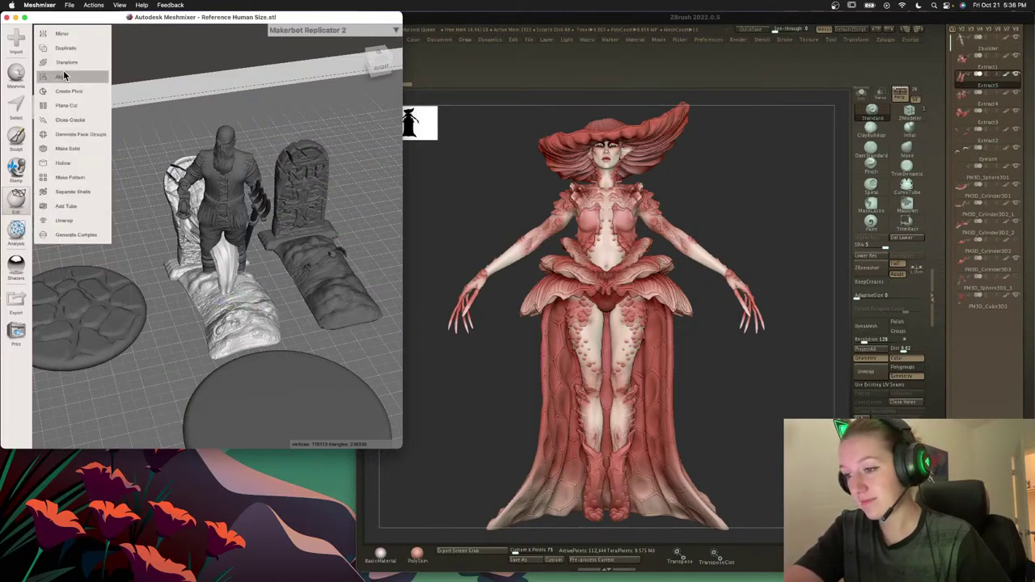
left_click(67, 62)
left_click_drag(245, 244, 342, 224)
right_click_drag(350, 283, 206, 251)
mouse_move(234, 297)
left_mouse_down()
mouse_move(263, 295)
mouse_move(248, 297)
left_mouse_up()
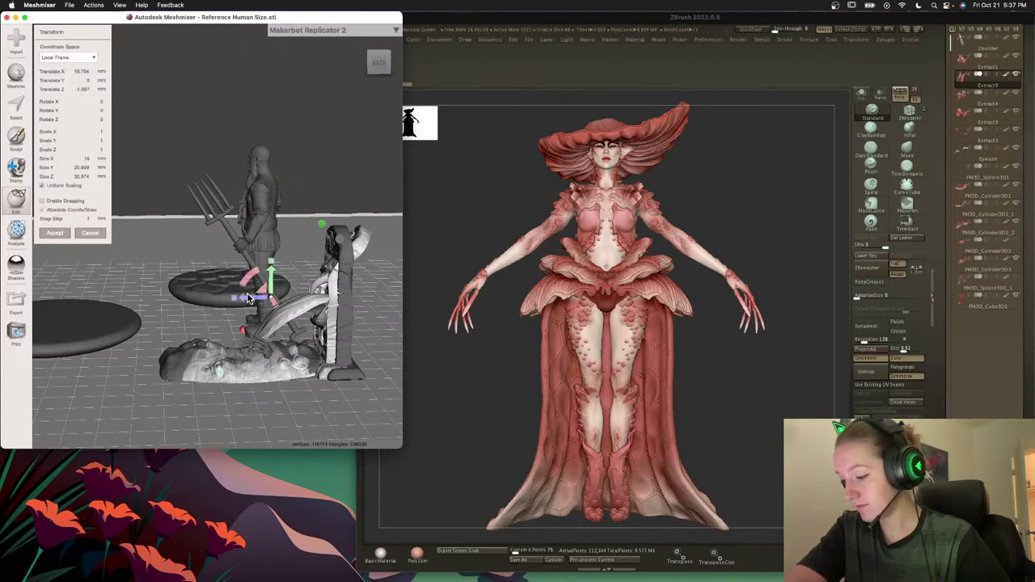
Set the mimic tombstone's uniform X size to 17 mm and align its base point to the world origin.
left_click(85, 160)
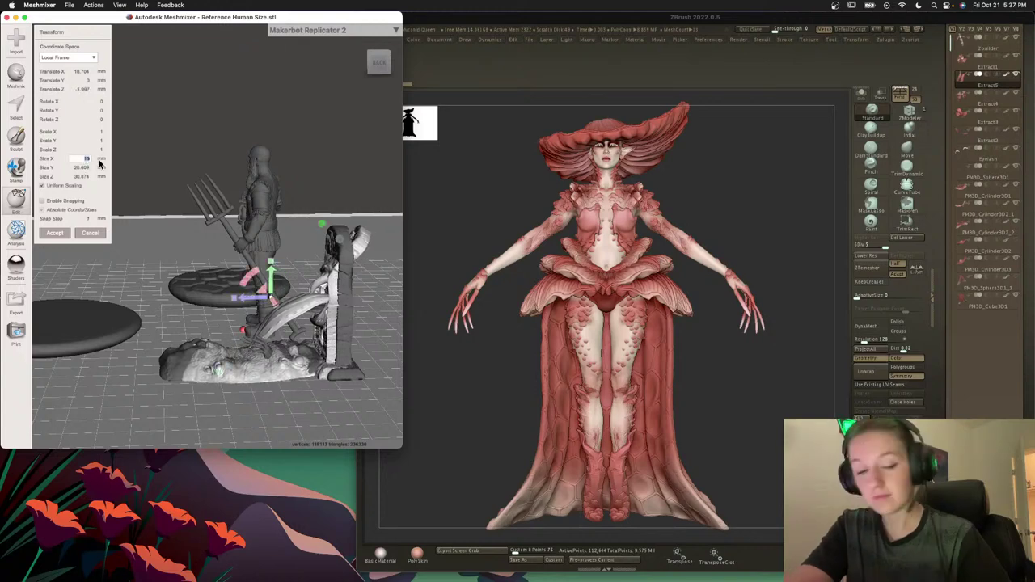
type("17")
key("Return")
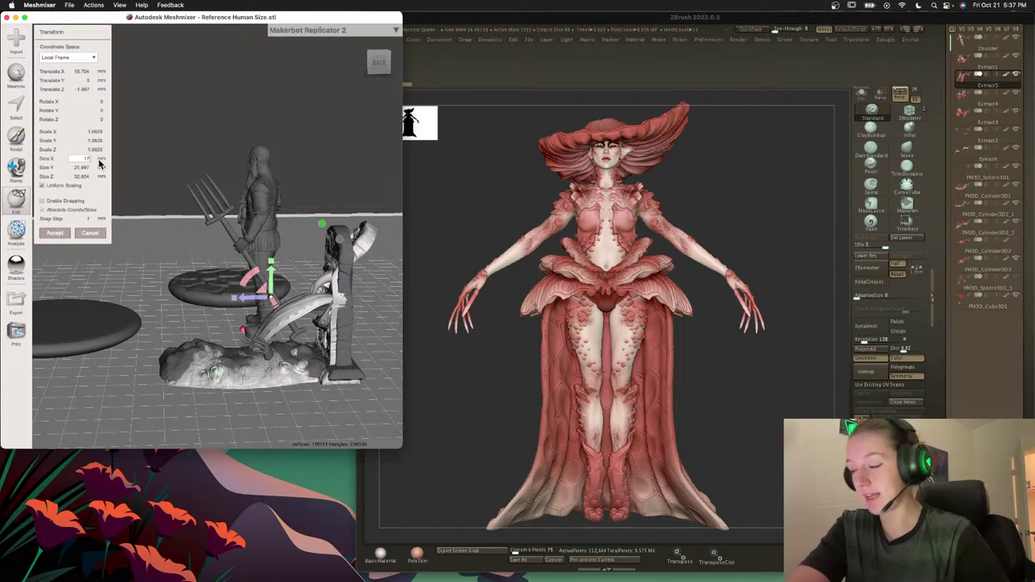
left_click(54, 232)
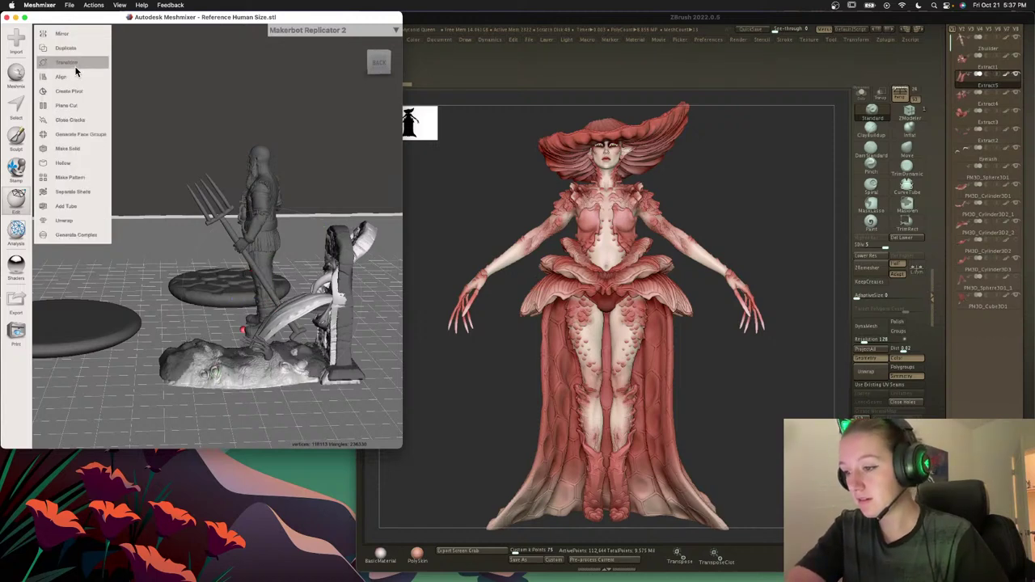
left_click(74, 76)
left_click(58, 134)
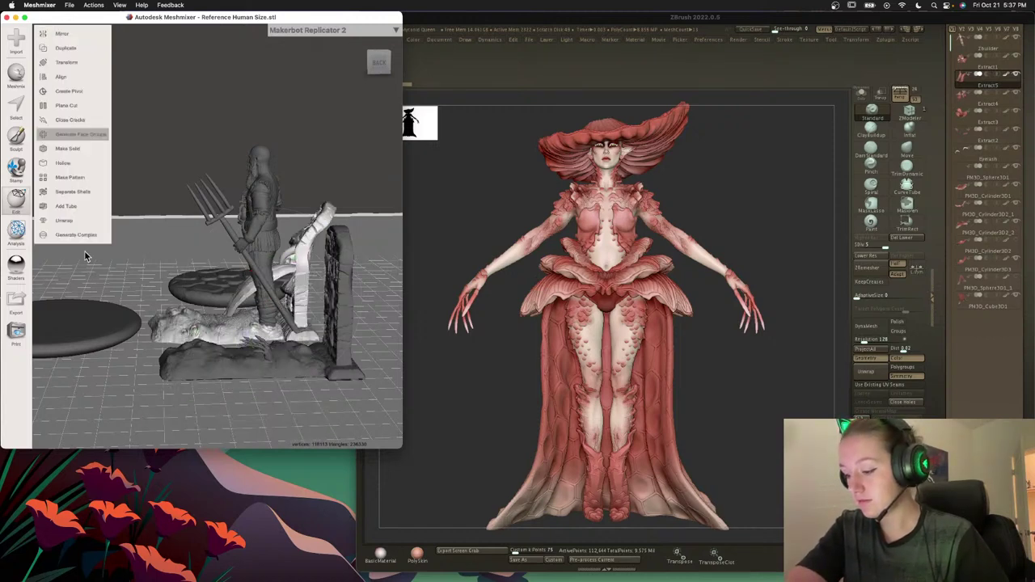
Start exporting the plain tombstone and create a folder named "Tombstone with Hands" inside Downloads for it.
right_click_drag(128, 311, 294, 341)
left_click(274, 263)
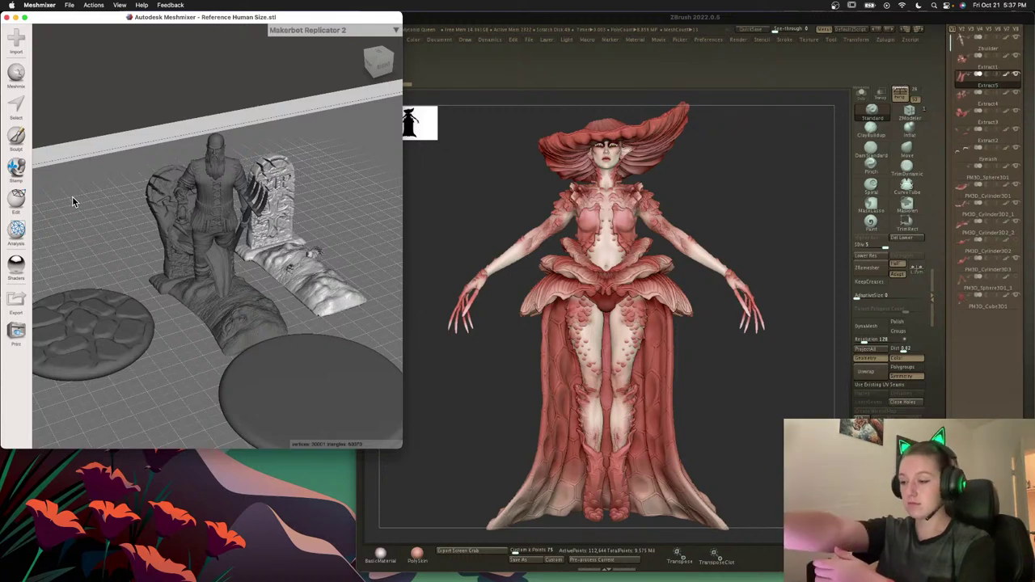
left_click(16, 304)
scroll(481, 231, "down", 1)
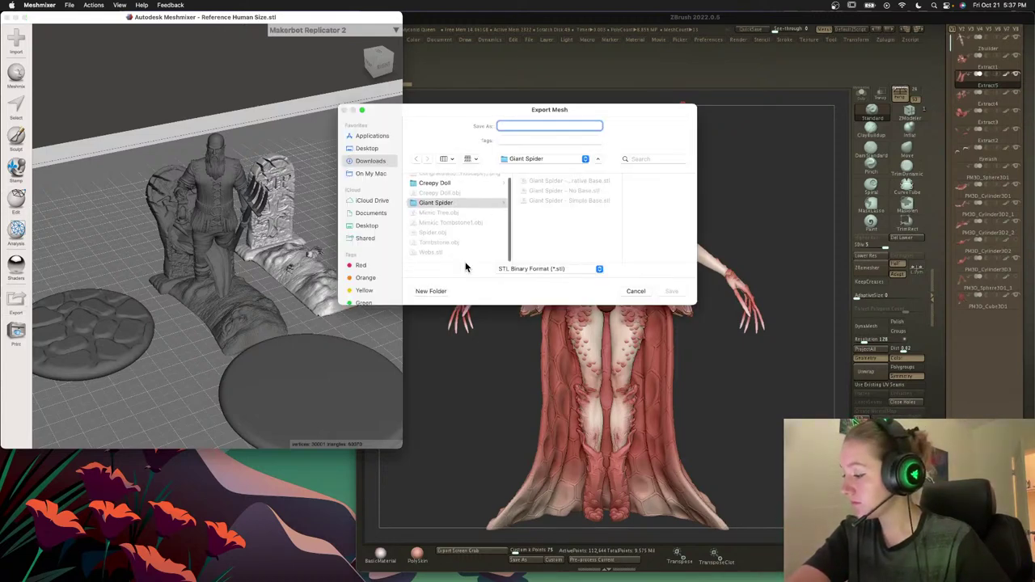
left_click(463, 258)
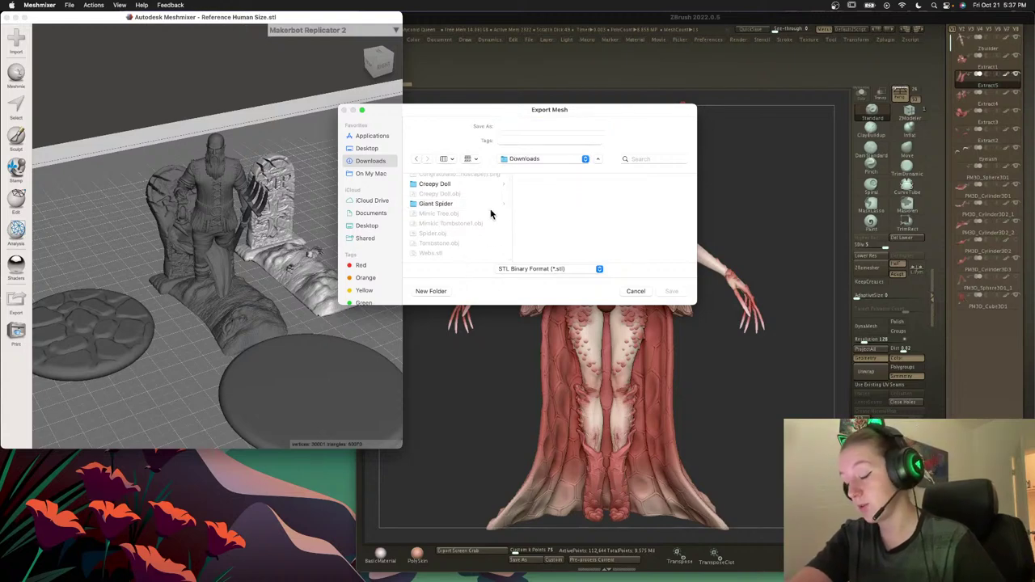
left_click(441, 290)
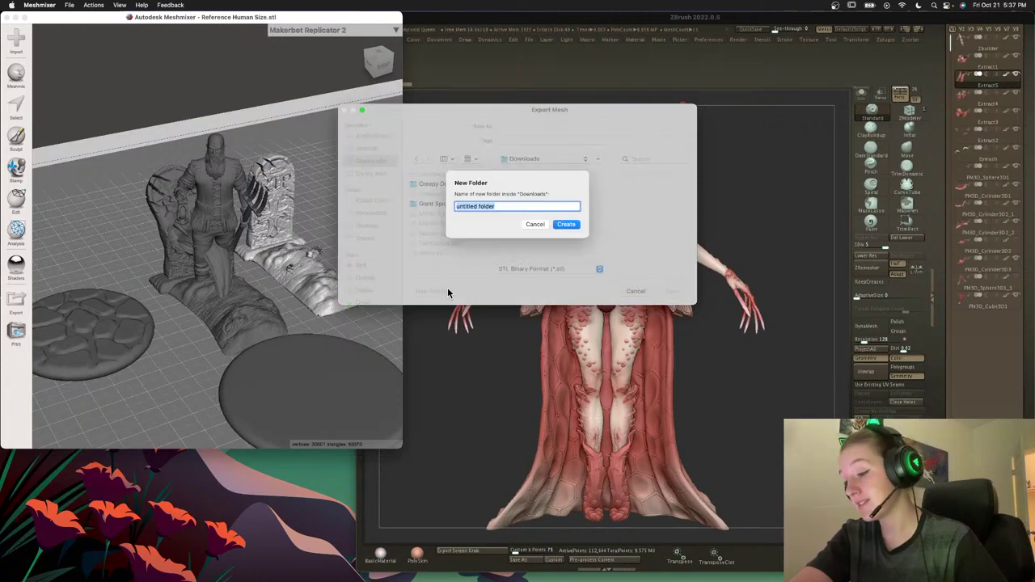
type("Tom")
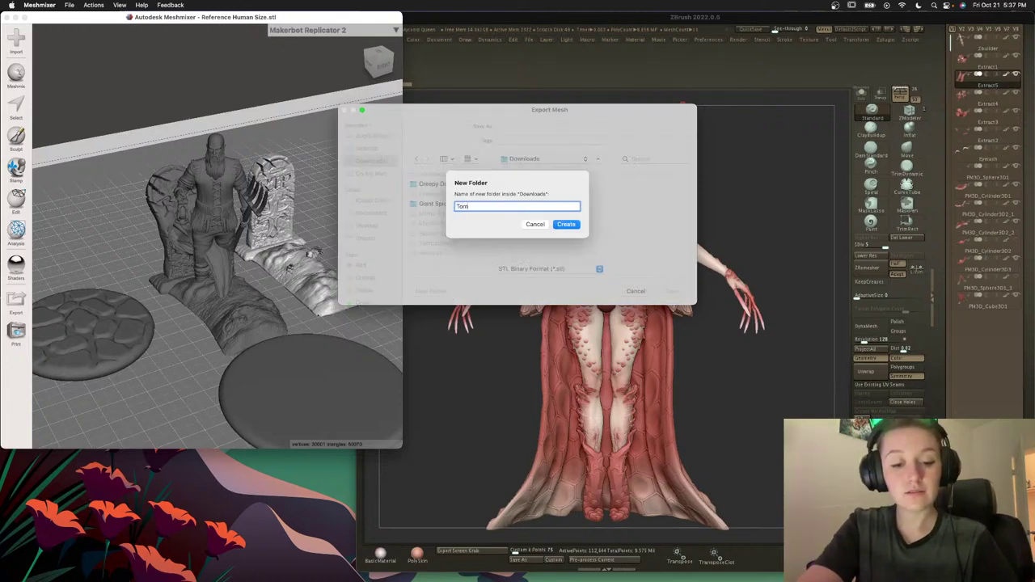
type("bstone with Ha")
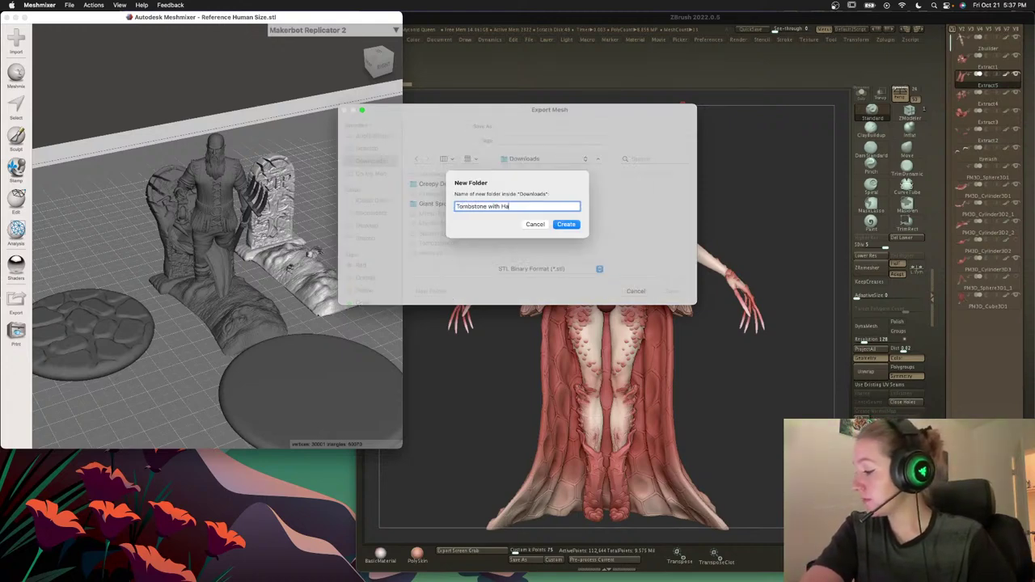
type("nds")
key("Return")
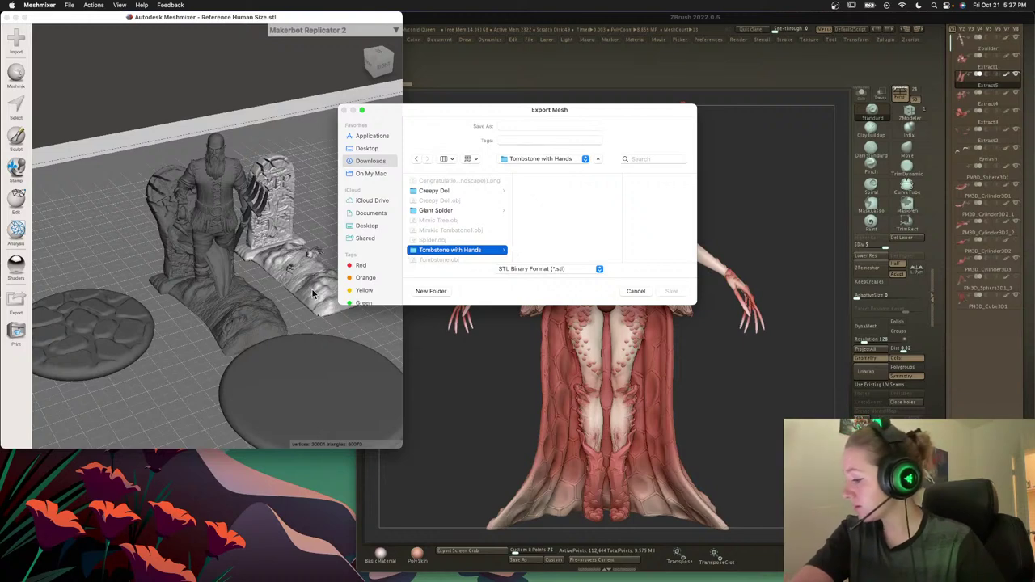
Export the plain tombstone as a binary STL named "Tombstone with Hands" into the new folder.
left_click(513, 126)
type("Tg")
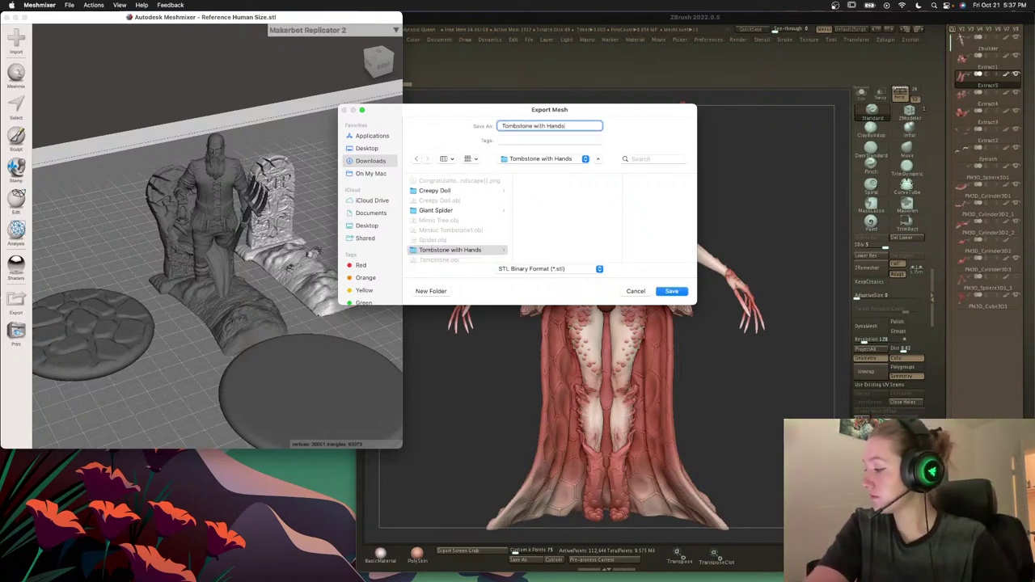
key("Return")
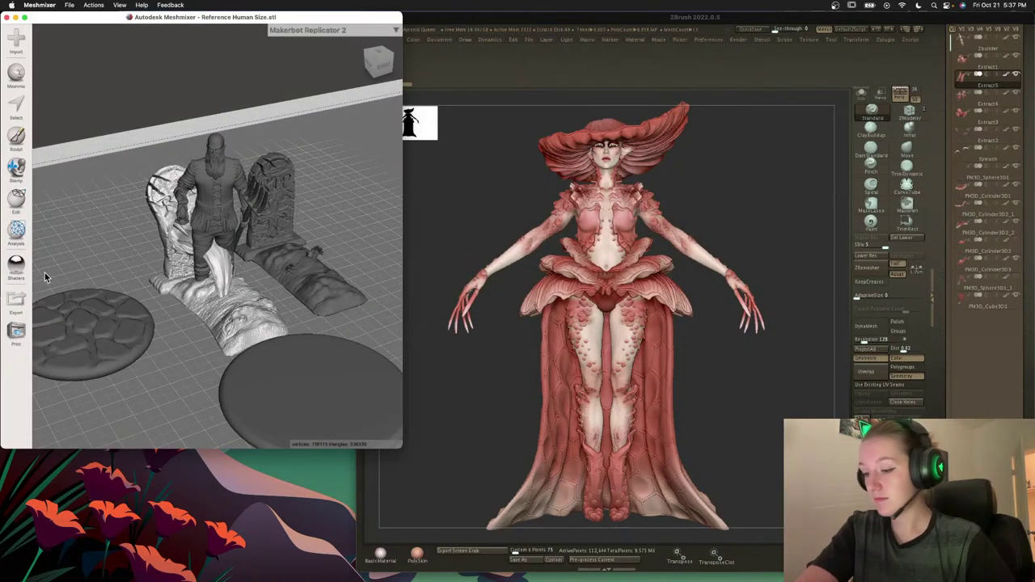
Export the mimic tombstone as a binary STL named "Mimic _Tombstone with Hands" into the Tombstone with Hands folder.
left_click(17, 304)
left_click(441, 182)
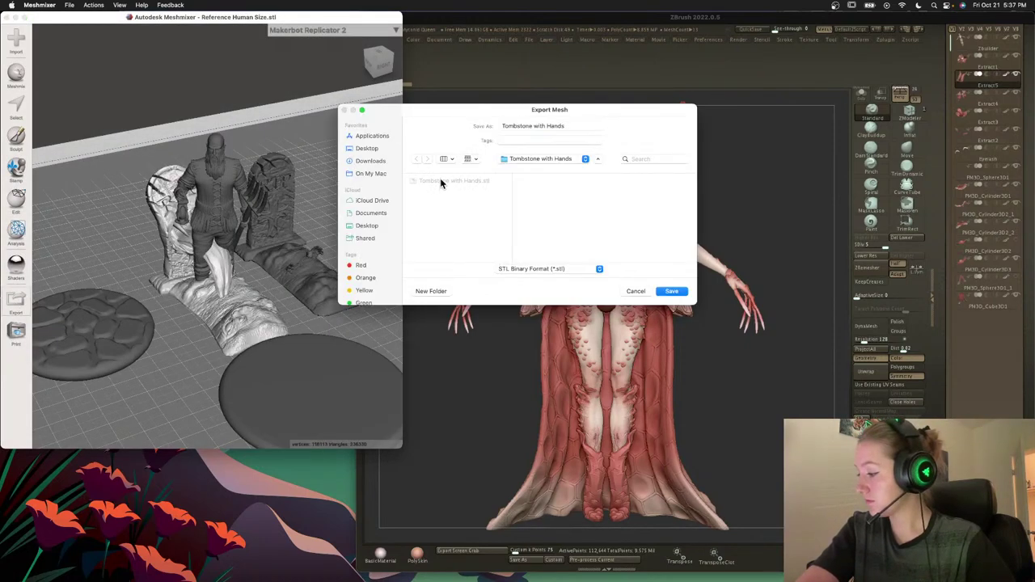
left_click(502, 127)
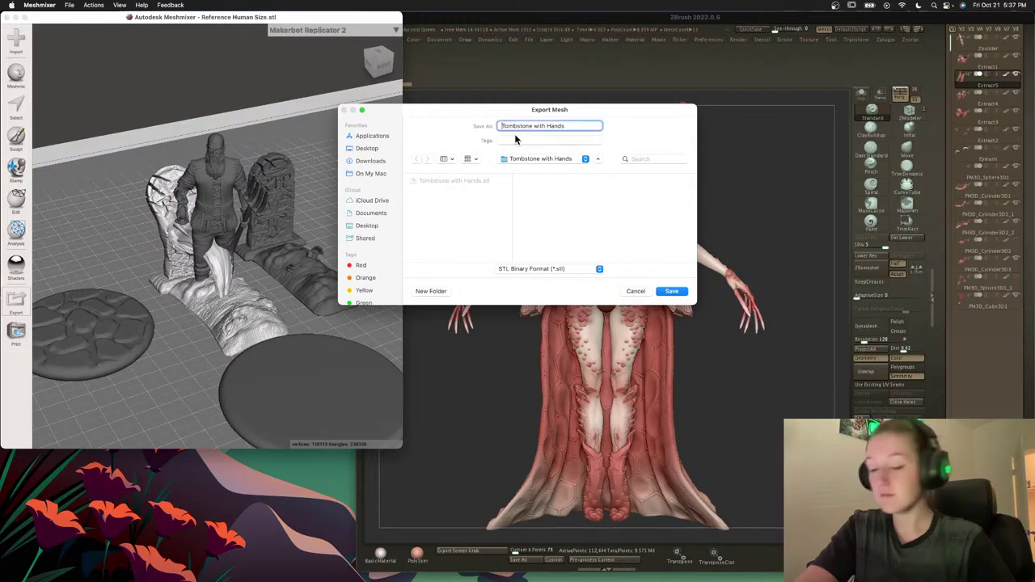
type("Mimic _")
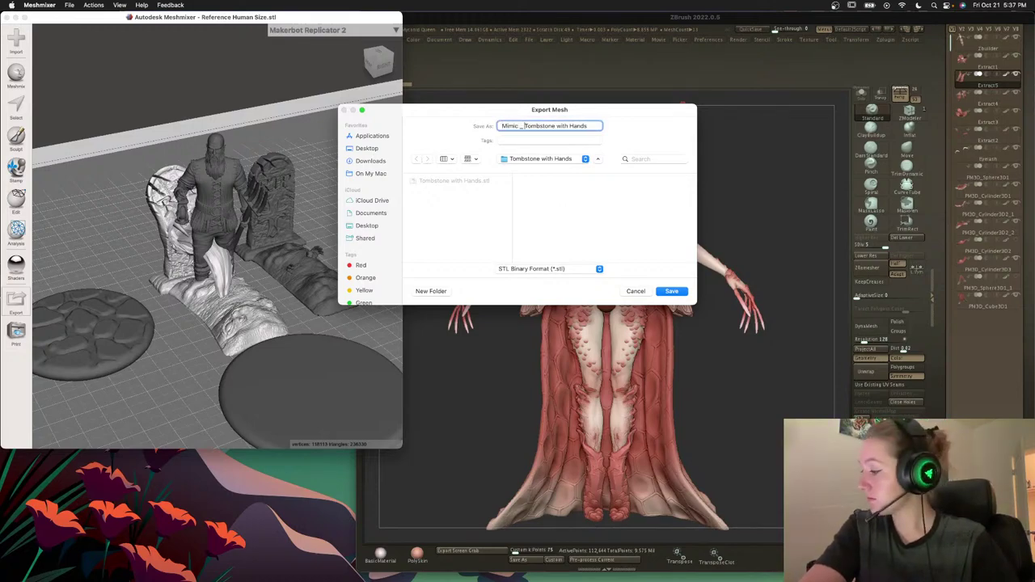
key("Return")
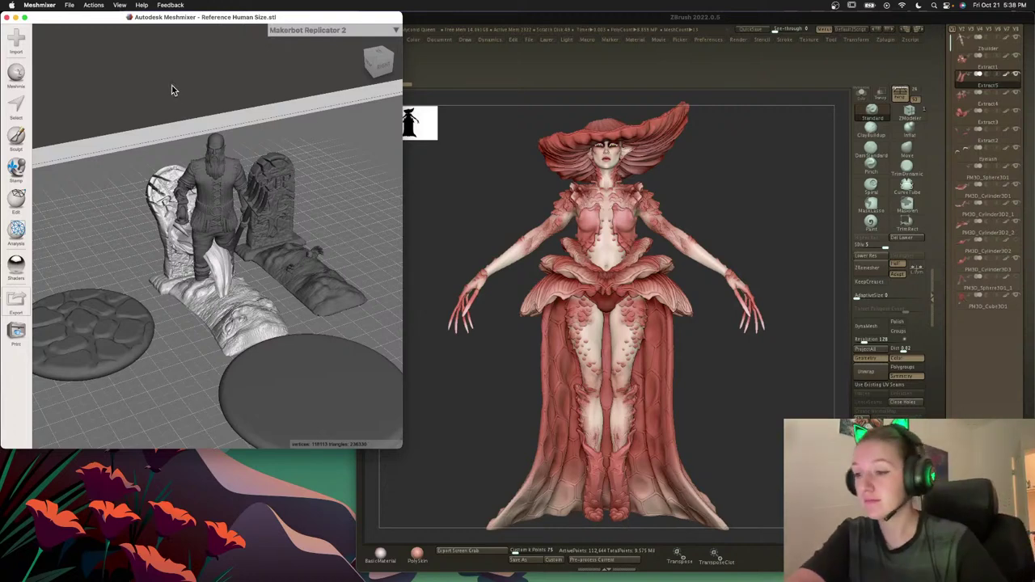
Append Mimic Tree.obj from Downloads to the scene and let its scale be repaired automatically.
left_click(16, 37)
left_click(203, 238)
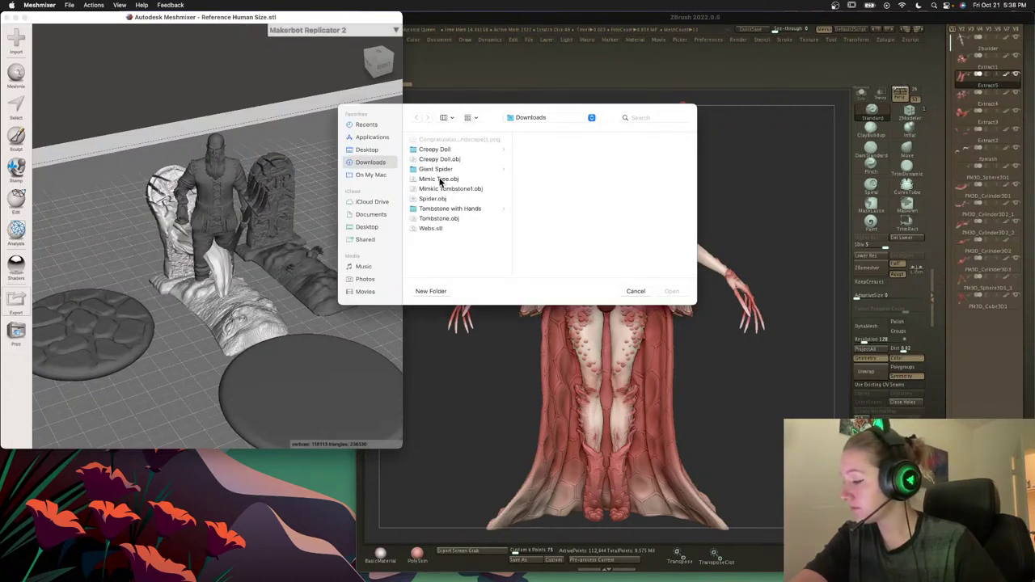
double_click(439, 179)
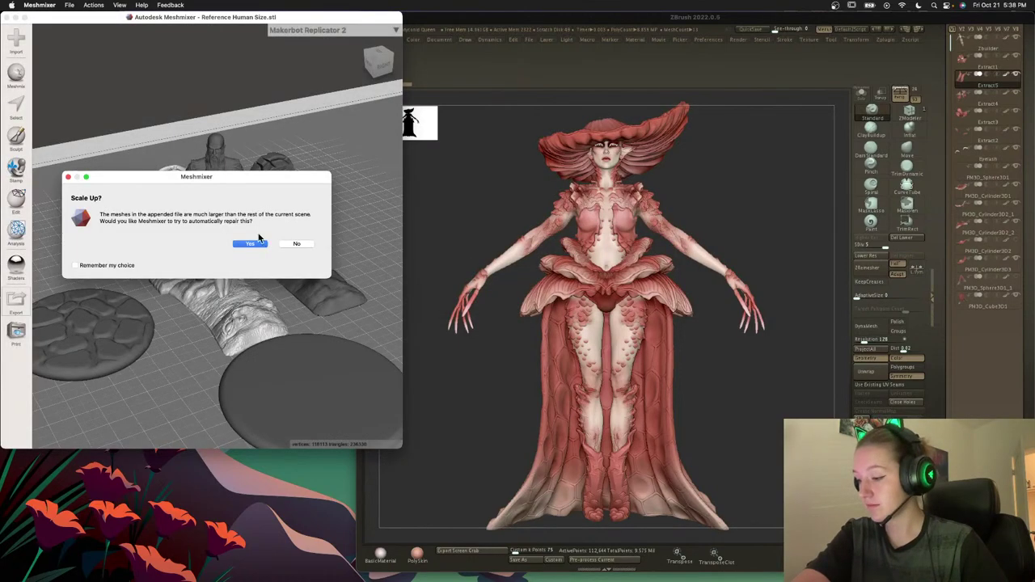
left_click(250, 243)
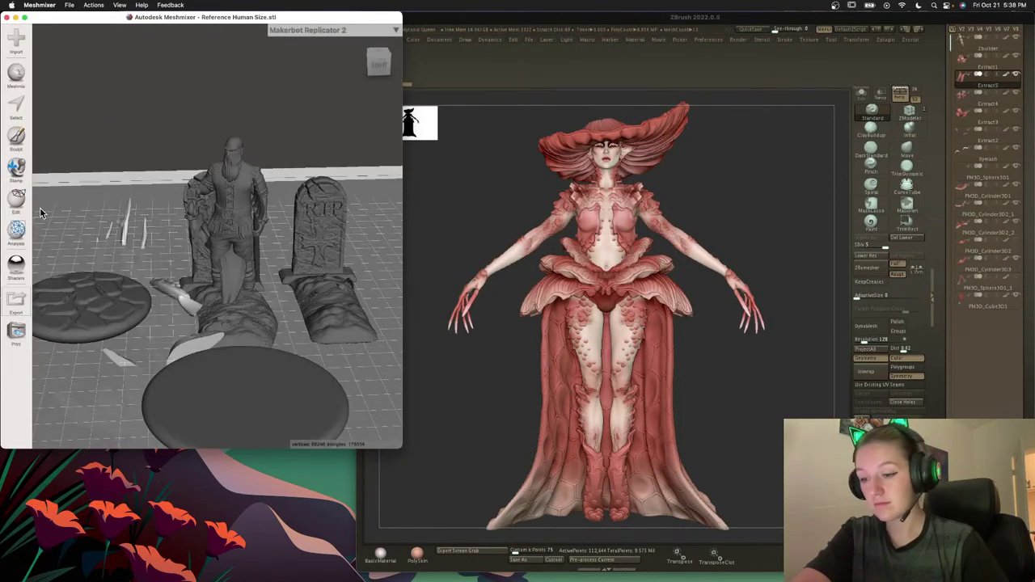
Rotate the mimic tree 90 degrees about X and align its base point to the world origin.
left_click(16, 198)
left_click(76, 76)
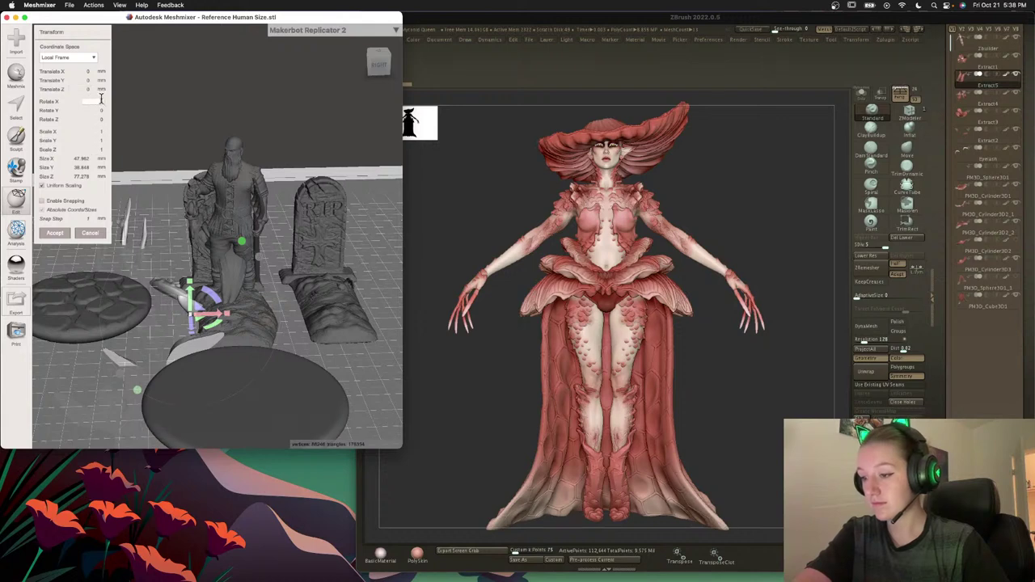
type("90")
key("Return")
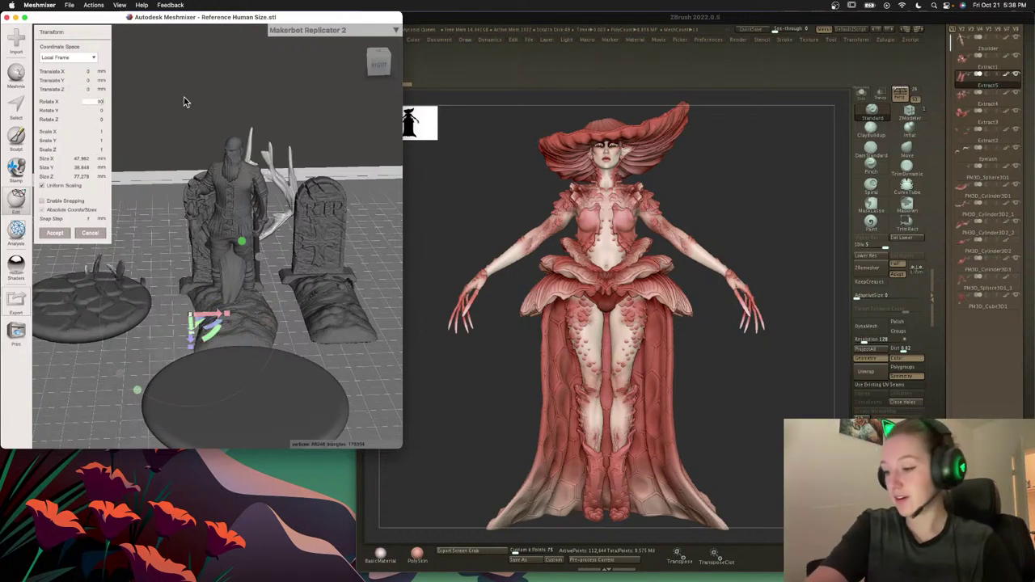
left_click(55, 233)
left_click(83, 75)
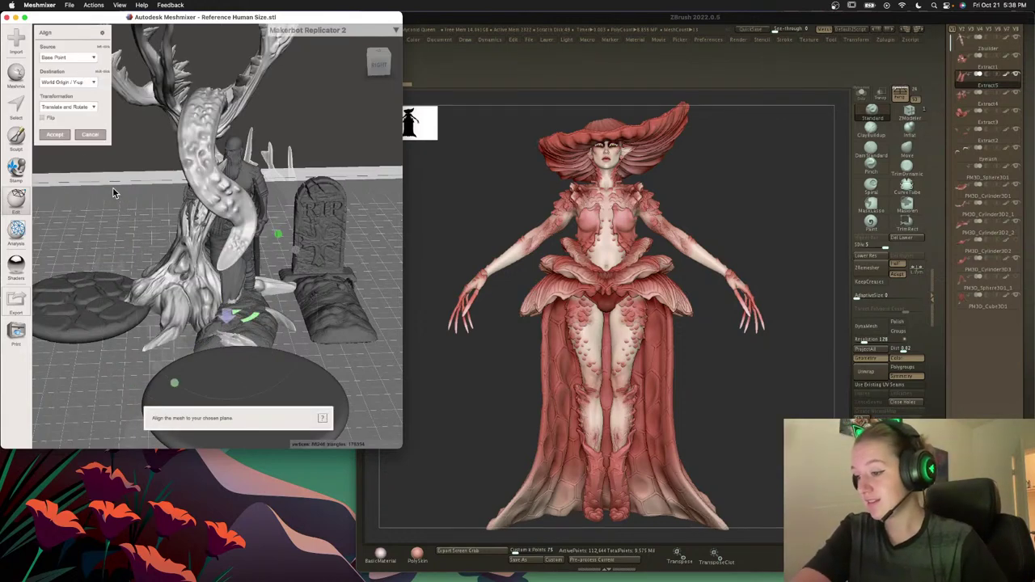
left_click(70, 138)
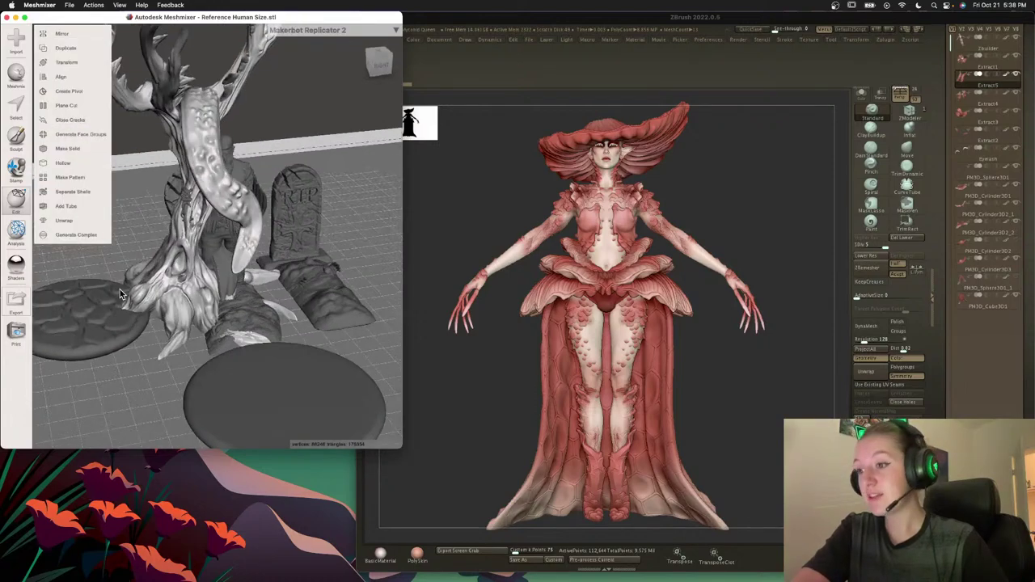
Scale the mimic tree uniformly to an X size of 40 mm and realign its base point to the world origin.
left_click(73, 63)
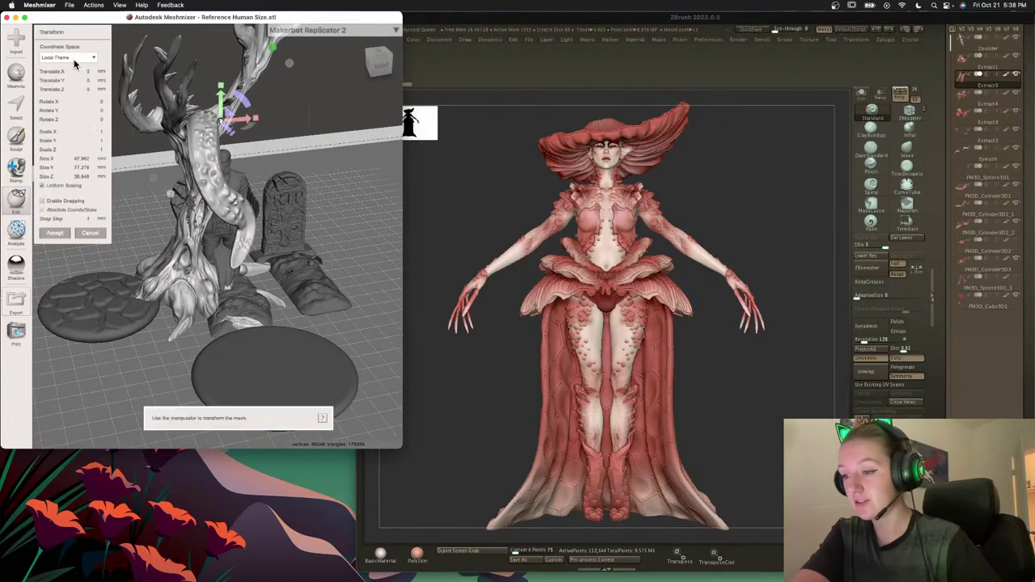
left_click(74, 158)
left_click_drag(73, 158, 113, 163)
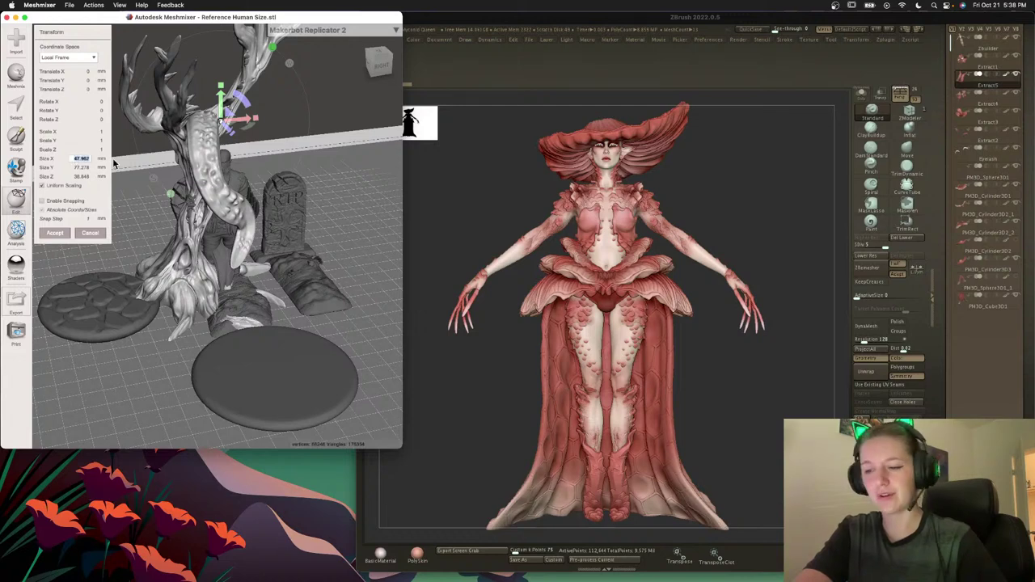
type("42")
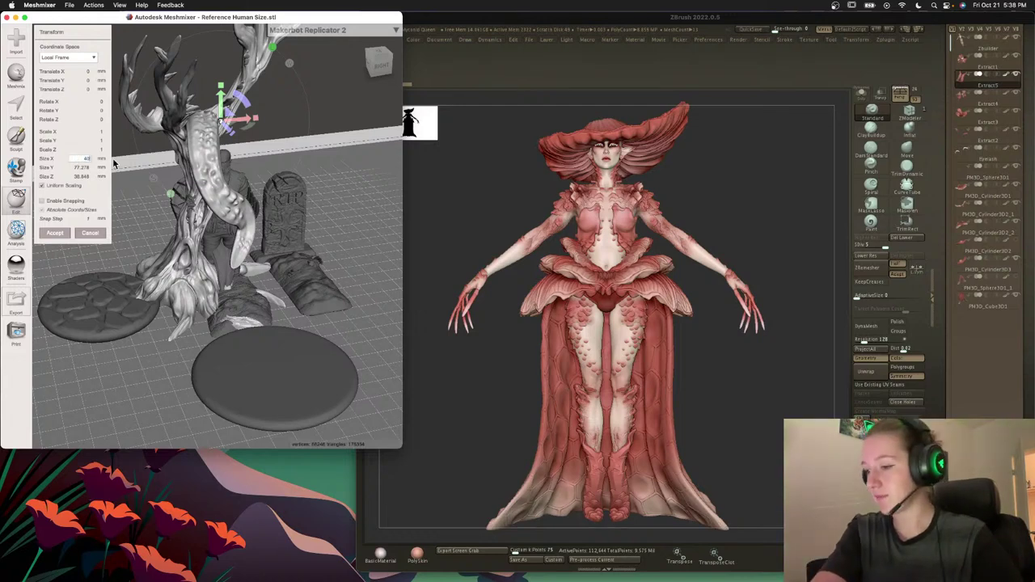
key("Return")
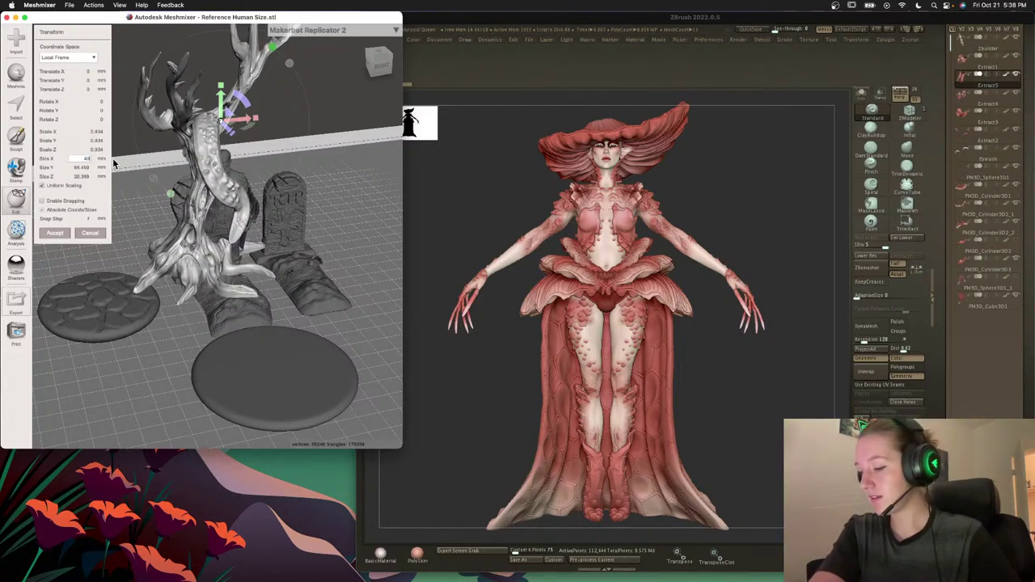
left_click(53, 233)
left_click(80, 78)
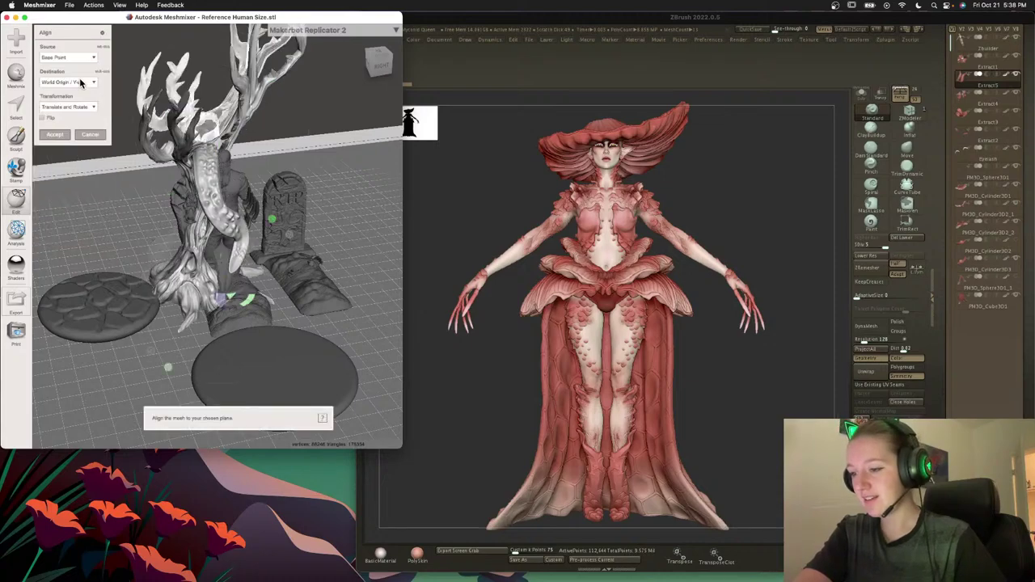
left_click(49, 135)
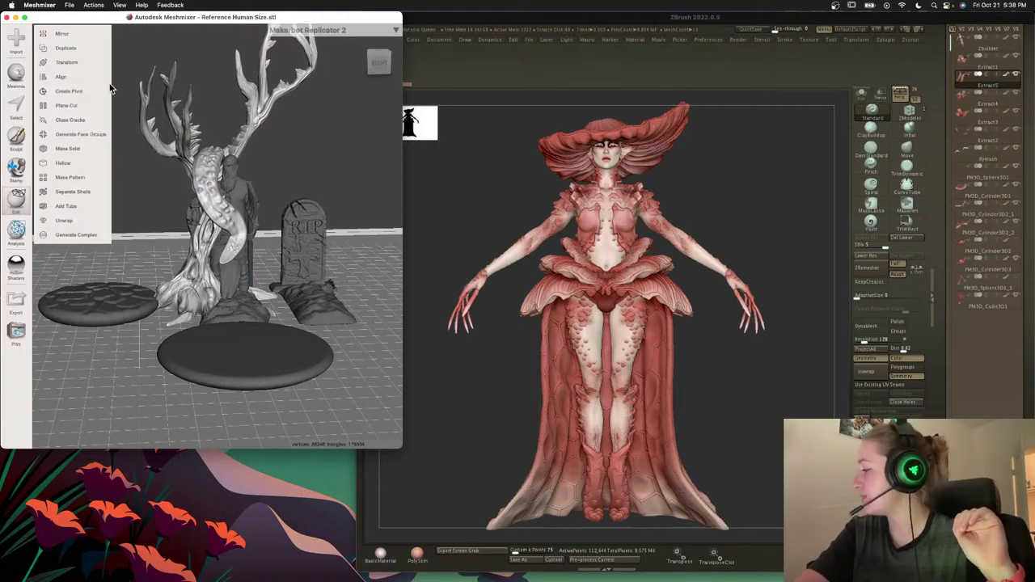
right_click_drag(141, 250, 152, 258)
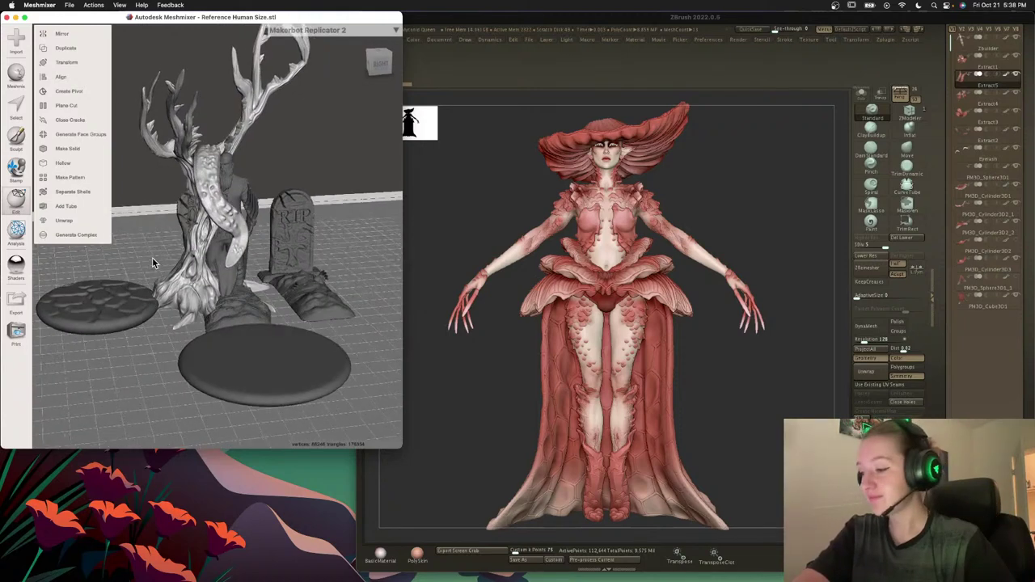
left_click(71, 192)
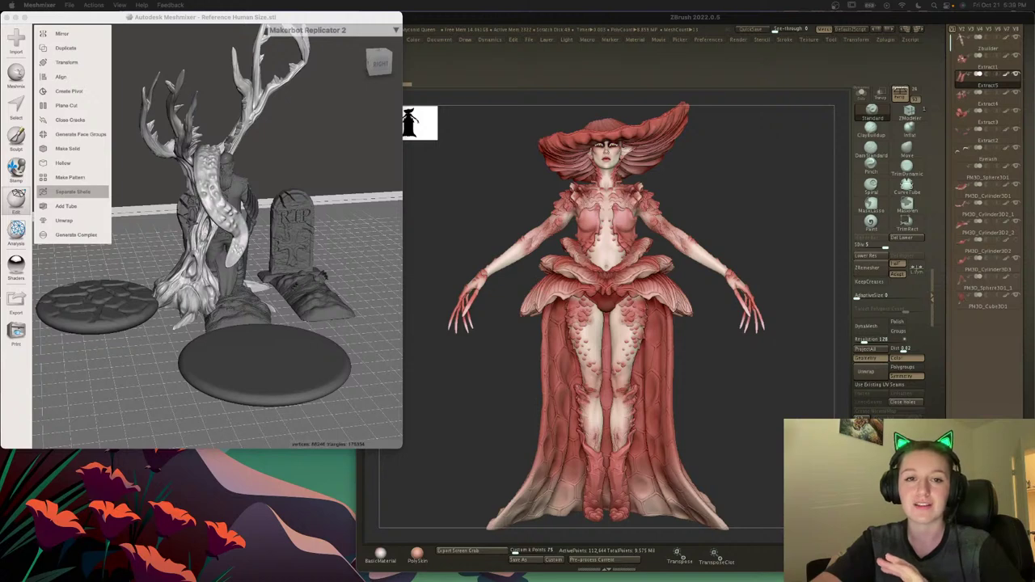
left_click(189, 343)
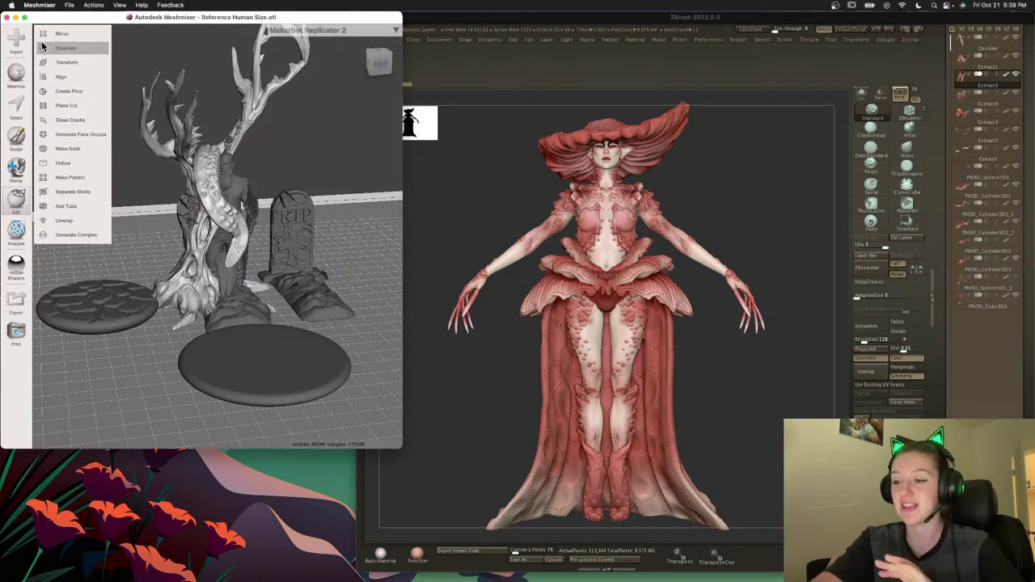
Append Spooky Tree.stl from Downloads to the scene.
left_click(8, 39)
left_click(201, 236)
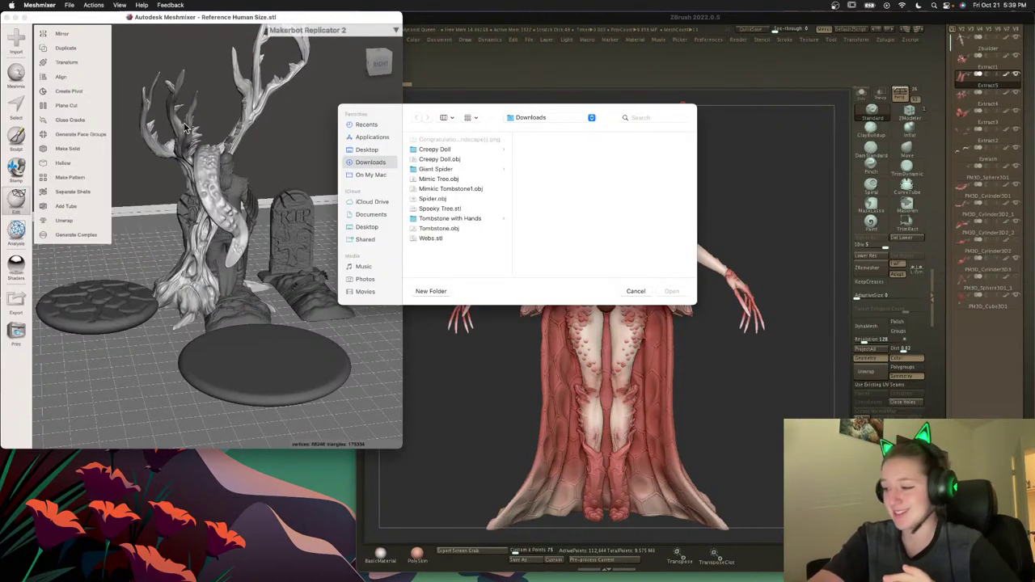
double_click(453, 211)
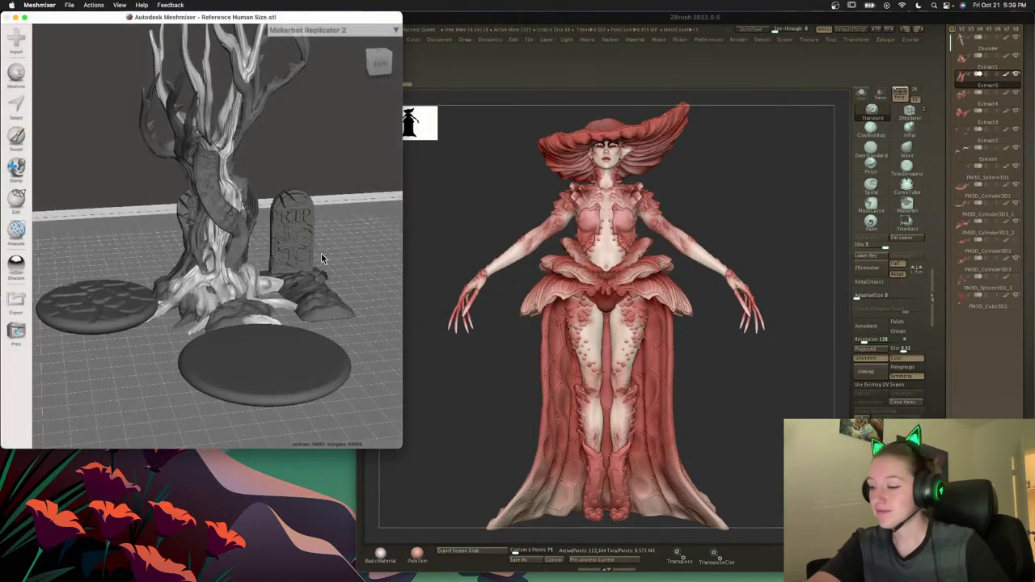
Hide the human figure and both tombstones, leaving the two trees and the bases visible.
left_click(249, 211)
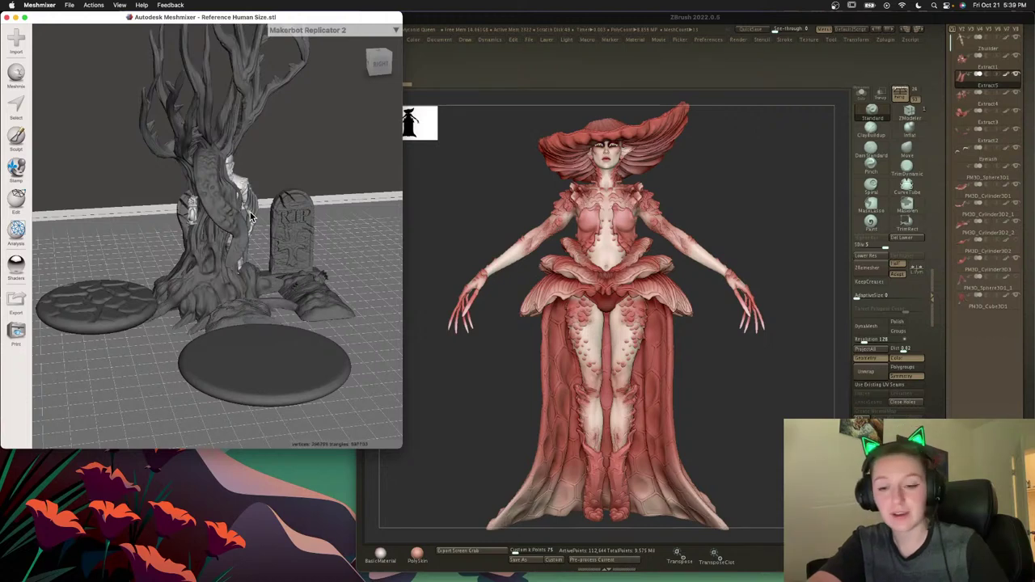
key("w")
left_click(172, 146)
left_click(179, 219)
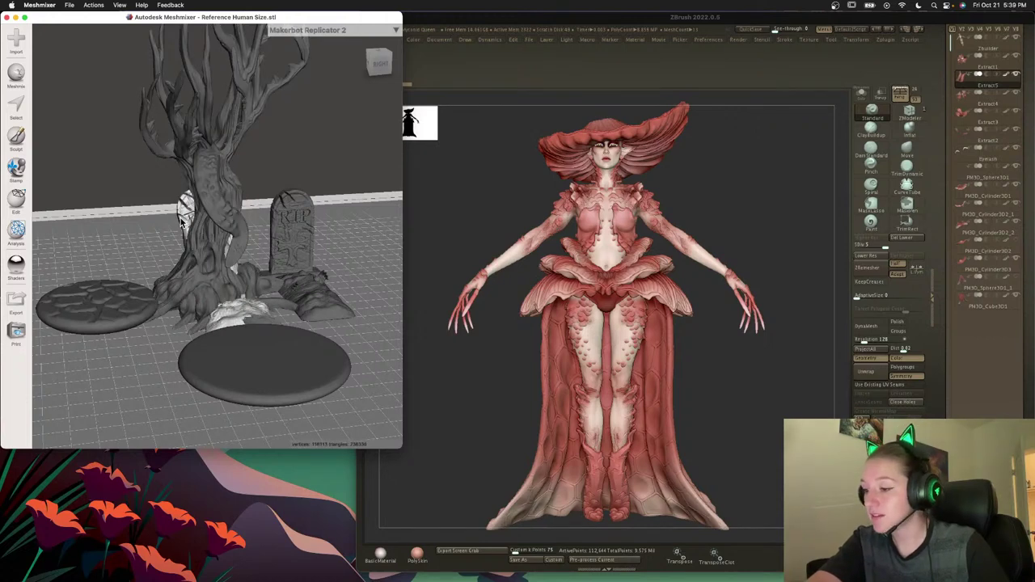
key("w")
left_click(300, 247)
key("h")
Scale the mimic tree uniformly to an X size of 45 mm and raise it slightly along Y.
left_click(162, 146)
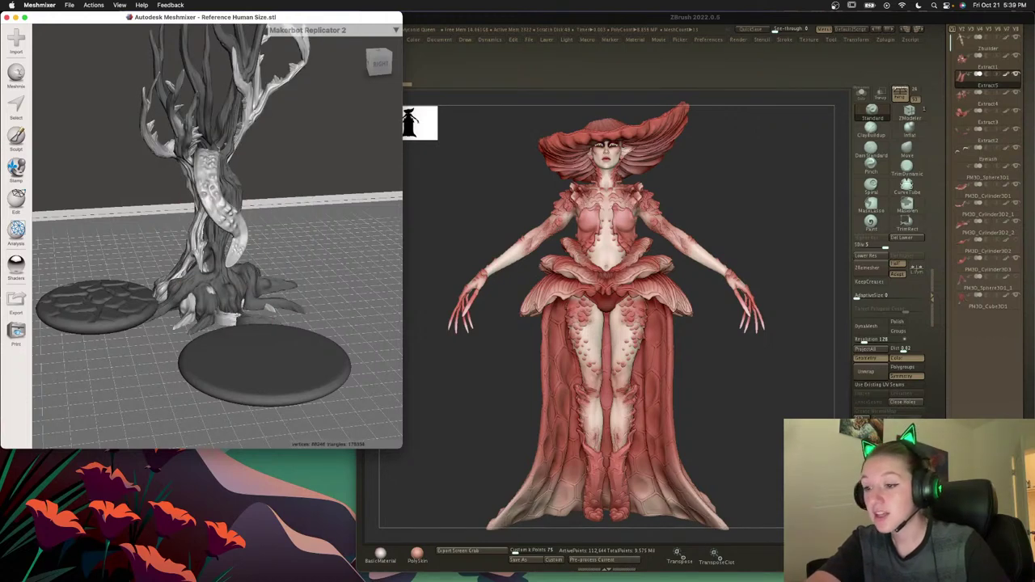
left_click(17, 197)
left_click(78, 65)
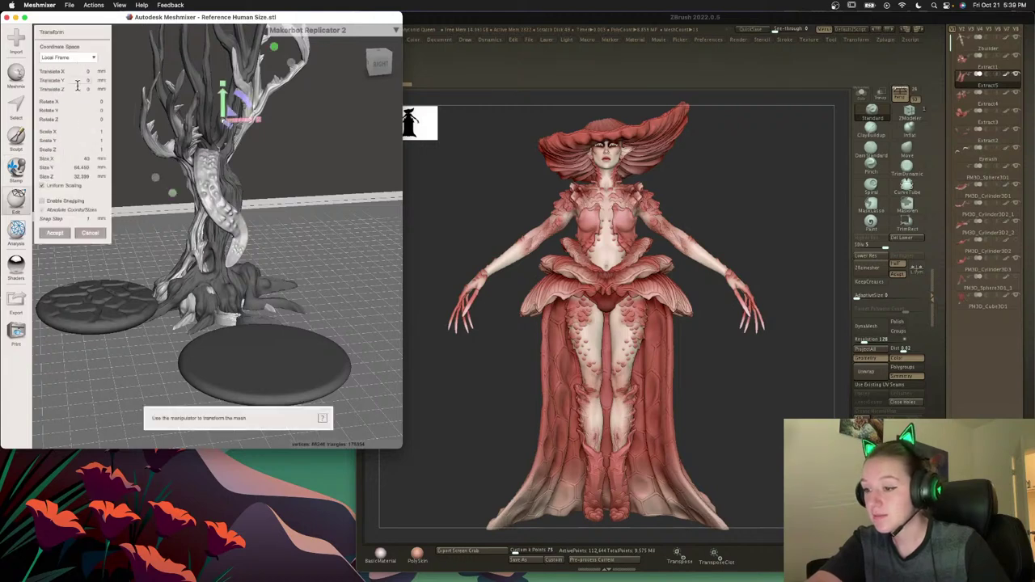
double_click(84, 158)
type("45")
key("Return")
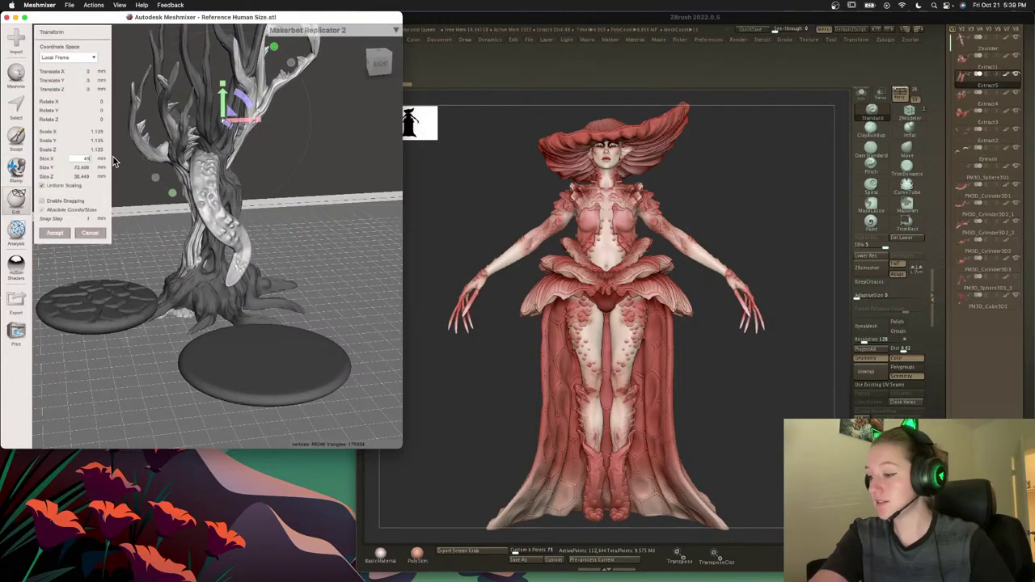
left_click_drag(224, 115, 227, 92)
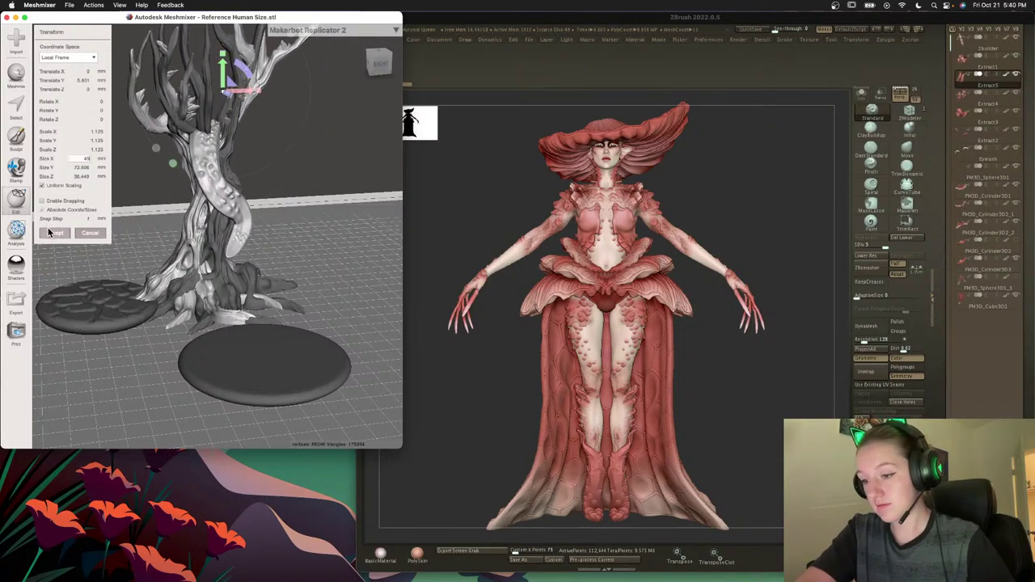
left_click(54, 232)
Align the mimic tree's base point to the Y-up world origin using Translate and Rotate.
left_click(87, 77)
left_click(62, 134)
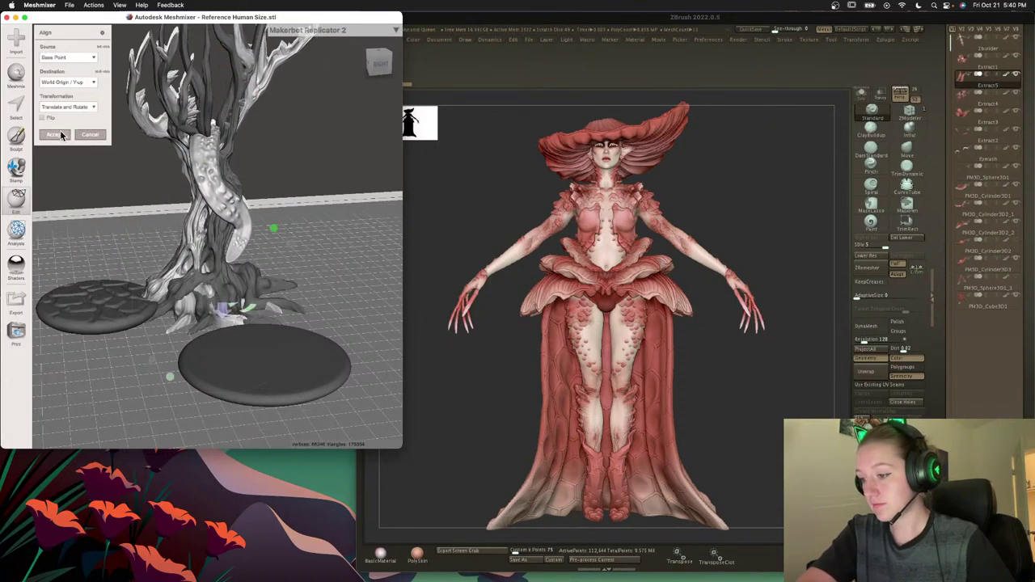
right_click_drag(242, 288, 162, 219)
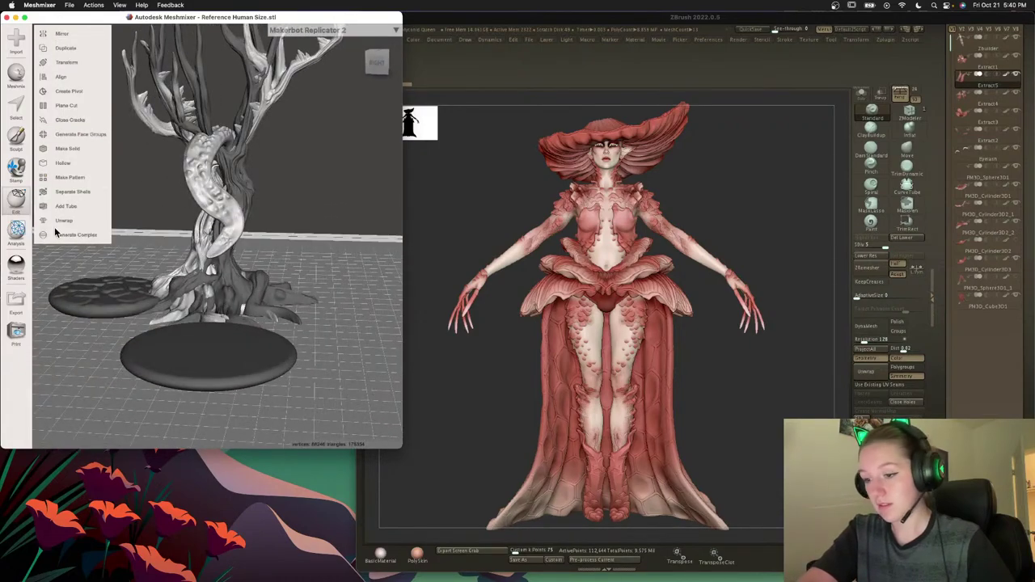
Export the mimic tree as a binary STL named "Mimic Spooky Tree" into the Tombstone with Hands folder.
left_click(20, 299)
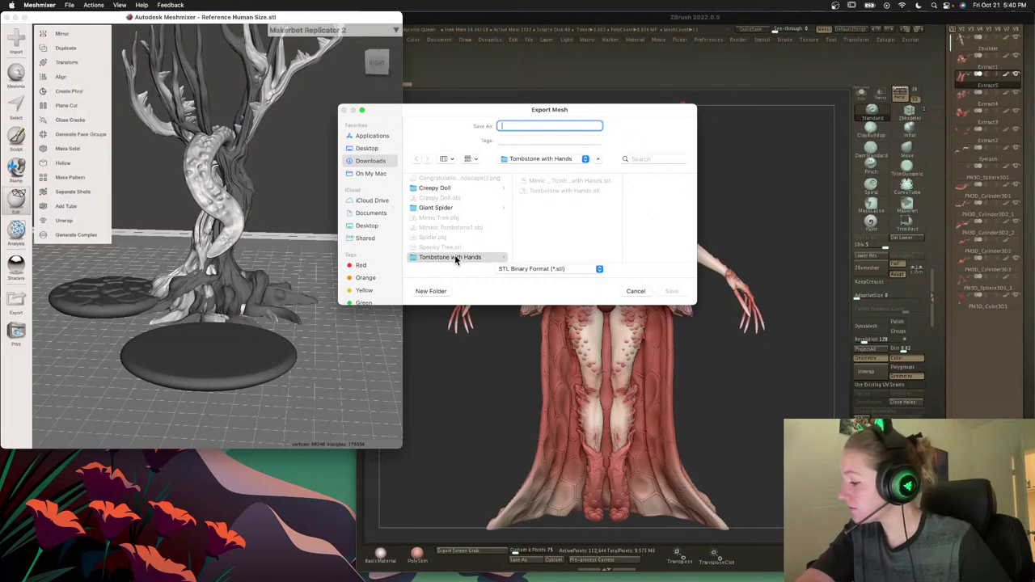
scroll(451, 234, "down", 1)
left_click(450, 217)
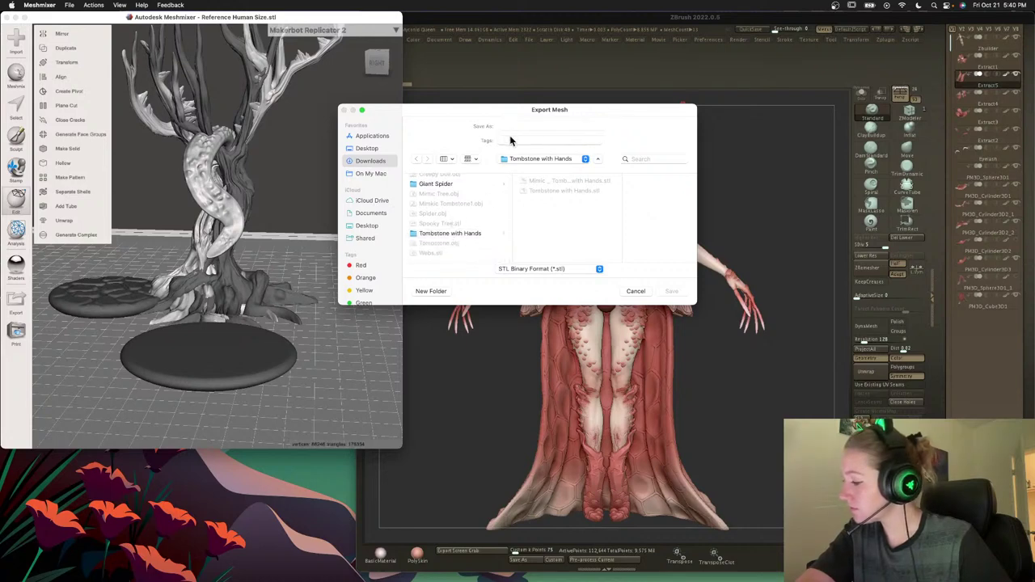
left_click(506, 126)
left_click(504, 126)
type("M")
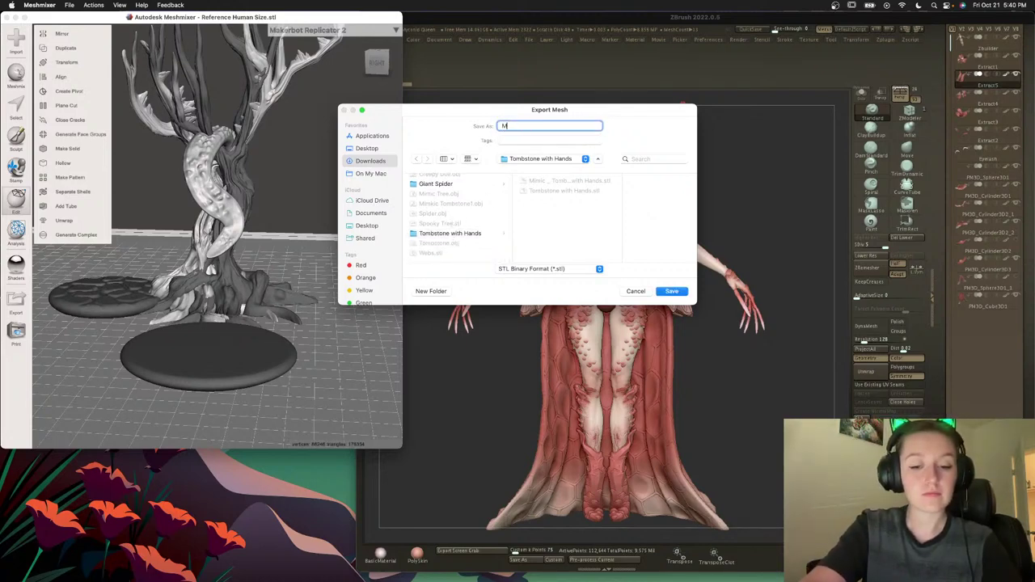
type("imic Spooky Tree")
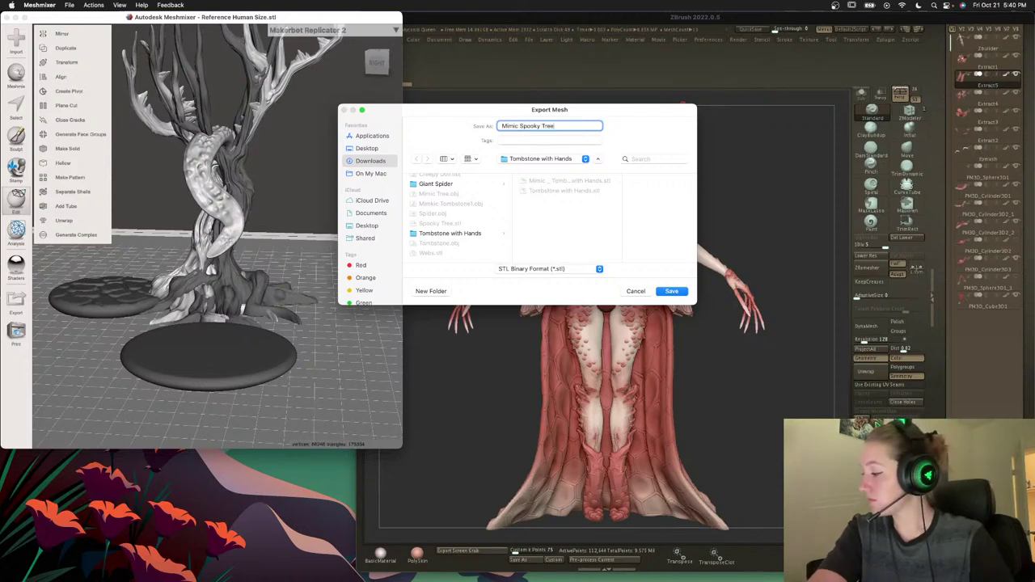
key("Return")
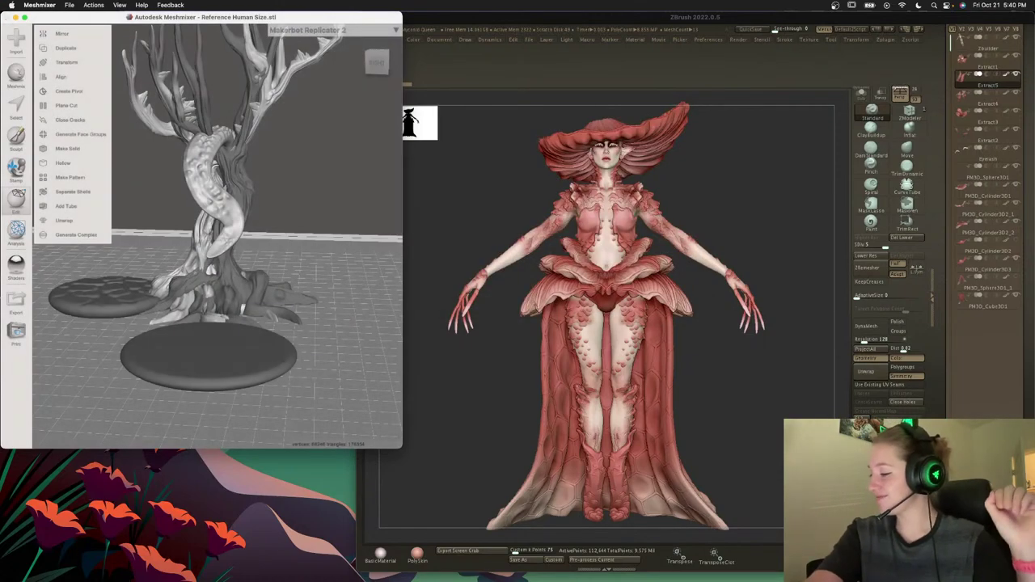